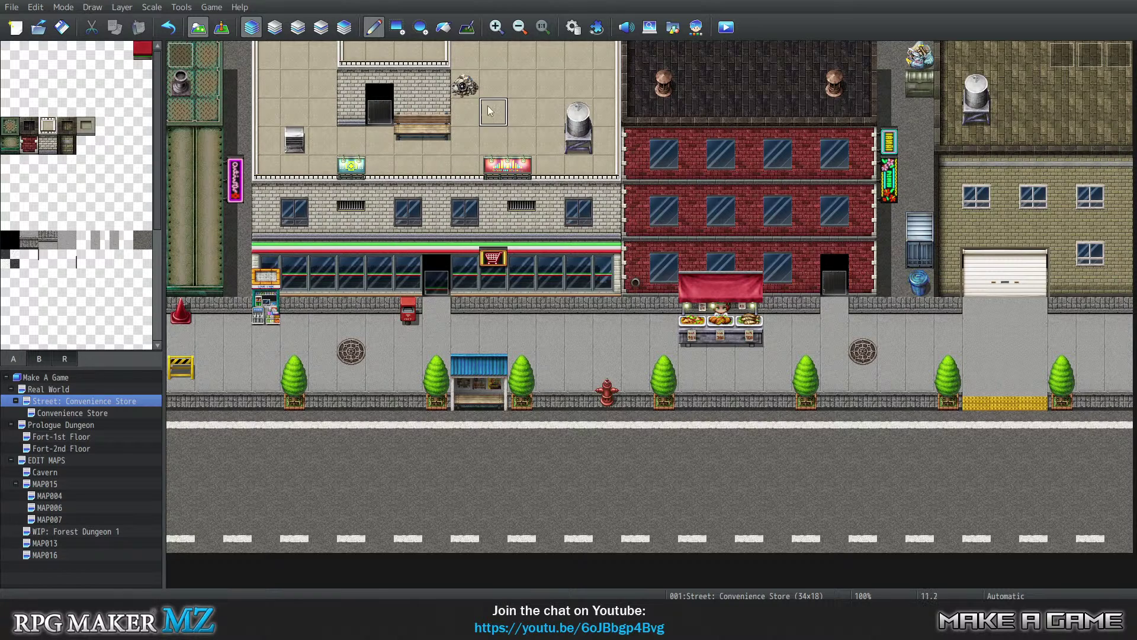
View the project's installed plugins in the Plugin Manager and leave it without changes.
{"action": "left_click", "coordinate": [181, 8]}
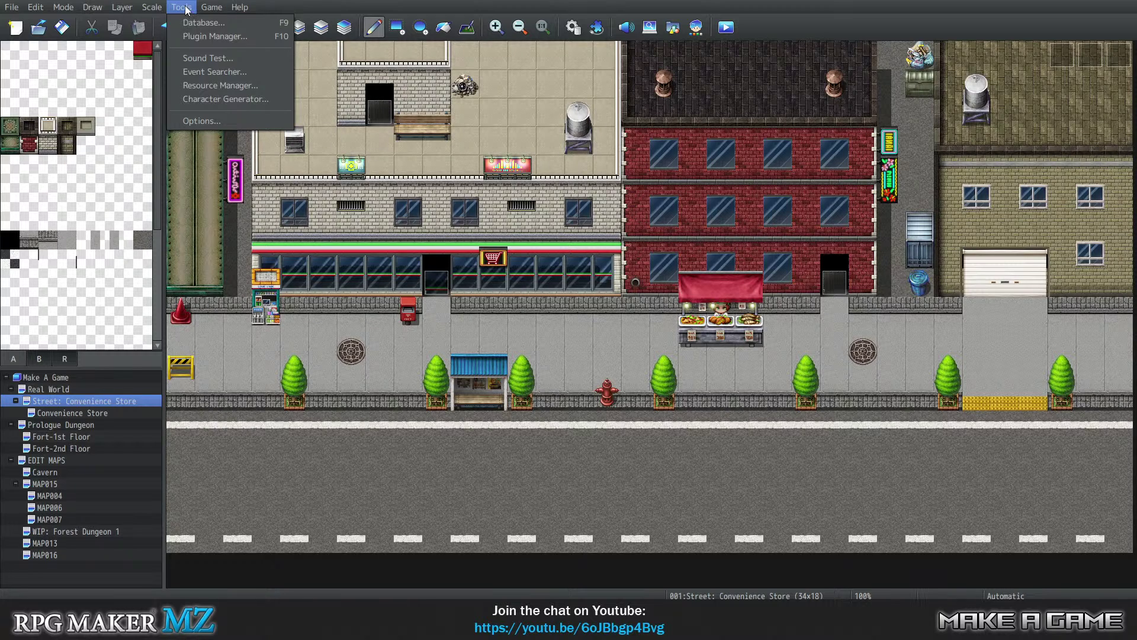
{"action": "left_click", "coordinate": [186, 37]}
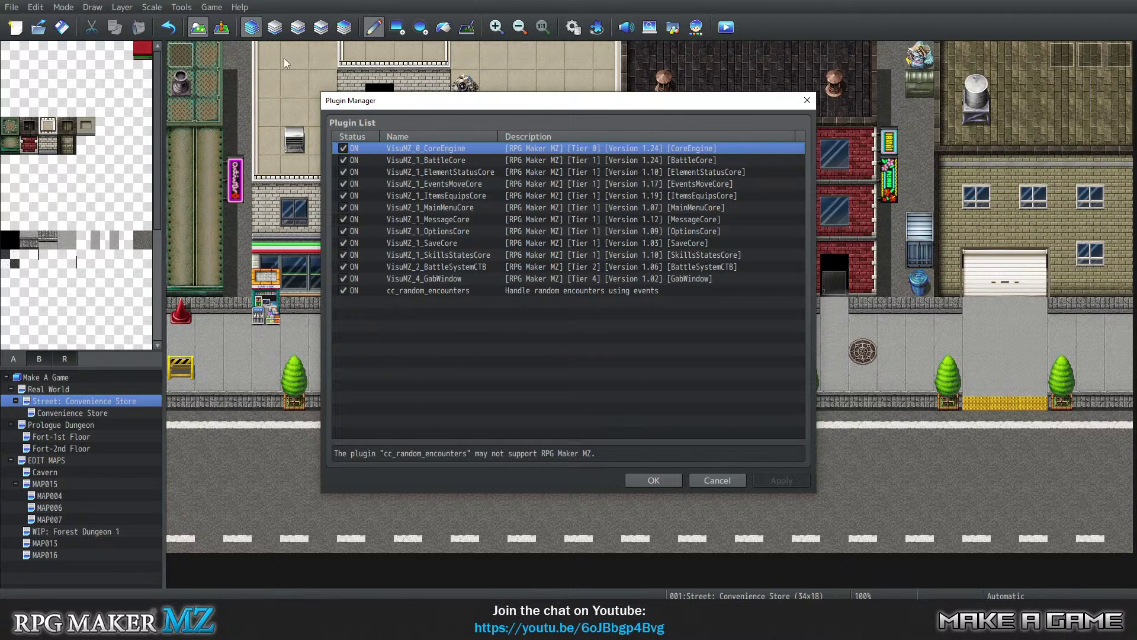
{"action": "left_click", "coordinate": [714, 480]}
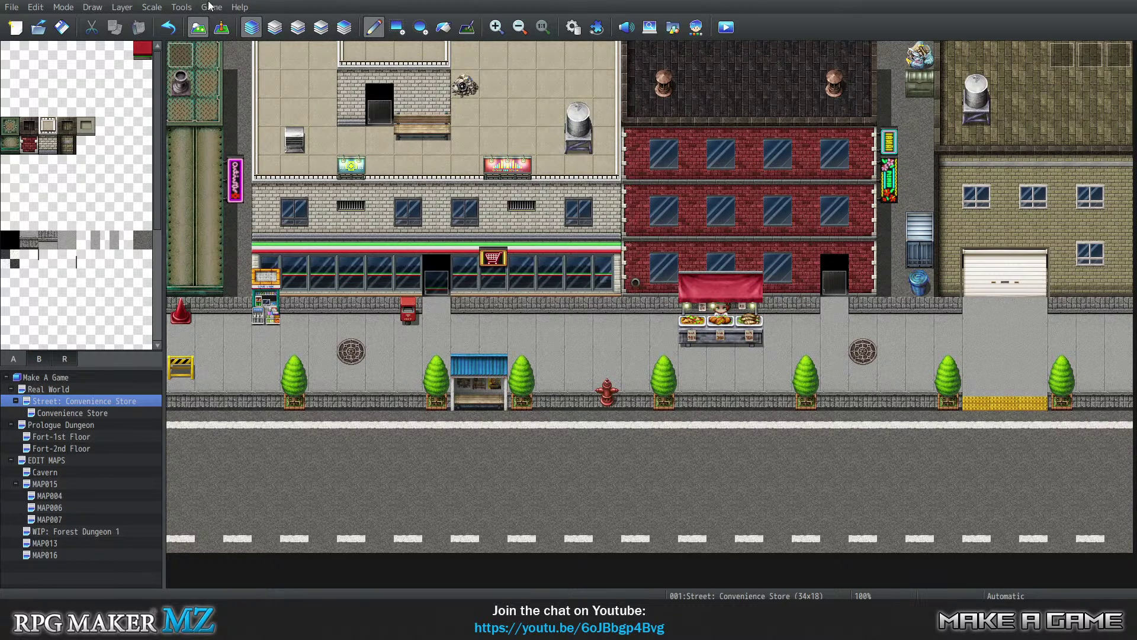
Open the Make A Game project folder and move its window off the editor.
{"action": "left_click", "coordinate": [181, 7]}
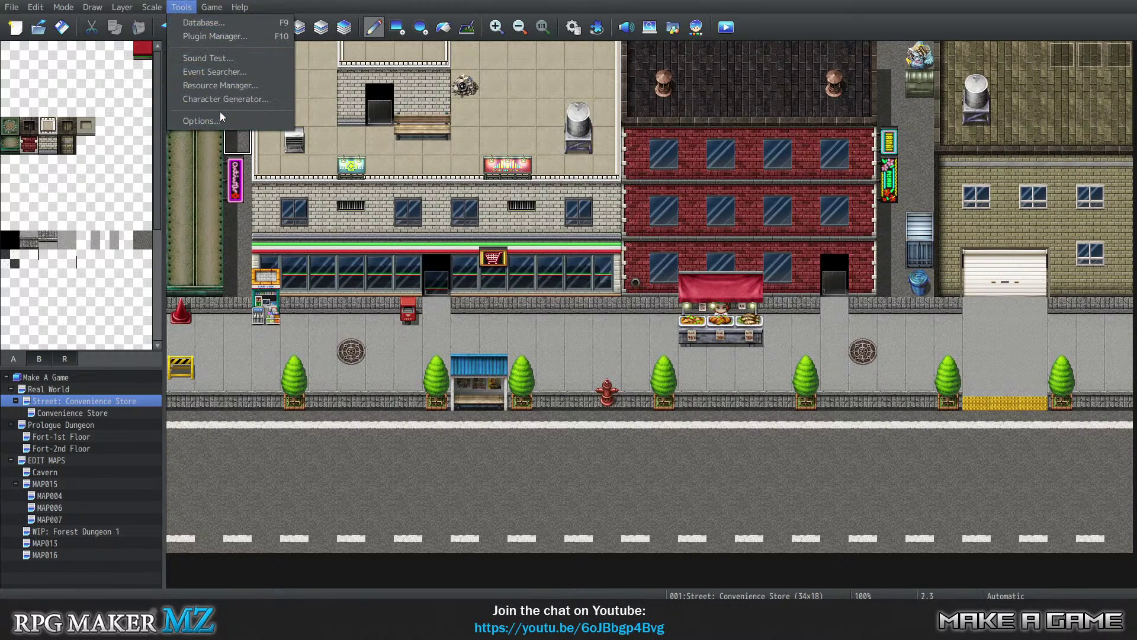
{"action": "mouse_move", "coordinate": [213, 8]}
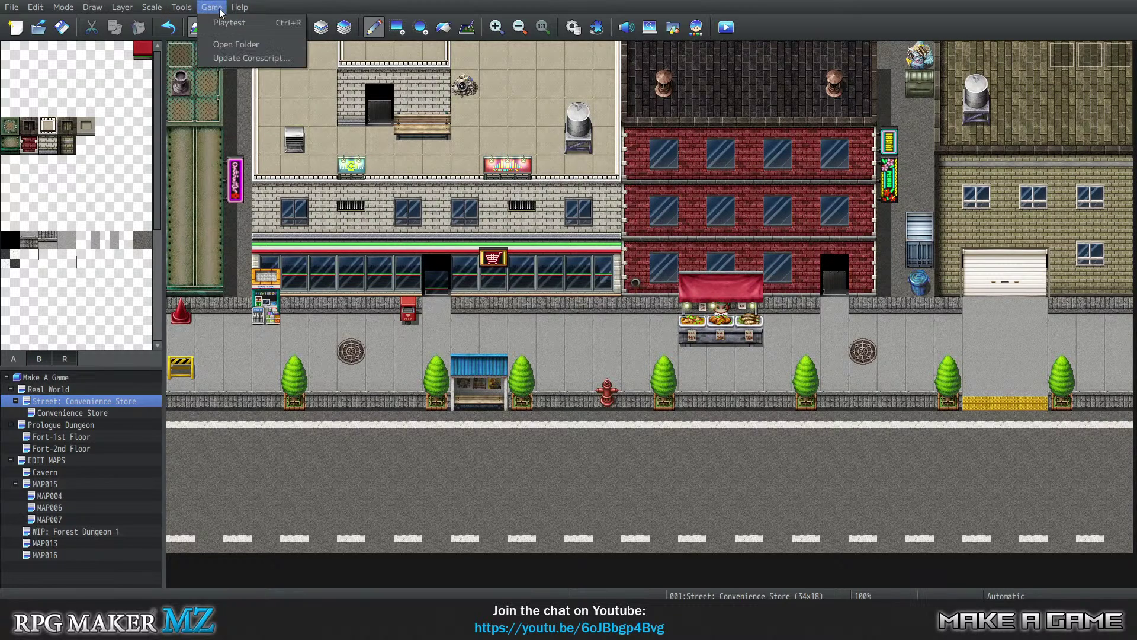
{"action": "left_click", "coordinate": [225, 44]}
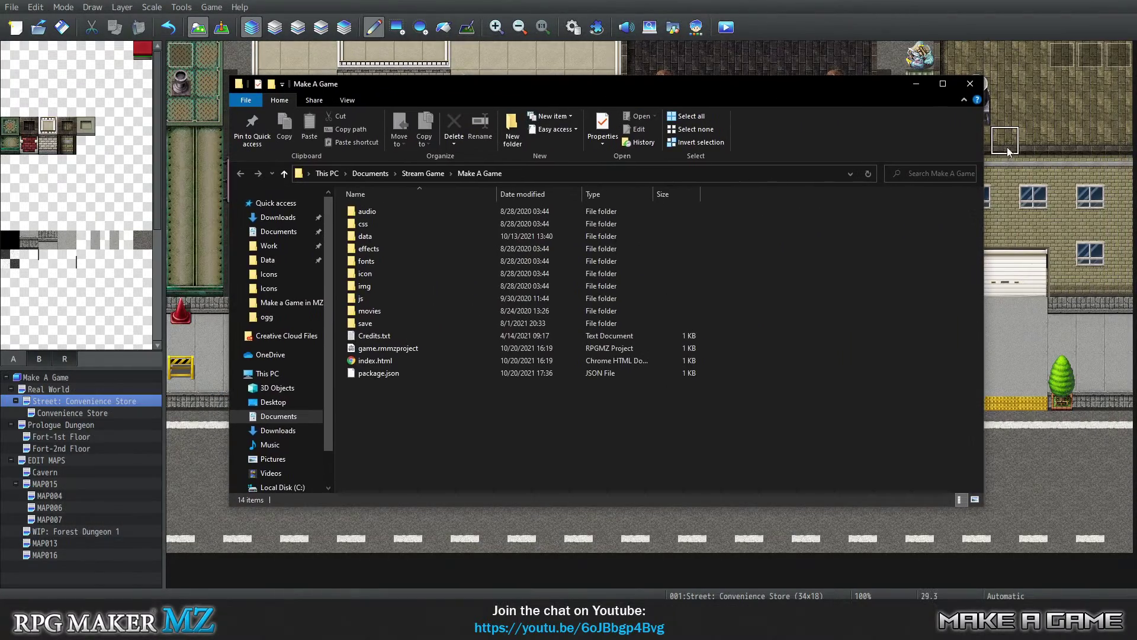
{"action": "left_click_drag", "start_coordinate": [708, 86], "coordinate": [1136, 89]}
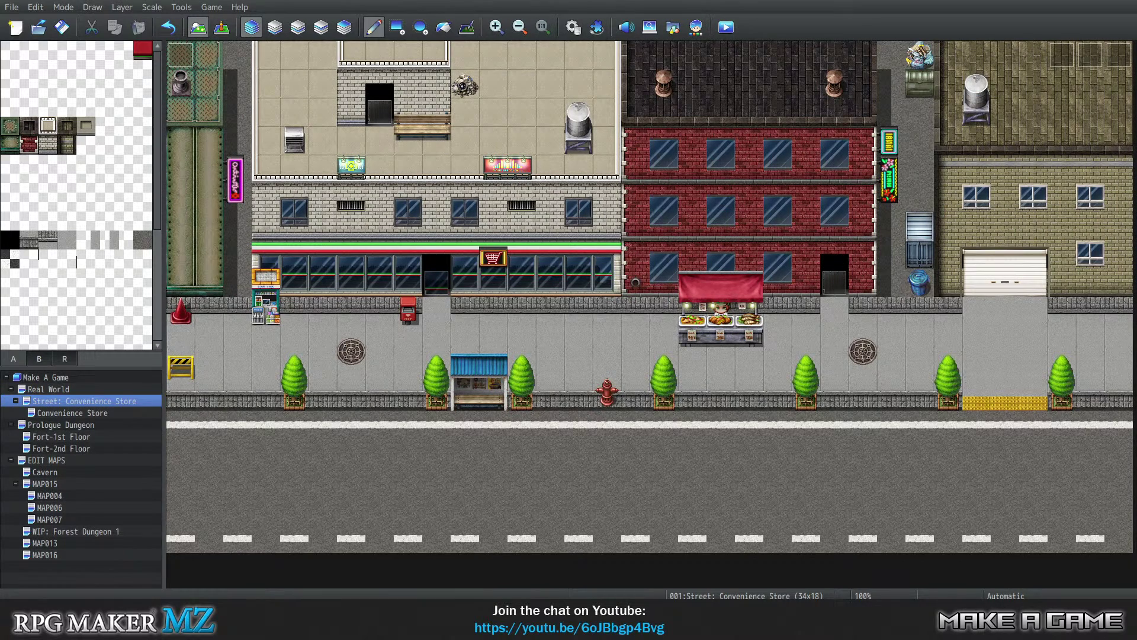
Reopen the Plugin Manager and examine the listed VisuMZ plugins, including the settings and help of VisuMZ_0_CoreEngine.
{"action": "left_click", "coordinate": [212, 7]}
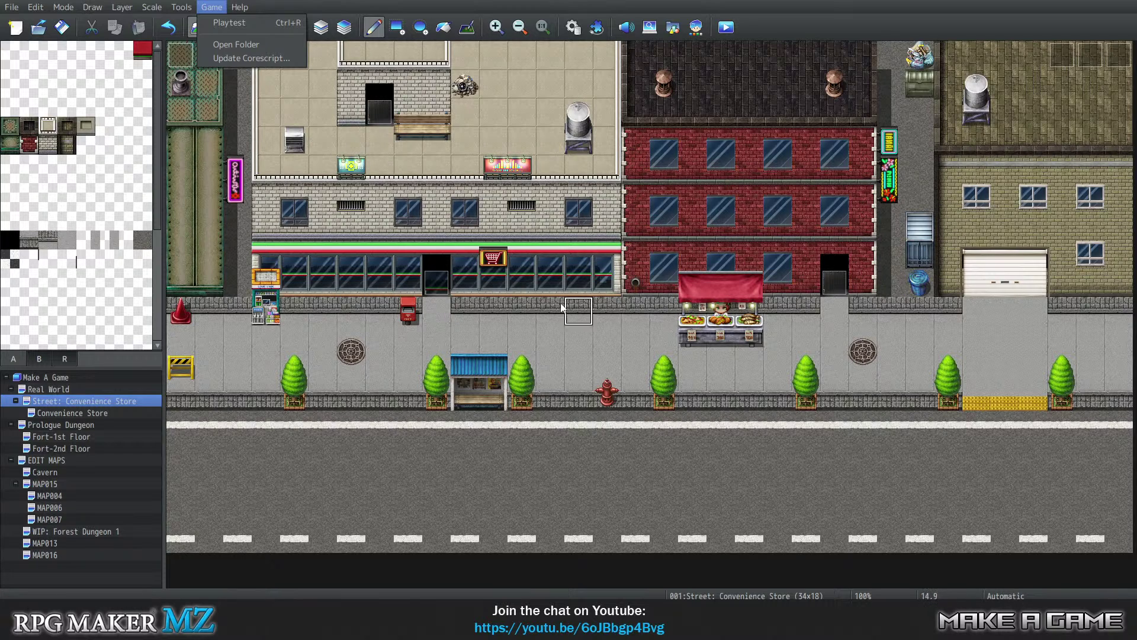
{"action": "left_click", "coordinate": [434, 272]}
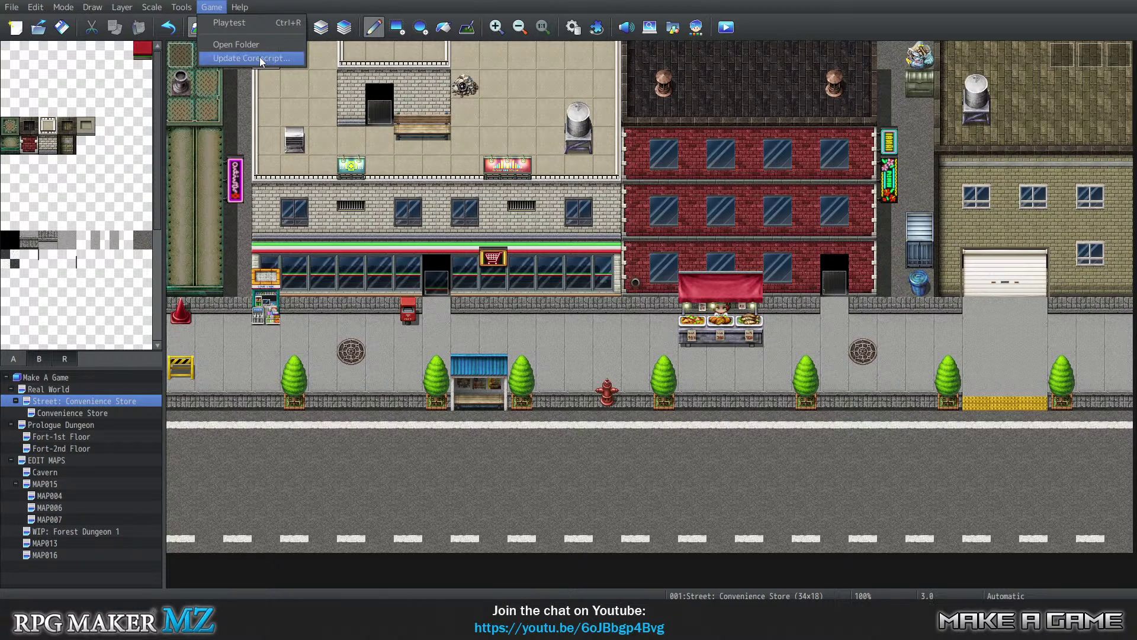
{"action": "key", "text": "Left"}
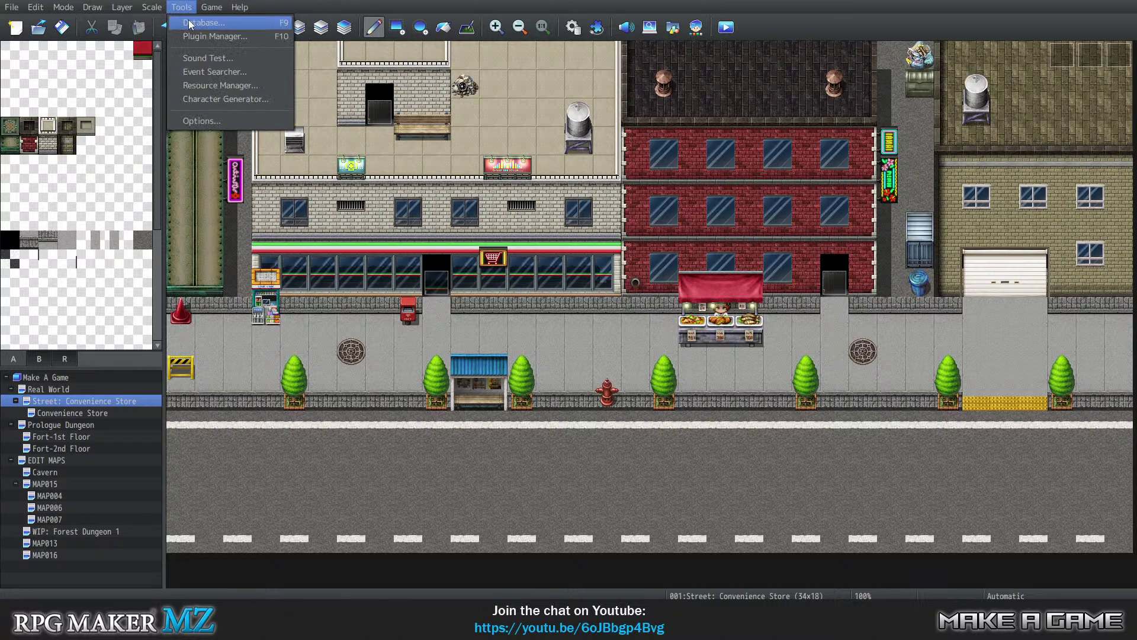
{"action": "left_click", "coordinate": [193, 35]}
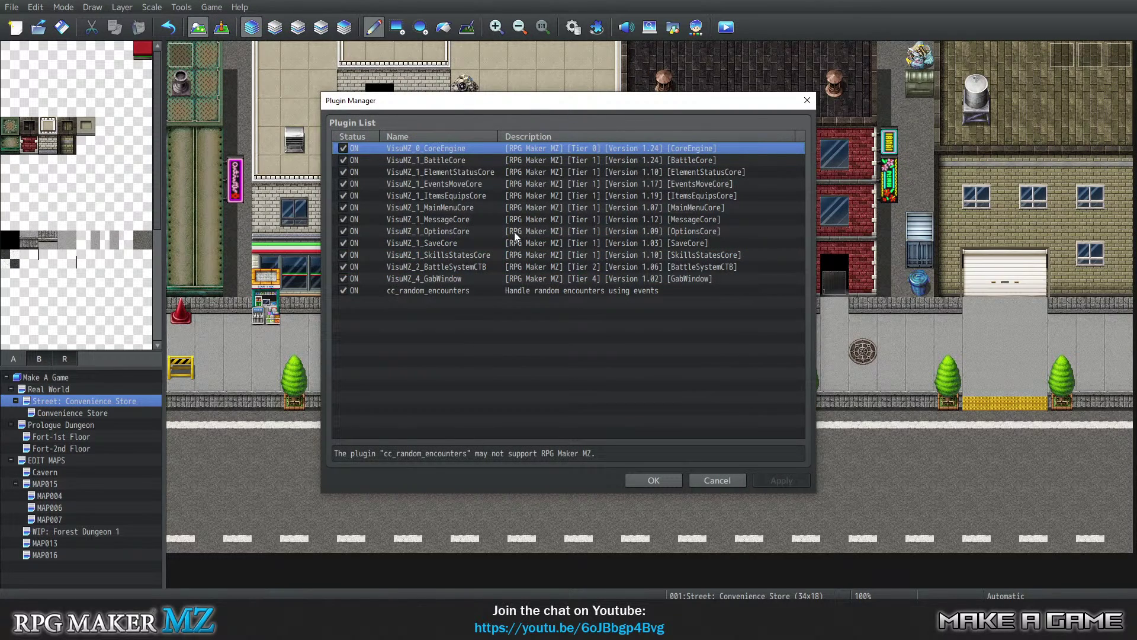
{"action": "left_click", "coordinate": [433, 162]}
{"action": "left_click", "coordinate": [427, 220]}
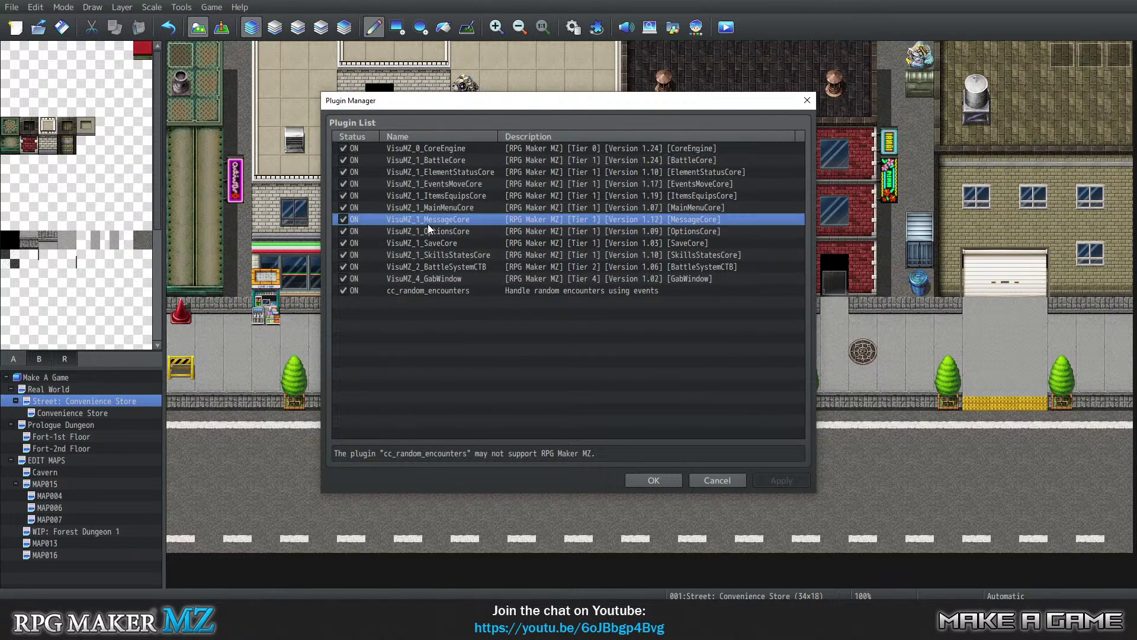
{"action": "left_click", "coordinate": [444, 280]}
{"action": "left_click", "coordinate": [444, 267]}
{"action": "double_click", "coordinate": [428, 149]}
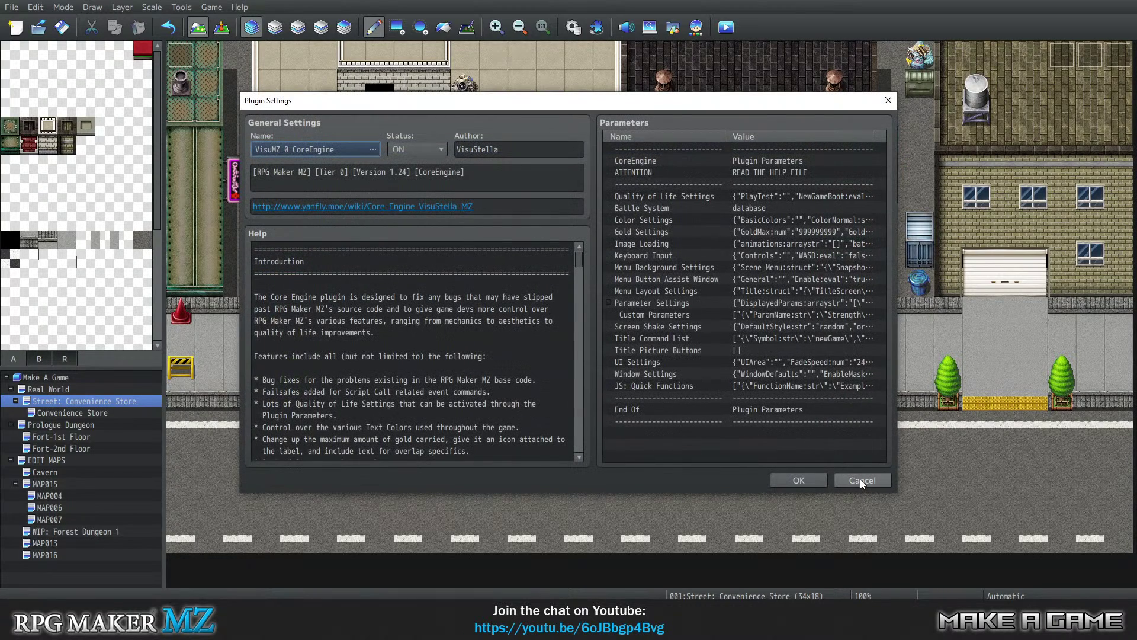
{"action": "left_click", "coordinate": [860, 481]}
{"action": "left_click", "coordinate": [415, 171]}
{"action": "left_click", "coordinate": [427, 220]}
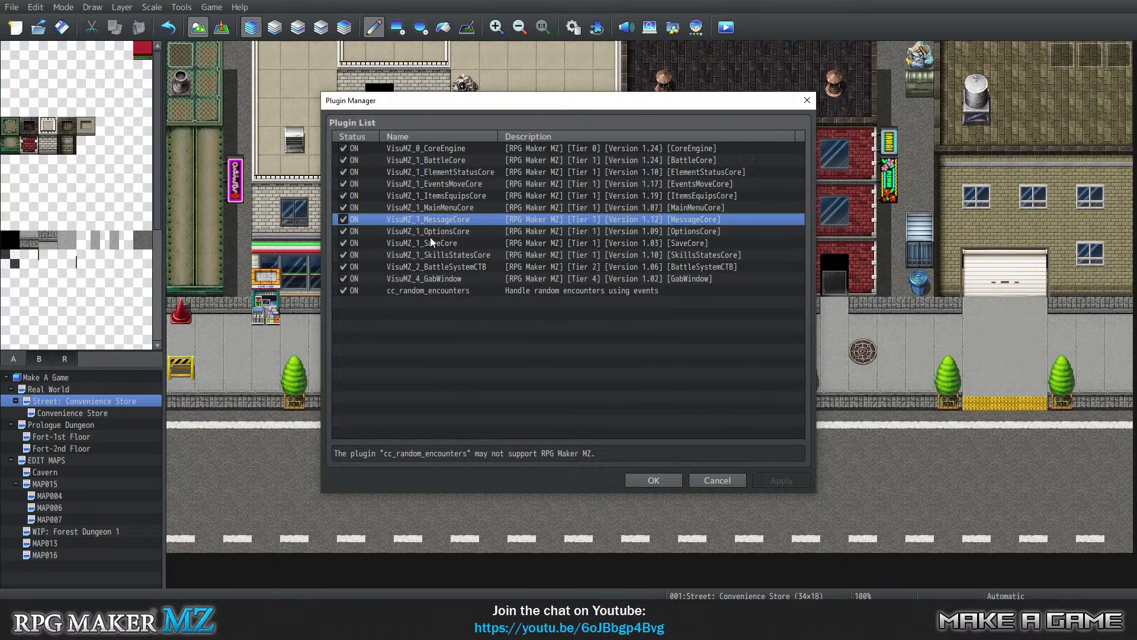
{"action": "left_click", "coordinate": [428, 278]}
{"action": "left_click", "coordinate": [428, 231]}
{"action": "left_click", "coordinate": [426, 171]}
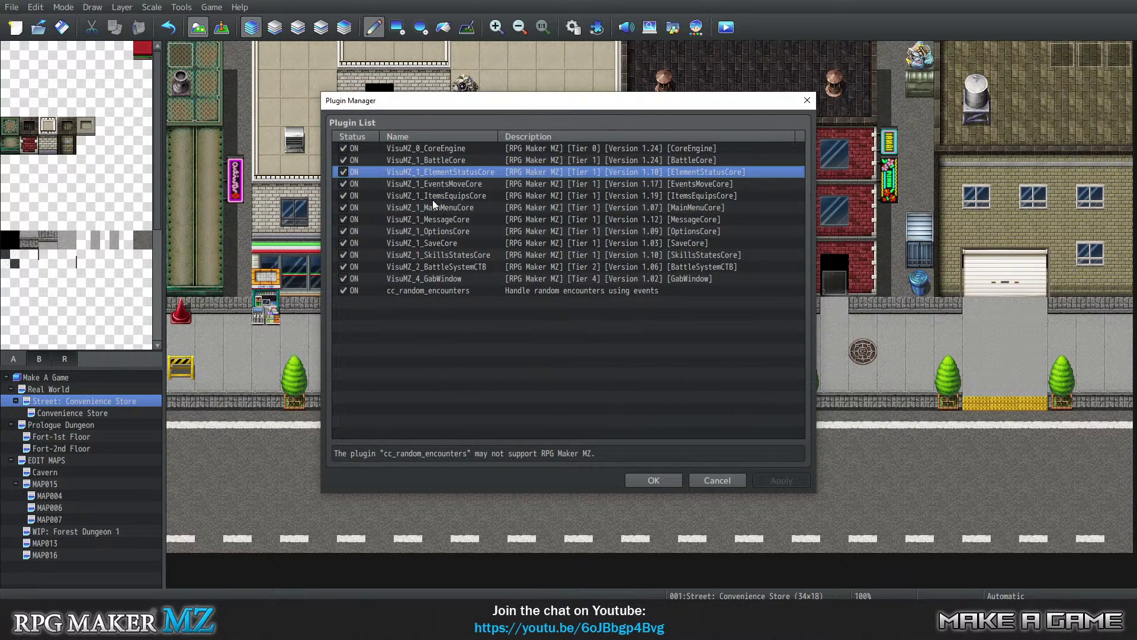
Delete all VisuMZ plugins from the plugin list, from VisuMZ_0_CoreEngine through VisuMZ_4_GabWindow, keeping cc_random_encounters.
{"action": "left_click", "coordinate": [410, 148]}
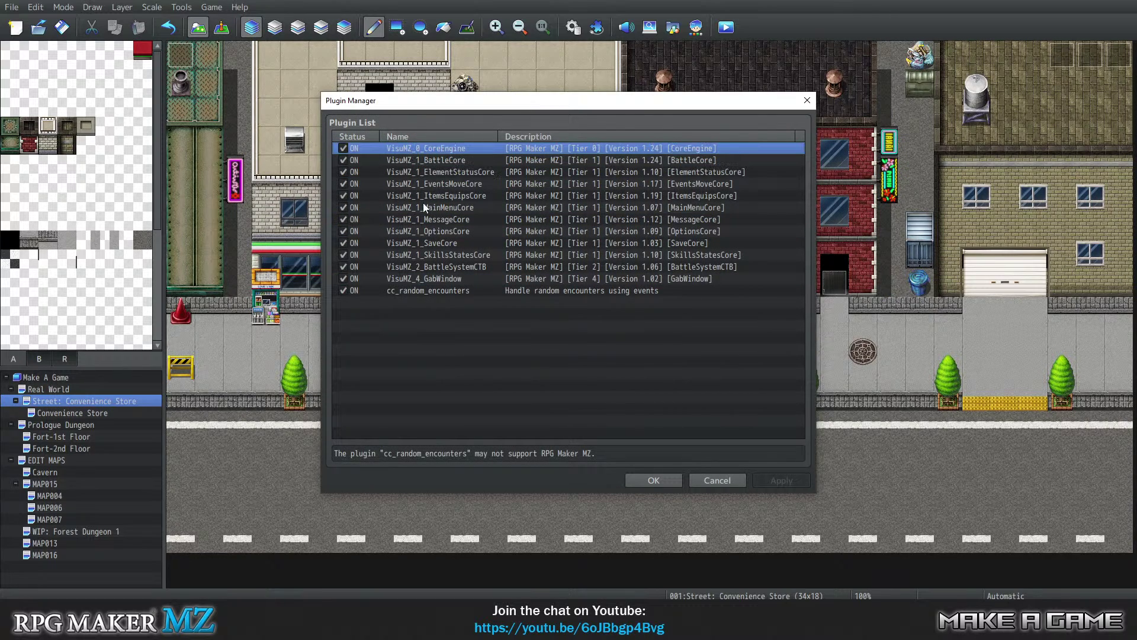
{"action": "key", "text": "Delete"}
{"action": "key", "text": "Delete"}
{"action": "key", "text": "Delete"}
{"action": "key", "text": "Delete"}
{"action": "key", "text": "Delete"}
{"action": "key", "text": "Delete"}
{"action": "key", "text": "Delete"}
{"action": "key", "text": "Delete"}
{"action": "key", "text": "Delete"}
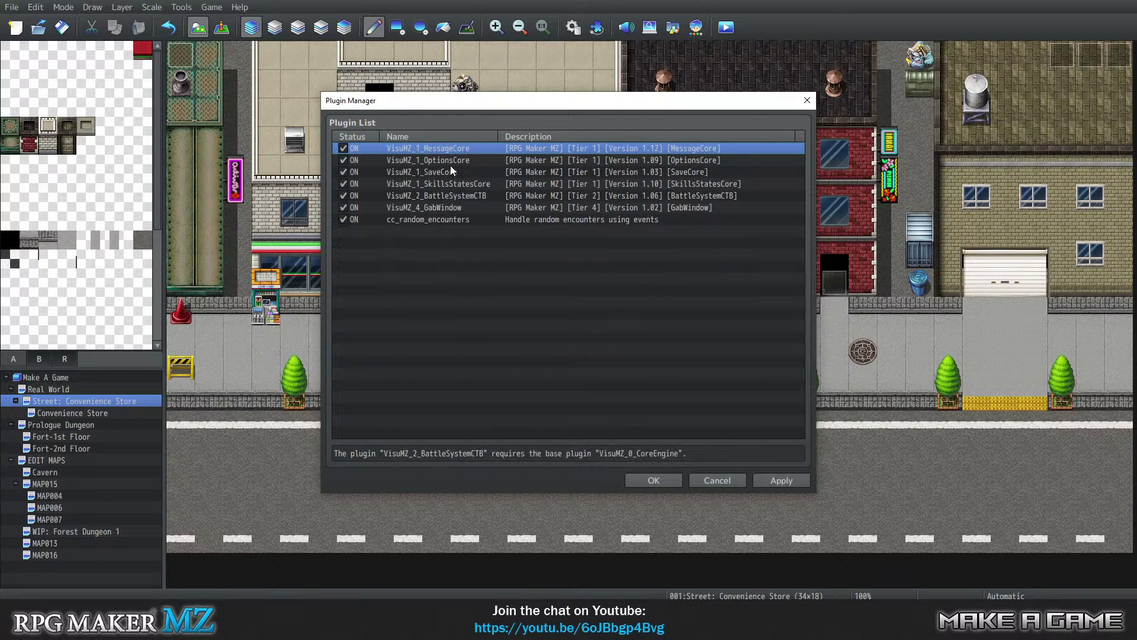
{"action": "key", "text": "Delete"}
{"action": "key", "text": "Delete"}
{"action": "key", "text": "Delete"}
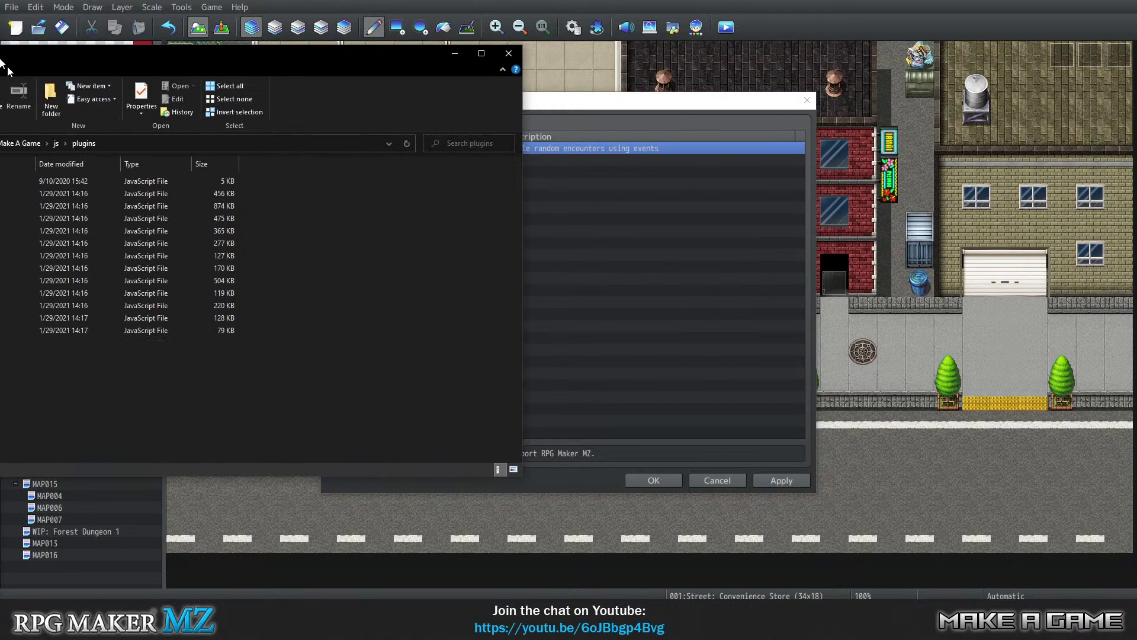
Move the 12 VisuMZ files from the Visustella assets folder into the project's js/plugins folder, replacing the existing files.
{"action": "left_click_drag", "start_coordinate": [7, 58], "coordinate": [467, 65]}
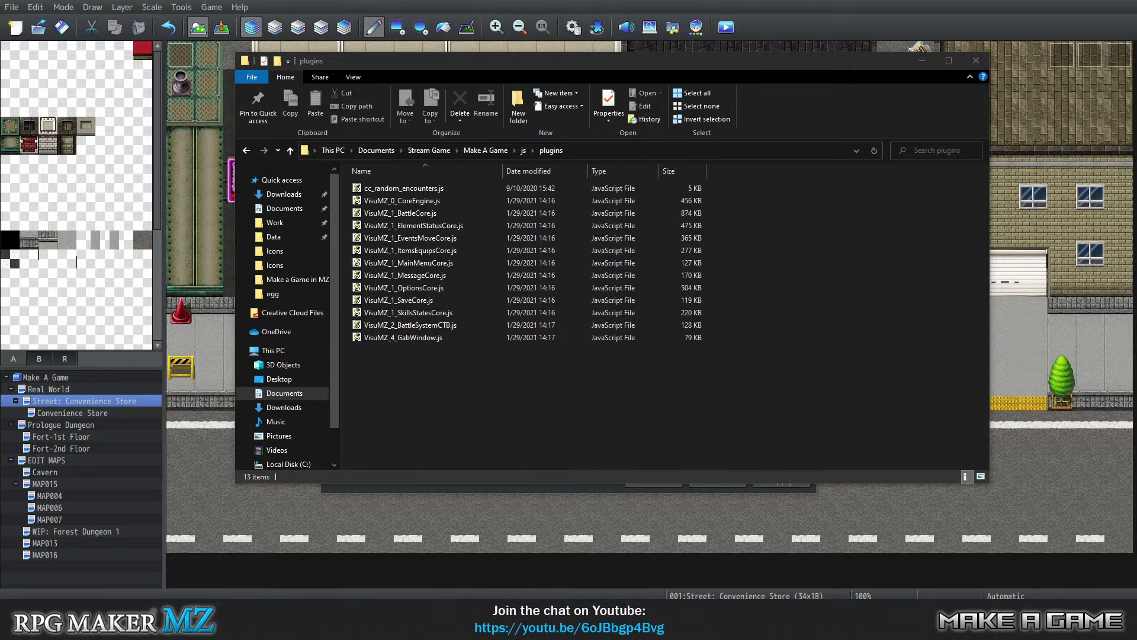
{"action": "left_click_drag", "start_coordinate": [716, 108], "coordinate": [1030, 73]}
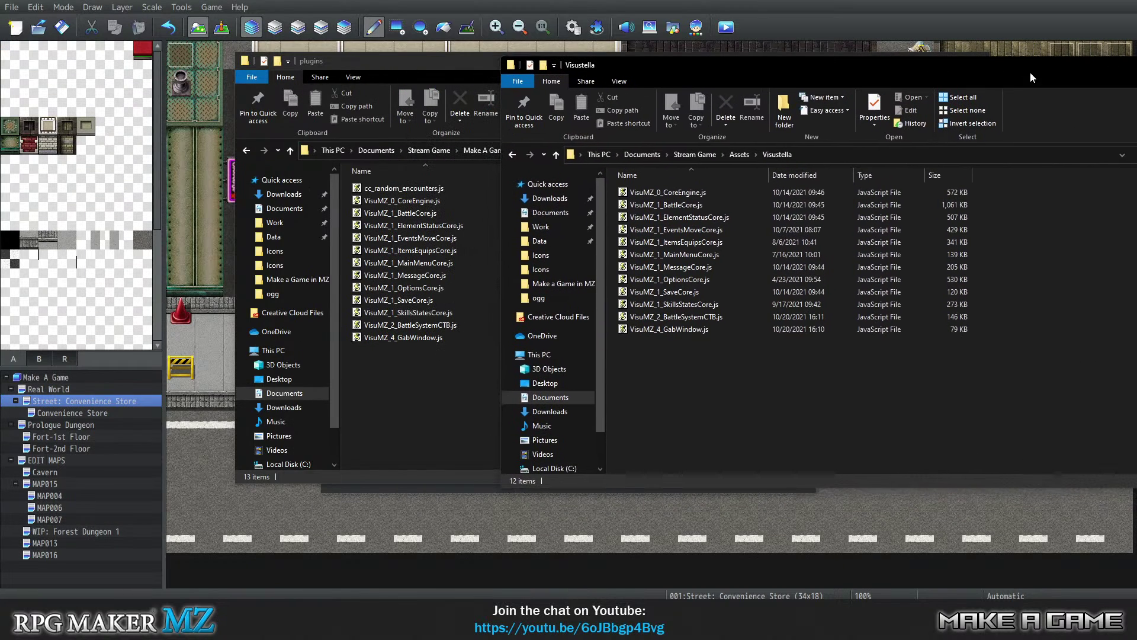
{"action": "left_click_drag", "start_coordinate": [840, 373], "coordinate": [399, 409]}
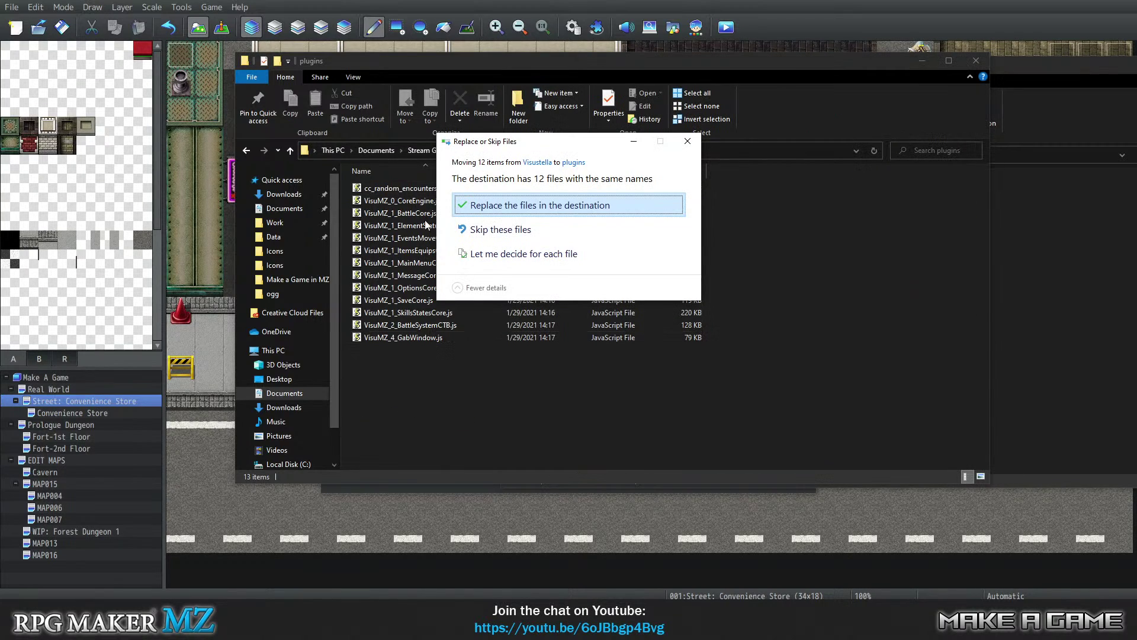
{"action": "left_click", "coordinate": [527, 205]}
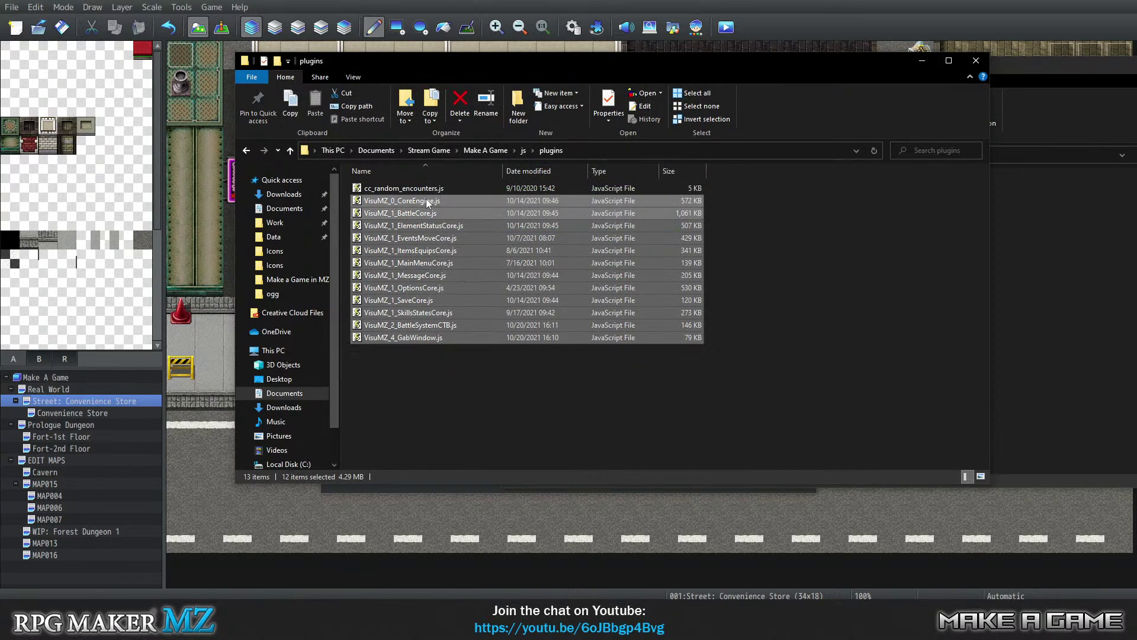
{"action": "left_click", "coordinate": [750, 255]}
{"action": "left_click", "coordinate": [487, 188]}
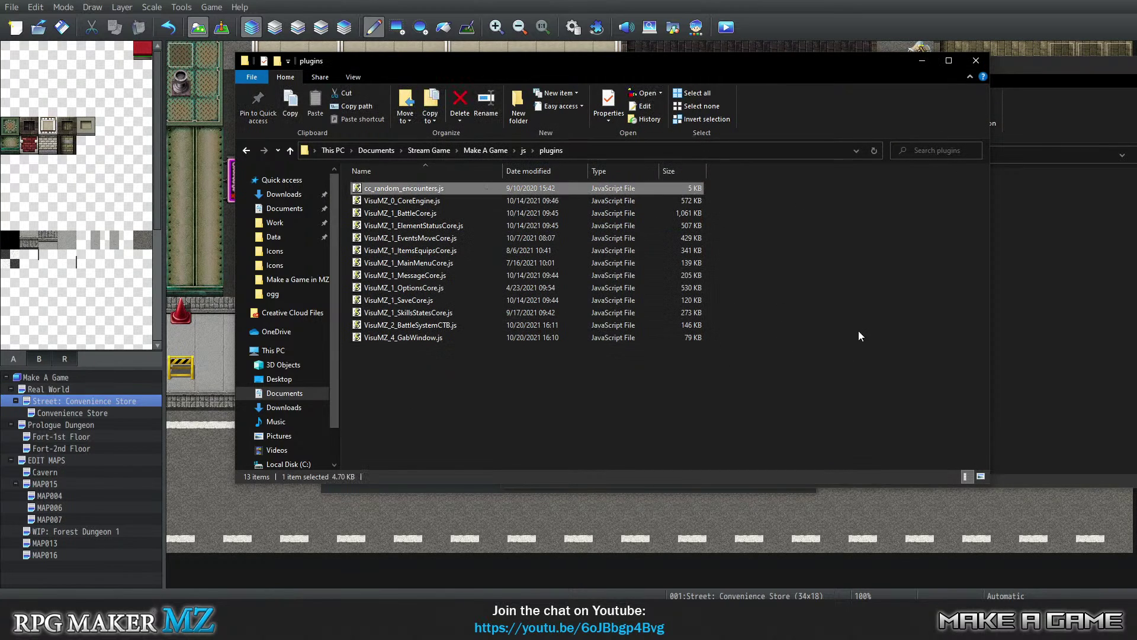
{"action": "left_click", "coordinate": [828, 359]}
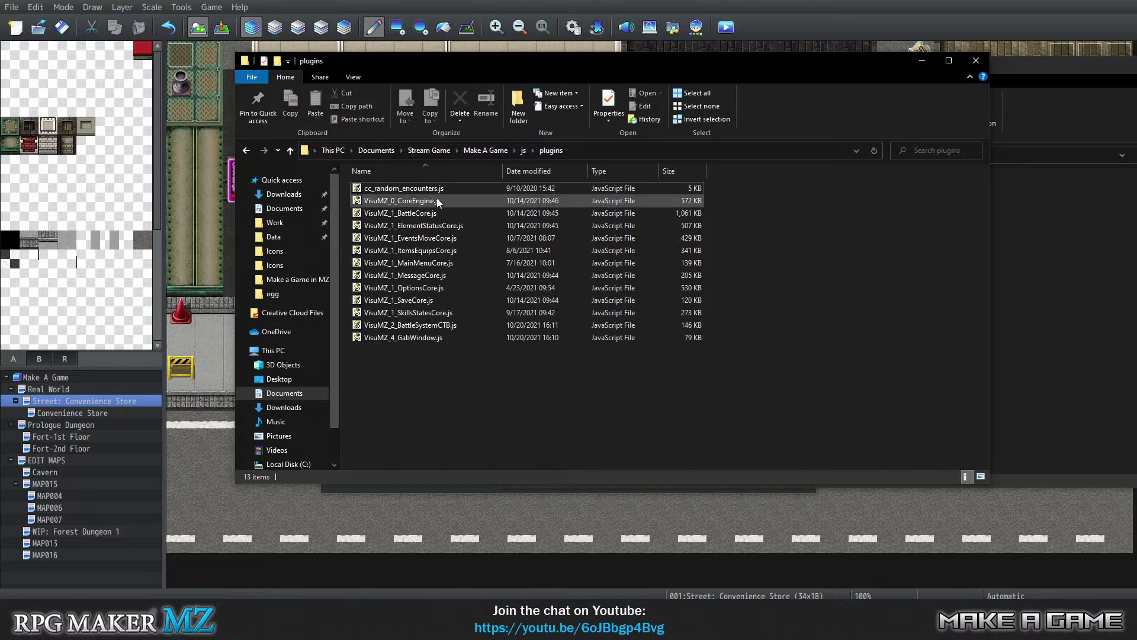
Go back to the Make A Game folder and close both the project and Visustella folder windows.
{"action": "left_click", "coordinate": [492, 150]}
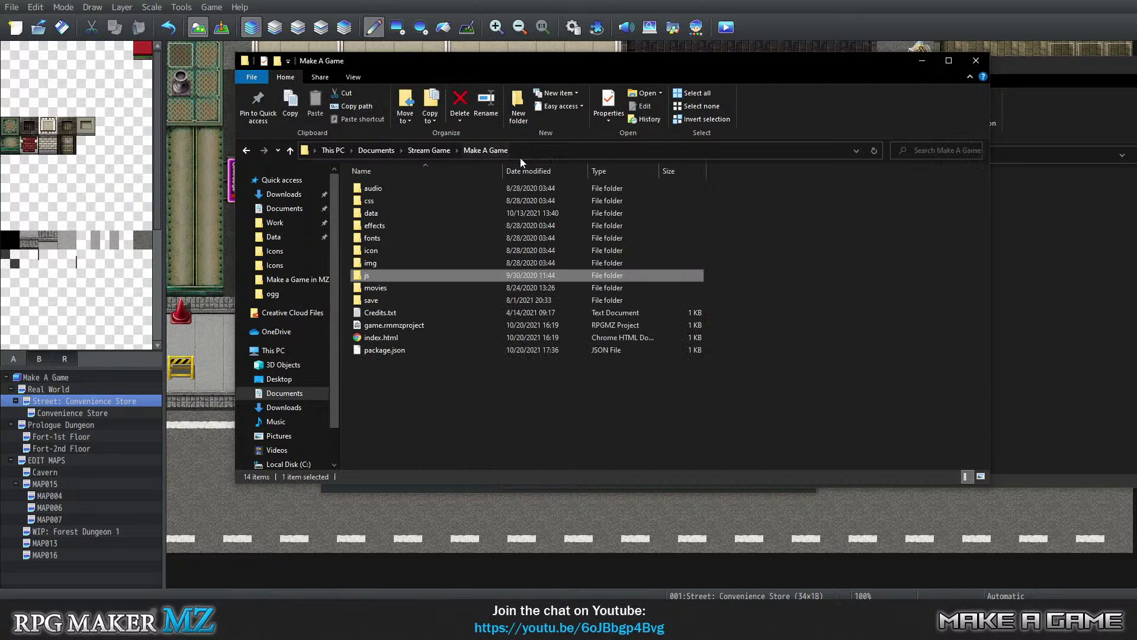
{"action": "left_click", "coordinate": [978, 61]}
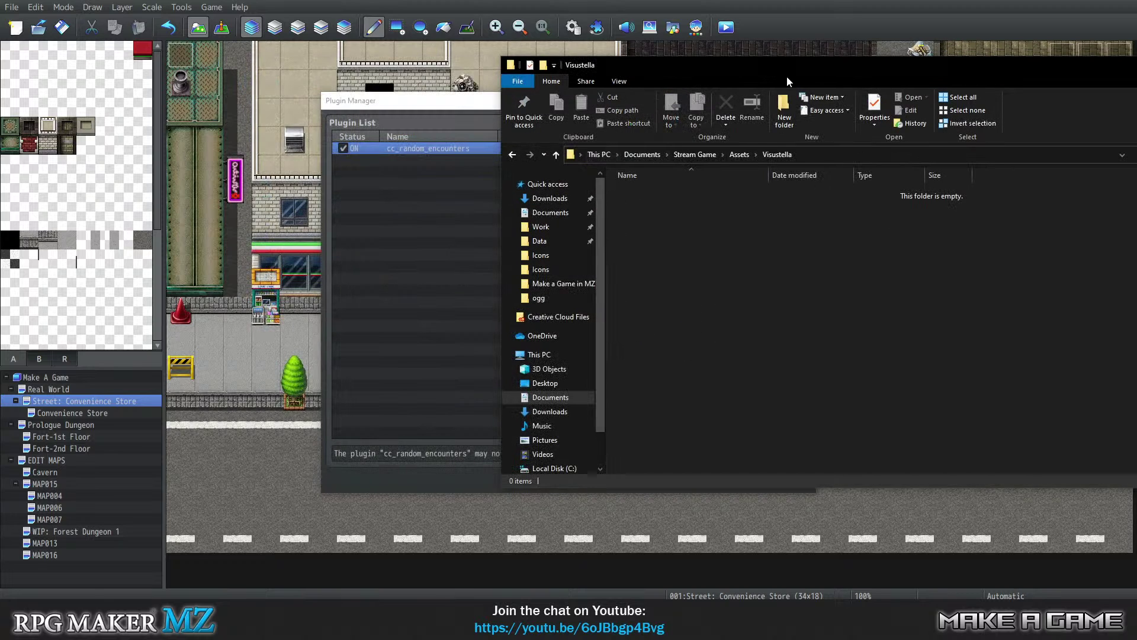
{"action": "left_click_drag", "start_coordinate": [787, 71], "coordinate": [426, 142]}
{"action": "left_click", "coordinate": [884, 138]}
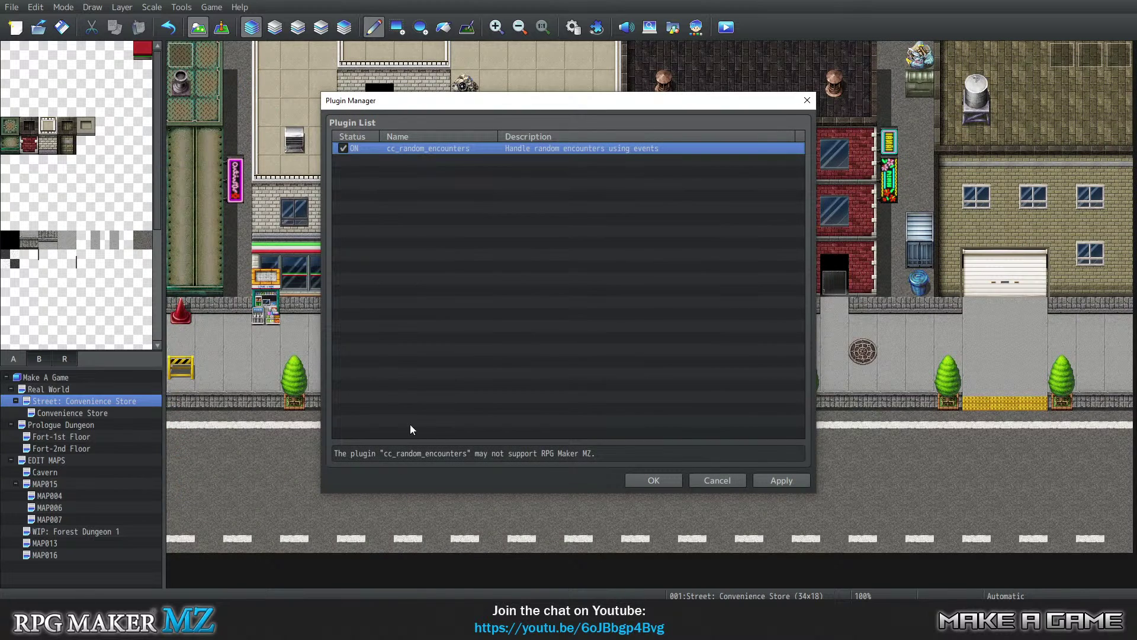
{"action": "right_click", "coordinate": [411, 148]}
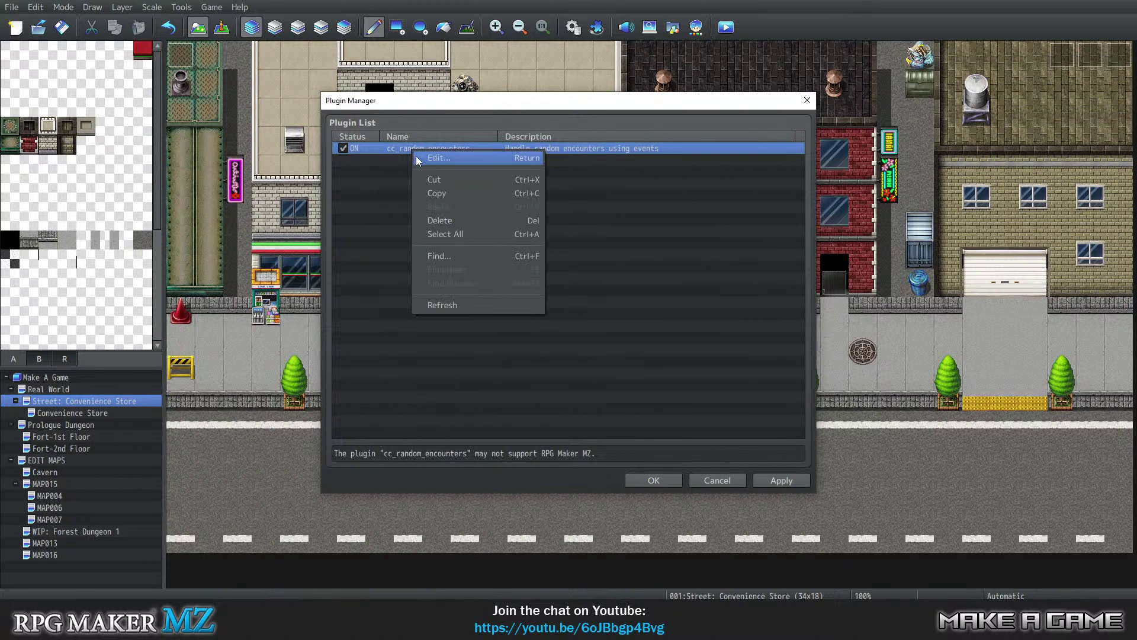
{"action": "left_click", "coordinate": [437, 158]}
{"action": "left_click", "coordinate": [889, 100]}
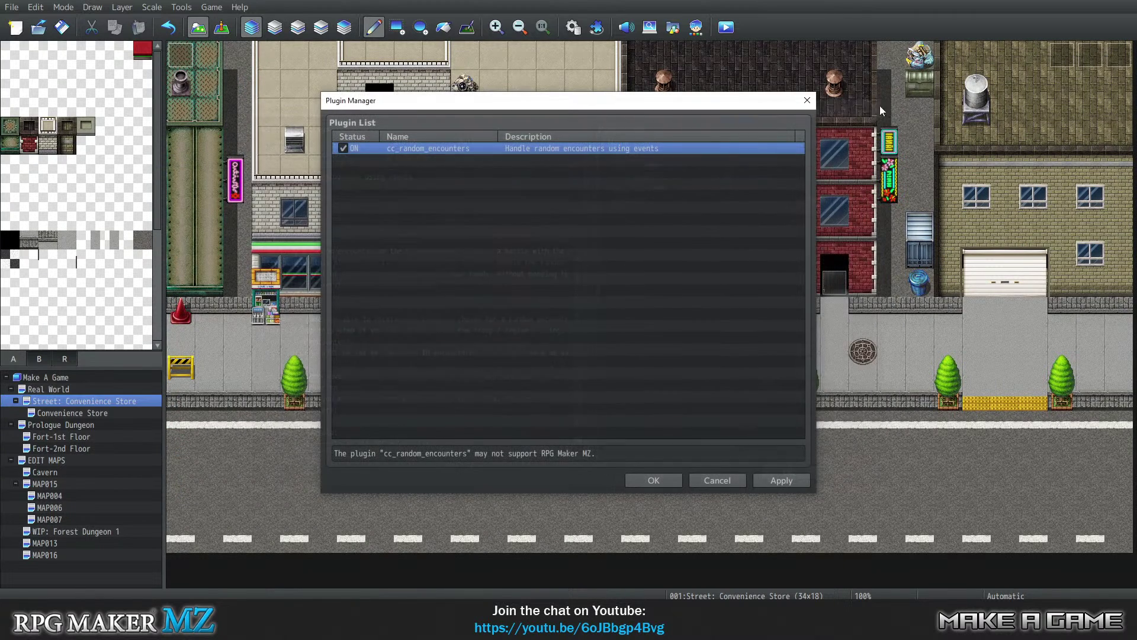
{"action": "right_click", "coordinate": [386, 143]}
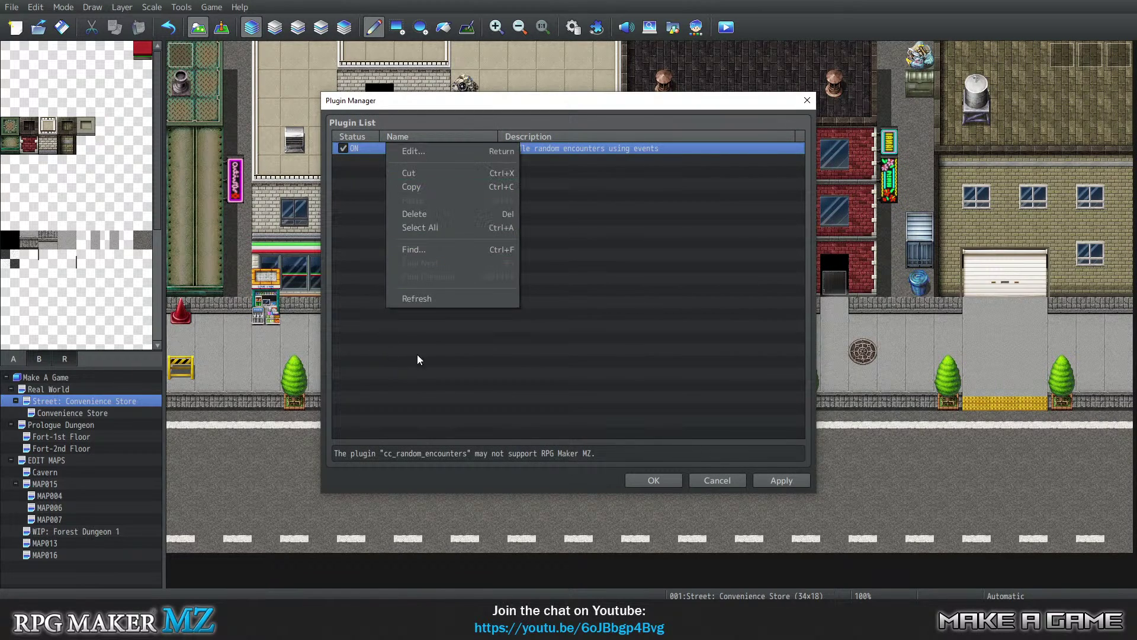
{"action": "left_click", "coordinate": [396, 282]}
{"action": "right_click", "coordinate": [366, 166]}
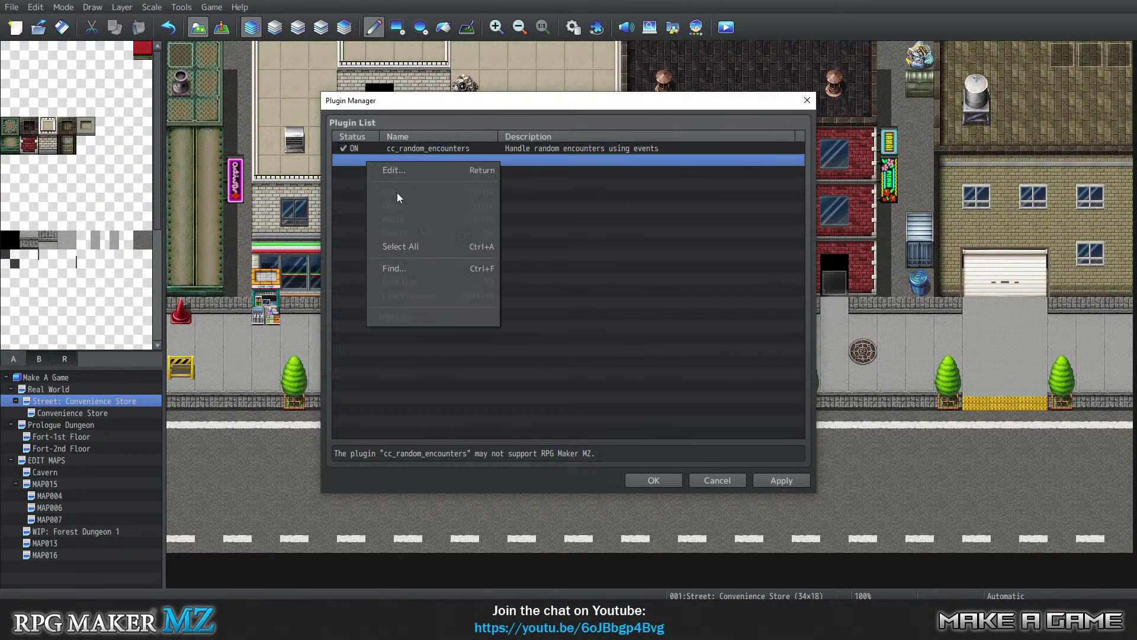
{"action": "key", "text": "Escape"}
{"action": "left_click", "coordinate": [383, 146]}
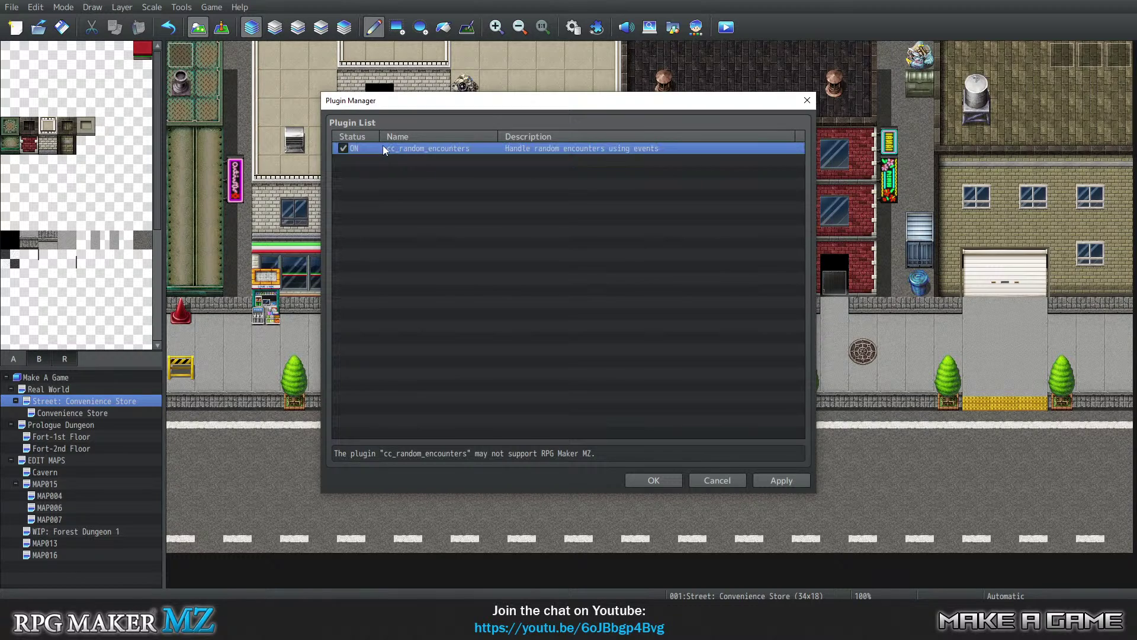
{"action": "double_click", "coordinate": [389, 160]}
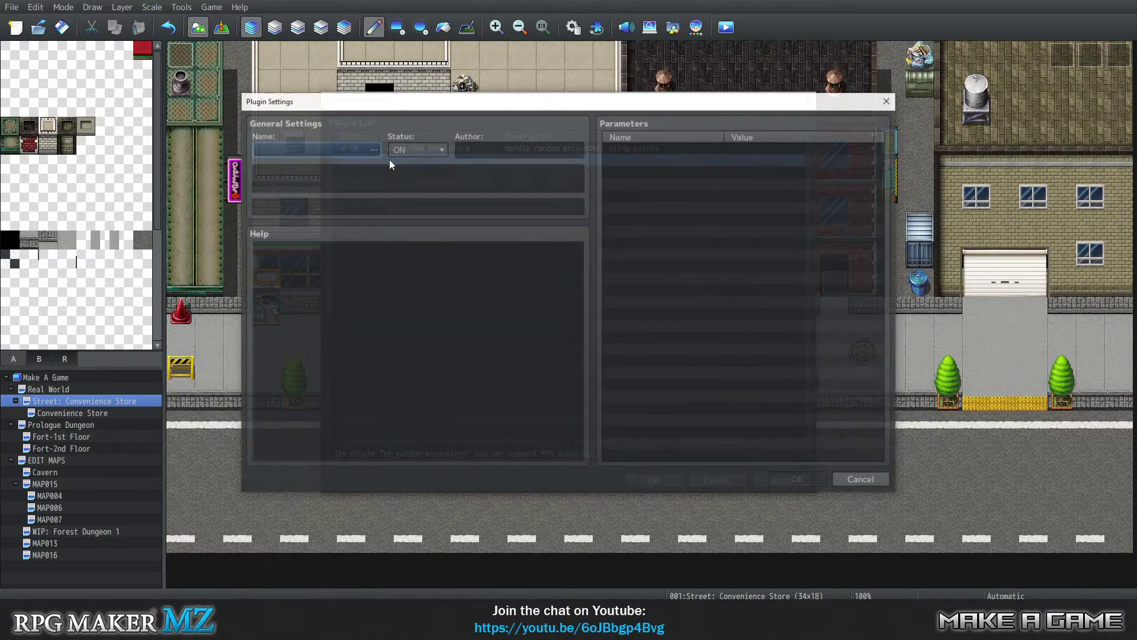
{"action": "left_click", "coordinate": [888, 100]}
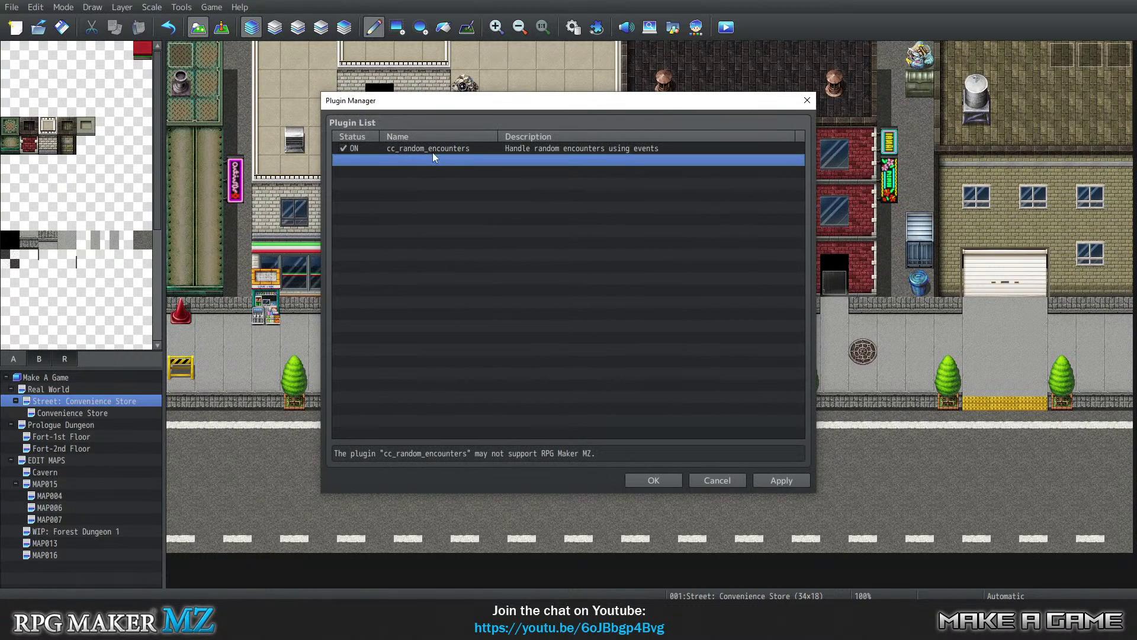
Add the VisuMZ_0_CoreEngine plugin to the plugin list below cc_random_encounters, with its status ON.
{"action": "double_click", "coordinate": [404, 162]}
{"action": "left_click", "coordinate": [338, 156]}
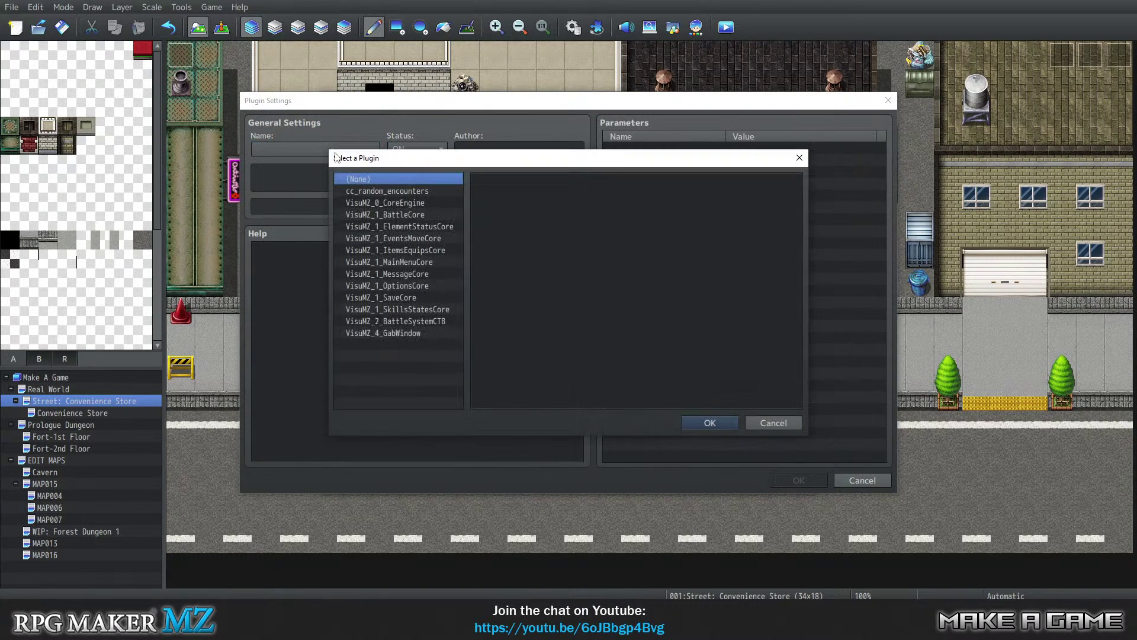
{"action": "left_click", "coordinate": [378, 204]}
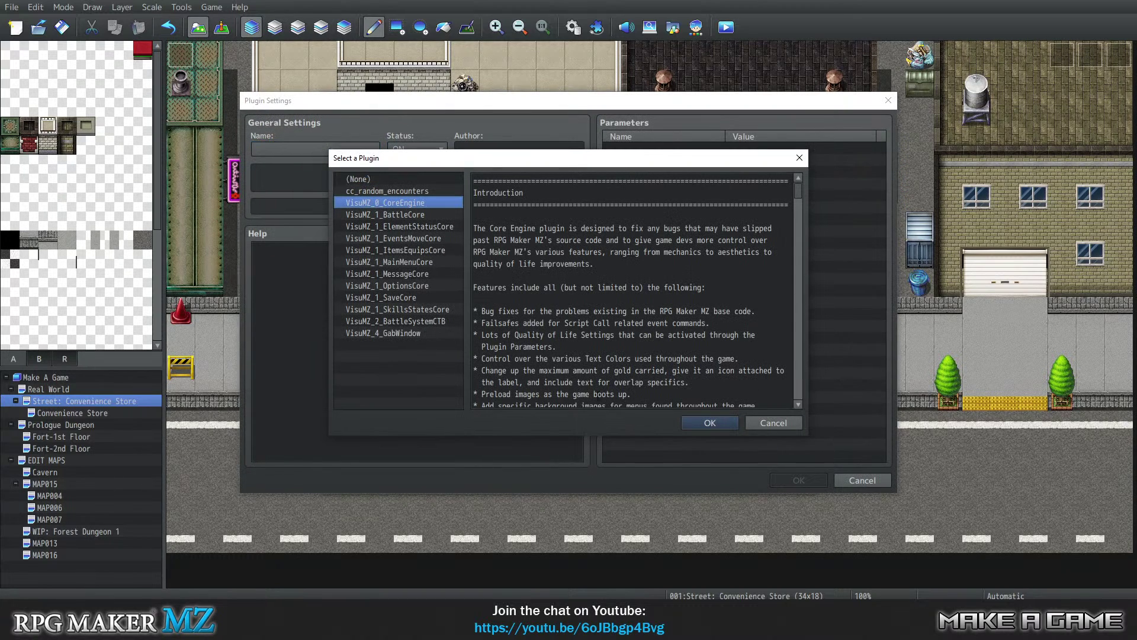
{"action": "left_click", "coordinate": [709, 421]}
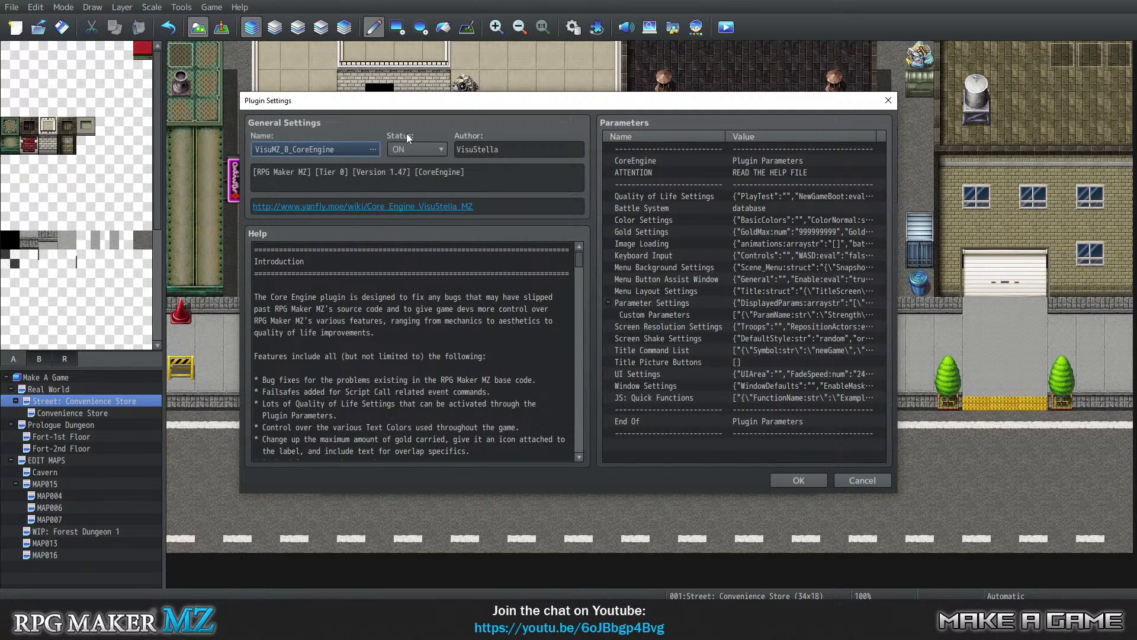
{"action": "left_click", "coordinate": [796, 480]}
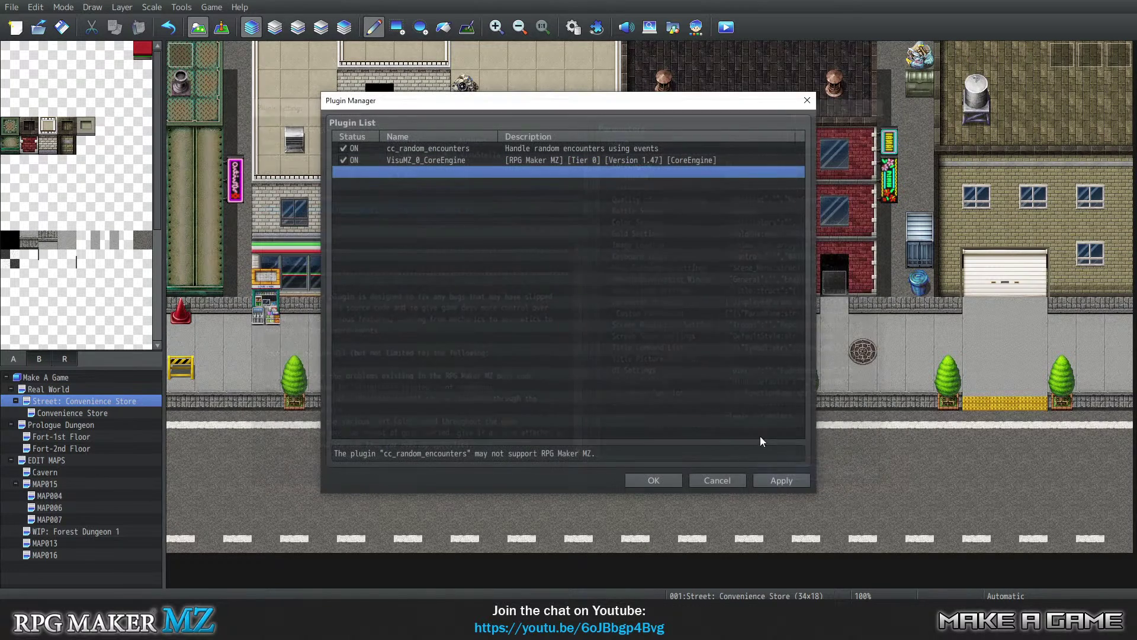
Add the VisuMZ_1_BattleCore plugin in the next empty row of the plugin list, with its status ON.
{"action": "double_click", "coordinate": [391, 172]}
{"action": "left_click", "coordinate": [334, 151]}
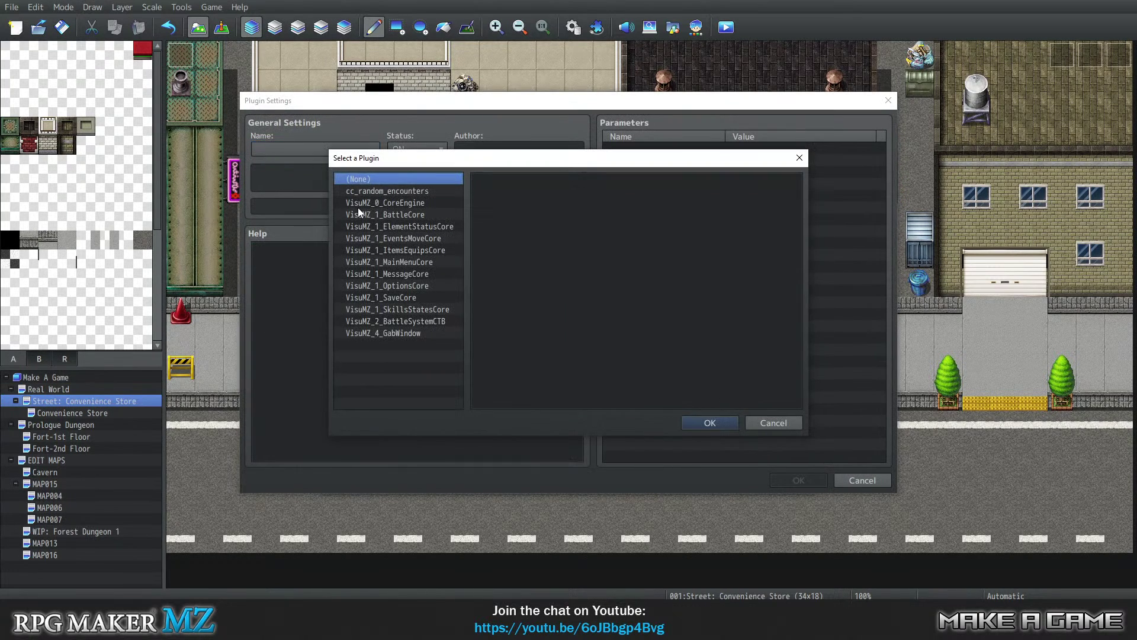
{"action": "key", "text": "Down"}
{"action": "key", "text": "Down"}
{"action": "key", "text": "Down"}
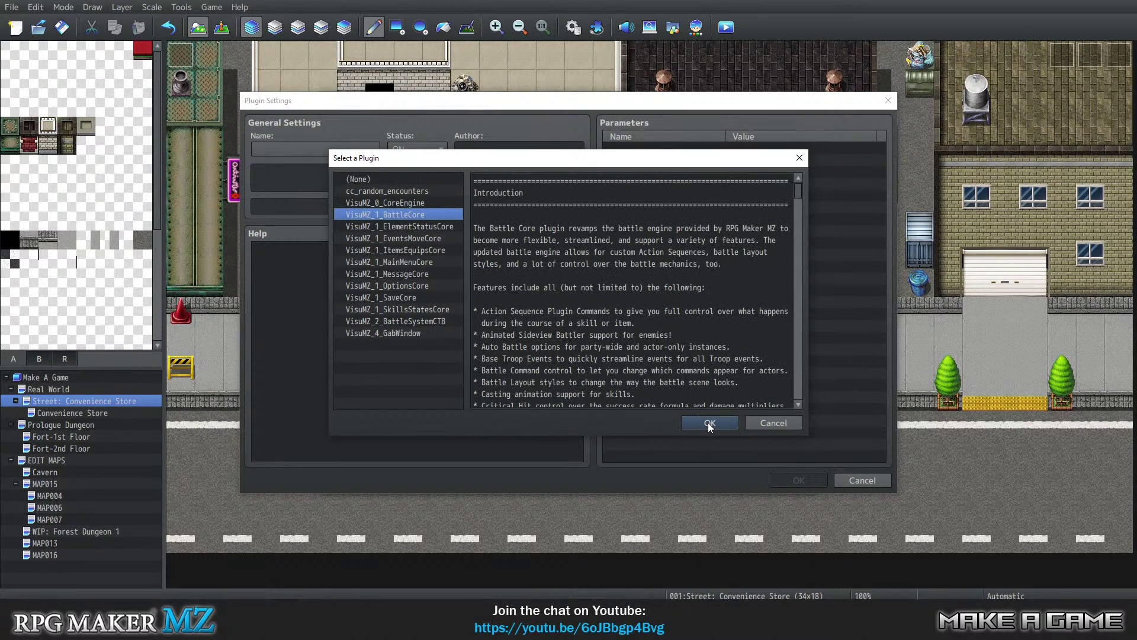
{"action": "left_click", "coordinate": [709, 422]}
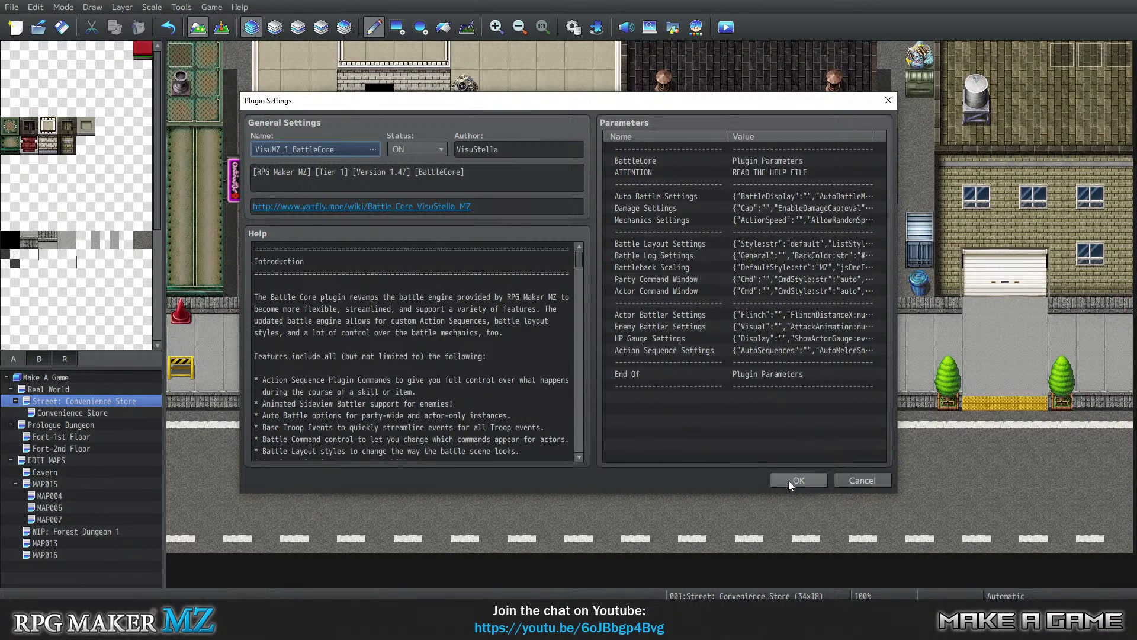
{"action": "left_click", "coordinate": [788, 481]}
Add the VisuMZ_1_ElementStatusCore plugin to the plugin list below VisuMZ_1_BattleCore.
{"action": "double_click", "coordinate": [396, 187]}
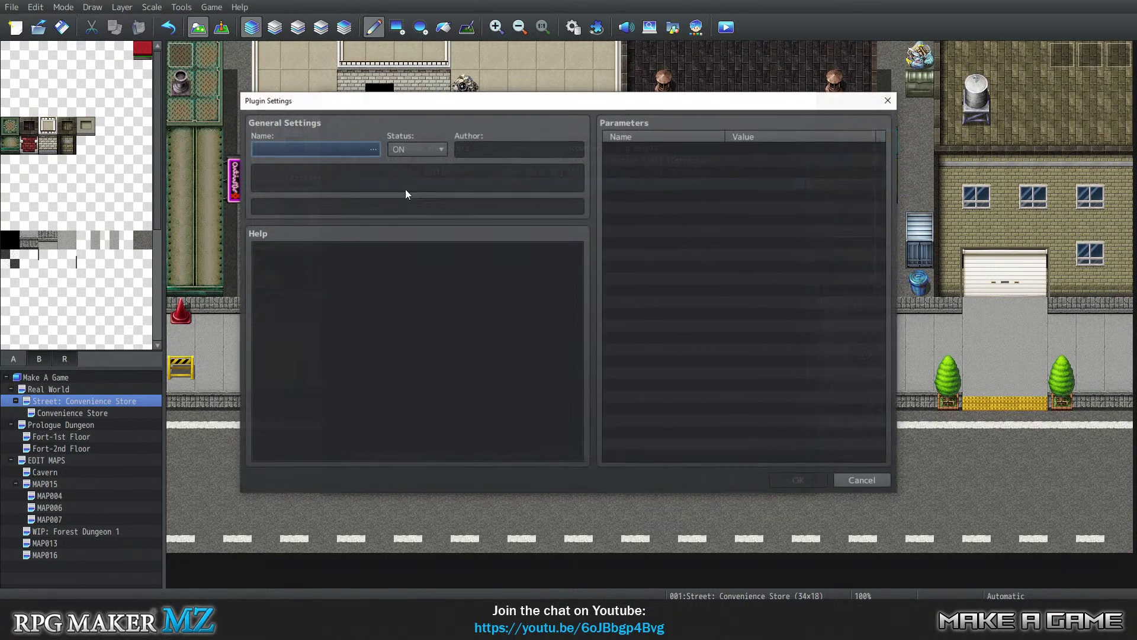
{"action": "double_click", "coordinate": [339, 149]}
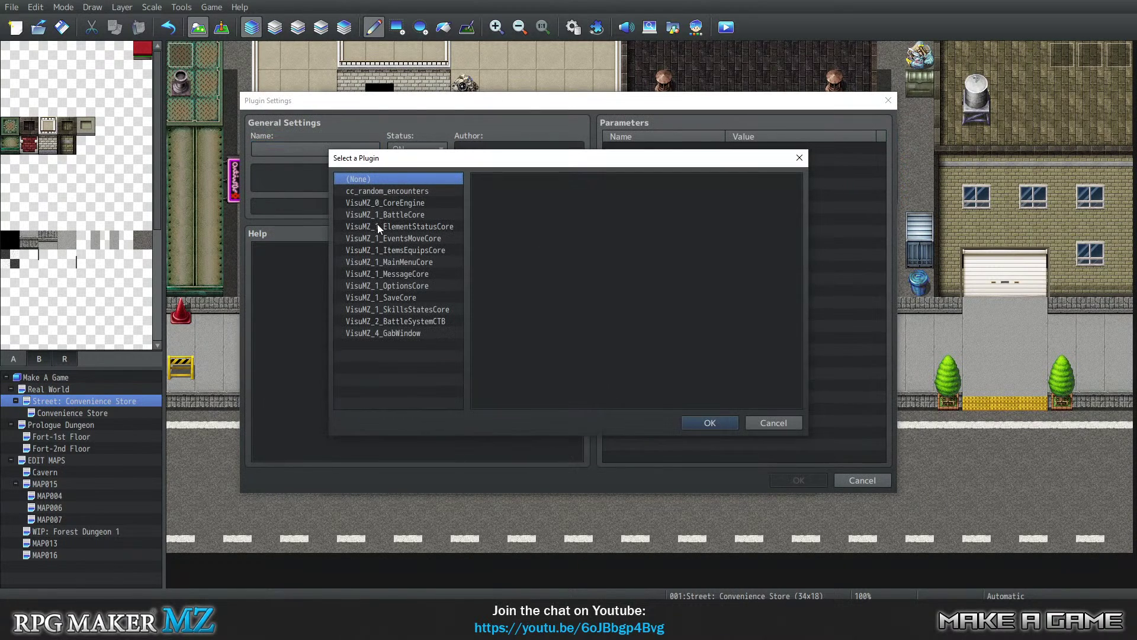
{"action": "left_click", "coordinate": [378, 226]}
{"action": "left_click", "coordinate": [705, 425]}
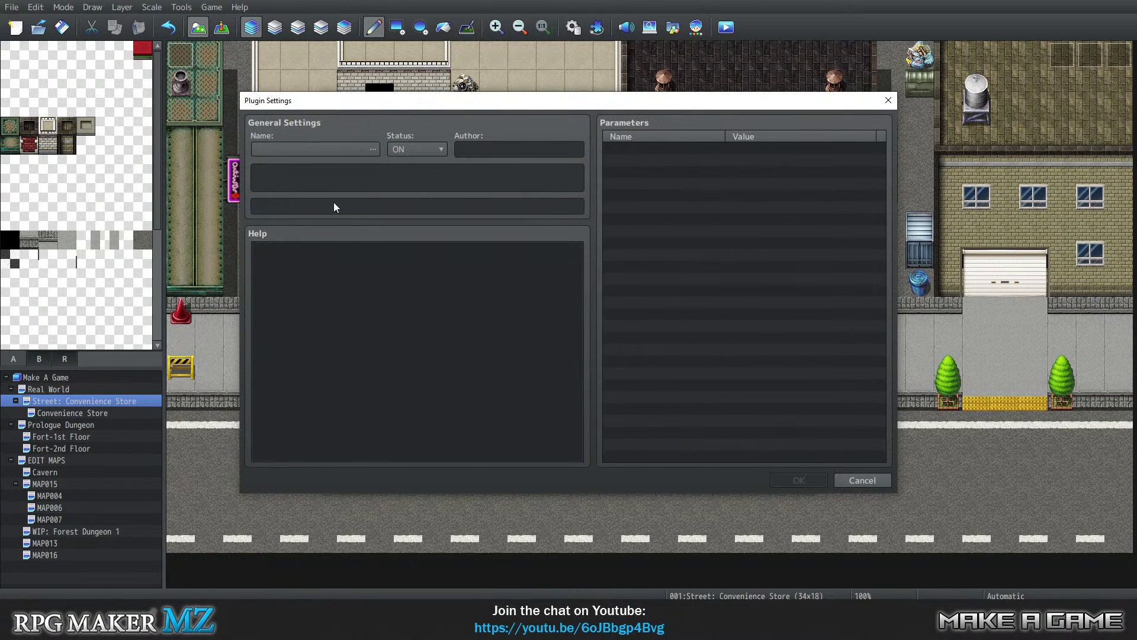
{"action": "left_click", "coordinate": [798, 480]}
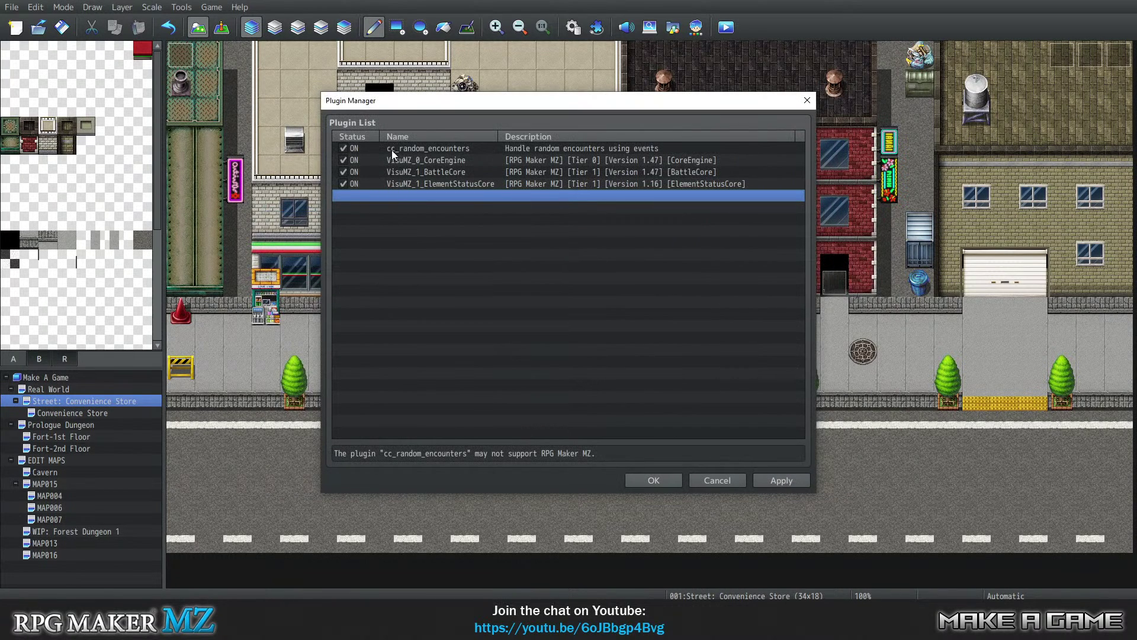
Add the VisuMZ_1_EventsMoveCore plugin to the plugin list below VisuMZ_1_ElementStatusCore.
{"action": "double_click", "coordinate": [434, 195]}
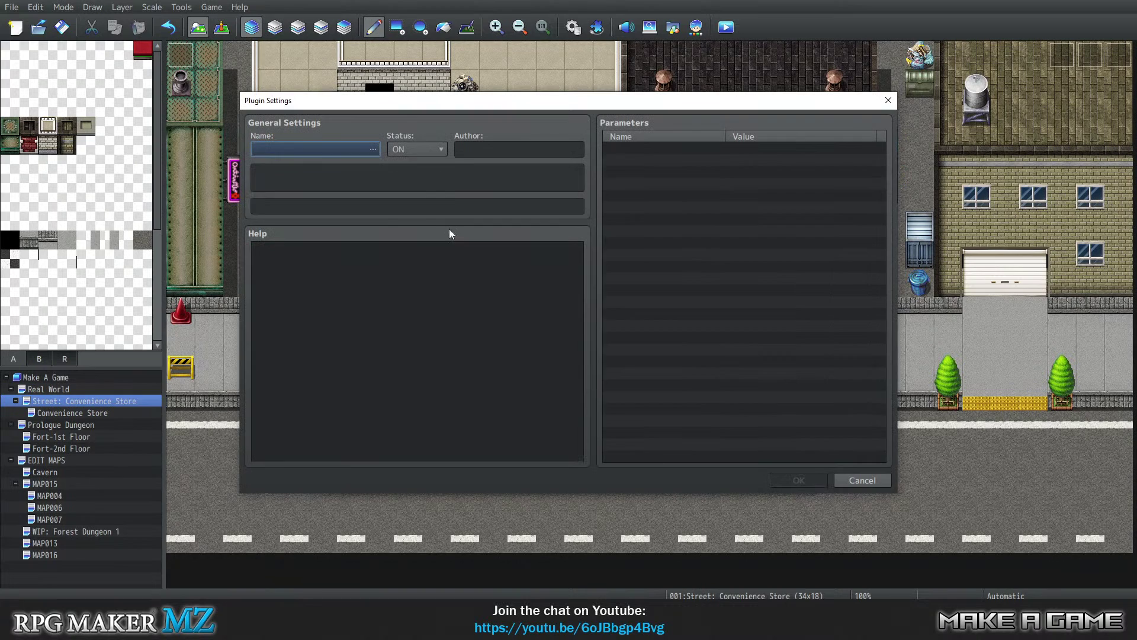
{"action": "double_click", "coordinate": [307, 147]}
{"action": "left_click", "coordinate": [406, 245]}
{"action": "left_click", "coordinate": [404, 238]}
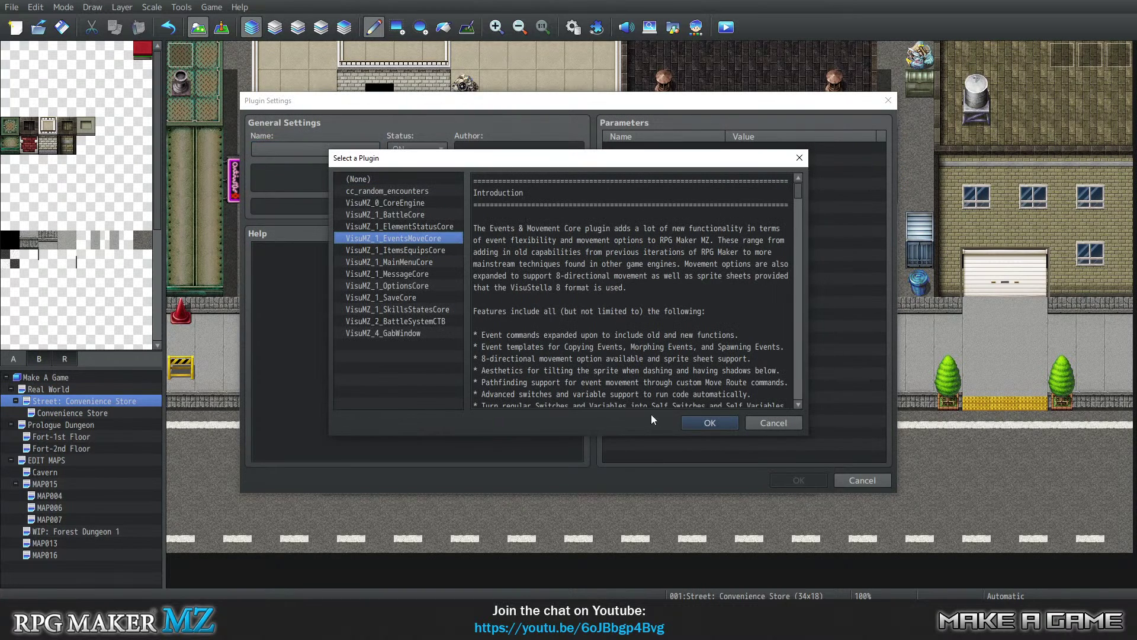
{"action": "left_click", "coordinate": [691, 417]}
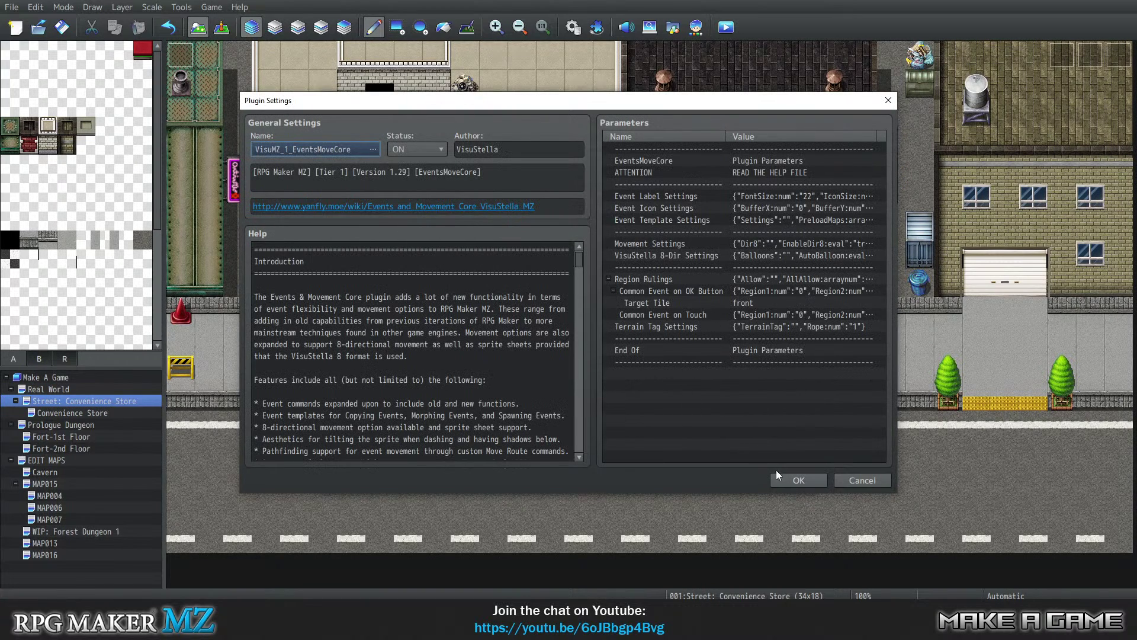
{"action": "left_click", "coordinate": [793, 481]}
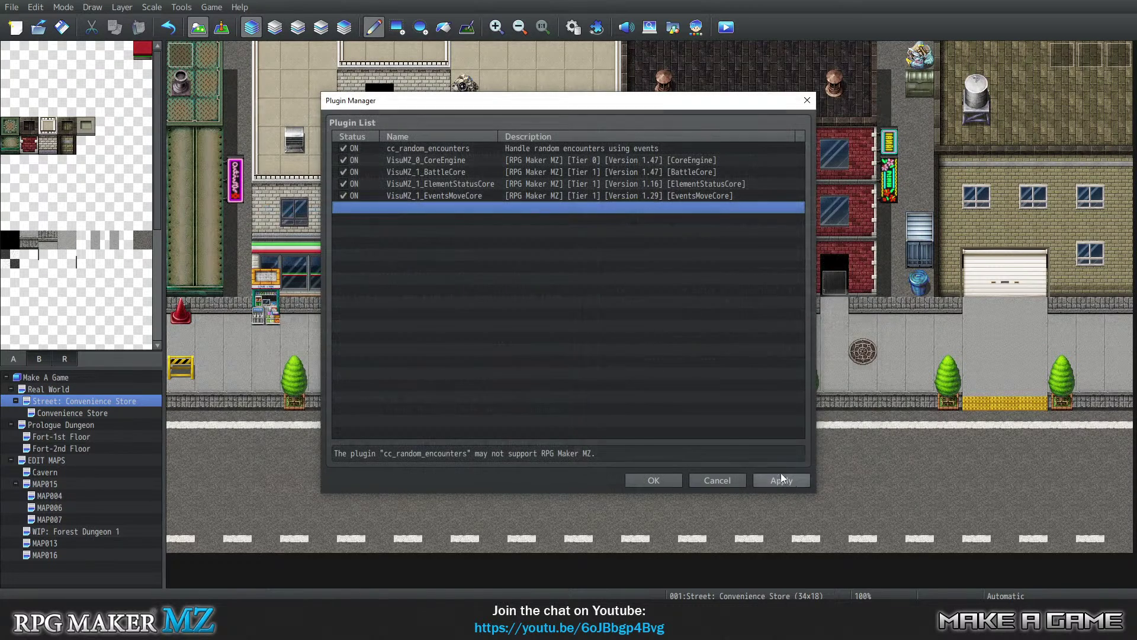
{"action": "double_click", "coordinate": [406, 208]}
{"action": "double_click", "coordinate": [344, 150]}
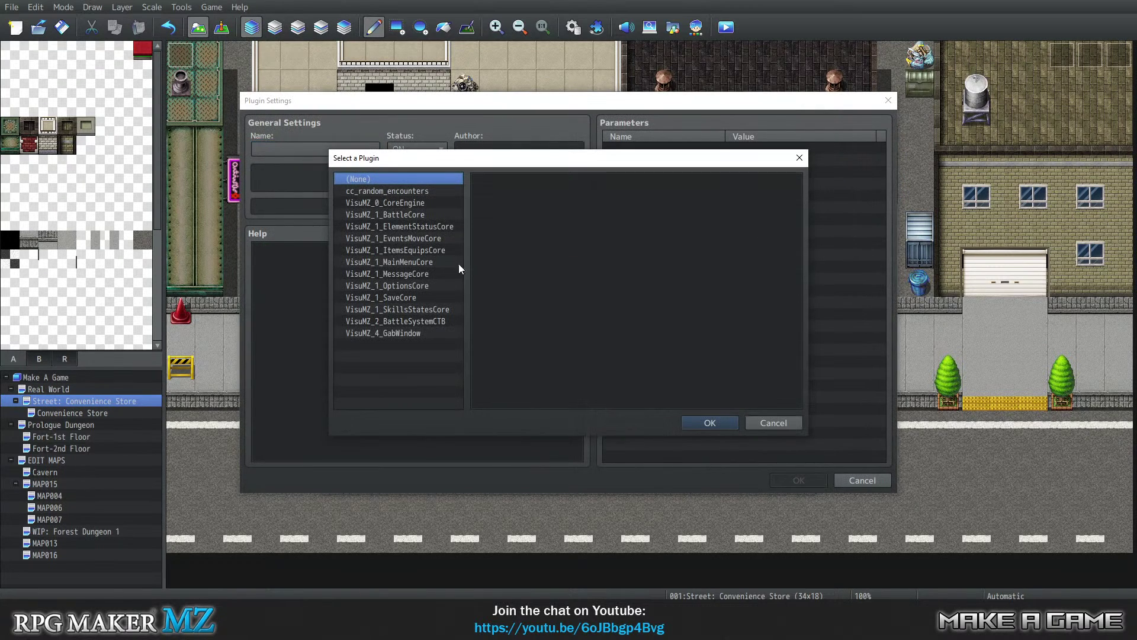
{"action": "left_click", "coordinate": [399, 237]}
{"action": "left_click", "coordinate": [711, 423]}
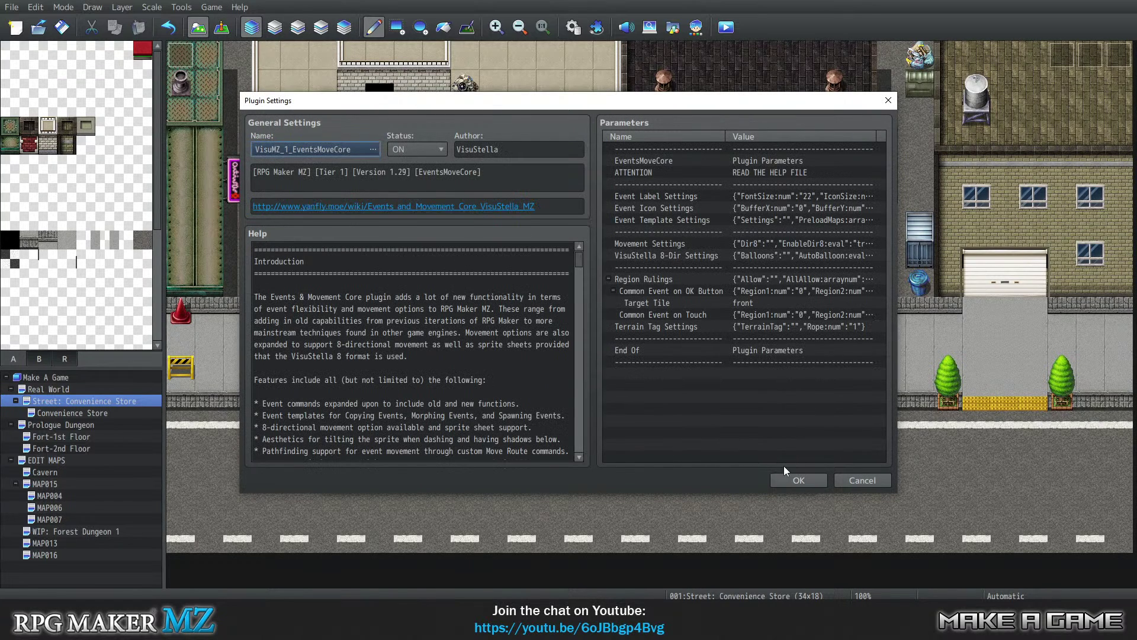
{"action": "left_click", "coordinate": [795, 479]}
{"action": "left_click", "coordinate": [456, 209]}
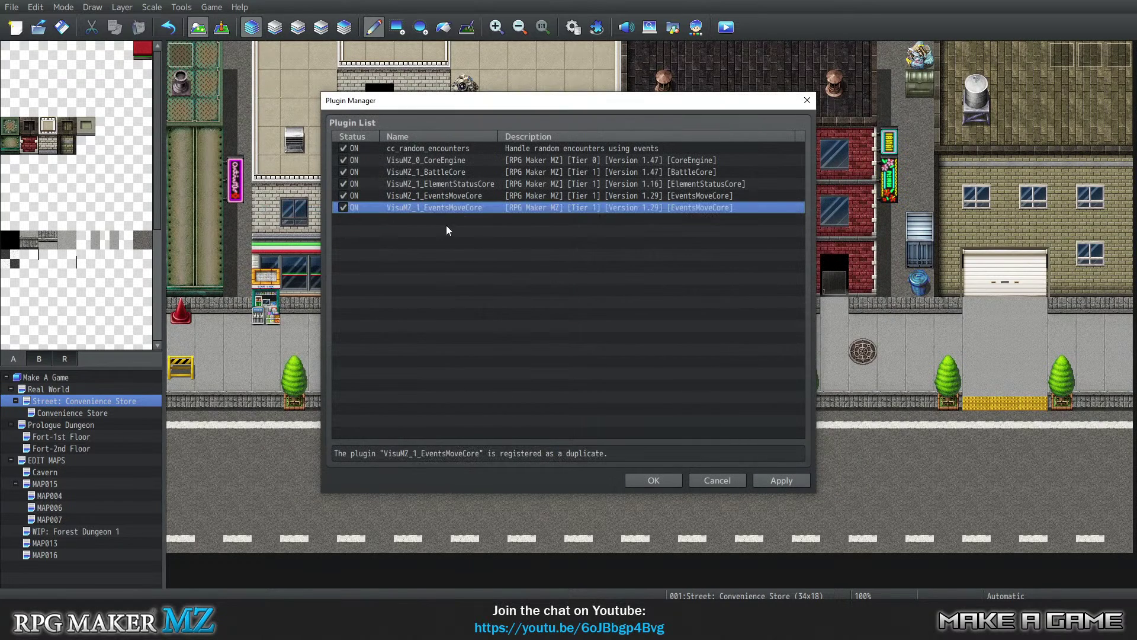
{"action": "key", "text": "Delete"}
Add the VisuMZ_1_ItemsEquipsCore plugin to the plugin list below VisuMZ_1_EventsMoveCore.
{"action": "double_click", "coordinate": [453, 208]}
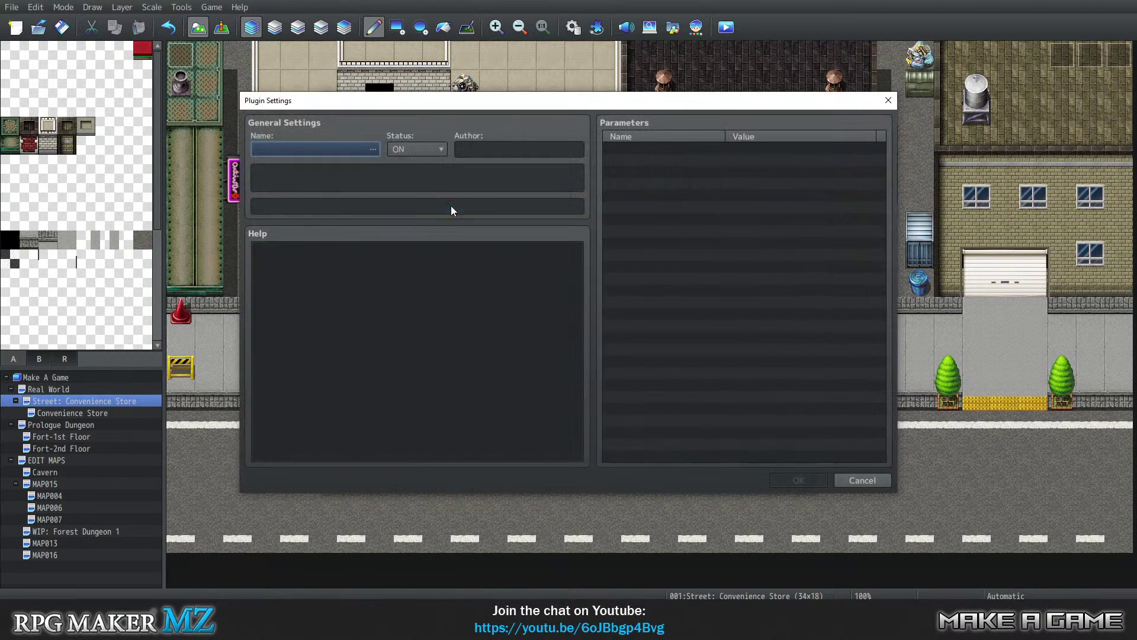
{"action": "left_click", "coordinate": [310, 146]}
{"action": "left_click", "coordinate": [392, 250]}
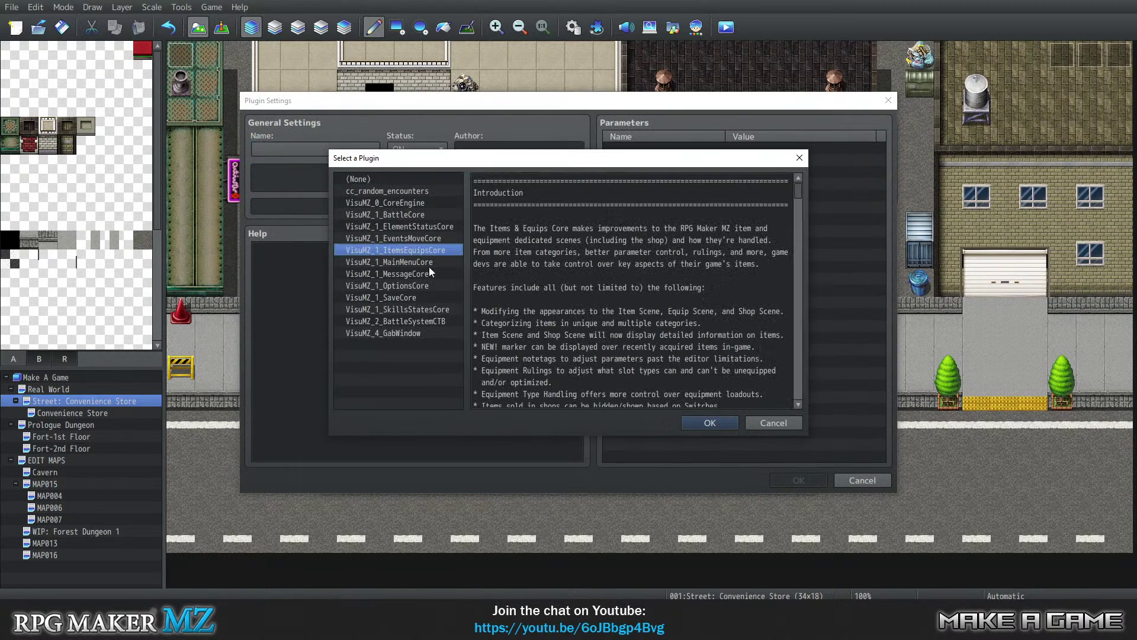
{"action": "left_click", "coordinate": [722, 423]}
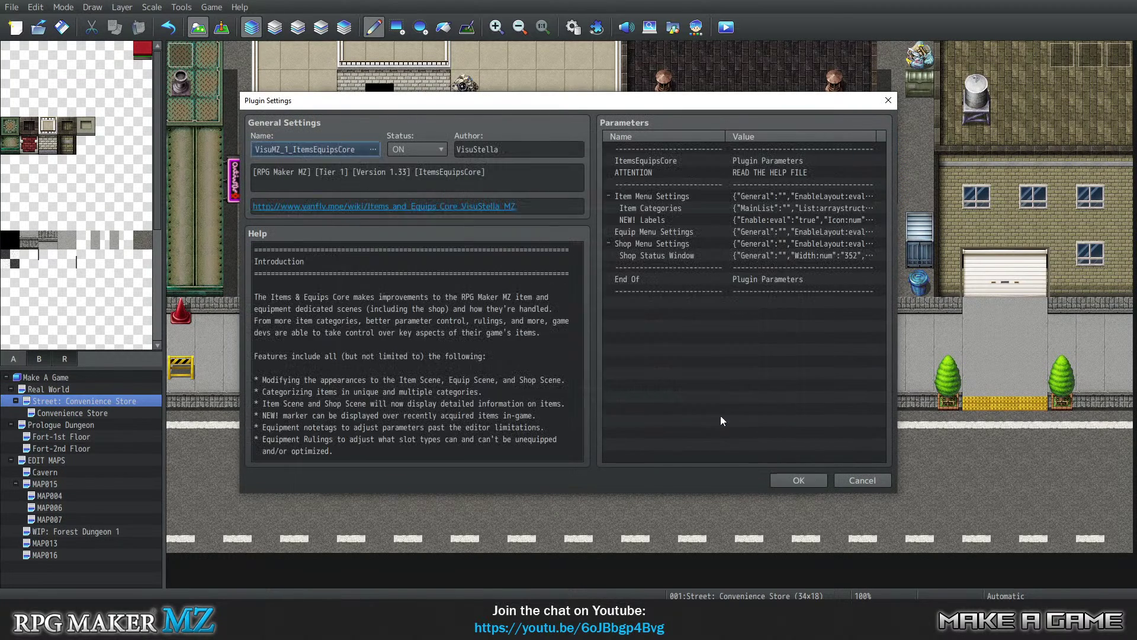
{"action": "left_click", "coordinate": [783, 487]}
{"action": "double_click", "coordinate": [402, 218]}
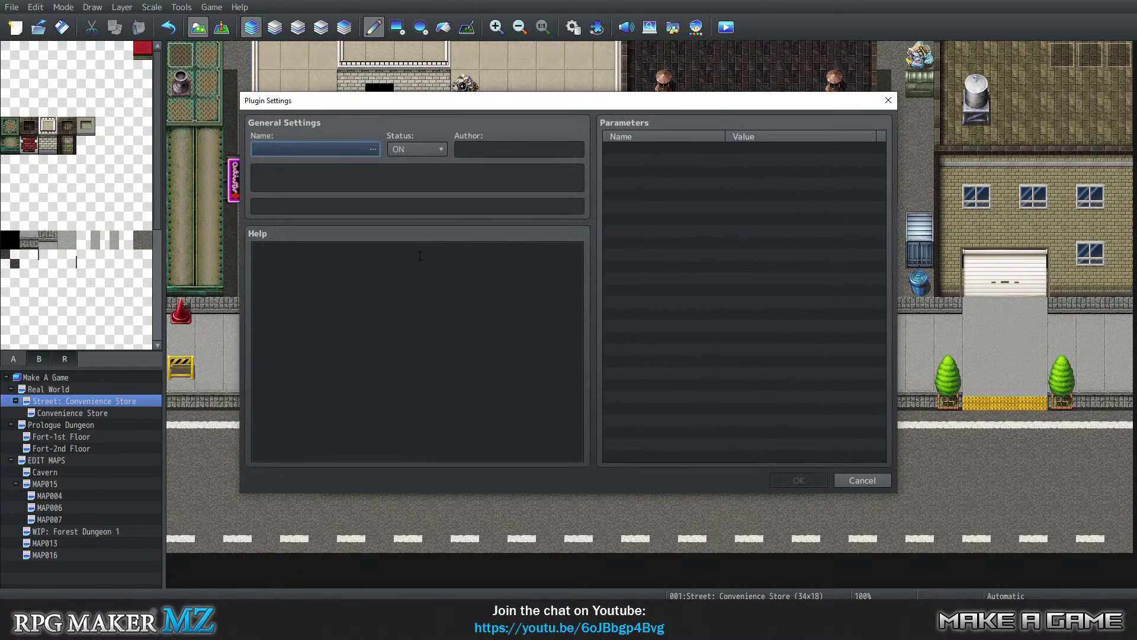
{"action": "double_click", "coordinate": [357, 148]}
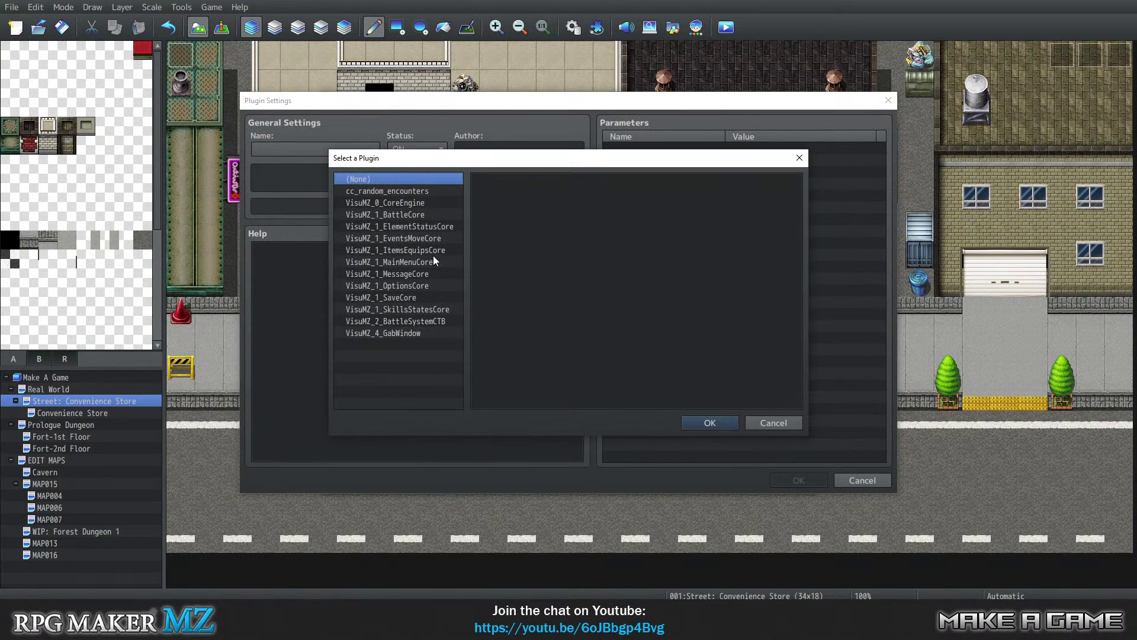
{"action": "left_click", "coordinate": [769, 421]}
{"action": "left_click", "coordinate": [881, 479]}
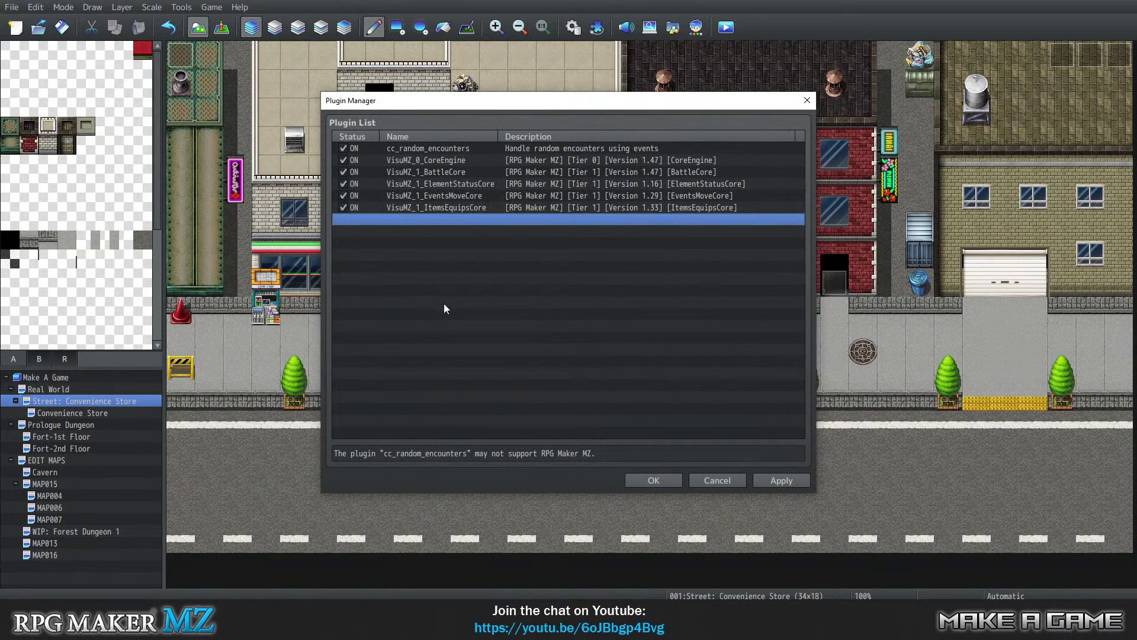
Add the VisuMZ_1_MainMenuCore plugin to the plugin list below VisuMZ_1_ItemsEquipsCore.
{"action": "double_click", "coordinate": [449, 222]}
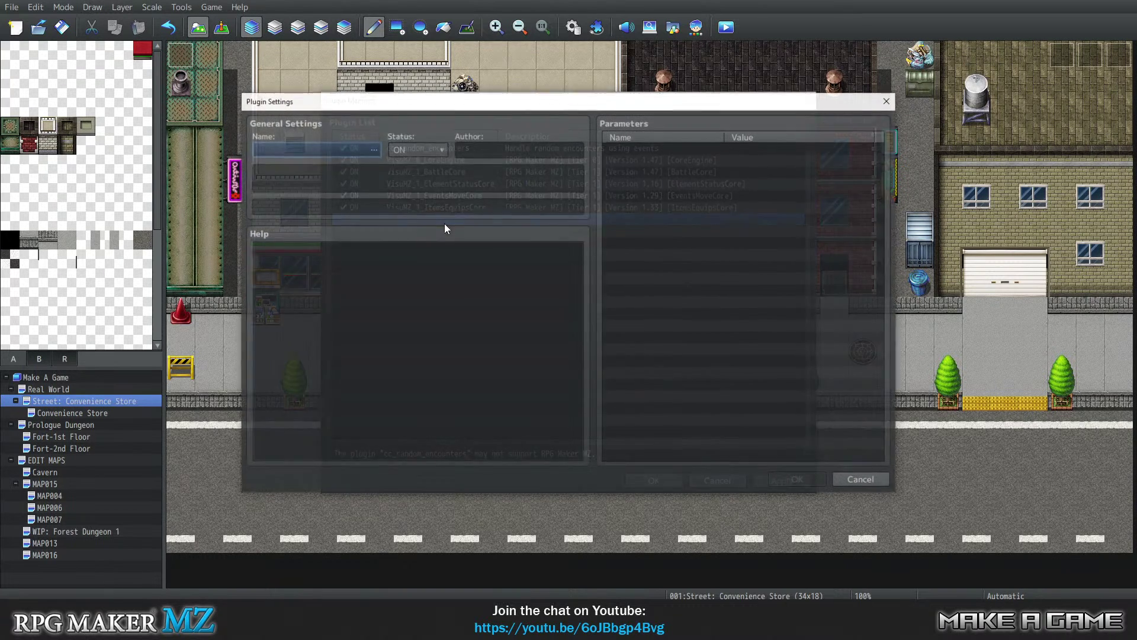
{"action": "double_click", "coordinate": [309, 146]}
{"action": "left_click", "coordinate": [414, 262]}
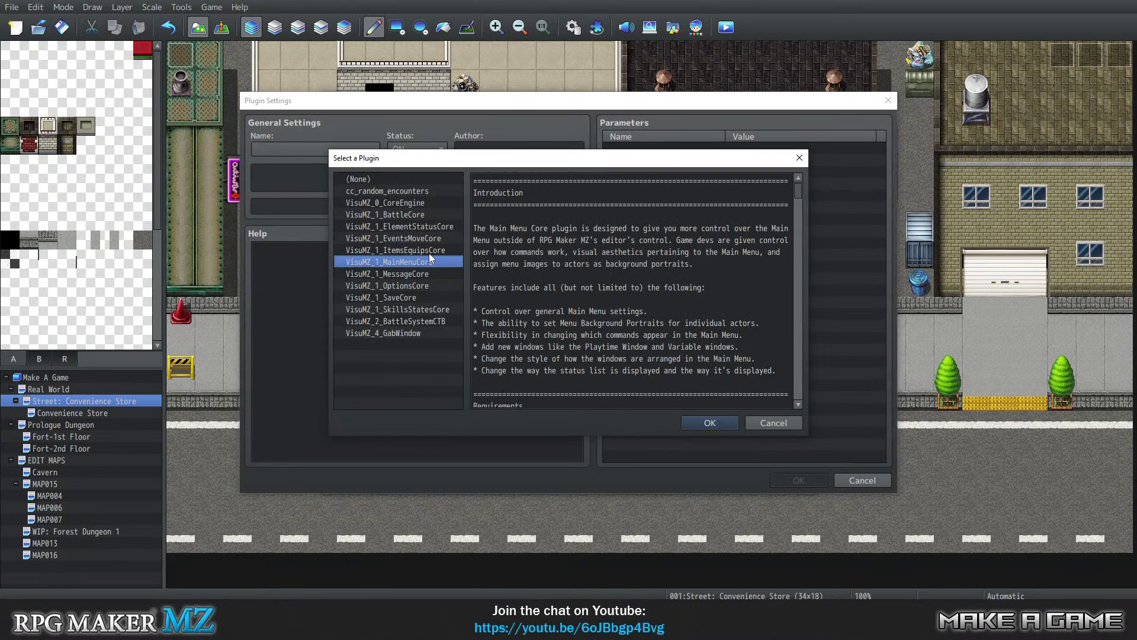
{"action": "left_click", "coordinate": [703, 421]}
{"action": "left_click", "coordinate": [780, 480]}
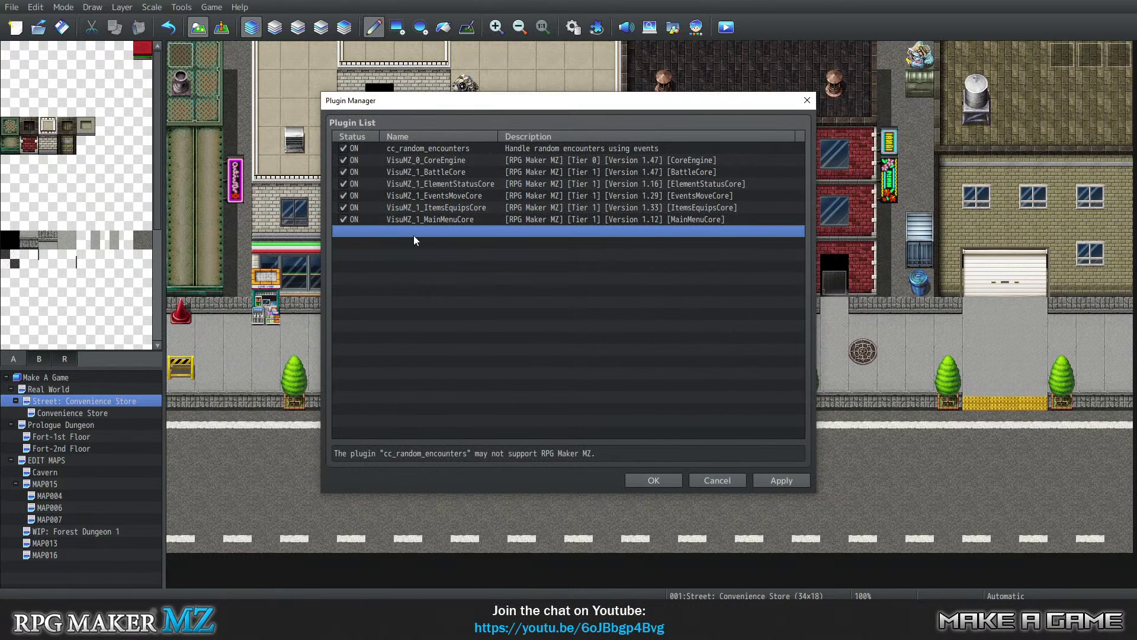
Add the VisuMZ_1_MessageCore plugin to the plugin list below VisuMZ_1_MainMenuCore.
{"action": "double_click", "coordinate": [389, 236]}
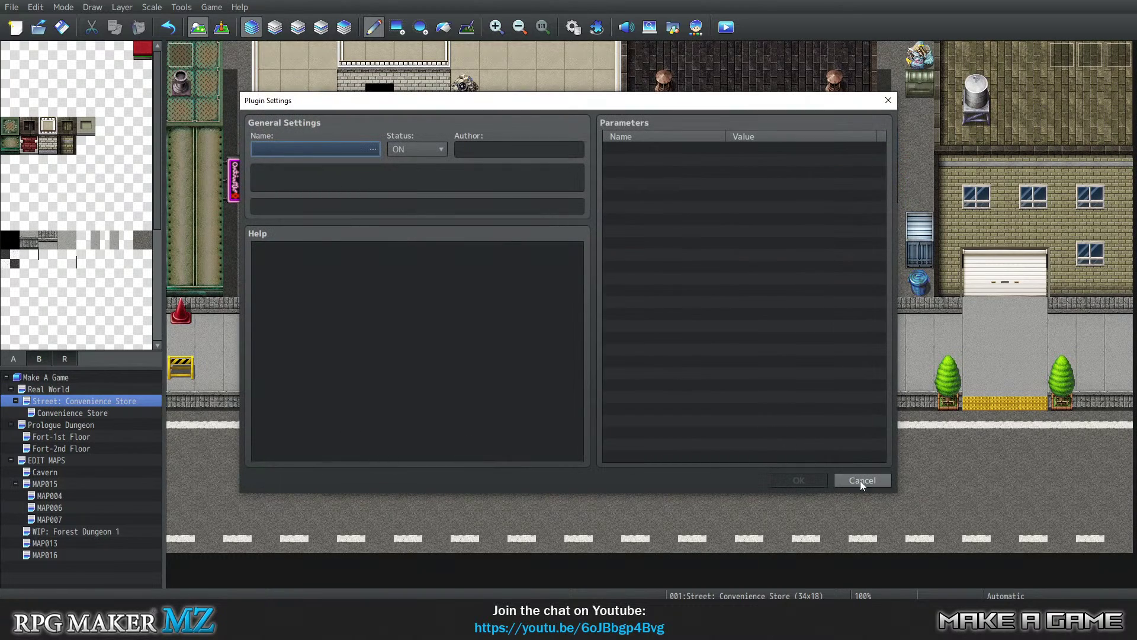
{"action": "left_click", "coordinate": [861, 480]}
{"action": "double_click", "coordinate": [480, 232]}
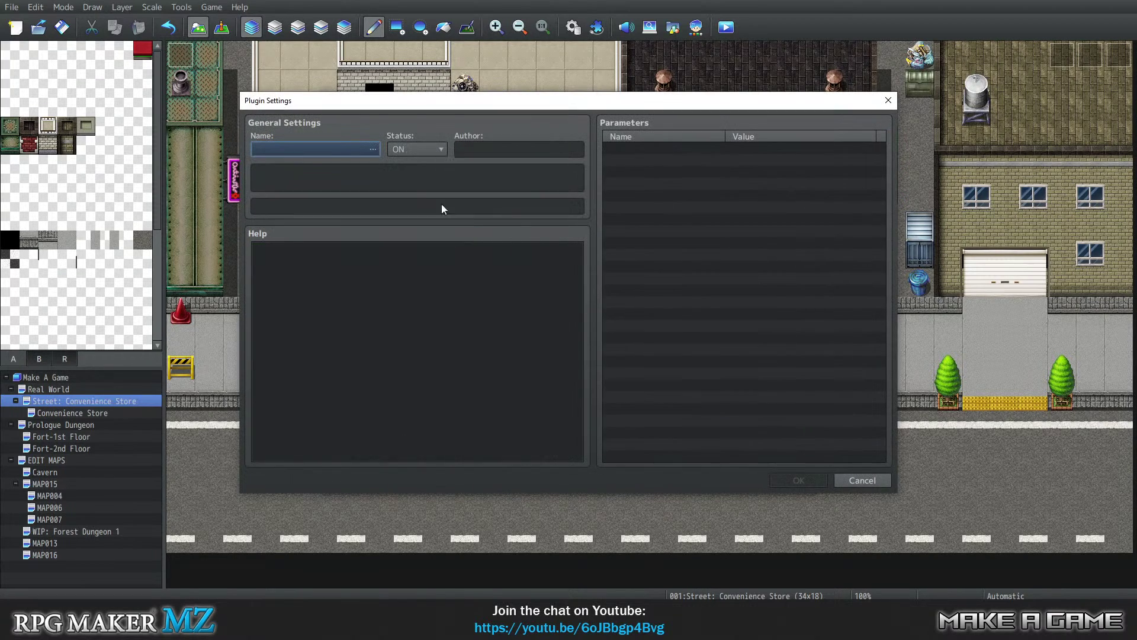
{"action": "left_click", "coordinate": [301, 151]}
{"action": "left_click", "coordinate": [410, 273]}
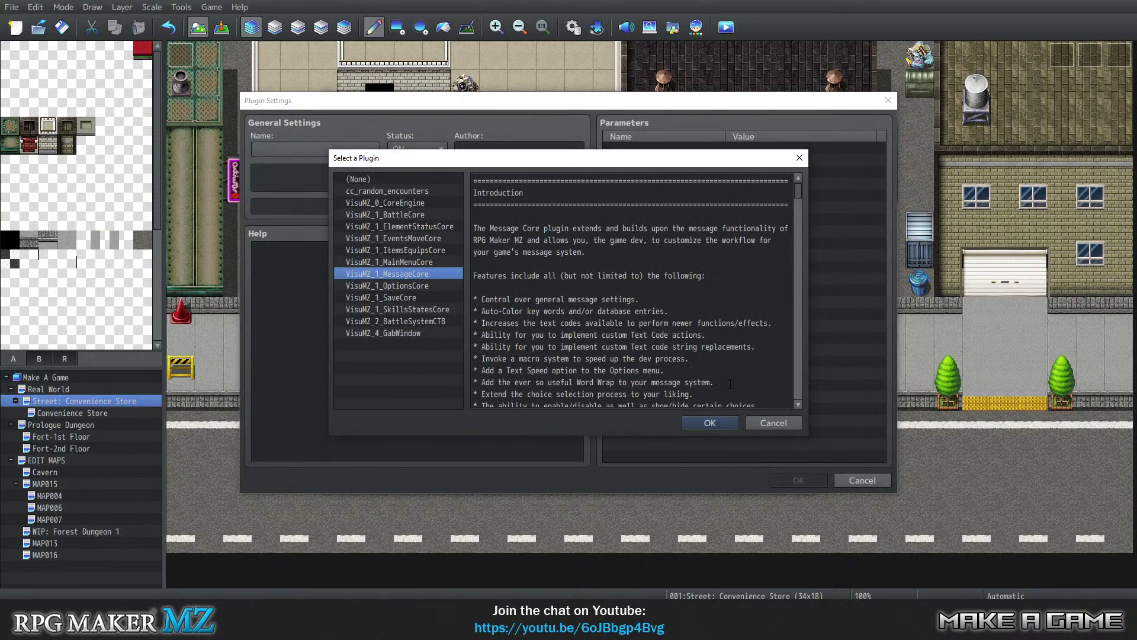
{"action": "left_click", "coordinate": [710, 422]}
{"action": "left_click", "coordinate": [808, 482]}
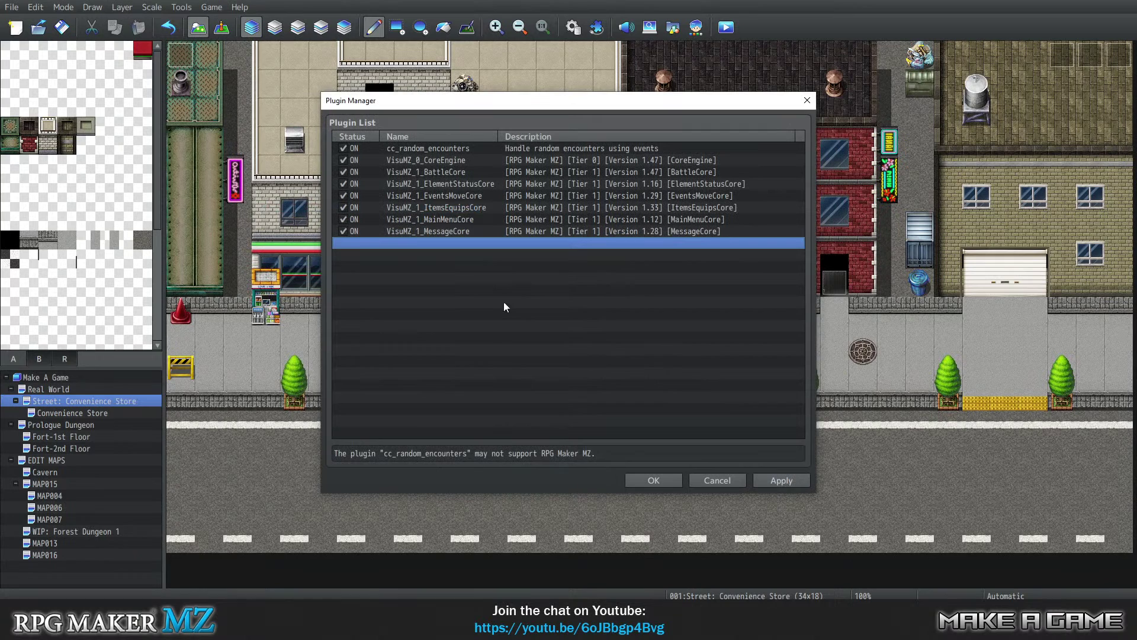
{"action": "double_click", "coordinate": [389, 243]}
{"action": "left_click", "coordinate": [854, 478]}
{"action": "double_click", "coordinate": [448, 246]}
{"action": "left_click", "coordinate": [334, 151]}
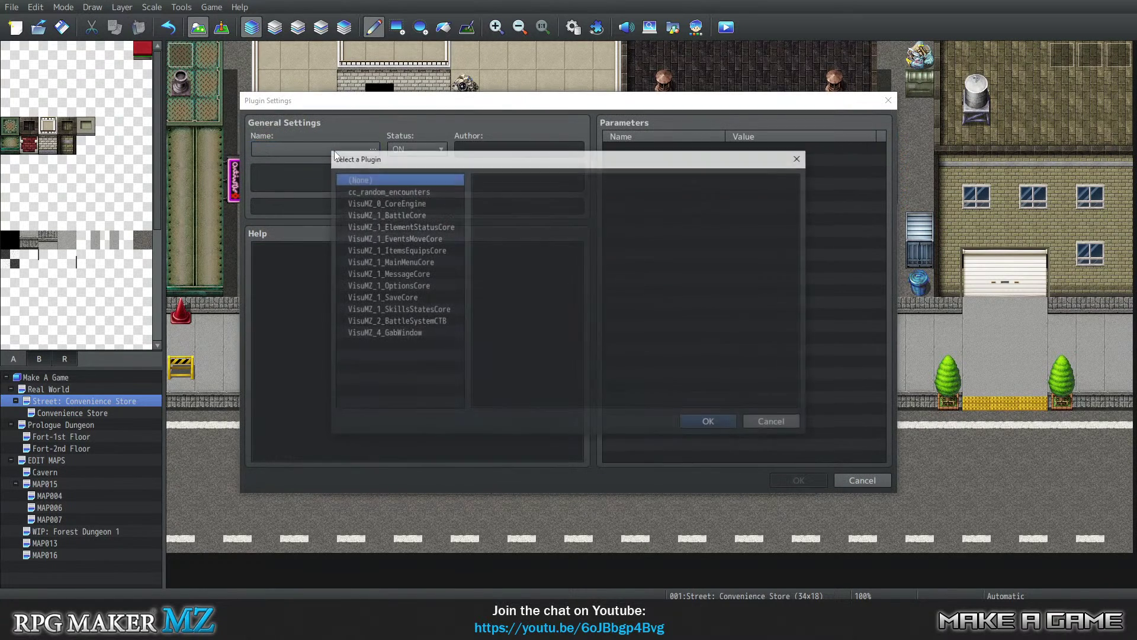
{"action": "left_click", "coordinate": [772, 423]}
{"action": "left_click", "coordinate": [863, 480]}
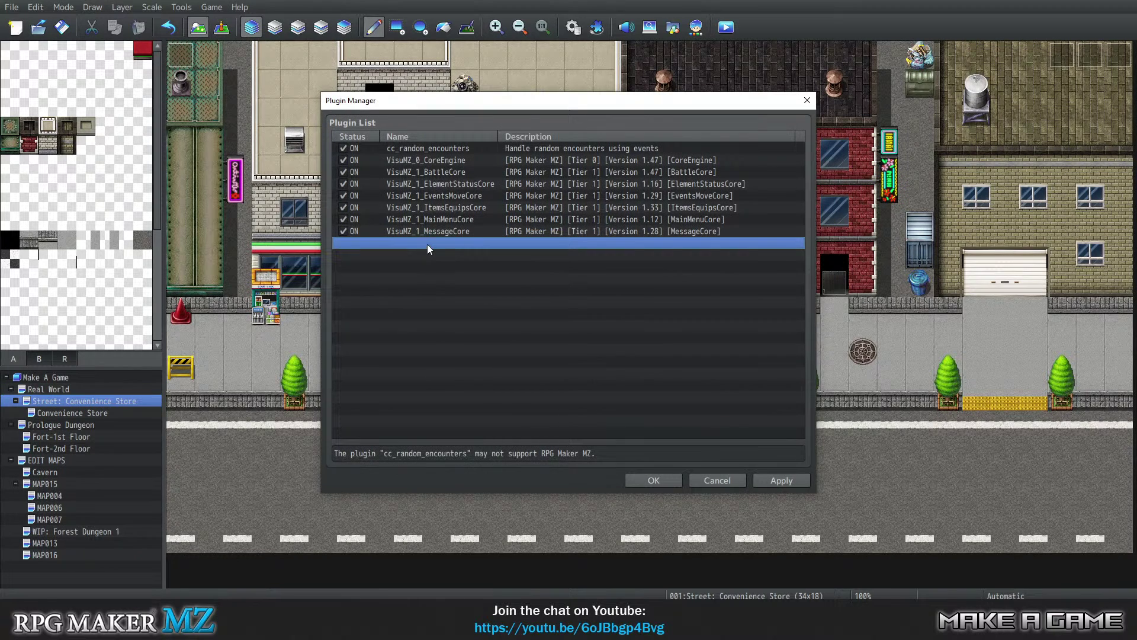
Add the VisuMZ_1_OptionsCore plugin to the plugin list below VisuMZ_1_MessageCore.
{"action": "double_click", "coordinate": [427, 247]}
{"action": "left_click", "coordinate": [330, 155]}
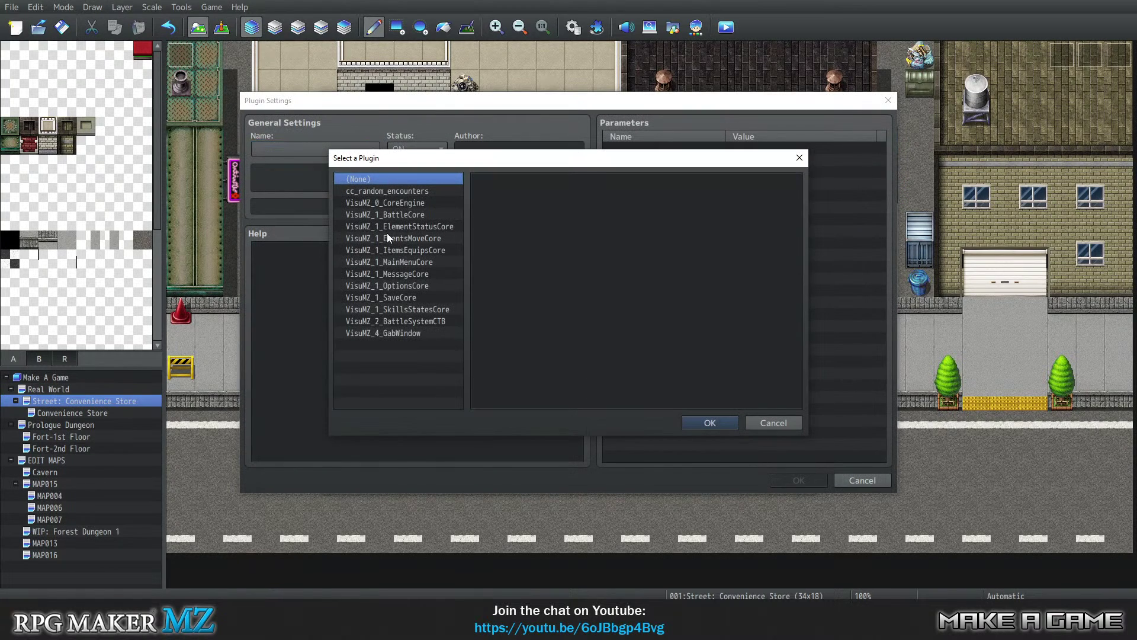
{"action": "left_click", "coordinate": [407, 286]}
{"action": "left_click", "coordinate": [708, 423]}
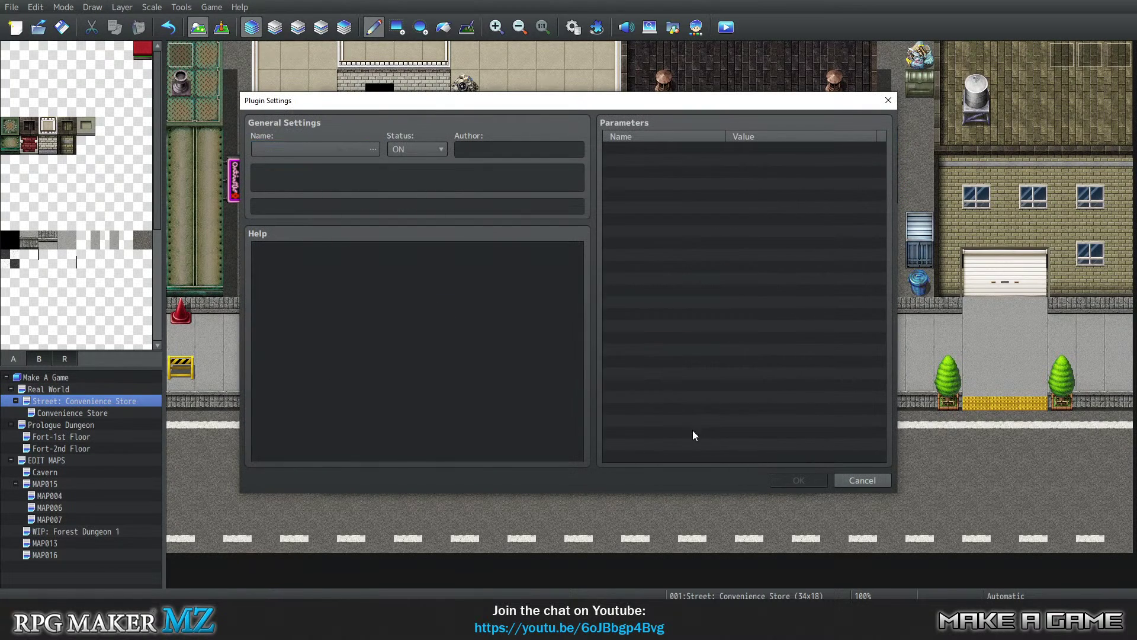
{"action": "left_click", "coordinate": [799, 480]}
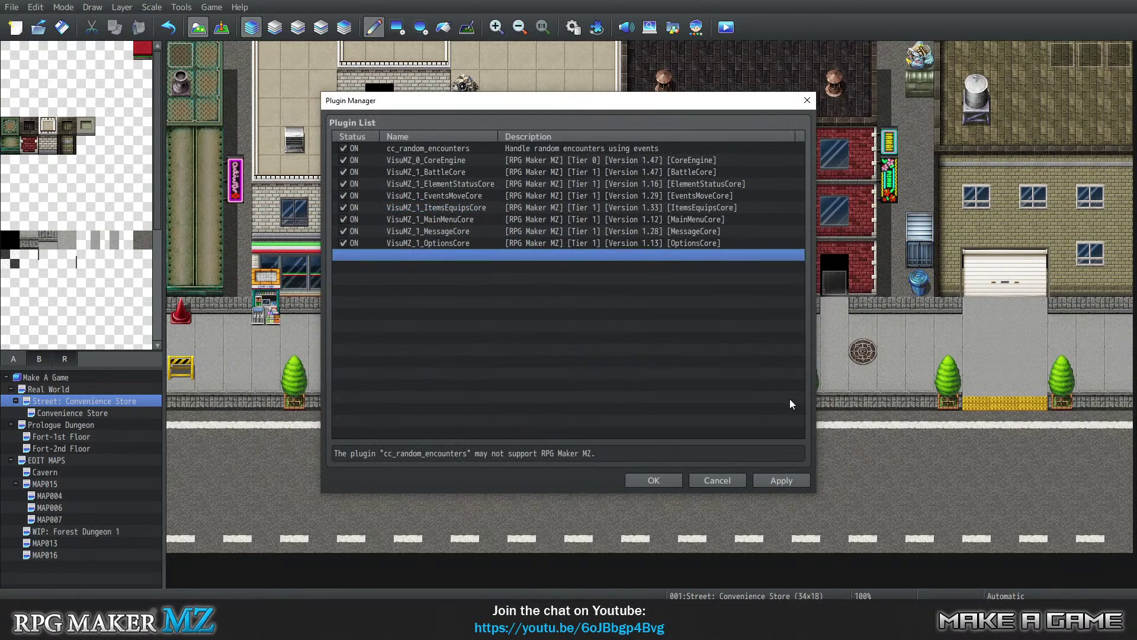
Add the VisuMZ_1_SaveCore plugin to the plugin list below VisuMZ_1_OptionsCore.
{"action": "double_click", "coordinate": [415, 259]}
{"action": "left_click", "coordinate": [862, 479]}
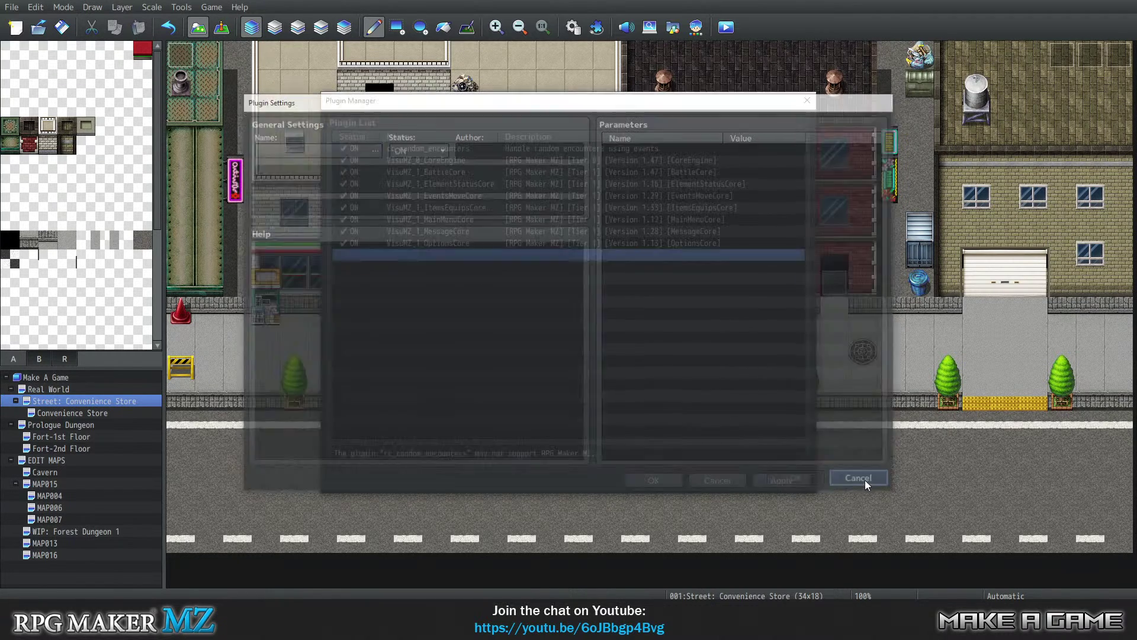
{"action": "double_click", "coordinate": [425, 253]}
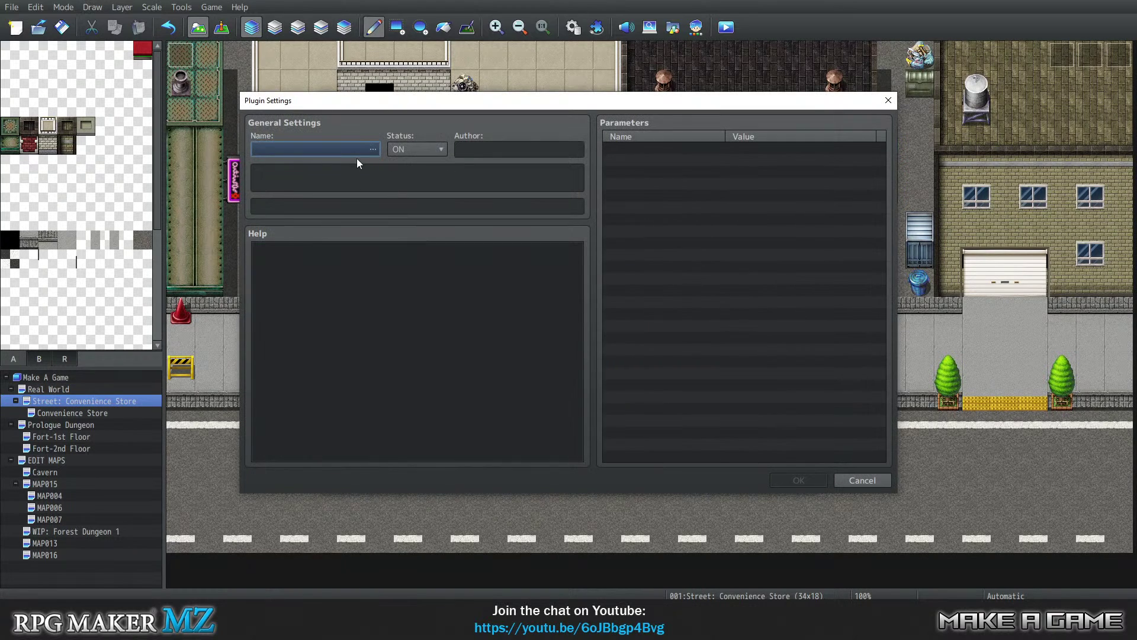
{"action": "left_click", "coordinate": [354, 153]}
{"action": "left_click", "coordinate": [428, 297]}
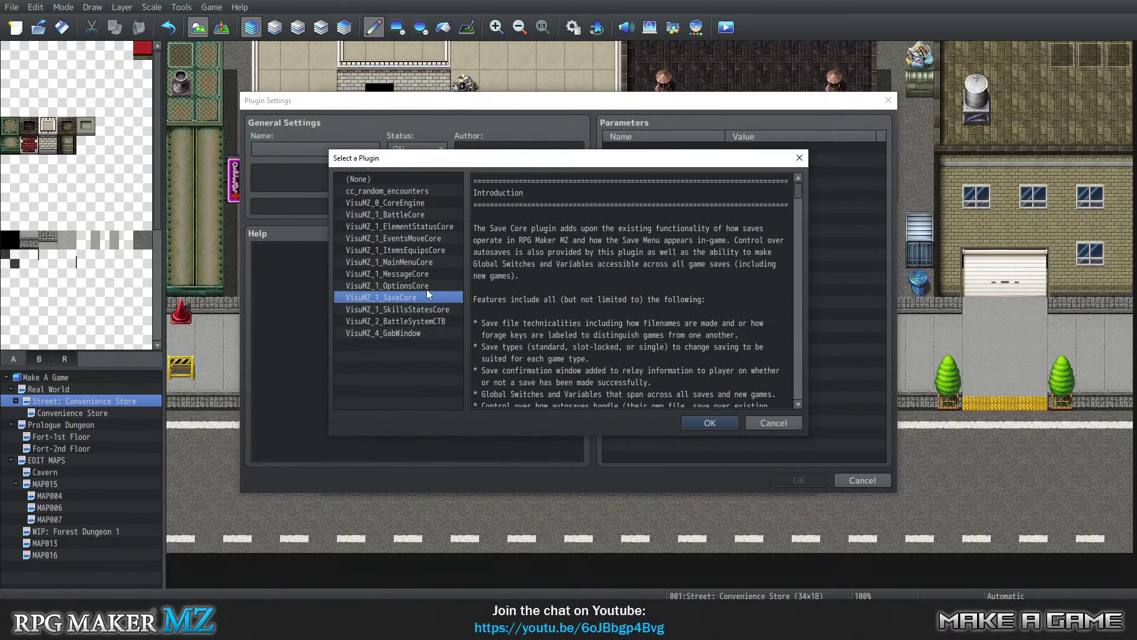
{"action": "left_click", "coordinate": [714, 422]}
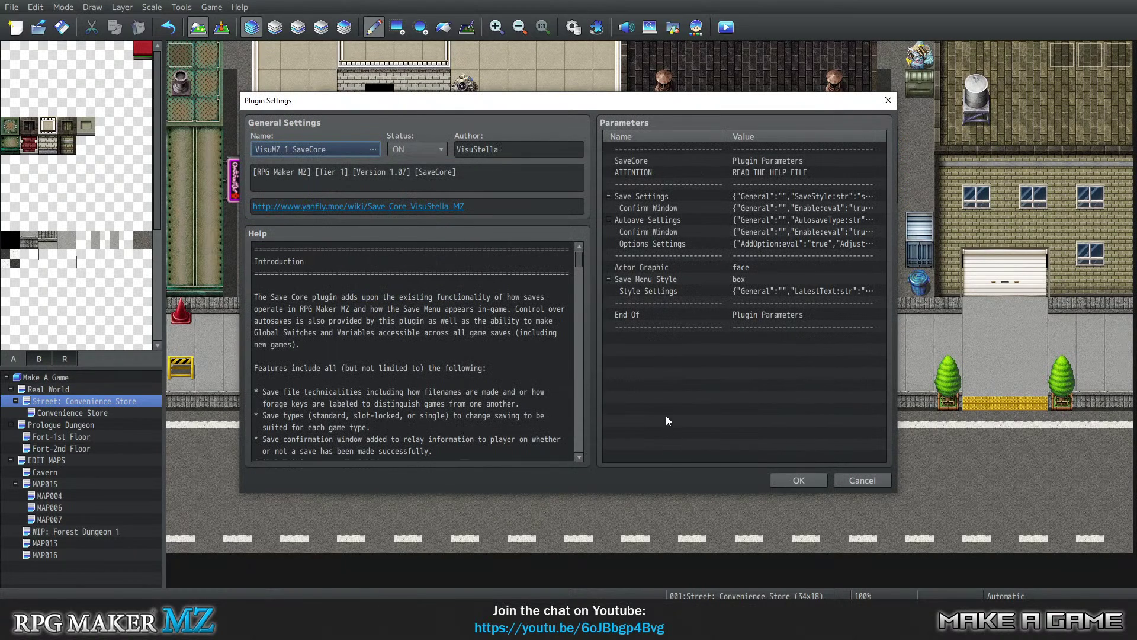
{"action": "left_click", "coordinate": [800, 480]}
Add the VisuMZ_1_SkillsStatesCore plugin to the plugin list below VisuMZ_1_SaveCore.
{"action": "double_click", "coordinate": [421, 261]}
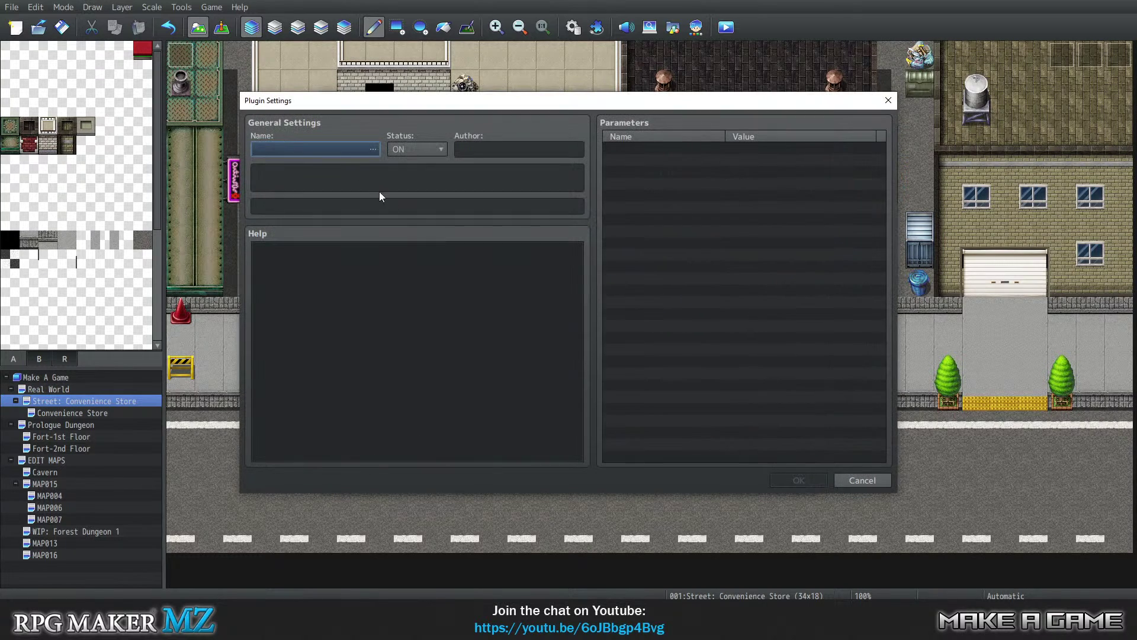
{"action": "left_click", "coordinate": [332, 151]}
{"action": "left_click", "coordinate": [423, 309]}
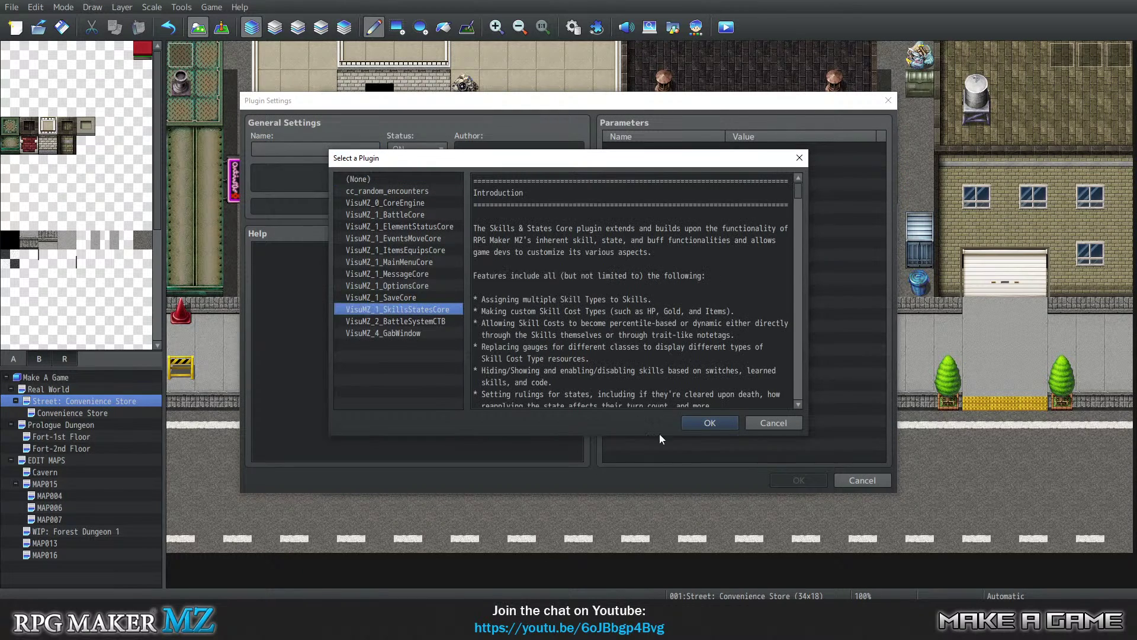
{"action": "left_click", "coordinate": [723, 424]}
{"action": "left_click", "coordinate": [798, 480]}
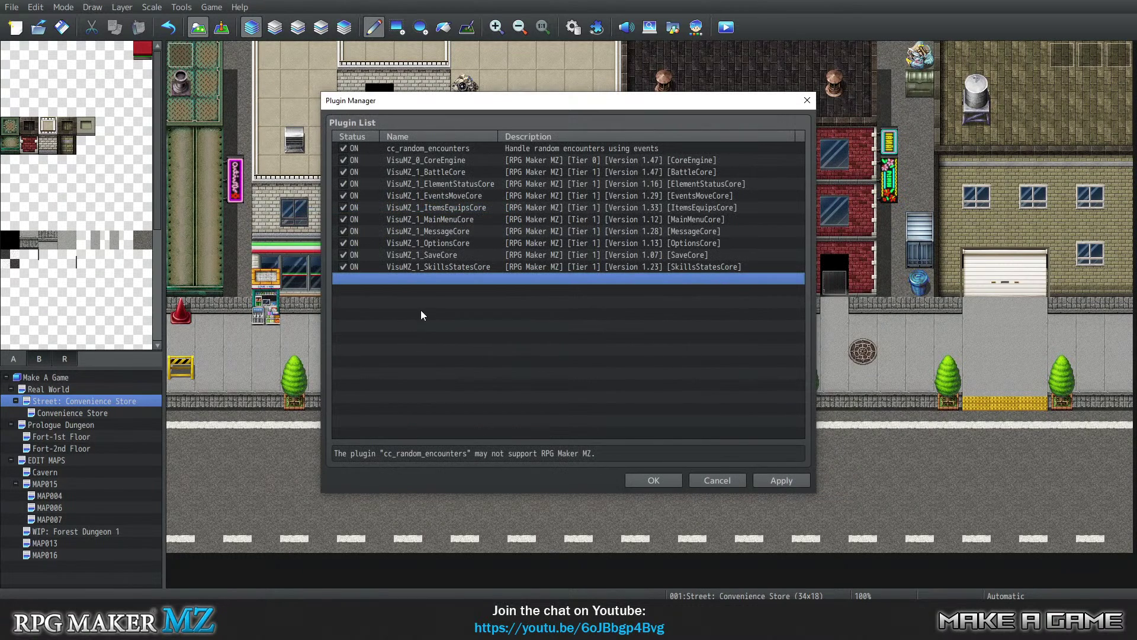
Add the VisuMZ_2_BattleSystemCTB plugin to the plugin list below VisuMZ_1_SkillsStatesCore.
{"action": "double_click", "coordinate": [426, 277]}
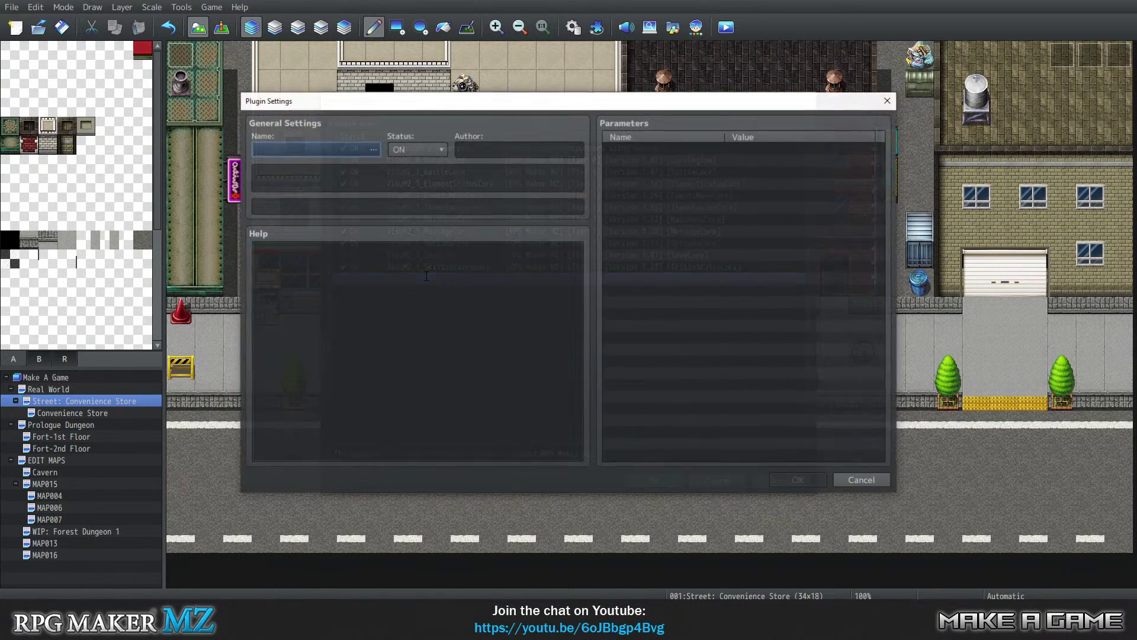
{"action": "left_click", "coordinate": [325, 151]}
{"action": "left_click", "coordinate": [423, 320]}
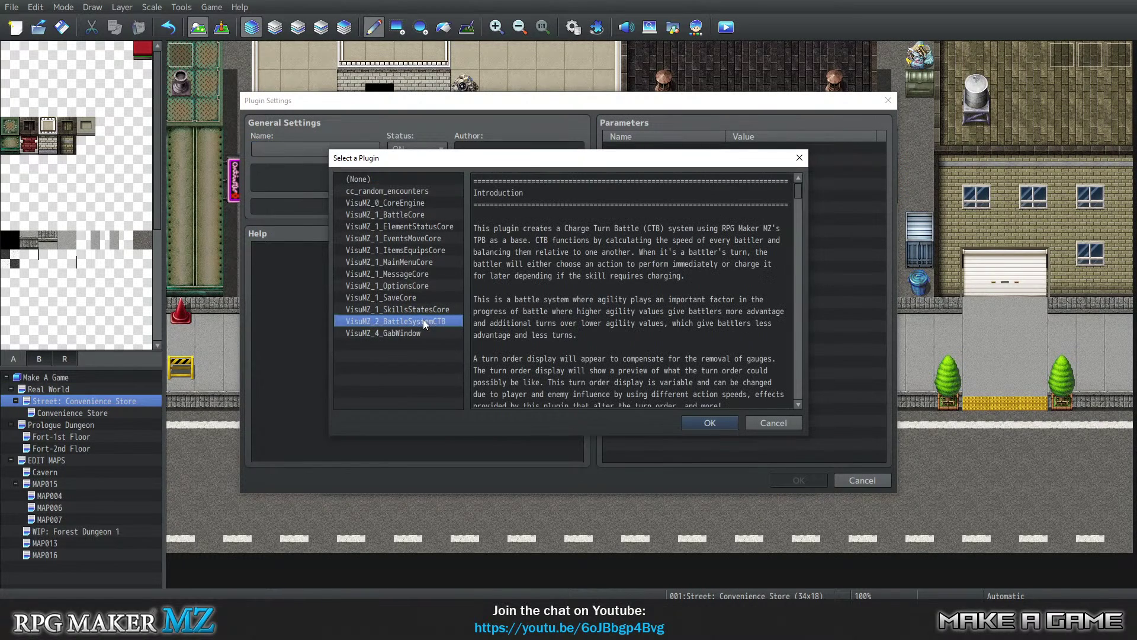
{"action": "left_click", "coordinate": [711, 422]}
{"action": "left_click", "coordinate": [779, 478]}
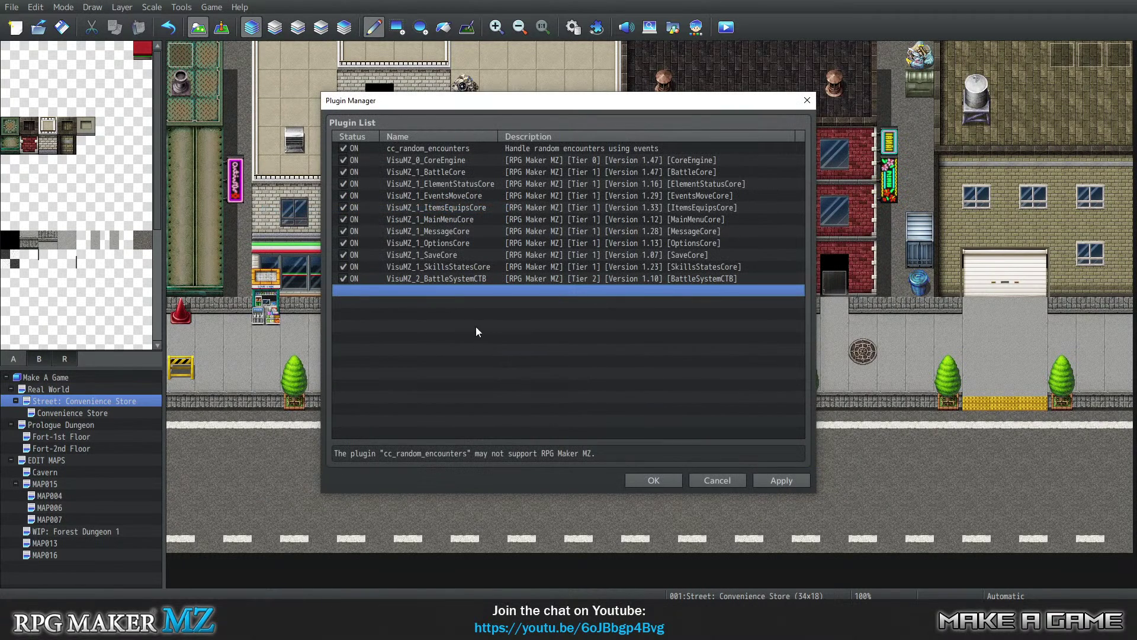
Add the VisuMZ_4_GabWindow plugin to the plugin list below VisuMZ_2_BattleSystemCTB.
{"action": "double_click", "coordinate": [450, 291]}
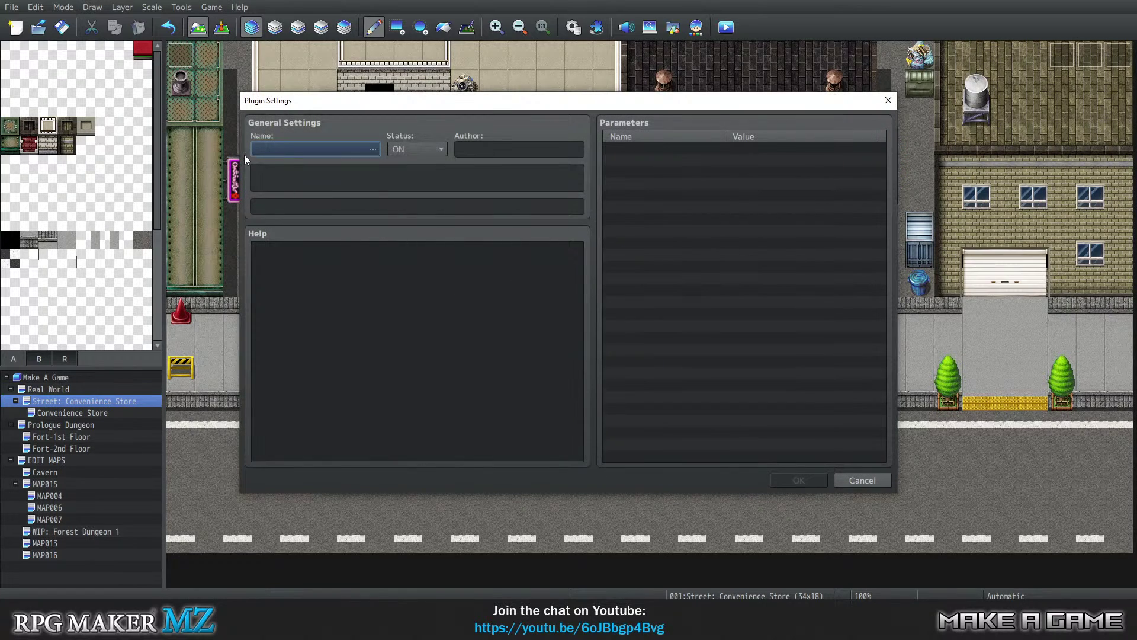
{"action": "left_click", "coordinate": [261, 149]}
{"action": "left_click", "coordinate": [415, 333]}
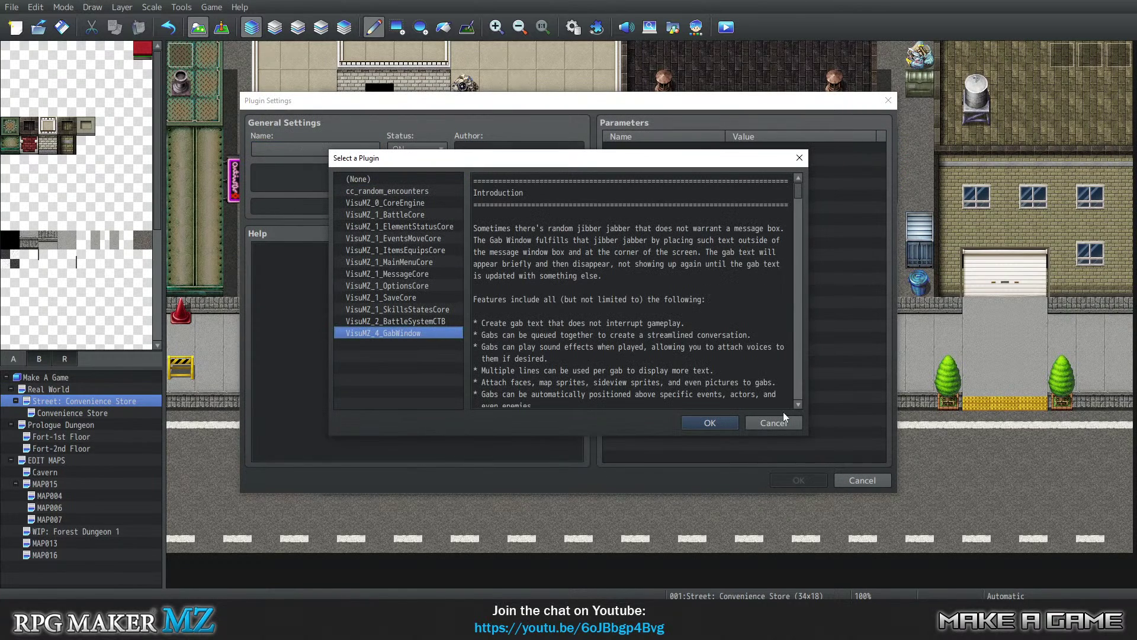
{"action": "left_click", "coordinate": [731, 422]}
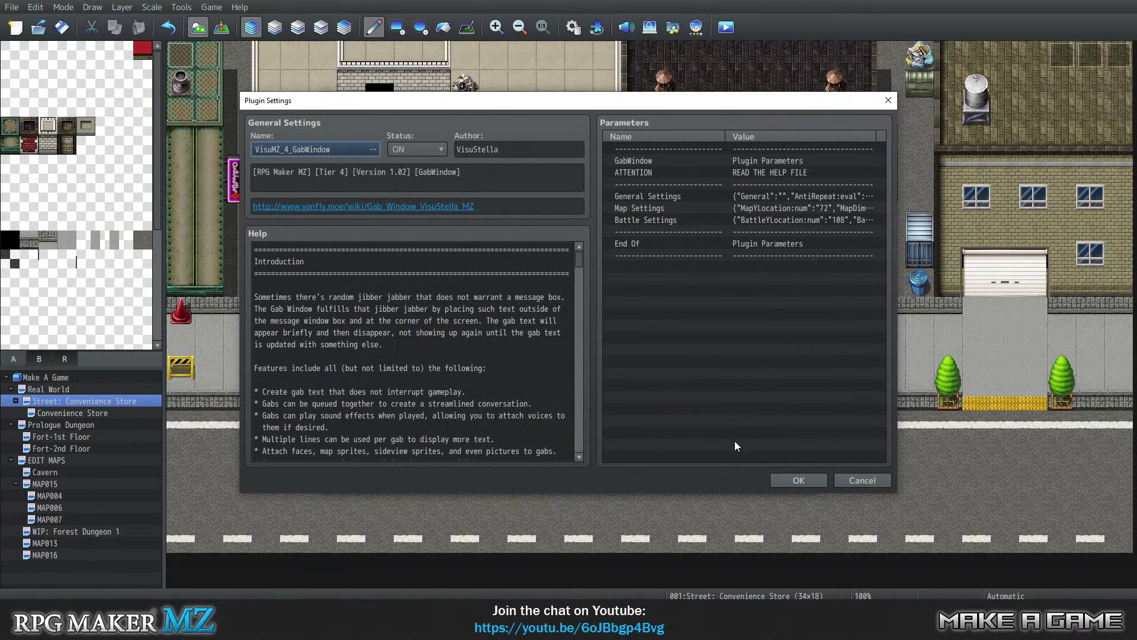
{"action": "left_click", "coordinate": [783, 477]}
Check the tier order of the re-added VisuStella plugins and accept the updated plugin list.
{"action": "left_click", "coordinate": [460, 207]}
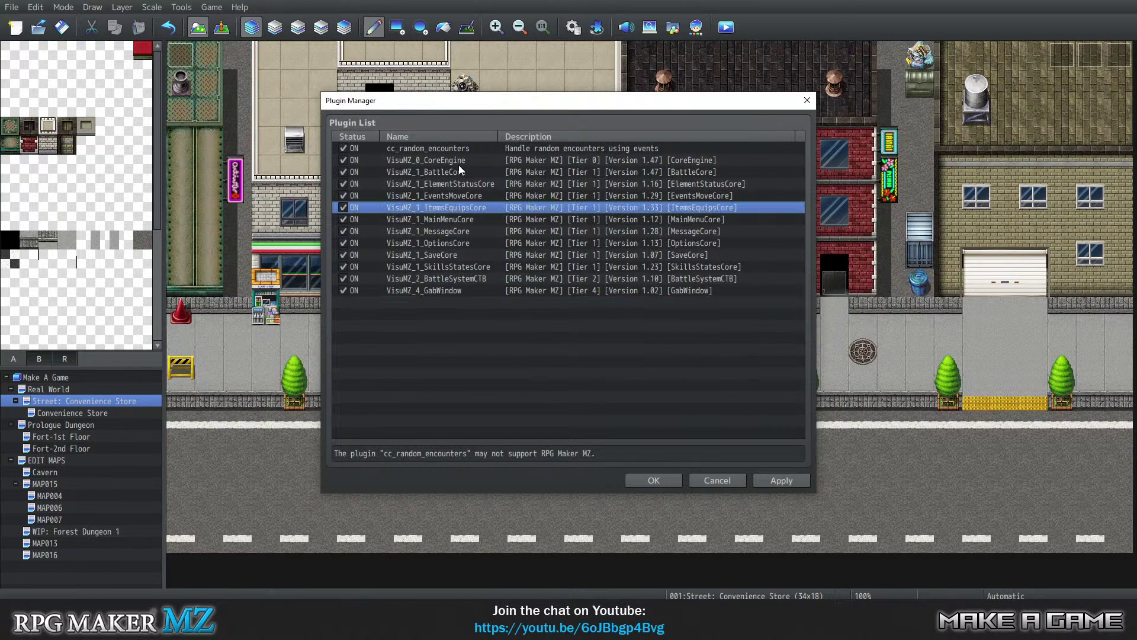
{"action": "left_click", "coordinate": [459, 162]}
{"action": "left_click", "coordinate": [463, 194]}
{"action": "left_click", "coordinate": [468, 266]}
{"action": "left_click", "coordinate": [467, 290]}
{"action": "left_click", "coordinate": [467, 231]}
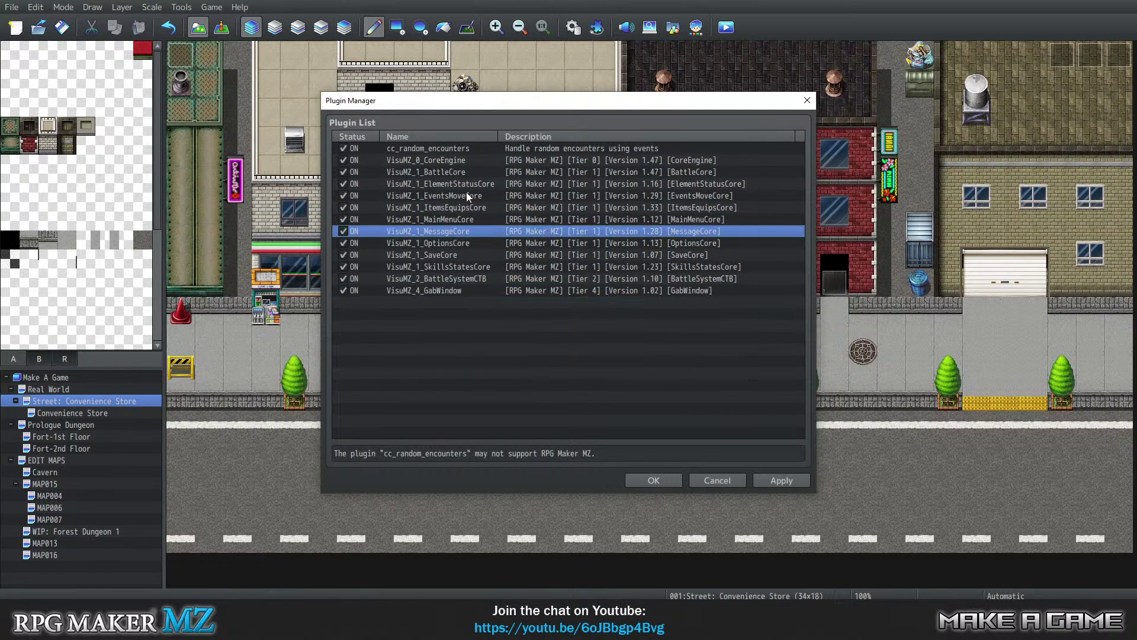
{"action": "left_click", "coordinate": [465, 172]}
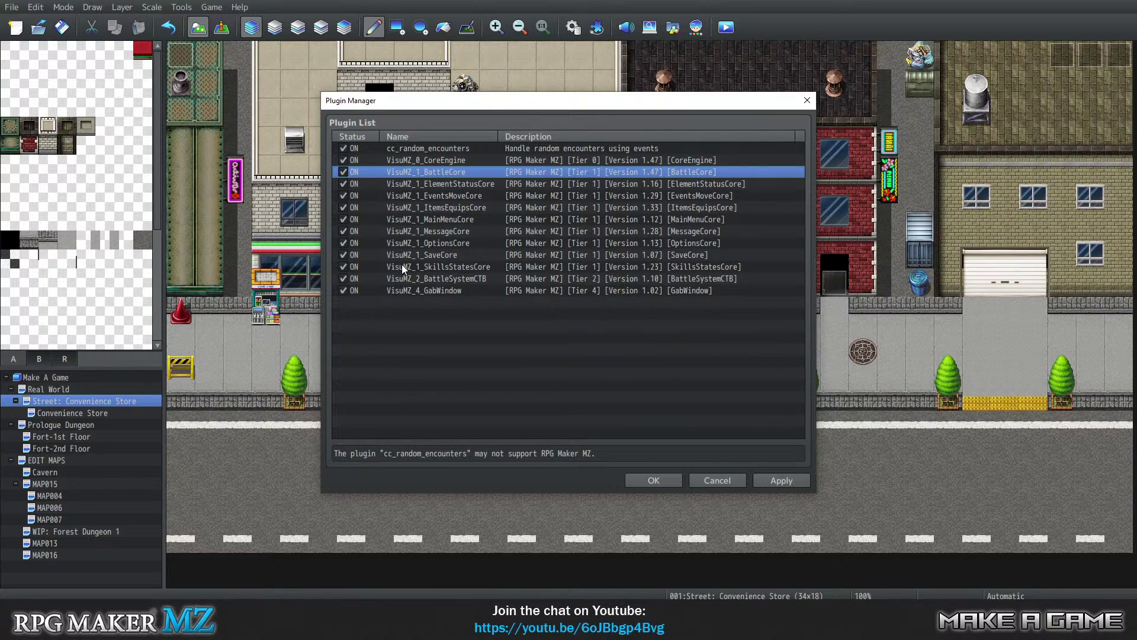
{"action": "left_click", "coordinate": [424, 159]}
{"action": "left_click", "coordinate": [437, 184]}
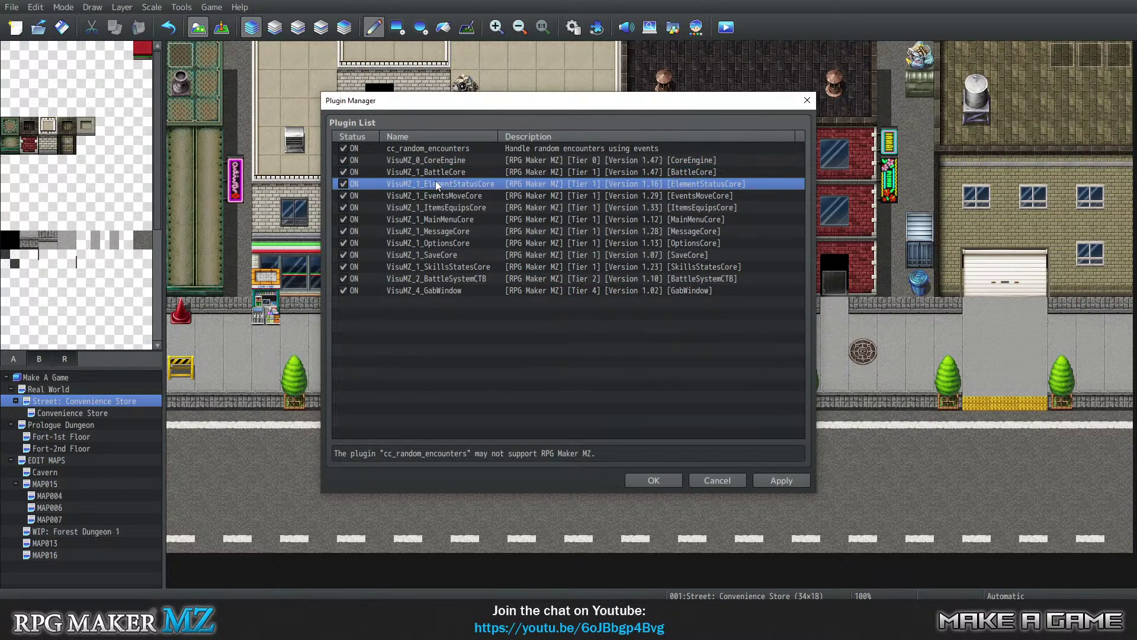
{"action": "left_click", "coordinate": [437, 172]}
{"action": "left_click", "coordinate": [435, 208]}
{"action": "left_click", "coordinate": [474, 280]}
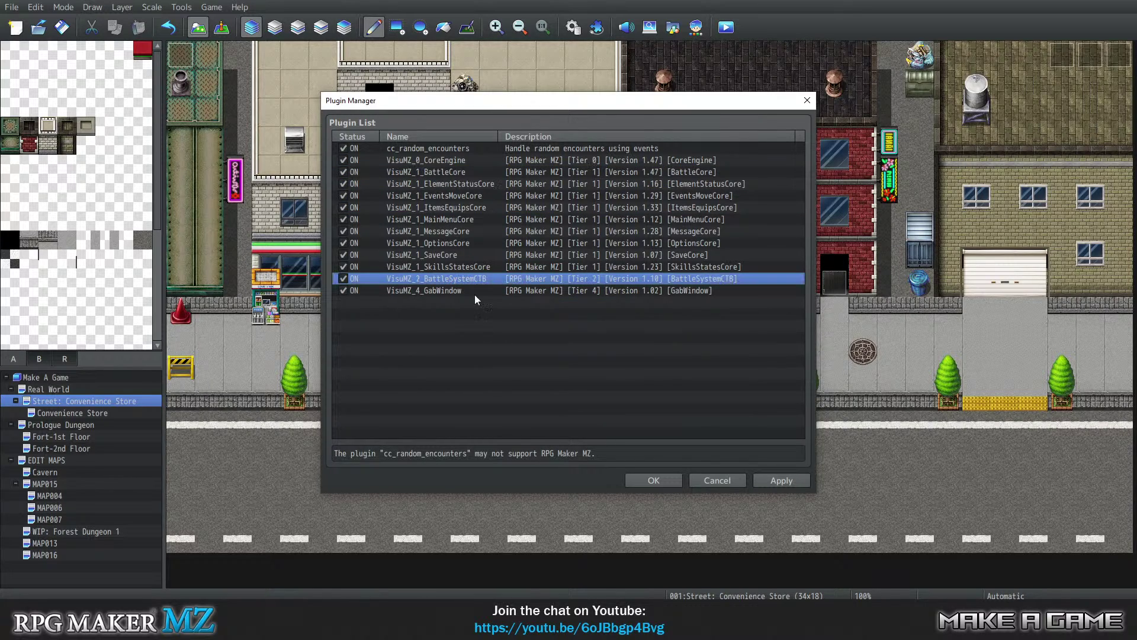
{"action": "left_click", "coordinate": [656, 482]}
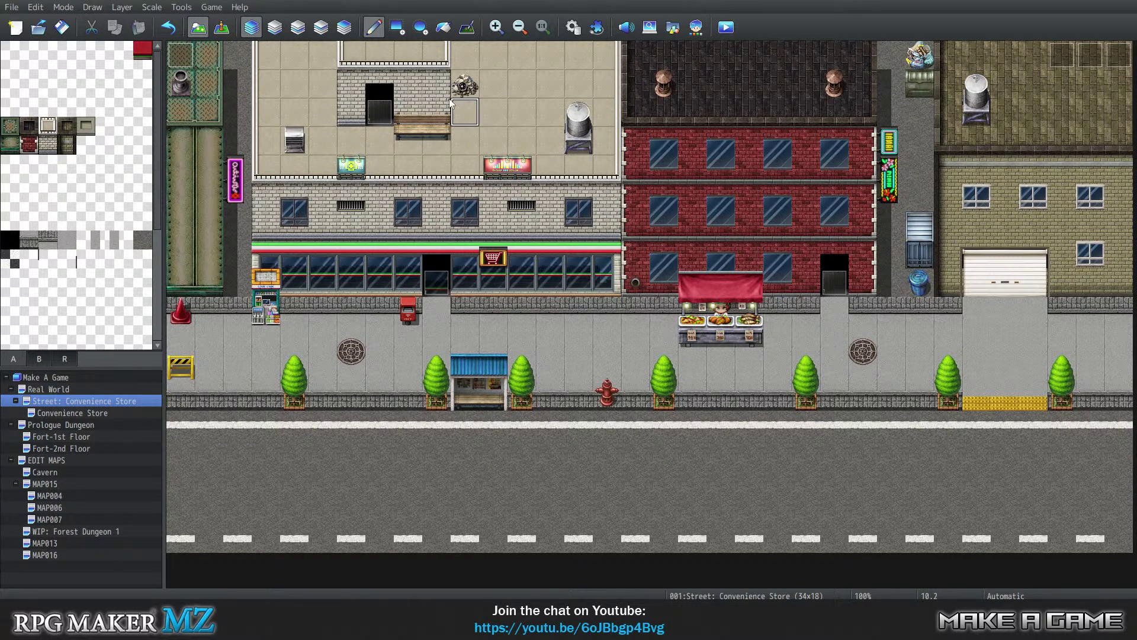
Reopen the plugin list and move cc_random_encounters to the end, below VisuMZ_4_GabWindow.
{"action": "left_click", "coordinate": [181, 7]}
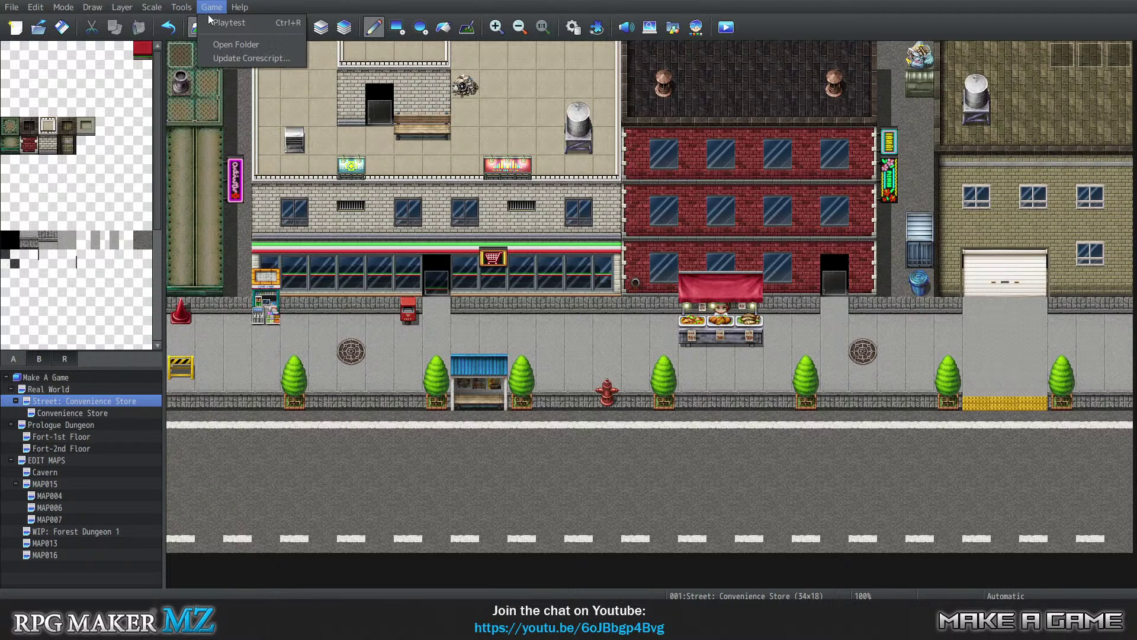
{"action": "left_click", "coordinate": [191, 24]}
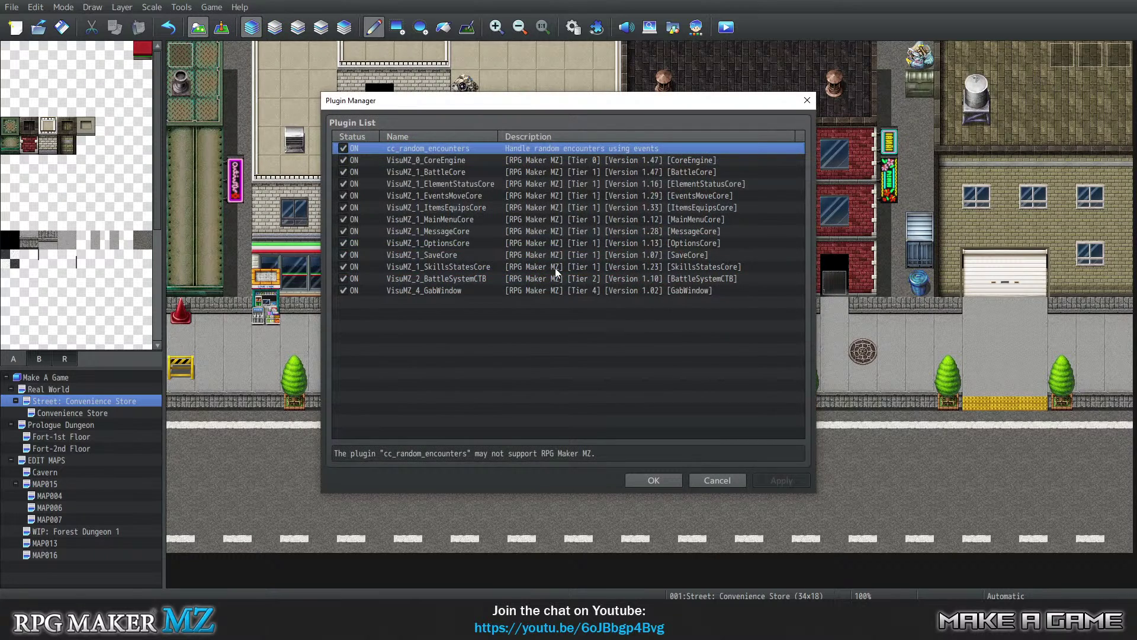
{"action": "left_click_drag", "start_coordinate": [417, 150], "coordinate": [464, 307]}
{"action": "left_click", "coordinate": [392, 303]}
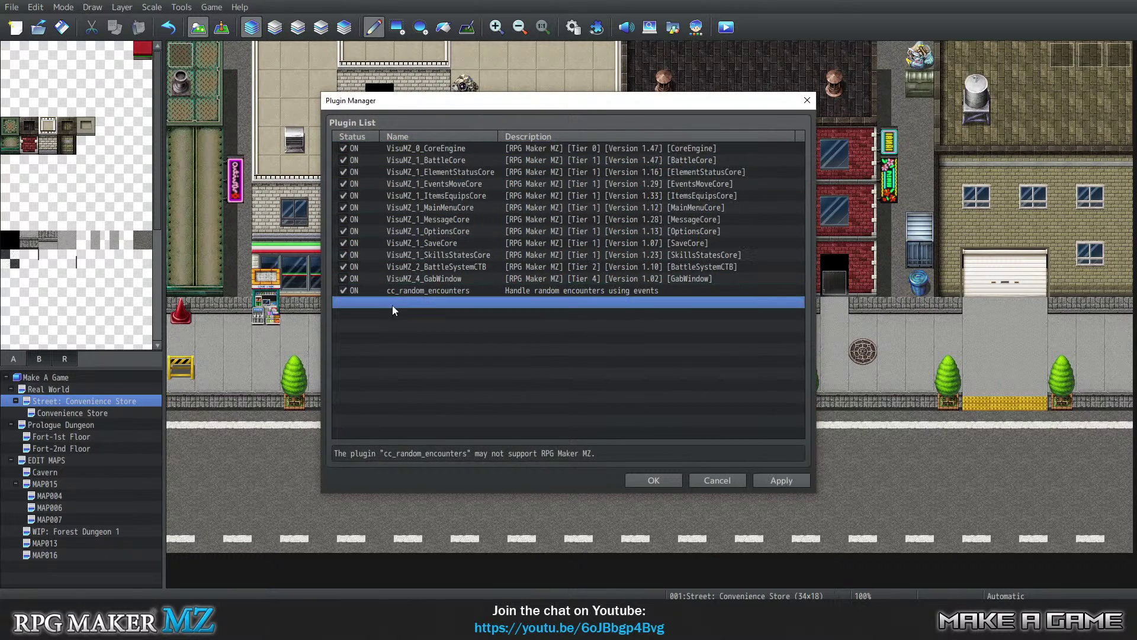
{"action": "left_click", "coordinate": [449, 290]}
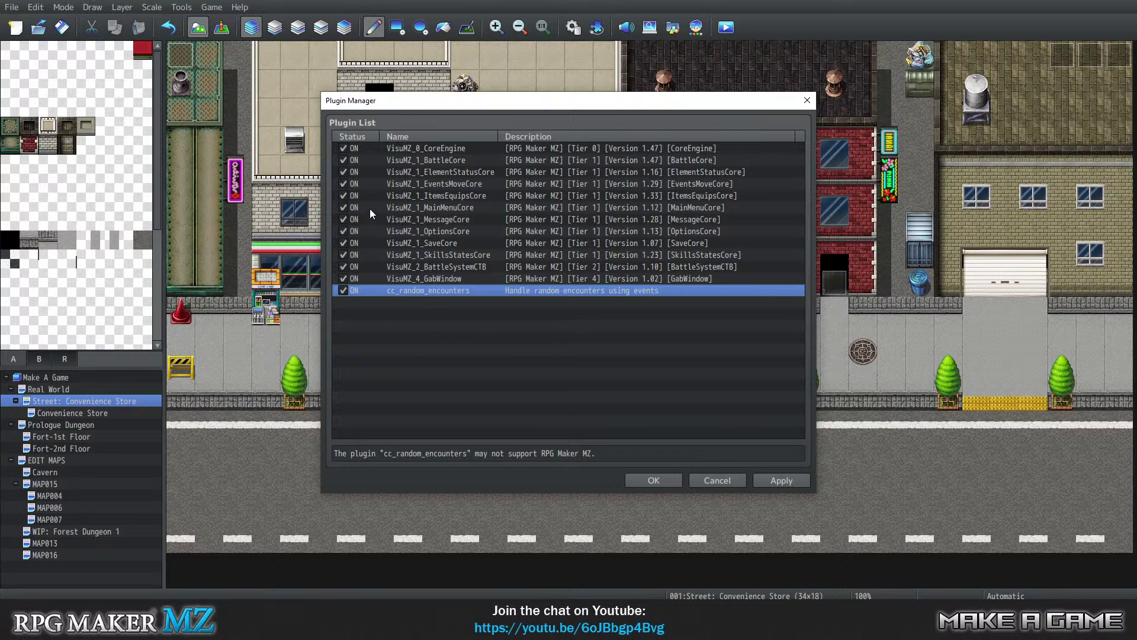
Open the settings of the VisuMZ_1_MainMenuCore plugin and look over its parameter list.
{"action": "left_click", "coordinate": [446, 149]}
{"action": "left_click", "coordinate": [446, 160]}
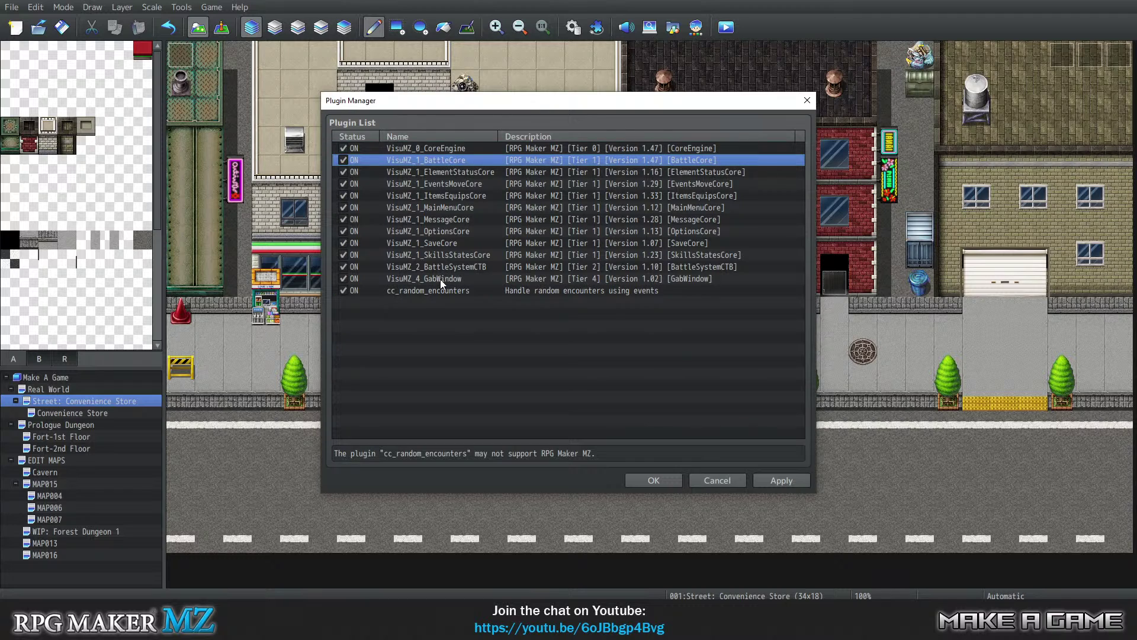
{"action": "left_click", "coordinate": [440, 278]}
{"action": "left_click", "coordinate": [443, 196]}
{"action": "double_click", "coordinate": [444, 207]}
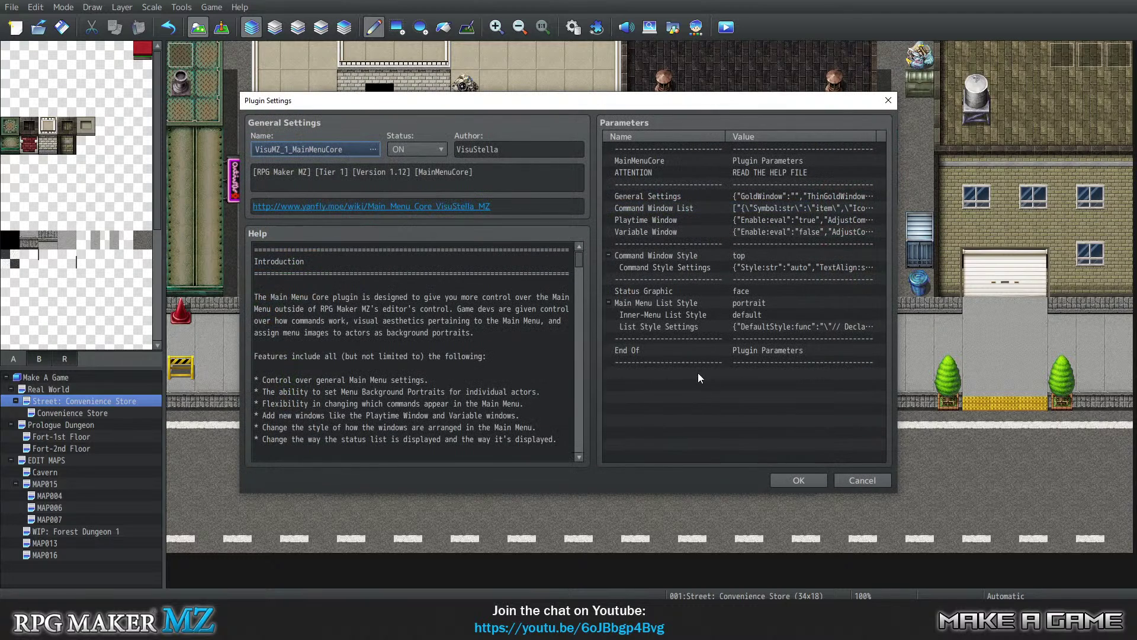
{"action": "left_click", "coordinate": [696, 172]}
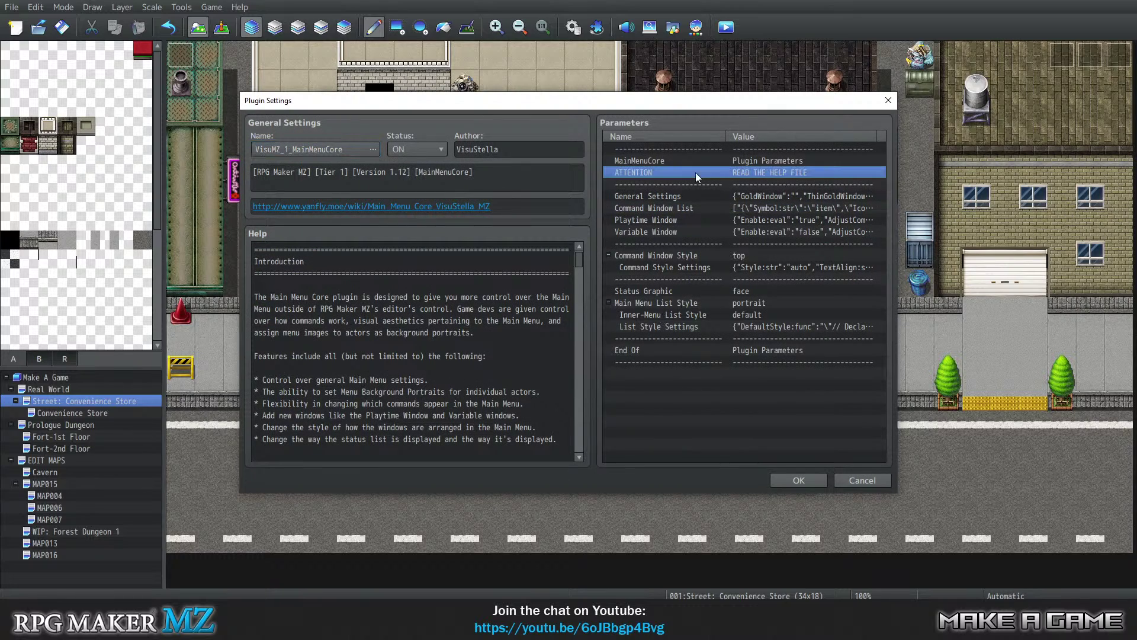
{"action": "left_click", "coordinate": [680, 223]}
{"action": "left_click", "coordinate": [672, 185]}
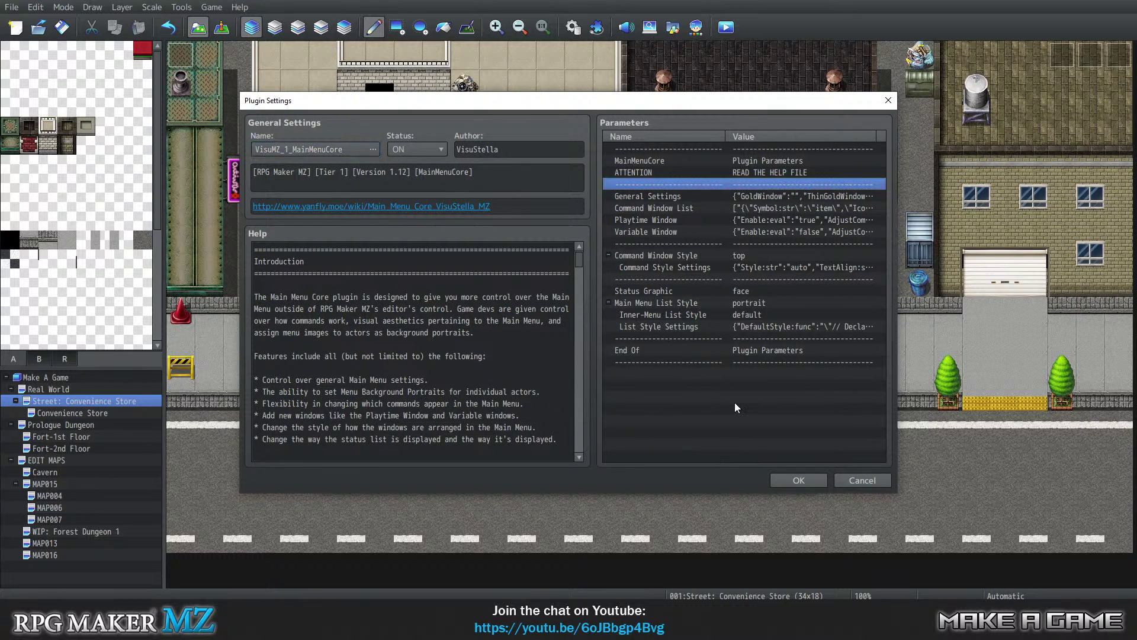
{"action": "left_click", "coordinate": [639, 160]}
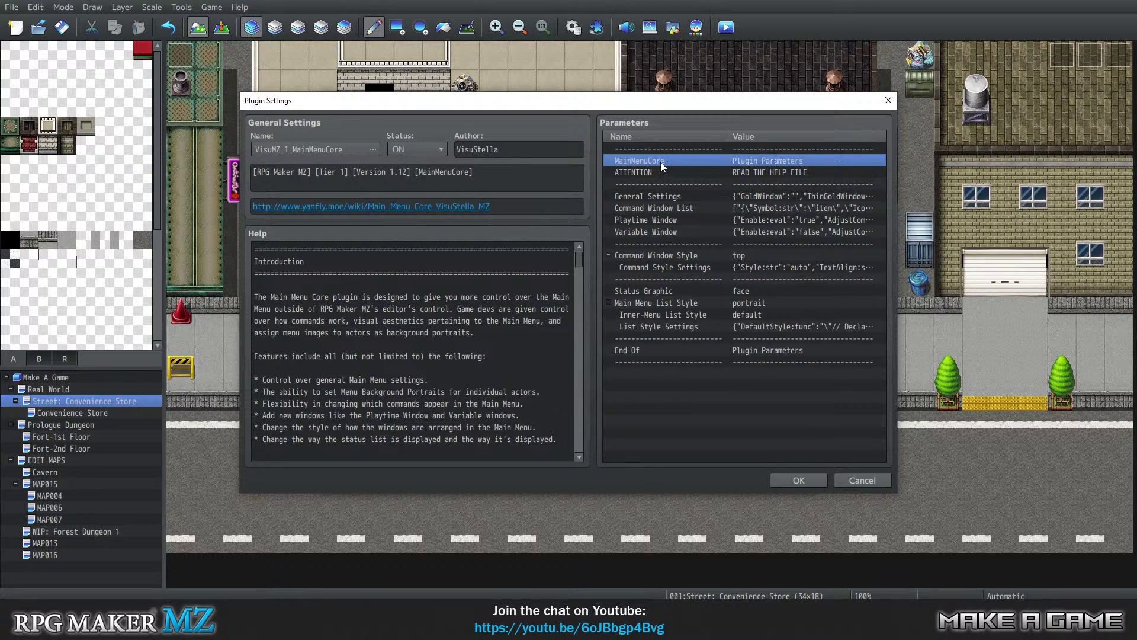
Examine the General Settings parameter of VisuMZ_1_MainMenuCore, from the Gold Window options to the Party Window options.
{"action": "double_click", "coordinate": [657, 197]}
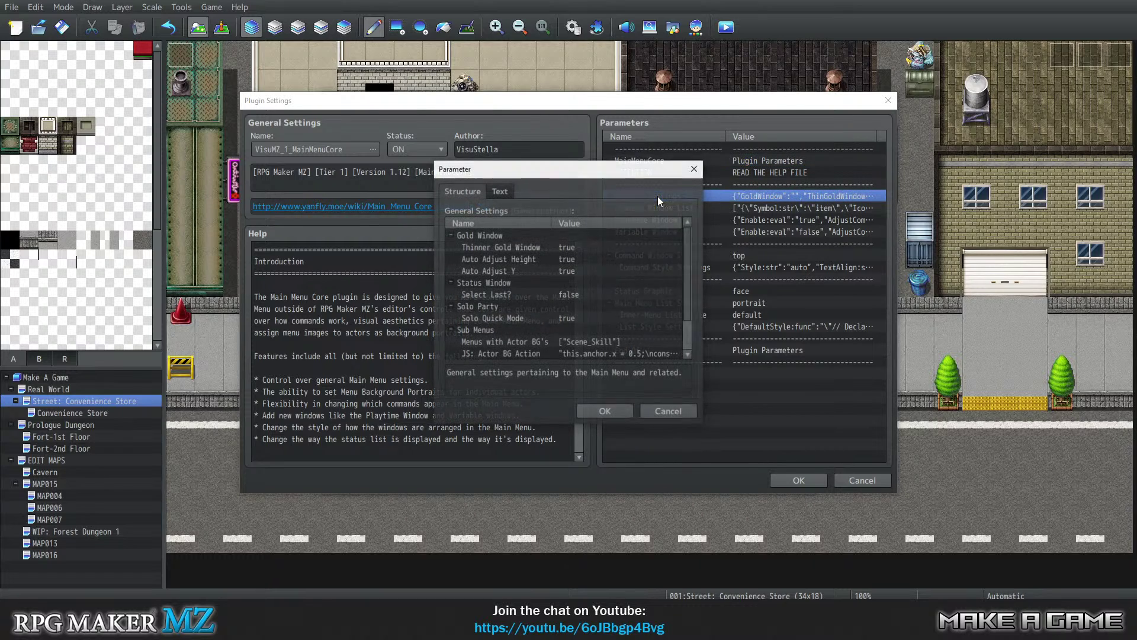
{"action": "scroll", "coordinate": [623, 287], "scroll_direction": "down", "scroll_amount": 3}
{"action": "scroll", "coordinate": [624, 299], "scroll_direction": "down", "scroll_amount": 2}
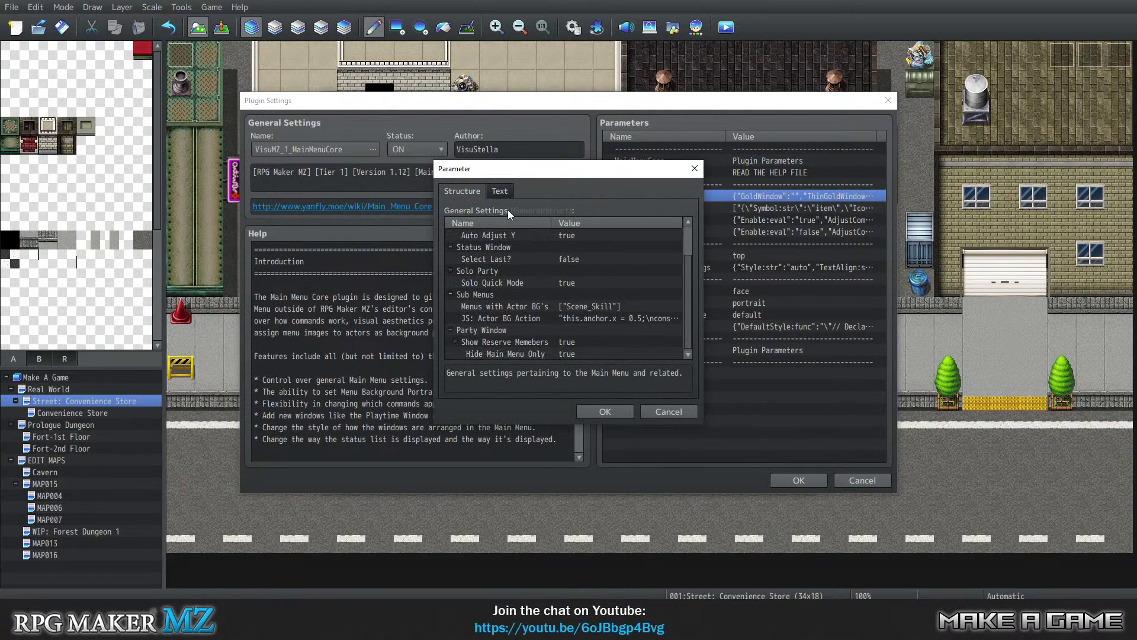
{"action": "scroll", "coordinate": [627, 283], "scroll_direction": "up", "scroll_amount": 4}
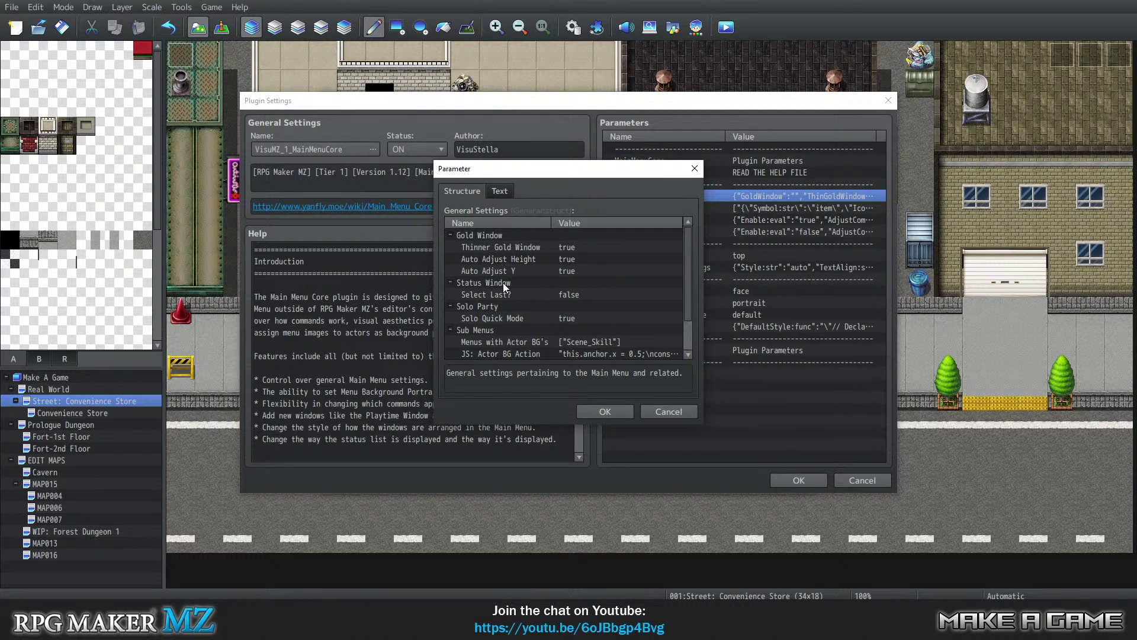
{"action": "scroll", "coordinate": [527, 243], "scroll_direction": "down", "scroll_amount": 3}
{"action": "scroll", "coordinate": [605, 255], "scroll_direction": "down", "scroll_amount": 1}
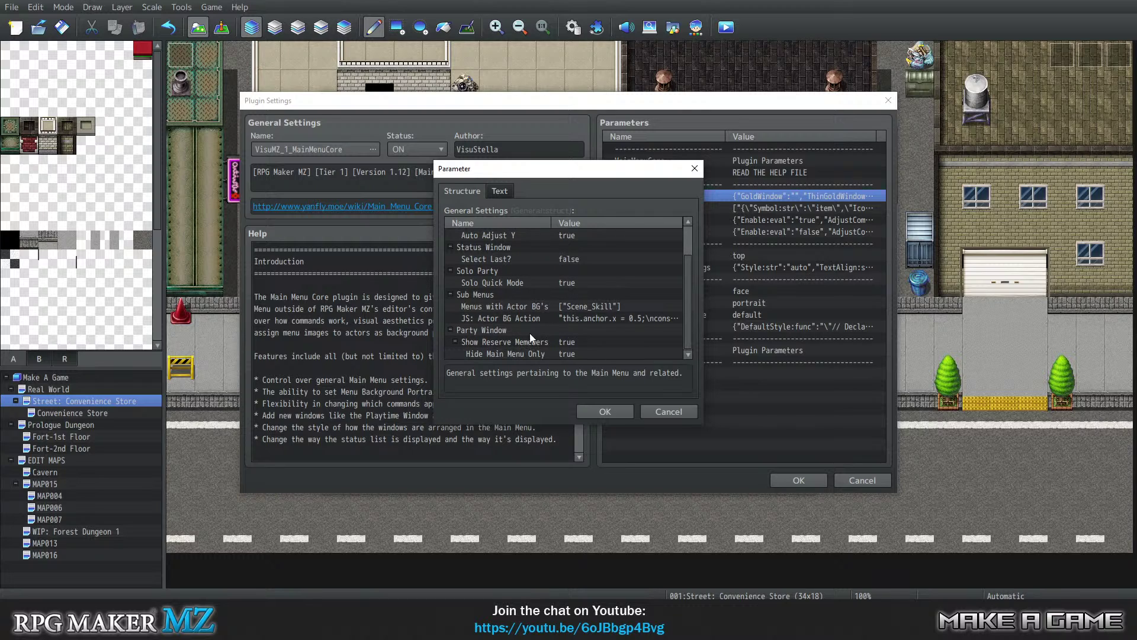
Close the VisuMZ_1_MainMenuCore settings and look through the plugin's wiki page down to its Introduction section.
{"action": "left_click", "coordinate": [630, 412]}
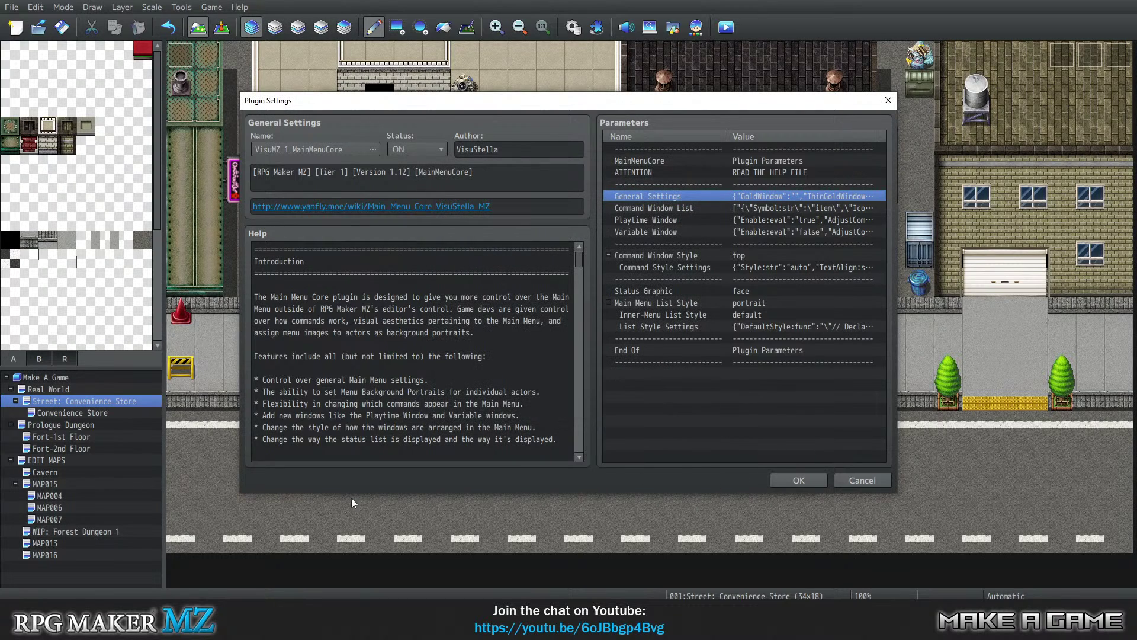
{"action": "left_click", "coordinate": [798, 480]}
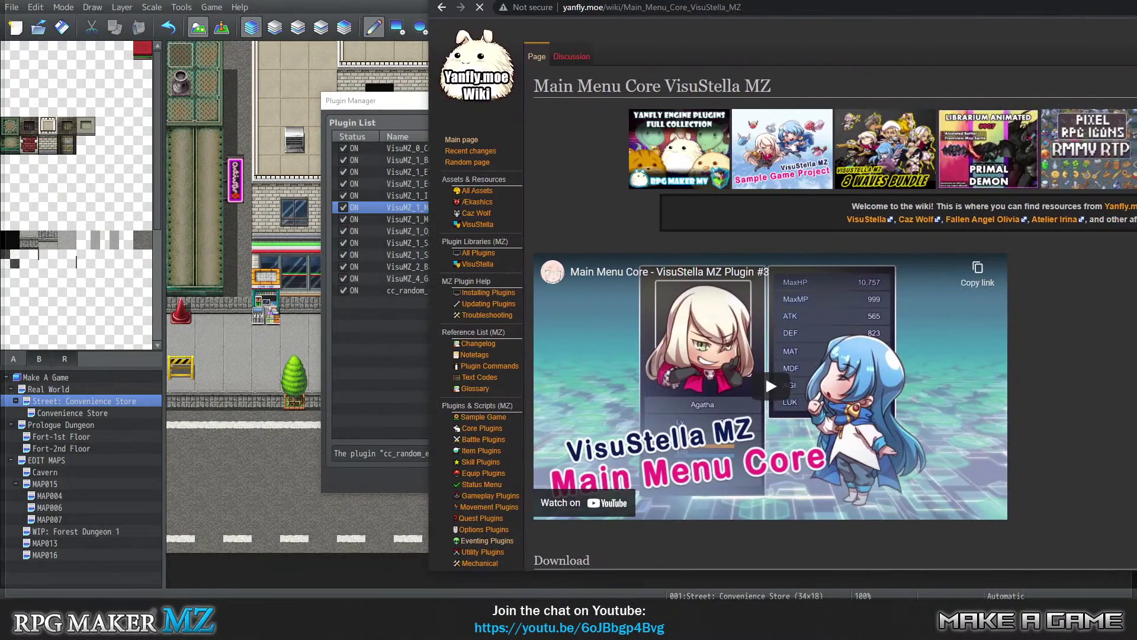
{"action": "scroll", "coordinate": [741, 335], "scroll_direction": "down", "scroll_amount": 20}
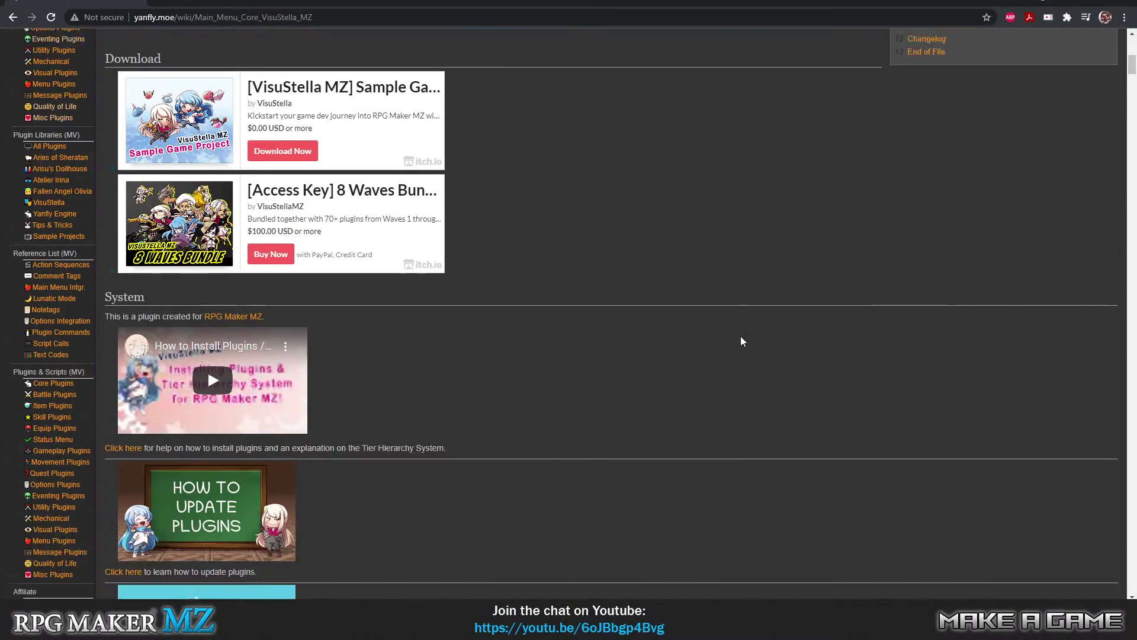
{"action": "scroll", "coordinate": [748, 338], "scroll_direction": "down", "scroll_amount": 6}
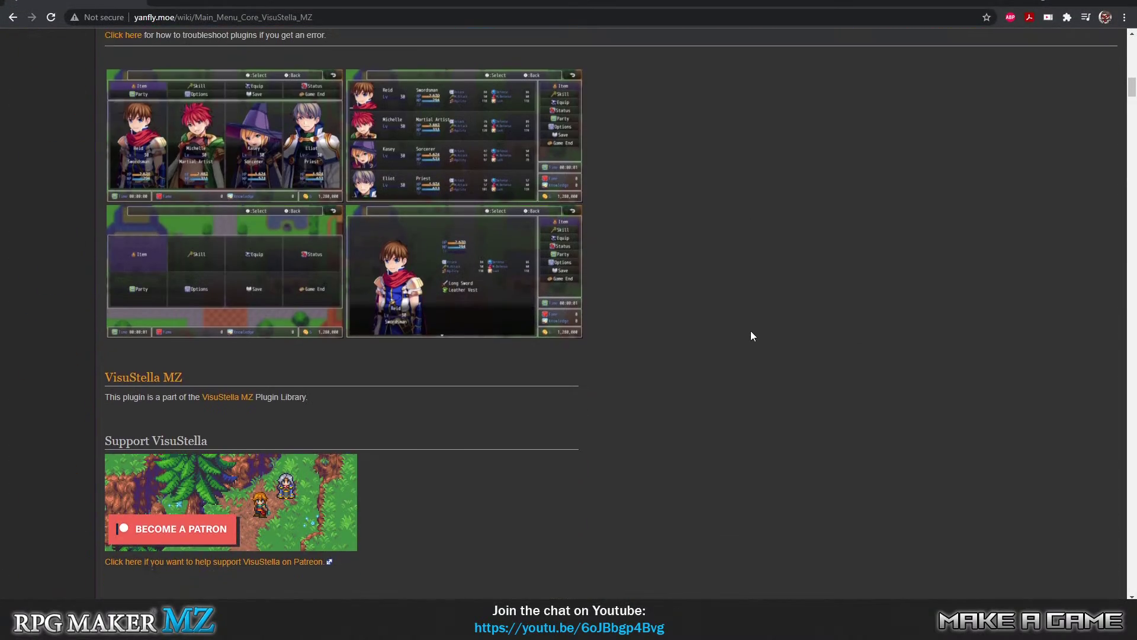
{"action": "scroll", "coordinate": [751, 339], "scroll_direction": "up", "scroll_amount": 7}
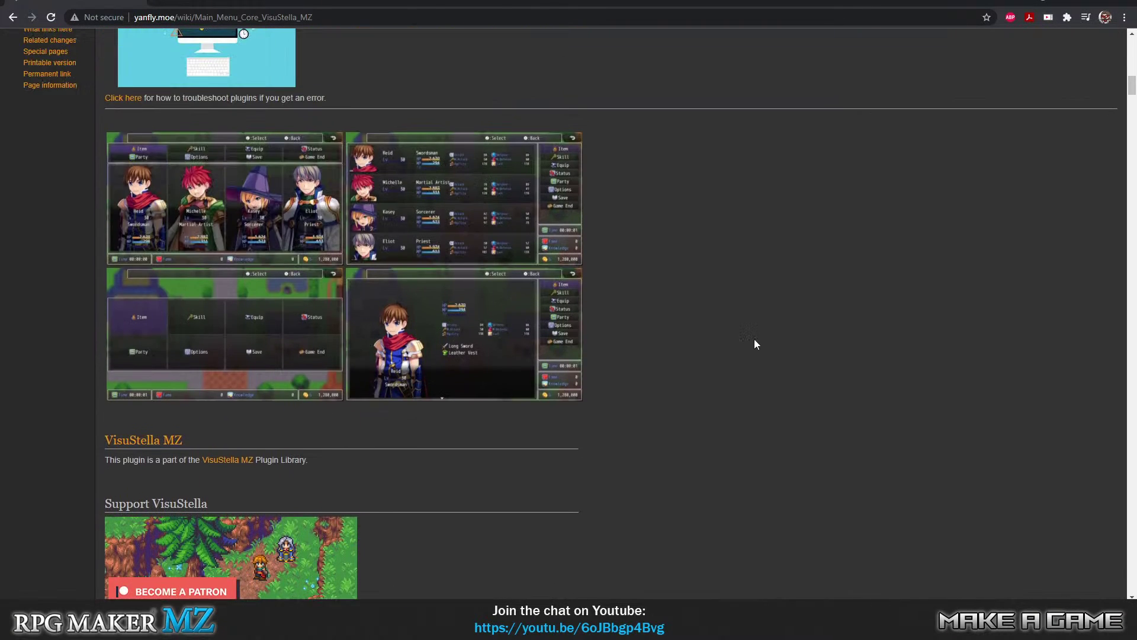
{"action": "scroll", "coordinate": [681, 374], "scroll_direction": "down", "scroll_amount": 5}
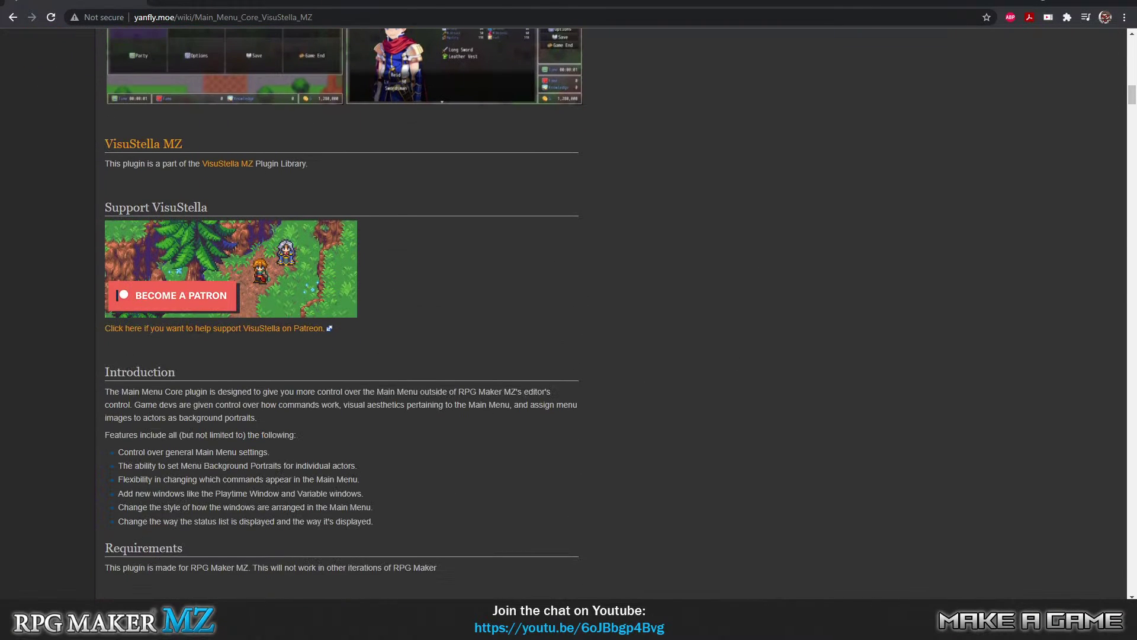
Return to RPG Maker MZ, accept the plugin list and bring up the WIP: Forest Dungeon 1 map.
{"action": "key", "text": "alt+Tab"}
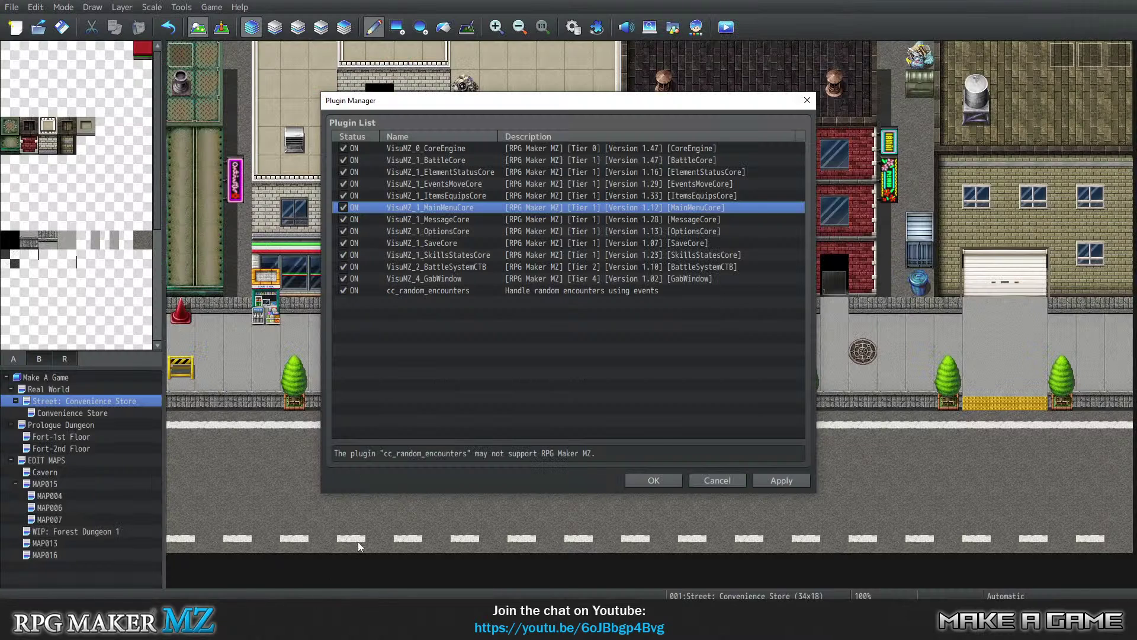
{"action": "left_click", "coordinate": [653, 480]}
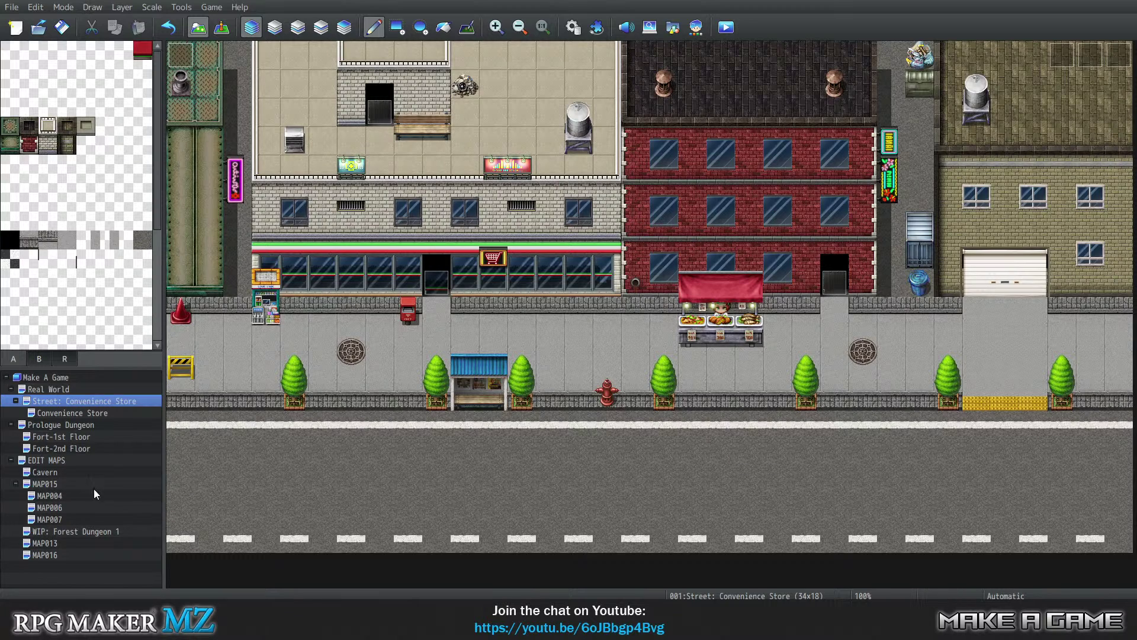
{"action": "left_click", "coordinate": [90, 533]}
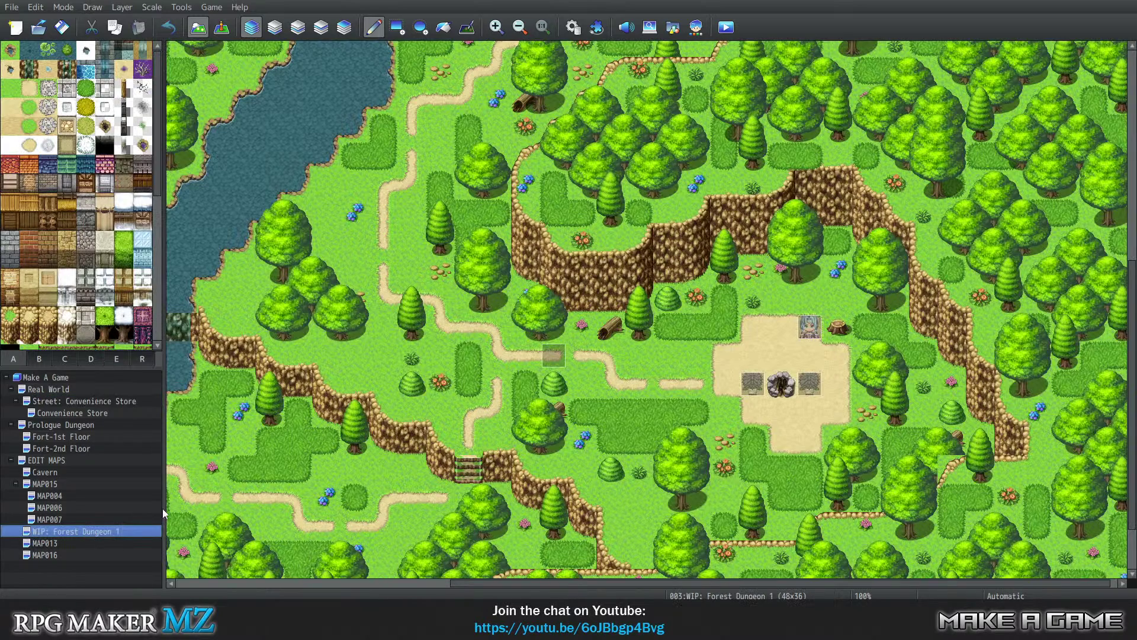
{"action": "scroll", "coordinate": [278, 405], "scroll_direction": "down", "scroll_amount": 2}
{"action": "scroll", "coordinate": [279, 406], "scroll_direction": "up", "scroll_amount": 1}
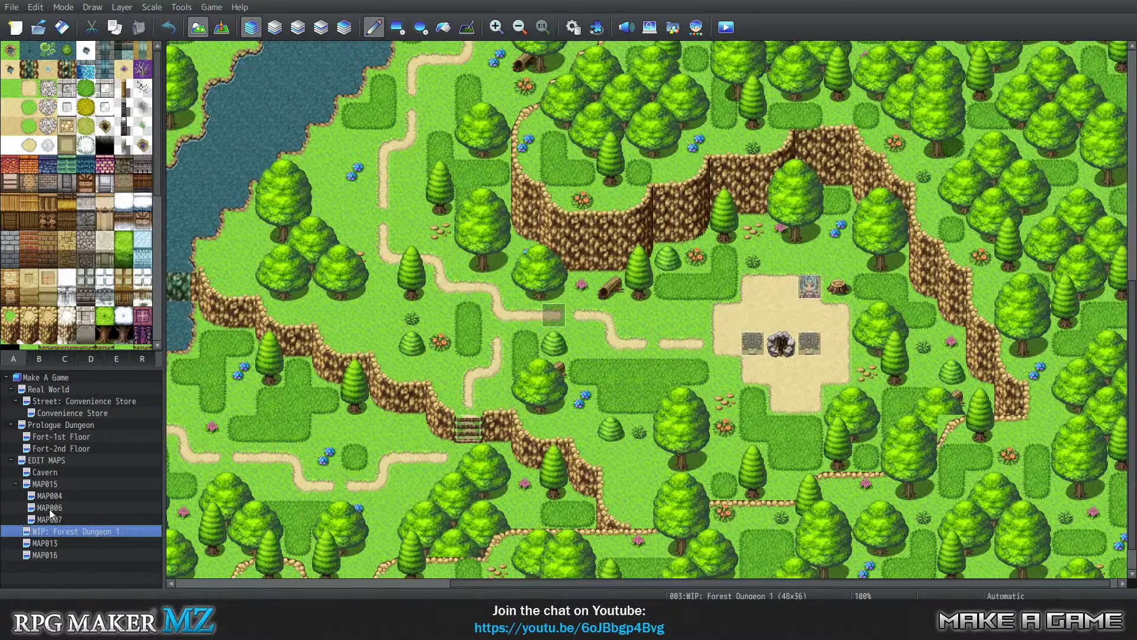
{"action": "left_click", "coordinate": [51, 474]}
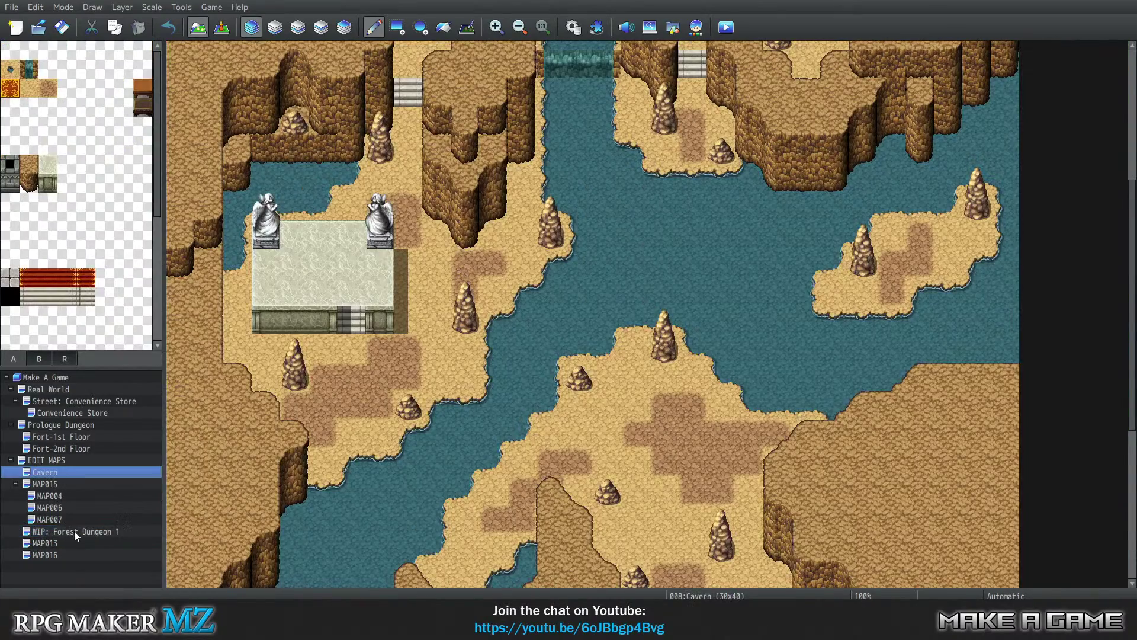
{"action": "left_click", "coordinate": [73, 530]}
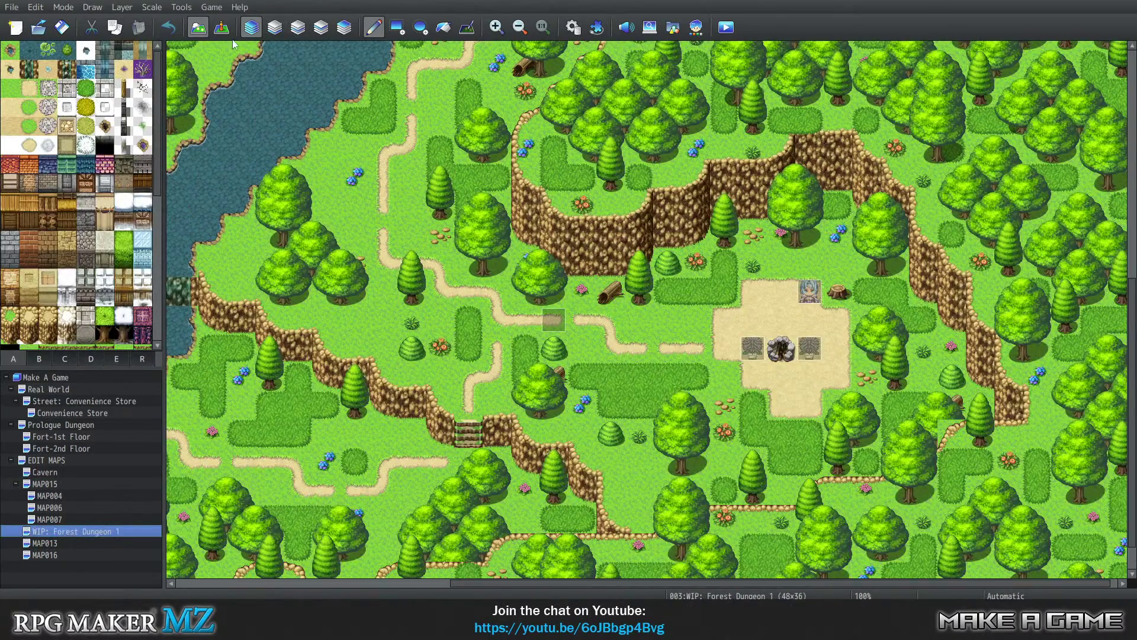
Set the player's starting position at tile 21,22 on the path of the WIP: Forest Dungeon 1 map.
{"action": "left_click", "coordinate": [222, 27]}
{"action": "right_click", "coordinate": [387, 221]}
{"action": "mouse_move", "coordinate": [482, 400]}
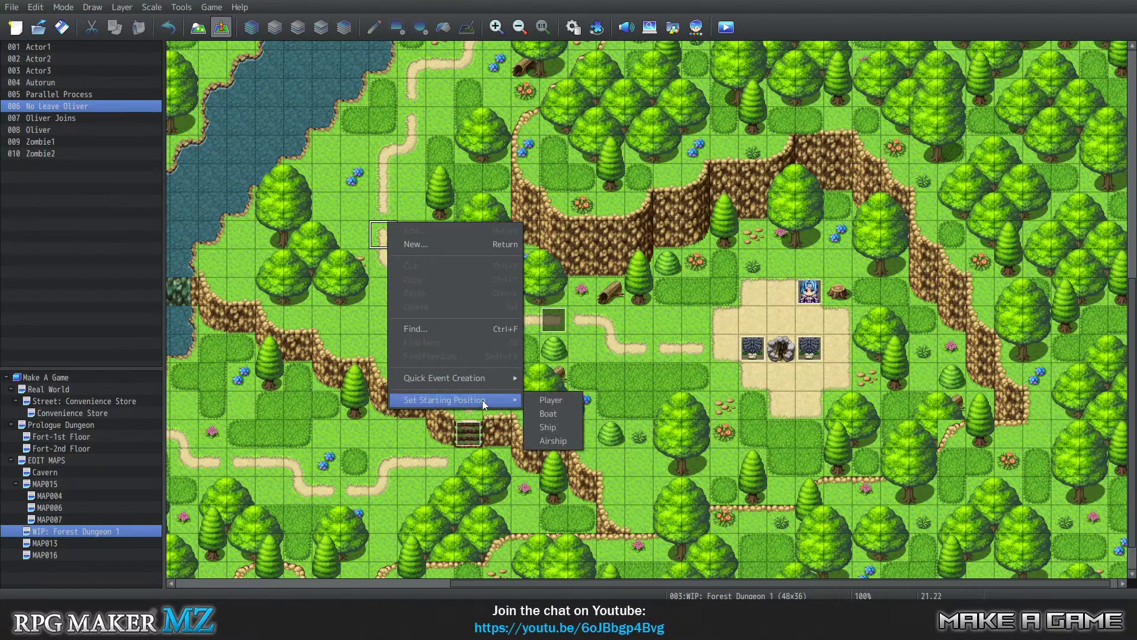
{"action": "left_click", "coordinate": [527, 400]}
Playtest the project with its changes saved and start a new game.
{"action": "left_click", "coordinate": [222, 8]}
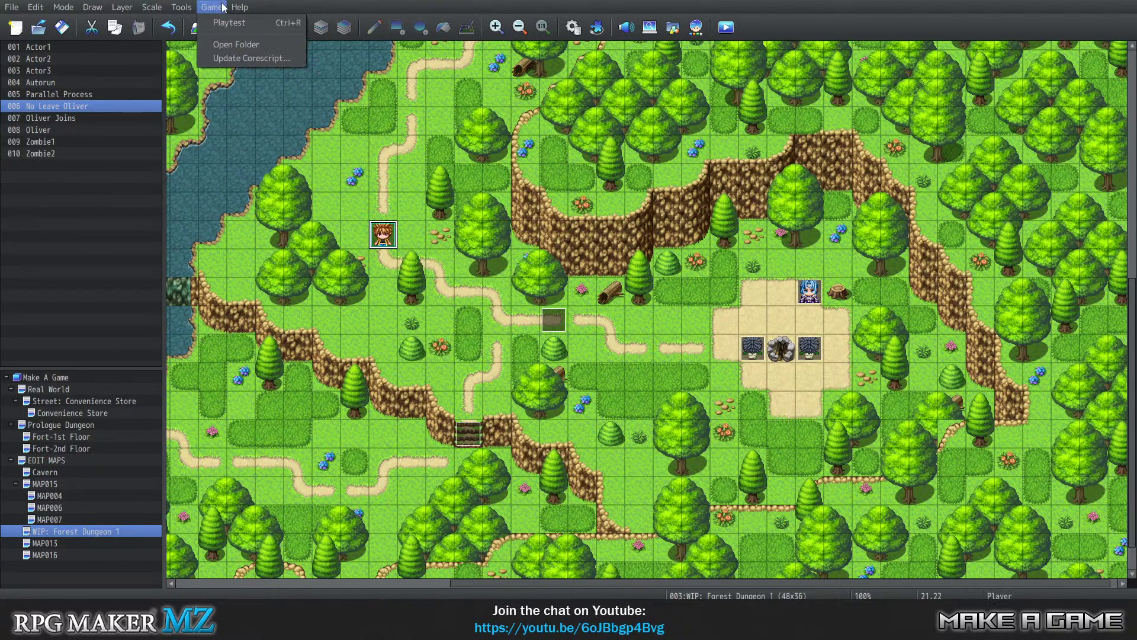
{"action": "left_click", "coordinate": [221, 24]}
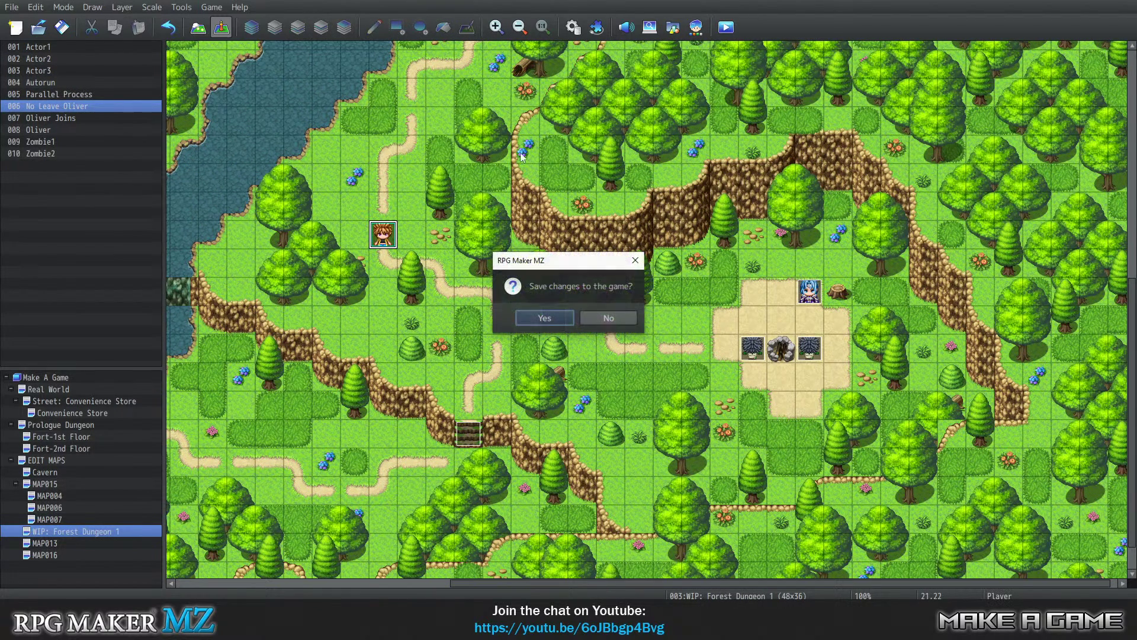
{"action": "left_click", "coordinate": [549, 323]}
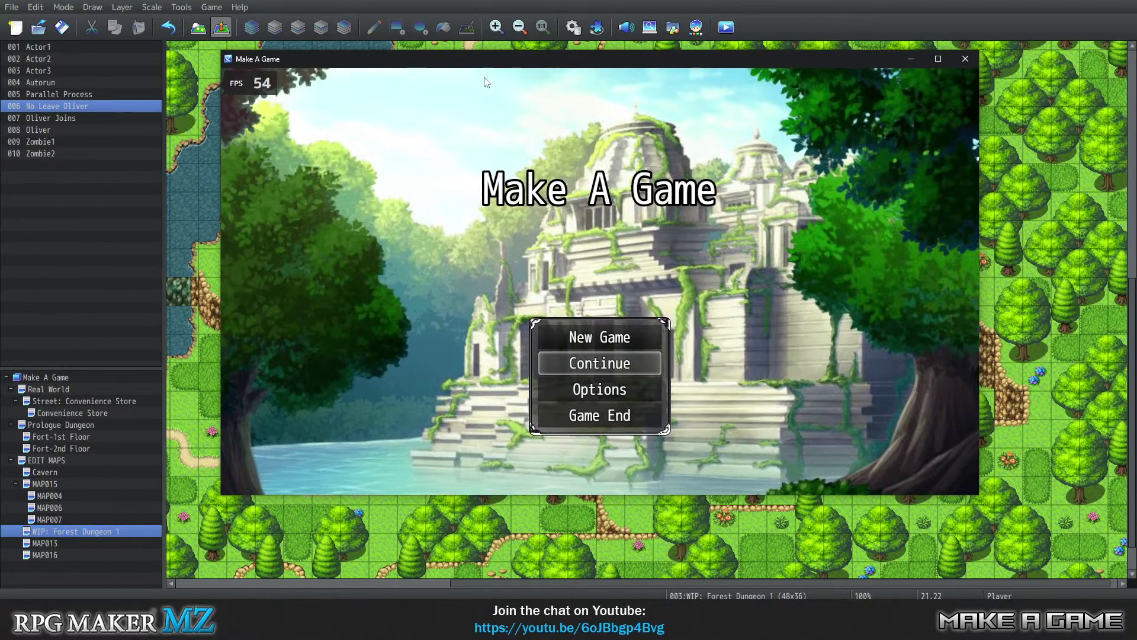
{"action": "left_click", "coordinate": [616, 368]}
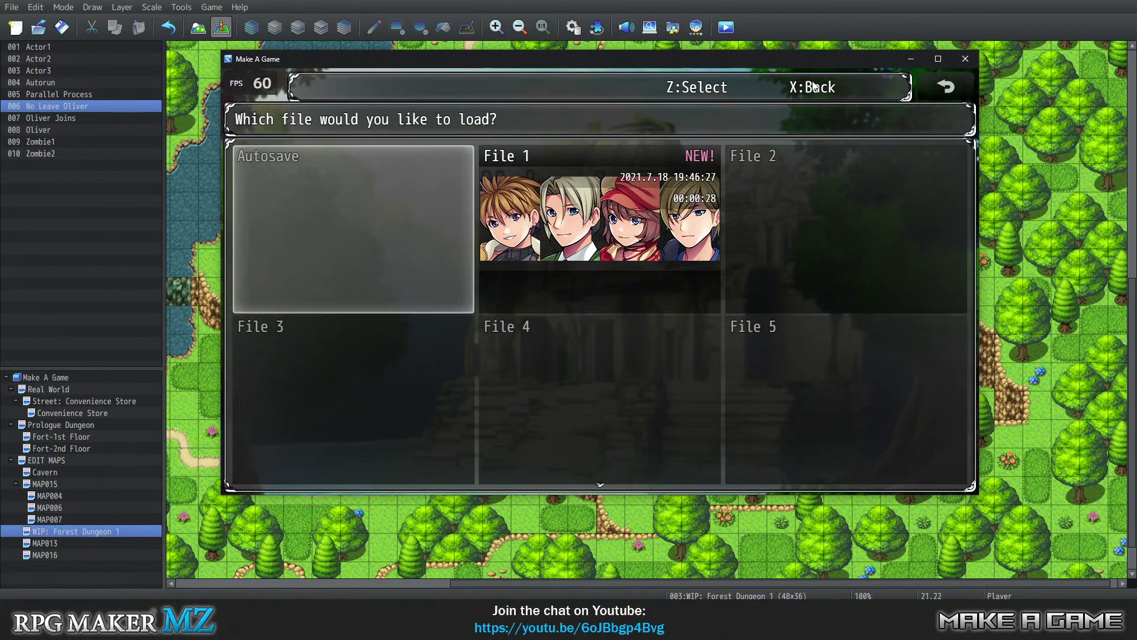
{"action": "right_click", "coordinate": [663, 228]}
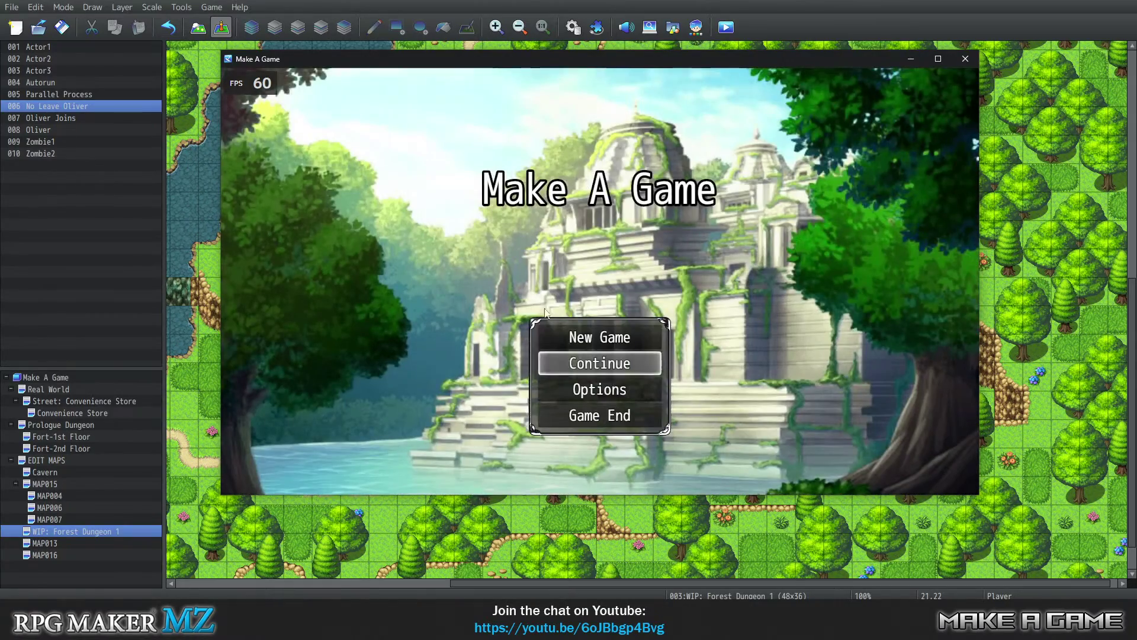
{"action": "left_click", "coordinate": [599, 363]}
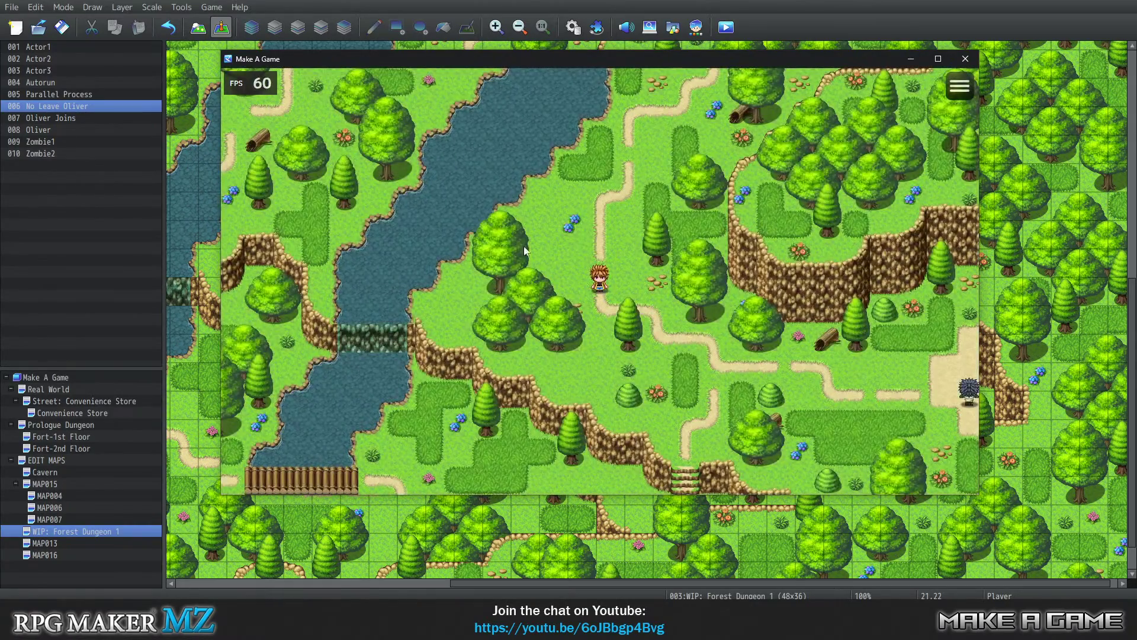
Examine the in-game main menu and the Item scene's categories, and return to the map.
{"action": "left_click", "coordinate": [953, 93]}
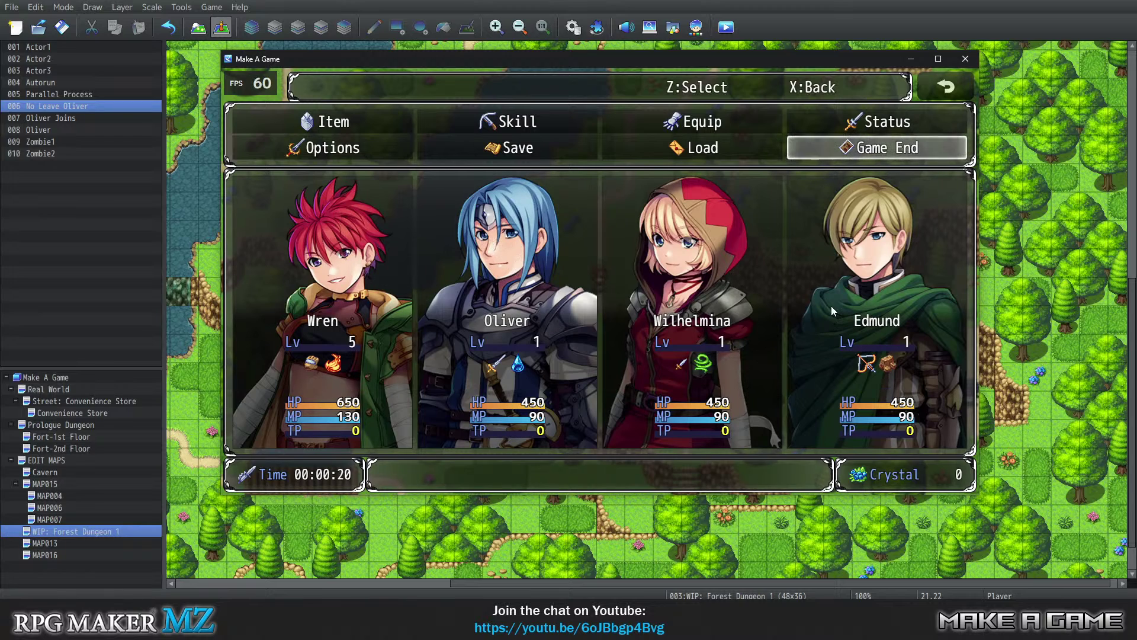
{"action": "left_click", "coordinate": [348, 124]}
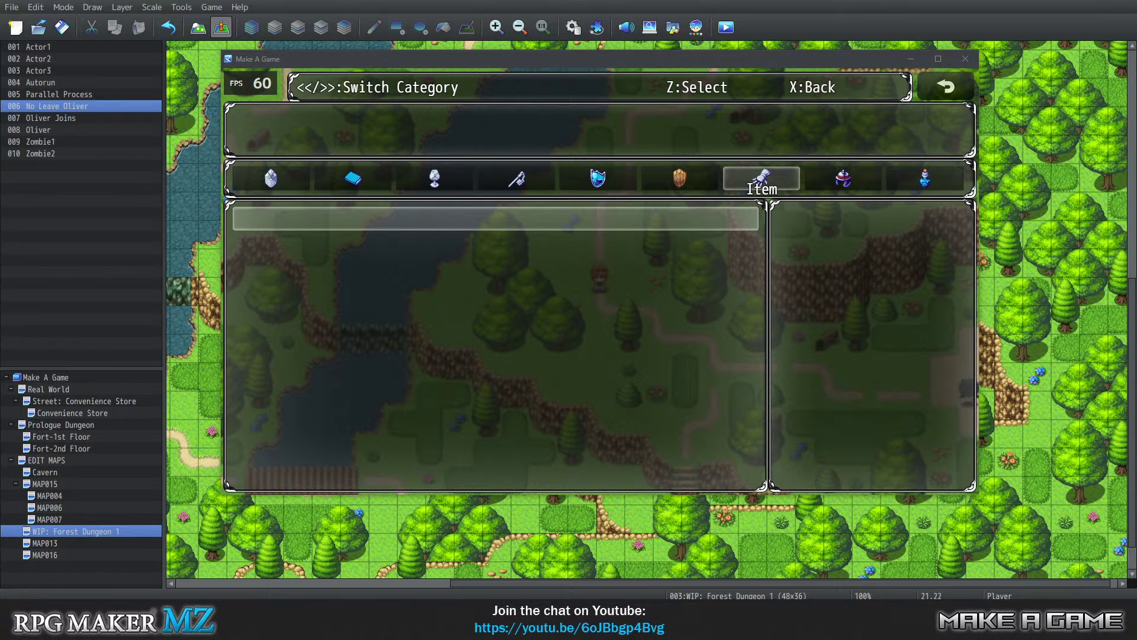
{"action": "left_click", "coordinate": [562, 307]}
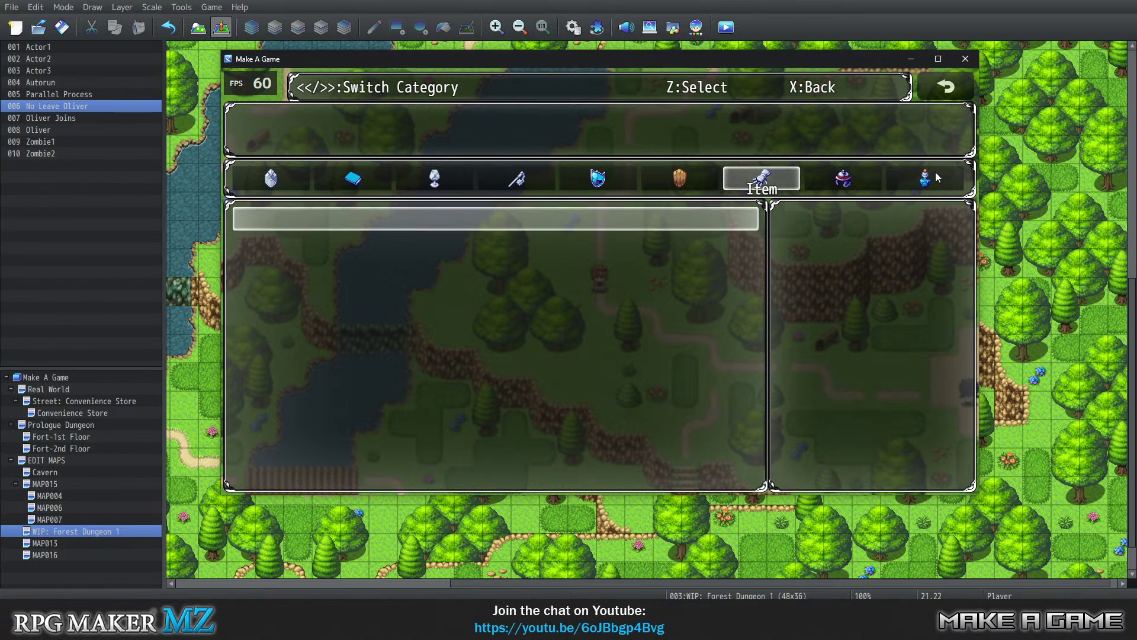
{"action": "left_click", "coordinate": [957, 96]}
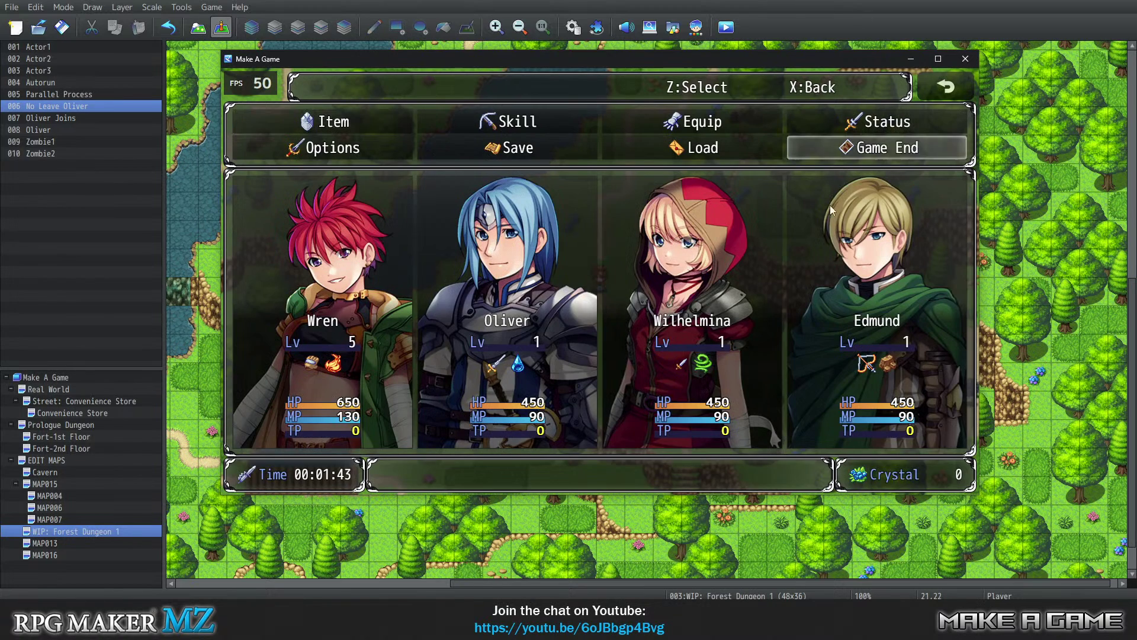
{"action": "left_click", "coordinate": [945, 87]}
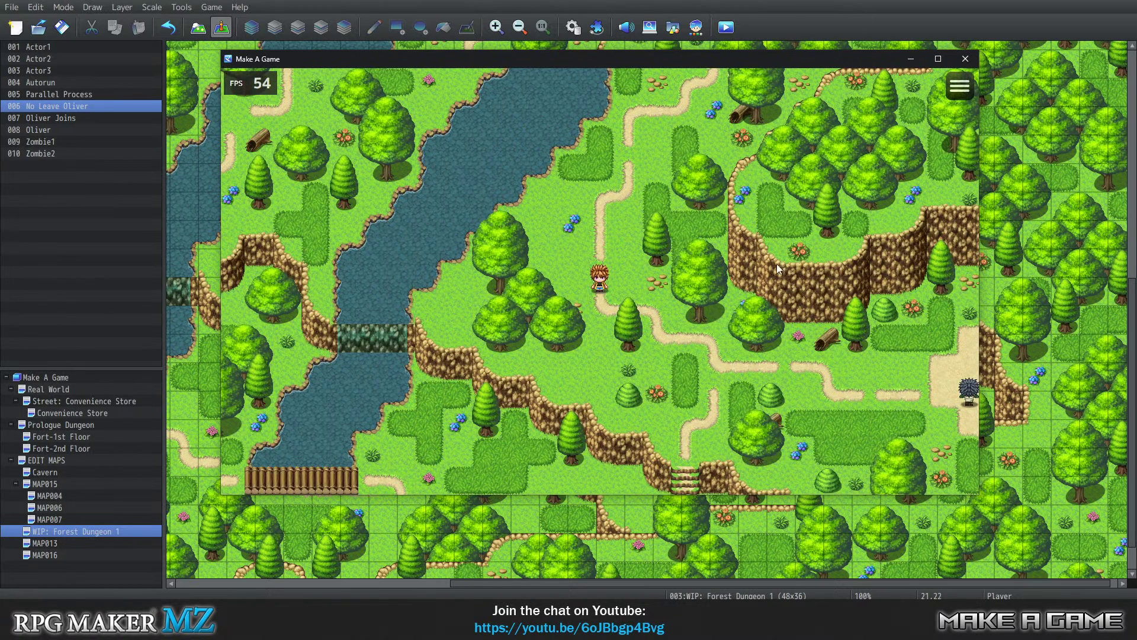
Walk the character around the forest map to test movement and the random encounter messages.
{"action": "key", "text": "Up"}
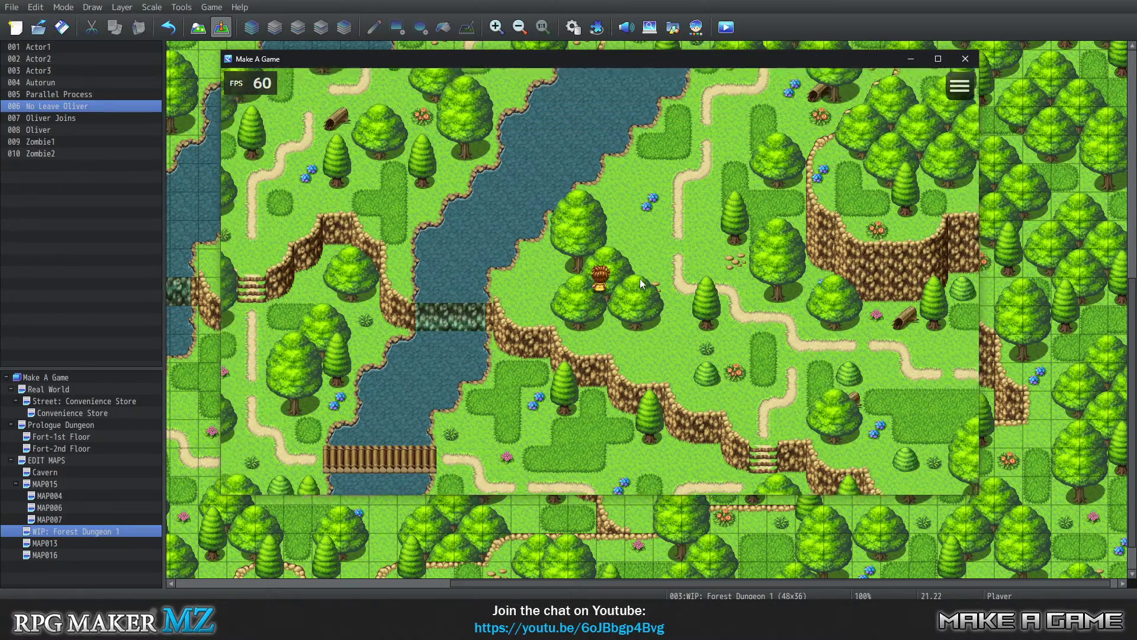
{"action": "key", "text": "Up"}
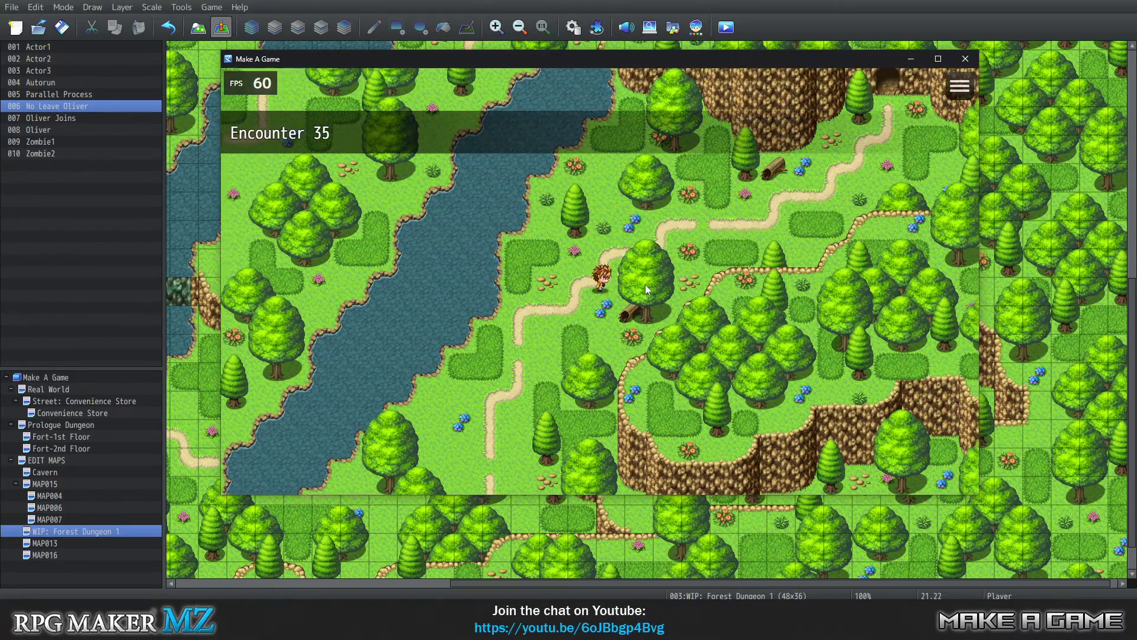
{"action": "key", "text": "Down"}
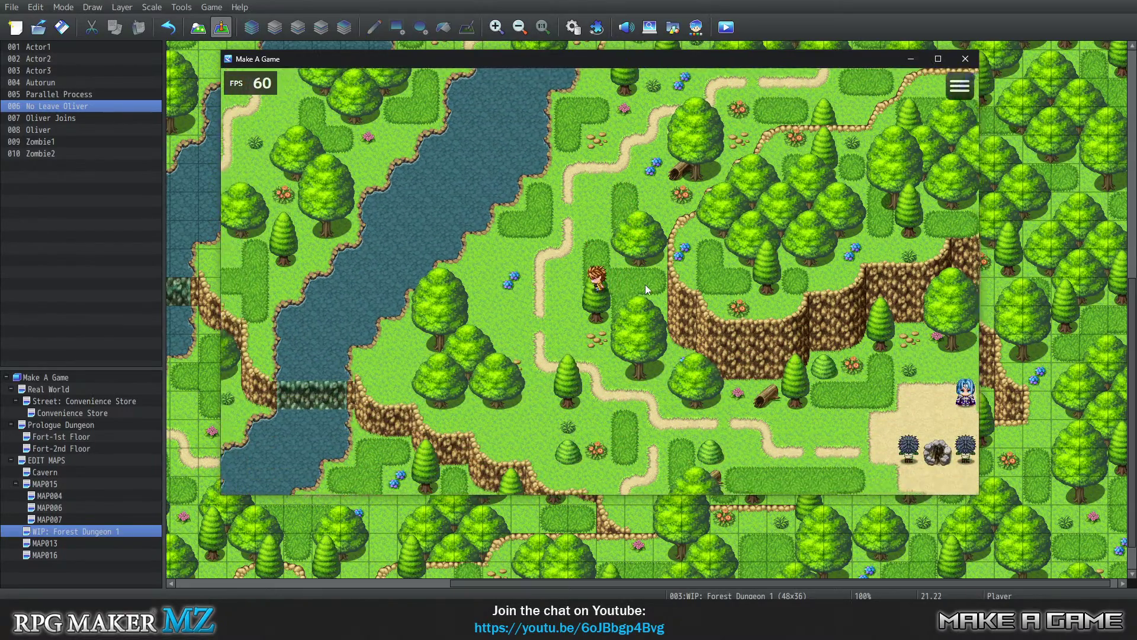
{"action": "key", "text": "Up"}
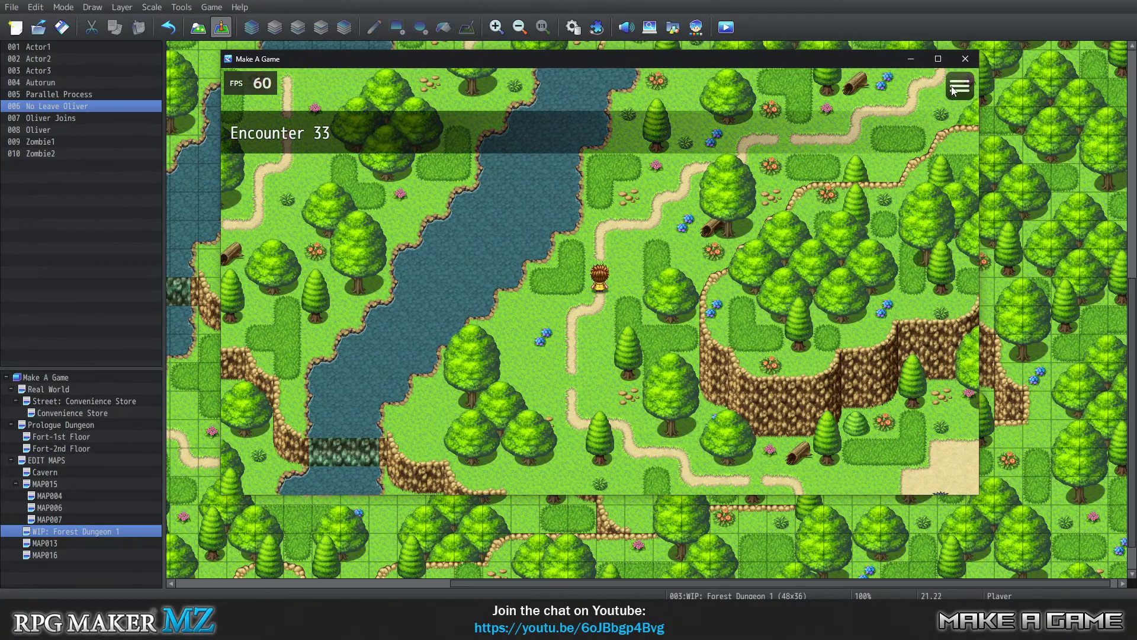
Open the in-game main menu and bring up Wren's Status screen.
{"action": "left_click", "coordinate": [953, 89]}
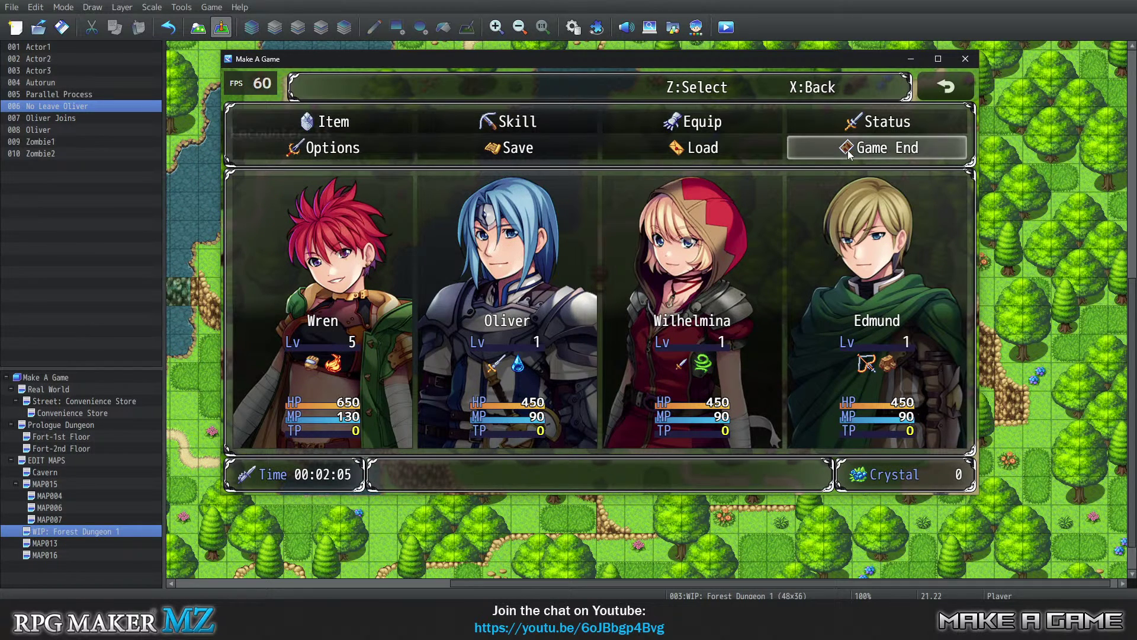
{"action": "left_click", "coordinate": [978, 125]}
{"action": "left_click", "coordinate": [384, 443]}
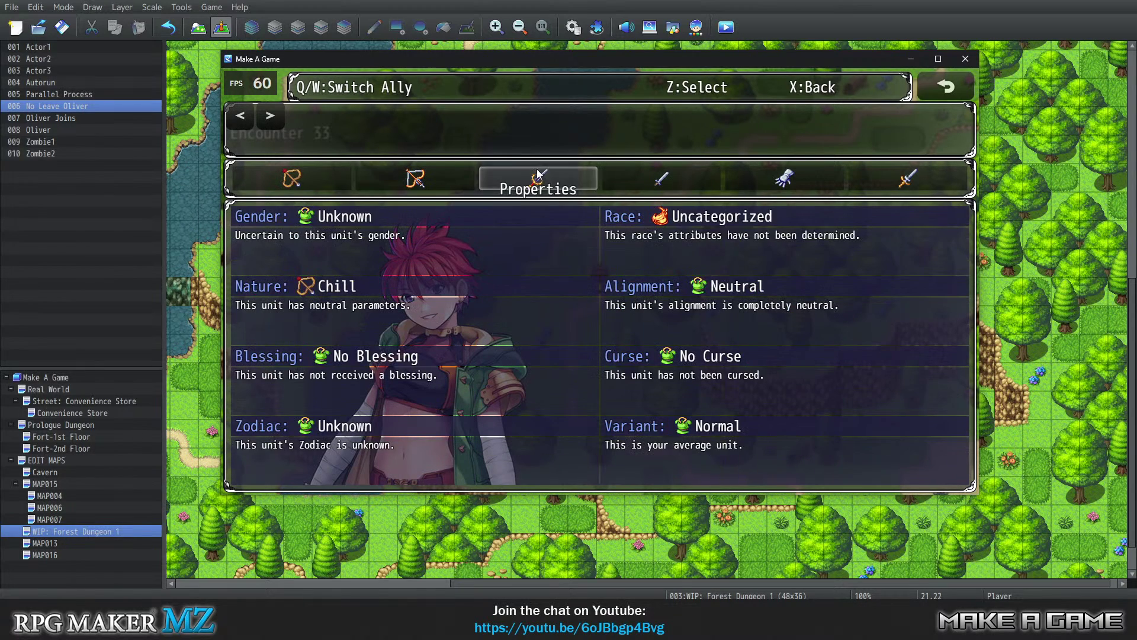
Examine the Elements, Parameters, Properties and Access pages of Wren's Status screen.
{"action": "mouse_move", "coordinate": [657, 180]}
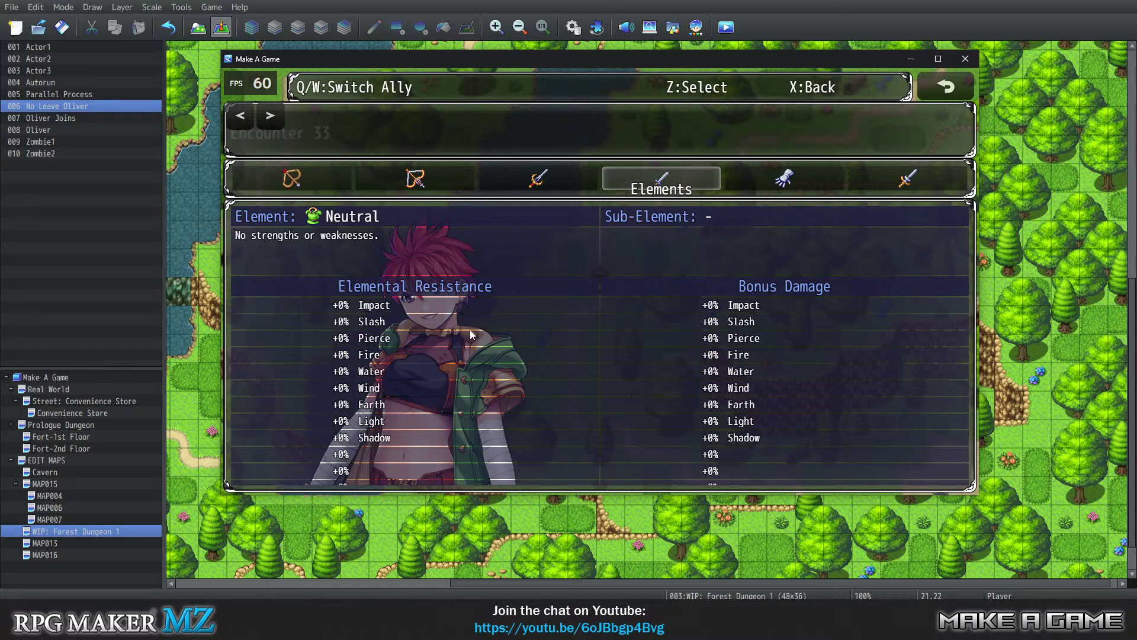
{"action": "left_click", "coordinate": [429, 184]}
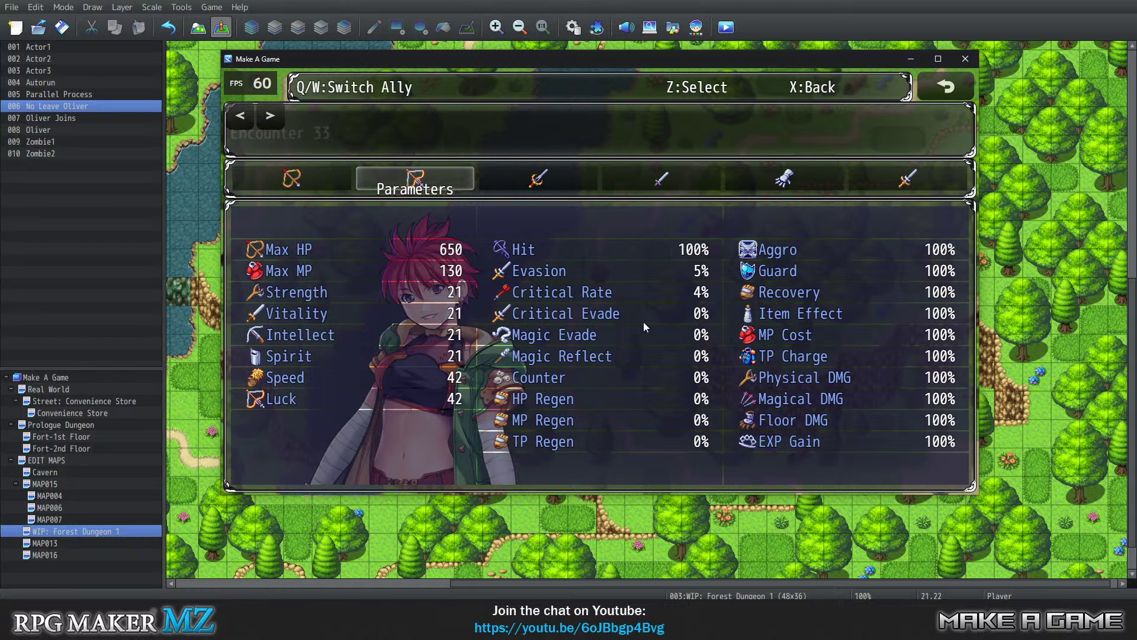
{"action": "left_click", "coordinate": [517, 173]}
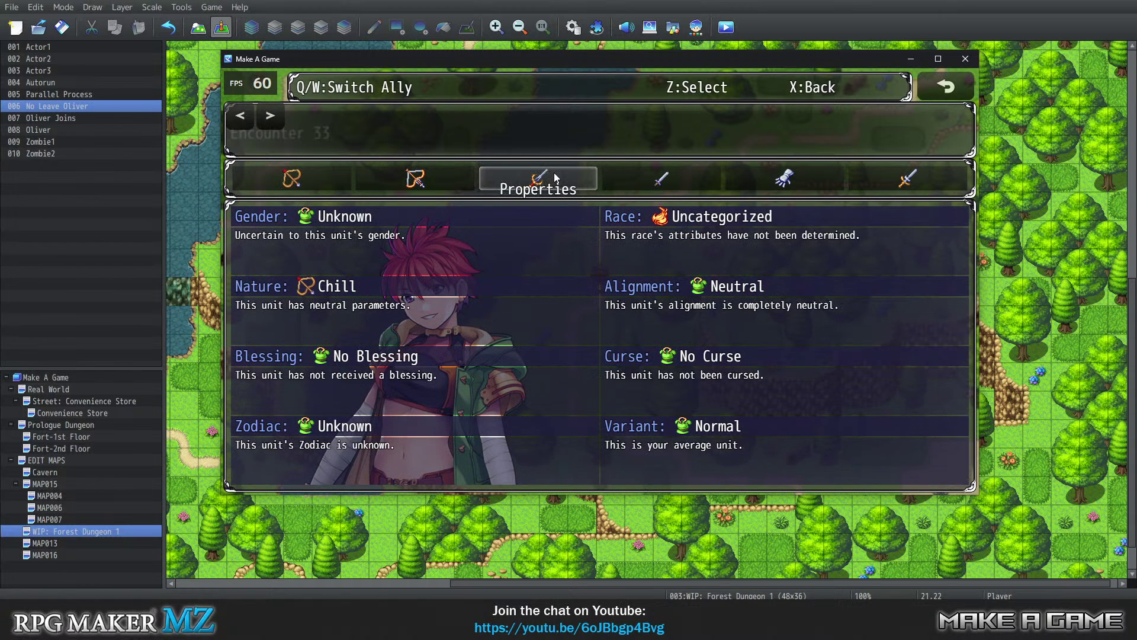
{"action": "left_click", "coordinate": [661, 178]}
{"action": "left_click", "coordinate": [783, 177]}
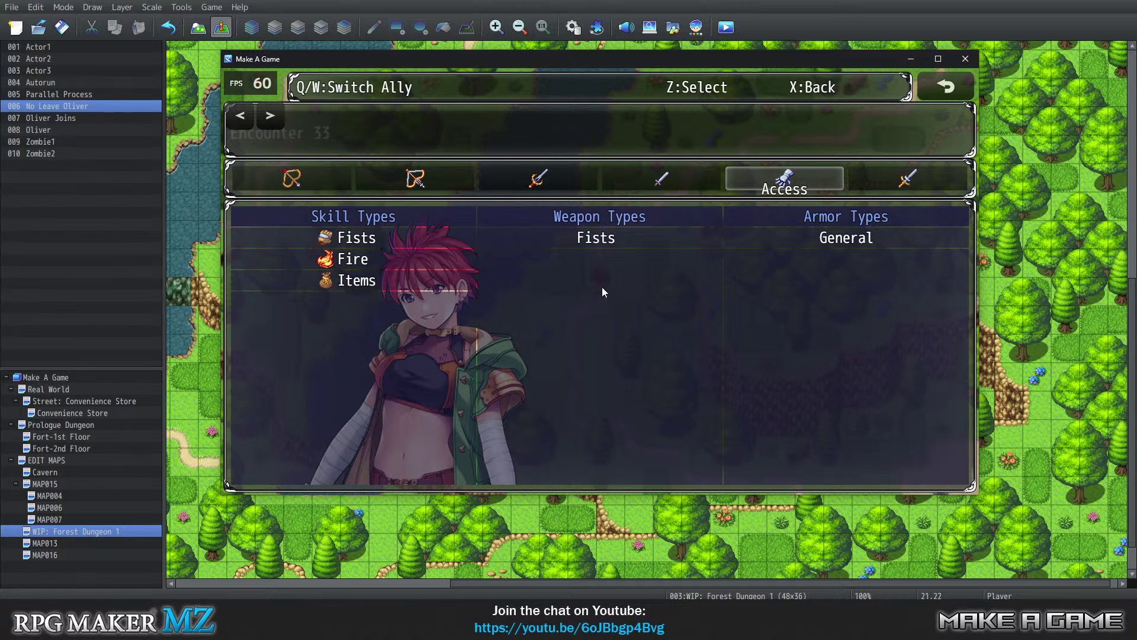
{"action": "key", "text": "Left"}
{"action": "key", "text": "Left"}
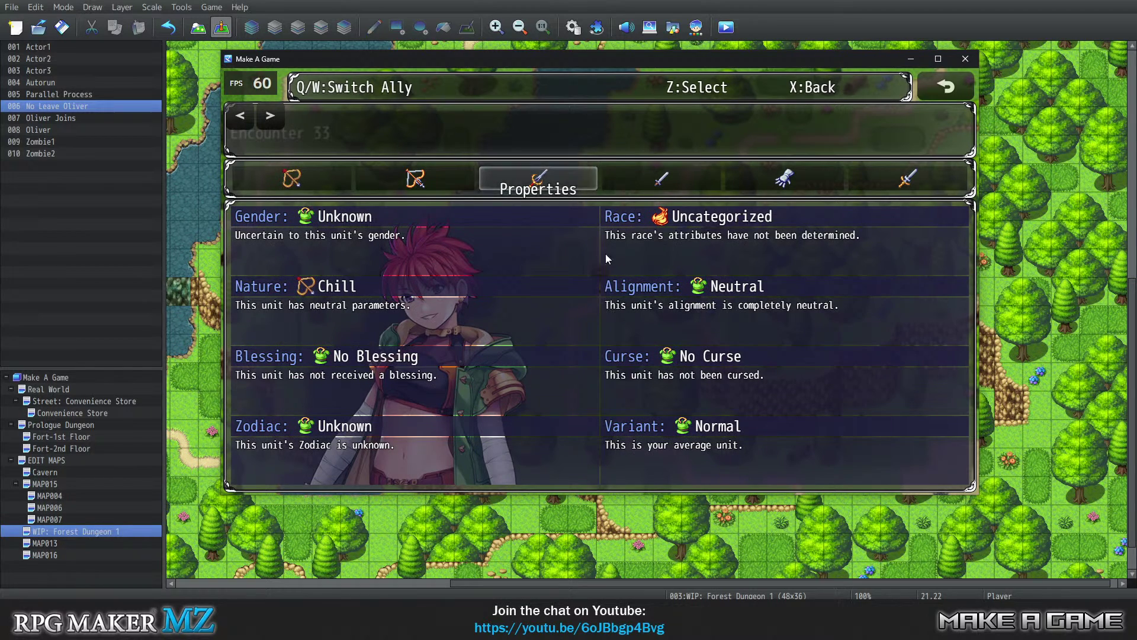
Leave Wren's Status screen, examine Wren's Fire skills in the Skill scene, and return to the main menu.
{"action": "mouse_move", "coordinate": [812, 194]}
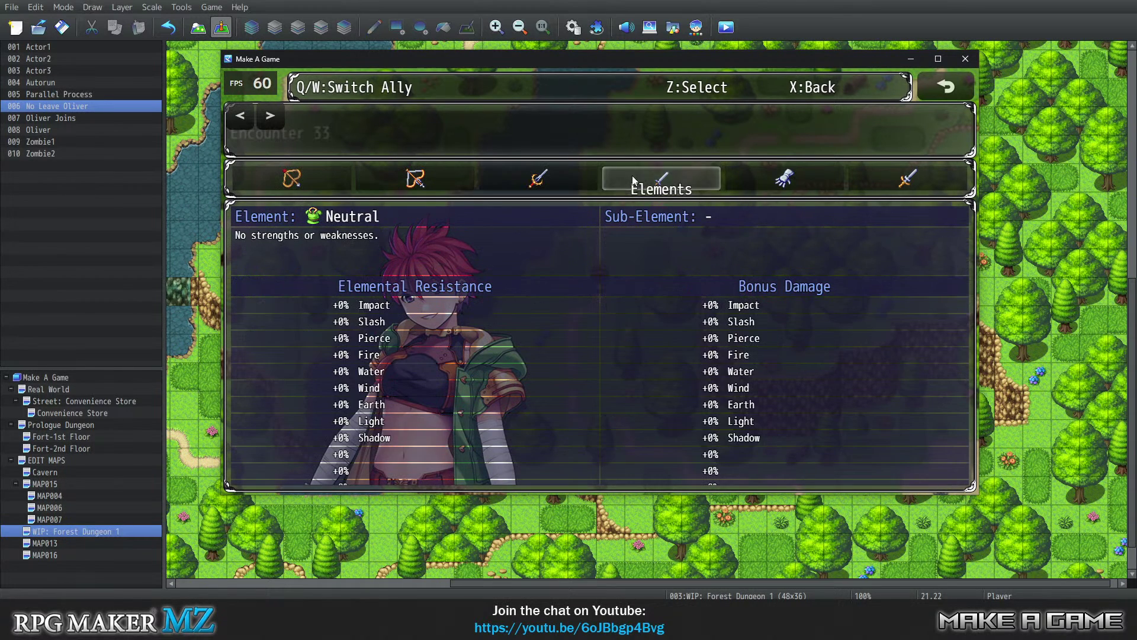
{"action": "right_click", "coordinate": [815, 89]}
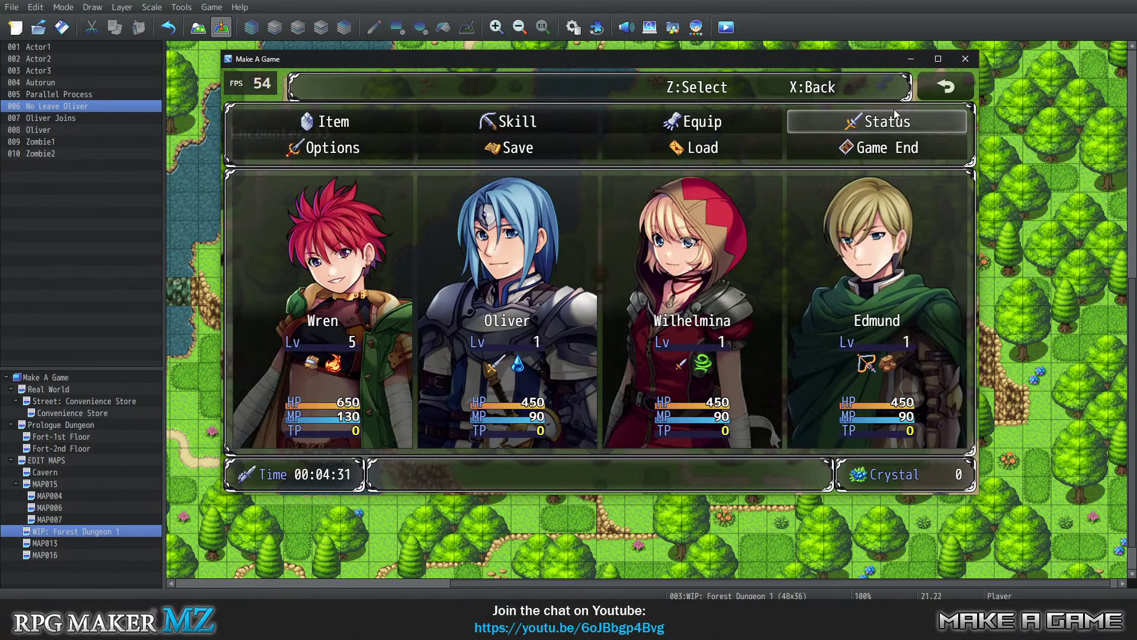
{"action": "left_click", "coordinate": [559, 125]}
{"action": "left_click", "coordinate": [335, 277]}
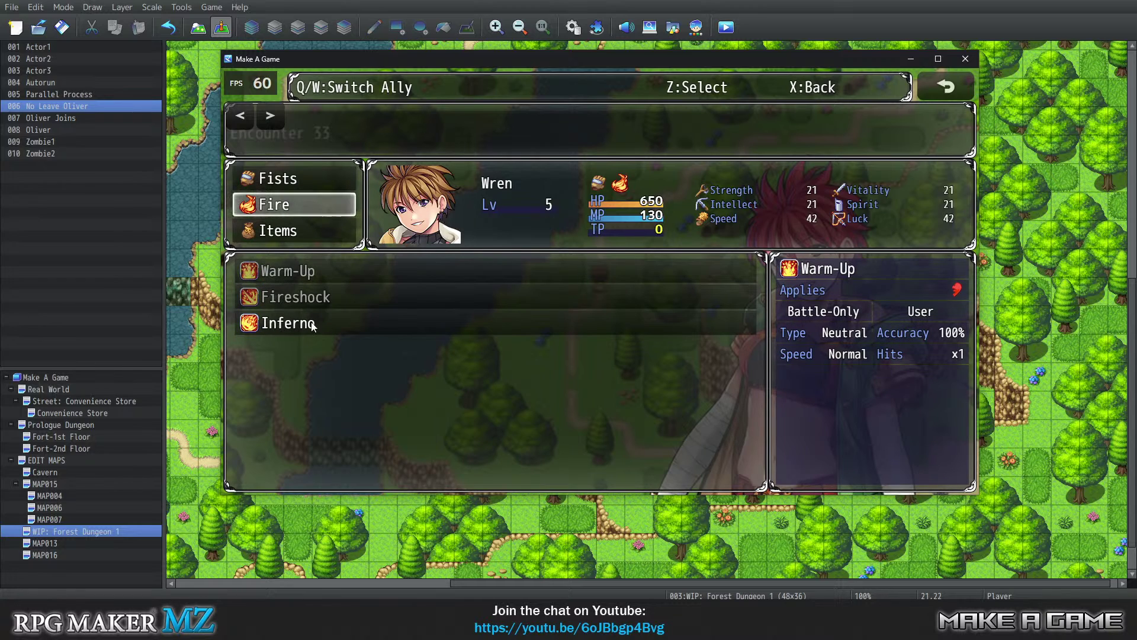
{"action": "left_click", "coordinate": [279, 204]}
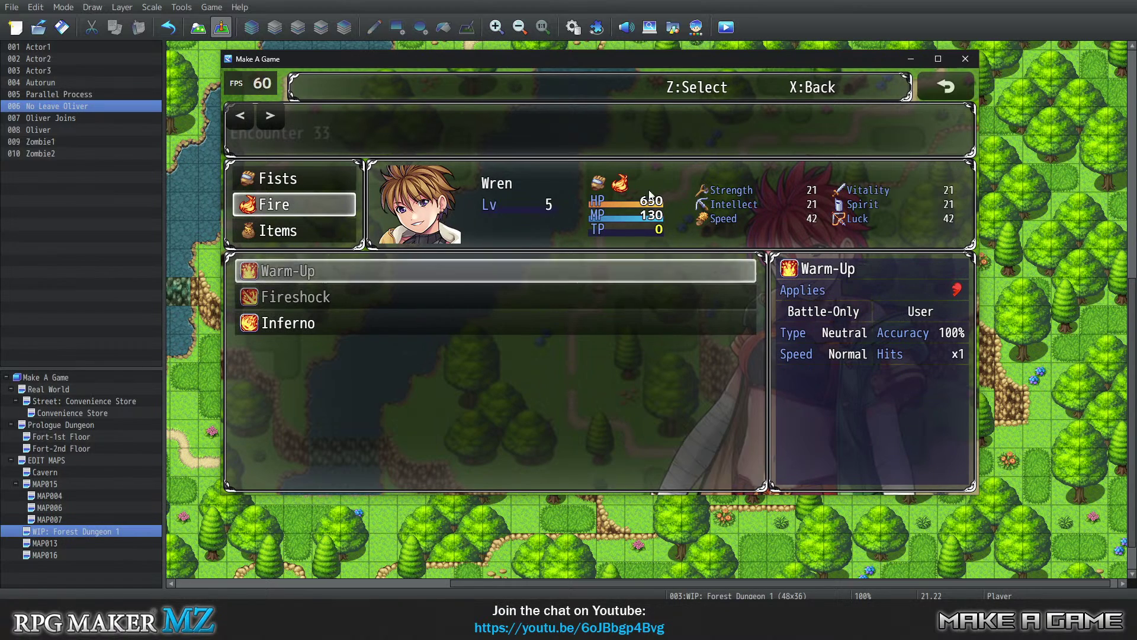
{"action": "left_click", "coordinate": [945, 91]}
{"action": "left_click", "coordinate": [944, 88]}
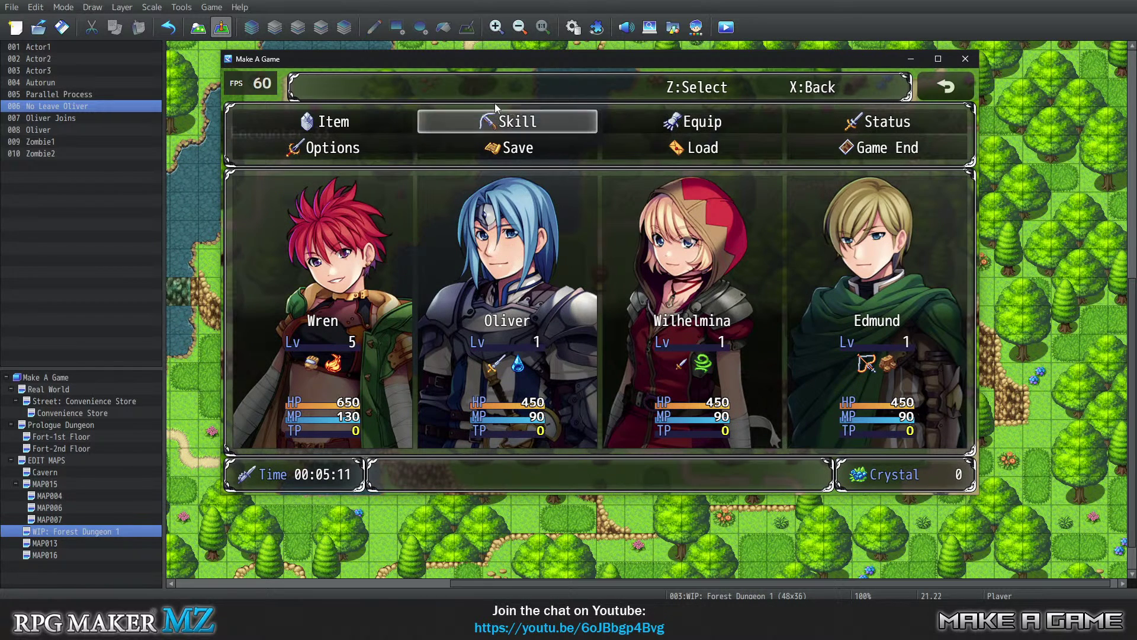
Bring up Wren's Equip screen and test switching to the next party member and back.
{"action": "left_click", "coordinate": [758, 120]}
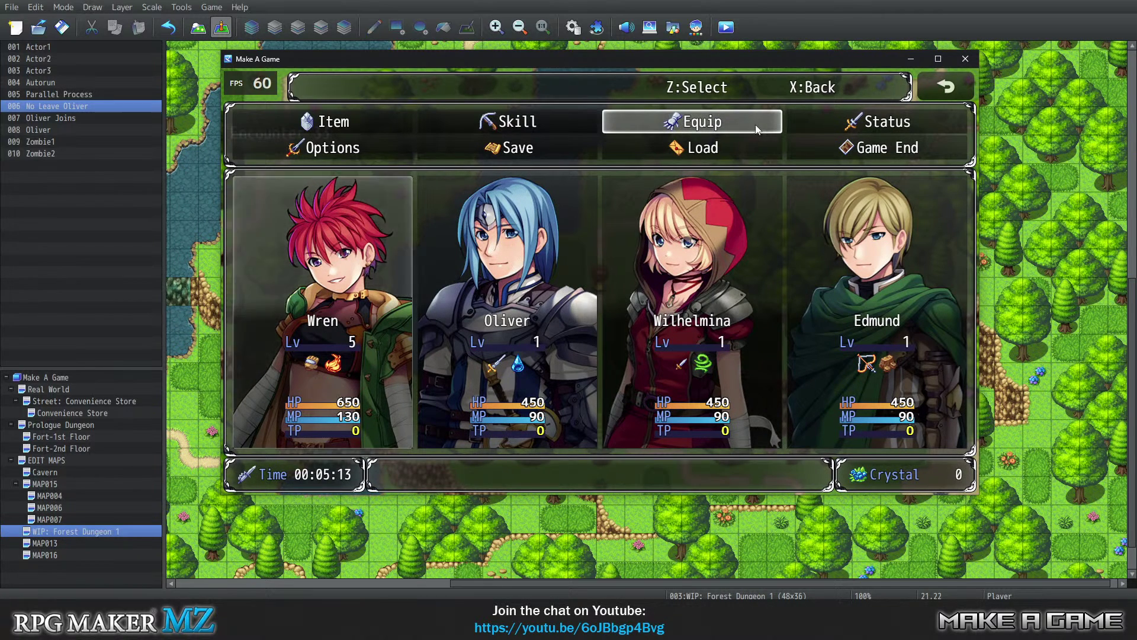
{"action": "left_click", "coordinate": [409, 411]}
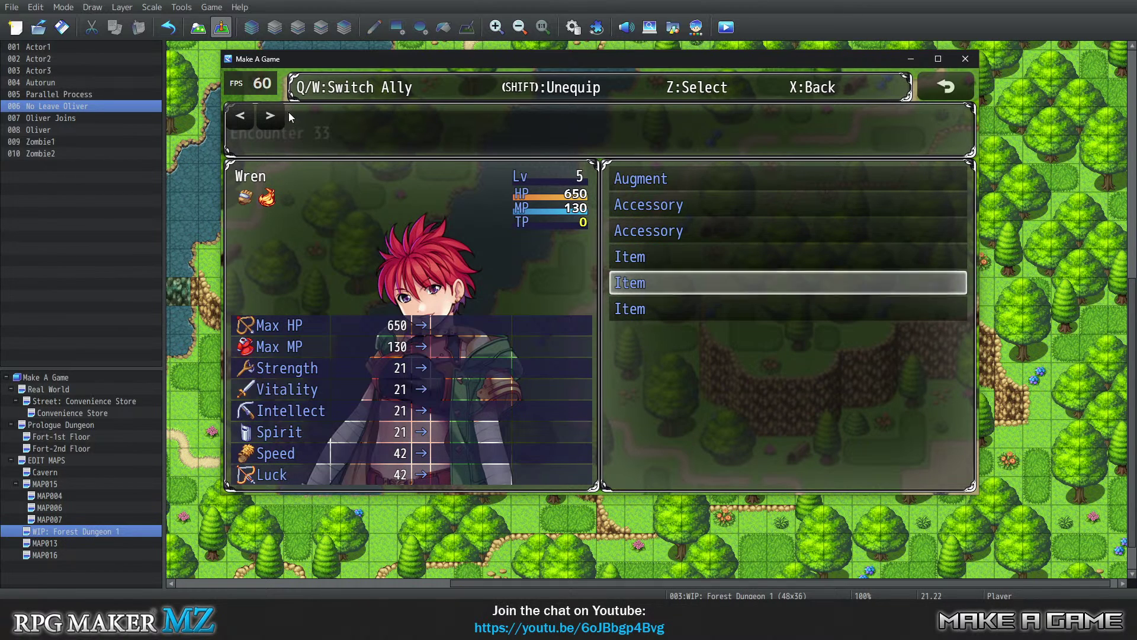
{"action": "left_click", "coordinate": [271, 116]}
{"action": "left_click", "coordinate": [240, 118]}
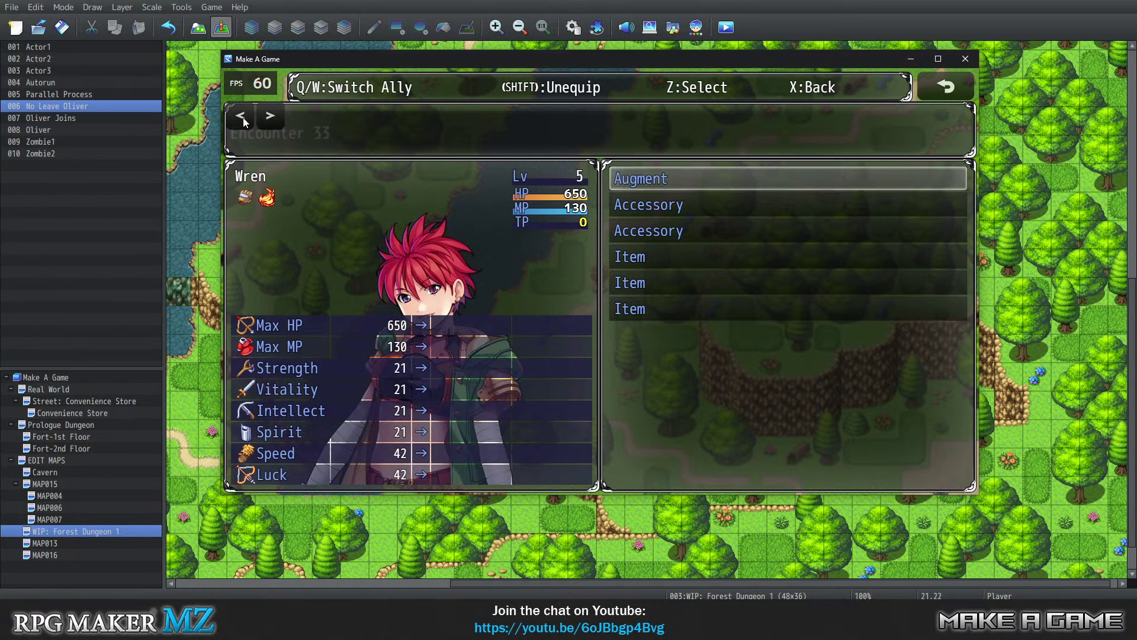
Test the Augment and Accessory slots and the Remove choice on Wren's Equip screen, and return to the main menu.
{"action": "left_click", "coordinate": [727, 175]}
{"action": "left_click", "coordinate": [676, 179]}
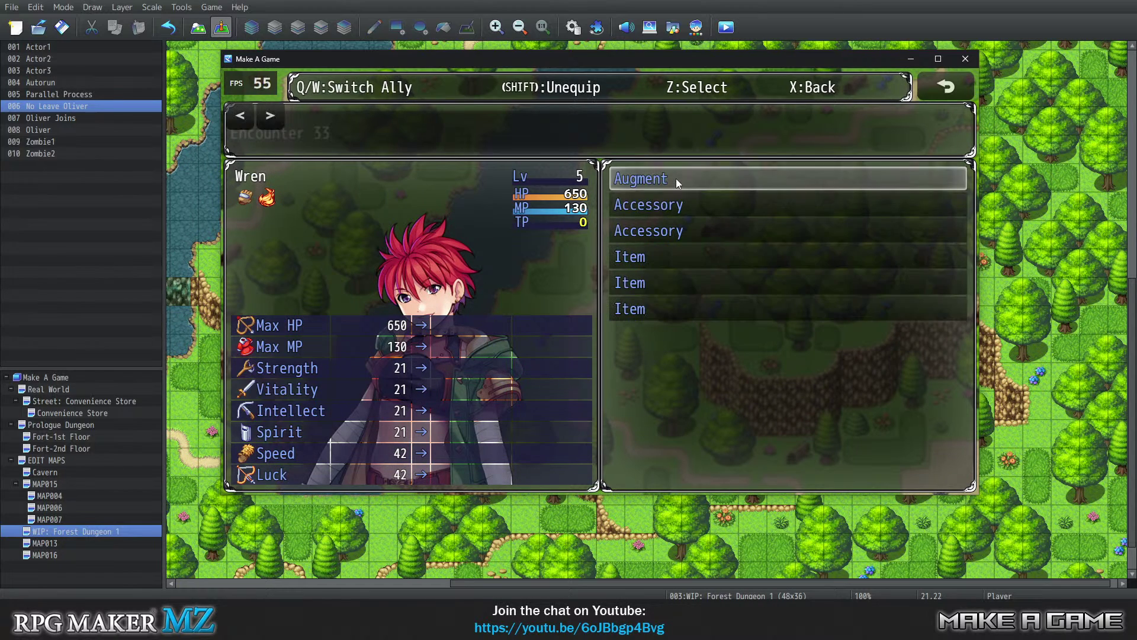
{"action": "left_click", "coordinate": [698, 196]}
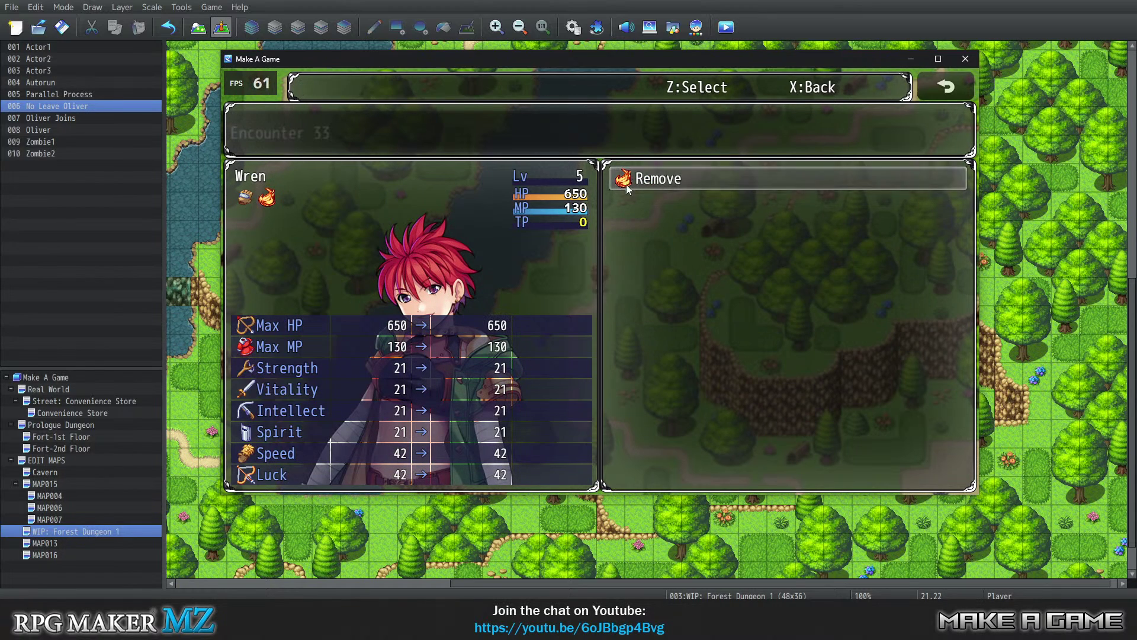
{"action": "left_click", "coordinate": [705, 176]}
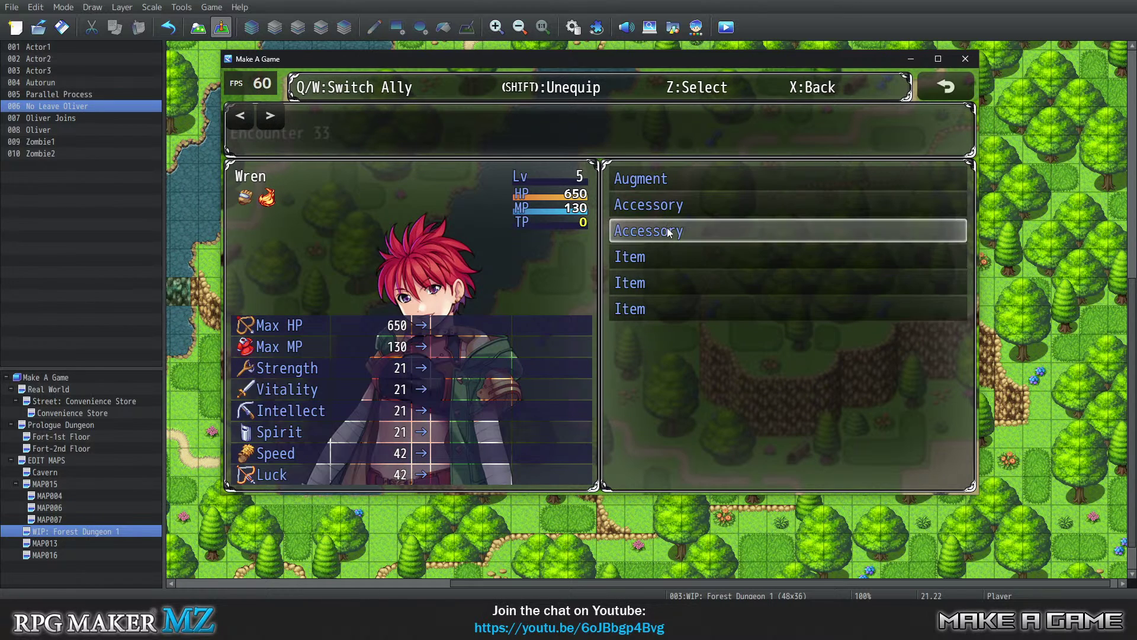
{"action": "left_click", "coordinate": [693, 211]}
{"action": "left_click", "coordinate": [632, 188]}
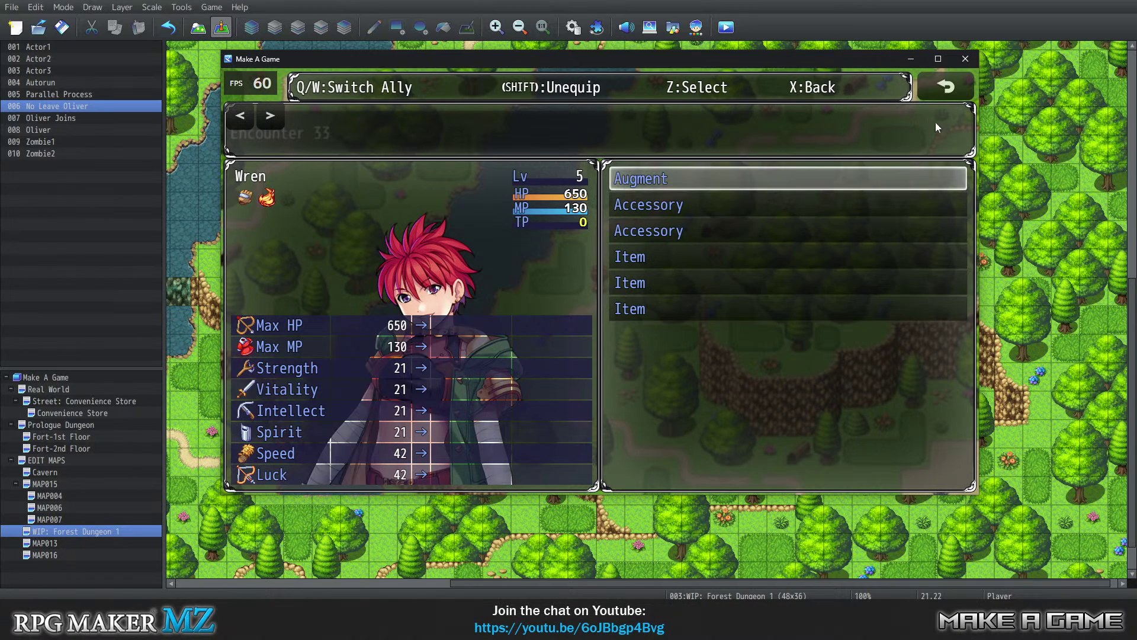
{"action": "left_click", "coordinate": [957, 90]}
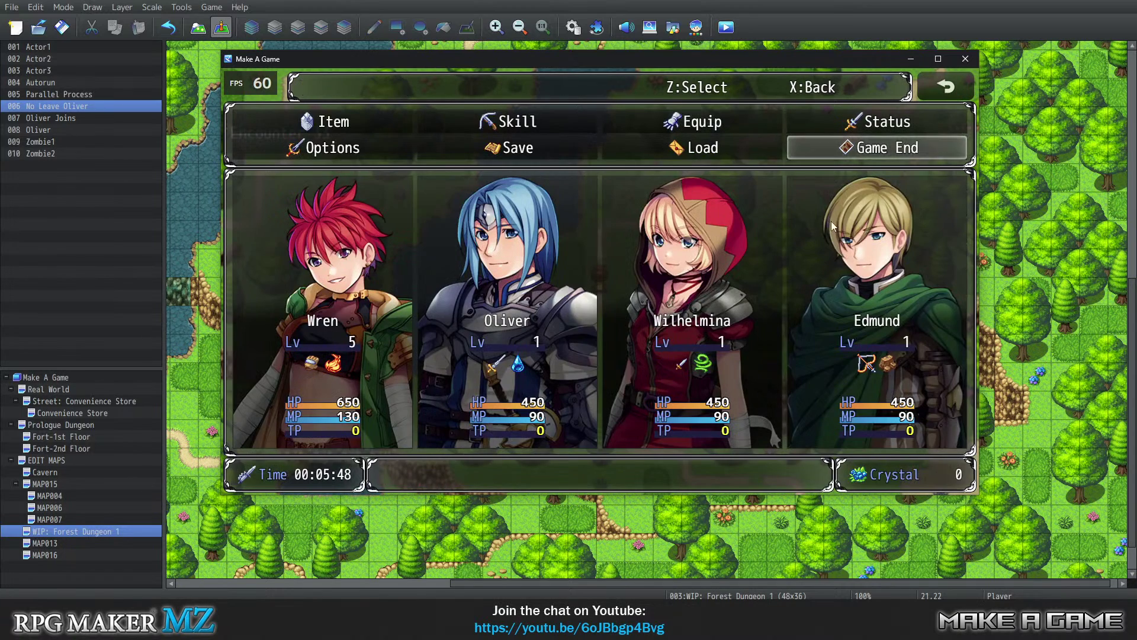
Examine the Exploration, Battle and Screen settings in the General category of the in-game Options.
{"action": "left_click", "coordinate": [334, 153]}
{"action": "scroll", "coordinate": [475, 357], "scroll_direction": "down", "scroll_amount": 3}
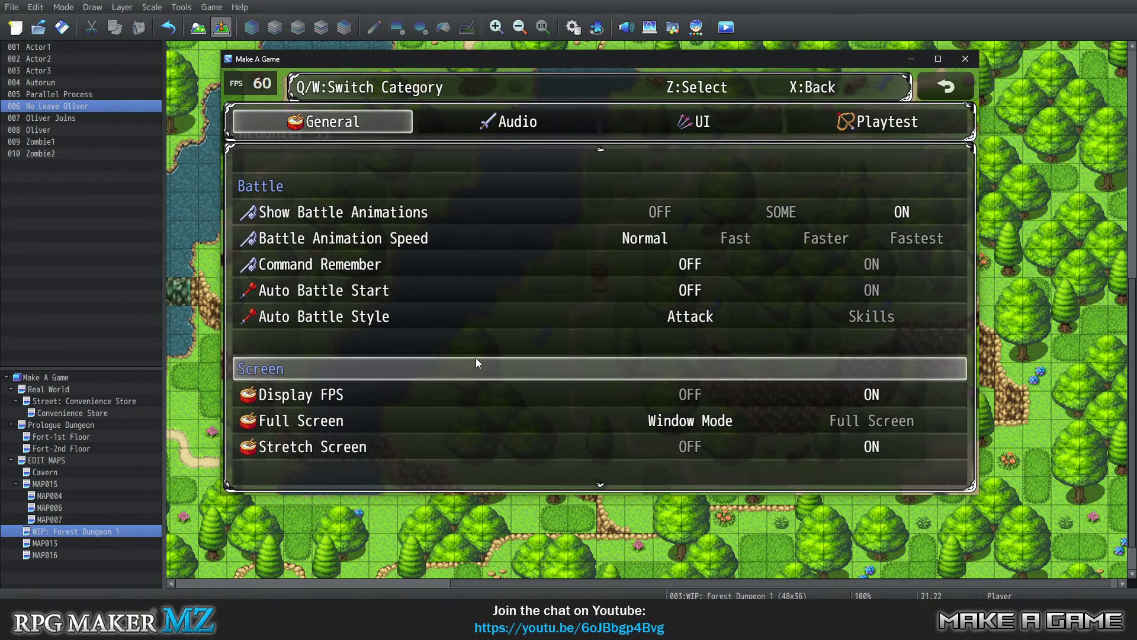
{"action": "scroll", "coordinate": [462, 373], "scroll_direction": "up", "scroll_amount": 3}
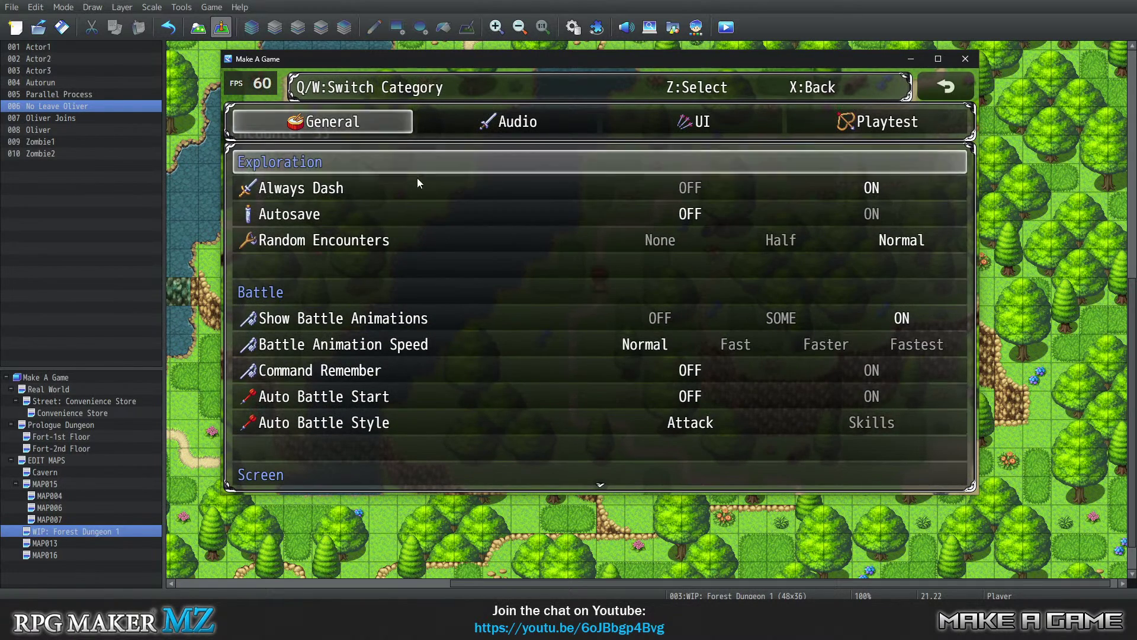
{"action": "scroll", "coordinate": [460, 296], "scroll_direction": "down", "scroll_amount": 2}
{"action": "scroll", "coordinate": [455, 332], "scroll_direction": "down", "scroll_amount": 2}
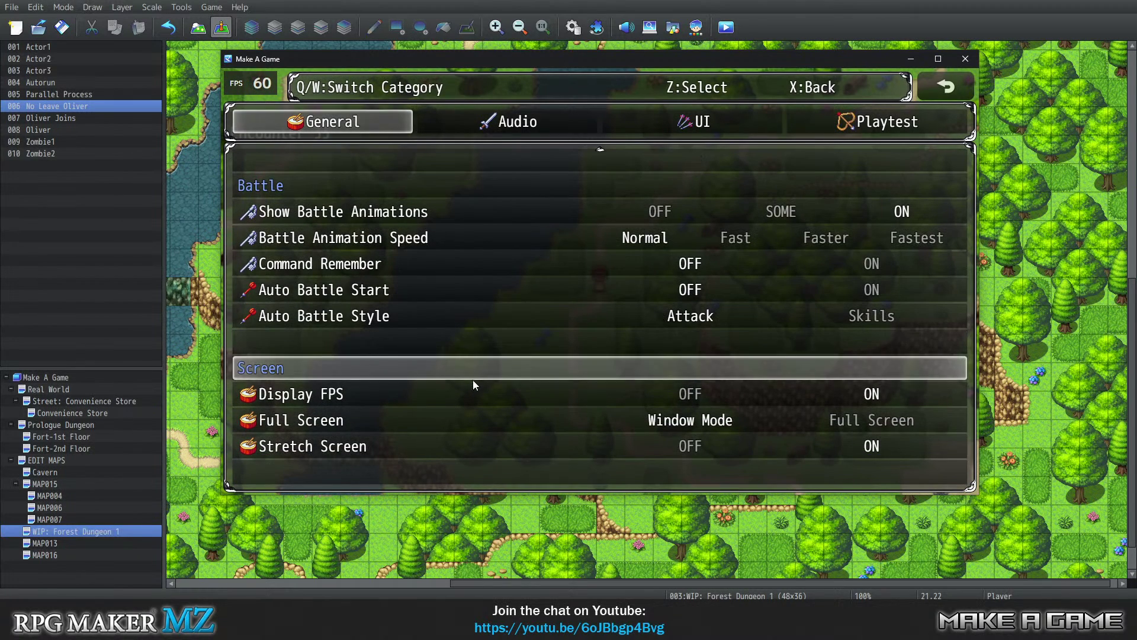
{"action": "scroll", "coordinate": [482, 379], "scroll_direction": "up", "scroll_amount": 4}
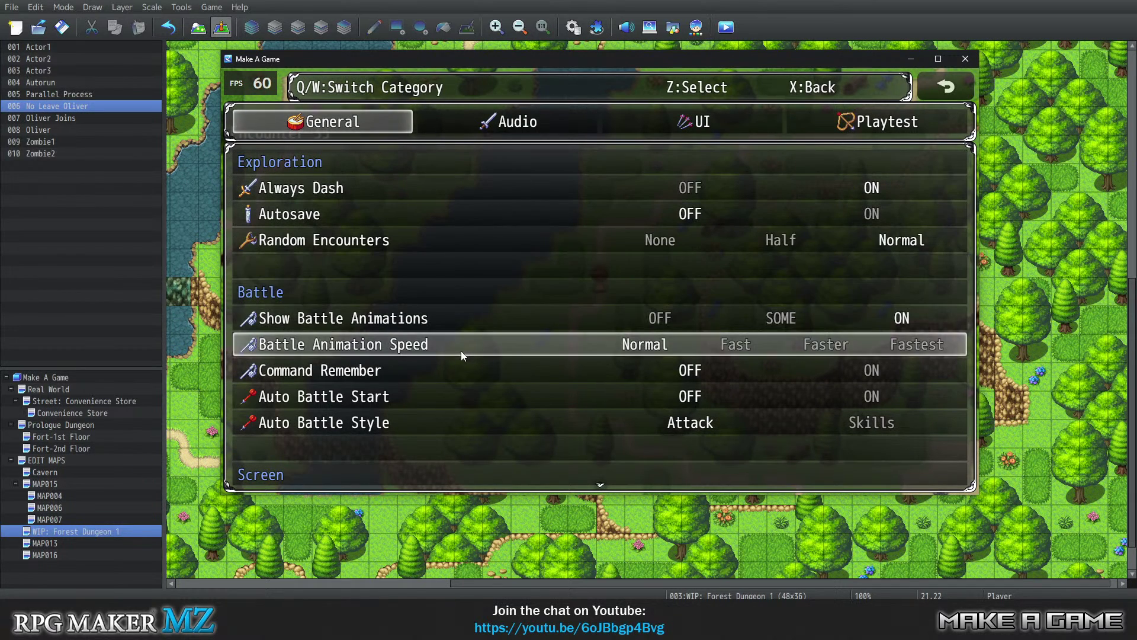
{"action": "scroll", "coordinate": [461, 351], "scroll_direction": "down", "scroll_amount": 2}
{"action": "scroll", "coordinate": [546, 353], "scroll_direction": "up", "scroll_amount": 3}
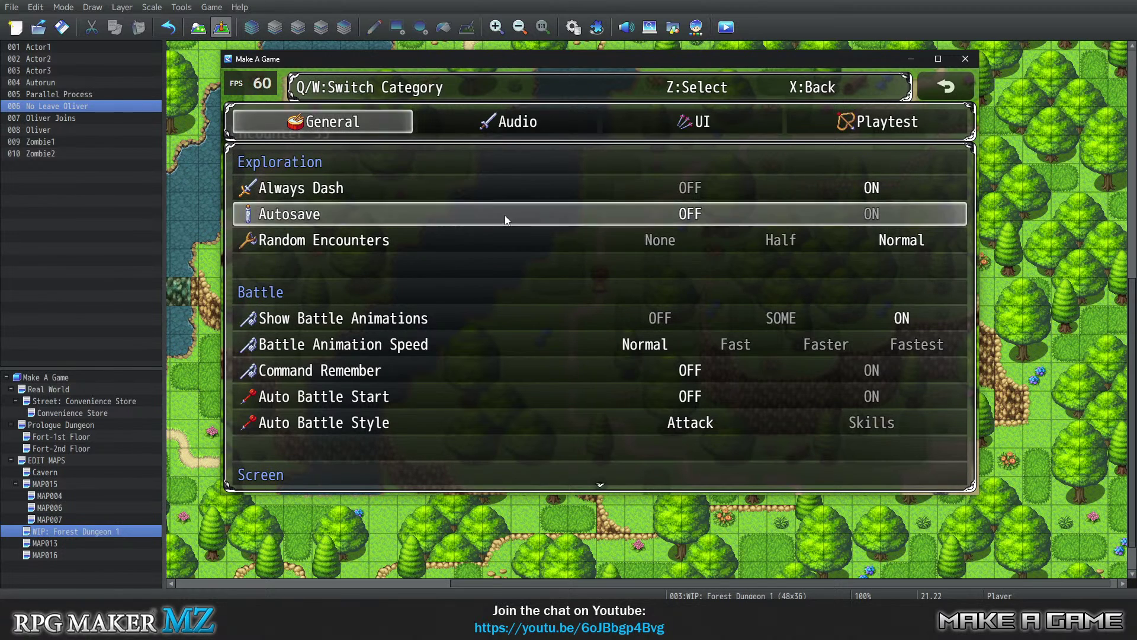
{"action": "scroll", "coordinate": [509, 318], "scroll_direction": "down", "scroll_amount": 4}
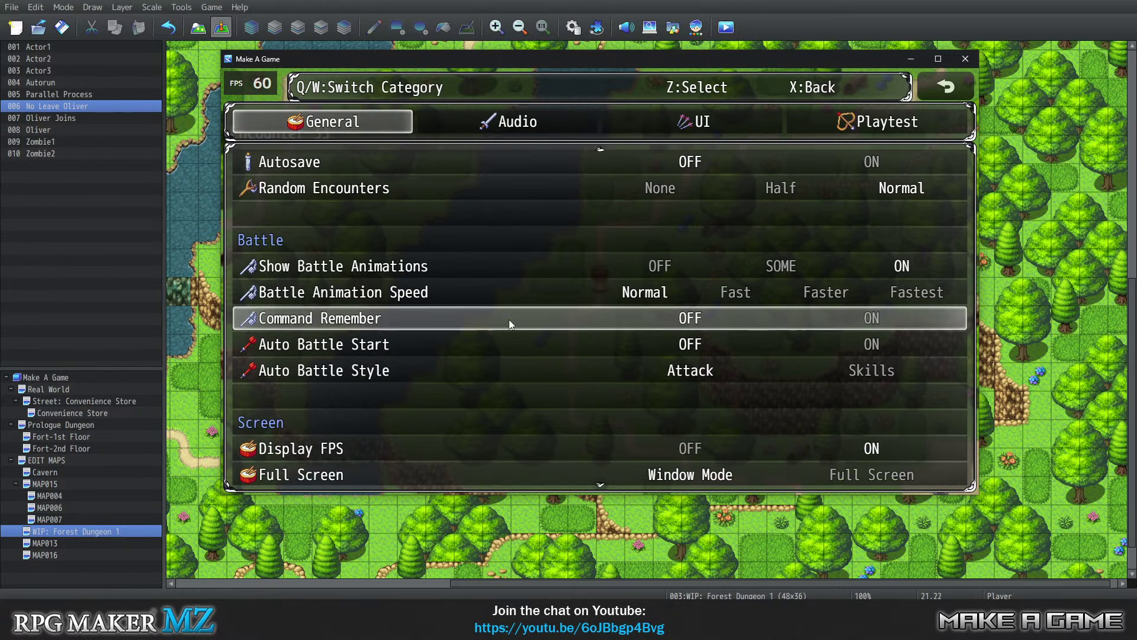
{"action": "scroll", "coordinate": [509, 315], "scroll_direction": "up", "scroll_amount": 2}
{"action": "scroll", "coordinate": [517, 302], "scroll_direction": "down", "scroll_amount": 1}
{"action": "scroll", "coordinate": [517, 302], "scroll_direction": "down", "scroll_amount": 1}
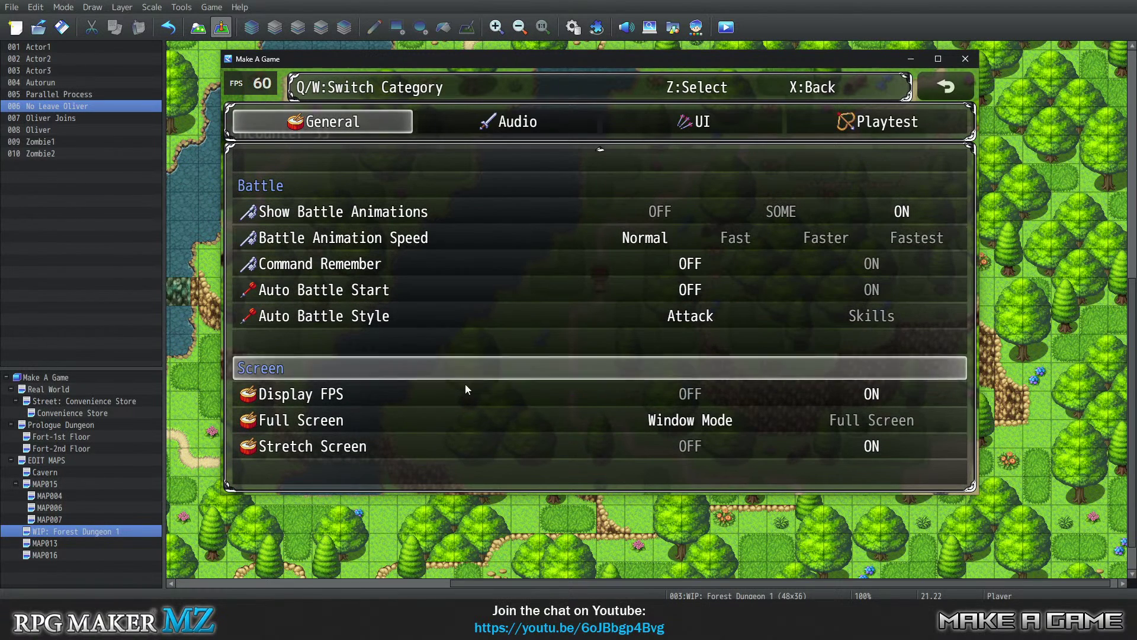
{"action": "scroll", "coordinate": [566, 356], "scroll_direction": "up", "scroll_amount": 4}
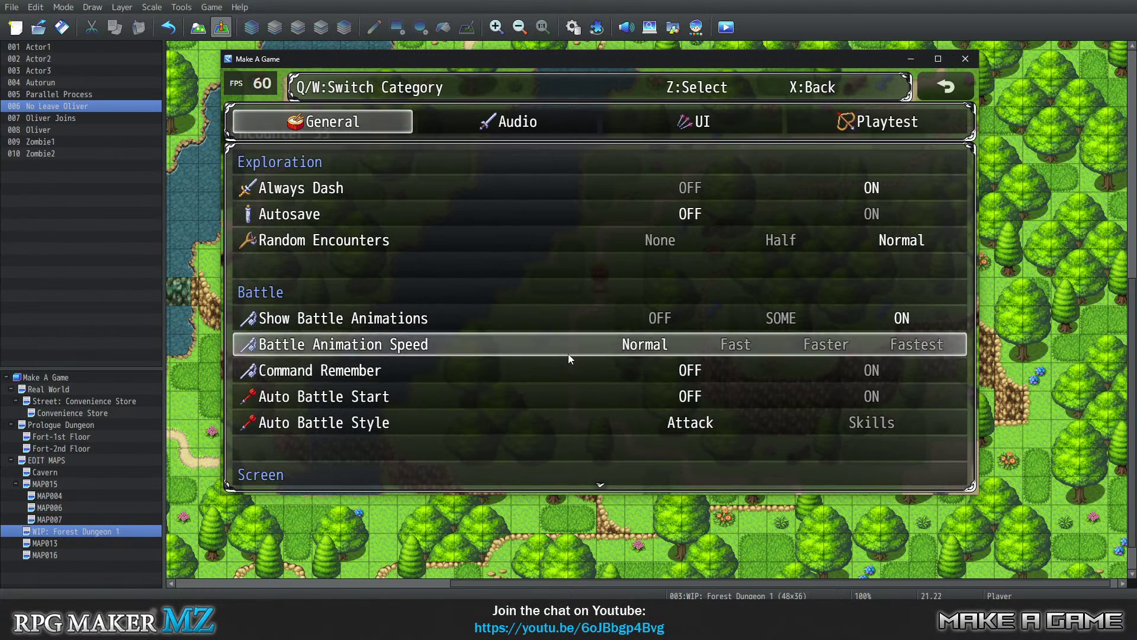
Examine the Audio, UI and Playtest categories of the in-game Options, and return to the main menu.
{"action": "left_click", "coordinate": [562, 121]}
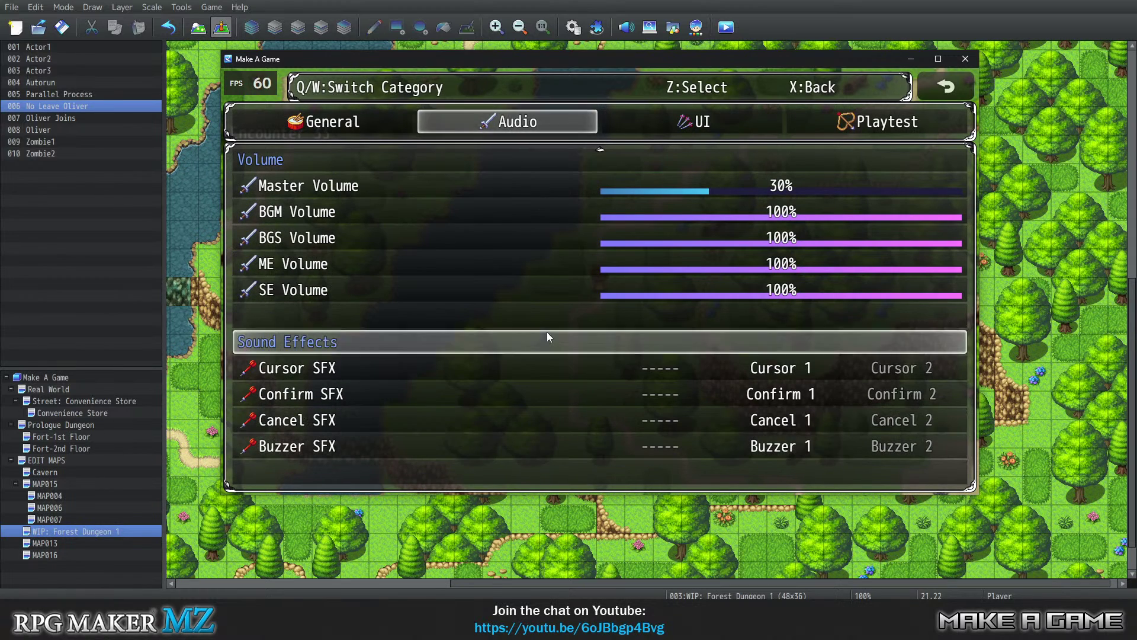
{"action": "key", "text": "w"}
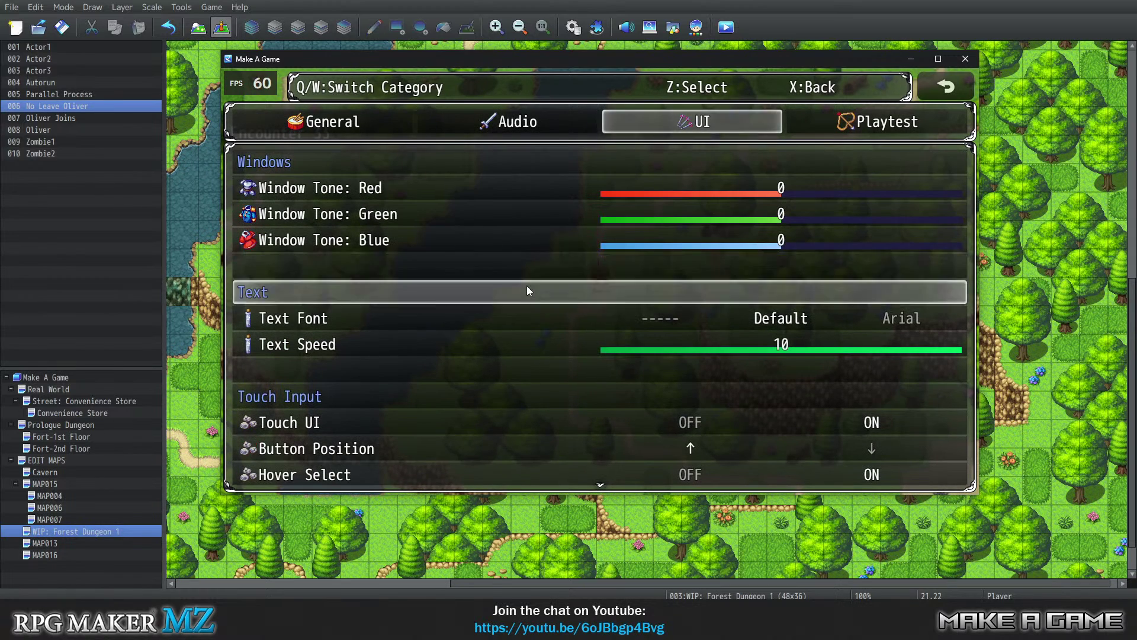
{"action": "scroll", "coordinate": [542, 278], "scroll_direction": "down", "scroll_amount": 4}
{"action": "left_click", "coordinate": [886, 127]}
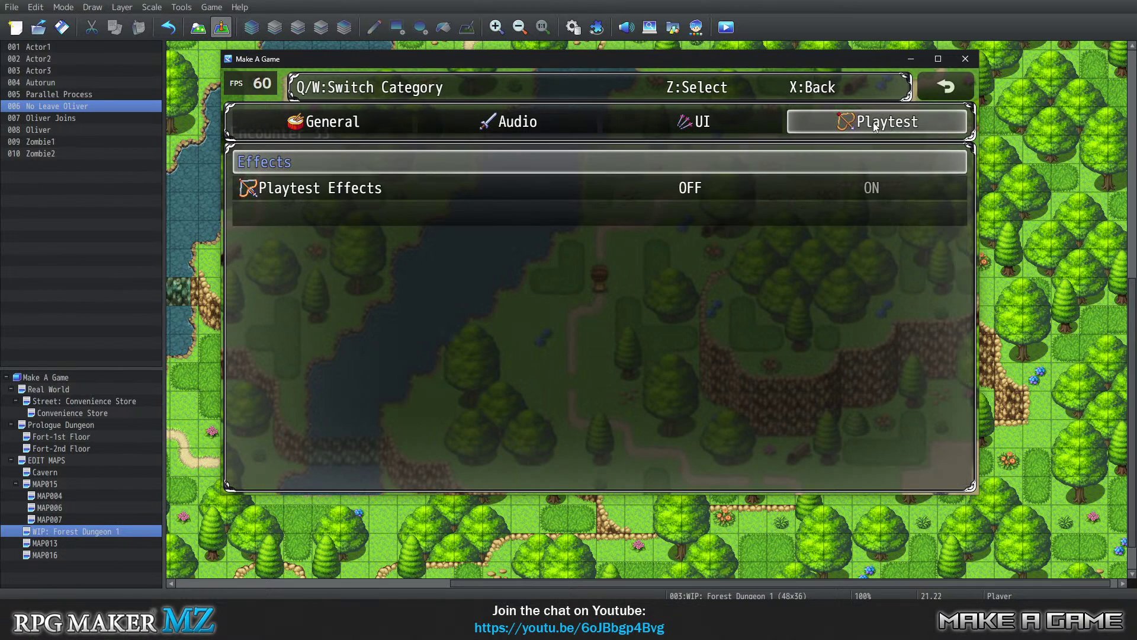
{"action": "left_click", "coordinate": [740, 122]}
{"action": "key", "text": "q"}
{"action": "key", "text": "q"}
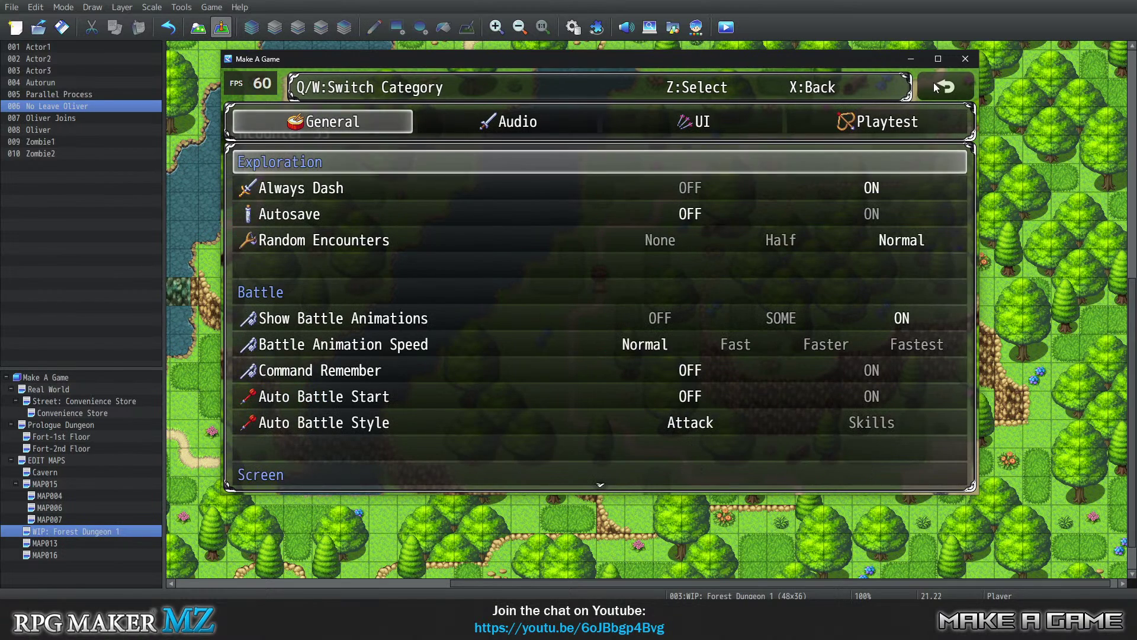
{"action": "key", "text": "Escape"}
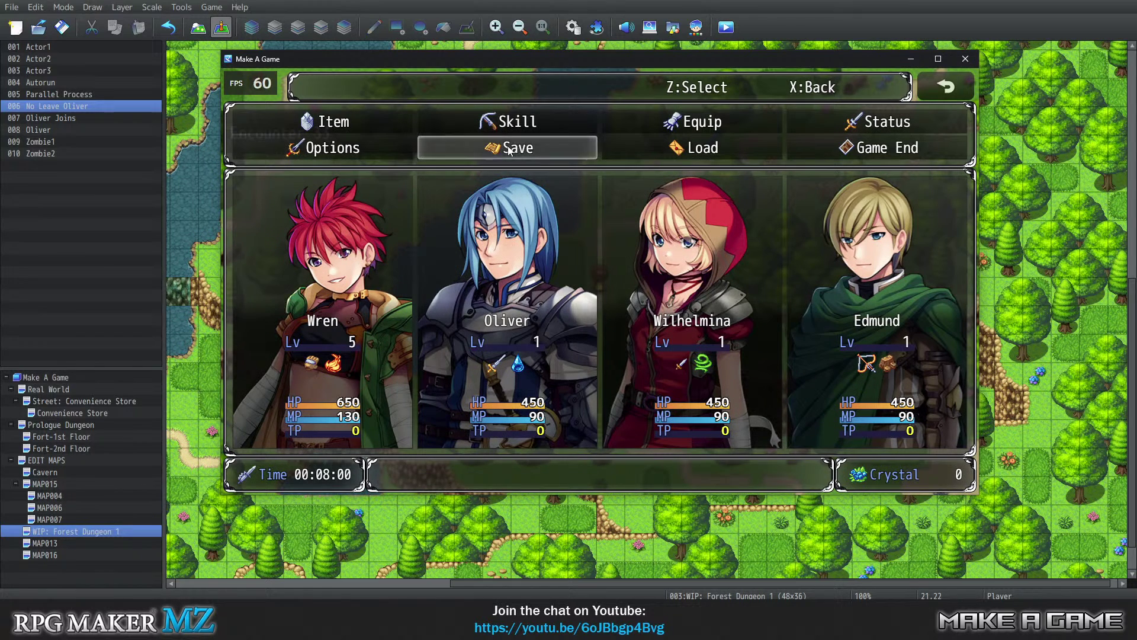
Check the in-game Save and Load screens, returning to the main menu from each.
{"action": "left_click", "coordinate": [535, 155]}
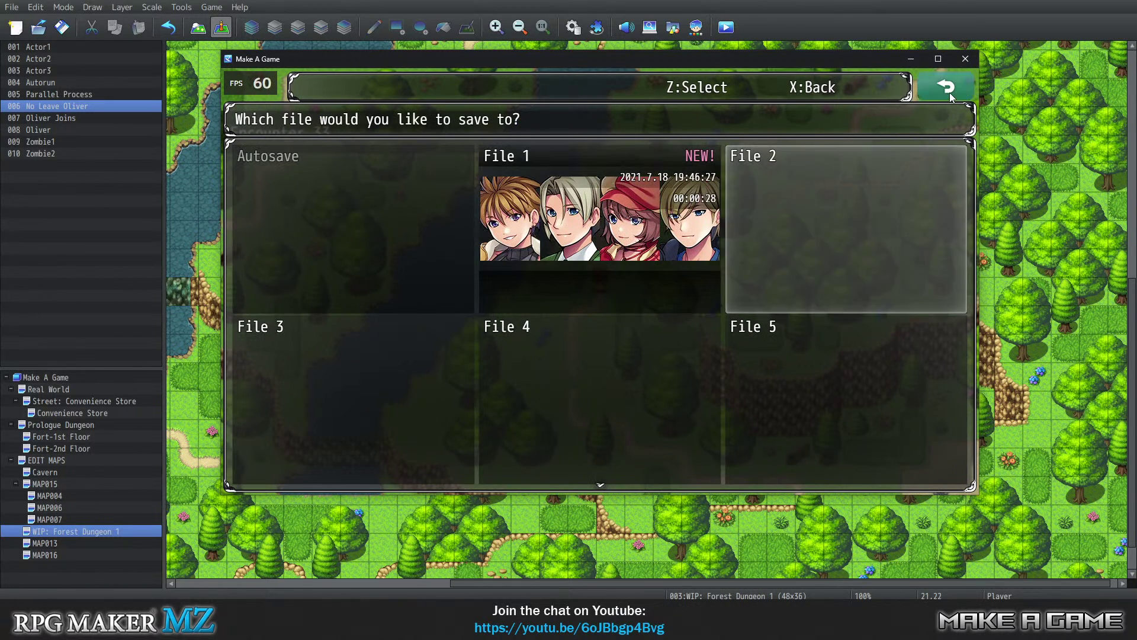
{"action": "left_click", "coordinate": [945, 85]}
{"action": "left_click", "coordinate": [634, 147]}
{"action": "left_click", "coordinate": [946, 86]}
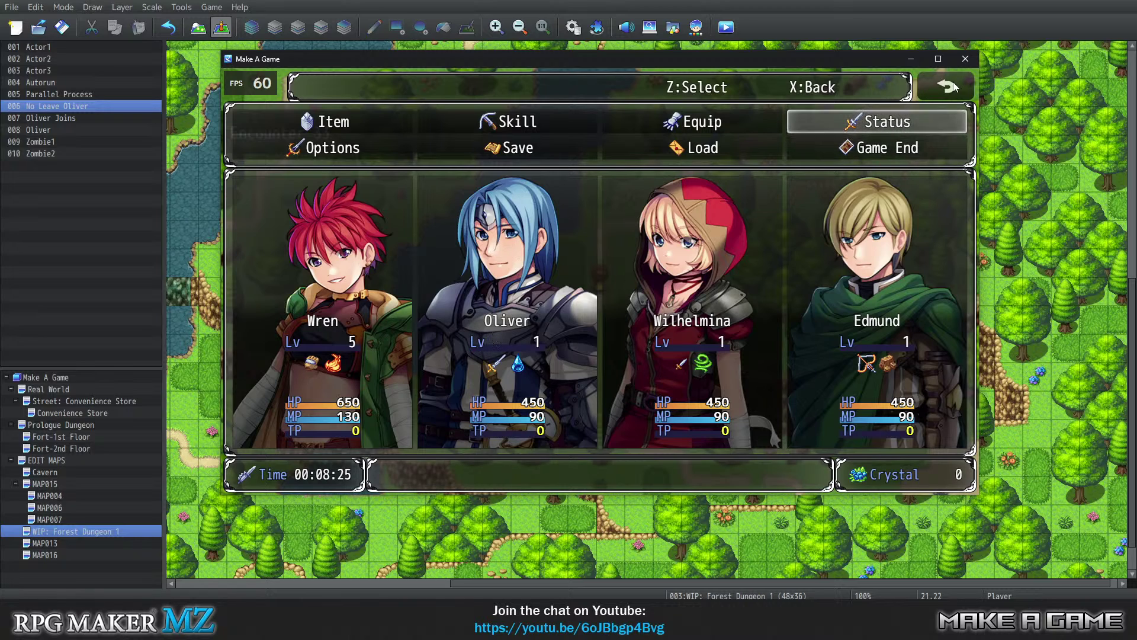
Return to the forest map, check the main menu once more, and close the playtest window.
{"action": "key", "text": "Right"}
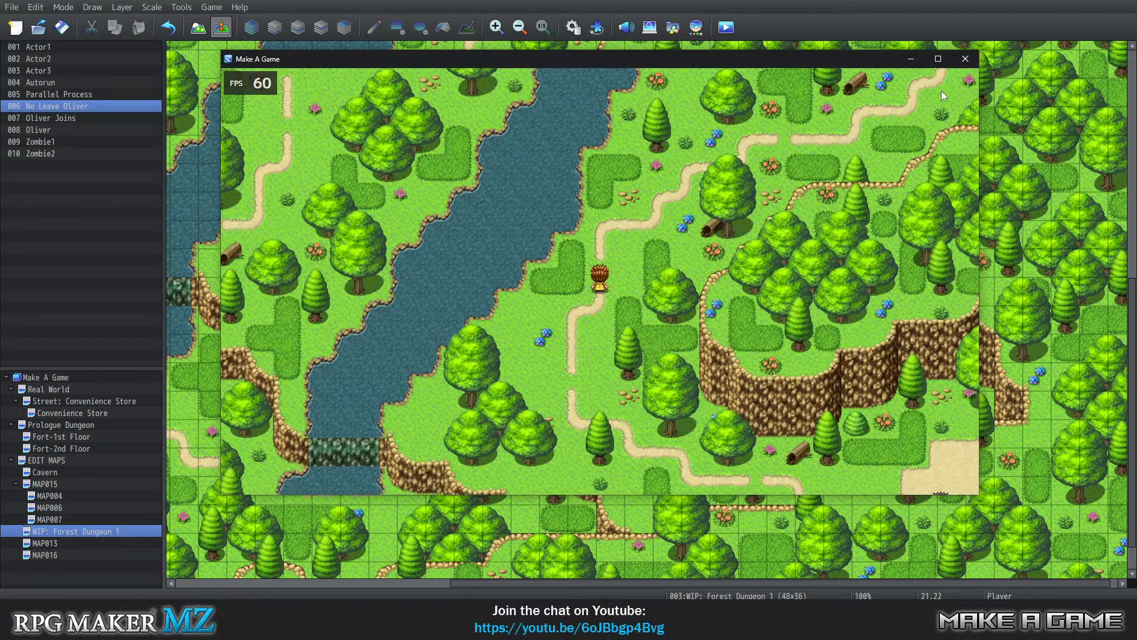
{"action": "left_click", "coordinate": [942, 89]}
{"action": "left_click", "coordinate": [959, 86]}
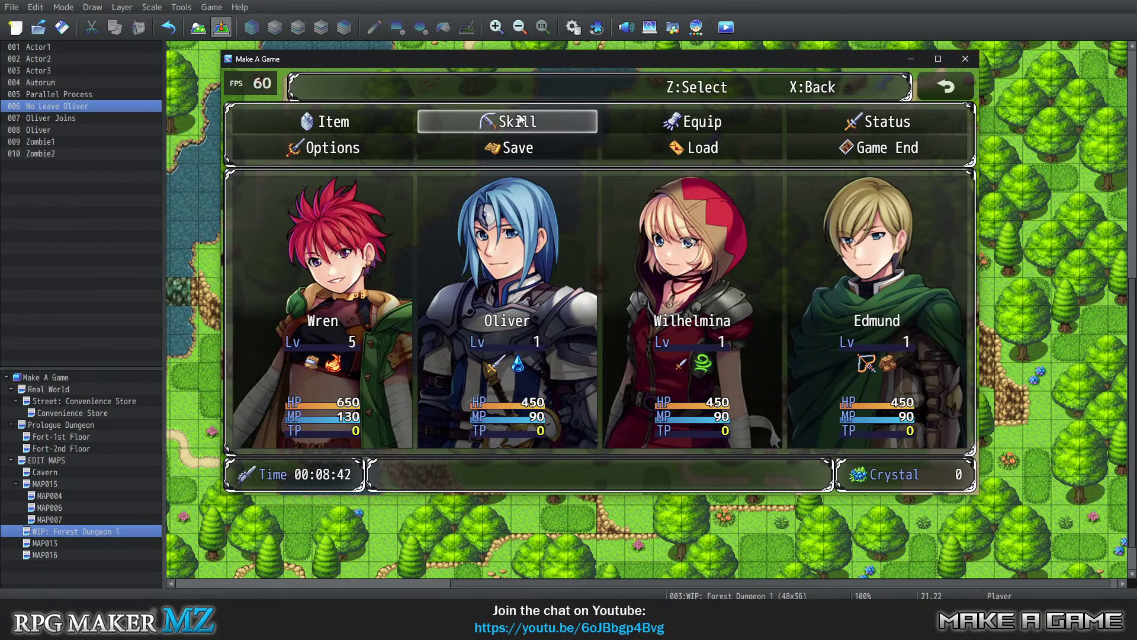
{"action": "left_click", "coordinate": [964, 59]}
Open the Command Style Settings of the VisuMZ_1_MainMenuCore plugin from the Plugin Manager.
{"action": "left_click", "coordinate": [211, 7]}
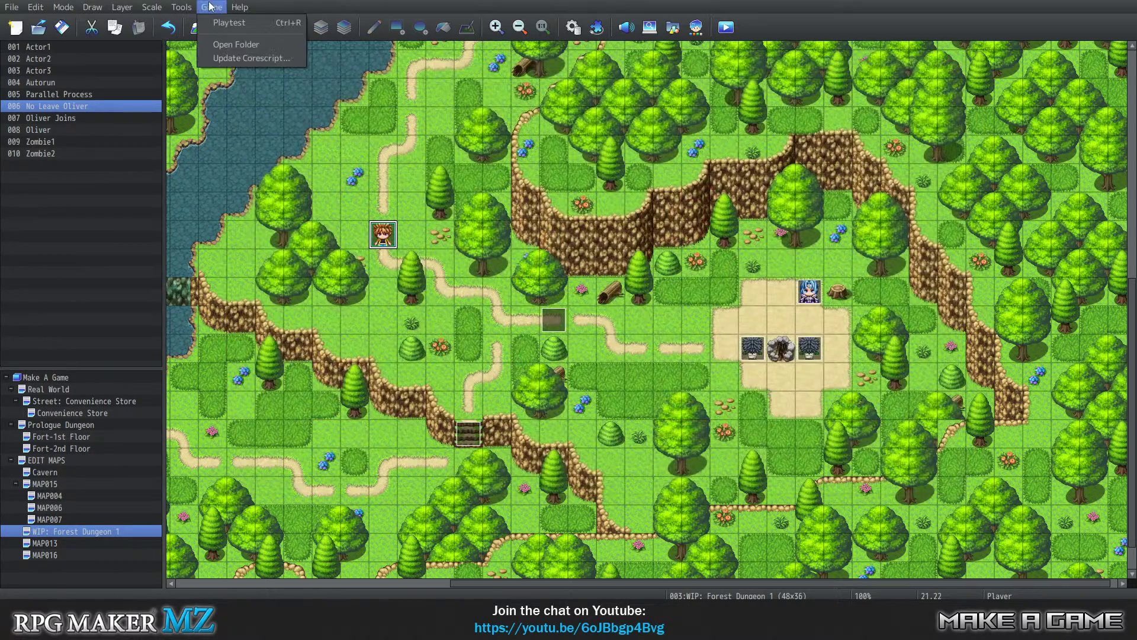
{"action": "left_click", "coordinate": [210, 7]}
{"action": "left_click", "coordinate": [181, 7]}
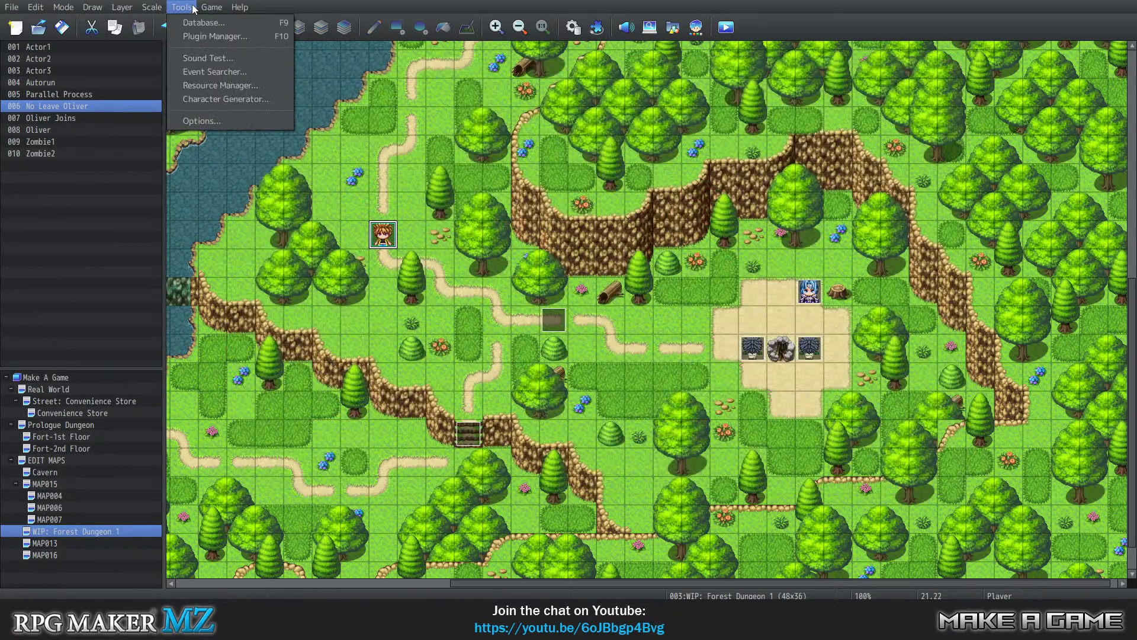
{"action": "left_click", "coordinate": [208, 37]}
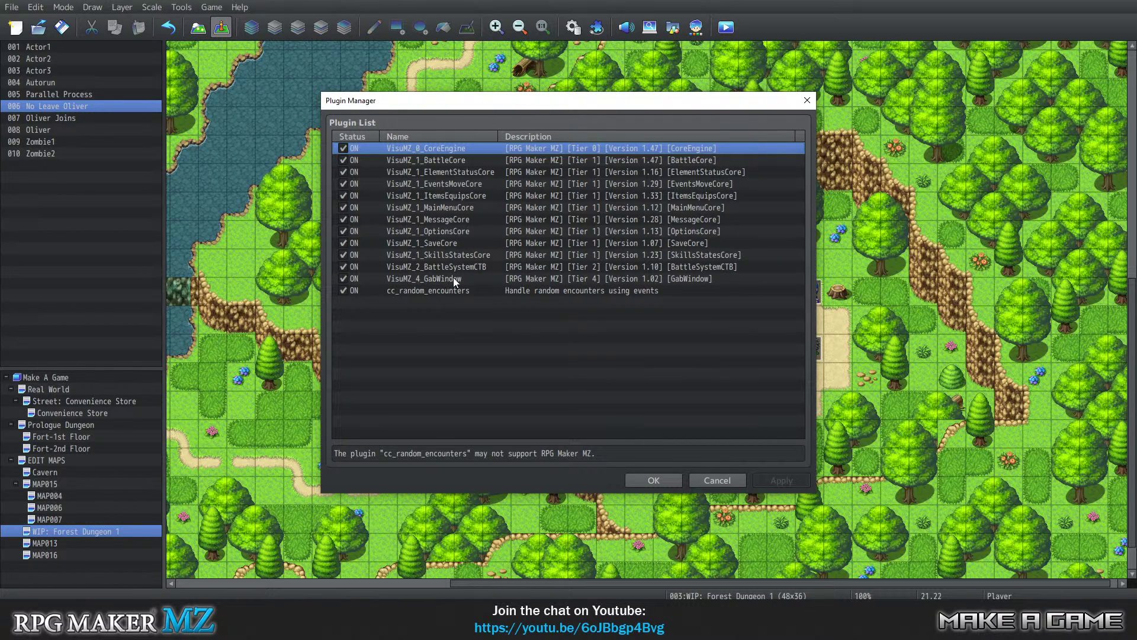
{"action": "left_click", "coordinate": [456, 208]}
{"action": "double_click", "coordinate": [456, 209]}
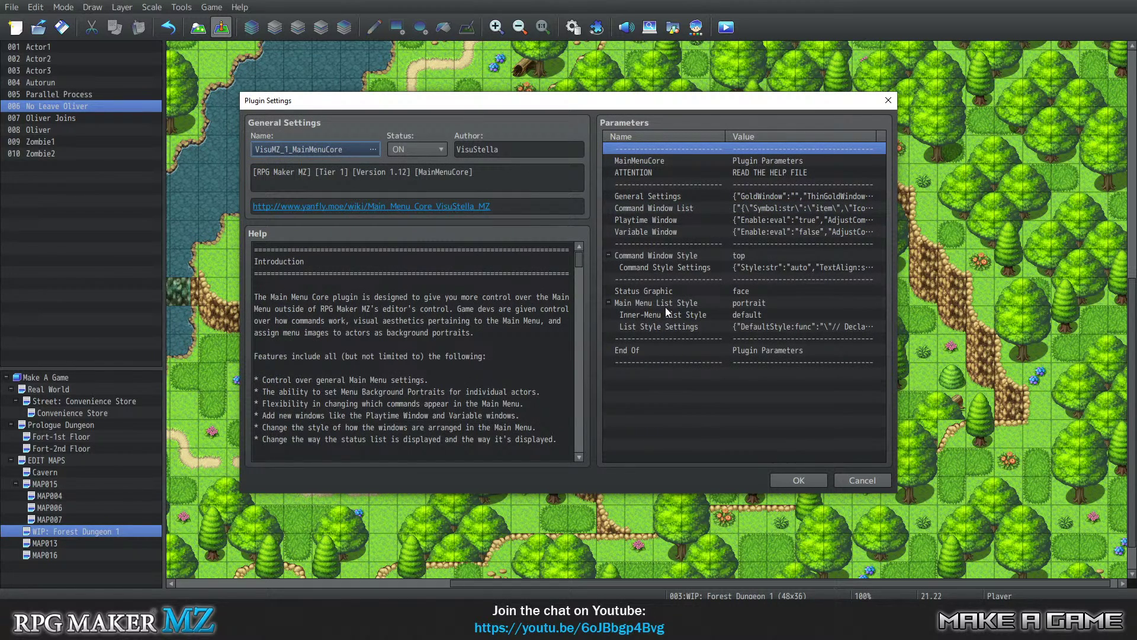
{"action": "left_click_drag", "start_coordinate": [668, 328], "coordinate": [667, 269]}
{"action": "double_click", "coordinate": [667, 269]}
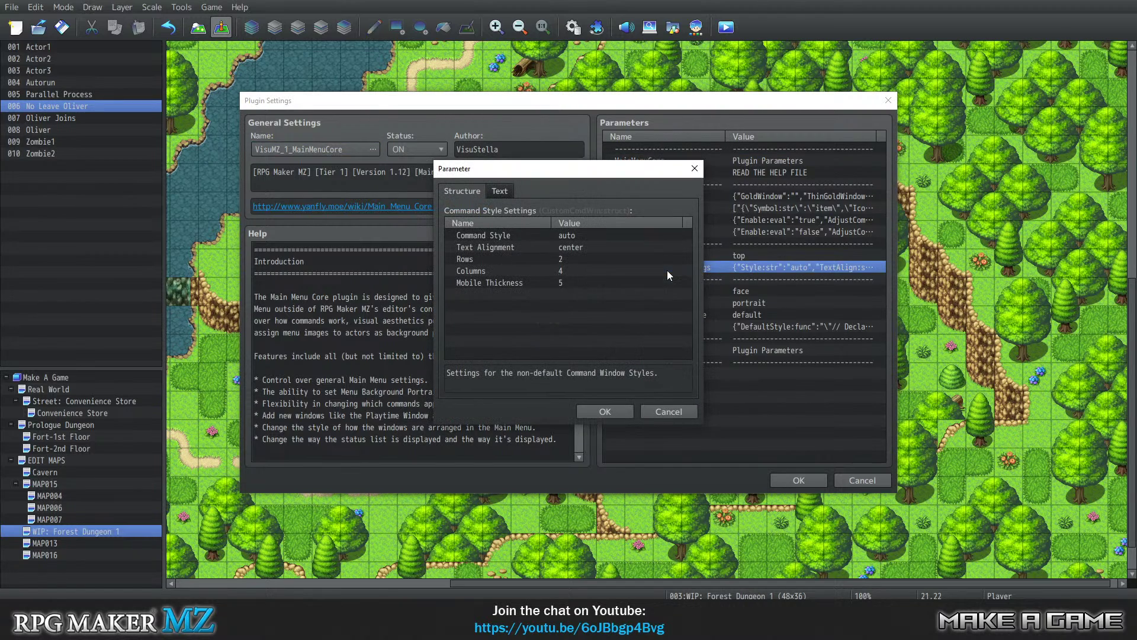
Close the Command Style Settings without changes and select the Playtime Window parameter of MainMenuCore.
{"action": "left_click", "coordinate": [694, 169]}
{"action": "left_click", "coordinate": [666, 251]}
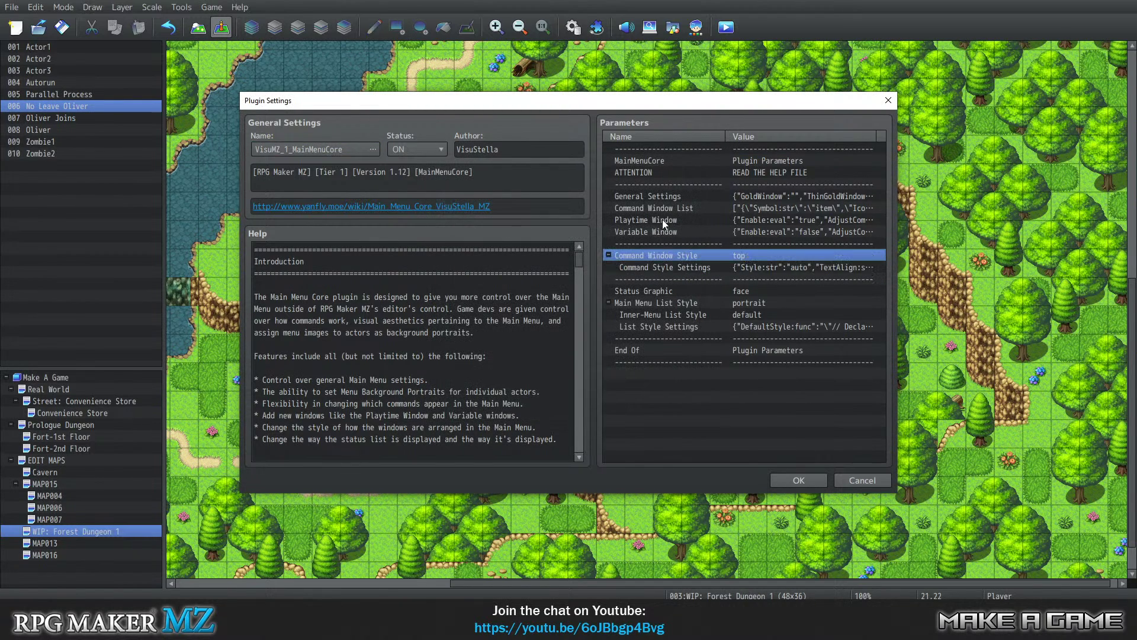
{"action": "left_click", "coordinate": [662, 220]}
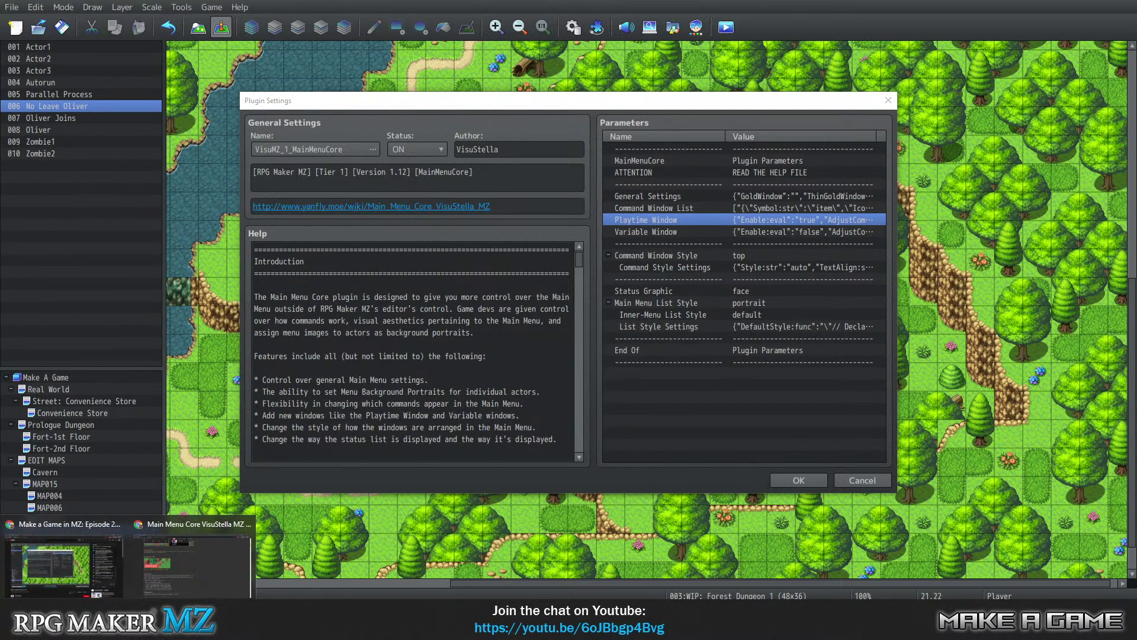
Switch to the browser and examine the Main Menu Core wiki page from its introduction through the General Settings and Command Window List parameters.
{"action": "left_click", "coordinate": [190, 577]}
{"action": "scroll", "coordinate": [770, 267], "scroll_direction": "up", "scroll_amount": 10}
{"action": "scroll", "coordinate": [776, 296], "scroll_direction": "up", "scroll_amount": 4}
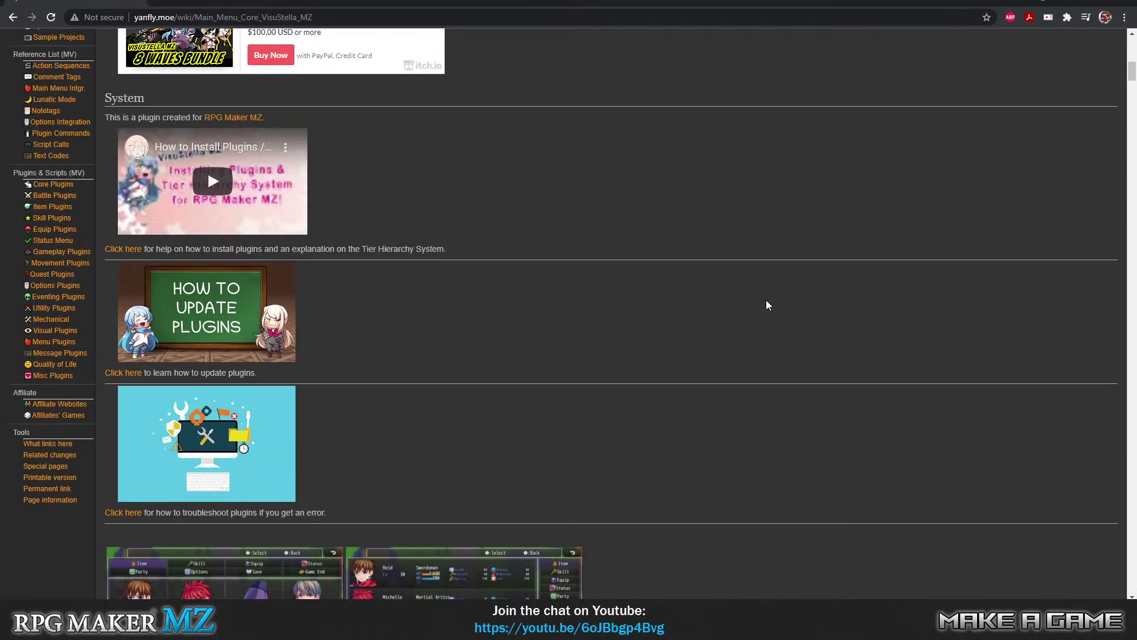
{"action": "scroll", "coordinate": [746, 305], "scroll_direction": "down", "scroll_amount": 9}
{"action": "scroll", "coordinate": [735, 305], "scroll_direction": "down", "scroll_amount": 5}
{"action": "scroll", "coordinate": [717, 305], "scroll_direction": "down", "scroll_amount": 7}
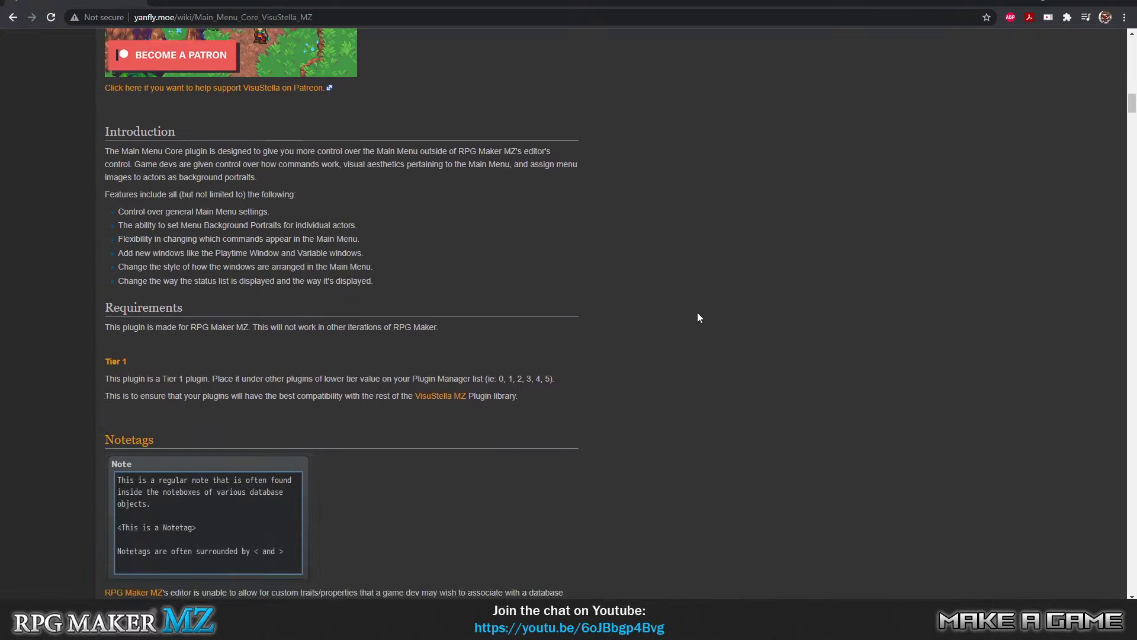
{"action": "scroll", "coordinate": [525, 253], "scroll_direction": "down", "scroll_amount": 20}
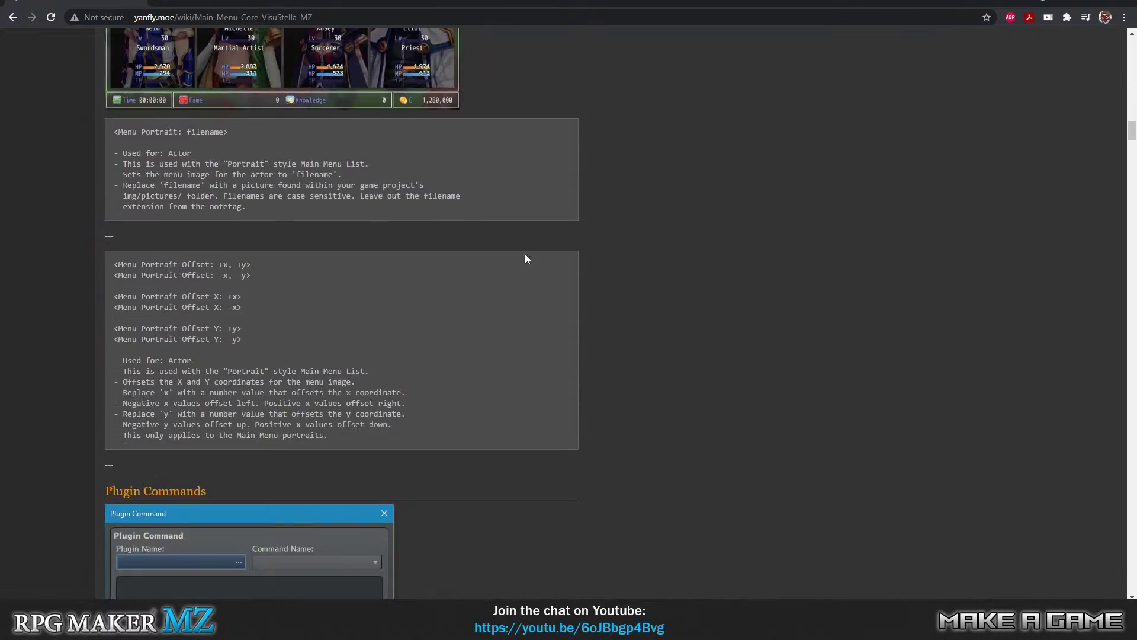
{"action": "scroll", "coordinate": [533, 278], "scroll_direction": "down", "scroll_amount": 15}
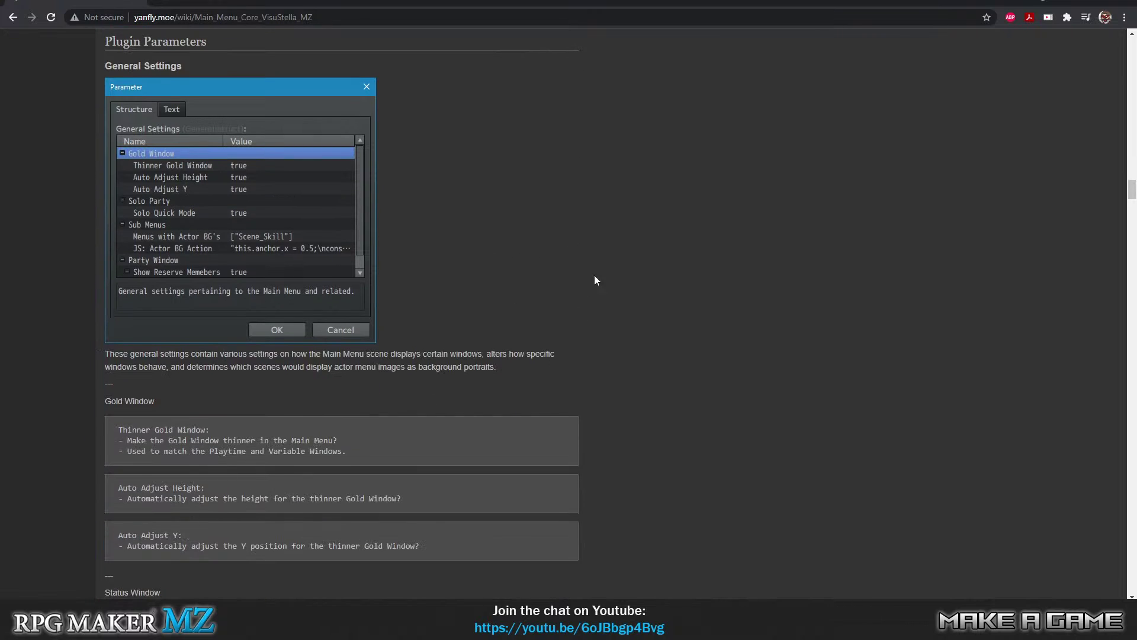
{"action": "scroll", "coordinate": [596, 280], "scroll_direction": "down", "scroll_amount": 4}
{"action": "scroll", "coordinate": [695, 276], "scroll_direction": "down", "scroll_amount": 3}
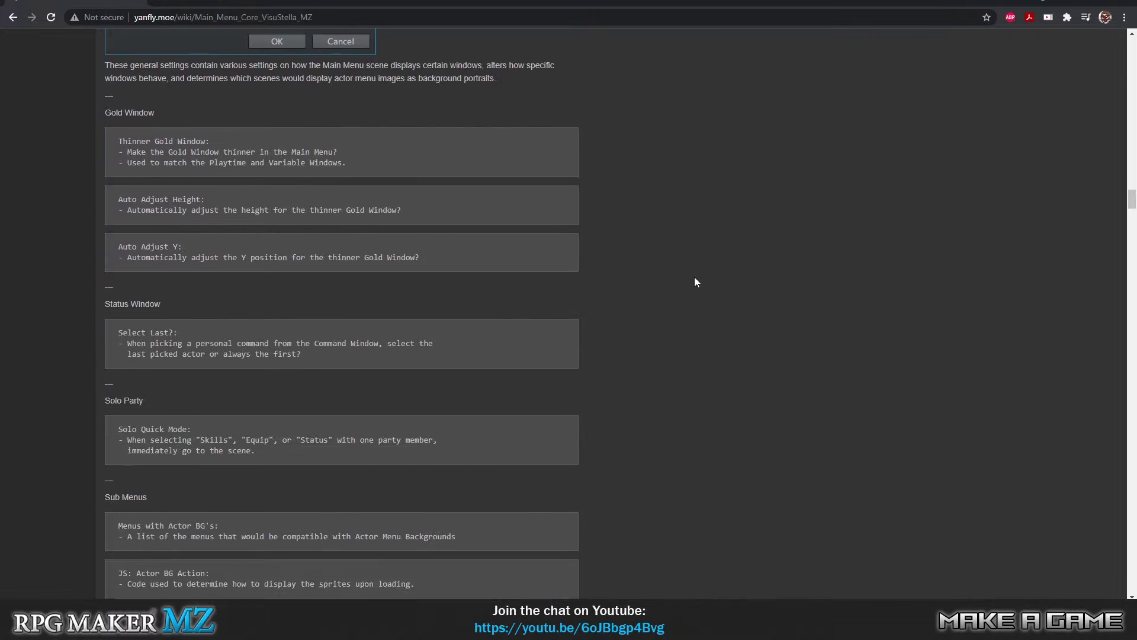
{"action": "scroll", "coordinate": [646, 265], "scroll_direction": "down", "scroll_amount": 3}
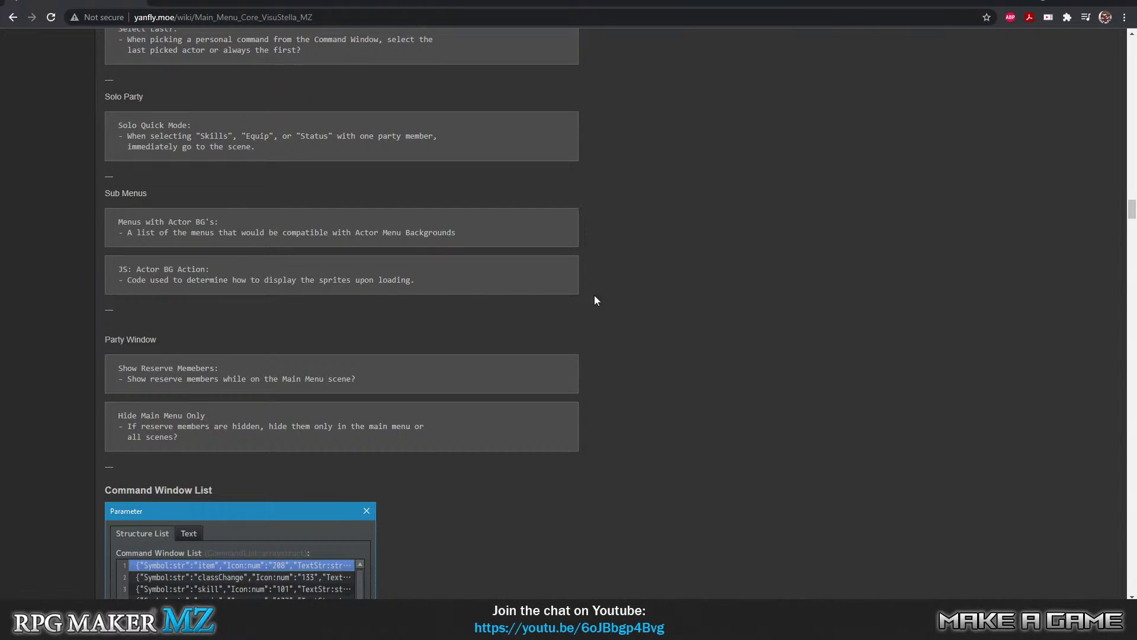
{"action": "scroll", "coordinate": [622, 278], "scroll_direction": "down", "scroll_amount": 1}
{"action": "scroll", "coordinate": [533, 296], "scroll_direction": "down", "scroll_amount": 8}
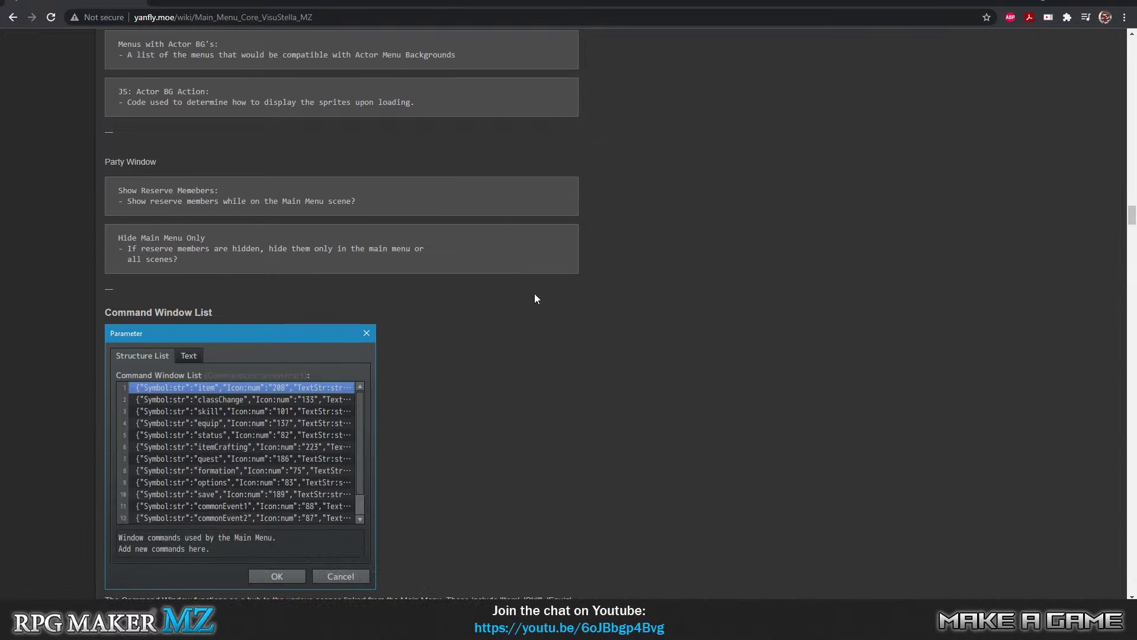
{"action": "scroll", "coordinate": [650, 300], "scroll_direction": "down", "scroll_amount": 10}
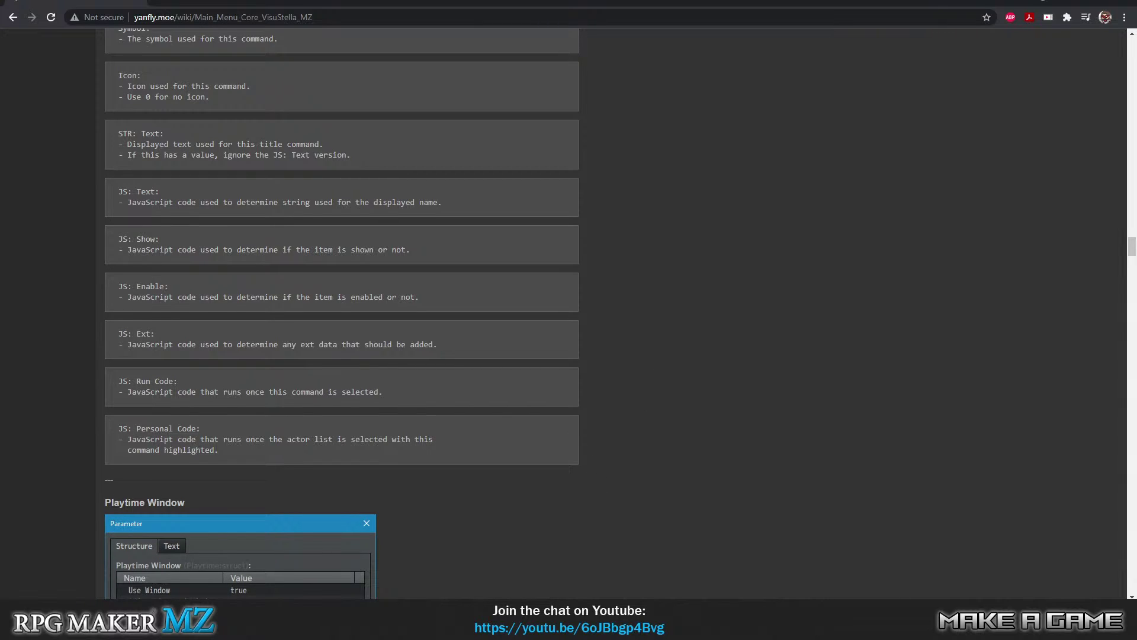
Switch back to RPG Maker MZ, cancel the MainMenuCore settings, and open the settings of the VisuMZ_1_ElementStatusCore plugin.
{"action": "key", "text": "alt+Tab"}
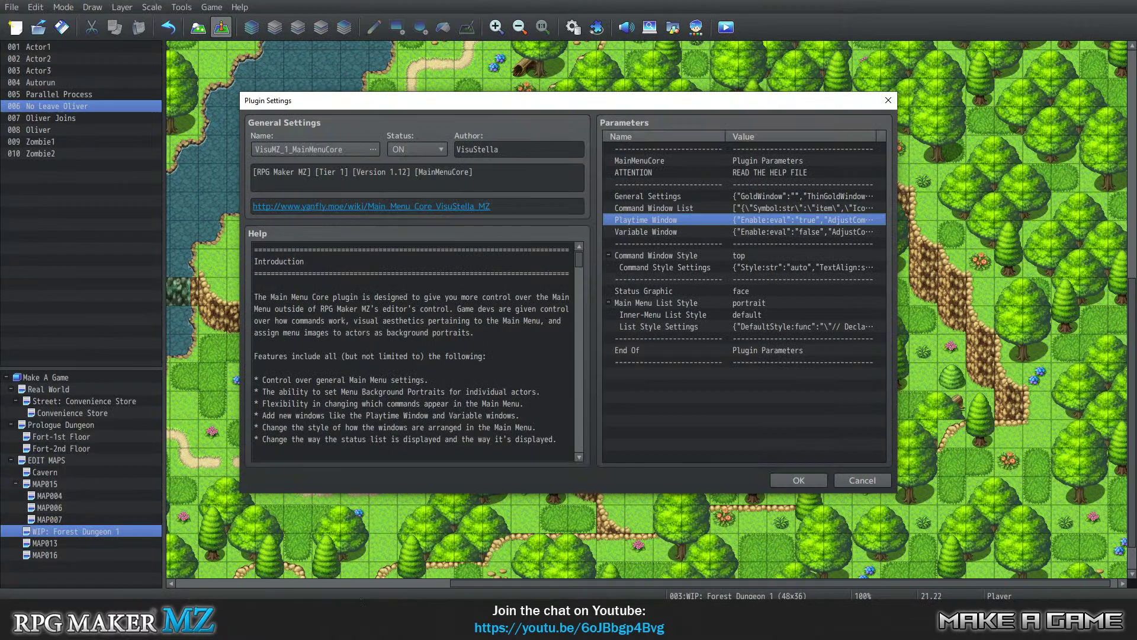
{"action": "left_click", "coordinate": [856, 481]}
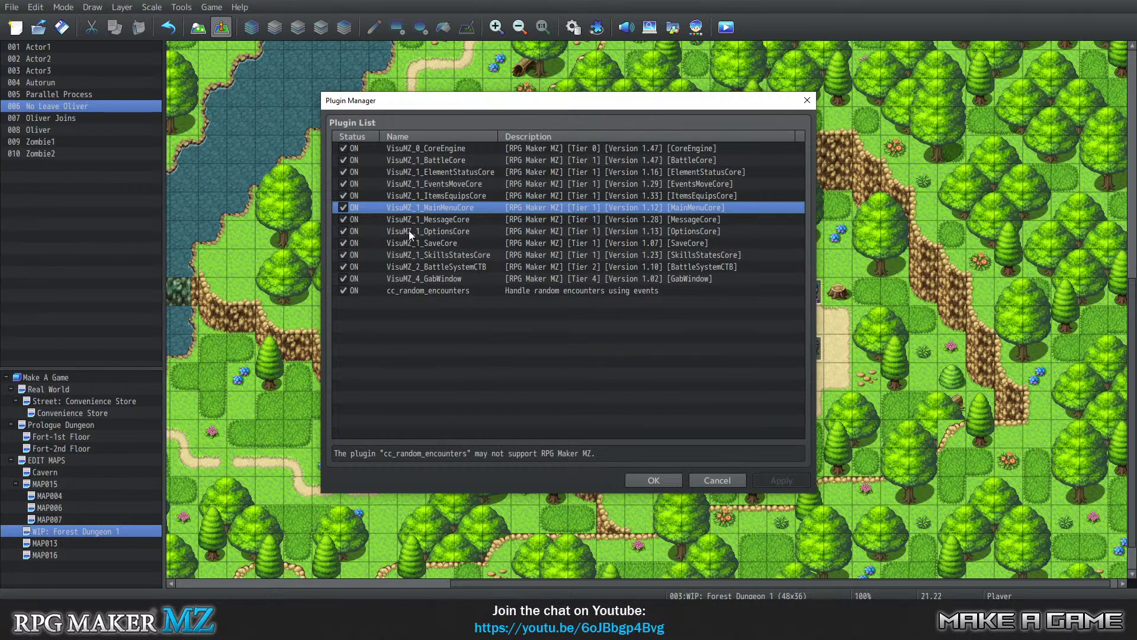
{"action": "left_click_drag", "start_coordinate": [423, 256], "coordinate": [428, 194]}
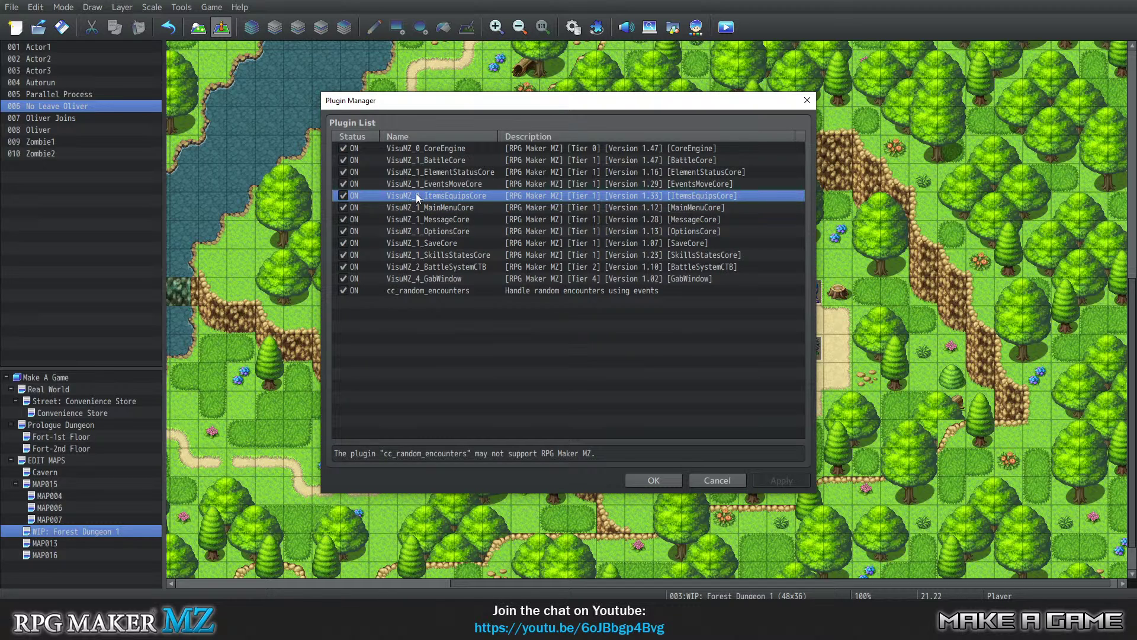
{"action": "left_click_drag", "start_coordinate": [416, 196], "coordinate": [435, 173]}
{"action": "double_click", "coordinate": [436, 173]}
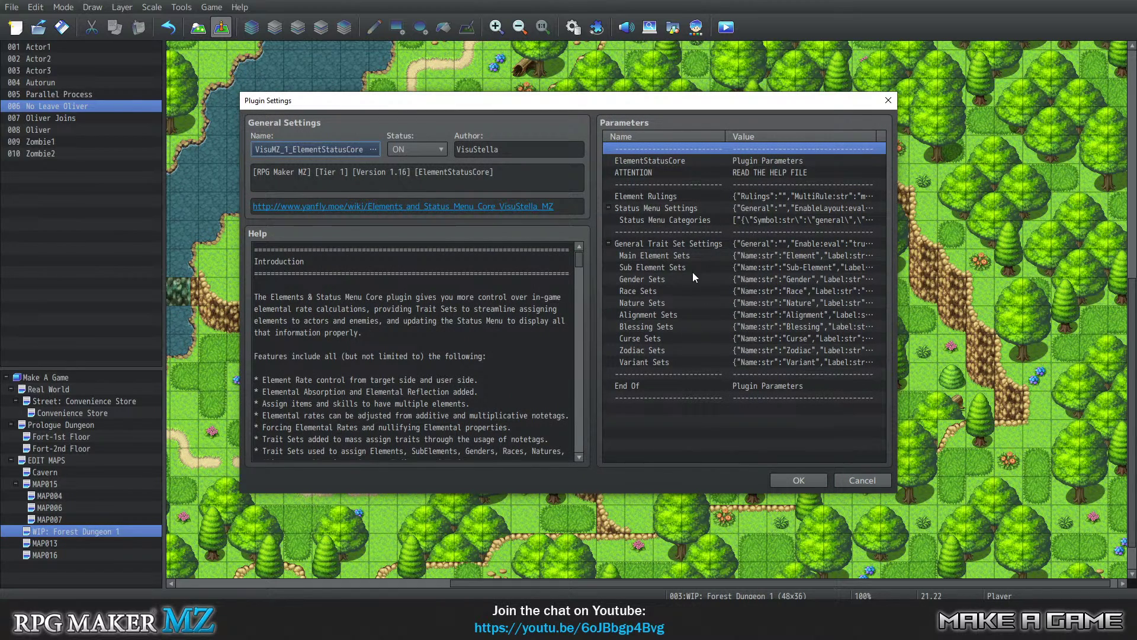
Check the Status Menu Categories parameter of ElementStatusCore and close it without changes.
{"action": "left_click", "coordinate": [674, 243]}
{"action": "left_click", "coordinate": [668, 209]}
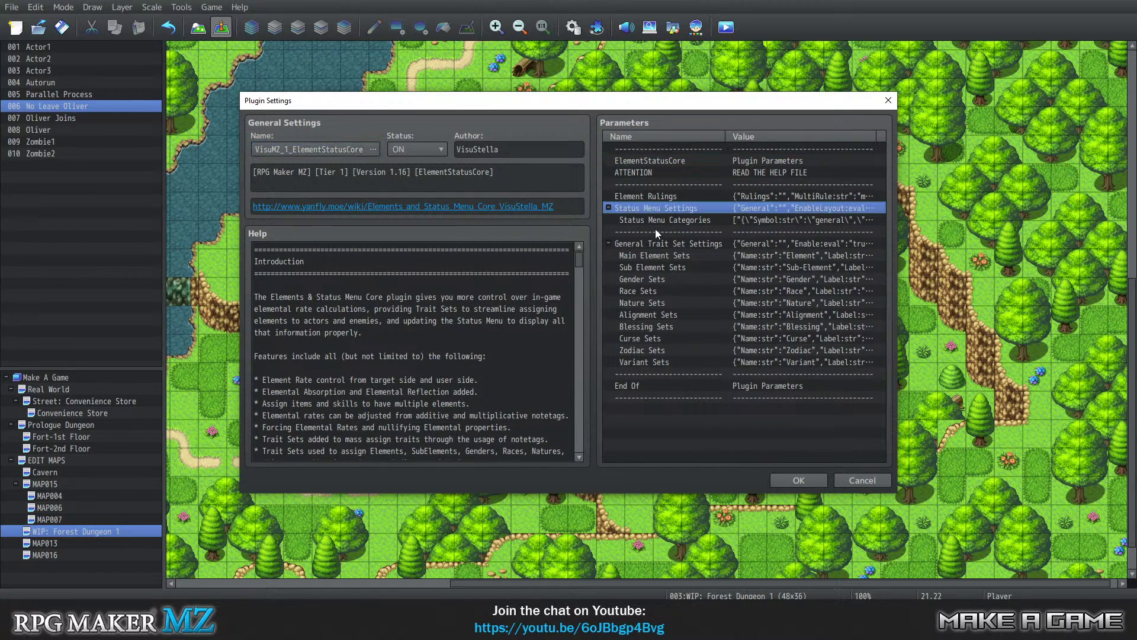
{"action": "left_click", "coordinate": [648, 201]}
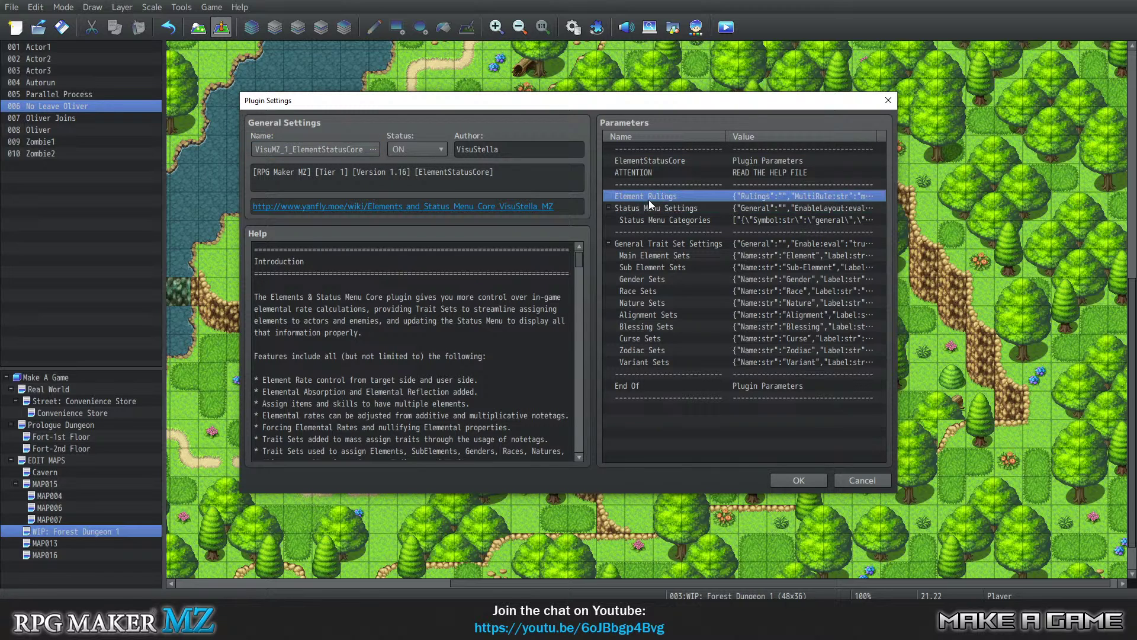
{"action": "left_click", "coordinate": [656, 211]}
{"action": "double_click", "coordinate": [652, 219]}
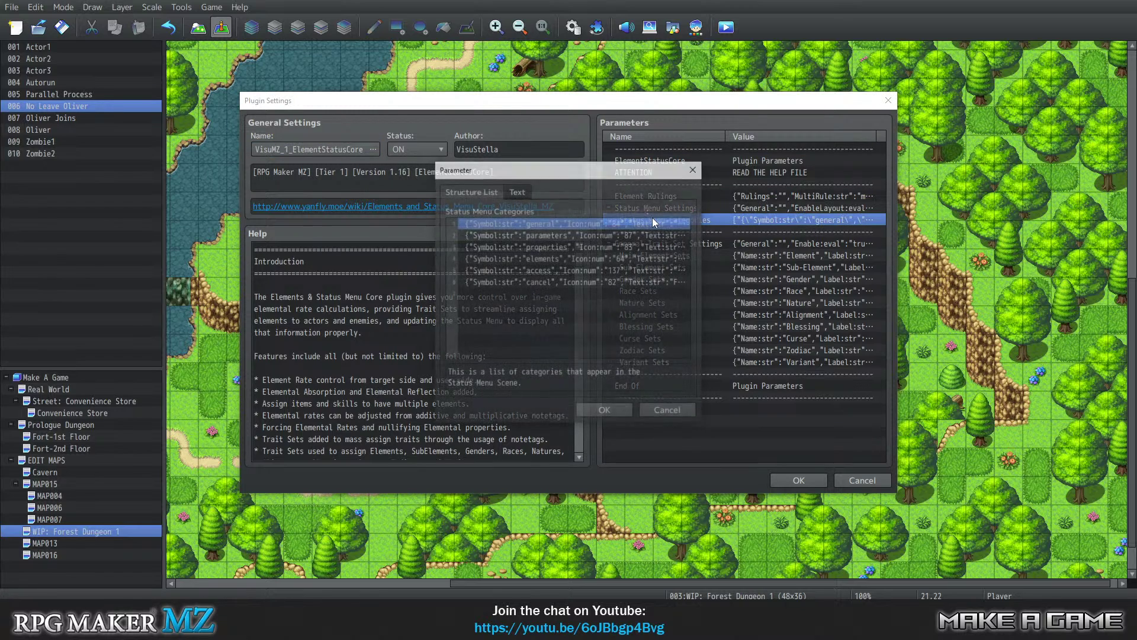
{"action": "left_click", "coordinate": [668, 411]}
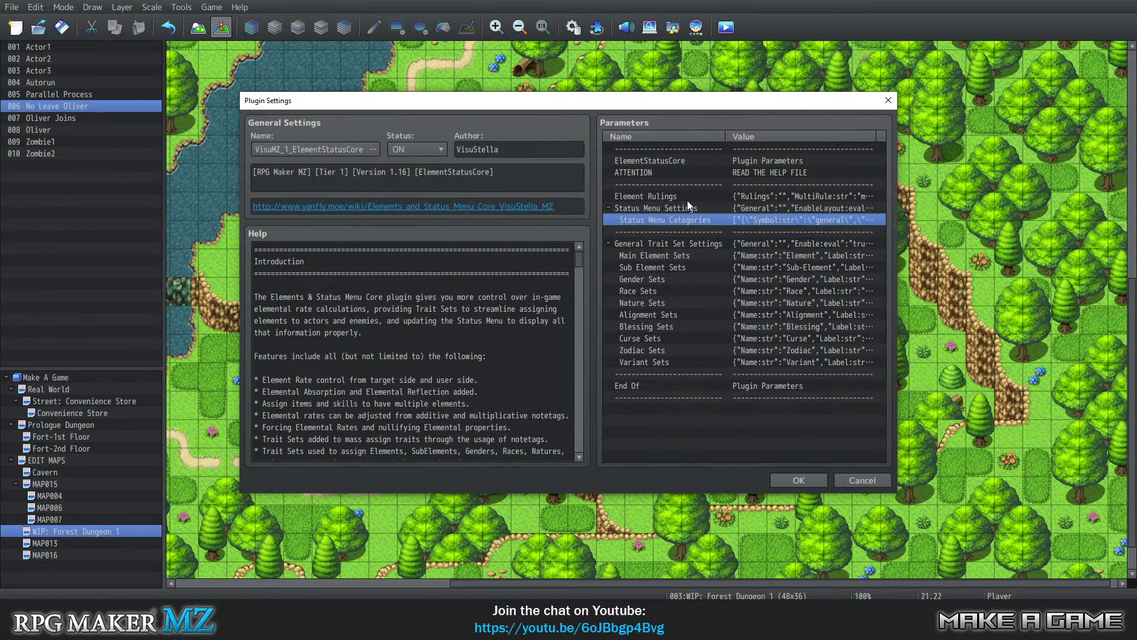
Examine the layout, category window, displayed parameters, elements and vocabulary in the Status Menu Settings, and close them without changes.
{"action": "double_click", "coordinate": [668, 209]}
{"action": "scroll", "coordinate": [631, 276], "scroll_direction": "down", "scroll_amount": 5}
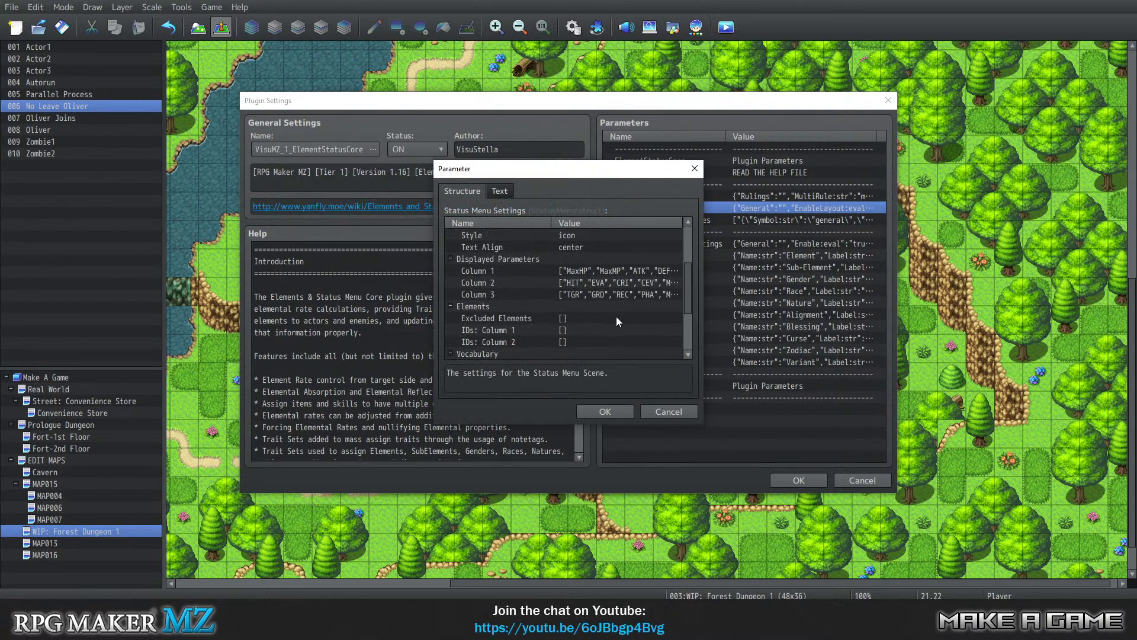
{"action": "scroll", "coordinate": [615, 315], "scroll_direction": "down", "scroll_amount": 5}
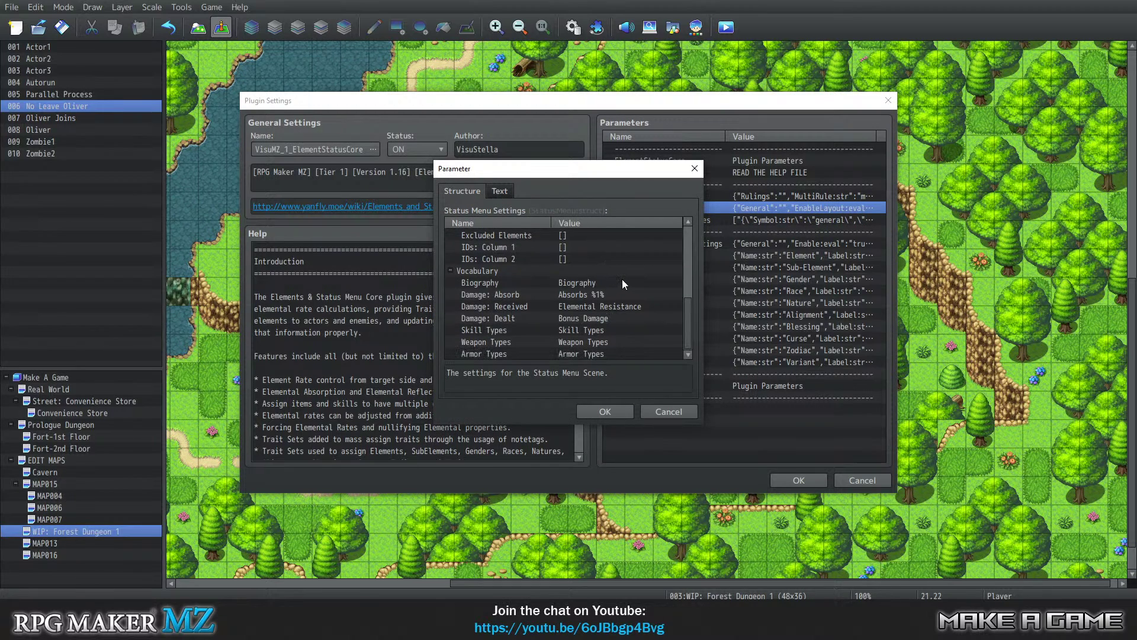
{"action": "scroll", "coordinate": [623, 287], "scroll_direction": "up", "scroll_amount": 10}
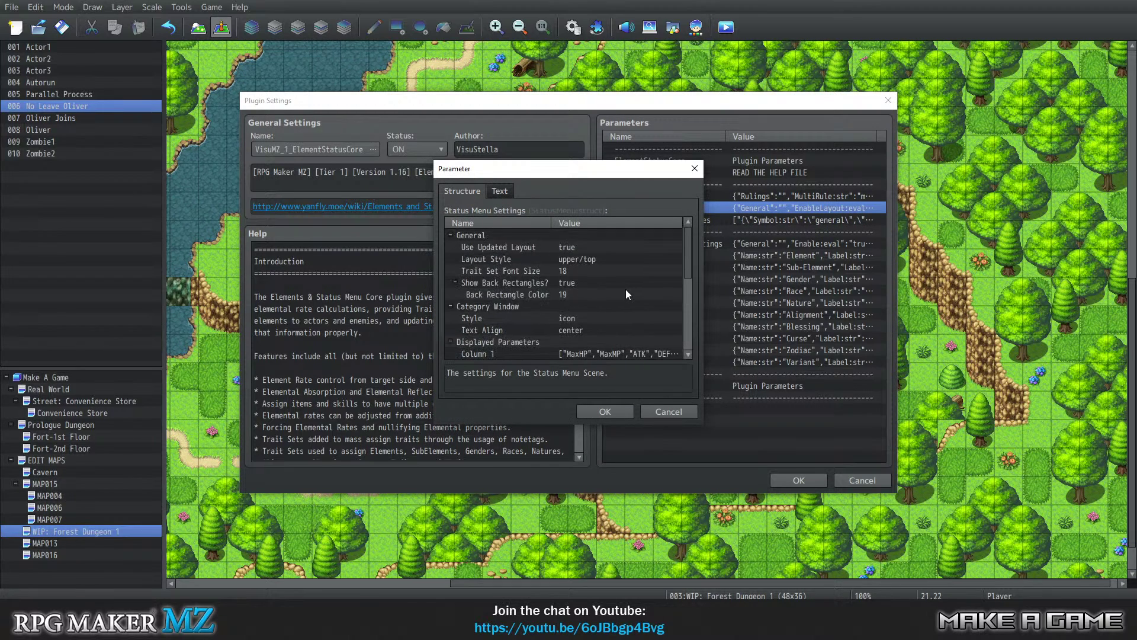
{"action": "scroll", "coordinate": [531, 282], "scroll_direction": "down", "scroll_amount": 5}
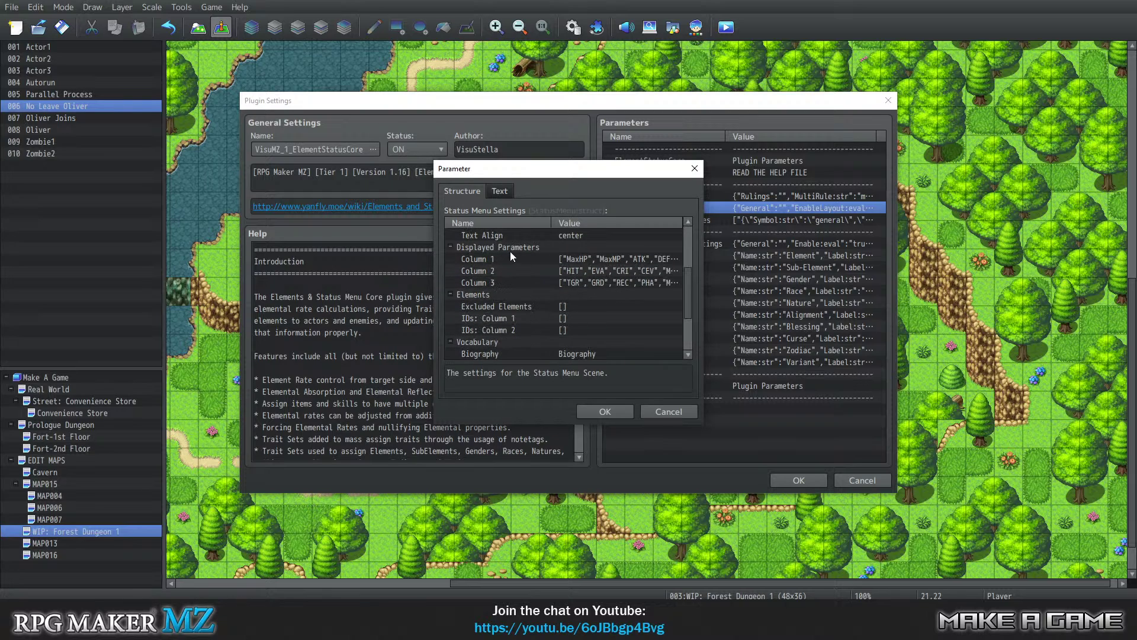
{"action": "scroll", "coordinate": [615, 290], "scroll_direction": "down", "scroll_amount": 2}
{"action": "scroll", "coordinate": [631, 286], "scroll_direction": "down", "scroll_amount": 2}
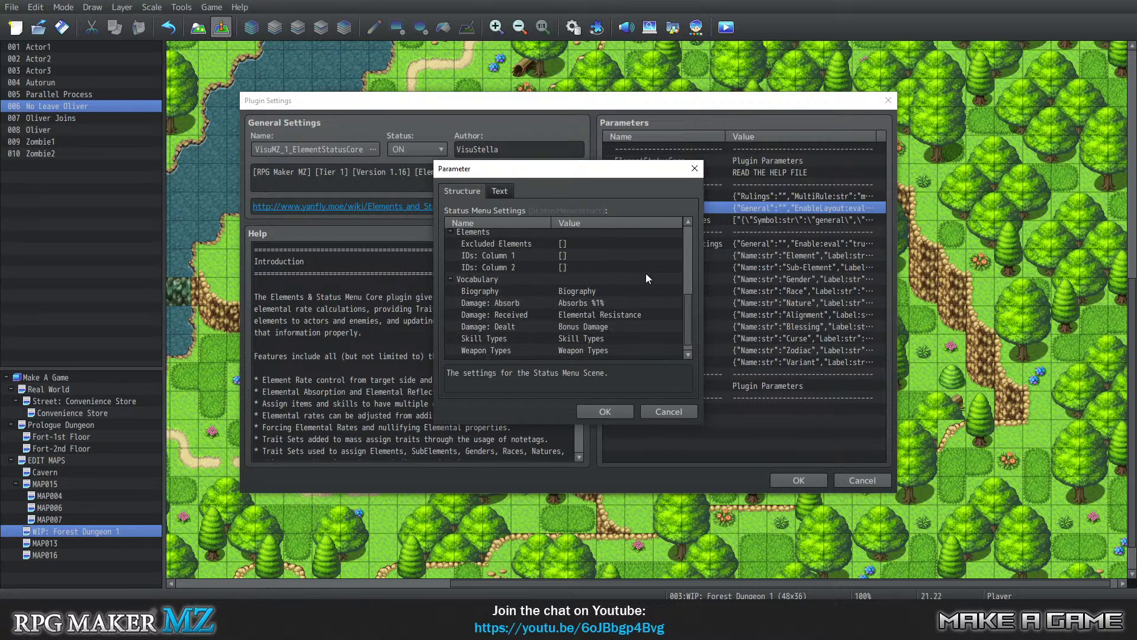
{"action": "left_click", "coordinate": [698, 169]}
Check the Element Rulings and the General Trait Set Settings, closing each without changes.
{"action": "double_click", "coordinate": [666, 198]}
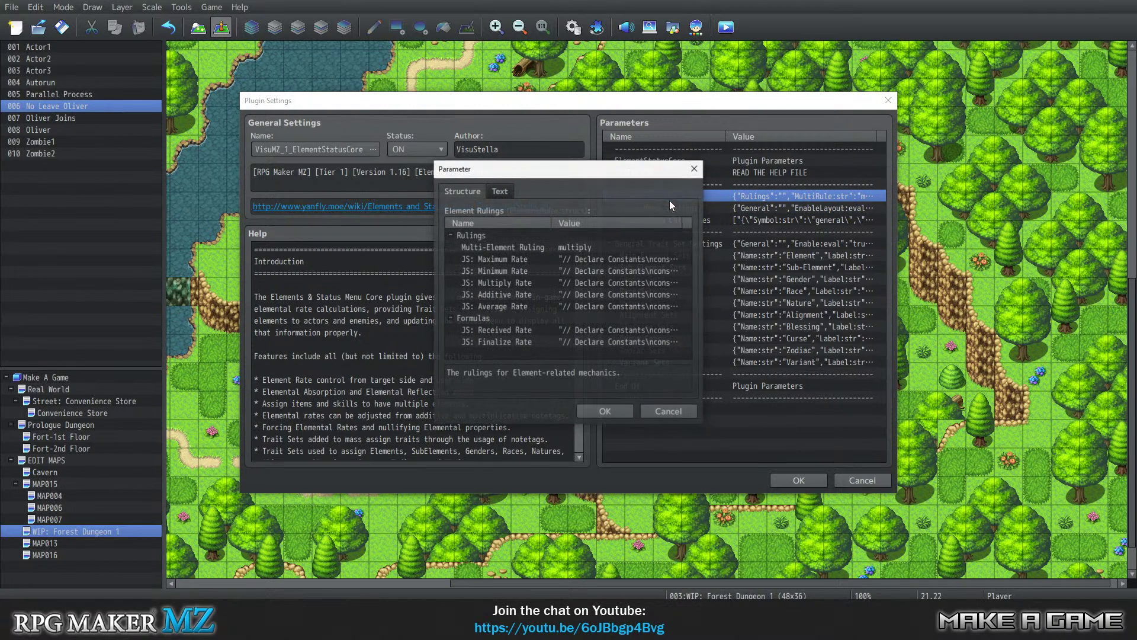
{"action": "left_click", "coordinate": [694, 168]}
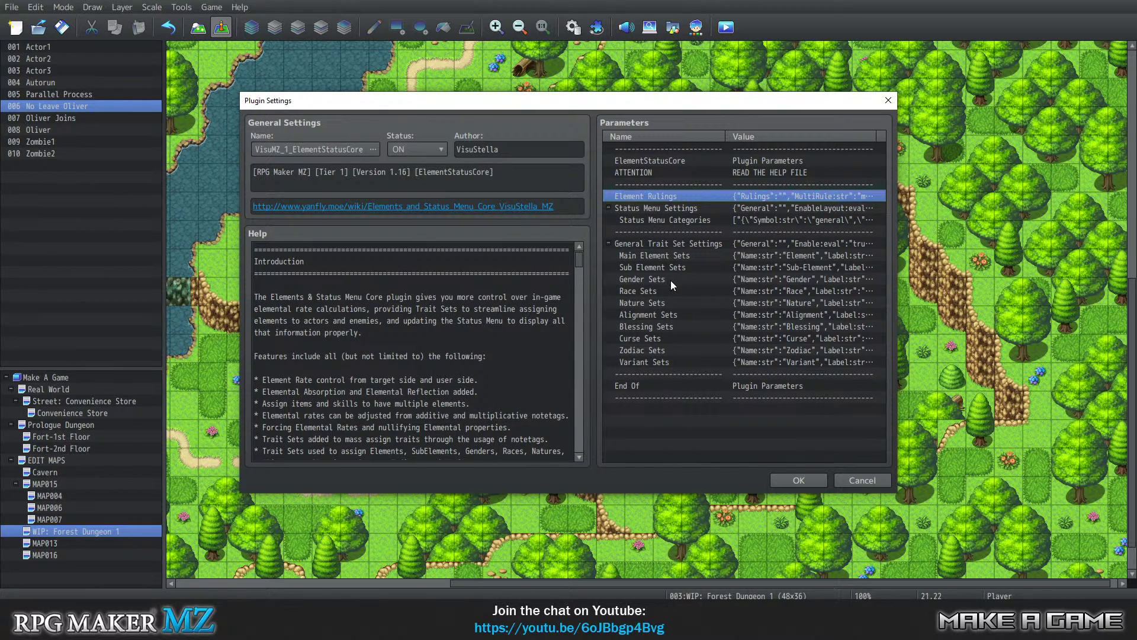
{"action": "double_click", "coordinate": [658, 240]}
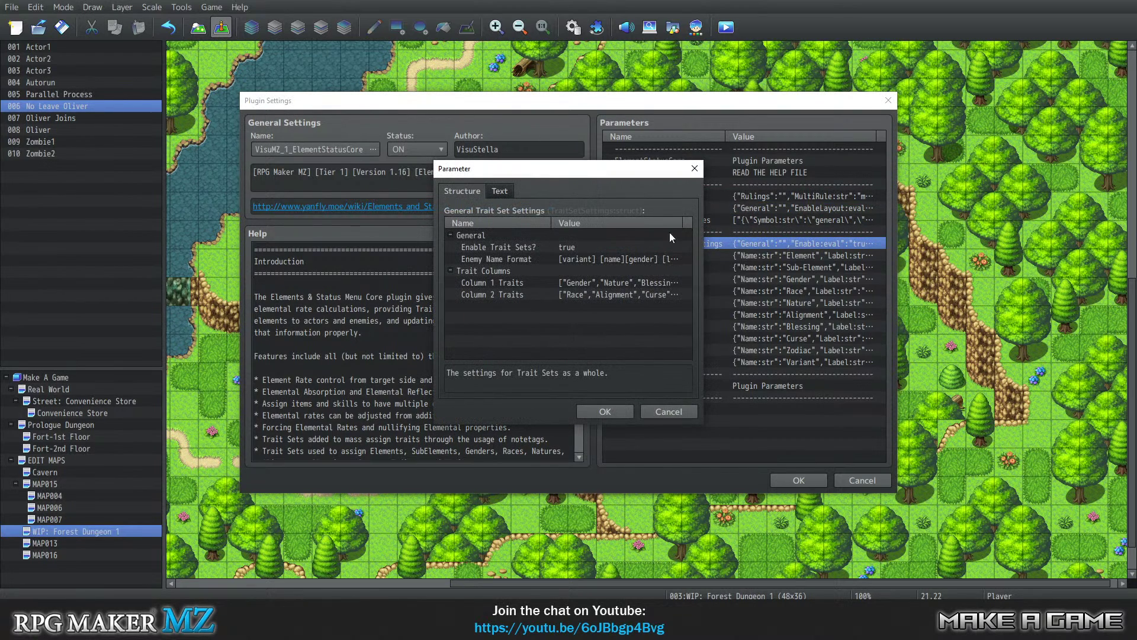
{"action": "left_click", "coordinate": [694, 169]}
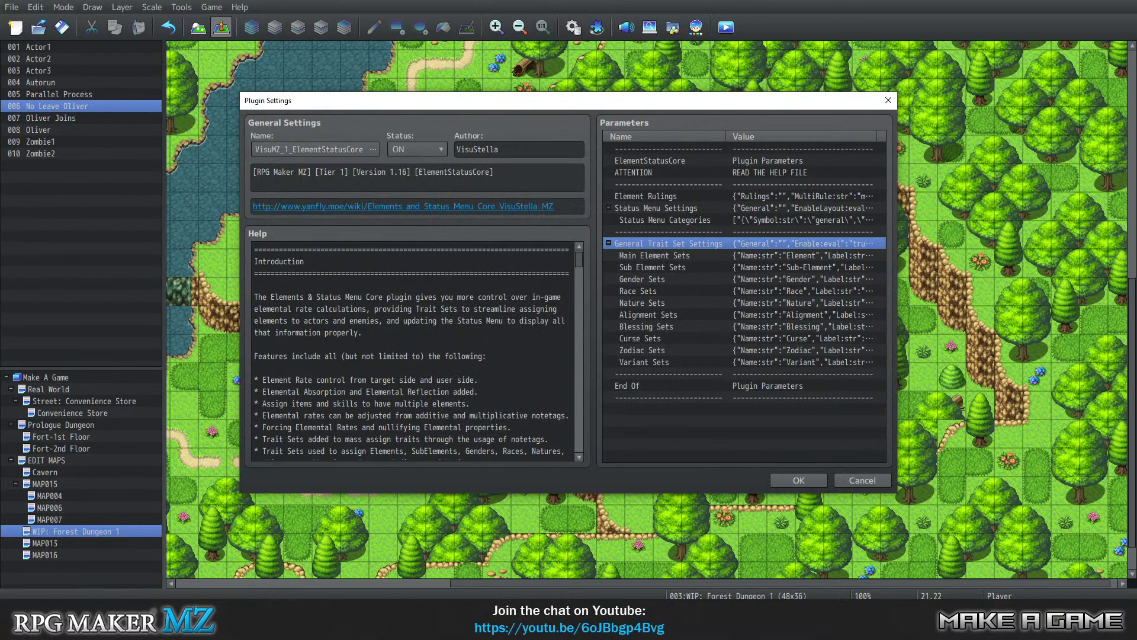
Switch to the Main Menu Core wiki page in the browser and skim it from the beginning through to the plugin parameters.
{"action": "mouse_move", "coordinate": [127, 595]}
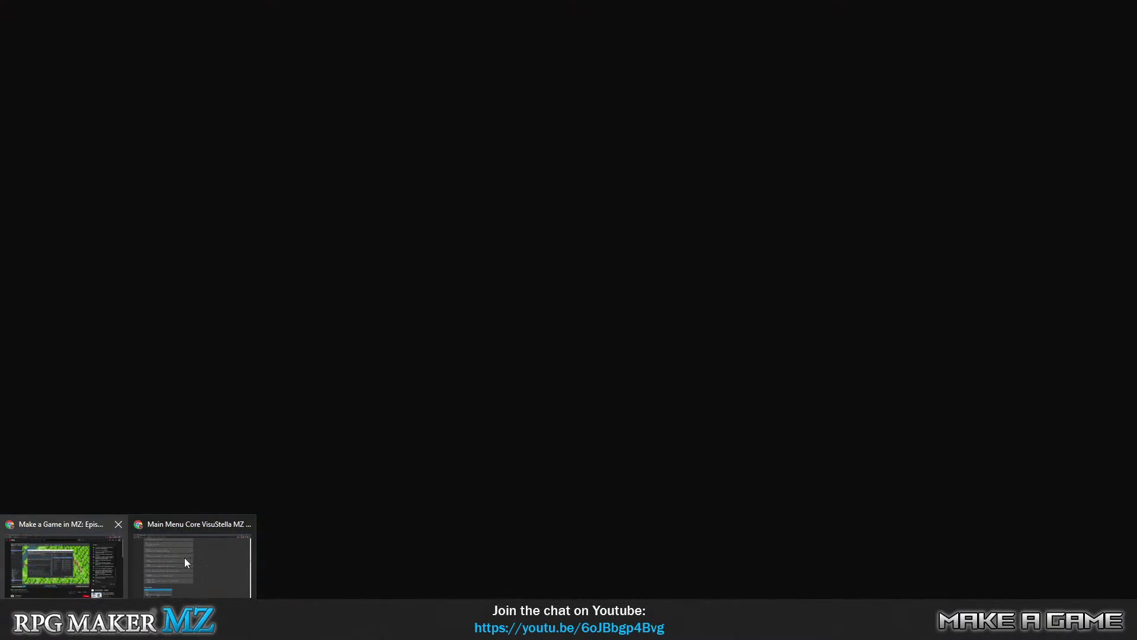
{"action": "left_click", "coordinate": [183, 557]}
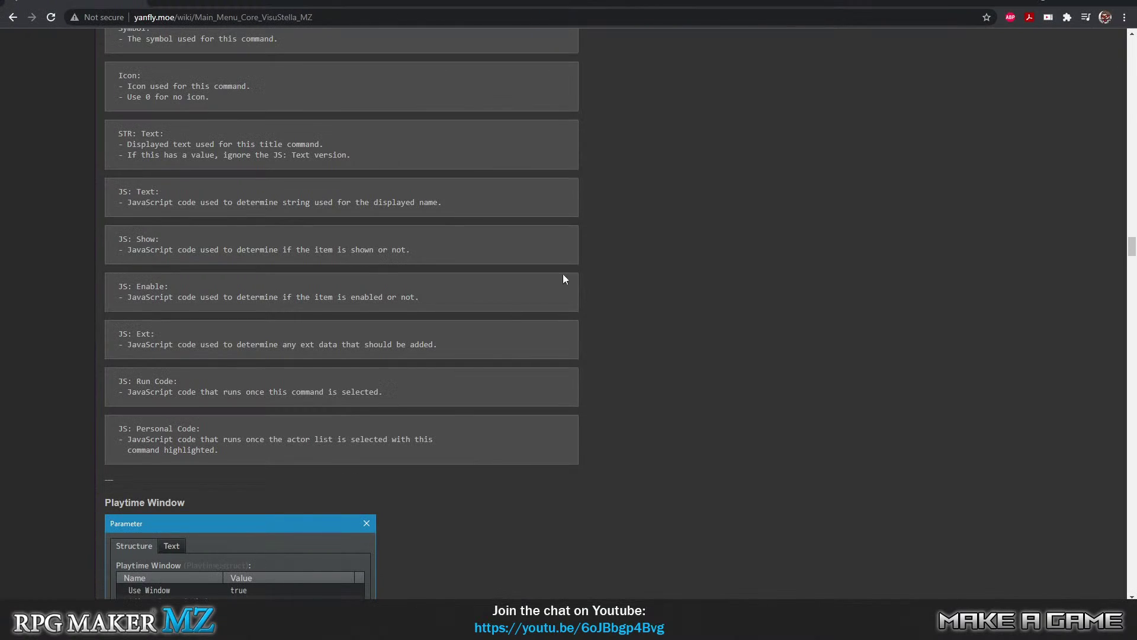
{"action": "scroll", "coordinate": [959, 322], "scroll_direction": "up", "scroll_amount": 7}
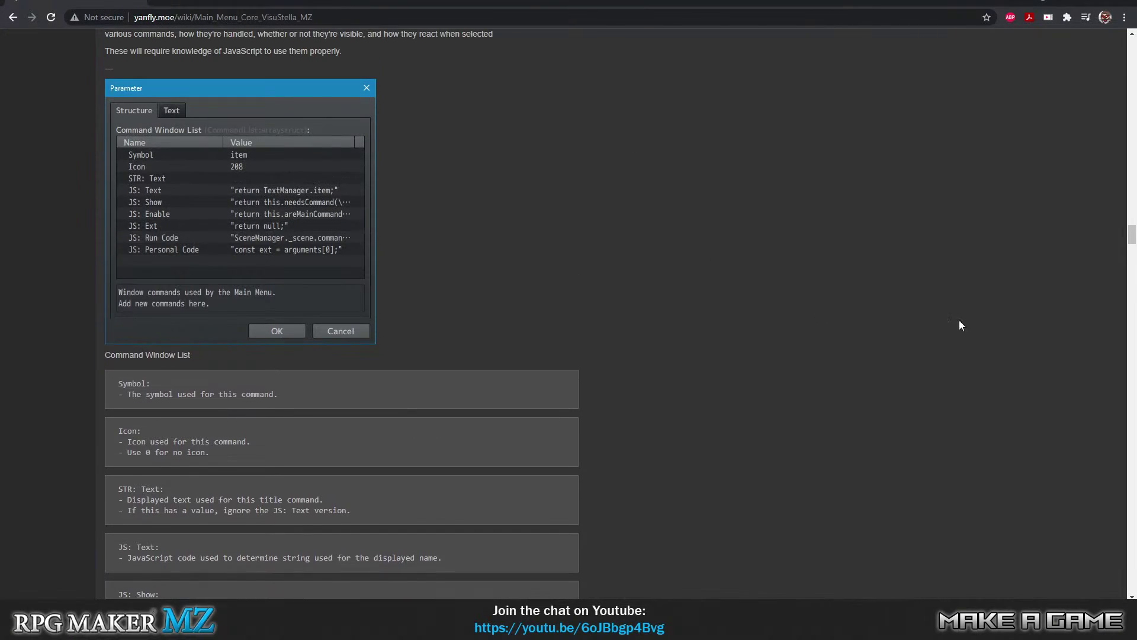
{"action": "left_click_drag", "start_coordinate": [1124, 235], "coordinate": [1129, 36]}
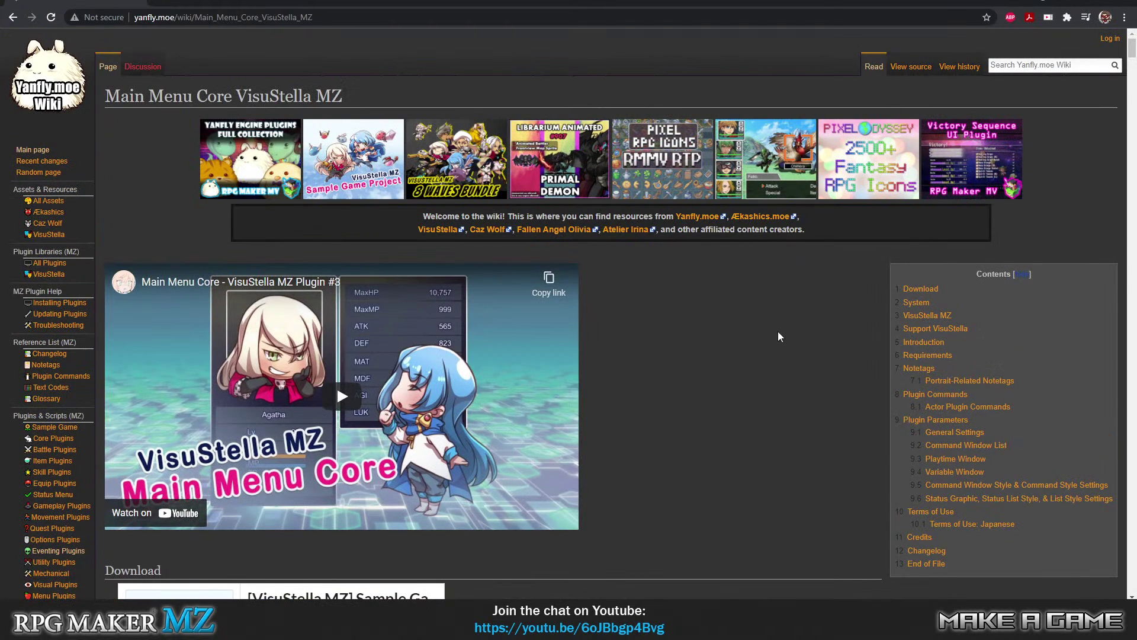
{"action": "scroll", "coordinate": [782, 331], "scroll_direction": "down", "scroll_amount": 3}
{"action": "scroll", "coordinate": [772, 333], "scroll_direction": "up", "scroll_amount": 3}
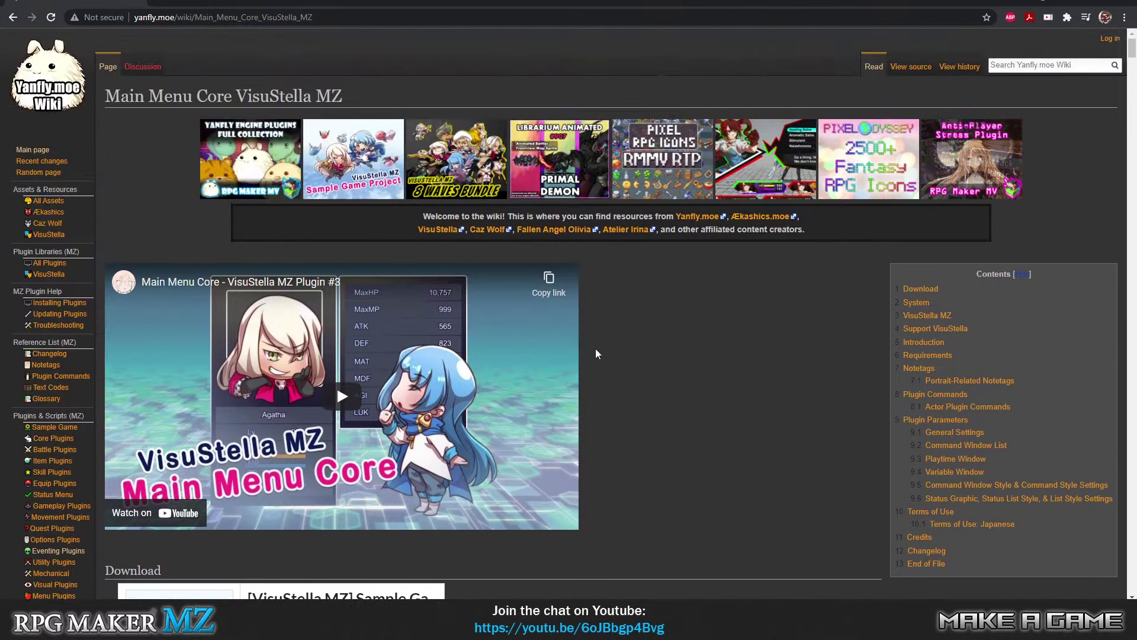
{"action": "scroll", "coordinate": [717, 305], "scroll_direction": "down", "scroll_amount": 4}
{"action": "scroll", "coordinate": [709, 306], "scroll_direction": "down", "scroll_amount": 20}
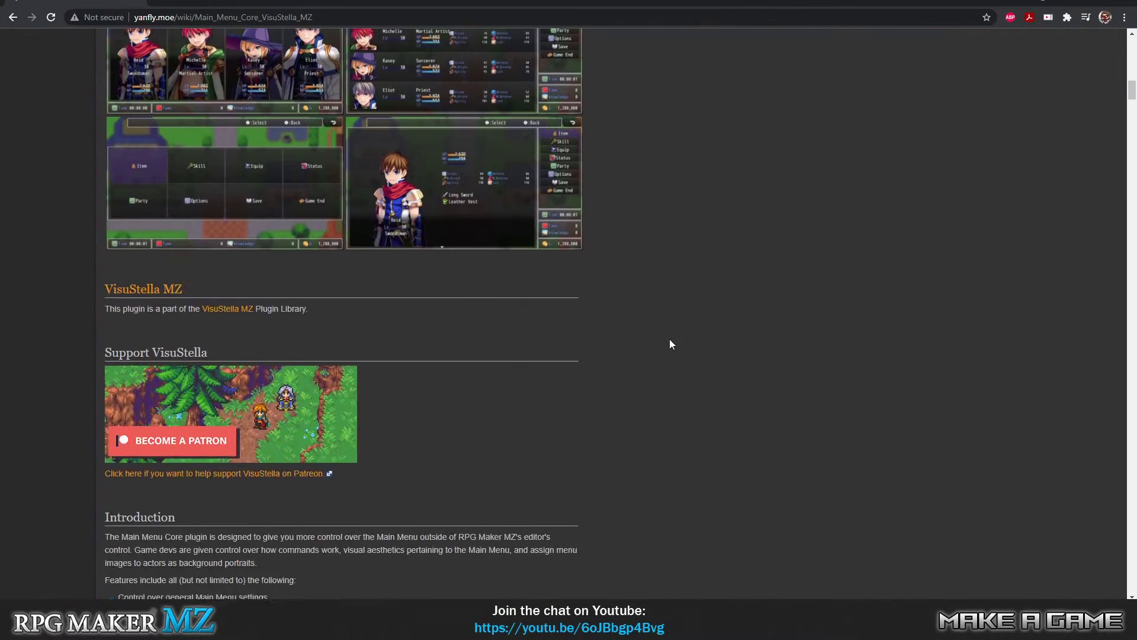
{"action": "scroll", "coordinate": [708, 357], "scroll_direction": "down", "scroll_amount": 15}
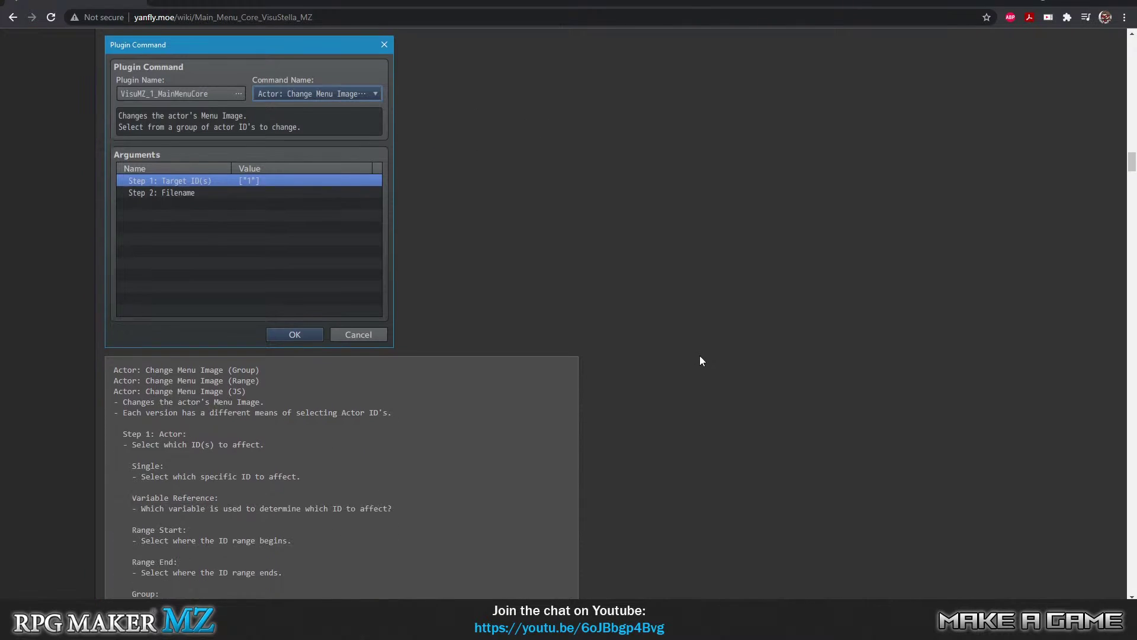
{"action": "scroll", "coordinate": [721, 354], "scroll_direction": "down", "scroll_amount": 10}
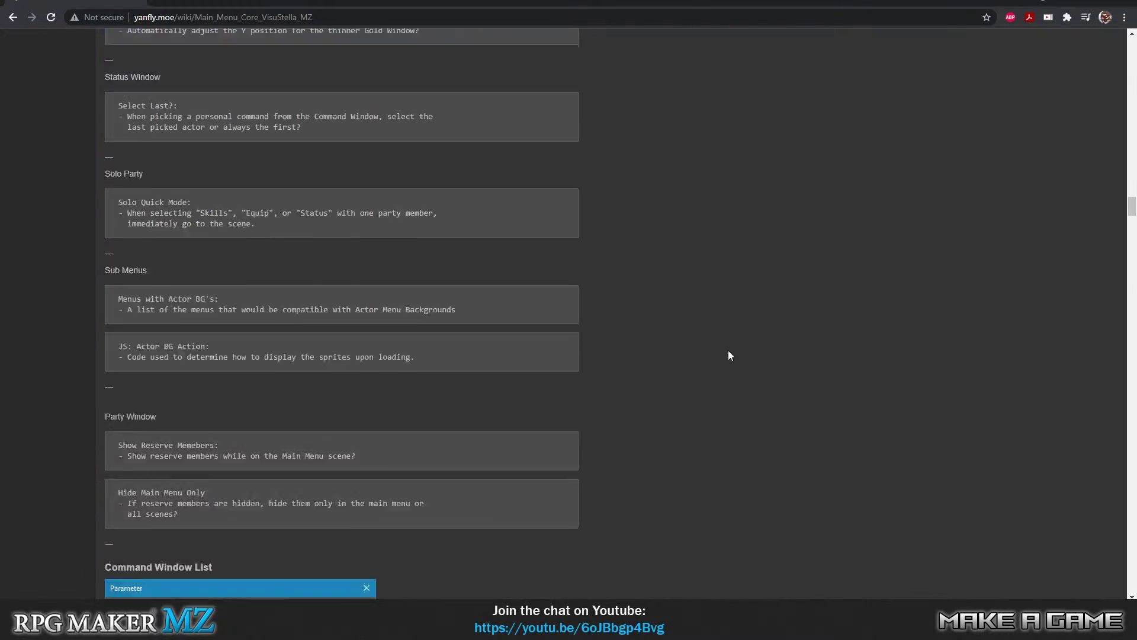
Read the General Settings documentation from the Gold Window to the Party Window options, and the Command Window List section.
{"action": "scroll", "coordinate": [727, 350], "scroll_direction": "up", "scroll_amount": 4}
{"action": "scroll", "coordinate": [729, 356], "scroll_direction": "up", "scroll_amount": 1}
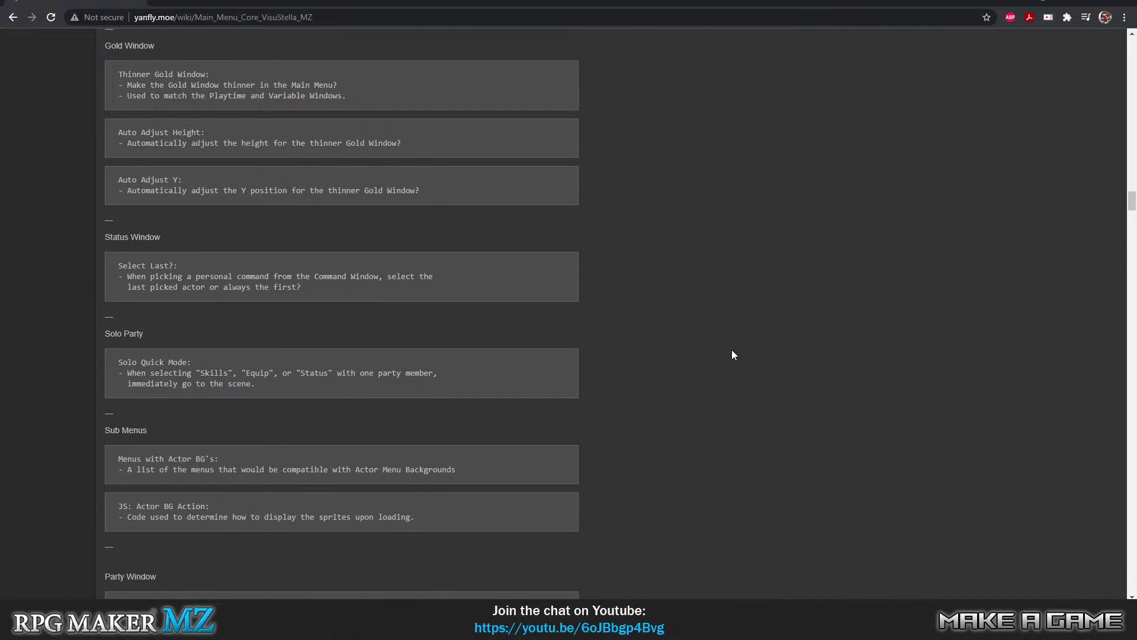
{"action": "scroll", "coordinate": [732, 354], "scroll_direction": "up", "scroll_amount": 5}
{"action": "scroll", "coordinate": [740, 355], "scroll_direction": "down", "scroll_amount": 4}
{"action": "scroll", "coordinate": [741, 353], "scroll_direction": "down", "scroll_amount": 3}
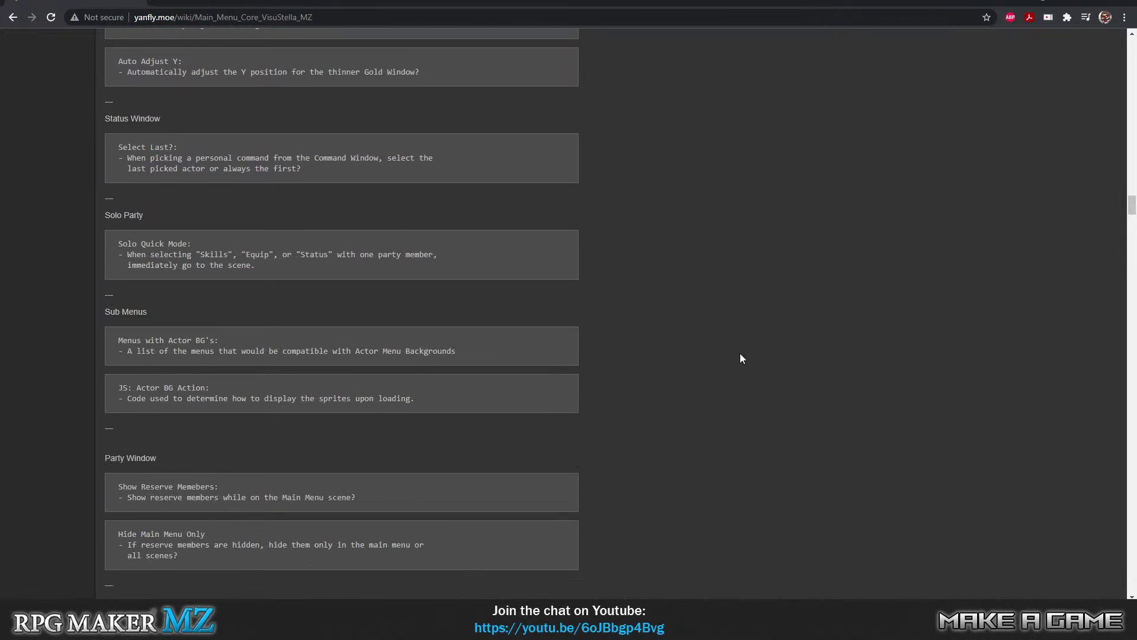
{"action": "scroll", "coordinate": [740, 353], "scroll_direction": "down", "scroll_amount": 4}
{"action": "scroll", "coordinate": [740, 359], "scroll_direction": "down", "scroll_amount": 2}
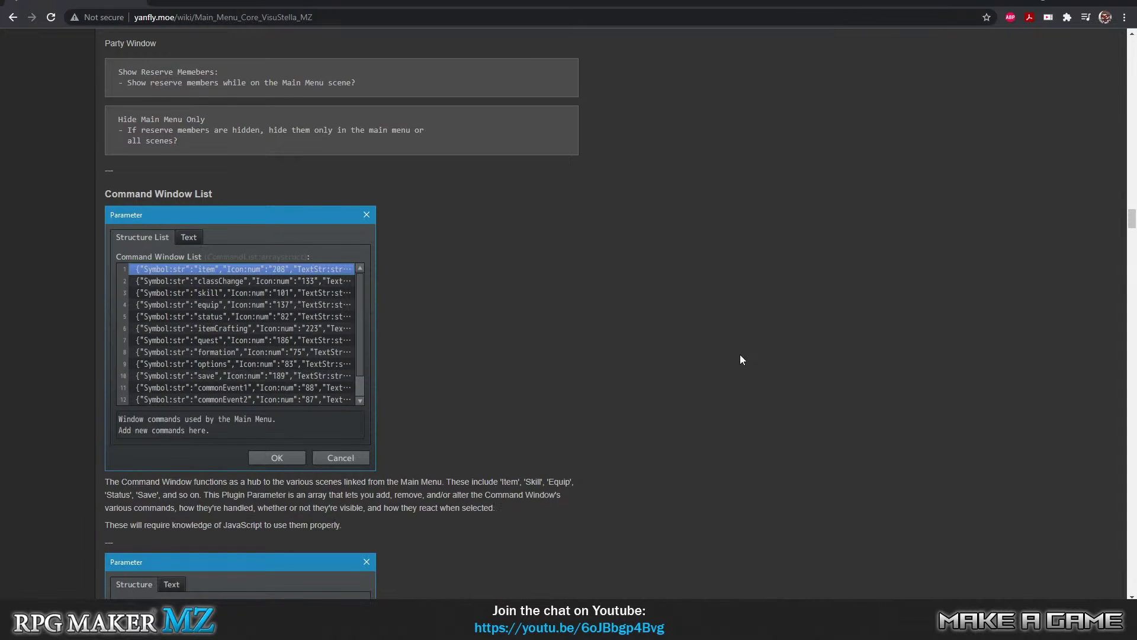
{"action": "scroll", "coordinate": [741, 354], "scroll_direction": "up", "scroll_amount": 2}
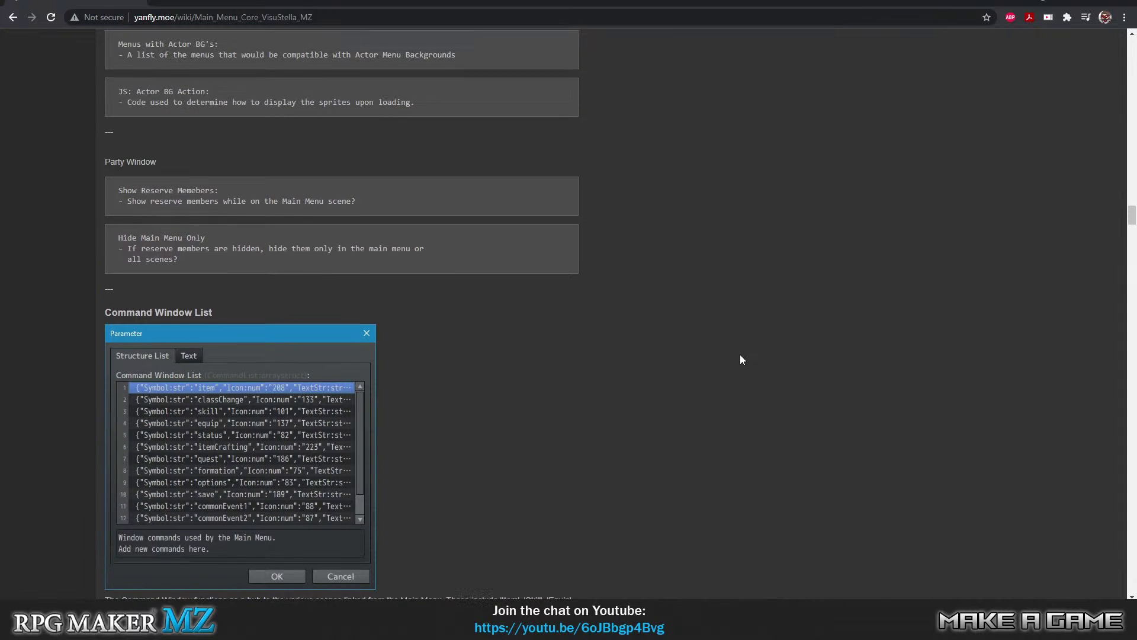
{"action": "scroll", "coordinate": [740, 356], "scroll_direction": "down", "scroll_amount": 4}
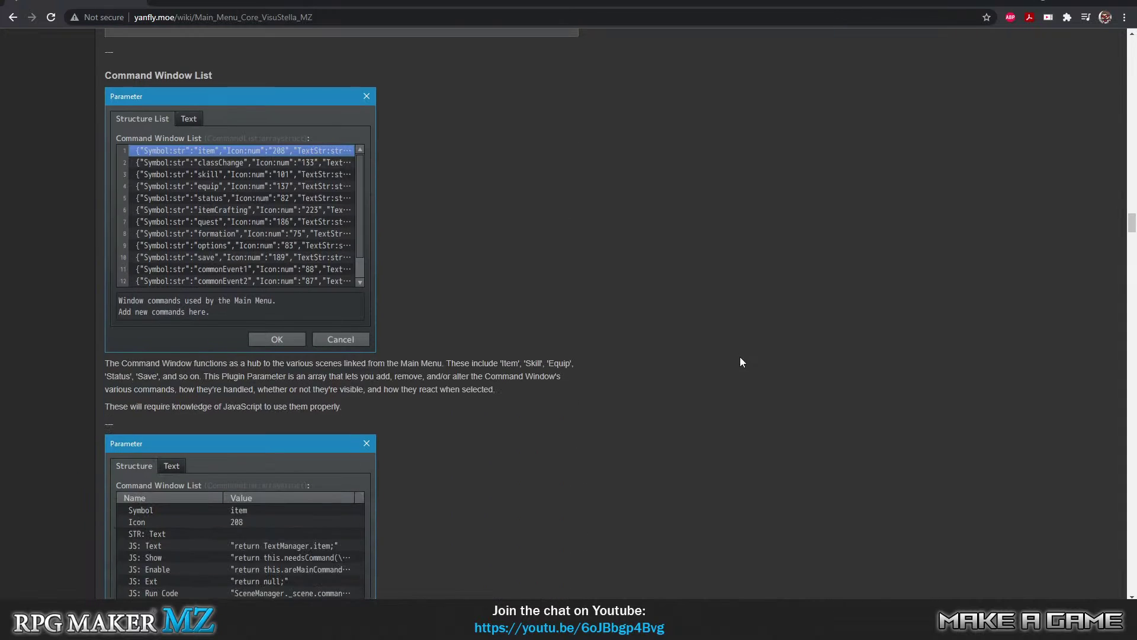
{"action": "scroll", "coordinate": [741, 360], "scroll_direction": "up", "scroll_amount": 1}
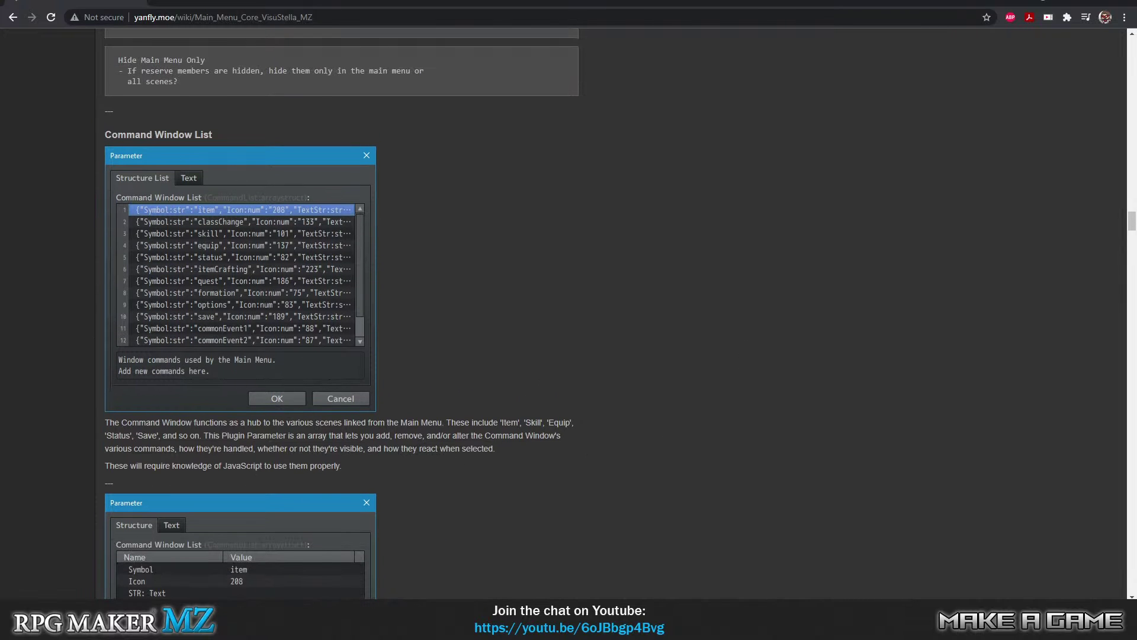
Switch back to RPG Maker MZ, accept the ElementStatusCore settings, and open the settings of the VisuMZ_1_MainMenuCore plugin.
{"action": "key", "text": "alt+Tab"}
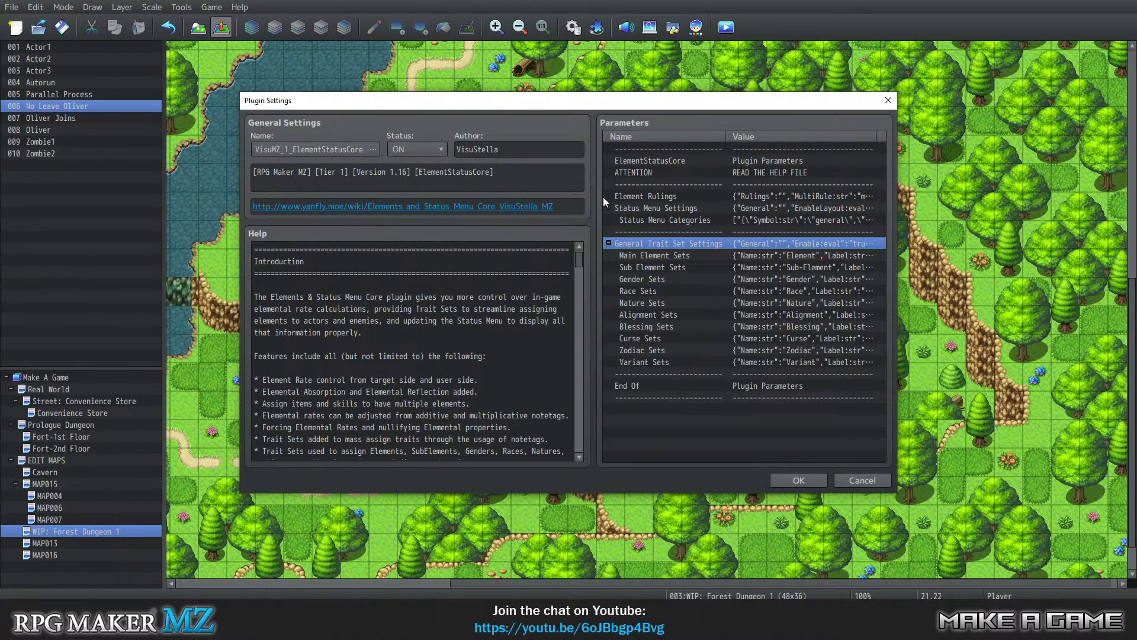
{"action": "left_click", "coordinate": [797, 481]}
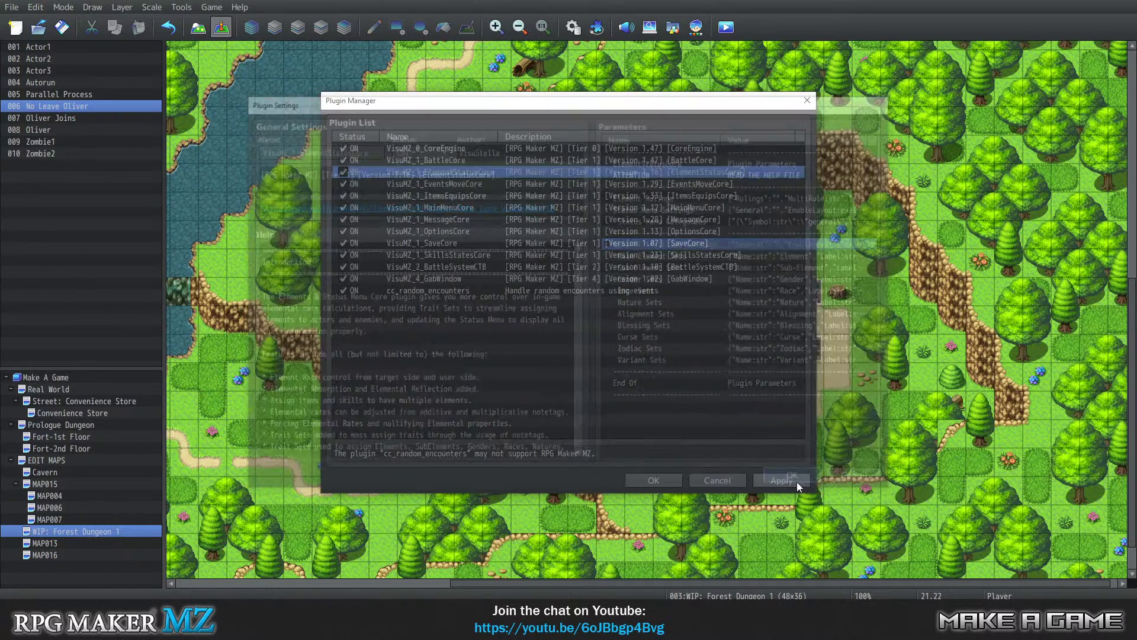
{"action": "double_click", "coordinate": [399, 208]}
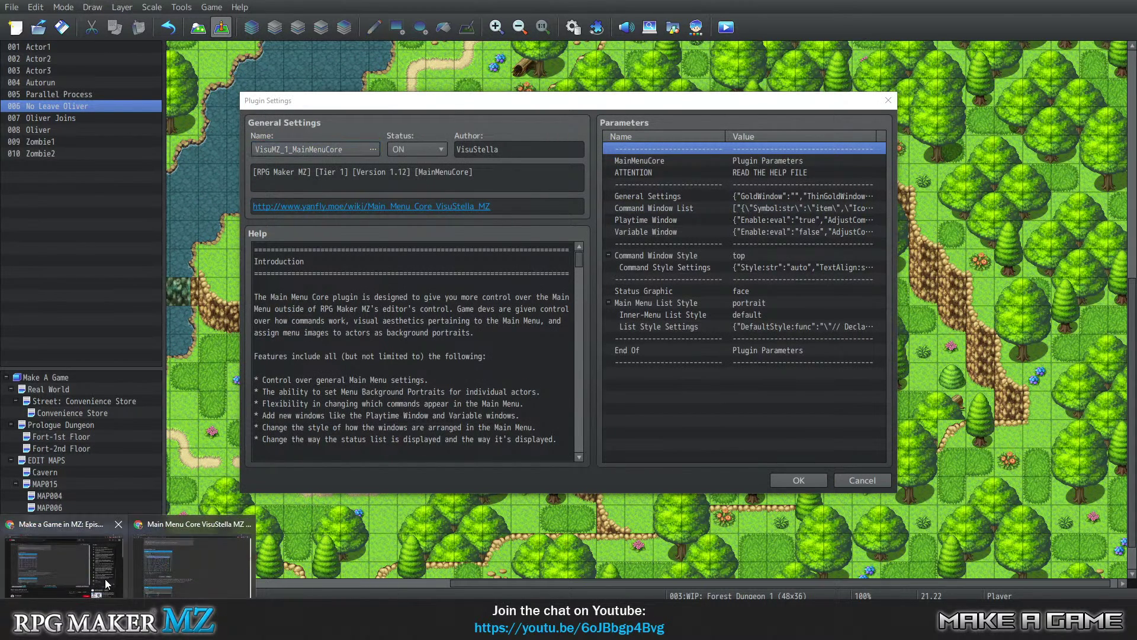
Return to the wiki page in the browser and reread the Command Window List documentation and its example entries.
{"action": "left_click", "coordinate": [104, 578]}
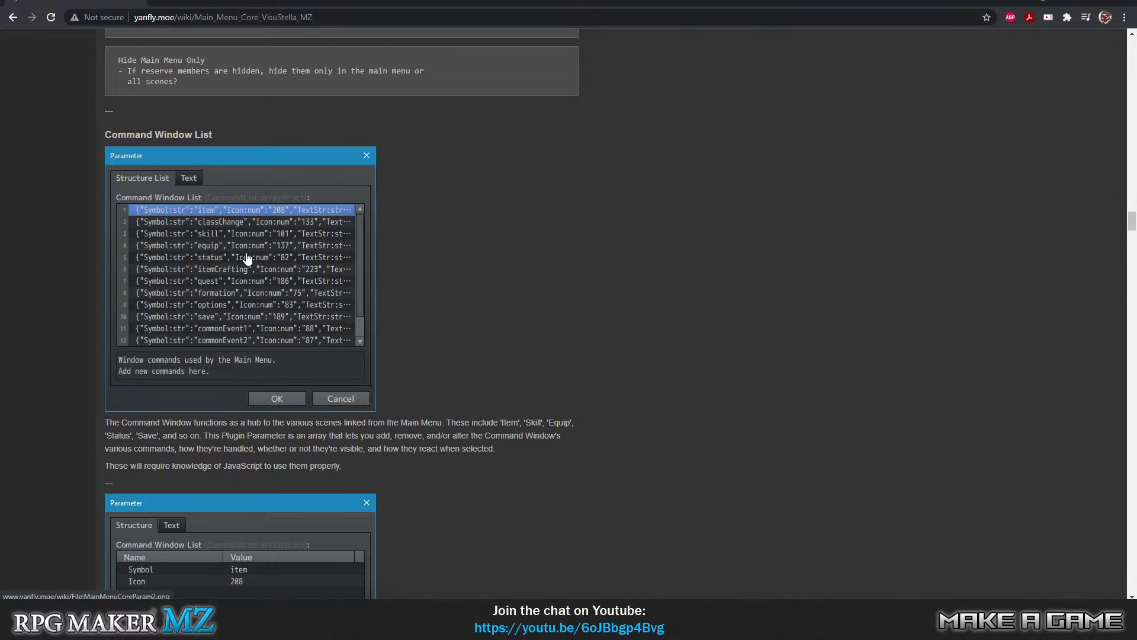
{"action": "scroll", "coordinate": [237, 261], "scroll_direction": "down", "scroll_amount": 2}
{"action": "scroll", "coordinate": [210, 230], "scroll_direction": "up", "scroll_amount": 1}
{"action": "scroll", "coordinate": [211, 230], "scroll_direction": "up", "scroll_amount": 2}
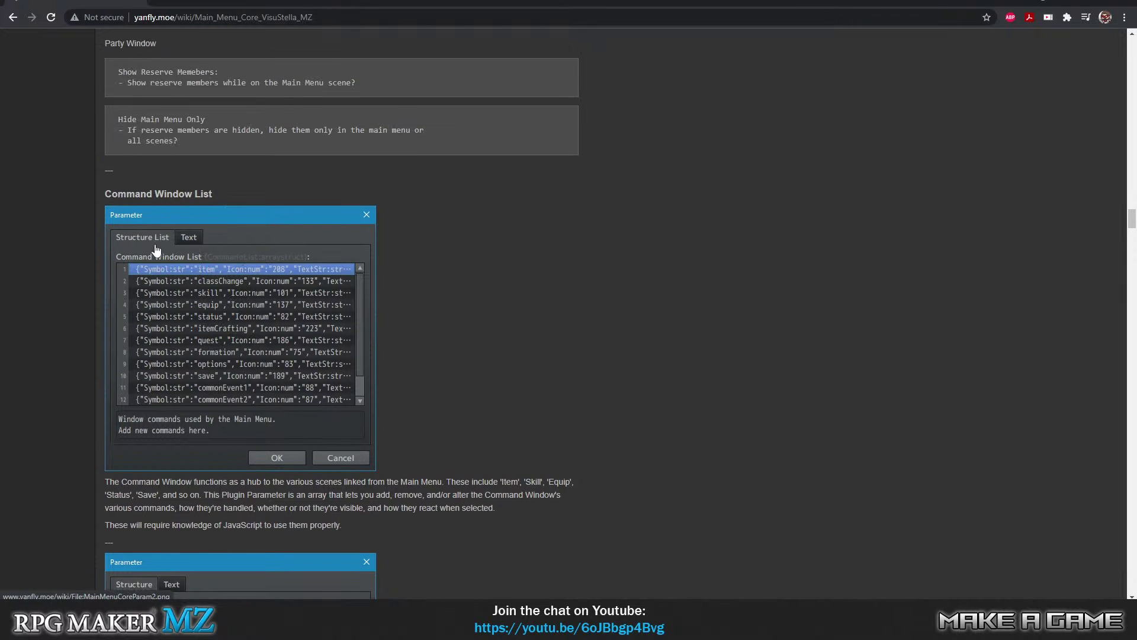
{"action": "scroll", "coordinate": [273, 326], "scroll_direction": "down", "scroll_amount": 1}
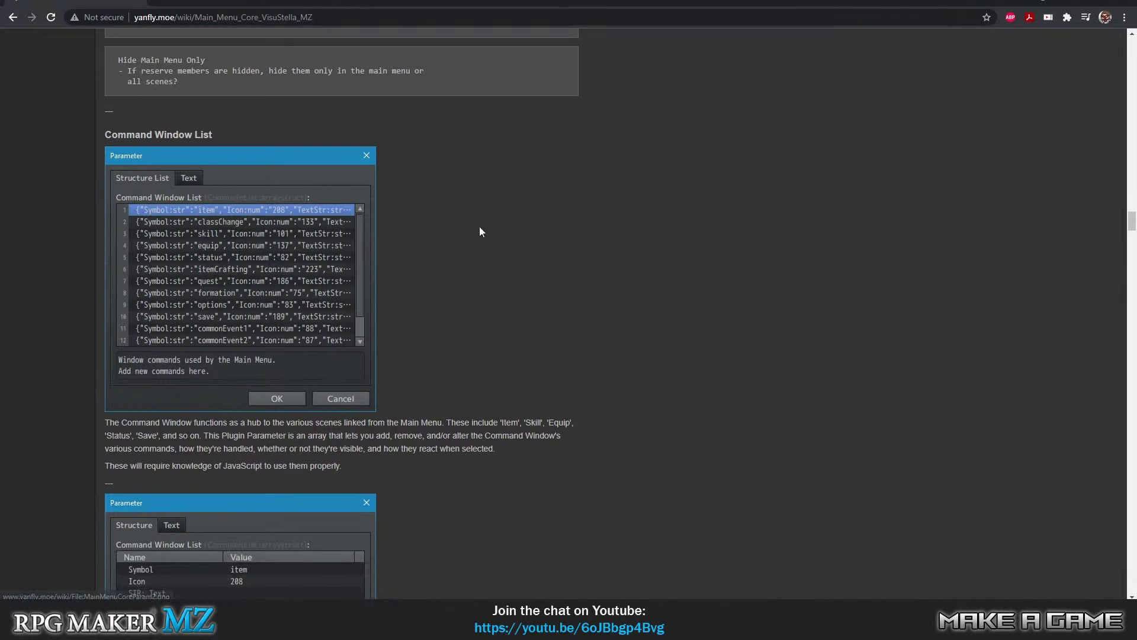
{"action": "scroll", "coordinate": [499, 410], "scroll_direction": "down", "scroll_amount": 3}
{"action": "scroll", "coordinate": [506, 377], "scroll_direction": "up", "scroll_amount": 3}
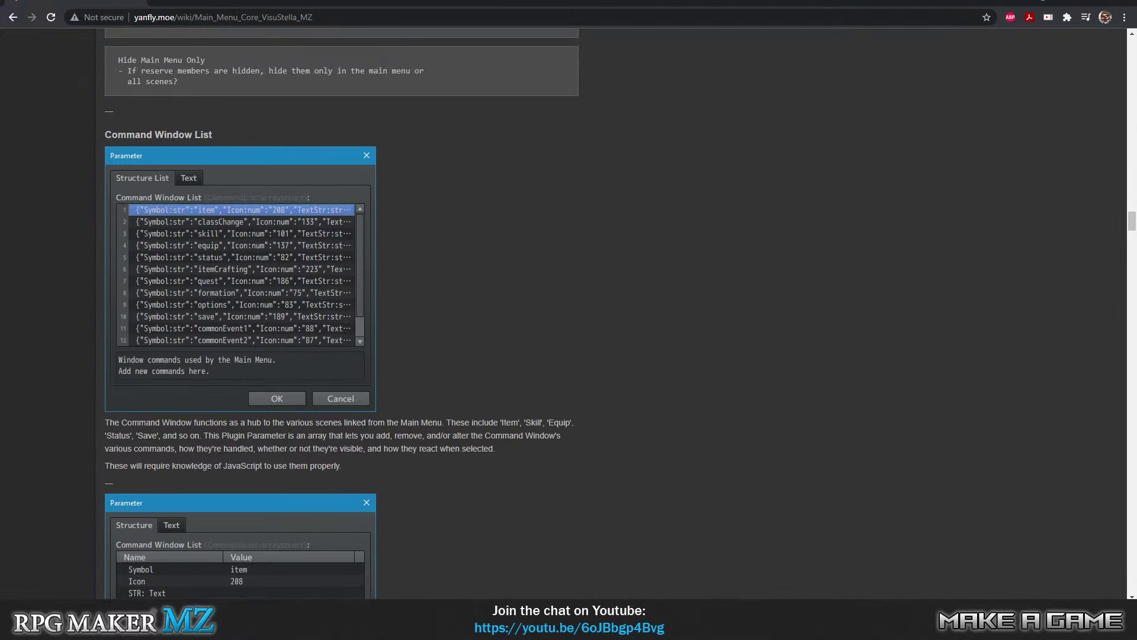
Switch back to RPG Maker MZ and examine the command entries in the Command Window List parameter of MainMenuCore.
{"action": "key", "text": "alt+Tab"}
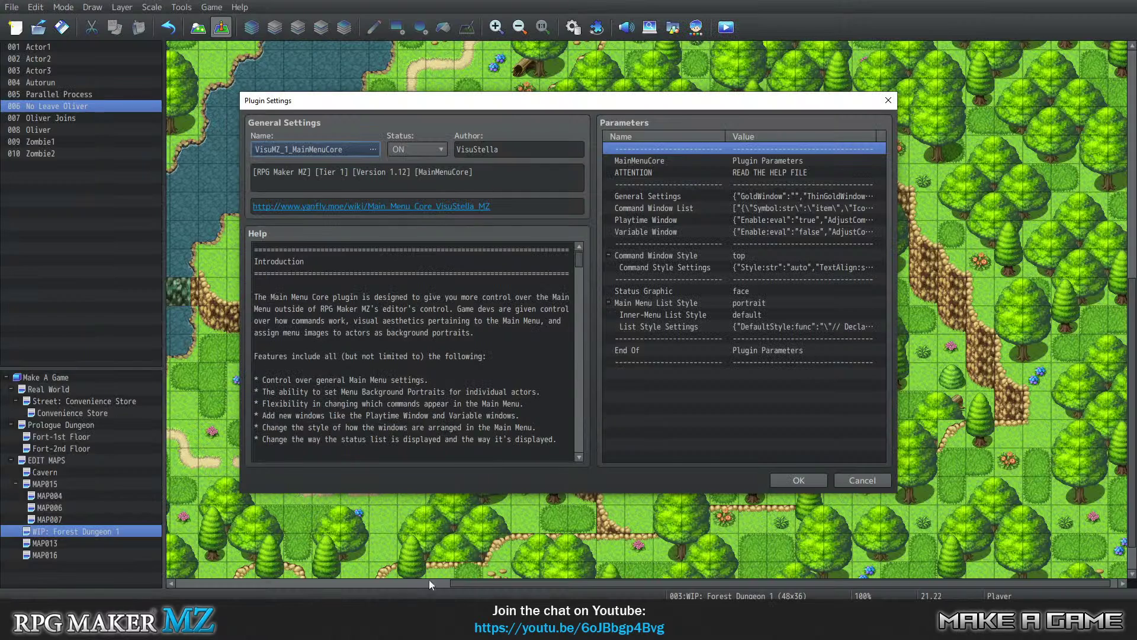
{"action": "double_click", "coordinate": [641, 209]}
{"action": "scroll", "coordinate": [674, 349], "scroll_direction": "down", "scroll_amount": 1}
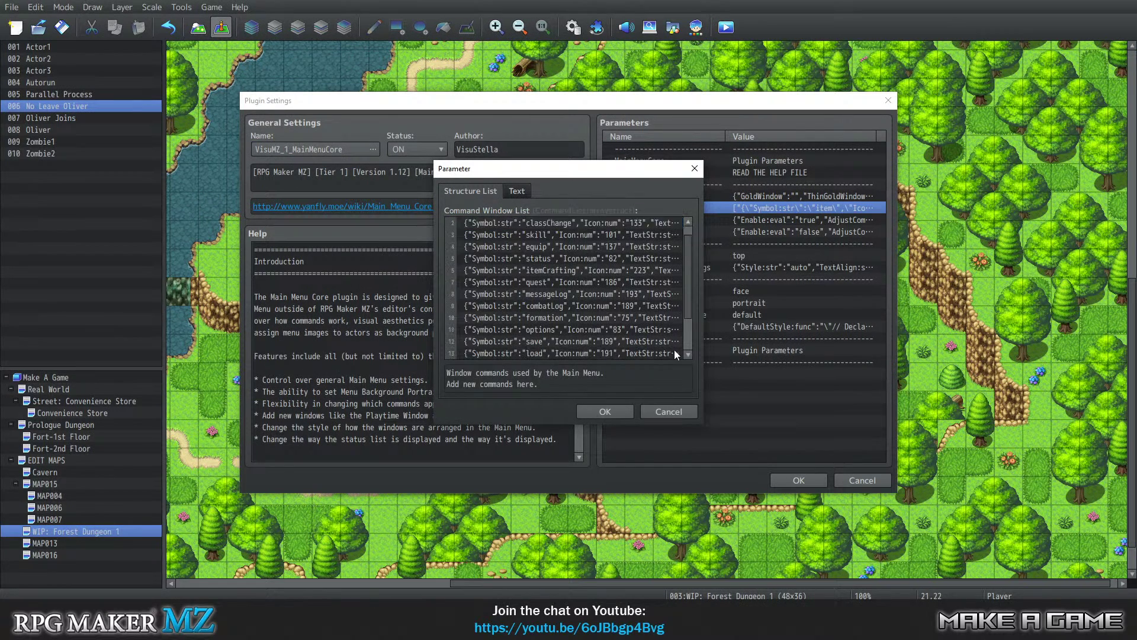
{"action": "scroll", "coordinate": [674, 349], "scroll_direction": "down", "scroll_amount": 2}
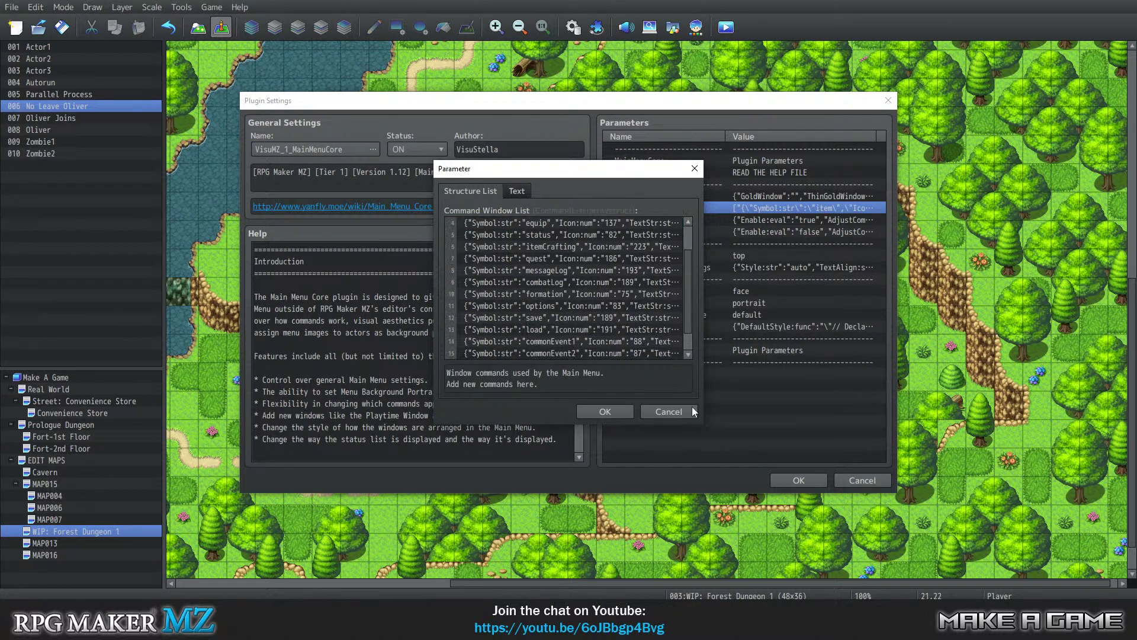
{"action": "scroll", "coordinate": [575, 303], "scroll_direction": "up", "scroll_amount": 3}
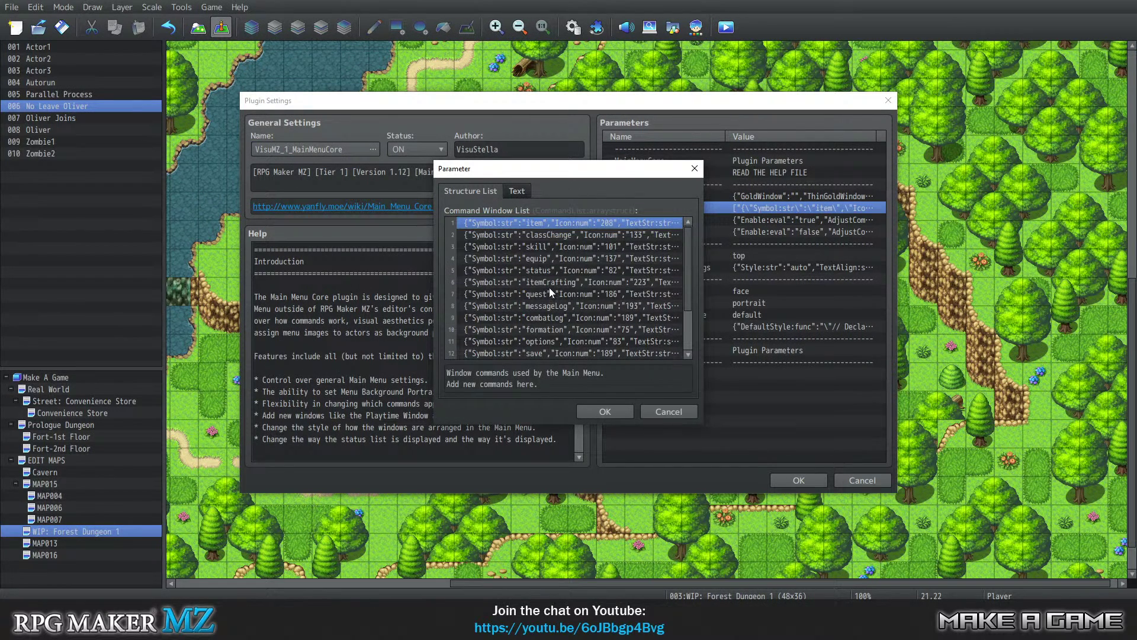
{"action": "left_click", "coordinate": [530, 270]}
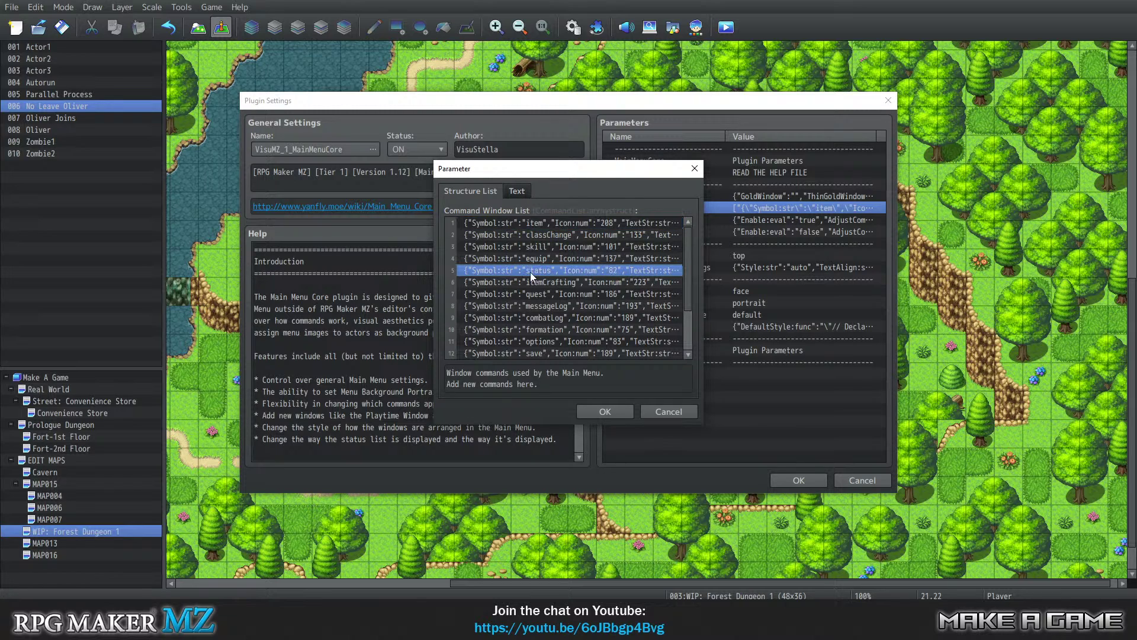
{"action": "left_click", "coordinate": [503, 306]}
{"action": "scroll", "coordinate": [506, 328], "scroll_direction": "down", "scroll_amount": 5}
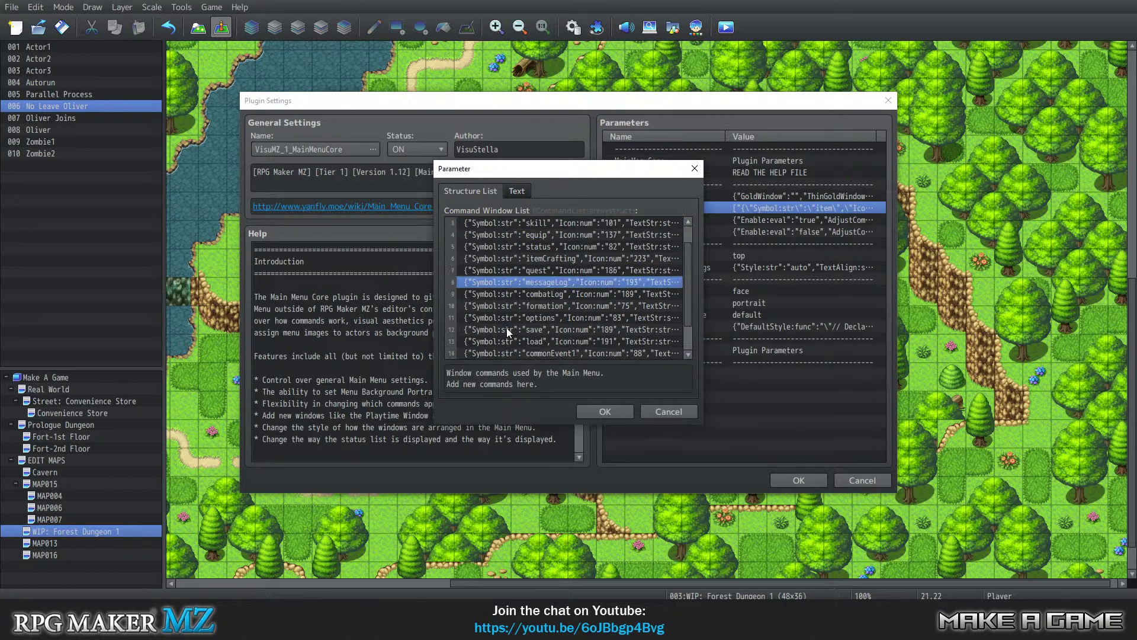
{"action": "scroll", "coordinate": [510, 322], "scroll_direction": "up", "scroll_amount": 5}
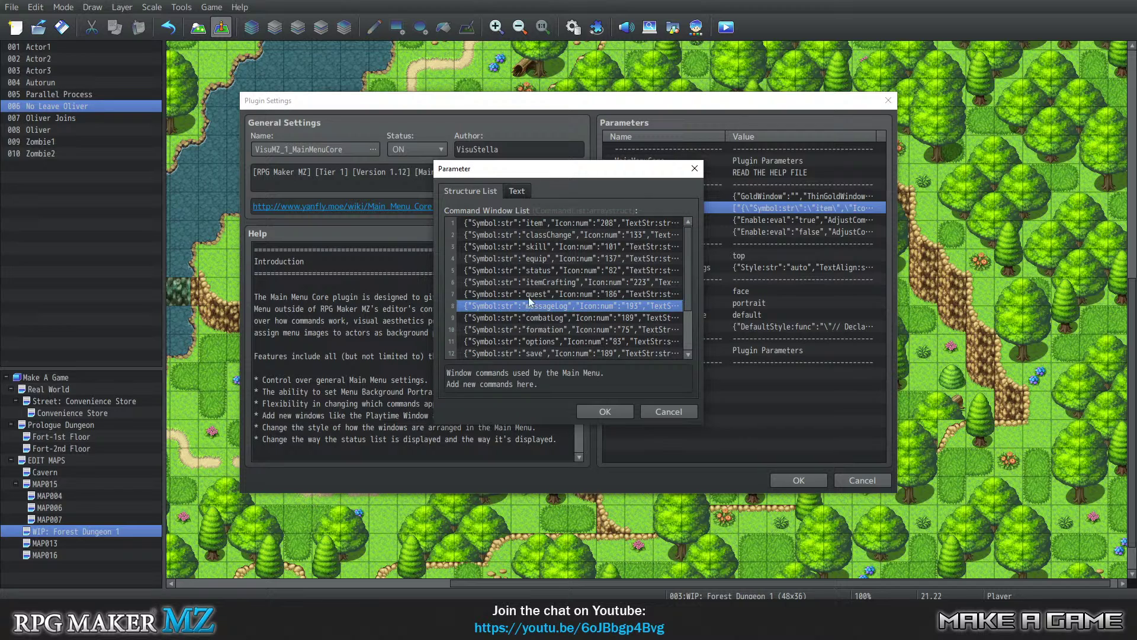
Check the status command's structure, including its JS: Show entry, and close it and the Command Window List without changes.
{"action": "double_click", "coordinate": [506, 271]}
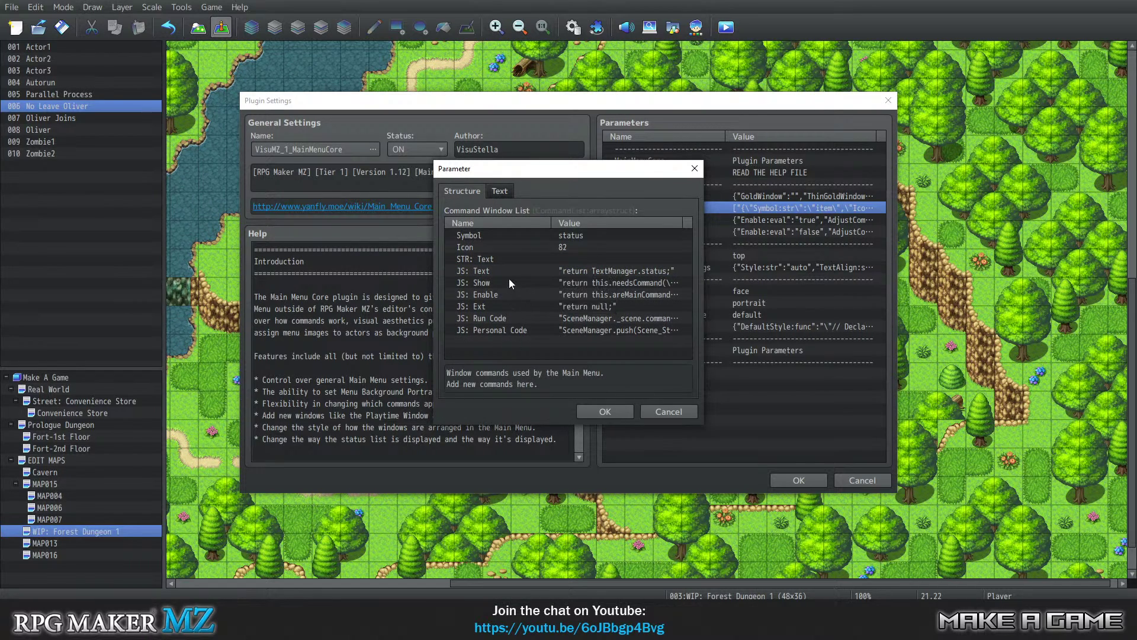
{"action": "left_click", "coordinate": [492, 282]}
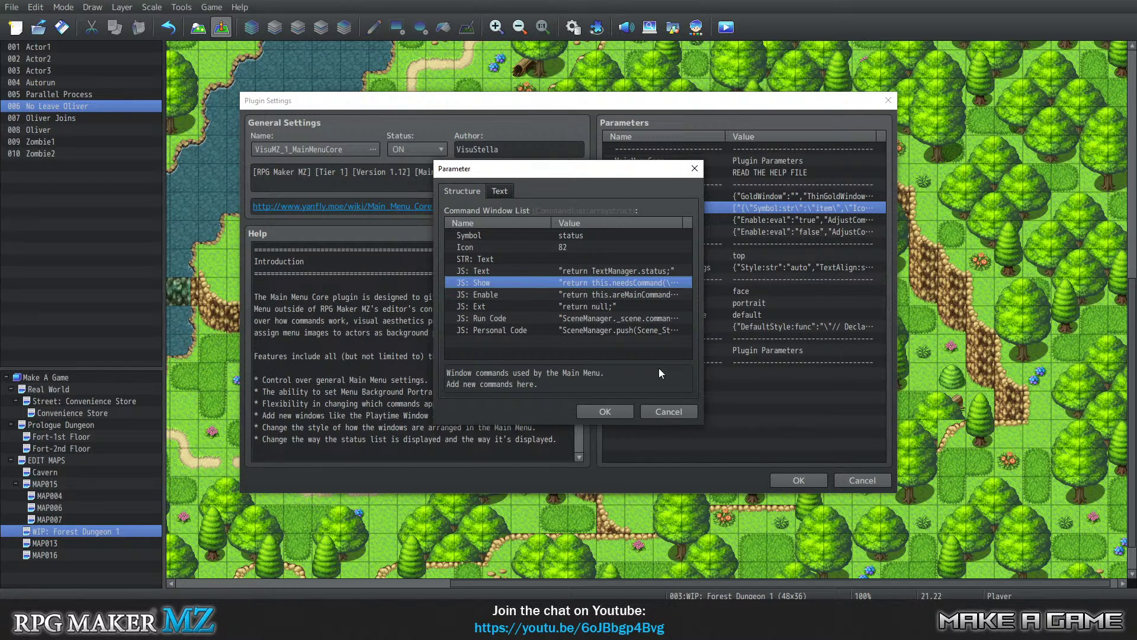
{"action": "left_click", "coordinate": [658, 410]}
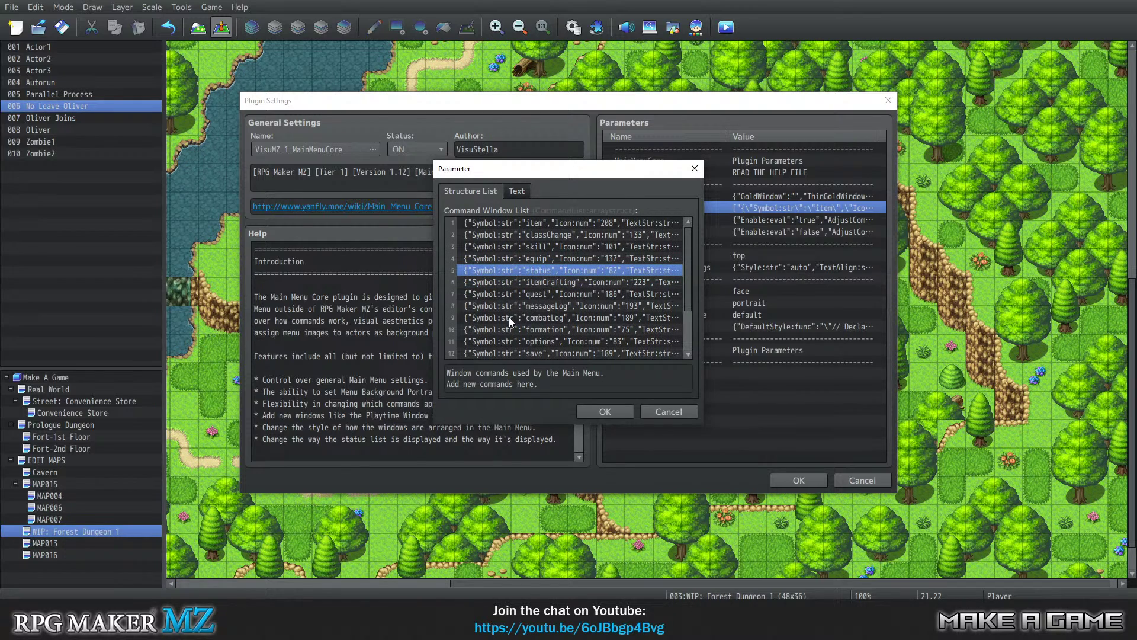
{"action": "left_click", "coordinate": [668, 411]}
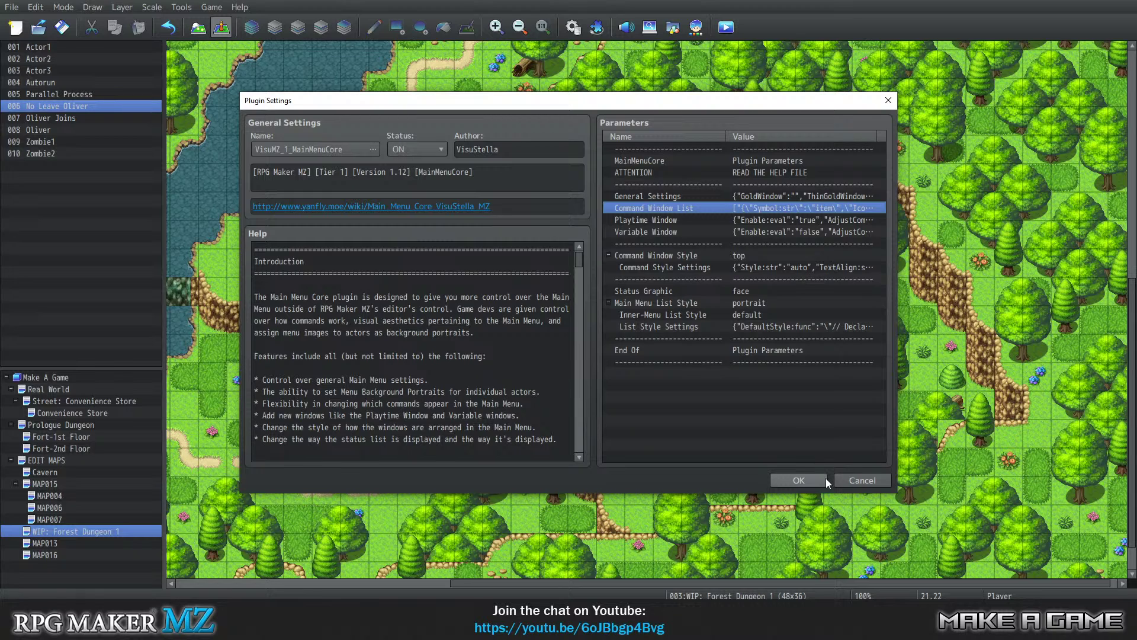
Cancel the MainMenuCore settings and open the settings of the VisuMZ_0_CoreEngine plugin.
{"action": "left_click", "coordinate": [849, 477]}
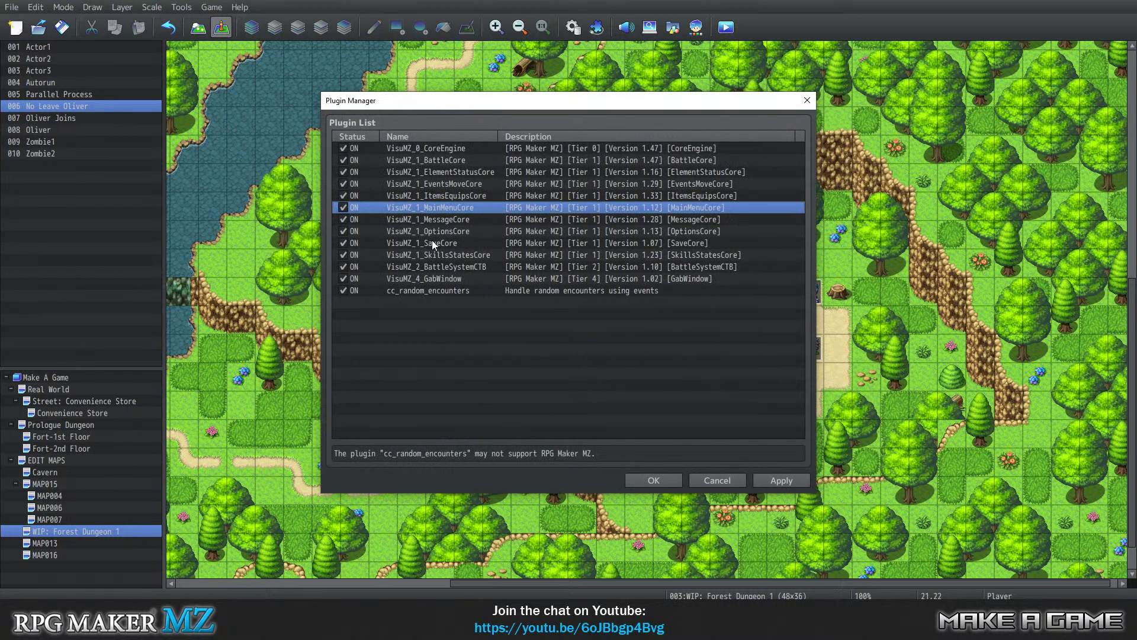
{"action": "left_click", "coordinate": [430, 173]}
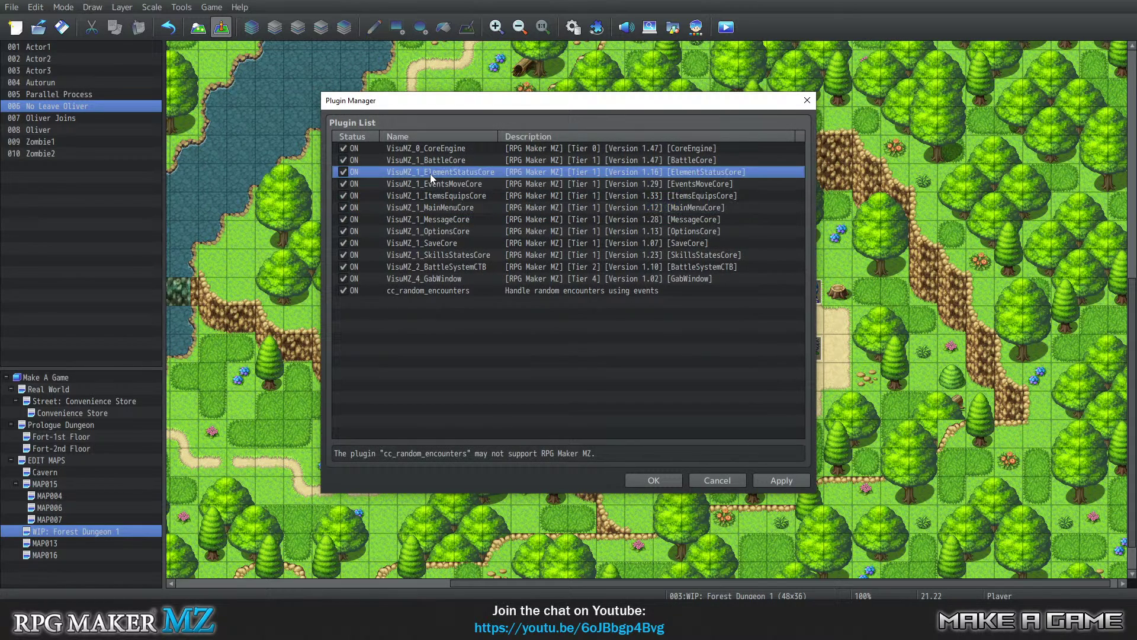
{"action": "double_click", "coordinate": [428, 148]}
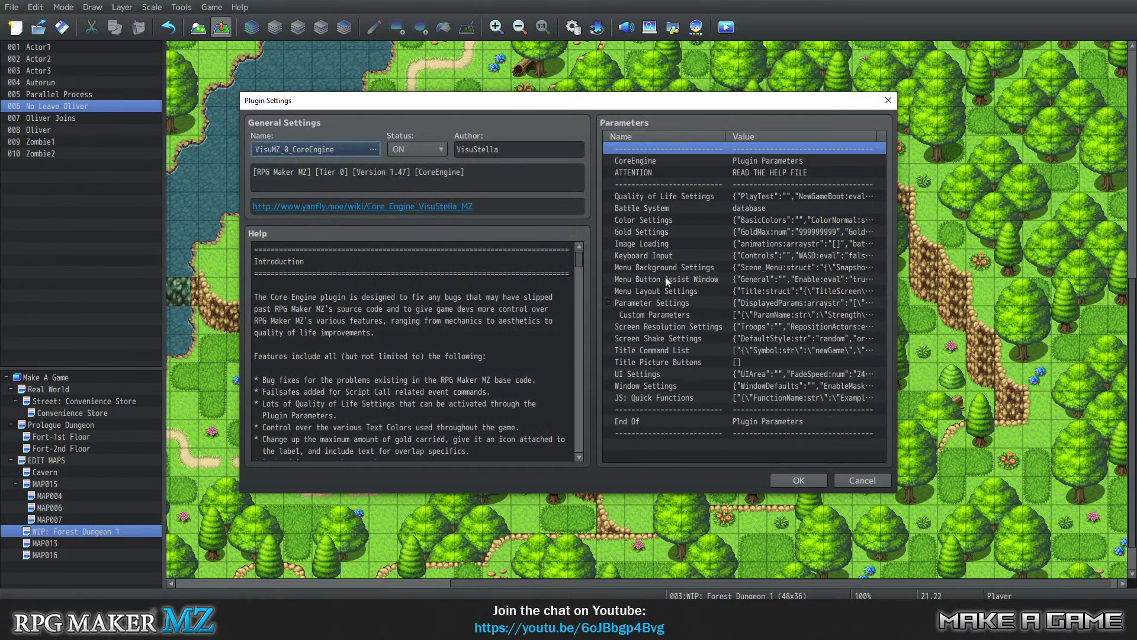
Set the Battle System parameter of CoreEngine to CTB: Charge Turn Battle.
{"action": "double_click", "coordinate": [649, 206]}
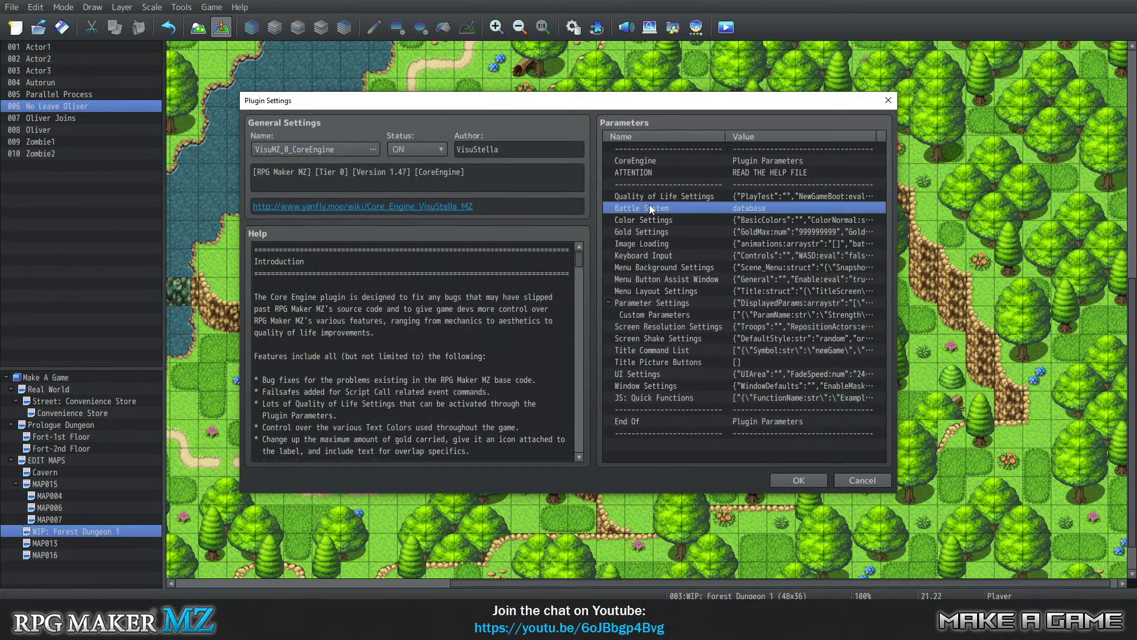
{"action": "left_click", "coordinate": [637, 286]}
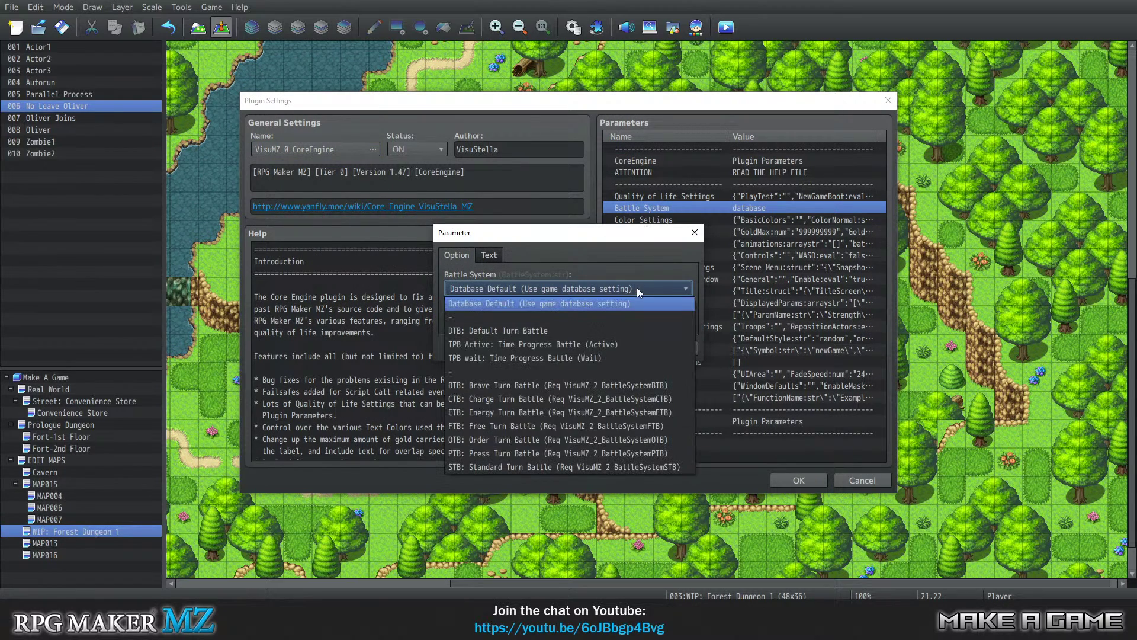
{"action": "left_click", "coordinate": [516, 399]}
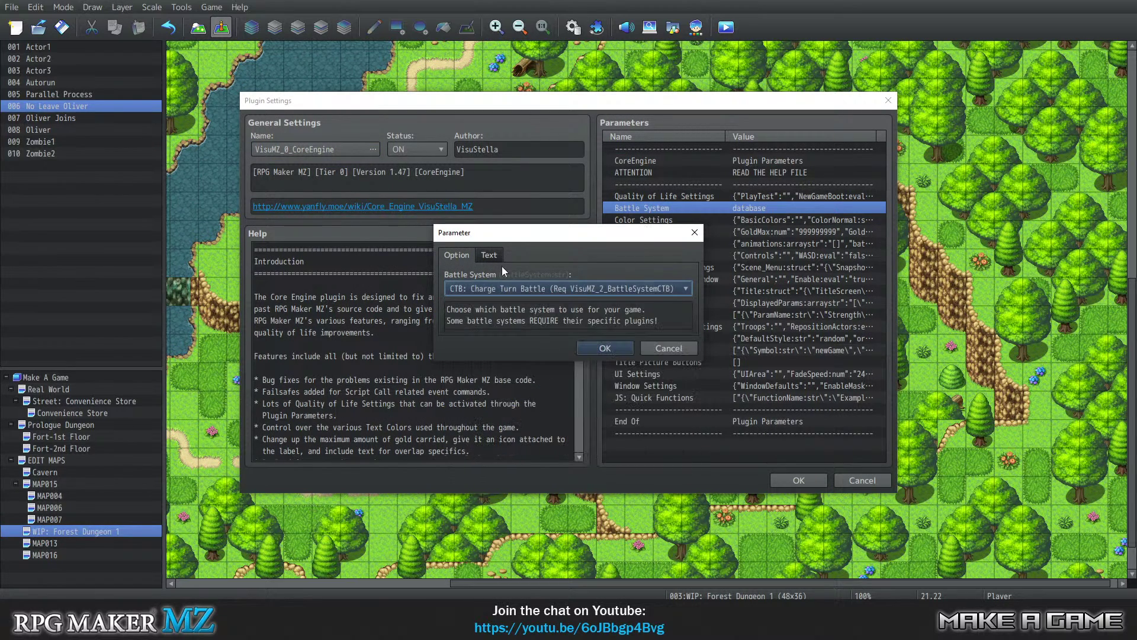
{"action": "left_click", "coordinate": [627, 348]}
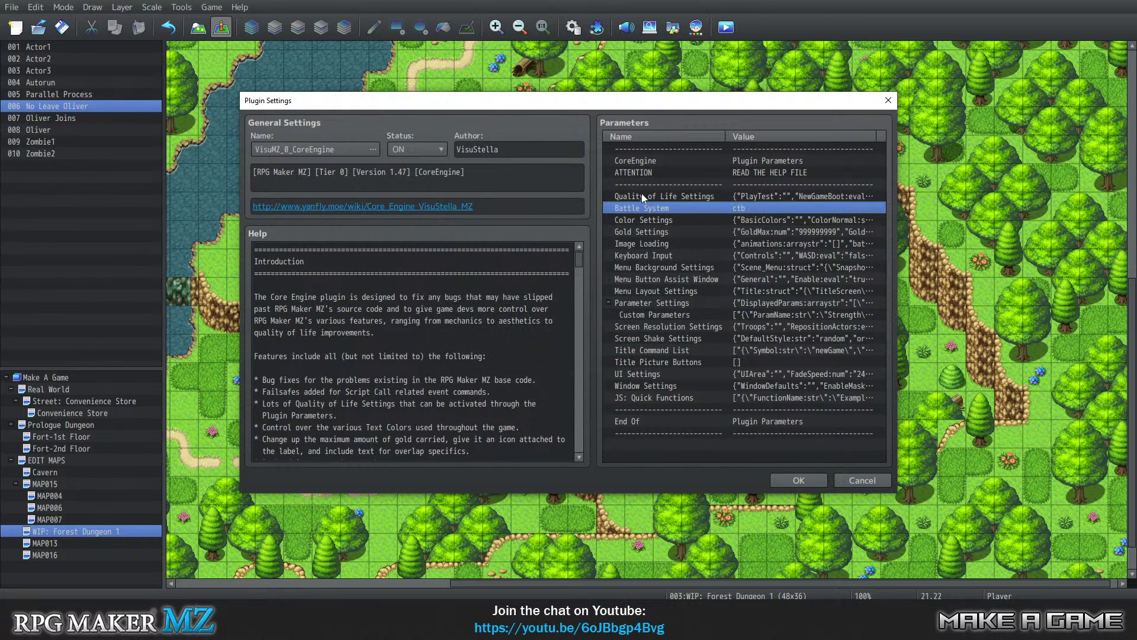
Open the Menu Layout Settings, examine the window entries of Scene_Menu, and close that structure without changes.
{"action": "left_click", "coordinate": [649, 294]}
{"action": "double_click", "coordinate": [645, 292]}
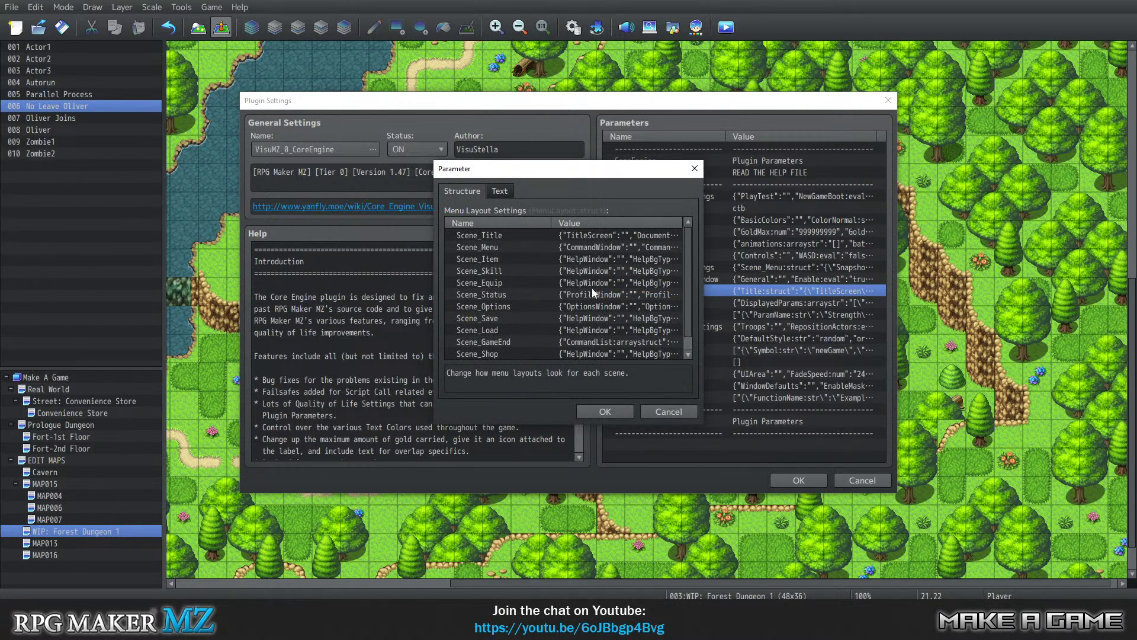
{"action": "scroll", "coordinate": [533, 283], "scroll_direction": "up", "scroll_amount": 1}
{"action": "double_click", "coordinate": [499, 246]}
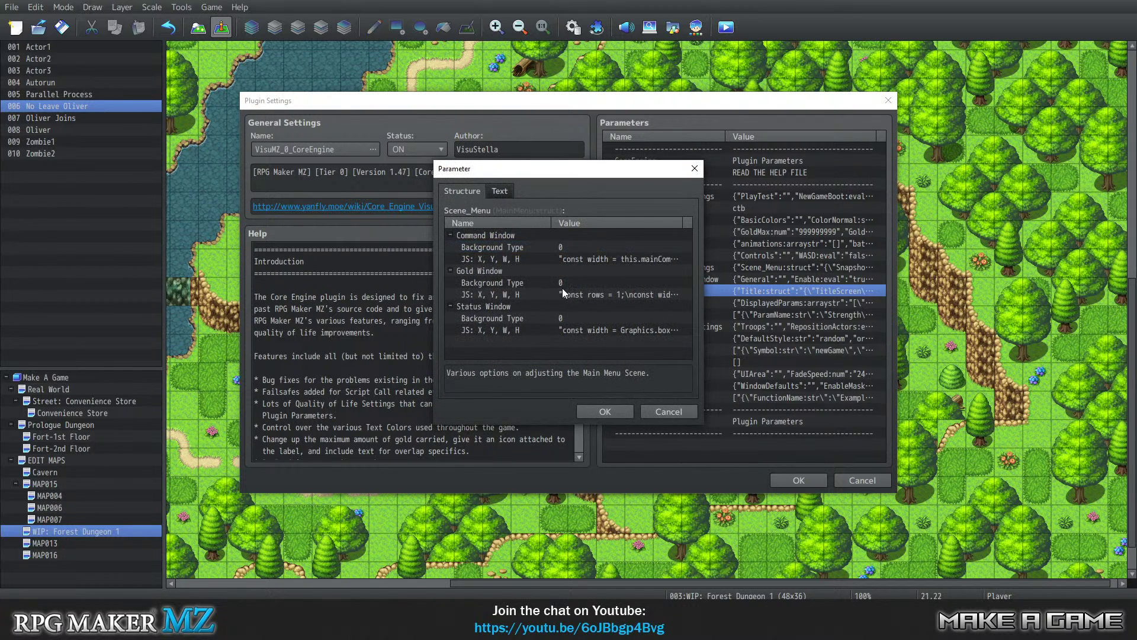
{"action": "left_click", "coordinate": [498, 191]}
{"action": "left_click", "coordinate": [475, 193]}
{"action": "left_click", "coordinate": [673, 412]}
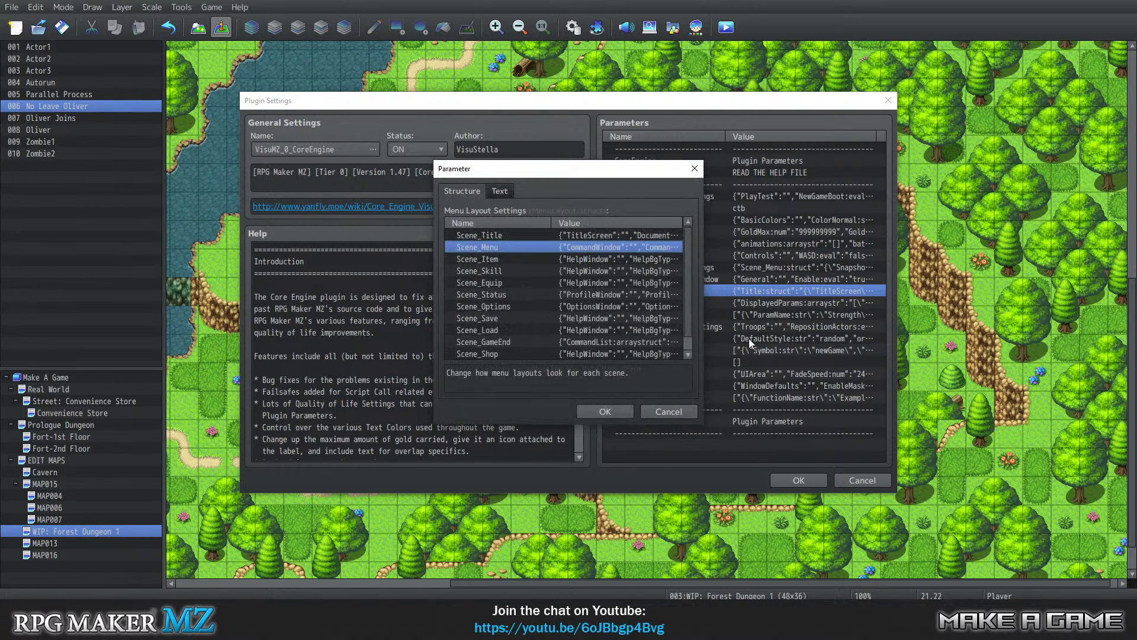
Look through the Scene_Options and Scene_Status layout structures and cancel out of the Menu Layout Settings.
{"action": "double_click", "coordinate": [496, 310]}
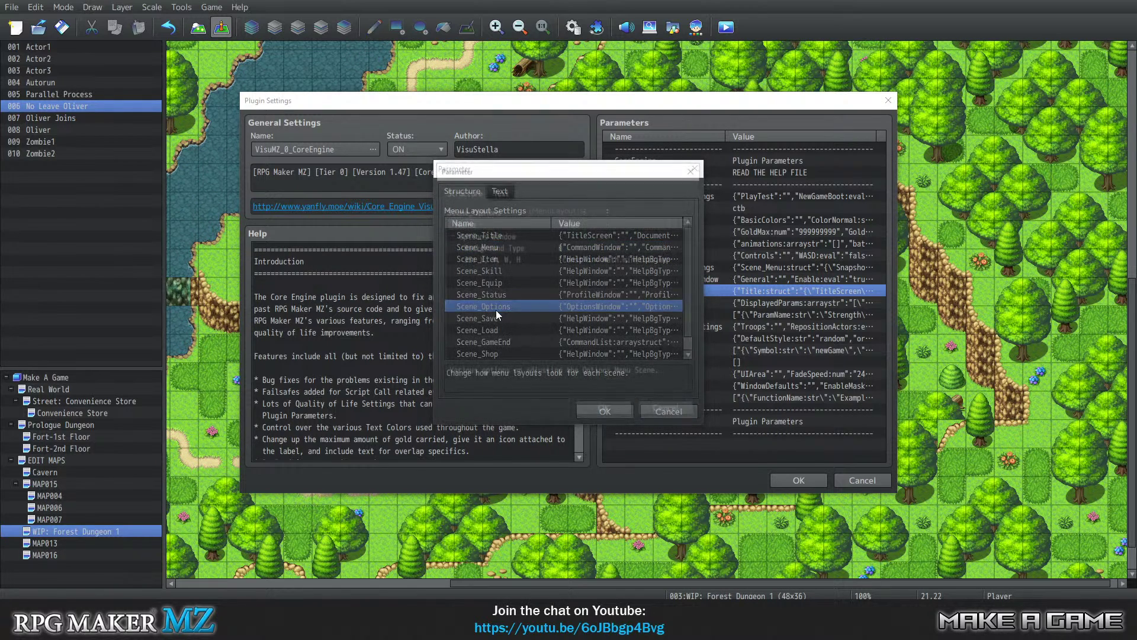
{"action": "left_click", "coordinate": [664, 410]}
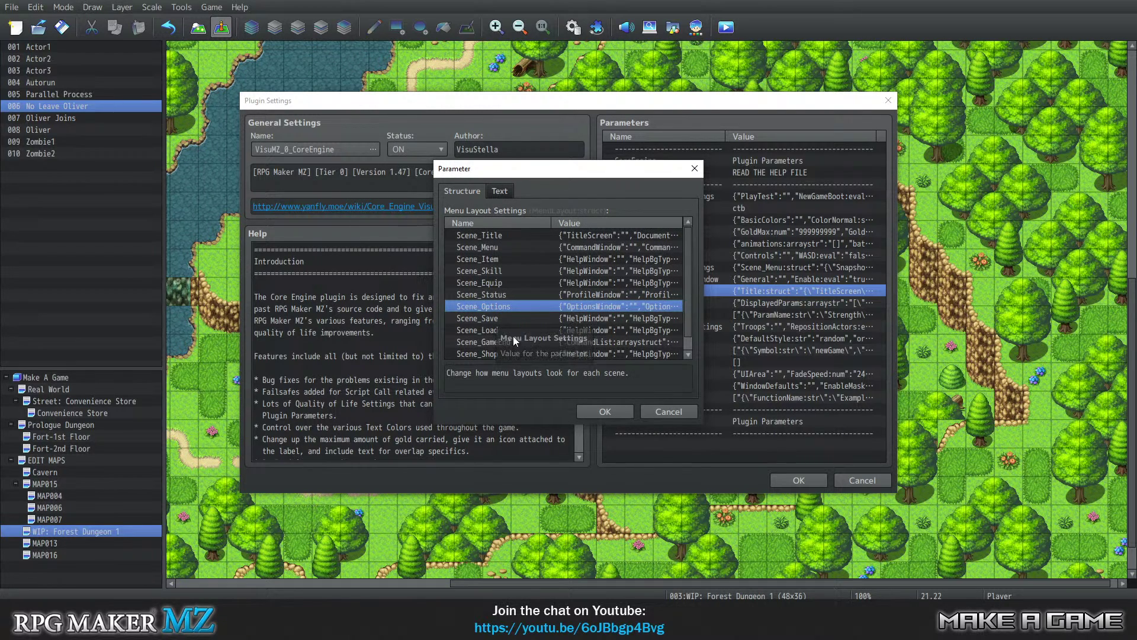
{"action": "scroll", "coordinate": [517, 332], "scroll_direction": "down", "scroll_amount": 1}
{"action": "scroll", "coordinate": [517, 330], "scroll_direction": "up", "scroll_amount": 1}
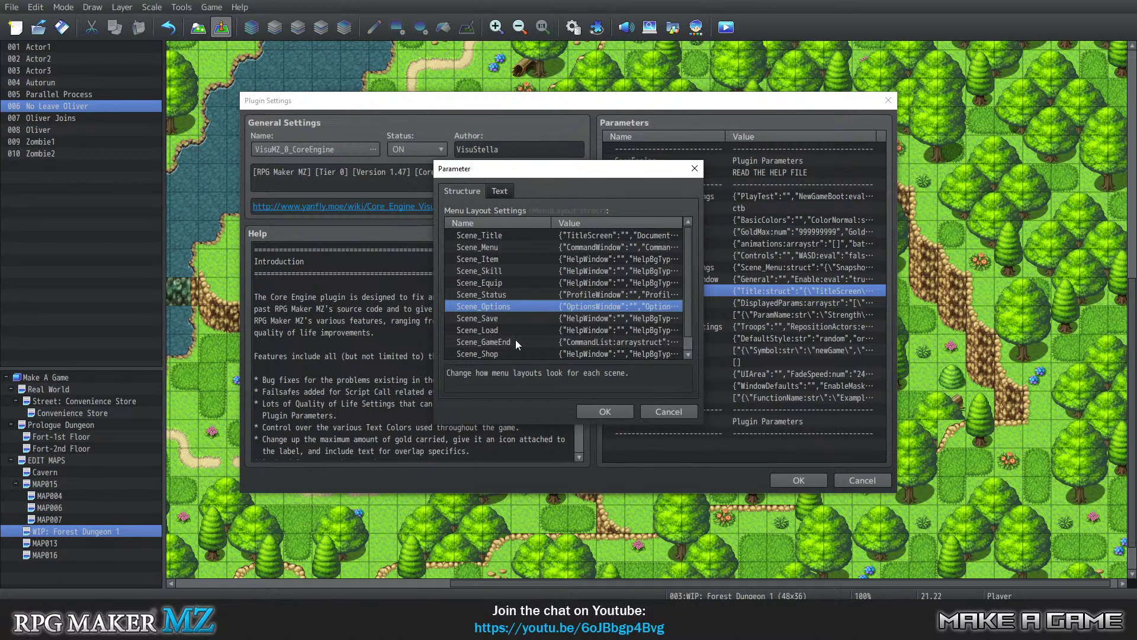
{"action": "double_click", "coordinate": [499, 294]}
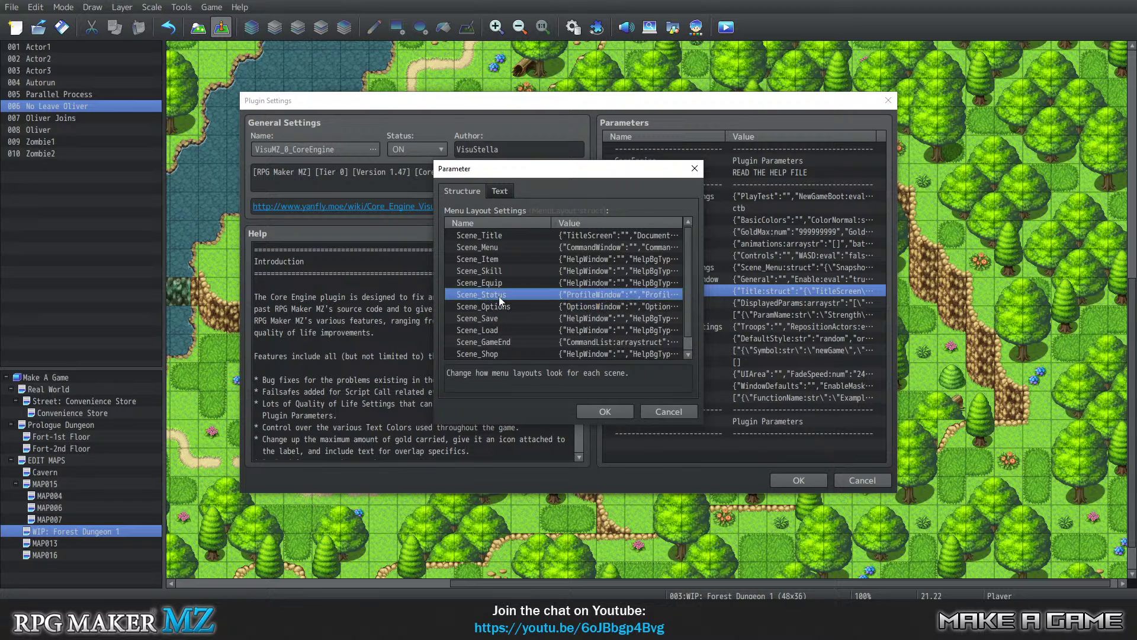
{"action": "scroll", "coordinate": [616, 278], "scroll_direction": "down", "scroll_amount": 1}
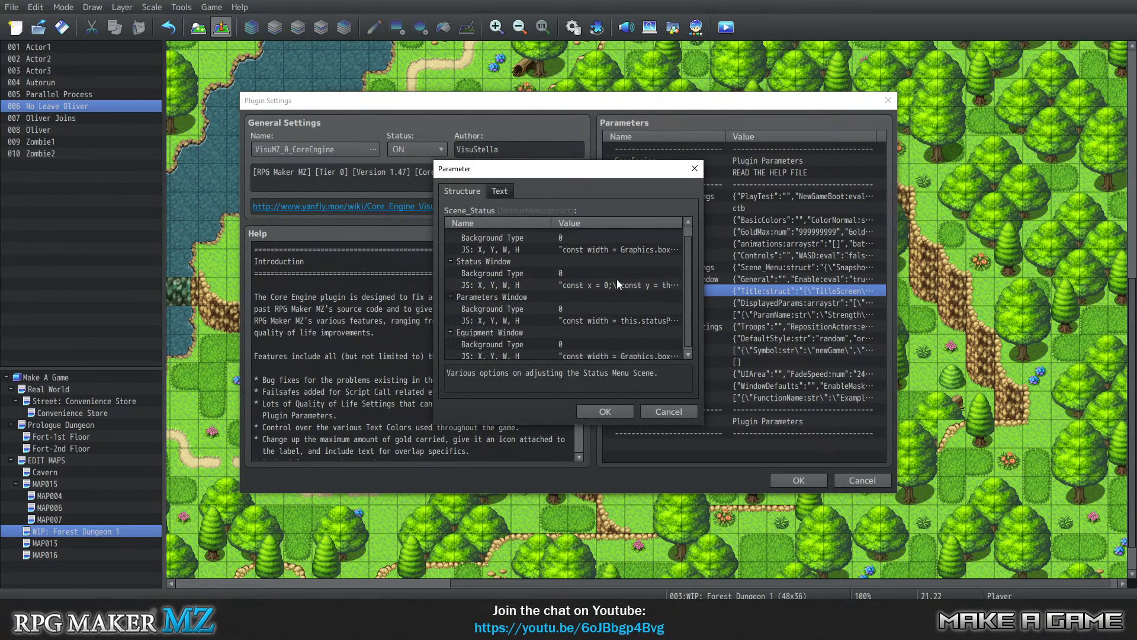
{"action": "left_click", "coordinate": [669, 409]}
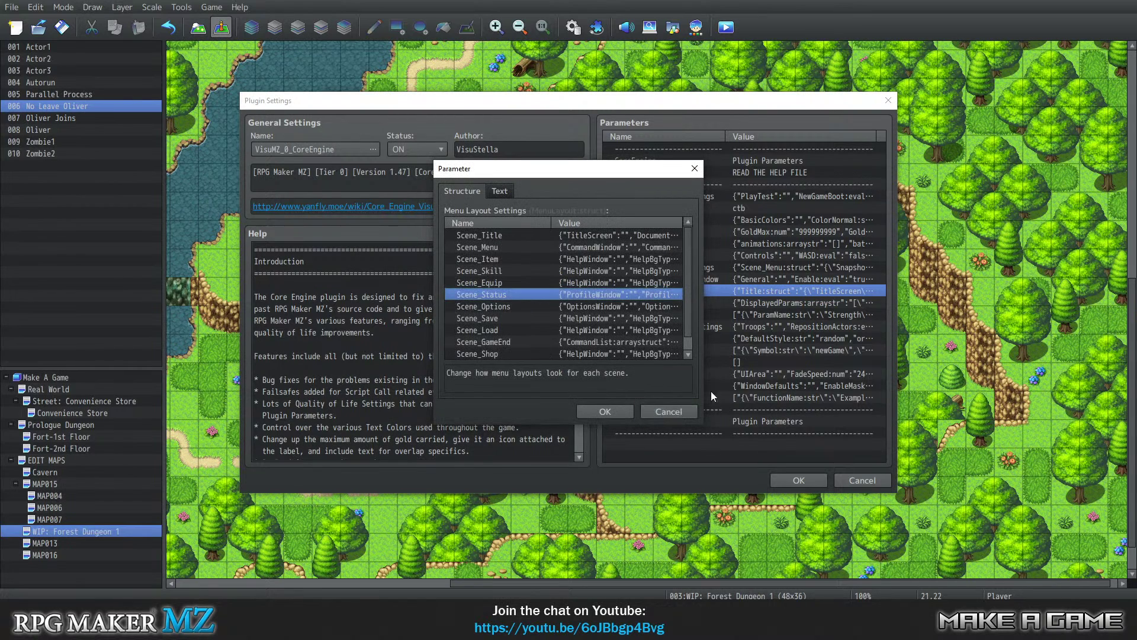
{"action": "left_click", "coordinate": [674, 415]}
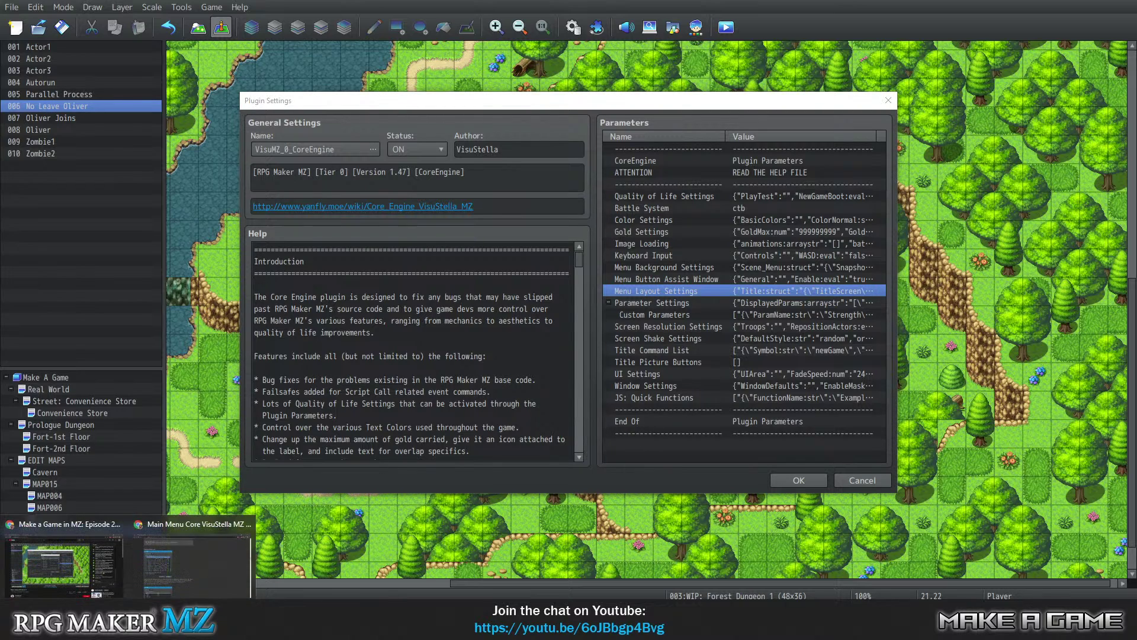
Check the Main Menu Core wiki page in the browser, return to RPG Maker MZ and accept the CoreEngine settings.
{"action": "left_click", "coordinate": [212, 564]}
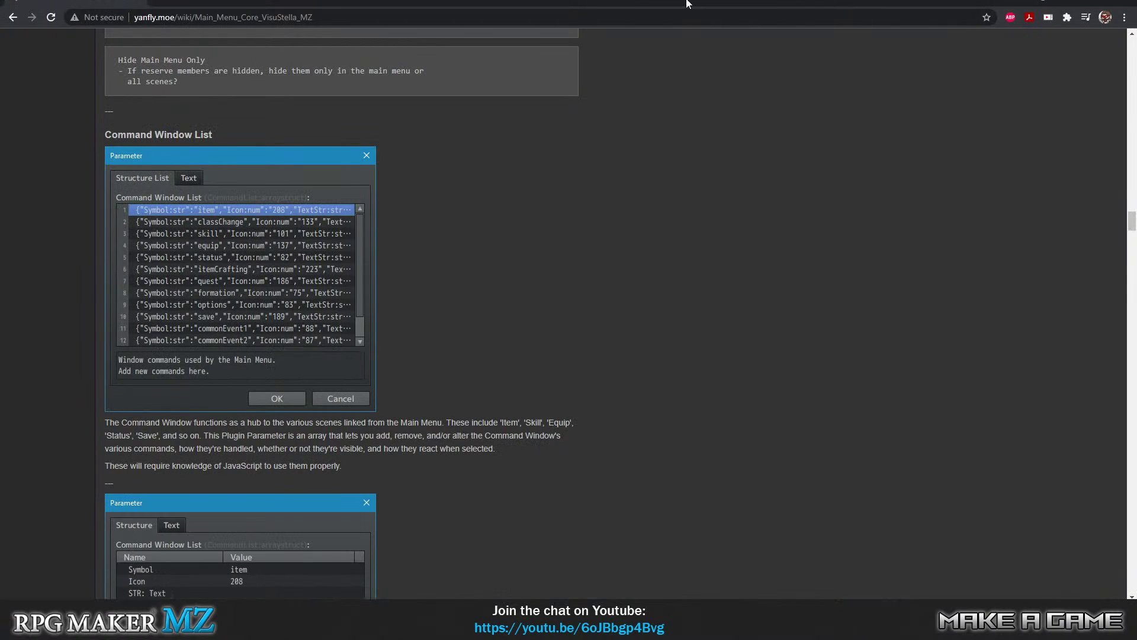
{"action": "key", "text": "alt+Tab"}
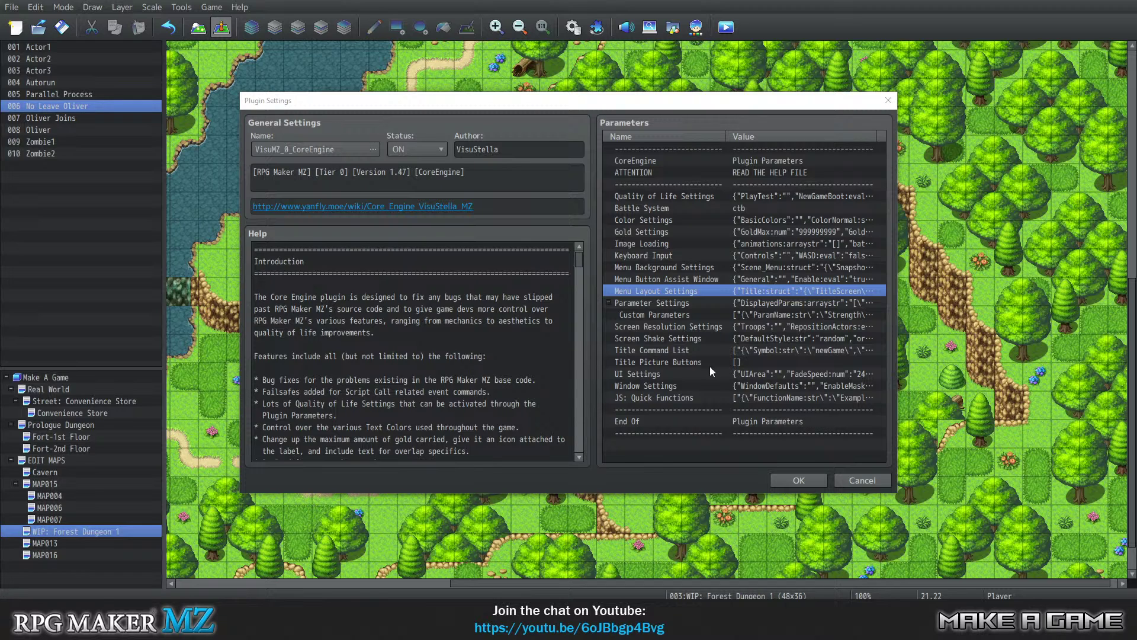
{"action": "left_click", "coordinate": [790, 485]}
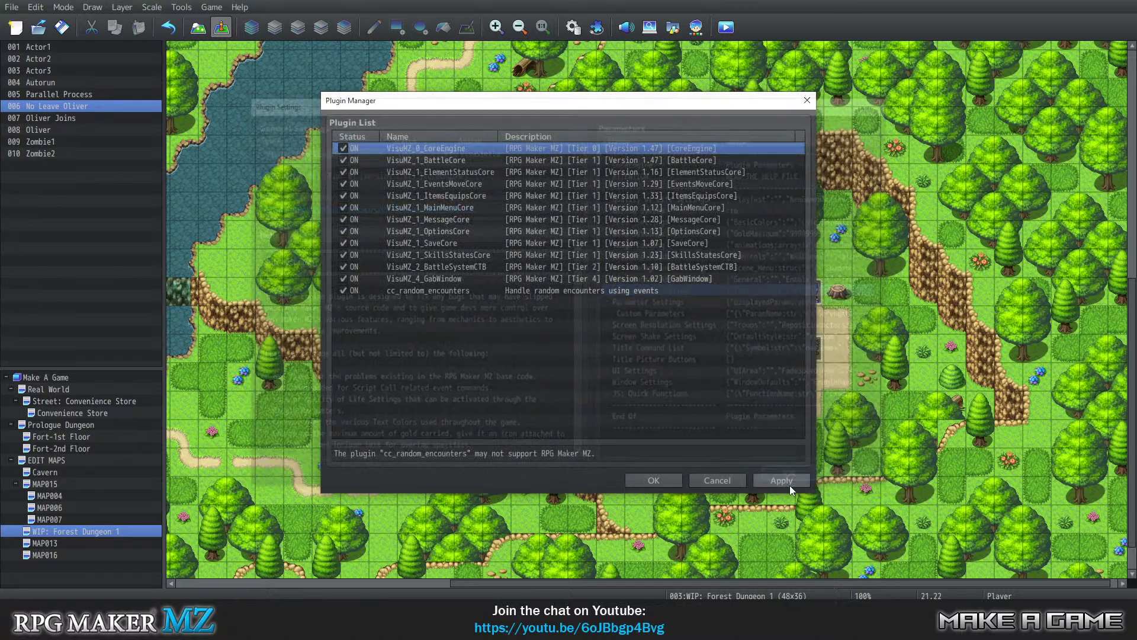
Review the Options Settings and Options Categories parameters of VisuMZ_1_OptionsCore and cancel its settings without changes.
{"action": "double_click", "coordinate": [414, 232]}
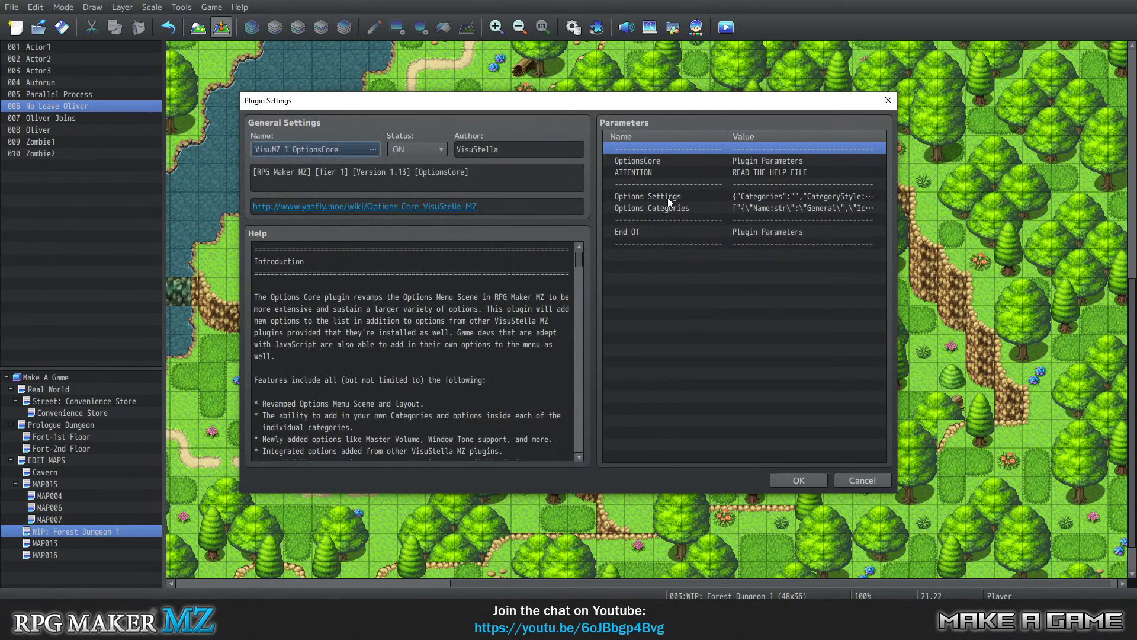
{"action": "double_click", "coordinate": [653, 199]}
{"action": "scroll", "coordinate": [573, 294], "scroll_direction": "down", "scroll_amount": 2}
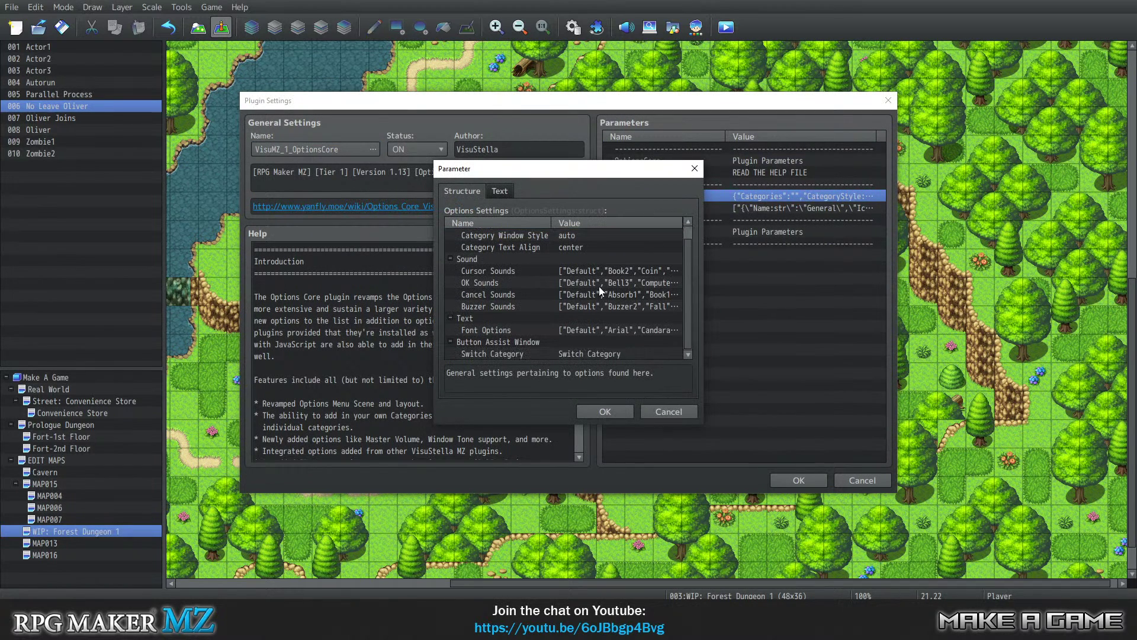
{"action": "left_click", "coordinate": [669, 412]}
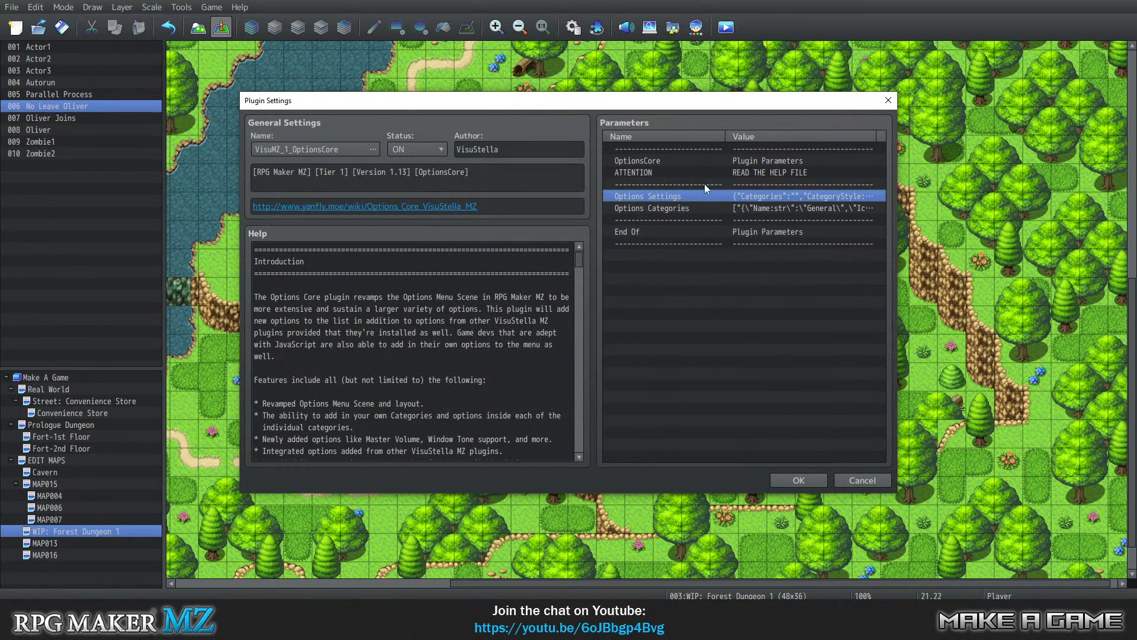
{"action": "double_click", "coordinate": [677, 209]}
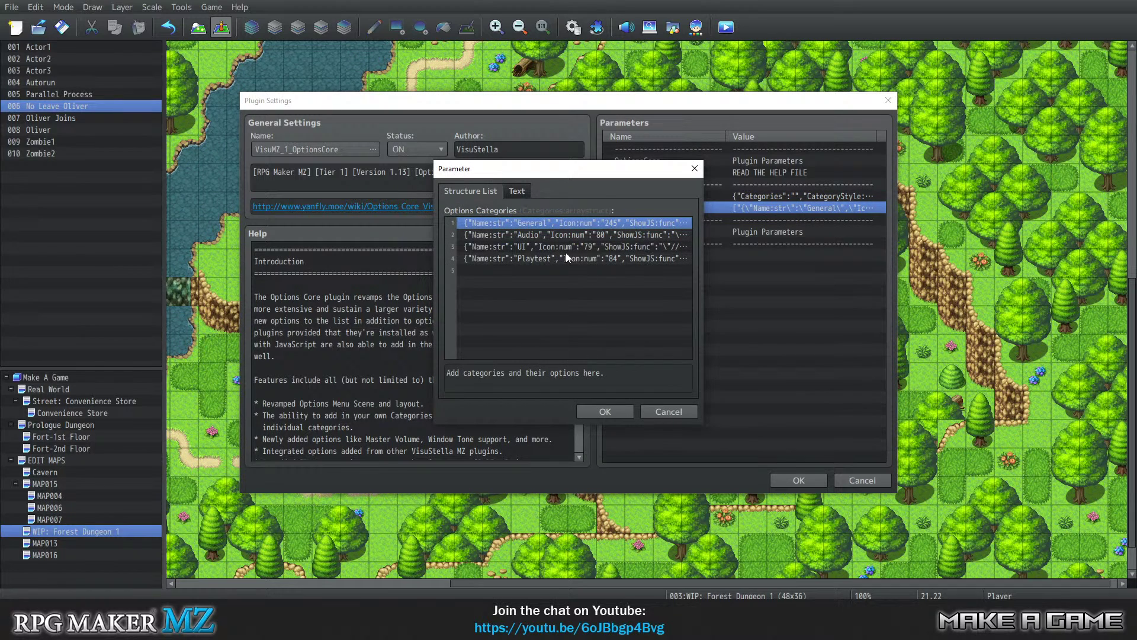
{"action": "left_click", "coordinate": [686, 411]}
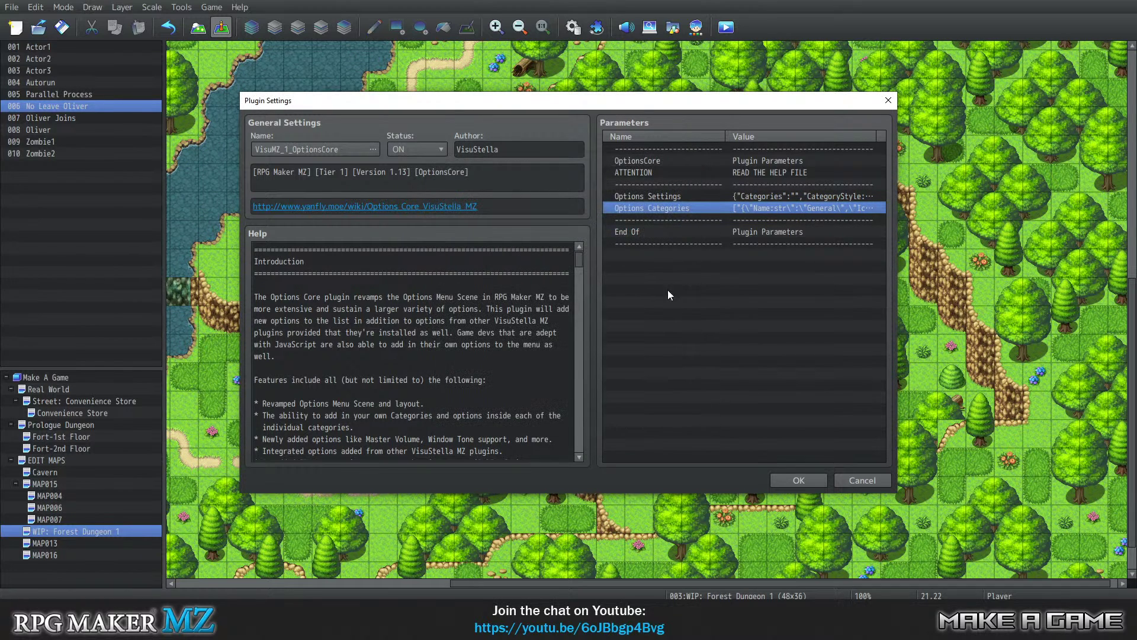
{"action": "left_click", "coordinate": [871, 480]}
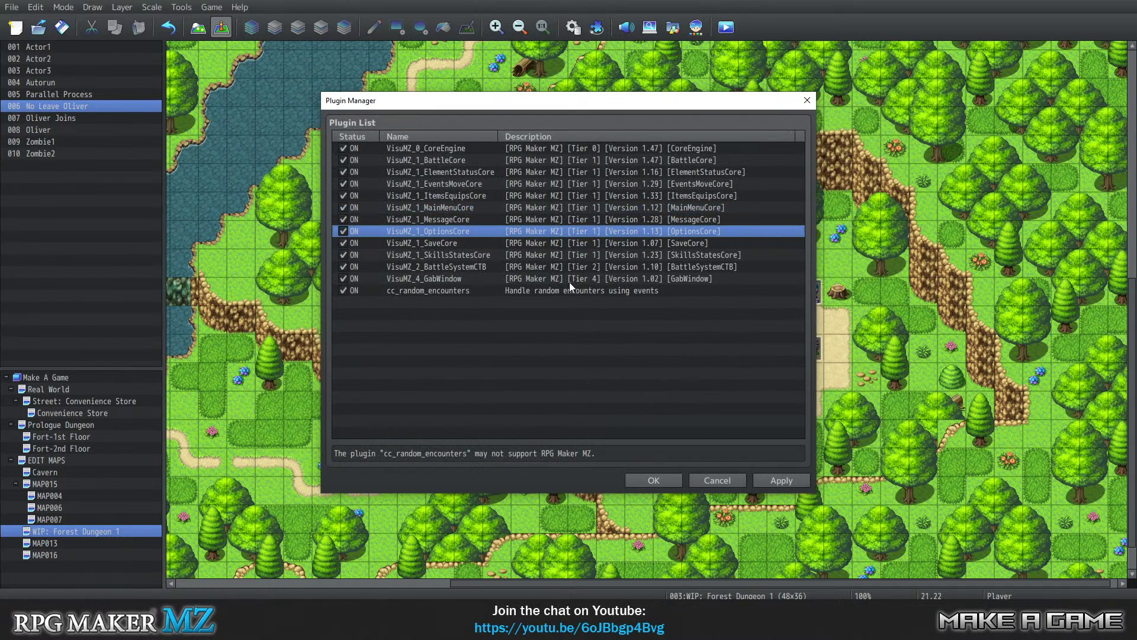
Open the Item Categories parameter of VisuMZ_1_ItemsEquipsCore and examine its list and vocabulary entries.
{"action": "double_click", "coordinate": [423, 195]}
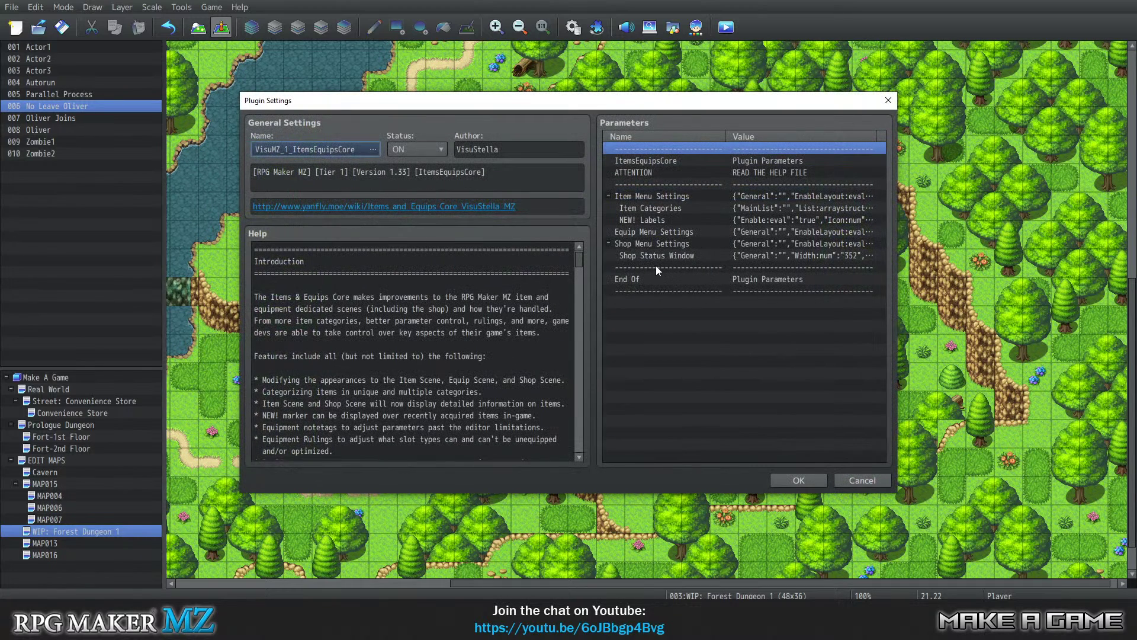
{"action": "double_click", "coordinate": [652, 207]}
{"action": "scroll", "coordinate": [613, 294], "scroll_direction": "down", "scroll_amount": 1}
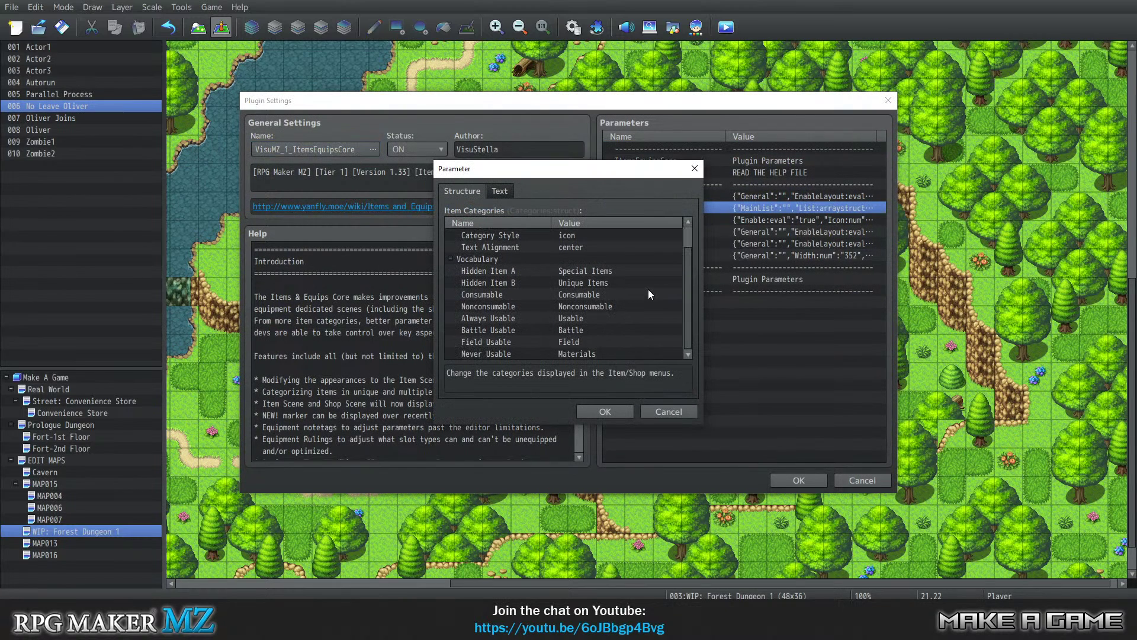
{"action": "scroll", "coordinate": [648, 291], "scroll_direction": "up", "scroll_amount": 1}
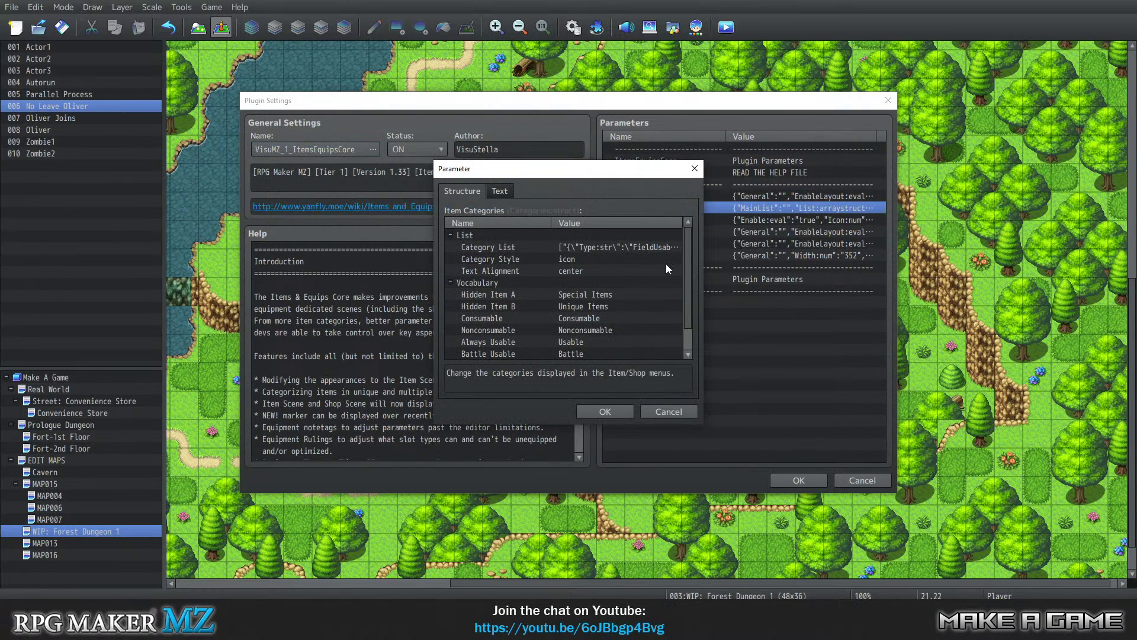
{"action": "scroll", "coordinate": [617, 295], "scroll_direction": "down", "scroll_amount": 1}
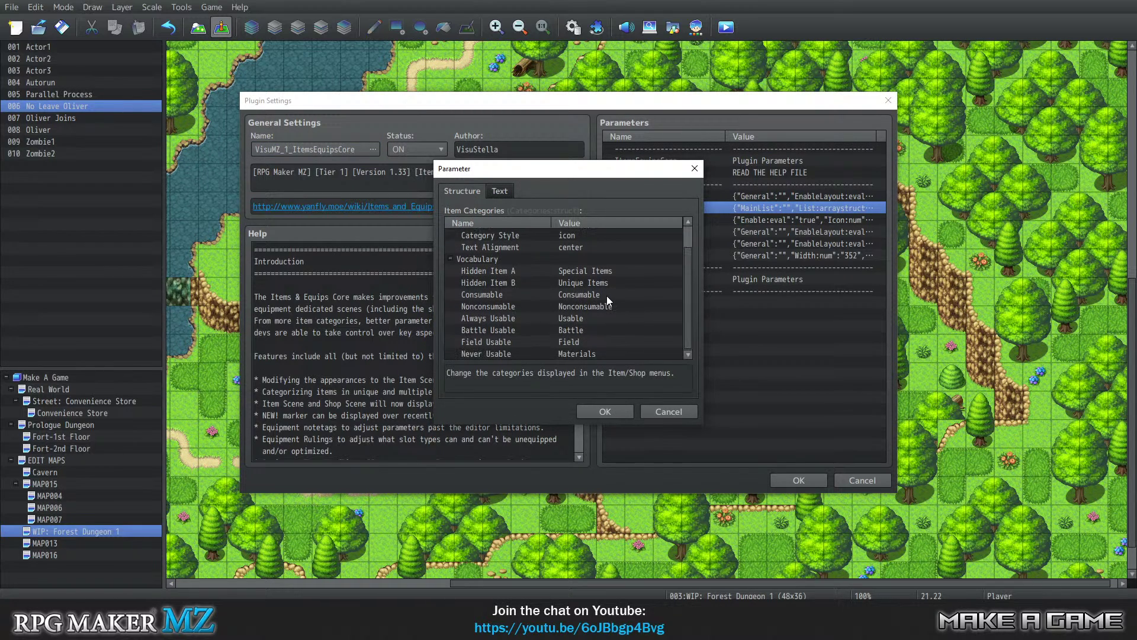
{"action": "scroll", "coordinate": [633, 293], "scroll_direction": "up", "scroll_amount": 1}
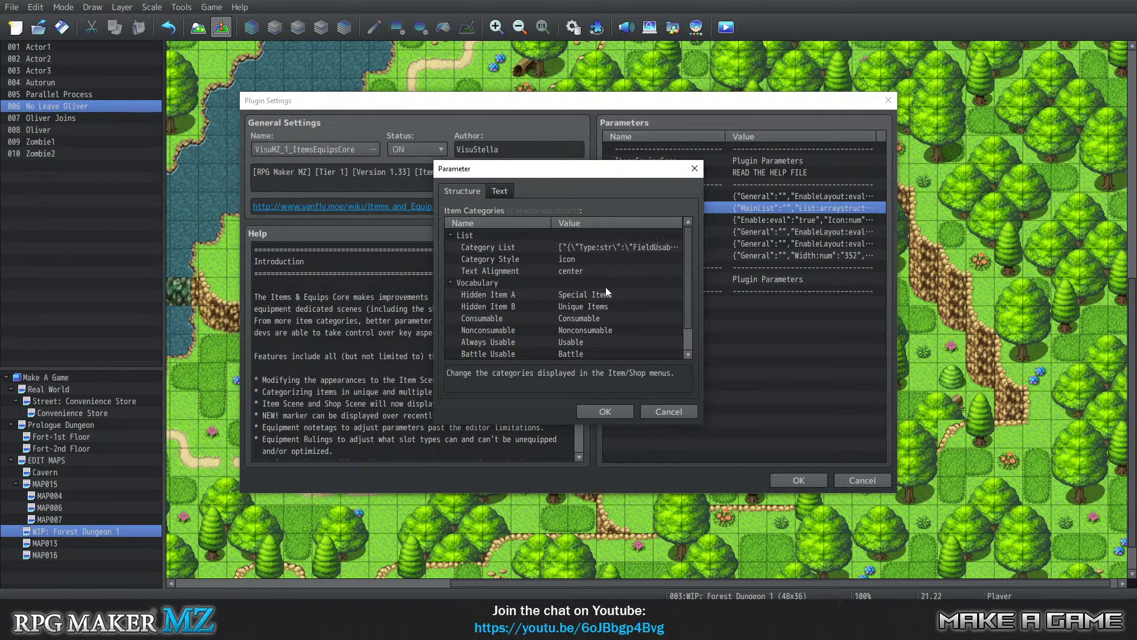
Open the Category List and move its window aside to compare the category types with the vocabulary entries.
{"action": "double_click", "coordinate": [555, 248]}
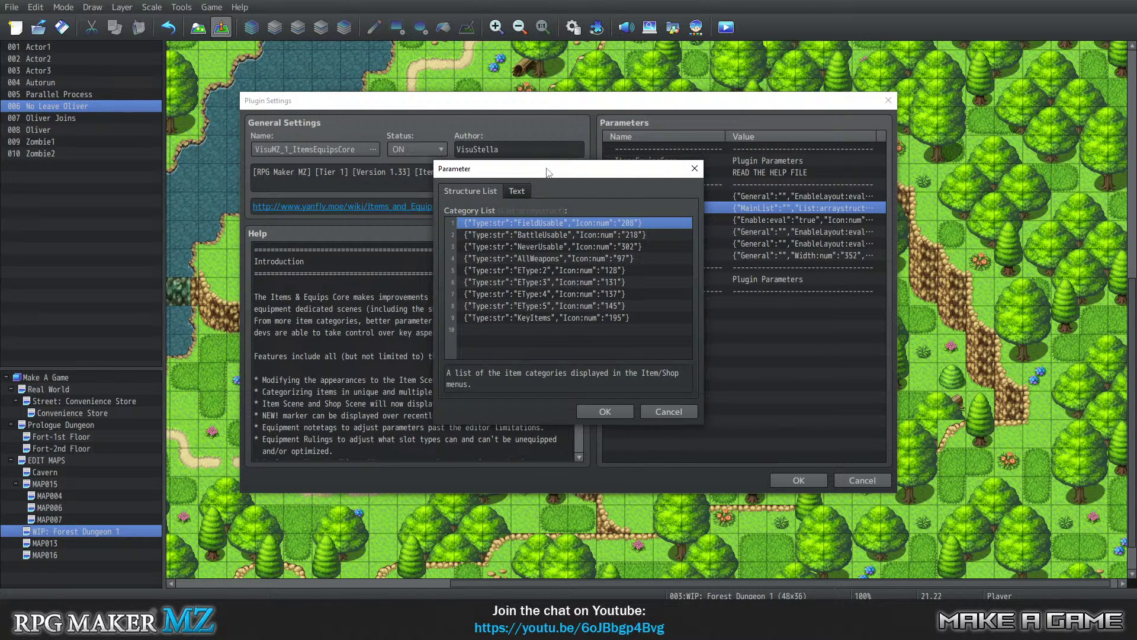
{"action": "left_click_drag", "start_coordinate": [547, 167], "coordinate": [329, 152]}
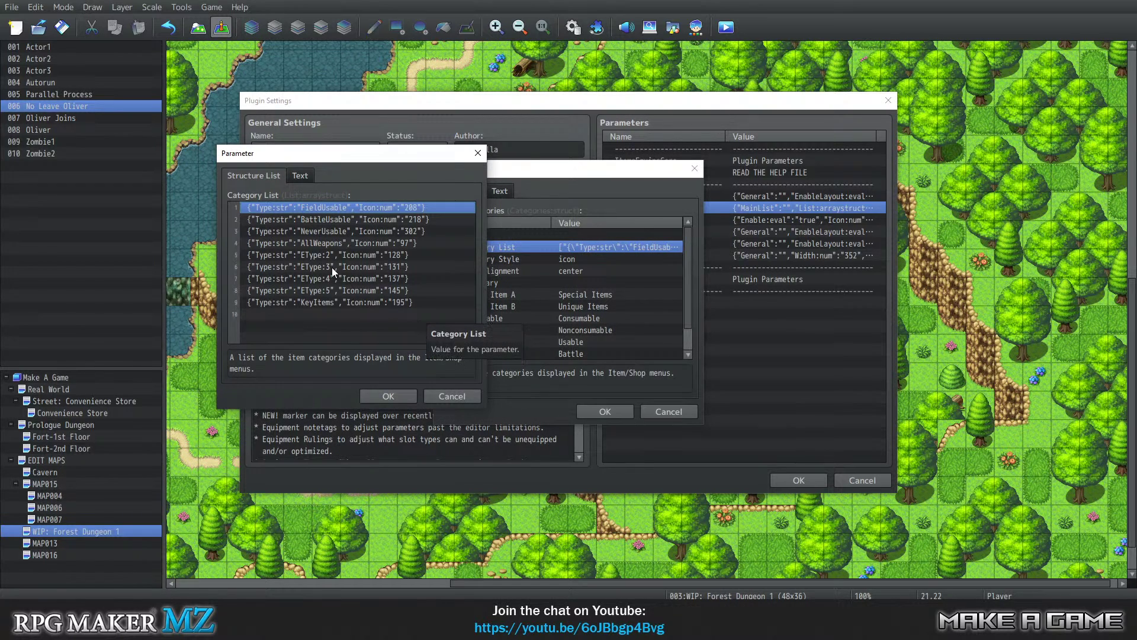
{"action": "mouse_move", "coordinate": [294, 212]}
{"action": "left_mouse_down"}
{"action": "mouse_move", "coordinate": [292, 251]}
{"action": "mouse_move", "coordinate": [309, 208]}
{"action": "left_mouse_up"}
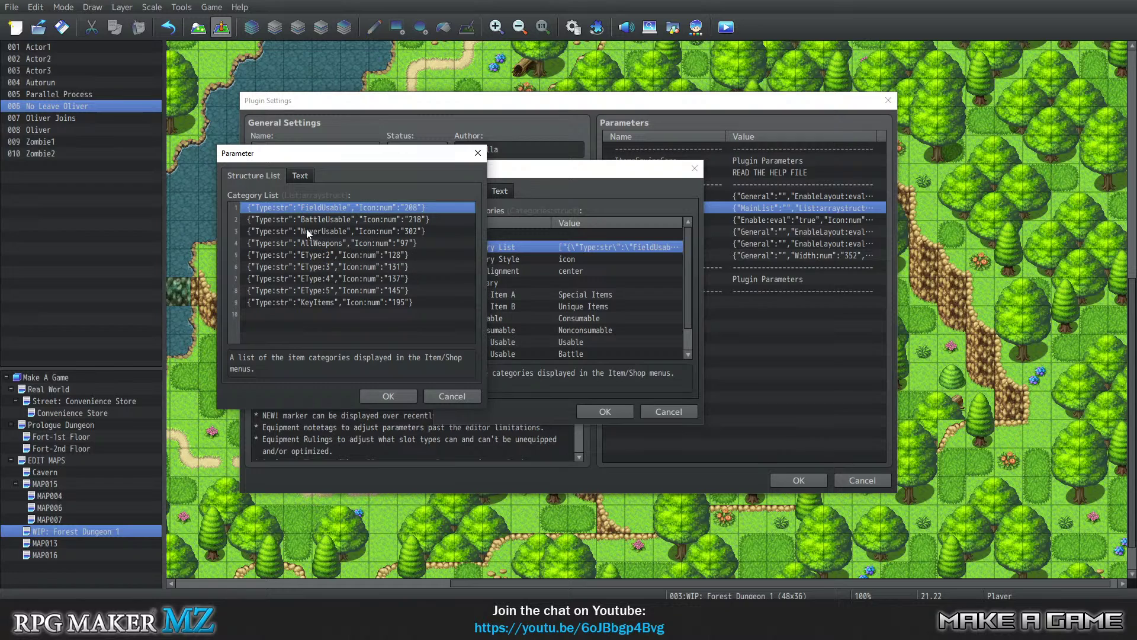
{"action": "left_click", "coordinate": [585, 233]}
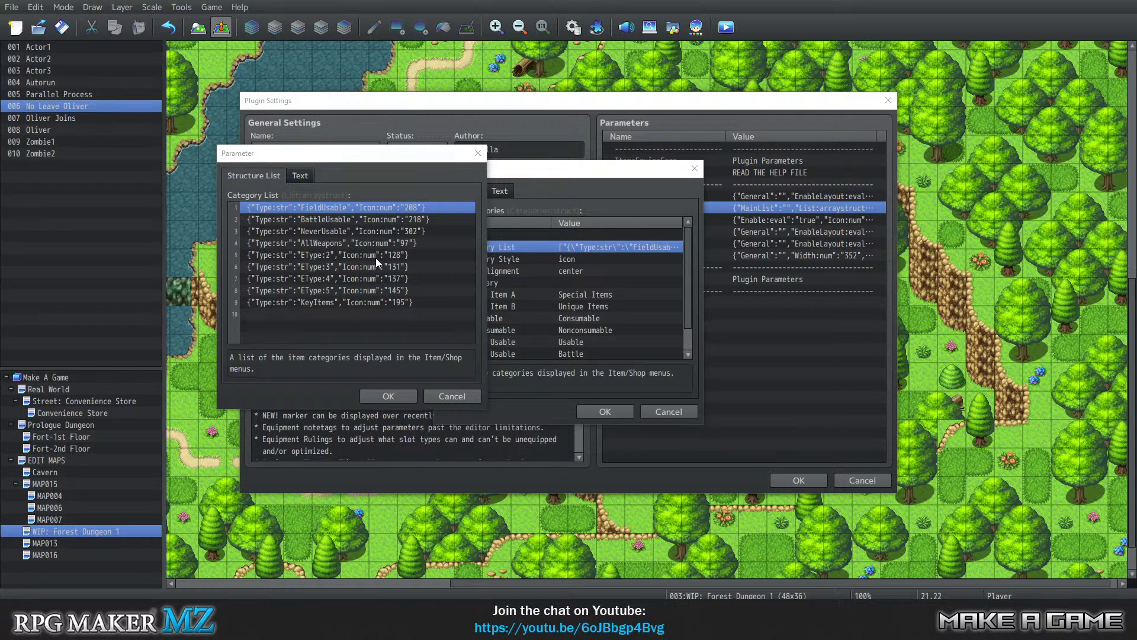
Delete the FieldUsable, BattleUsable and NeverUsable entries from the item Category List.
{"action": "left_click", "coordinate": [357, 235]}
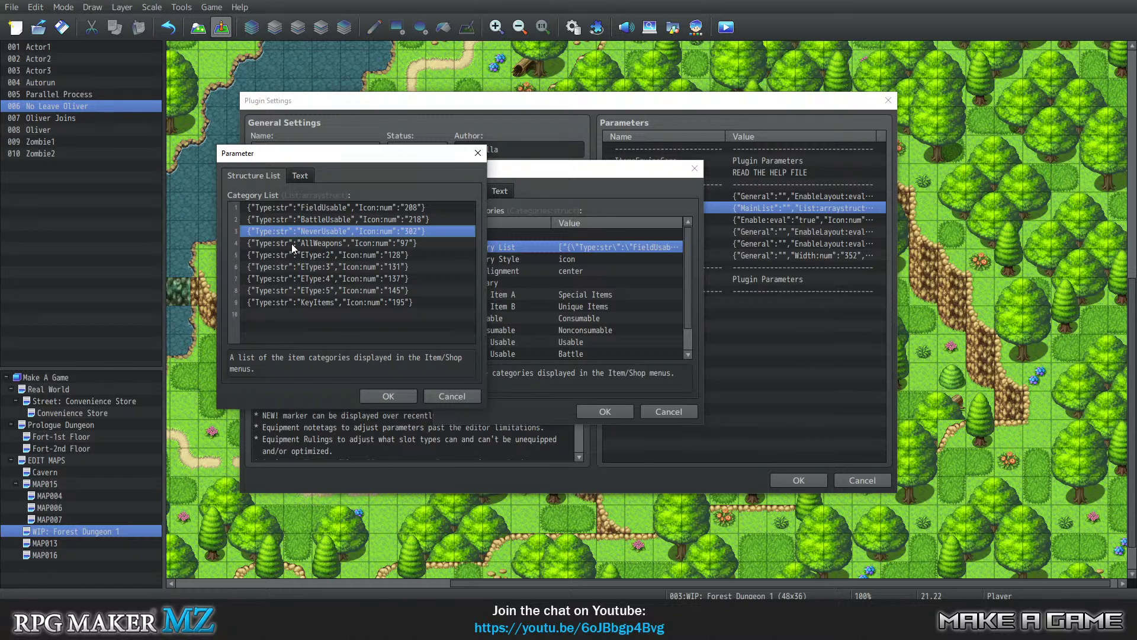
{"action": "left_click", "coordinate": [319, 218]}
{"action": "left_click", "coordinate": [314, 206]}
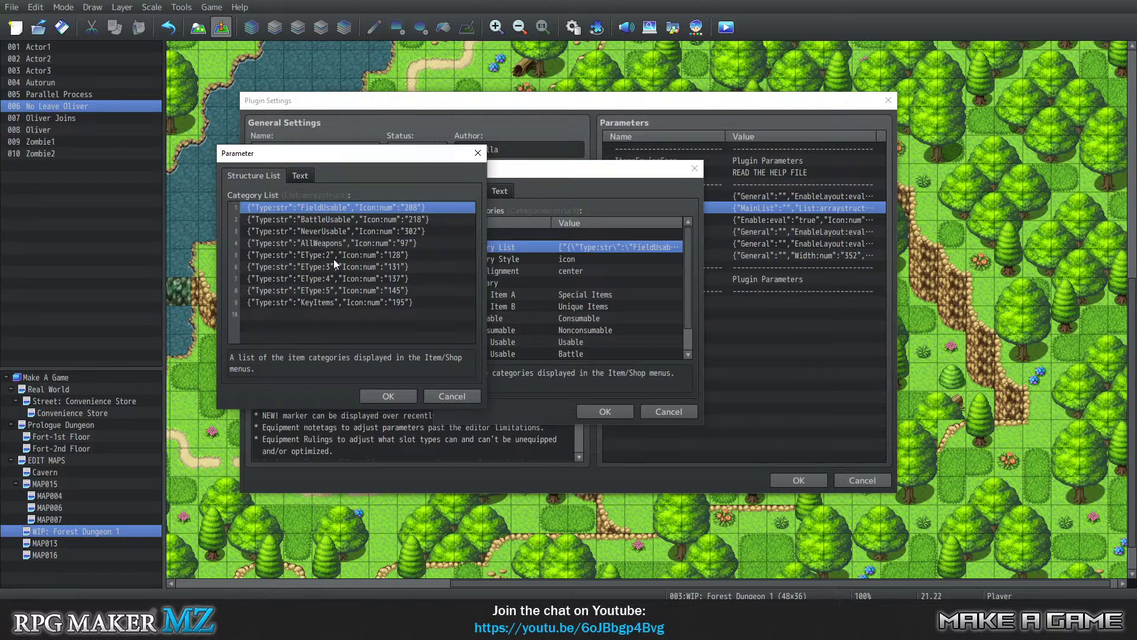
{"action": "key", "text": "Delete"}
{"action": "key", "text": "Delete"}
{"action": "key", "text": "Delete"}
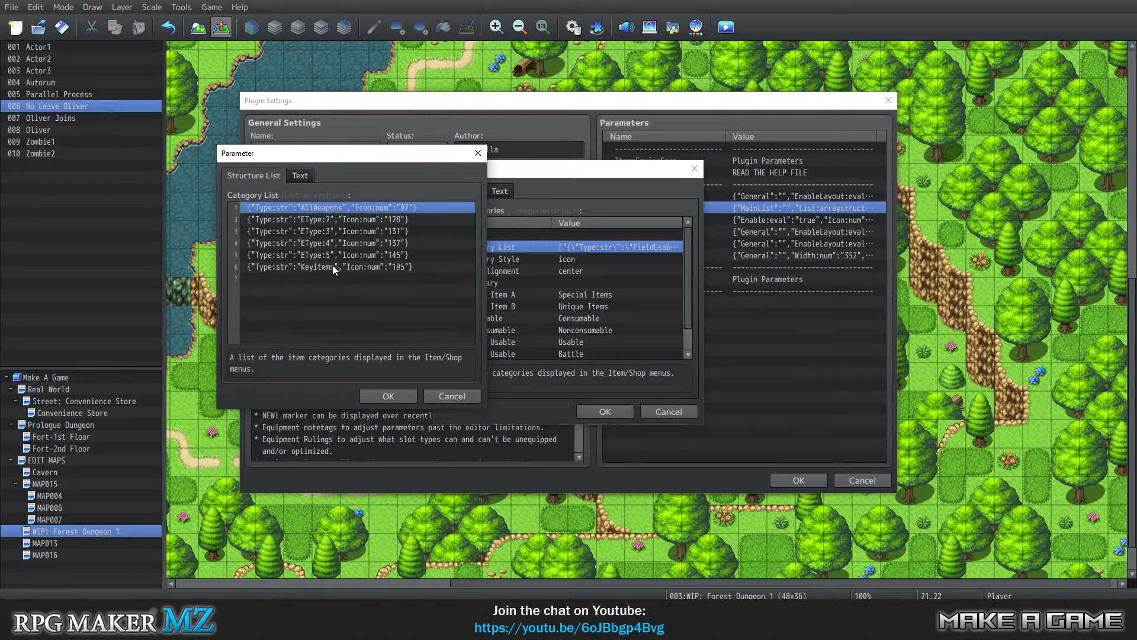
Accept the shortened item Category List and save the VisuMZ_1_ItemsEquipsCore settings in the plugin list.
{"action": "mouse_move", "coordinate": [312, 238]}
{"action": "left_mouse_down"}
{"action": "mouse_move", "coordinate": [303, 245]}
{"action": "mouse_move", "coordinate": [308, 218]}
{"action": "left_mouse_up"}
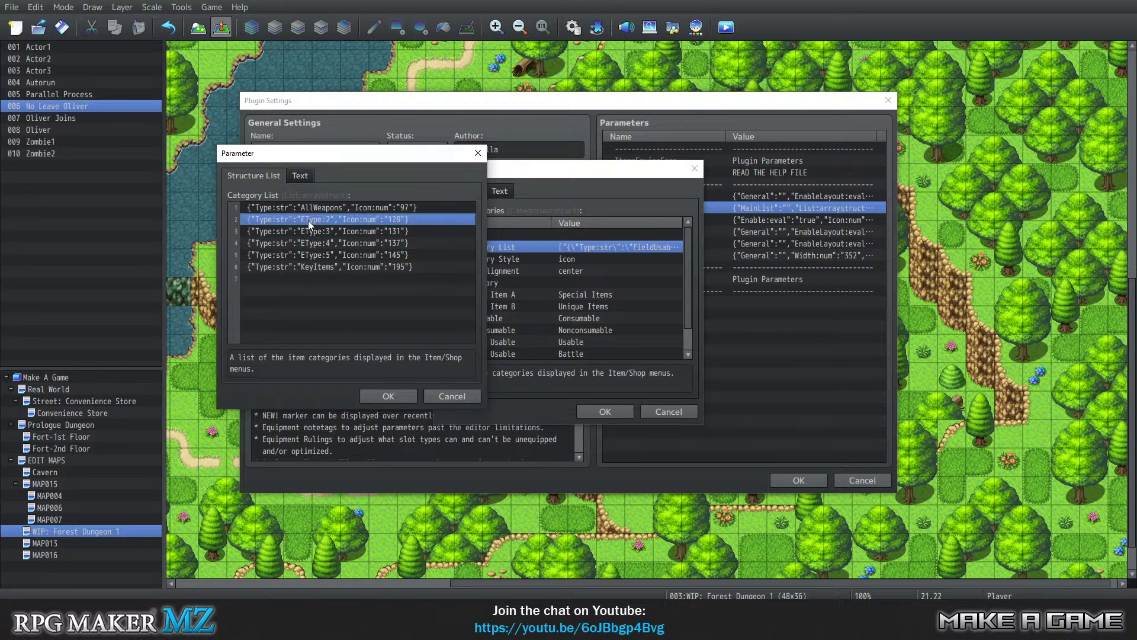
{"action": "left_click", "coordinate": [389, 396]}
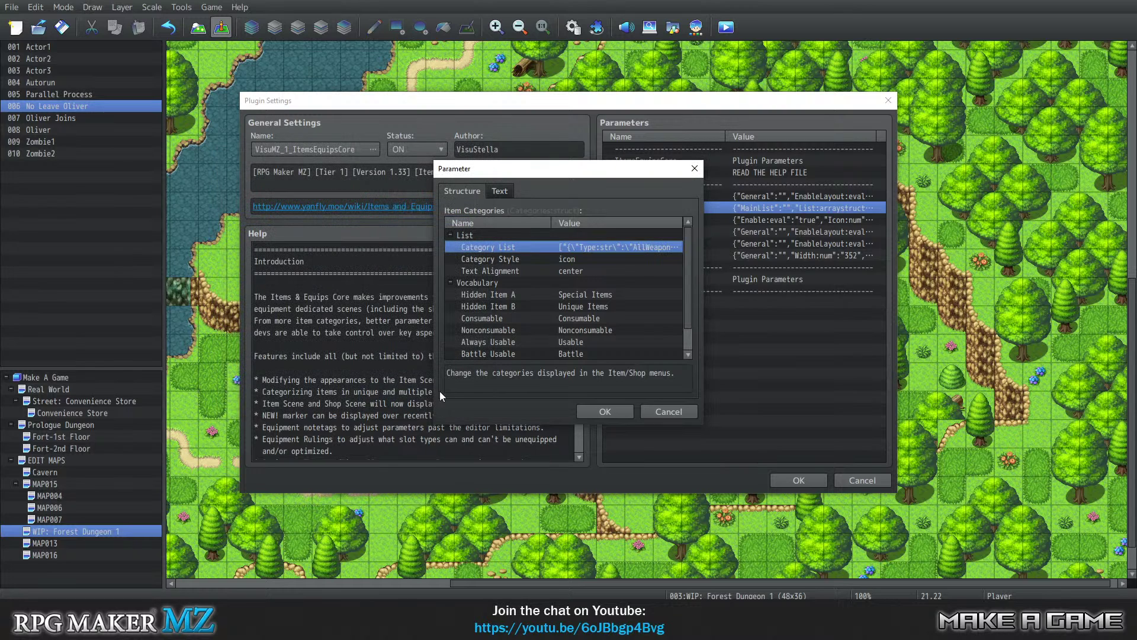
{"action": "left_click", "coordinate": [605, 412]}
{"action": "left_click", "coordinate": [800, 479]}
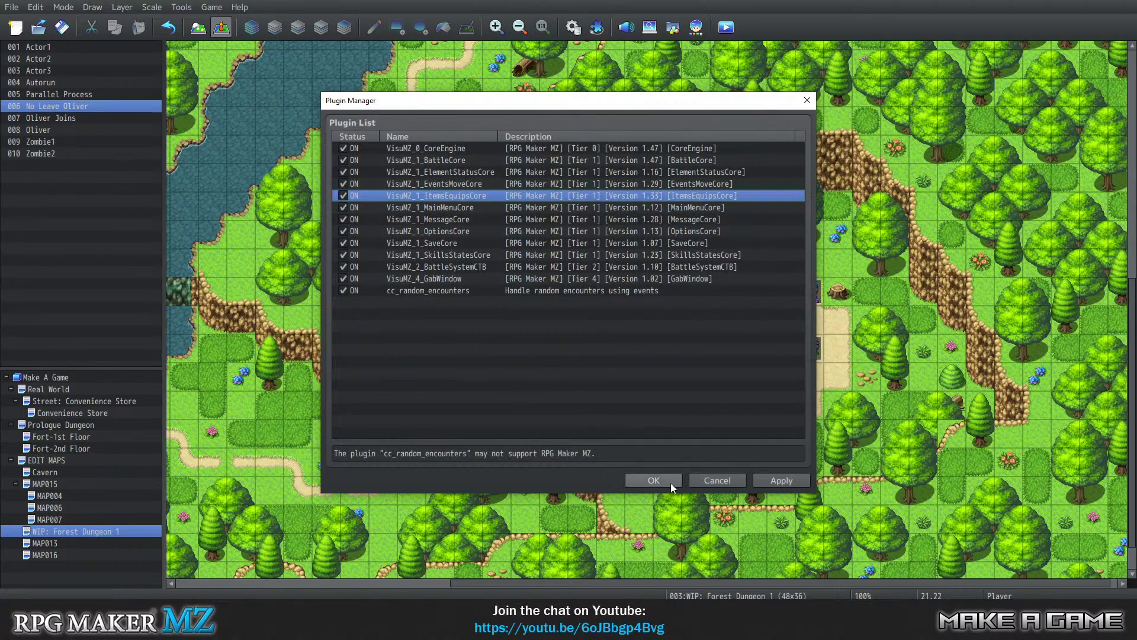
{"action": "left_click", "coordinate": [651, 480]}
Start a playtest of the project and begin a new game.
{"action": "left_click", "coordinate": [182, 7]}
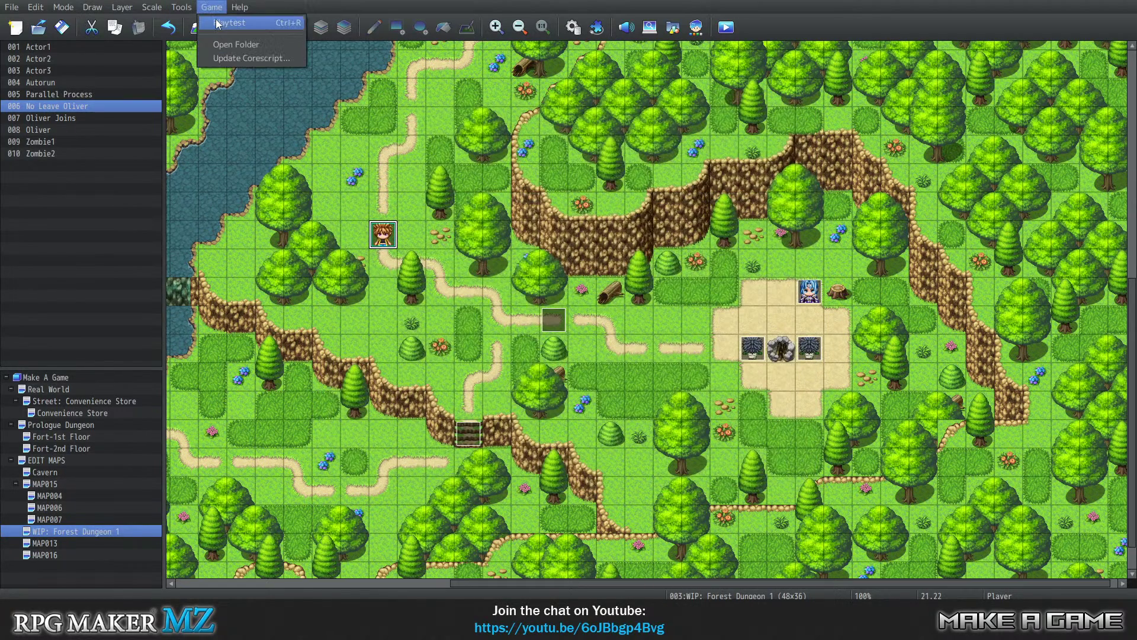
{"action": "left_click", "coordinate": [219, 22]}
{"action": "left_click", "coordinate": [546, 315]}
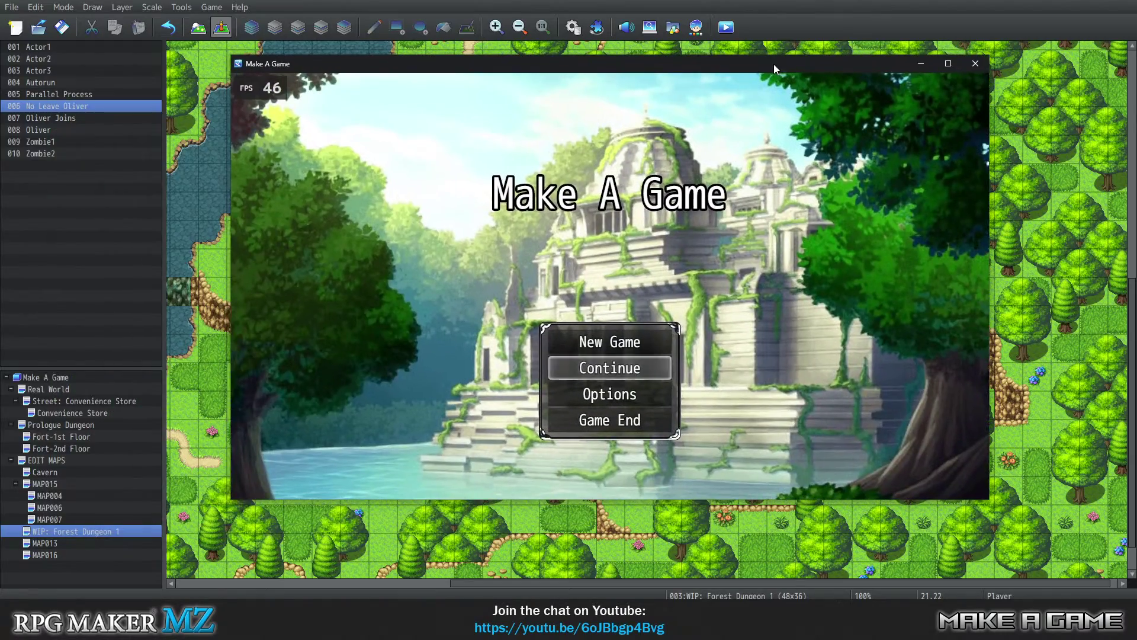
{"action": "key", "text": "Up"}
{"action": "key", "text": "Return"}
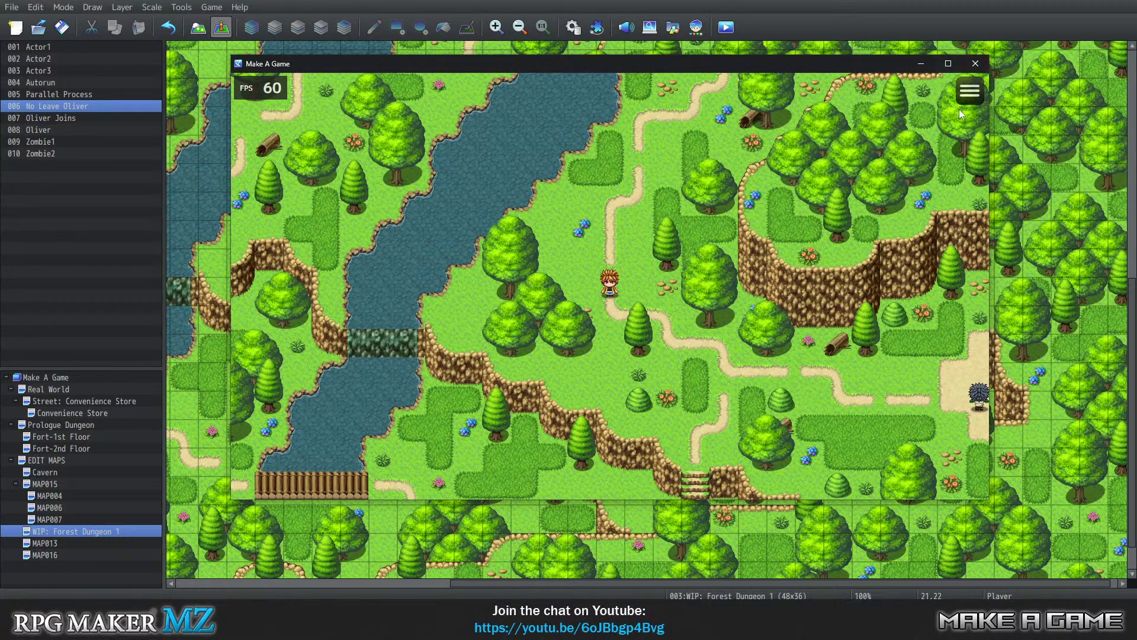
Open the in-game Item menu to examine its category icons and close the playtest.
{"action": "left_click", "coordinate": [969, 92]}
{"action": "left_click", "coordinate": [391, 126]}
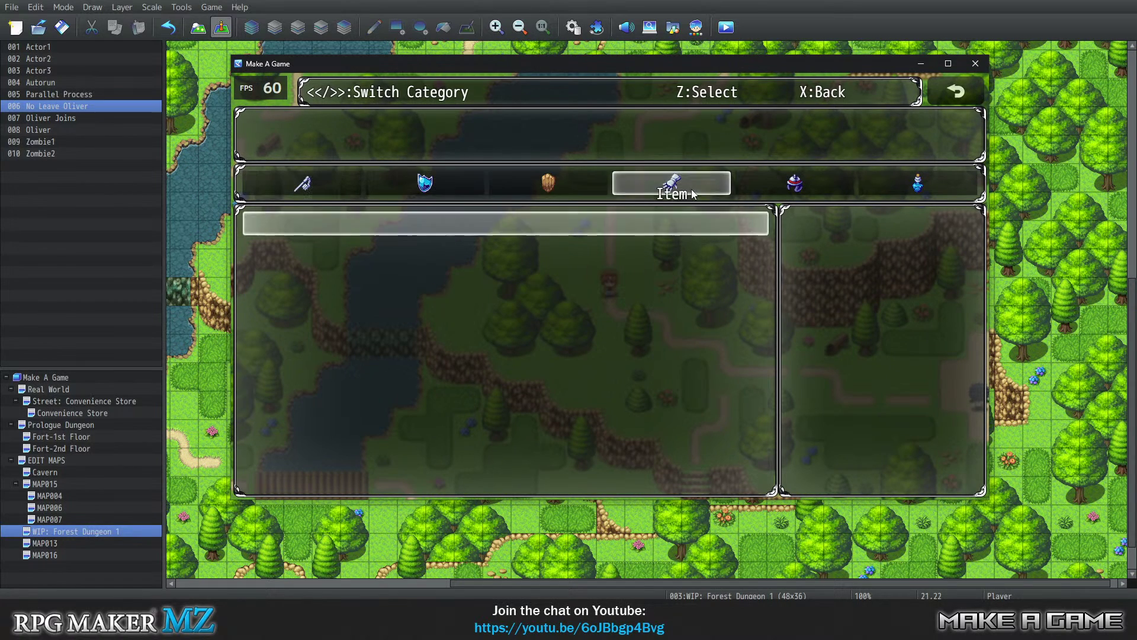
{"action": "left_click", "coordinate": [954, 96]}
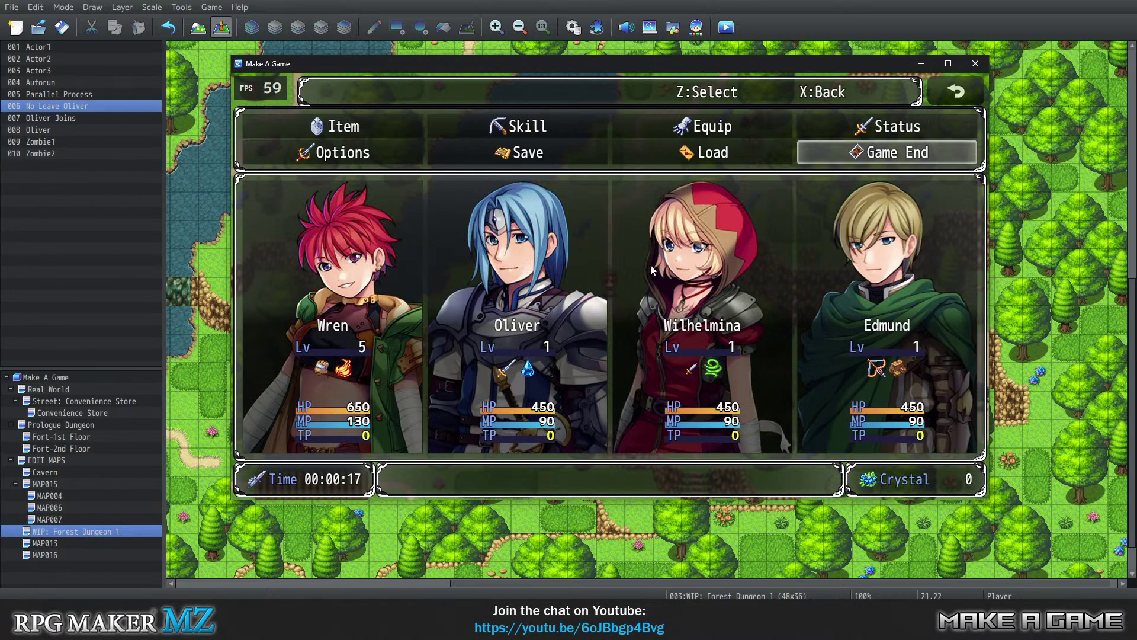
{"action": "left_click", "coordinate": [975, 64]}
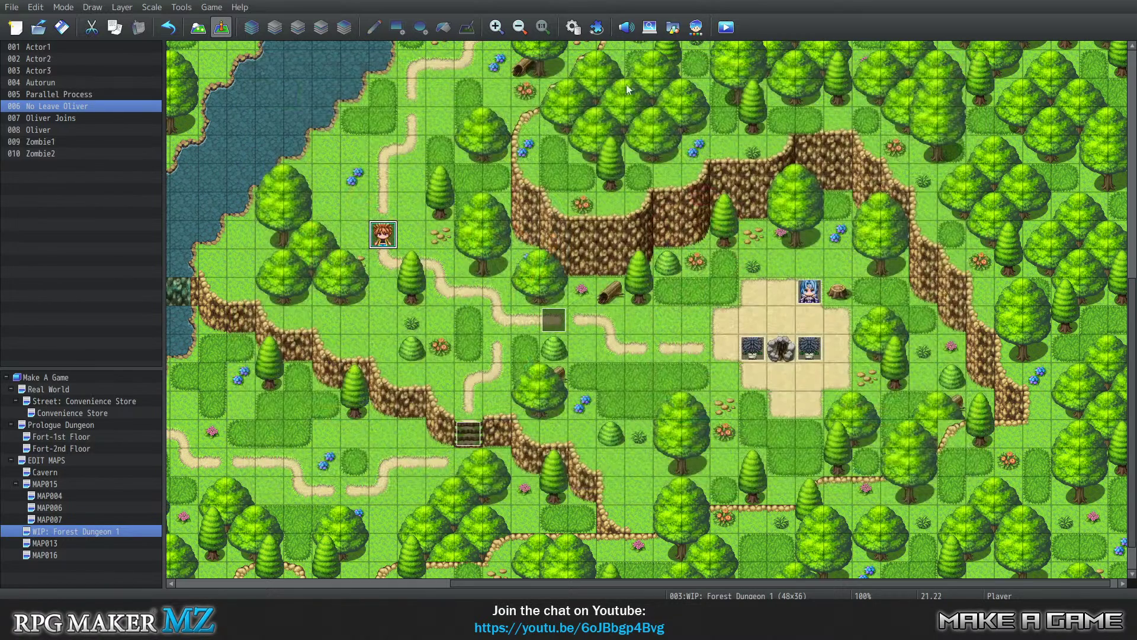
Open the database and look through the System 1 and System 2 settings and the Types lists.
{"action": "left_click", "coordinate": [181, 7]}
{"action": "left_click", "coordinate": [205, 22]}
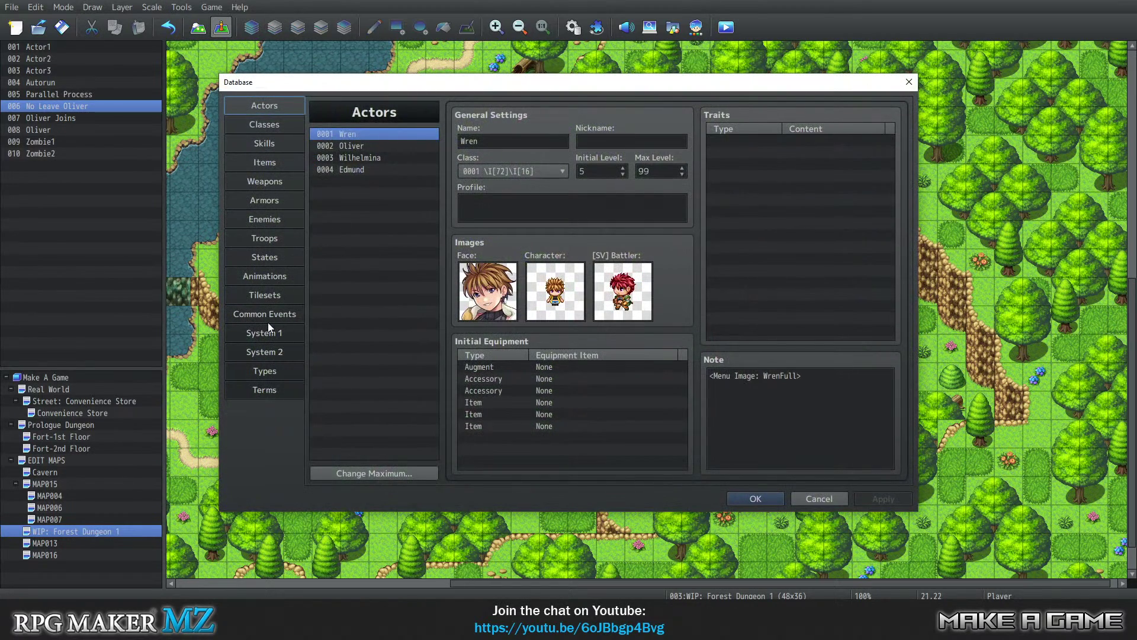
{"action": "left_click", "coordinate": [279, 333]}
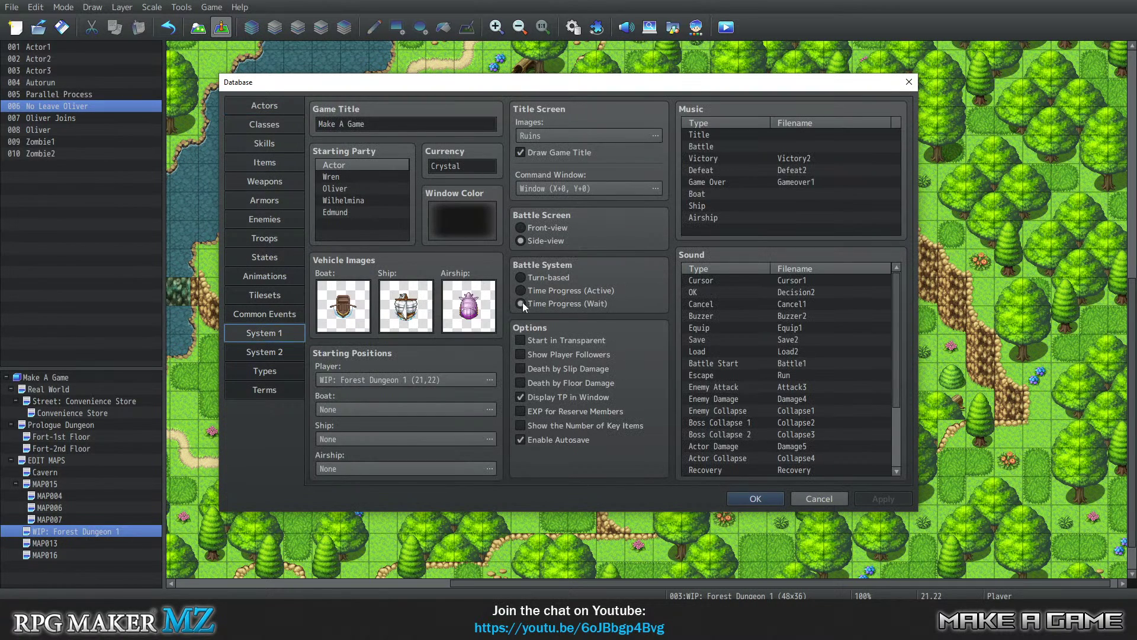
{"action": "left_click", "coordinate": [280, 355]}
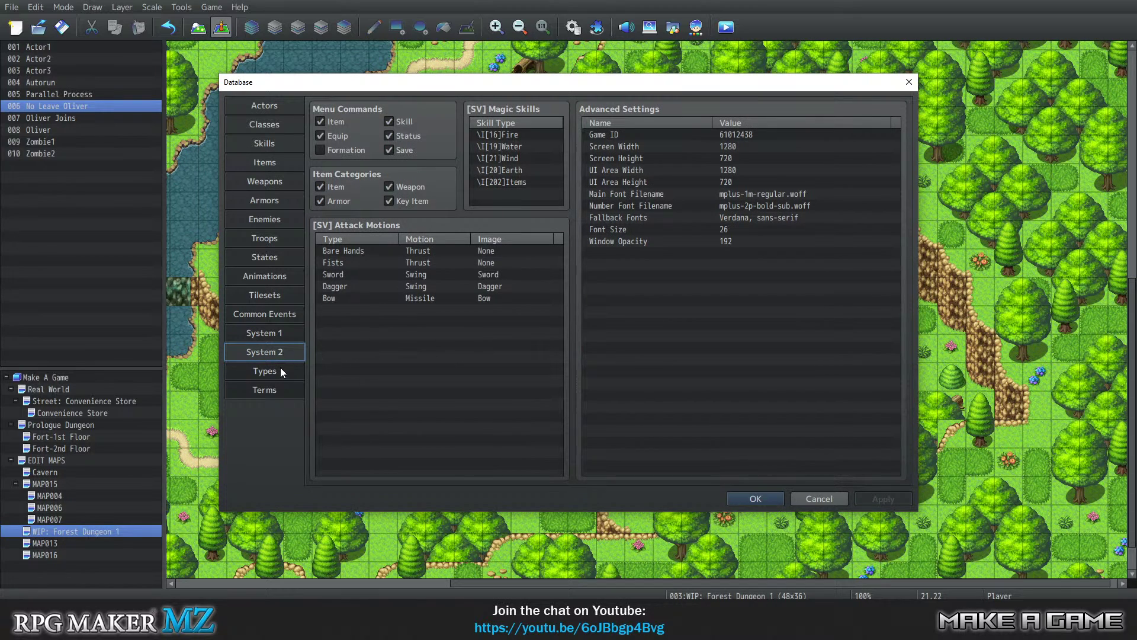
{"action": "left_click", "coordinate": [254, 335]}
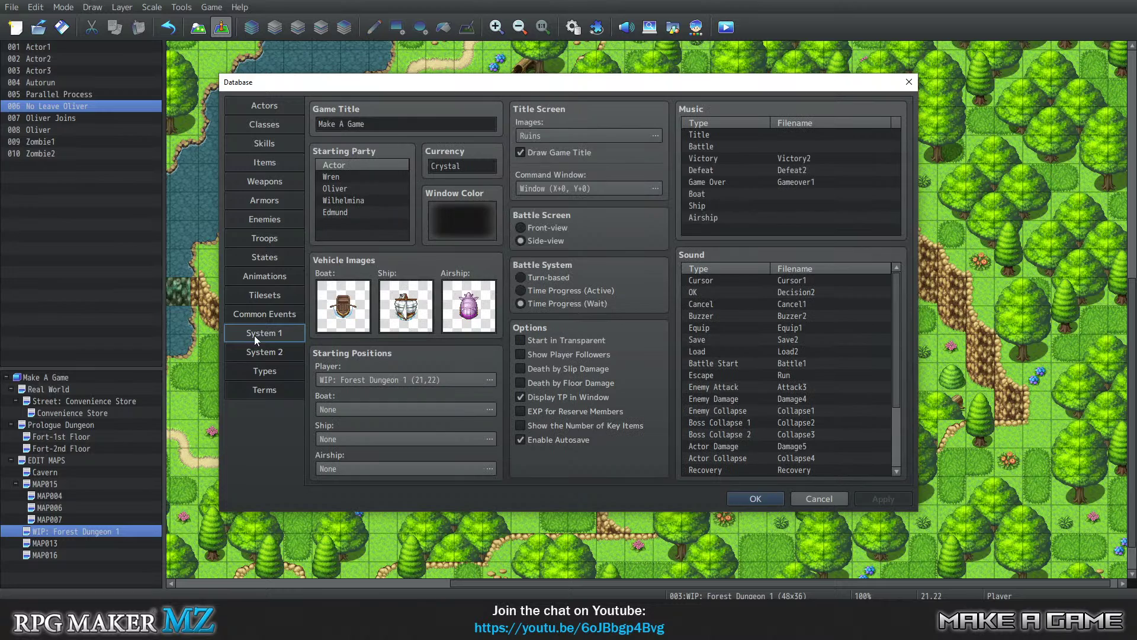
{"action": "left_click", "coordinate": [253, 376]}
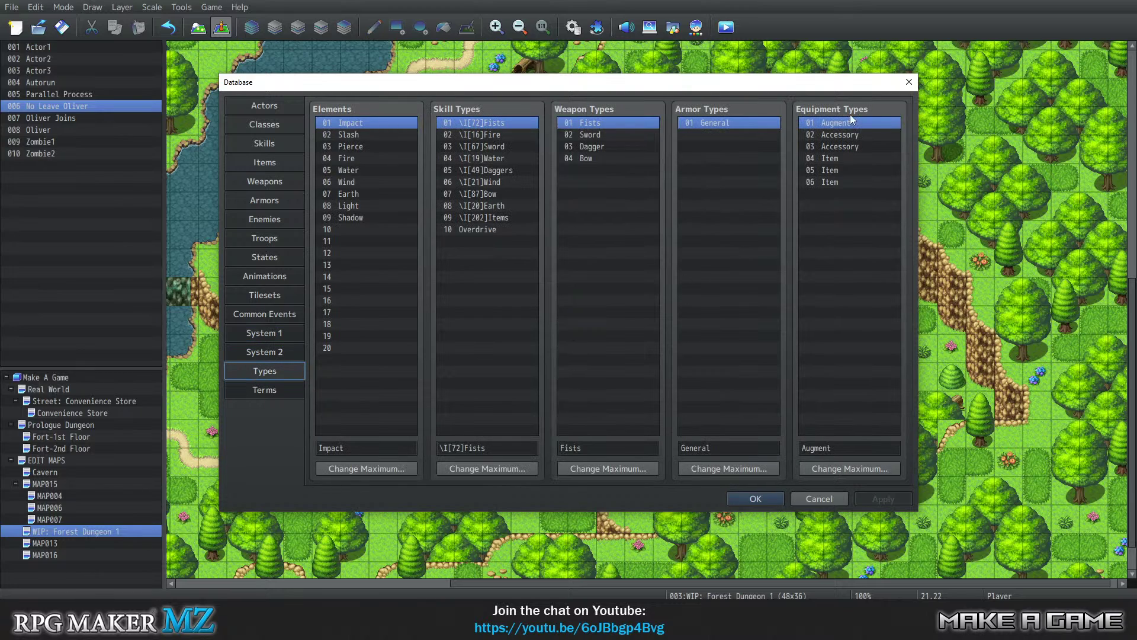
Compare the two Accessory entries, 02 and 03, in the Equipment Types list.
{"action": "left_click", "coordinate": [844, 135]}
{"action": "left_click", "coordinate": [839, 156]}
{"action": "left_click", "coordinate": [841, 145]}
{"action": "left_click", "coordinate": [842, 135]}
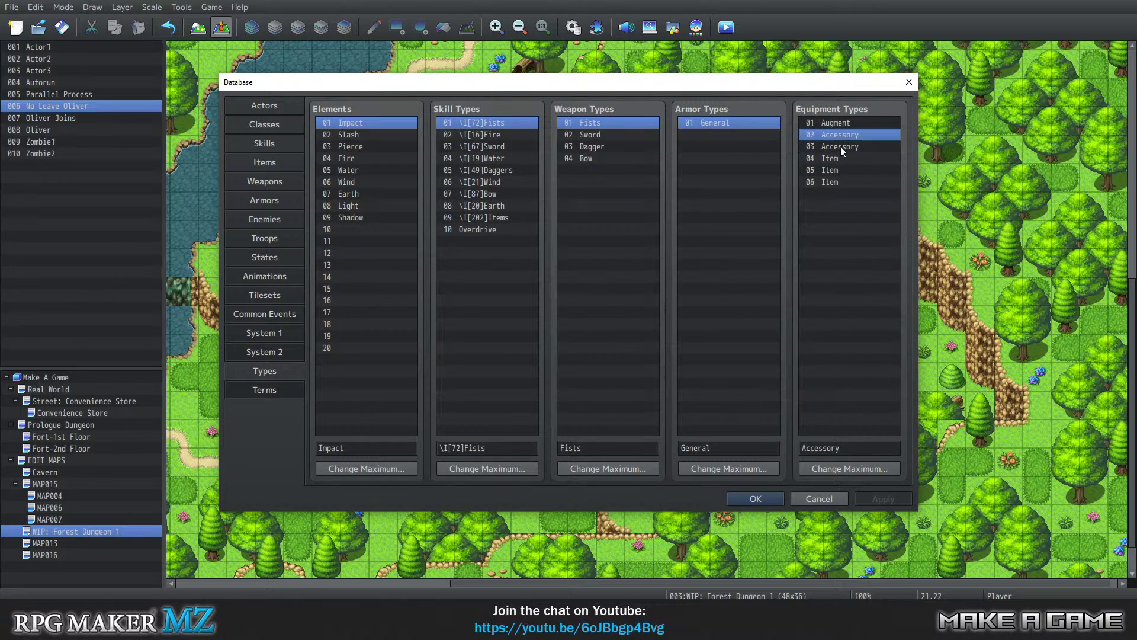
{"action": "left_click", "coordinate": [841, 147]}
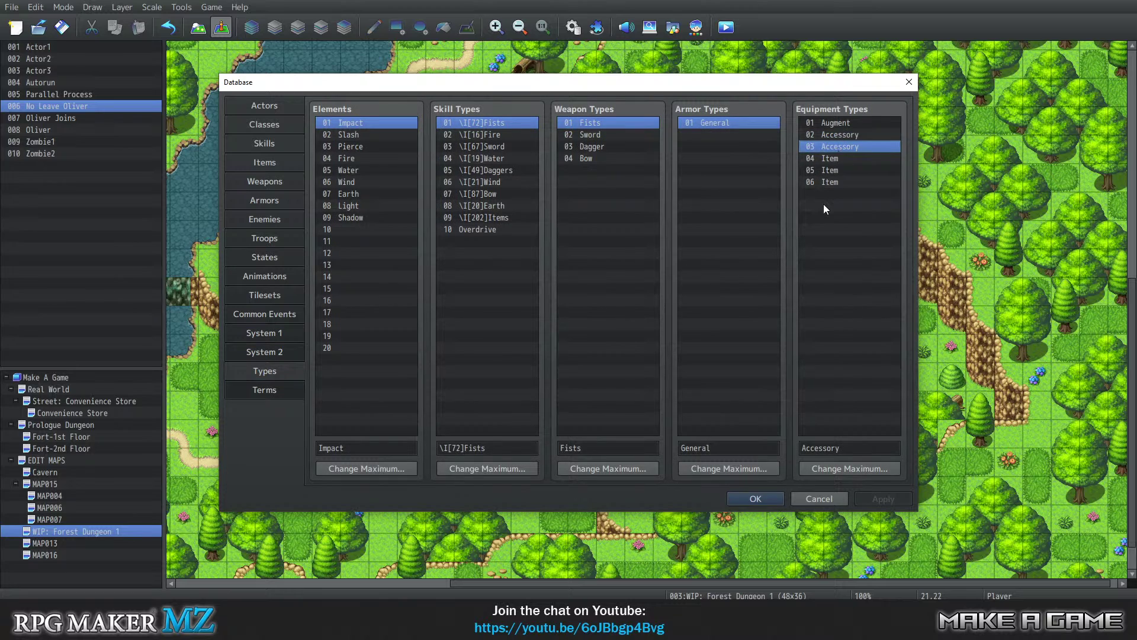
{"action": "left_click", "coordinate": [831, 135]}
{"action": "left_click", "coordinate": [838, 148]}
{"action": "left_click", "coordinate": [832, 133]}
{"action": "left_click", "coordinate": [835, 149]}
{"action": "left_click", "coordinate": [834, 134]}
{"action": "left_click", "coordinate": [837, 149]}
Examine the Item equipment types 04 to 06, recheck the Accessory types and close the database.
{"action": "left_click", "coordinate": [834, 158]}
{"action": "left_click", "coordinate": [833, 170]}
{"action": "left_click", "coordinate": [835, 184]}
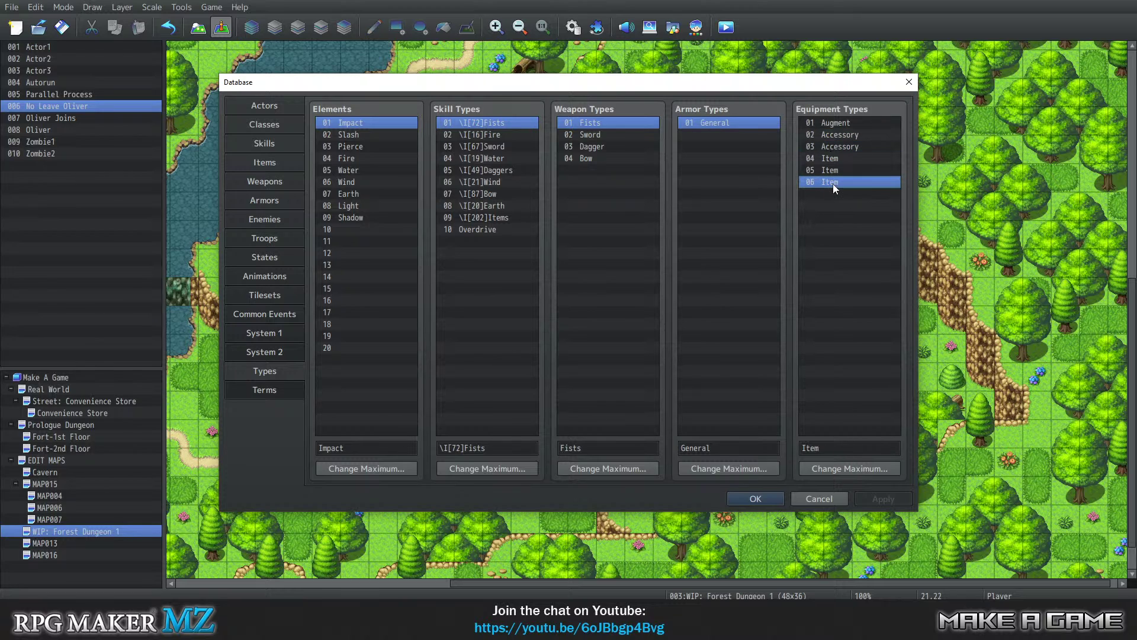
{"action": "left_click", "coordinate": [830, 161]}
{"action": "left_click", "coordinate": [831, 182]}
{"action": "left_click", "coordinate": [829, 159]}
{"action": "left_click", "coordinate": [830, 170]}
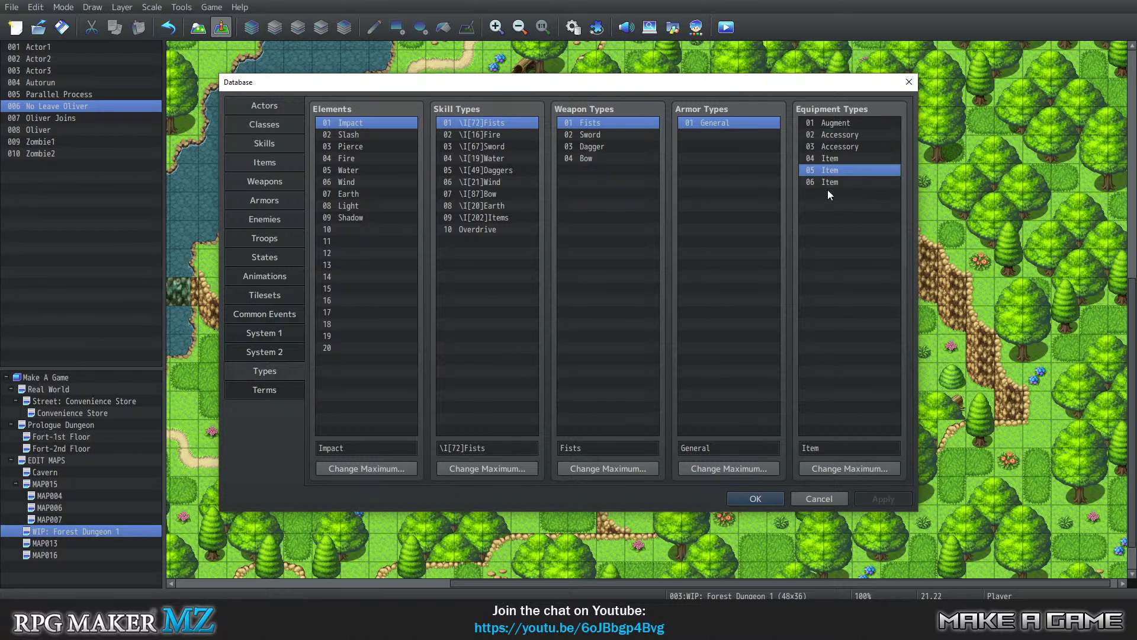
{"action": "left_click", "coordinate": [835, 182]}
{"action": "left_click", "coordinate": [835, 158]}
{"action": "left_click", "coordinate": [835, 170]}
{"action": "left_click", "coordinate": [836, 182]}
{"action": "left_click", "coordinate": [840, 158]}
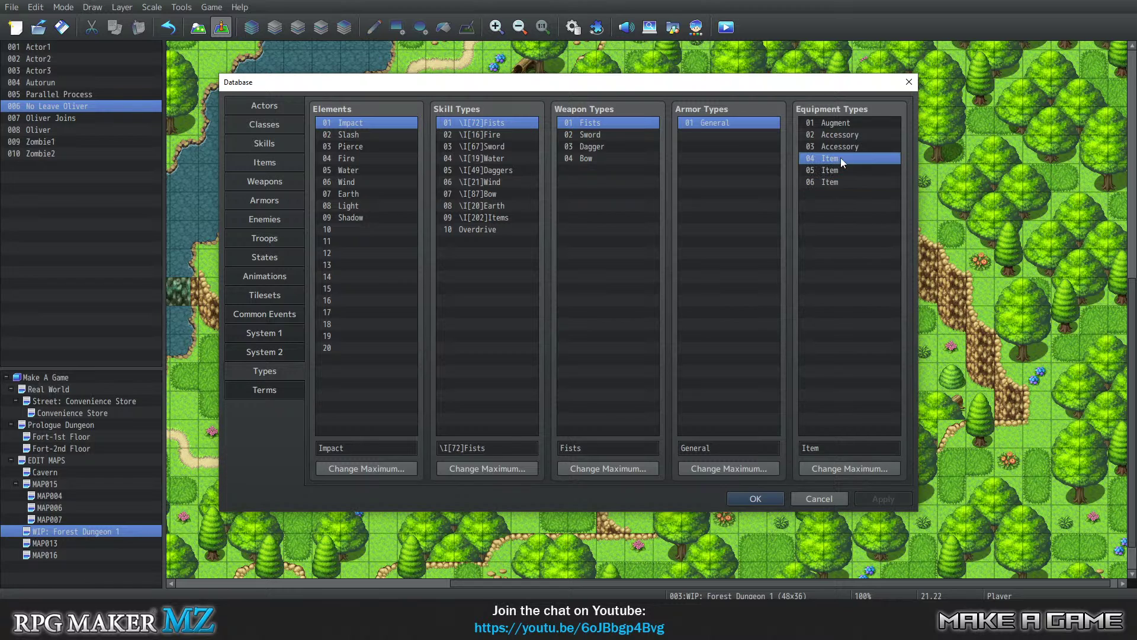
{"action": "left_click", "coordinate": [839, 170]}
{"action": "left_click", "coordinate": [837, 182]}
{"action": "left_click", "coordinate": [841, 158]}
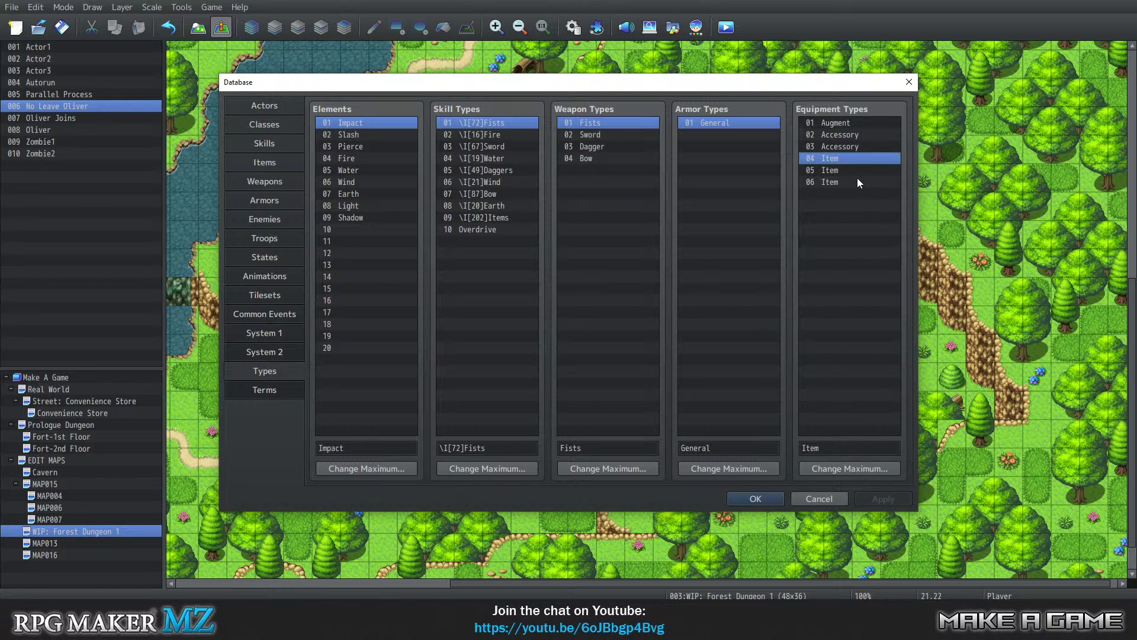
{"action": "left_click", "coordinate": [831, 148]}
{"action": "left_click", "coordinate": [840, 133]}
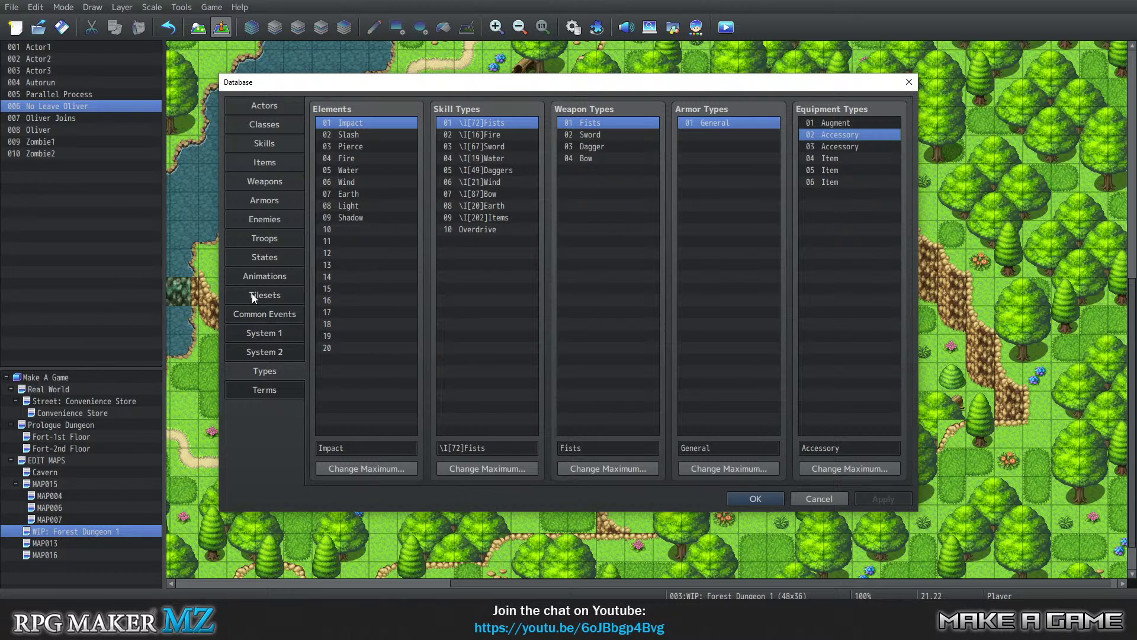
{"action": "left_click", "coordinate": [751, 498]}
{"action": "left_click", "coordinate": [211, 7]}
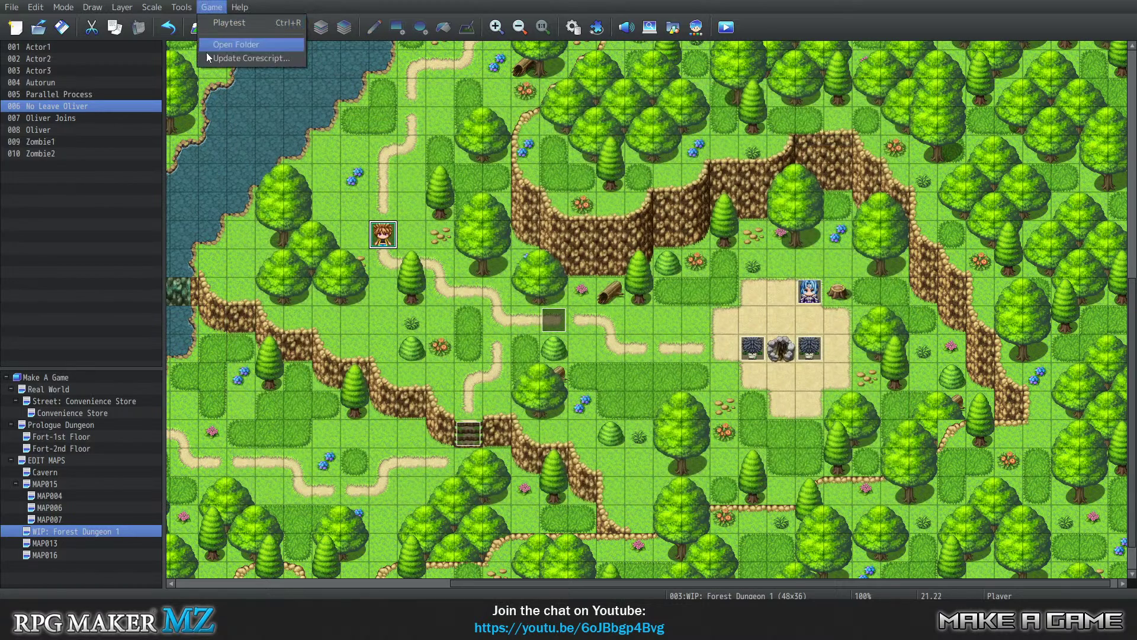
{"action": "left_click", "coordinate": [190, 22]}
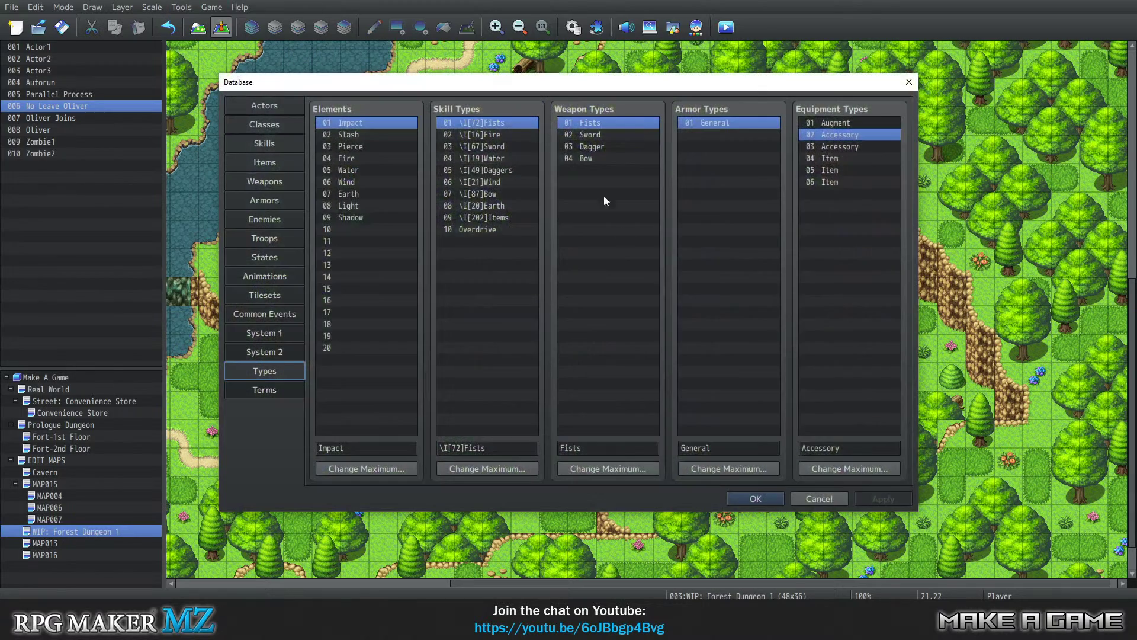
{"action": "left_click", "coordinate": [819, 498]}
Open the Plugin Manager and bring up the settings of the VisuMZ_1_ItemsEquipsCore plugin.
{"action": "left_click", "coordinate": [181, 7]}
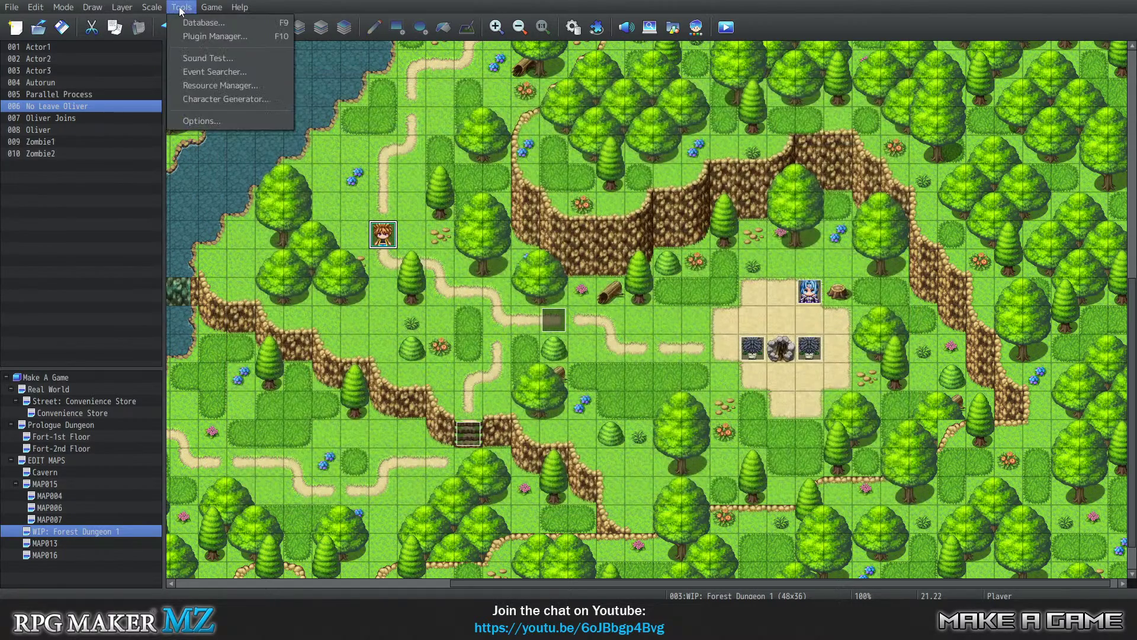
{"action": "left_click", "coordinate": [217, 36]}
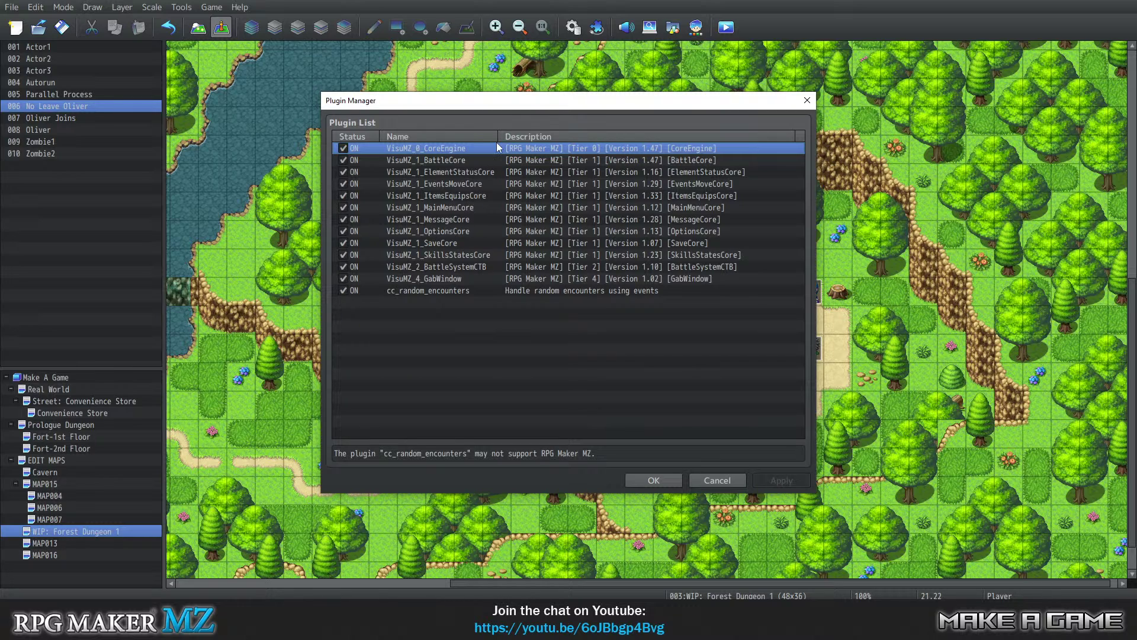
{"action": "left_click", "coordinate": [446, 161]}
{"action": "left_click", "coordinate": [447, 173]}
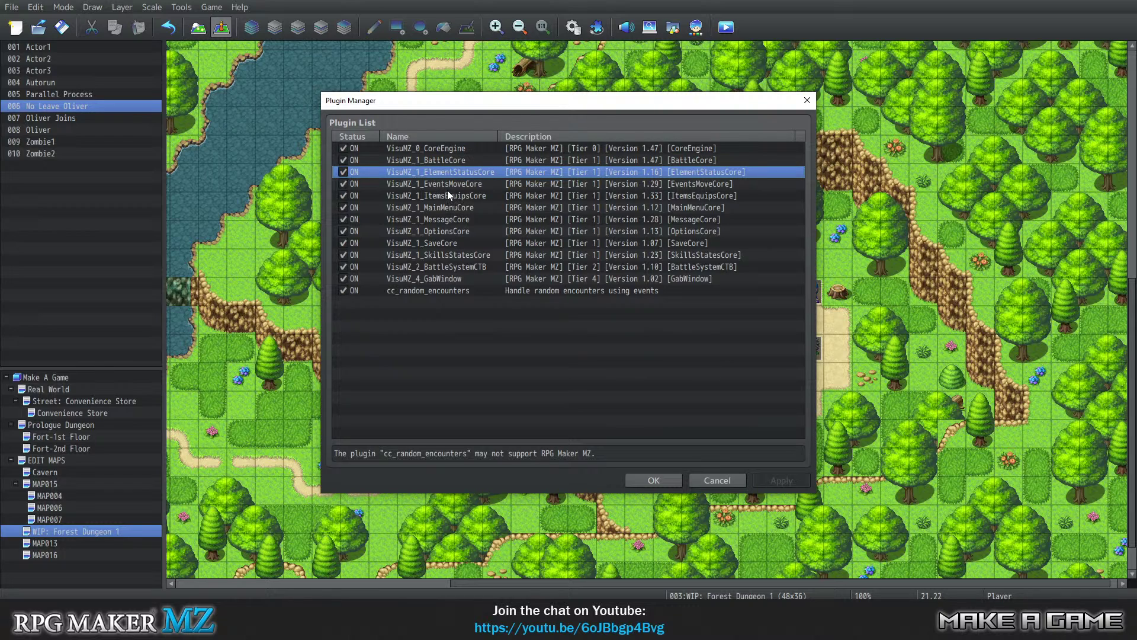
{"action": "left_click", "coordinate": [431, 183]}
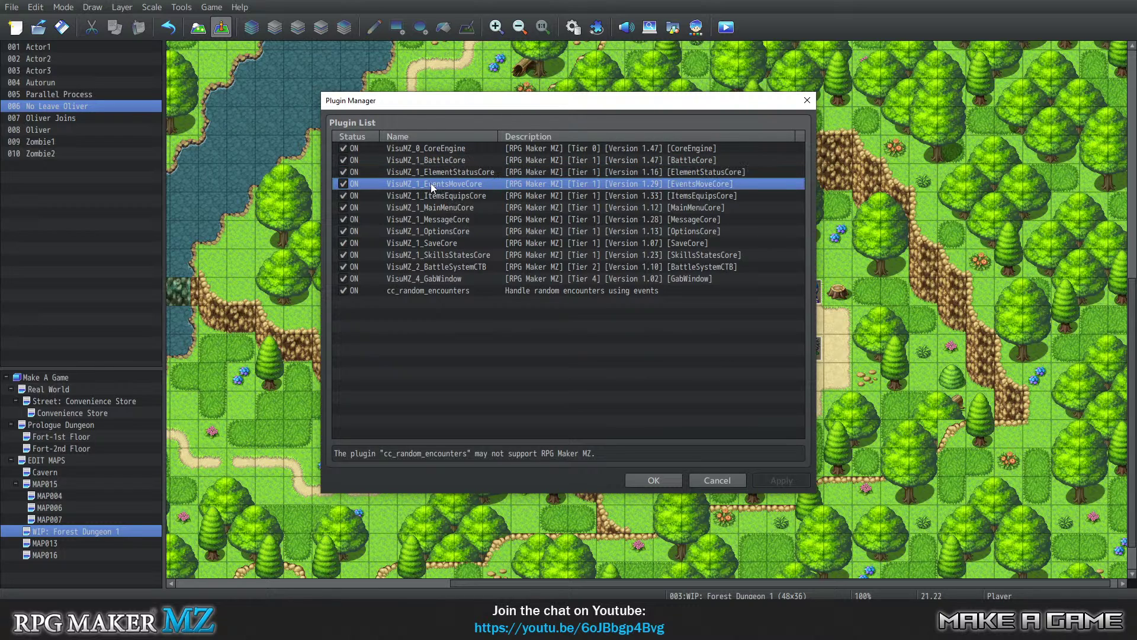
{"action": "left_click", "coordinate": [434, 193]}
{"action": "double_click", "coordinate": [434, 194]}
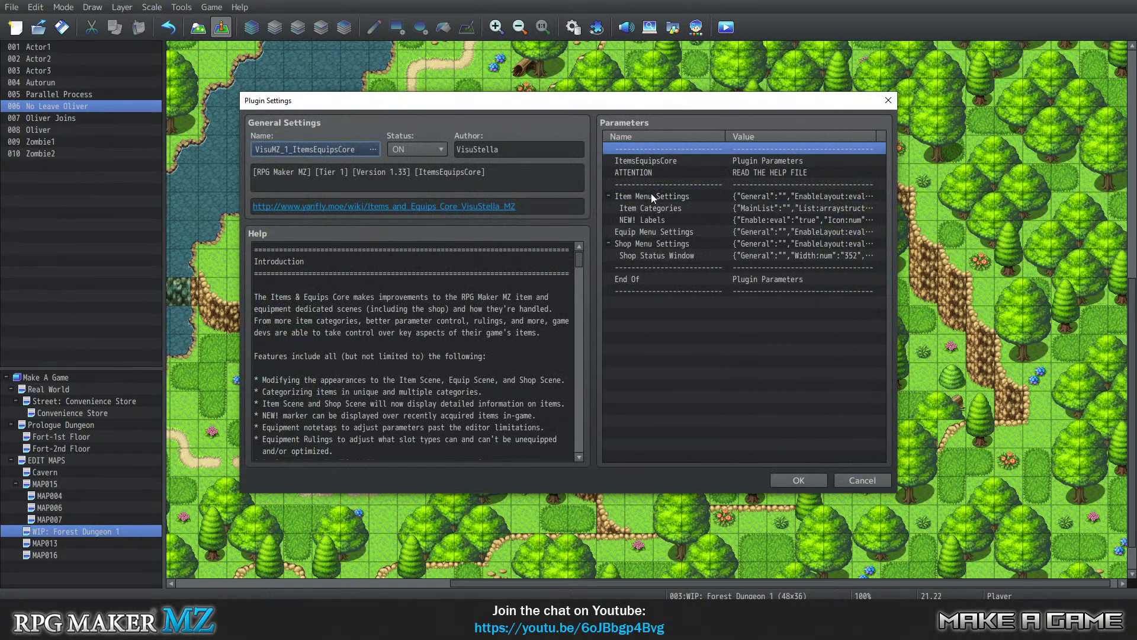
Open the Item Categories parameter structure of the ItemsEquipsCore plugin.
{"action": "left_click", "coordinate": [651, 194]}
{"action": "left_click", "coordinate": [673, 209]}
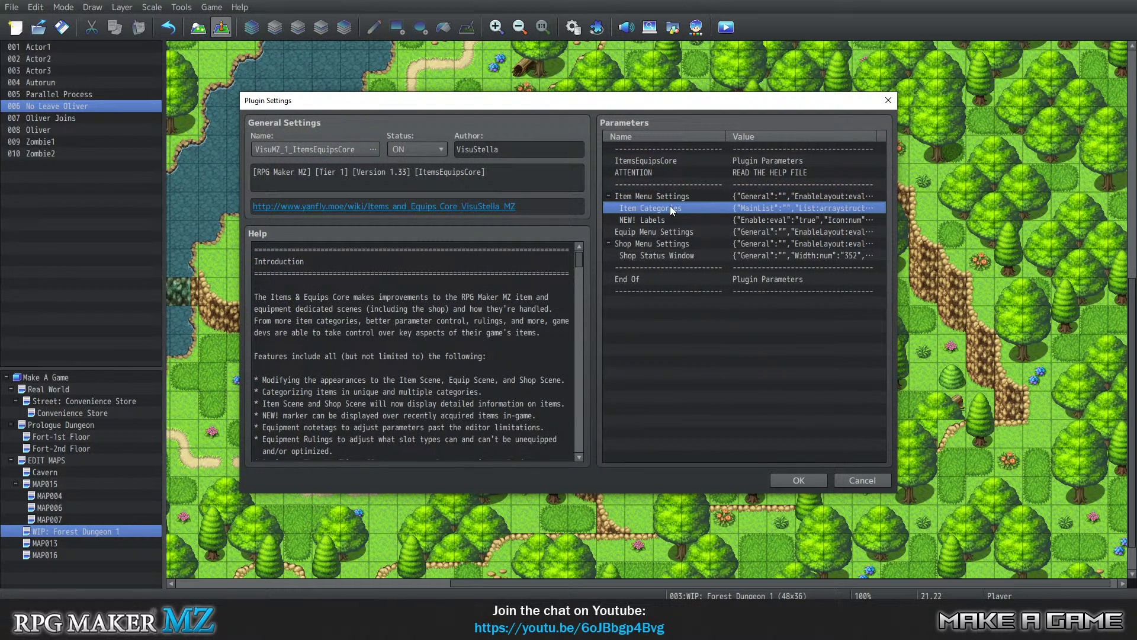
{"action": "double_click", "coordinate": [671, 208]}
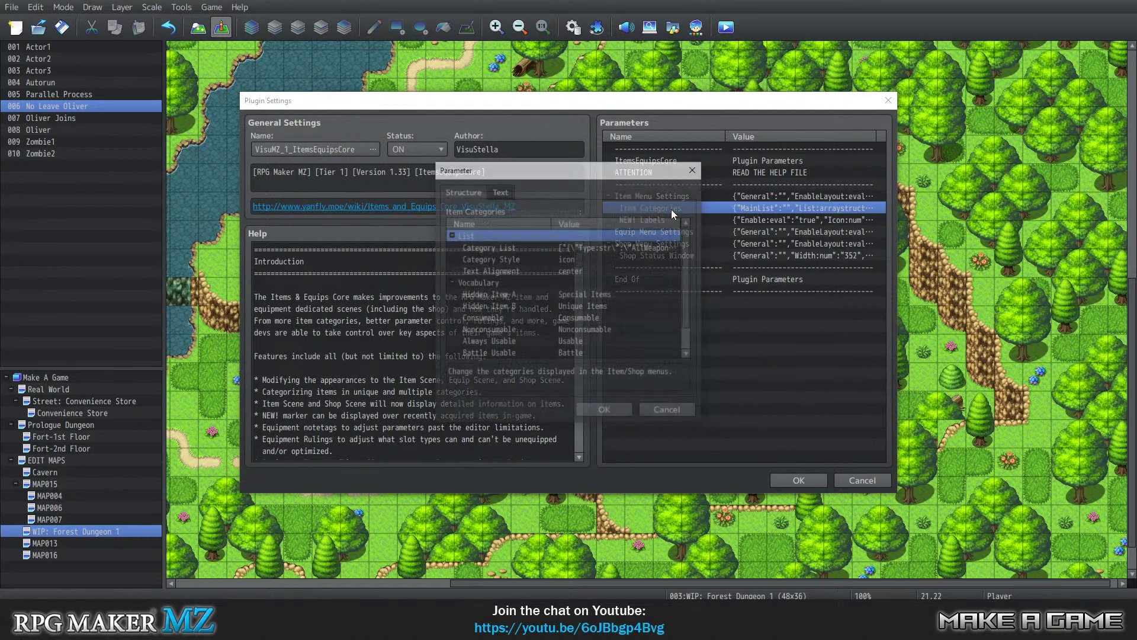
{"action": "double_click", "coordinate": [496, 235]}
{"action": "left_click", "coordinate": [669, 348]}
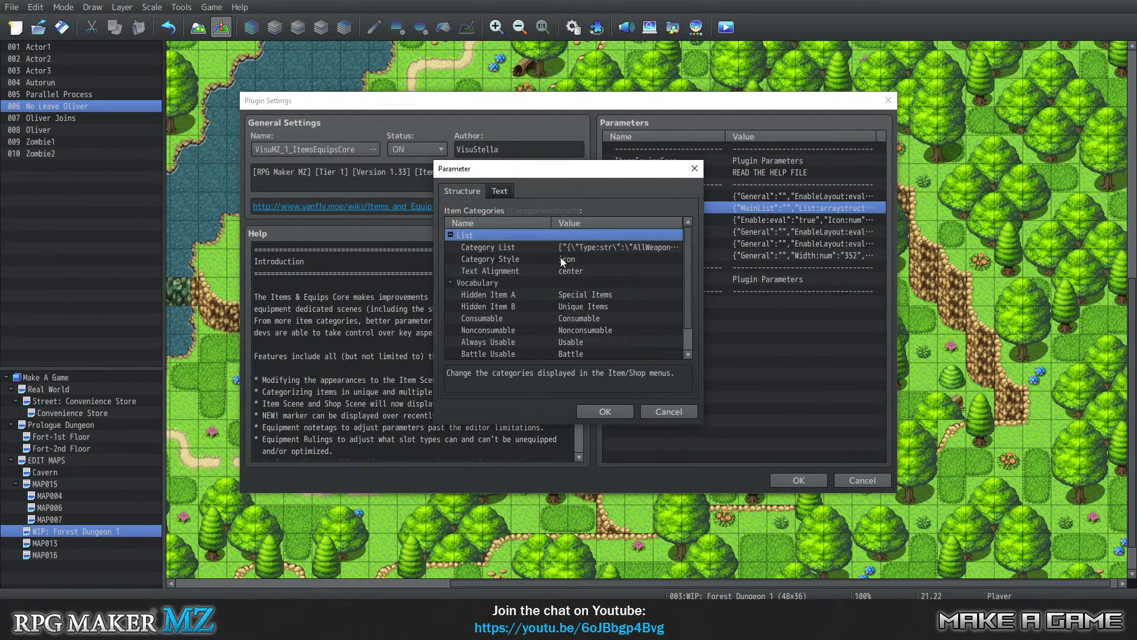
Delete the EType:3 and EType:5 entries from the item Category List.
{"action": "double_click", "coordinate": [520, 247]}
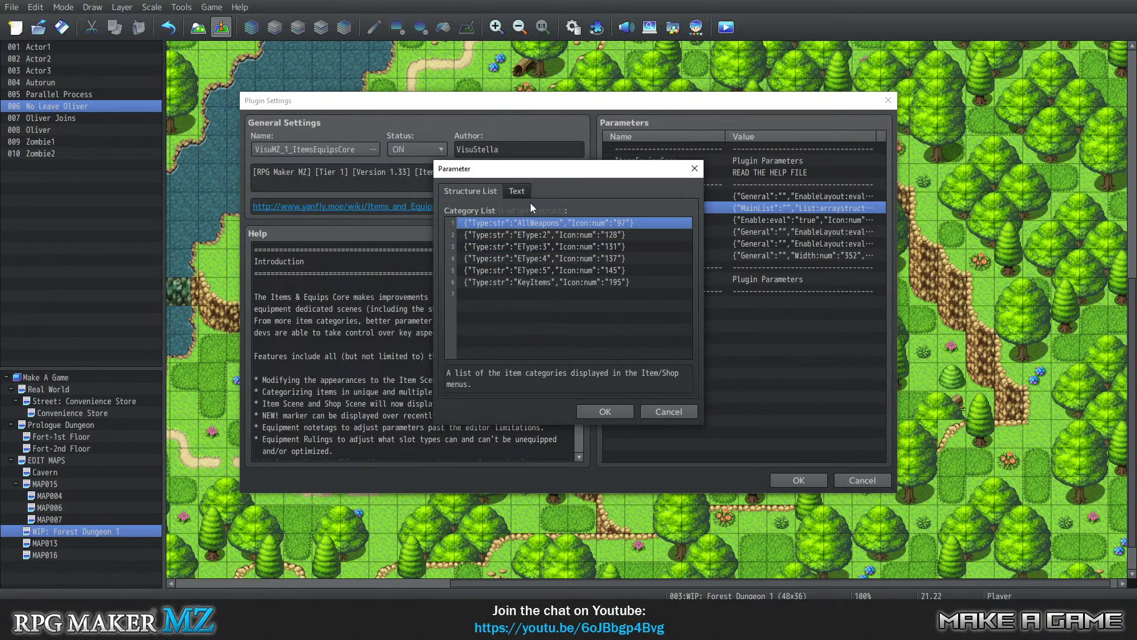
{"action": "left_click", "coordinate": [535, 247]}
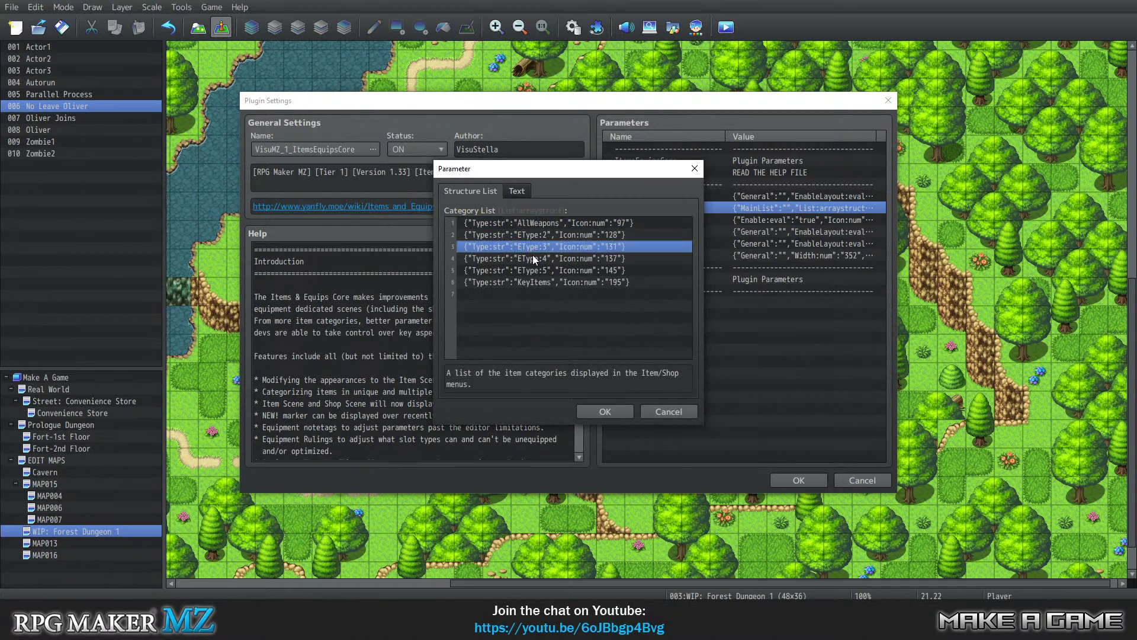
{"action": "key", "text": "Delete"}
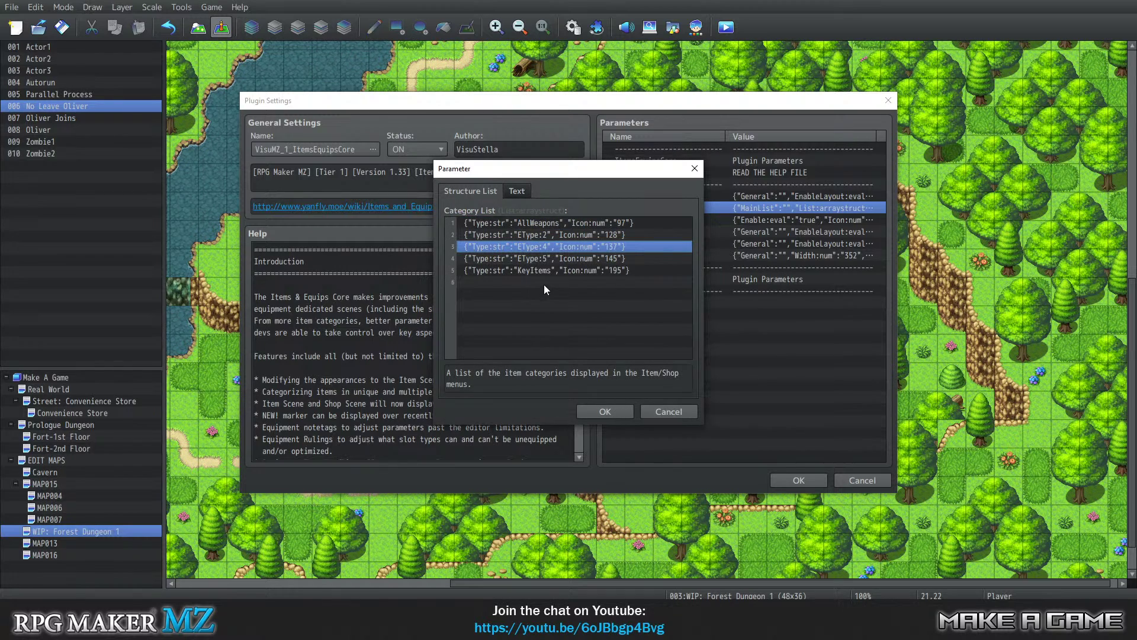
{"action": "left_click", "coordinate": [529, 259]}
{"action": "key", "text": "Delete"}
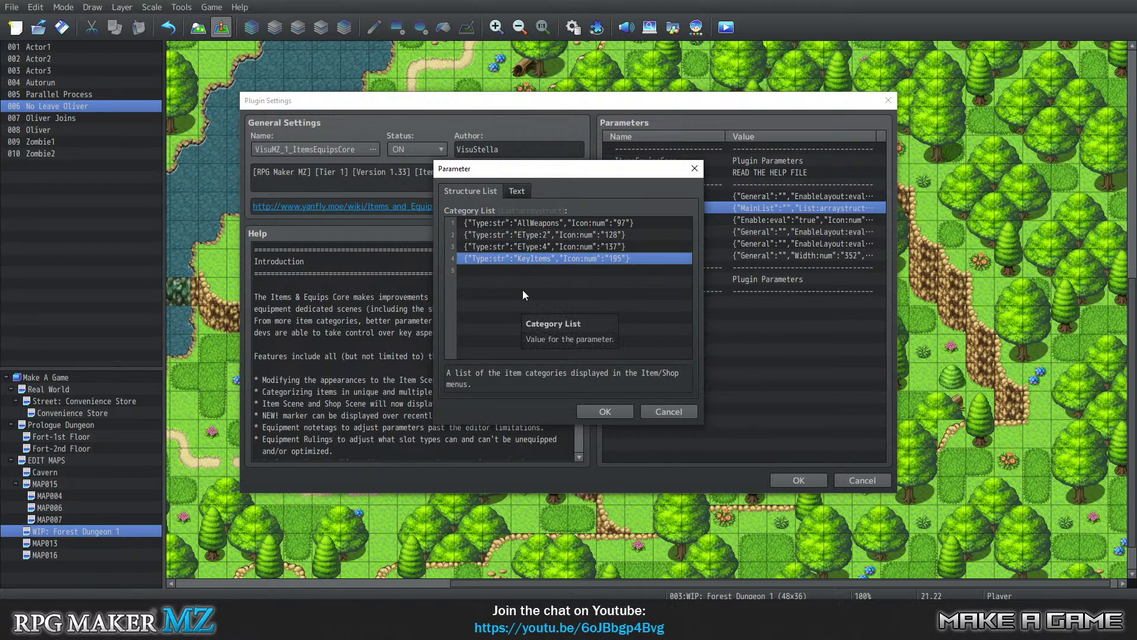
Confirm the trimmed Category List and Item Categories, apply the ItemsEquipsCore settings and close the Plugin Manager.
{"action": "left_click", "coordinate": [604, 411]}
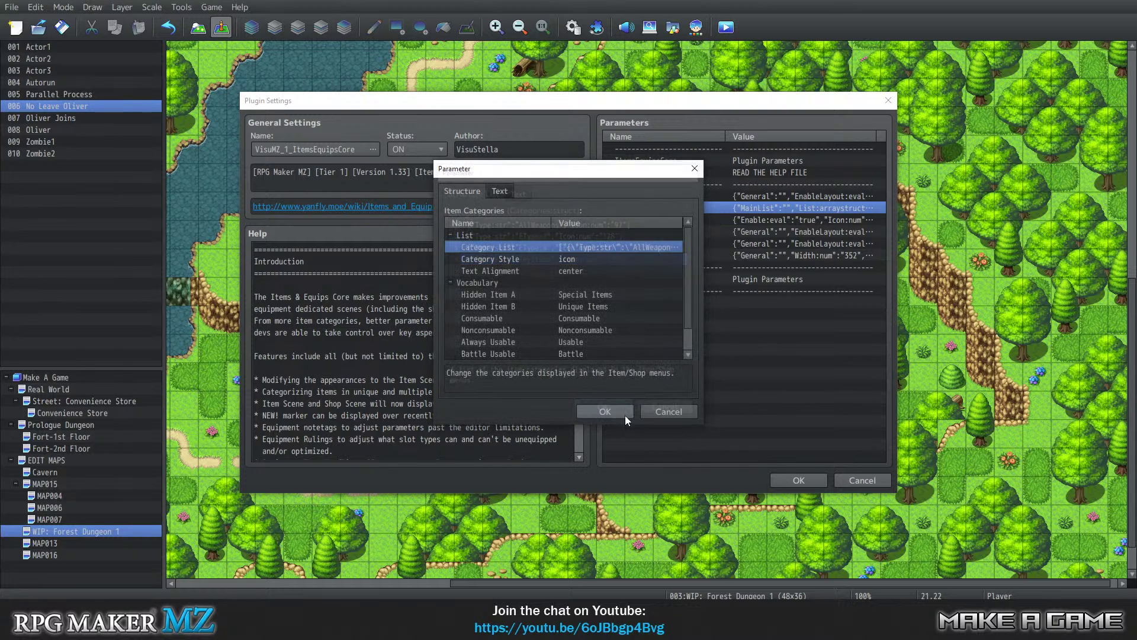
{"action": "left_click", "coordinate": [590, 416]}
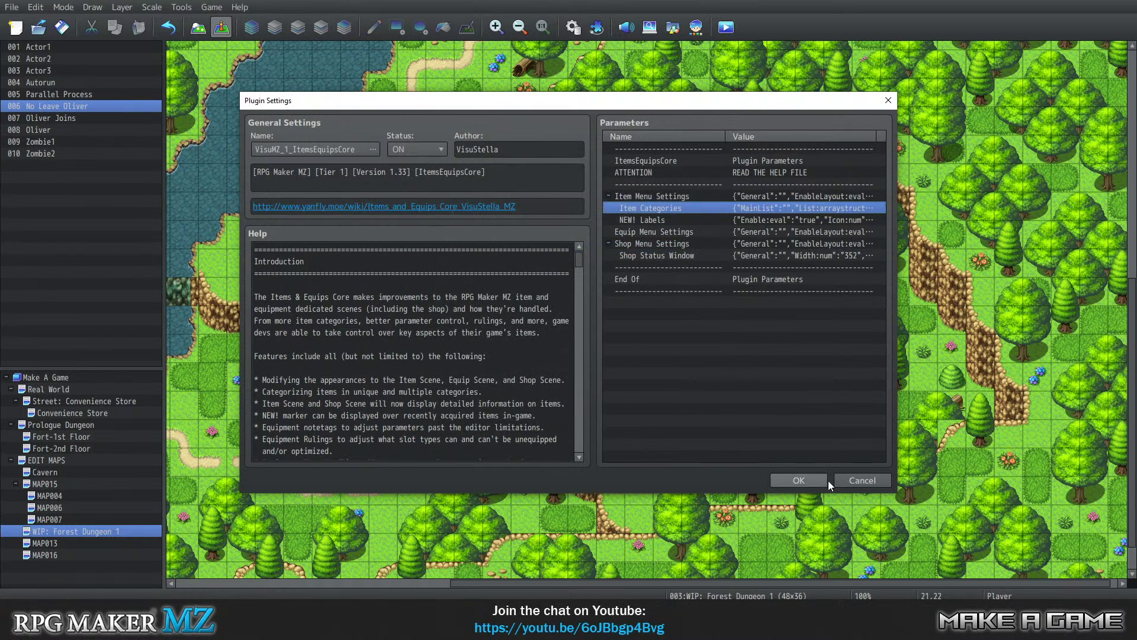
{"action": "left_click", "coordinate": [798, 480]}
{"action": "left_click", "coordinate": [657, 480]}
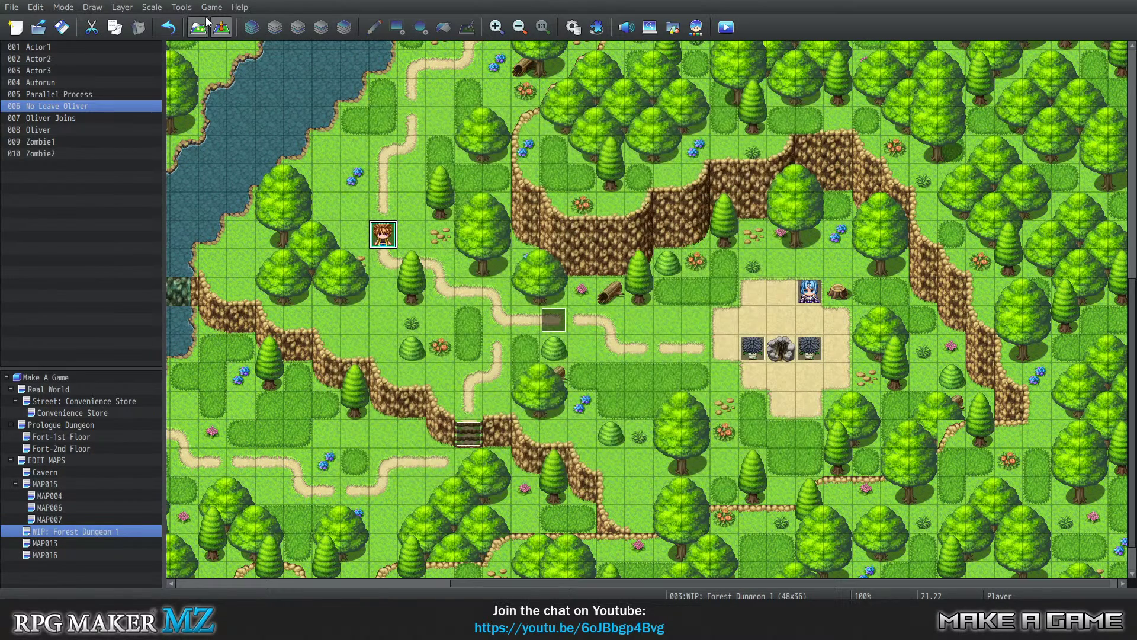
Launch a playtest, saving the changes to the game, and start a new game.
{"action": "left_click", "coordinate": [211, 7]}
{"action": "left_click", "coordinate": [223, 24]}
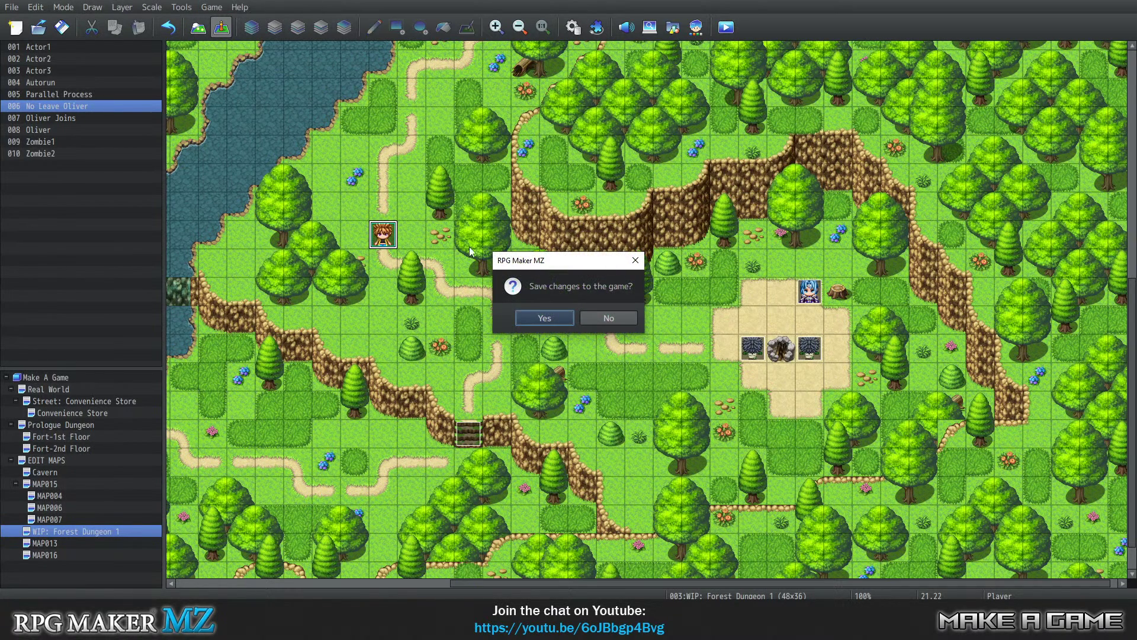
{"action": "left_click", "coordinate": [543, 319]}
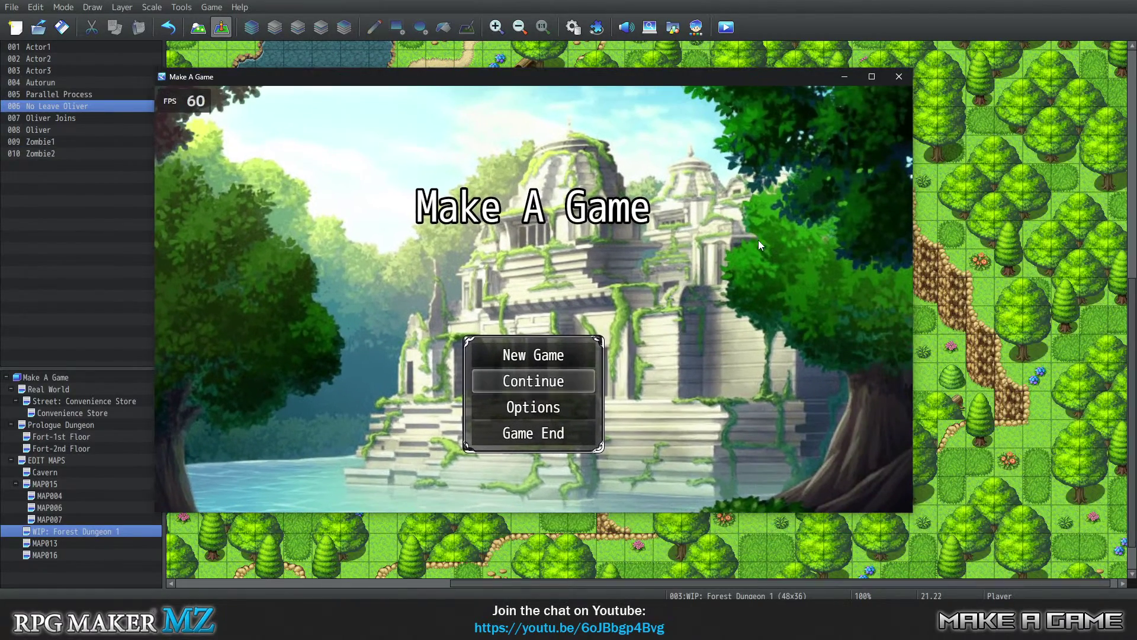
{"action": "key", "text": "Up"}
{"action": "key", "text": "Return"}
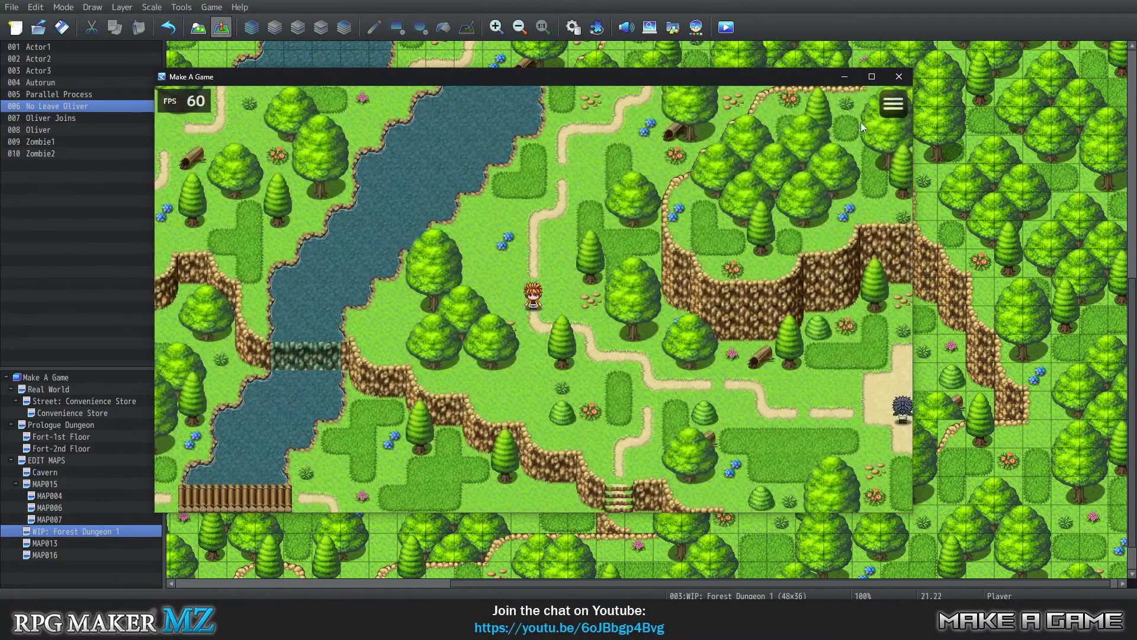
Examine the categories in the in-game Item menu and close the playtest.
{"action": "left_click", "coordinate": [893, 104]}
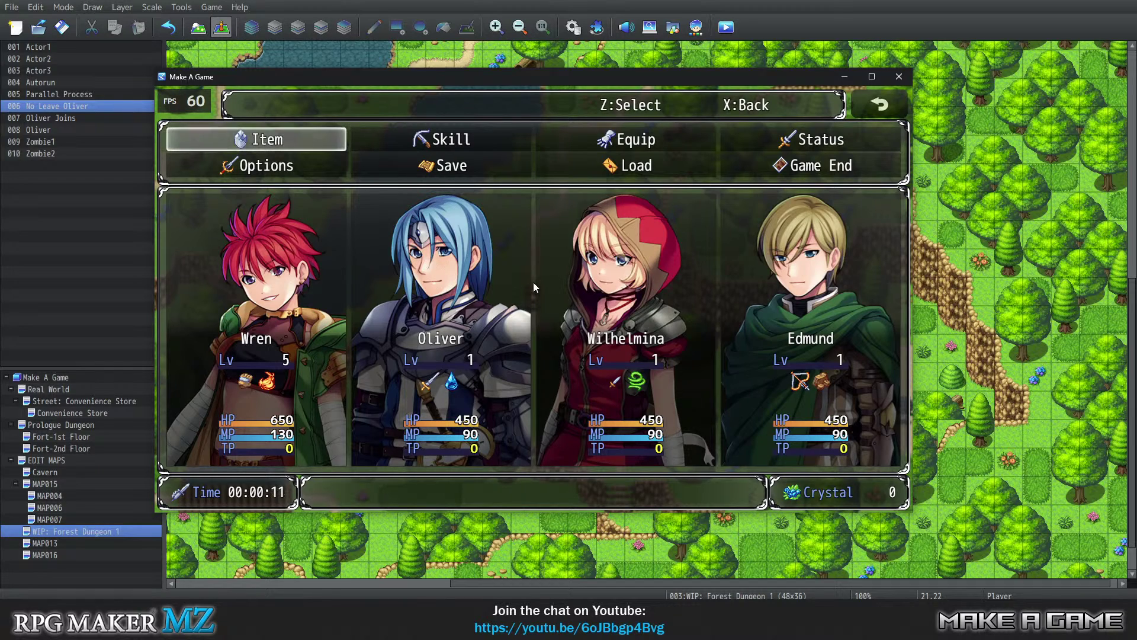
{"action": "left_click", "coordinate": [317, 142]}
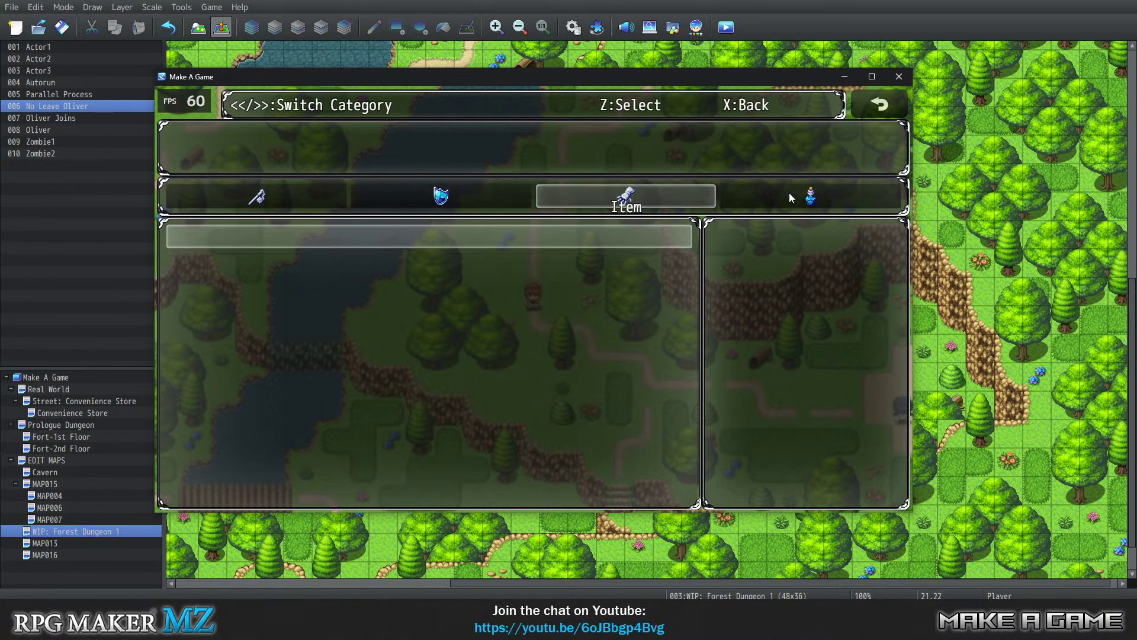
{"action": "key", "text": "Right"}
{"action": "key", "text": "Right"}
{"action": "key", "text": "Right"}
{"action": "left_click", "coordinate": [895, 85]}
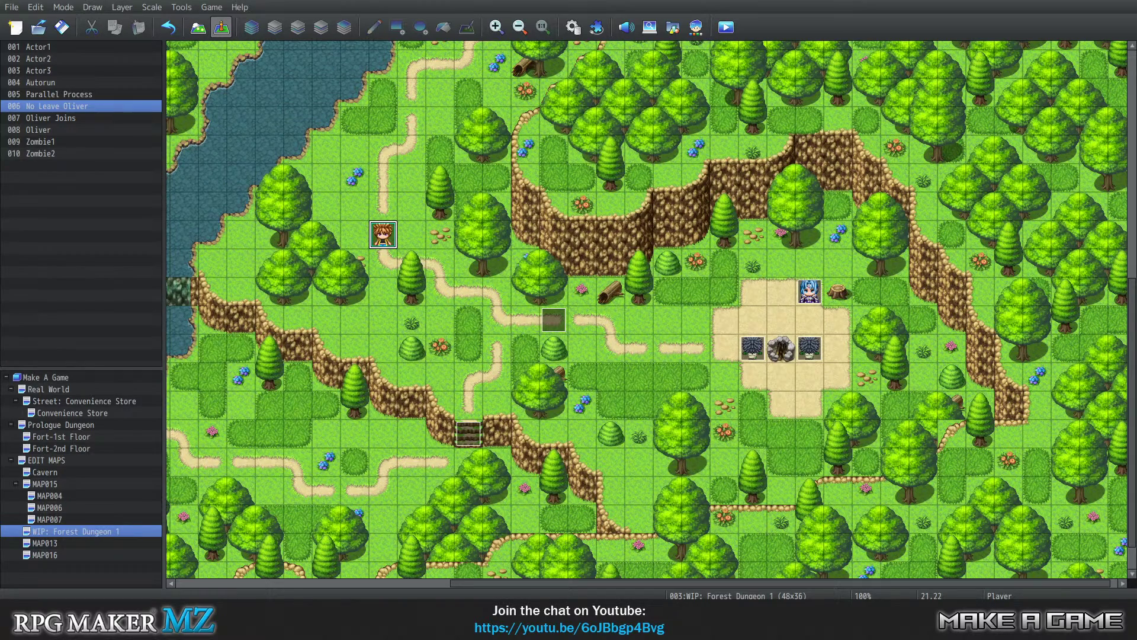
Switch to a blank Notepad document and list the labels Augments:, Accessory:, Items: and Key Items: on separate lines.
{"action": "left_click_drag", "start_coordinate": [118, 59], "coordinate": [847, 66]}
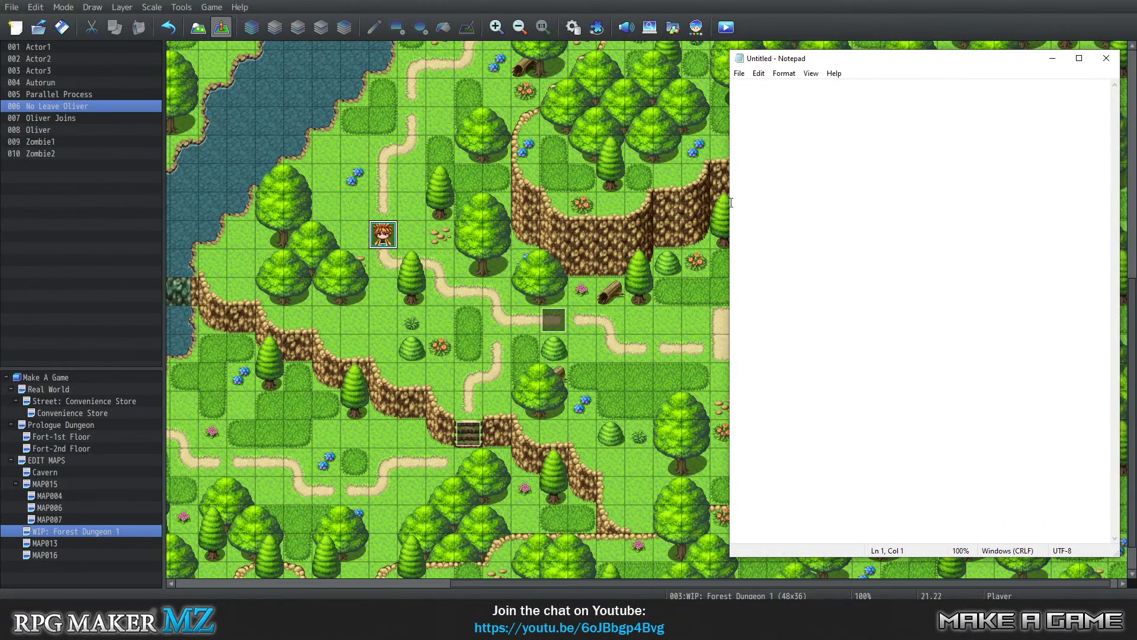
{"action": "type", "text": "Augm"}
{"action": "type", "text": "ents: "}
{"action": "type", "text": "Accessory: "}
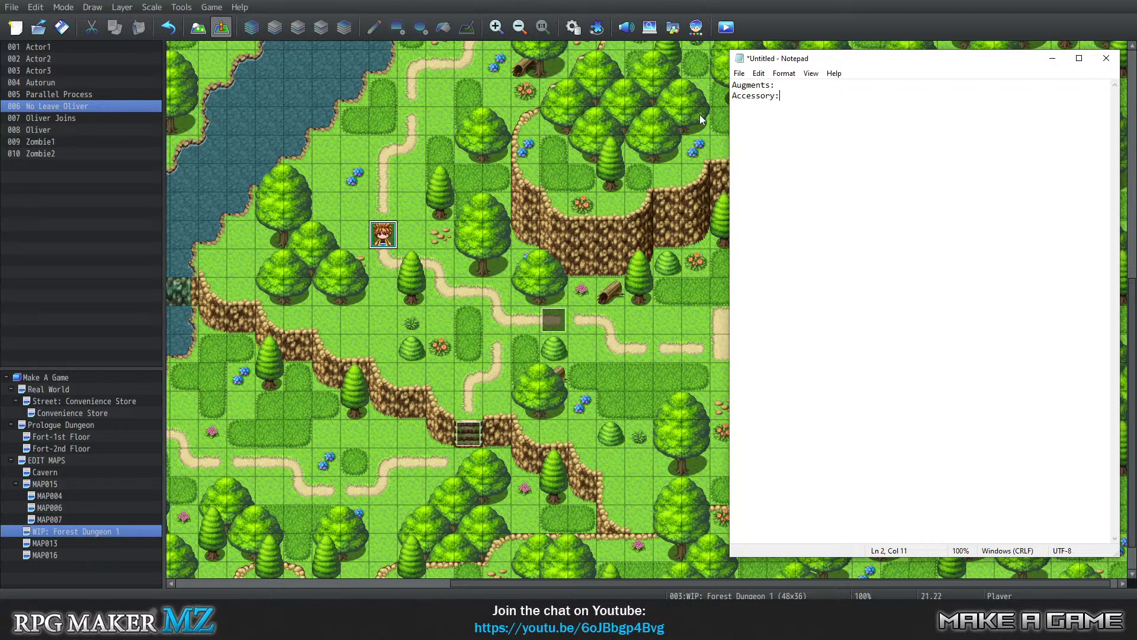
{"action": "type", "text": "Items: Key Items"}
Return to RPG Maker MZ and bring up the icon picker for weapon 0001 in the database.
{"action": "left_click", "coordinate": [189, 10]}
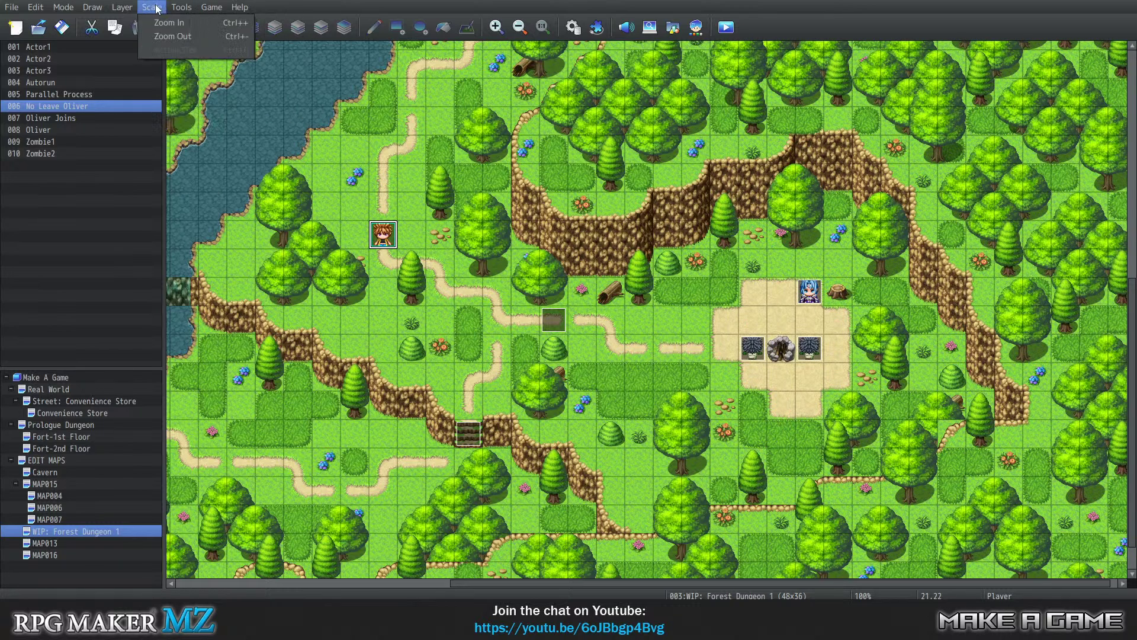
{"action": "left_click", "coordinate": [204, 22]}
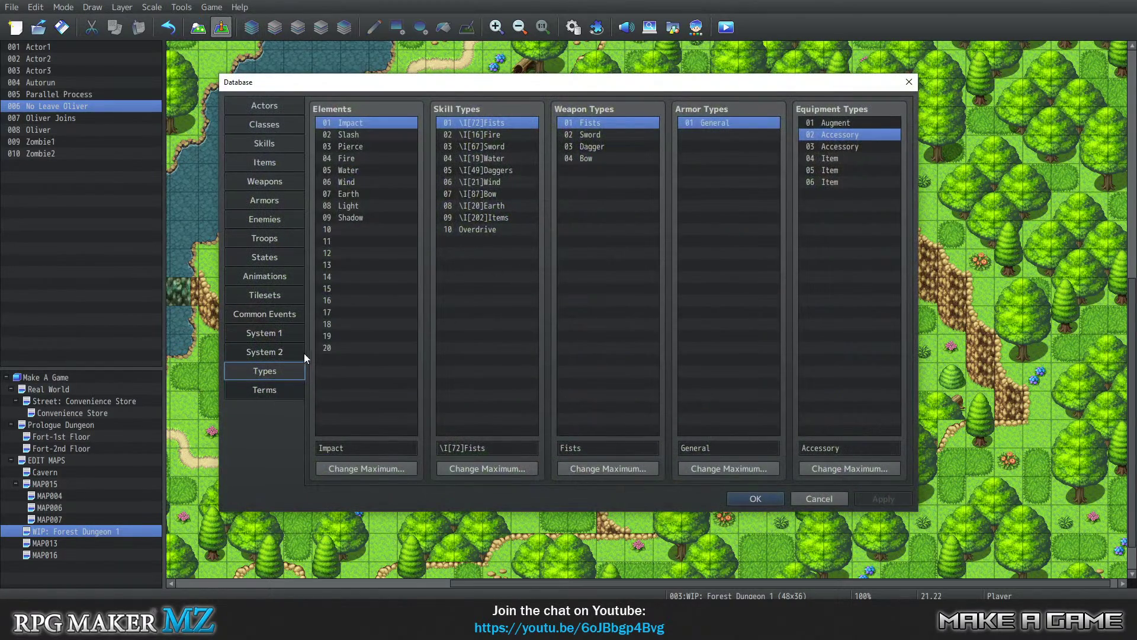
{"action": "left_click", "coordinate": [257, 183]}
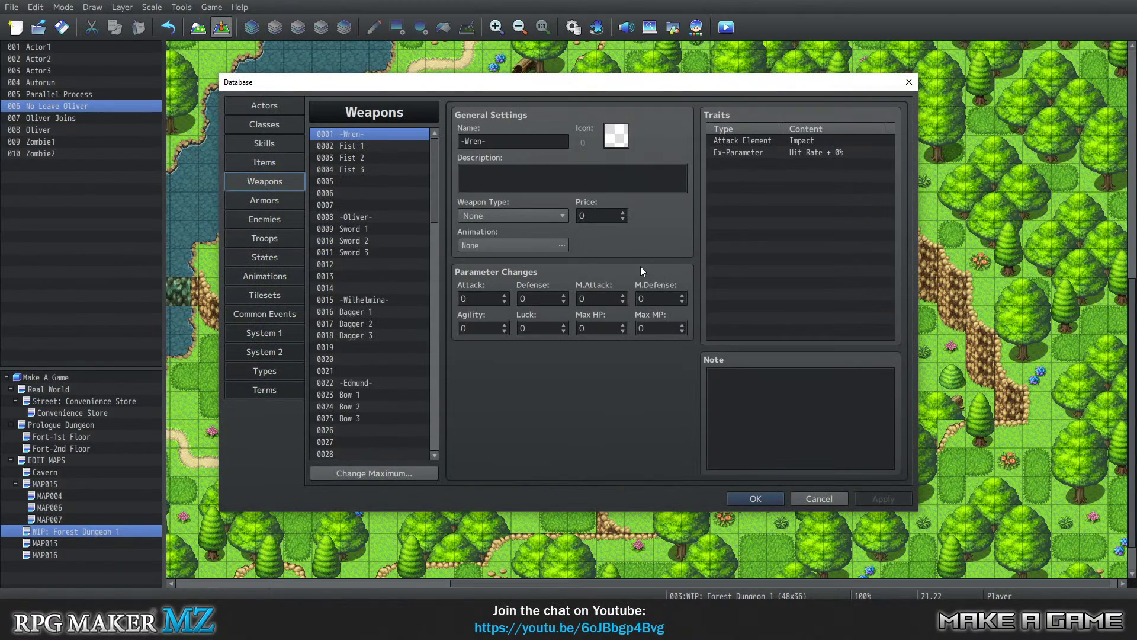
{"action": "double_click", "coordinate": [622, 144]}
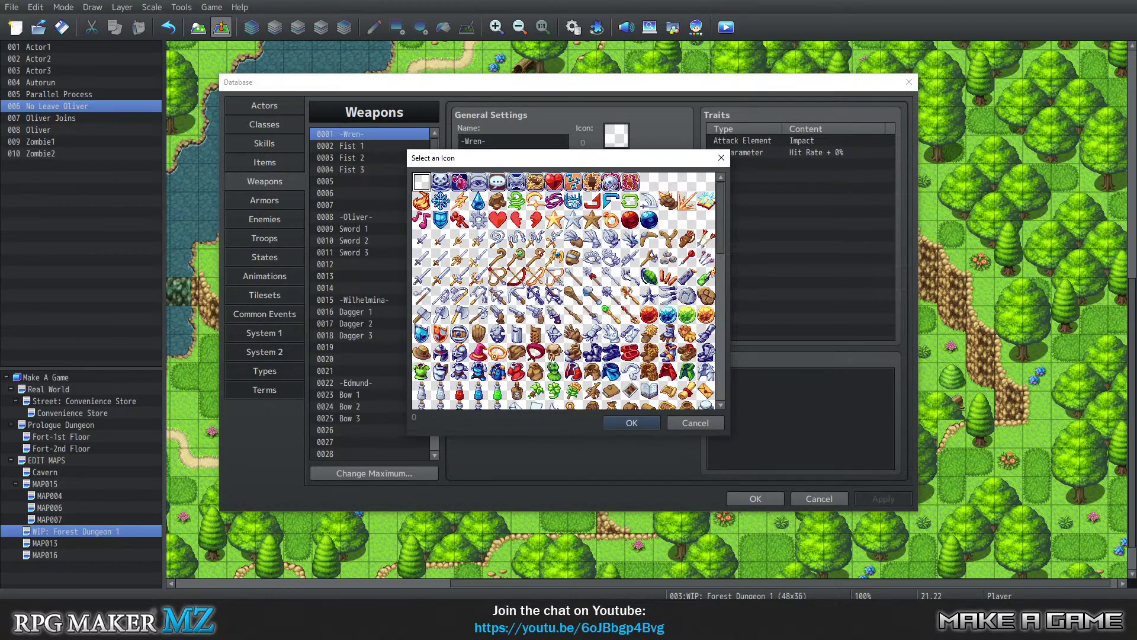
Examine the full icon sheet for icons suited to the Augments, Accessory, Items and Key Items categories.
{"action": "scroll", "coordinate": [592, 322], "scroll_direction": "down", "scroll_amount": 6}
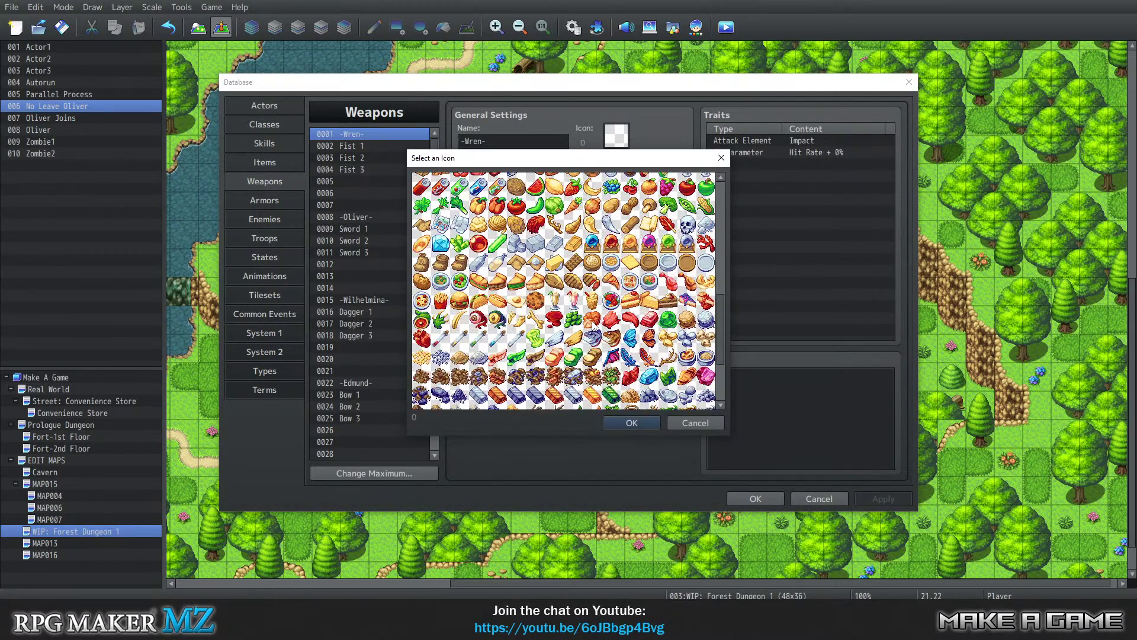
{"action": "scroll", "coordinate": [592, 327], "scroll_direction": "down", "scroll_amount": 5}
{"action": "scroll", "coordinate": [629, 355], "scroll_direction": "up", "scroll_amount": 4}
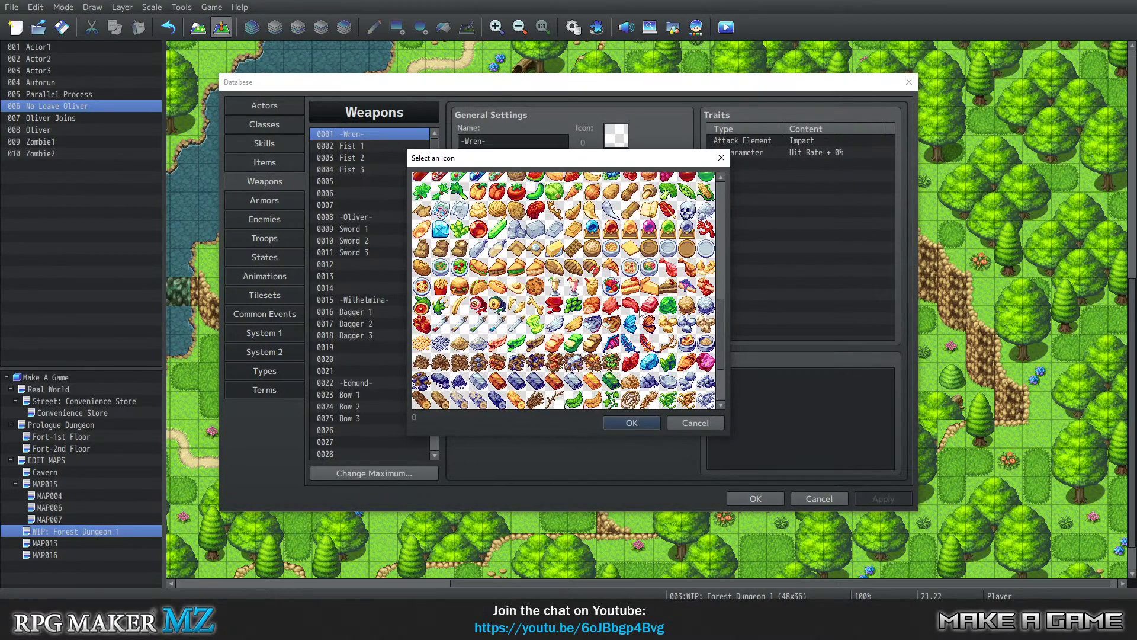
{"action": "scroll", "coordinate": [642, 313], "scroll_direction": "up", "scroll_amount": 5}
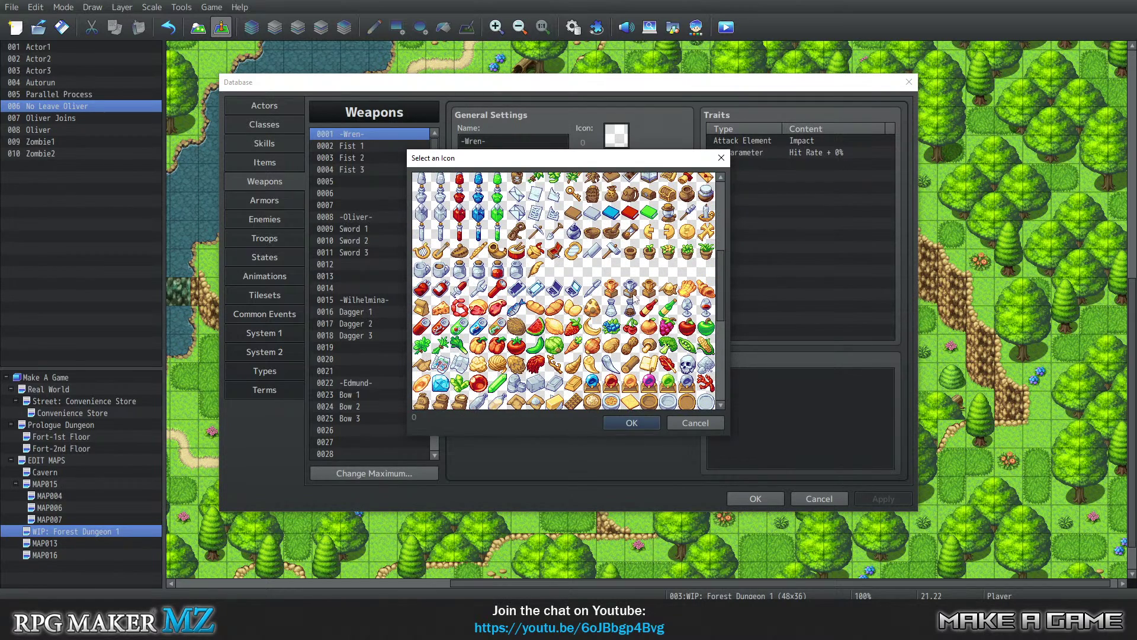
{"action": "scroll", "coordinate": [633, 300], "scroll_direction": "up", "scroll_amount": 4}
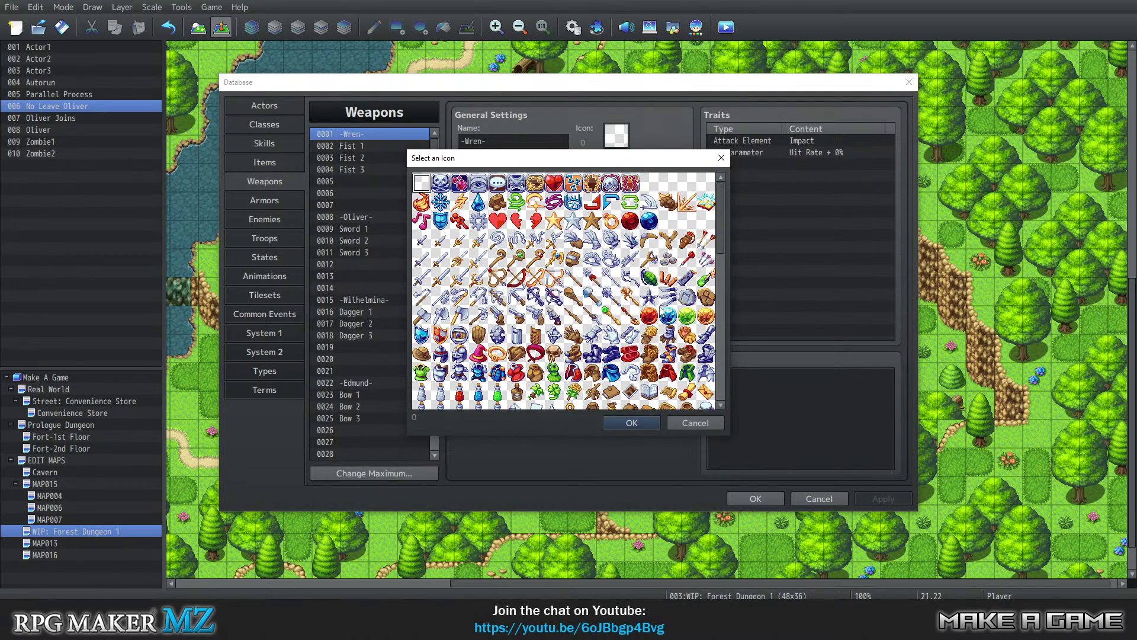
{"action": "scroll", "coordinate": [651, 305], "scroll_direction": "down", "scroll_amount": 3}
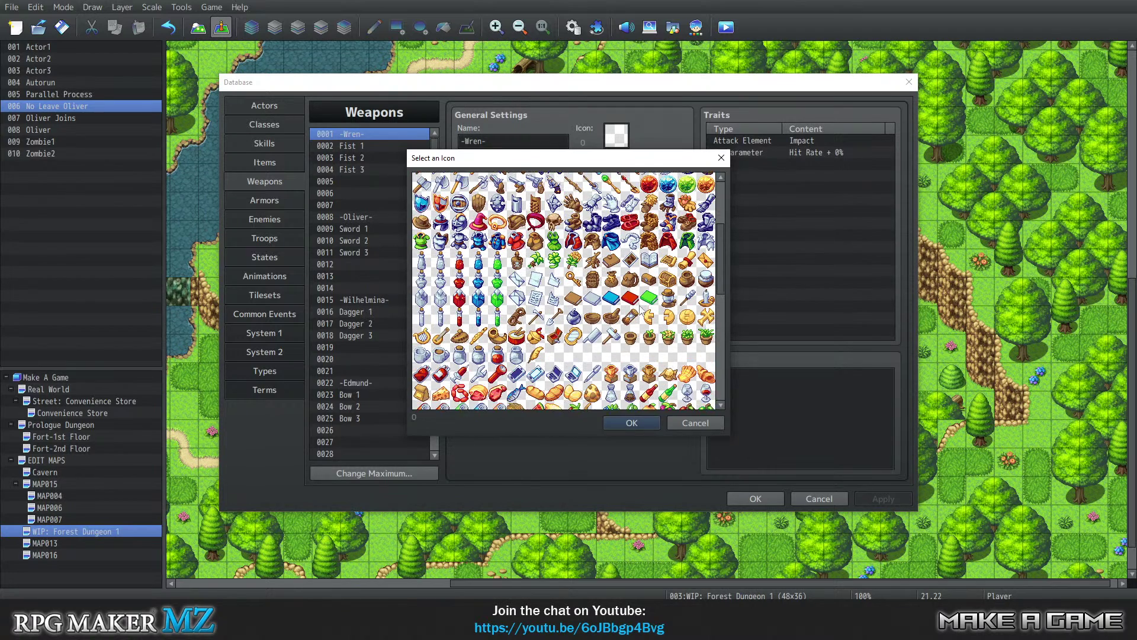
{"action": "scroll", "coordinate": [640, 308], "scroll_direction": "down", "scroll_amount": 1}
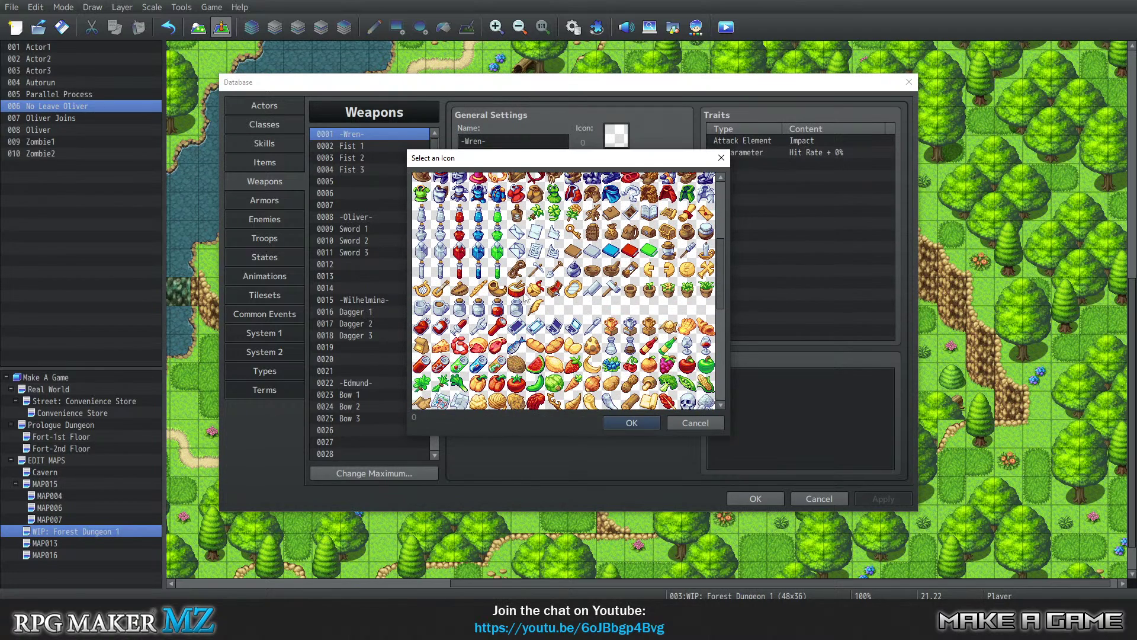
{"action": "scroll", "coordinate": [592, 300], "scroll_direction": "down", "scroll_amount": 3}
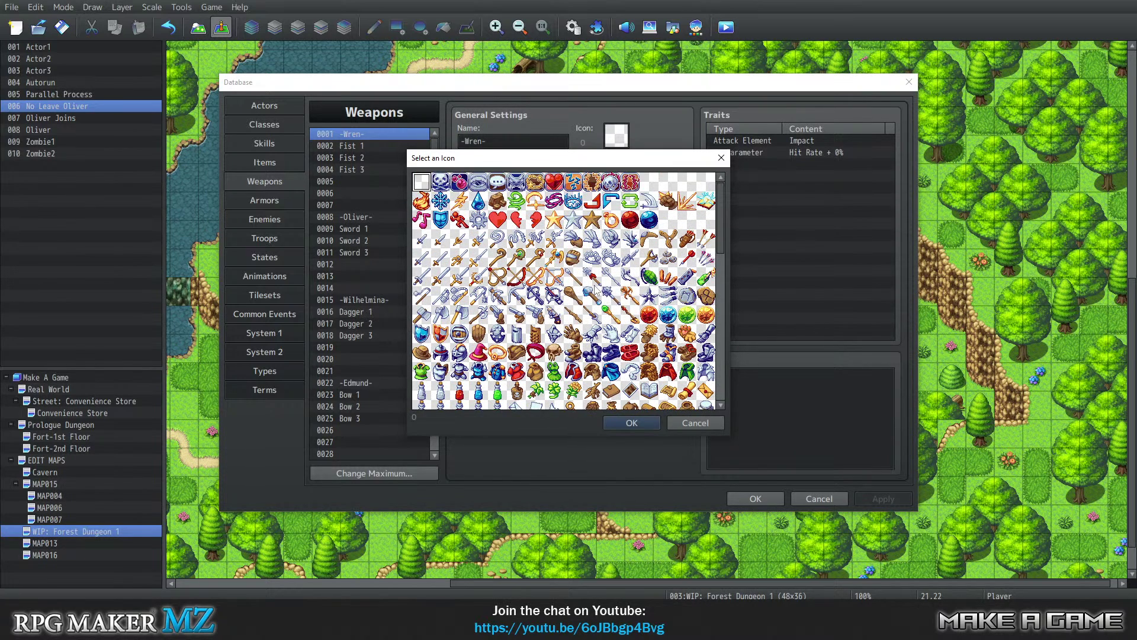
{"action": "scroll", "coordinate": [589, 290], "scroll_direction": "down", "scroll_amount": 5}
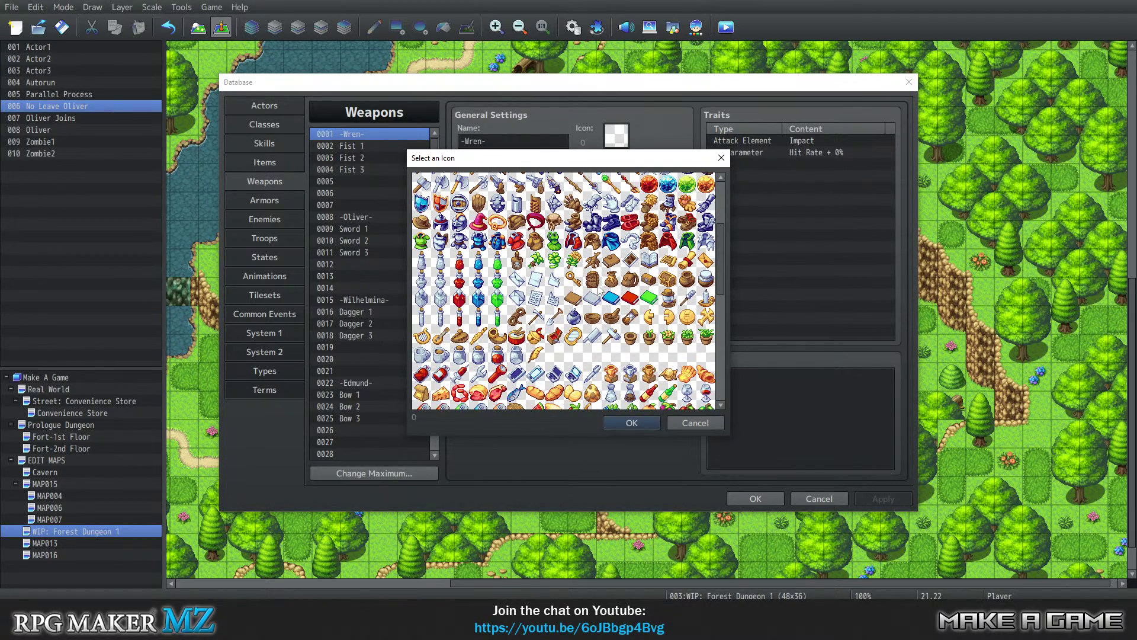
{"action": "scroll", "coordinate": [599, 291], "scroll_direction": "down", "scroll_amount": 7}
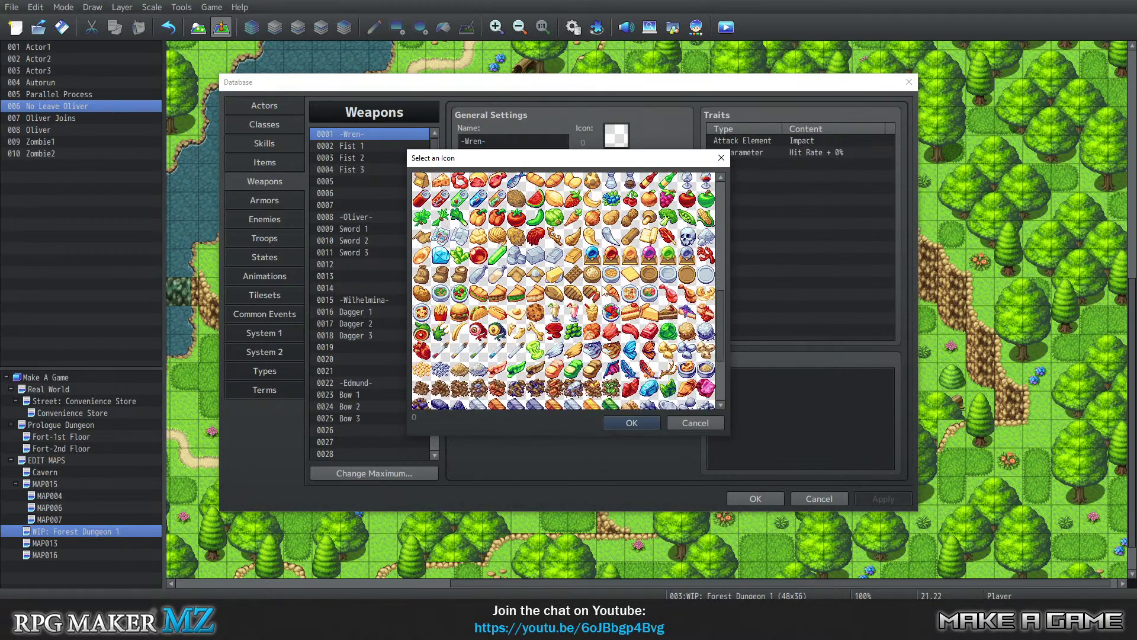
{"action": "scroll", "coordinate": [603, 289], "scroll_direction": "down", "scroll_amount": 5}
{"action": "scroll", "coordinate": [605, 295], "scroll_direction": "up", "scroll_amount": 15}
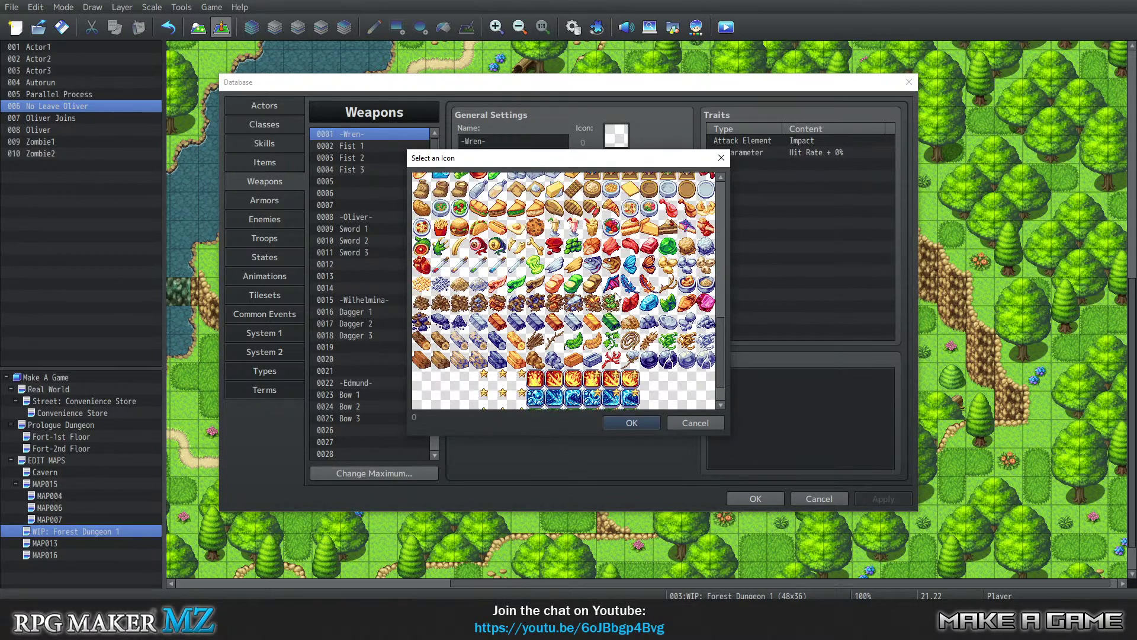
{"action": "scroll", "coordinate": [631, 297], "scroll_direction": "up", "scroll_amount": 12}
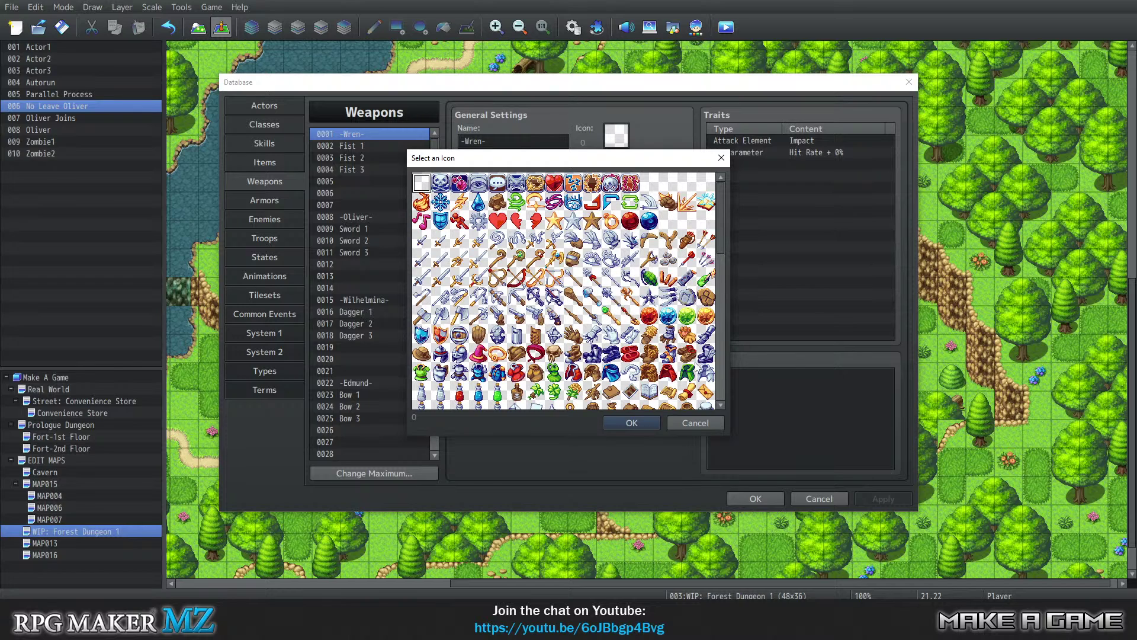
Choose the red orb icon 124 and note its number beside Augments in Notepad.
{"action": "left_click", "coordinate": [649, 316]}
{"action": "left_click", "coordinate": [373, 574]}
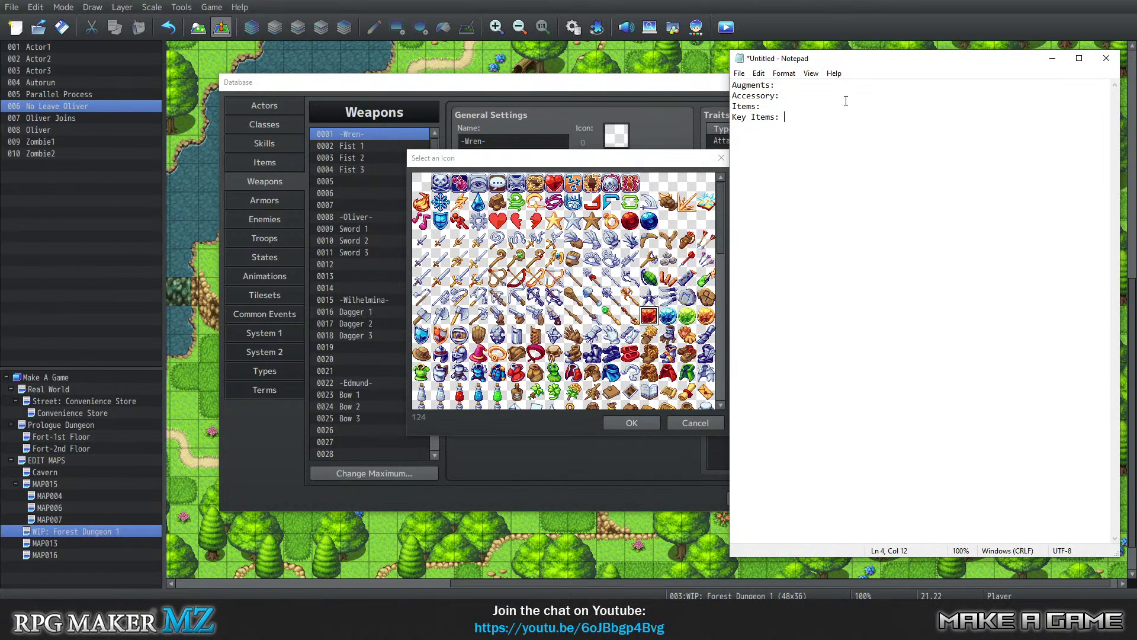
{"action": "left_click", "coordinate": [808, 85]}
{"action": "type", "text": "124"}
Choose icon 111 instead and change the number noted beside Augments to 111.
{"action": "left_click", "coordinate": [689, 305]}
{"action": "left_click", "coordinate": [704, 299]}
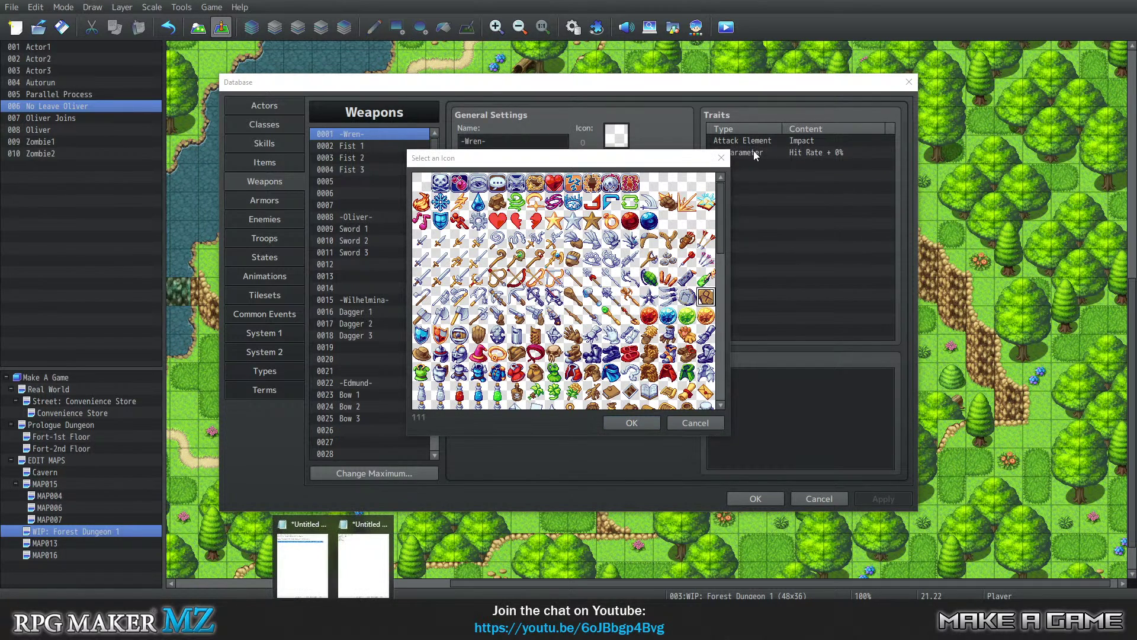
{"action": "left_click", "coordinate": [365, 563]}
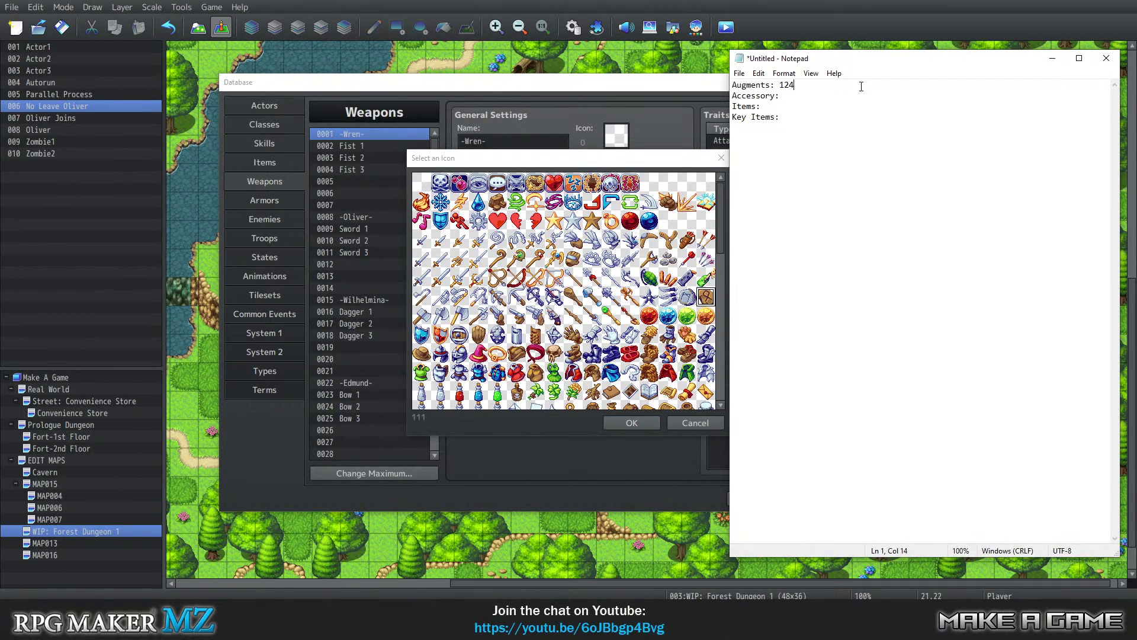
{"action": "key", "text": "BackSpace"}
{"action": "key", "text": "BackSpace"}
{"action": "type", "text": "11"}
Choose icon 42 and note its number beside Accessory in Notepad.
{"action": "scroll", "coordinate": [553, 260], "scroll_direction": "down", "scroll_amount": 1}
{"action": "scroll", "coordinate": [598, 275], "scroll_direction": "up", "scroll_amount": 1}
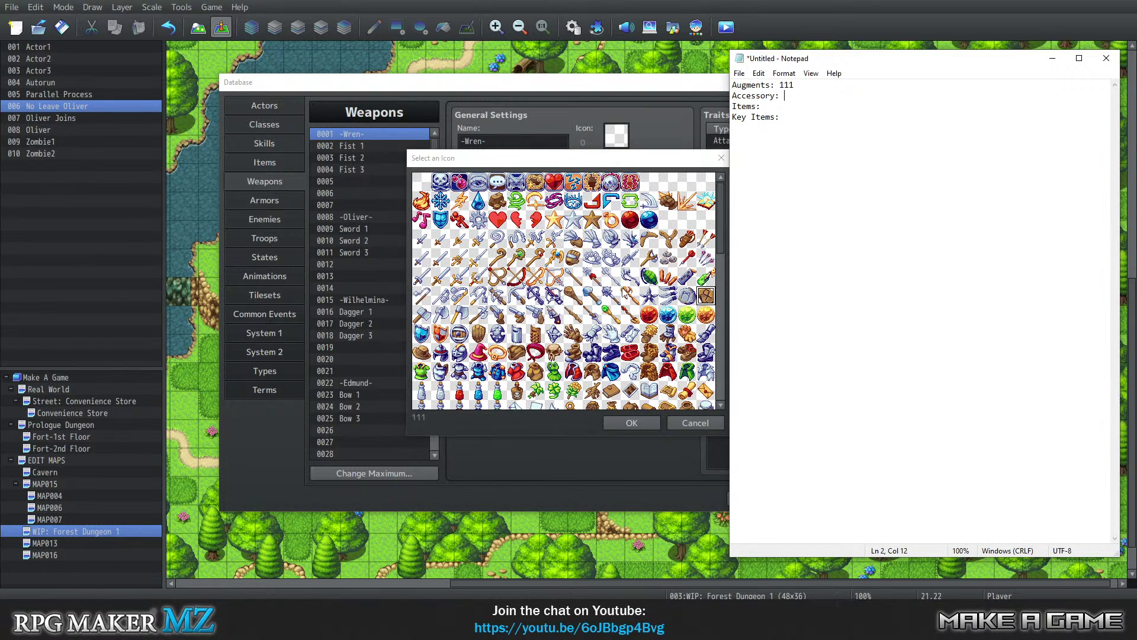
{"action": "left_click", "coordinate": [611, 220]}
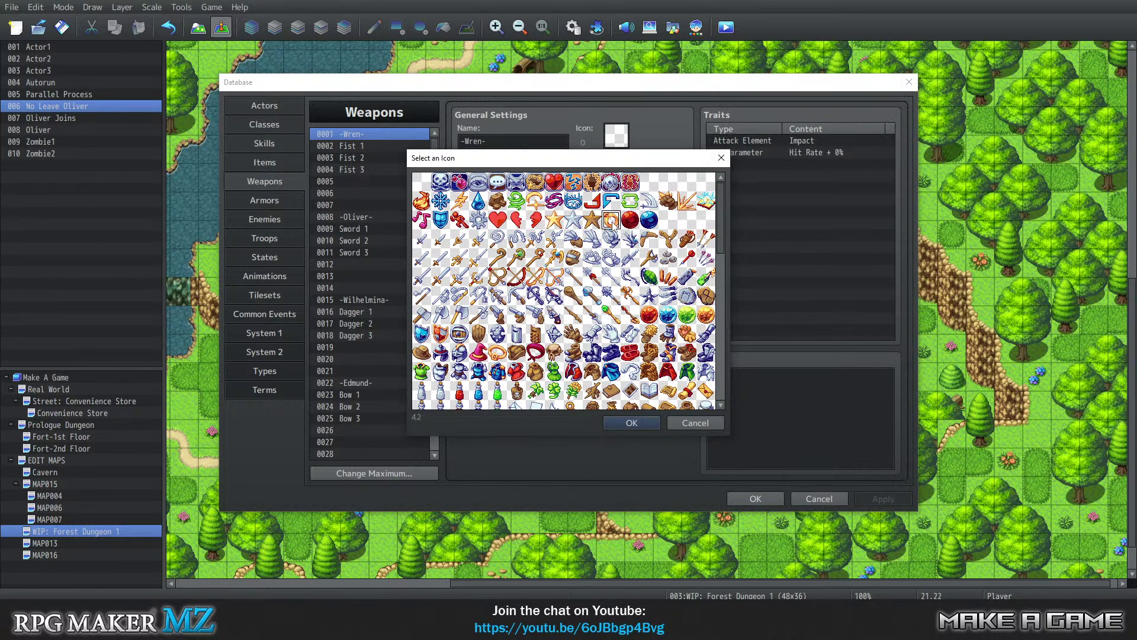
{"action": "scroll", "coordinate": [604, 307], "scroll_direction": "down", "scroll_amount": 3}
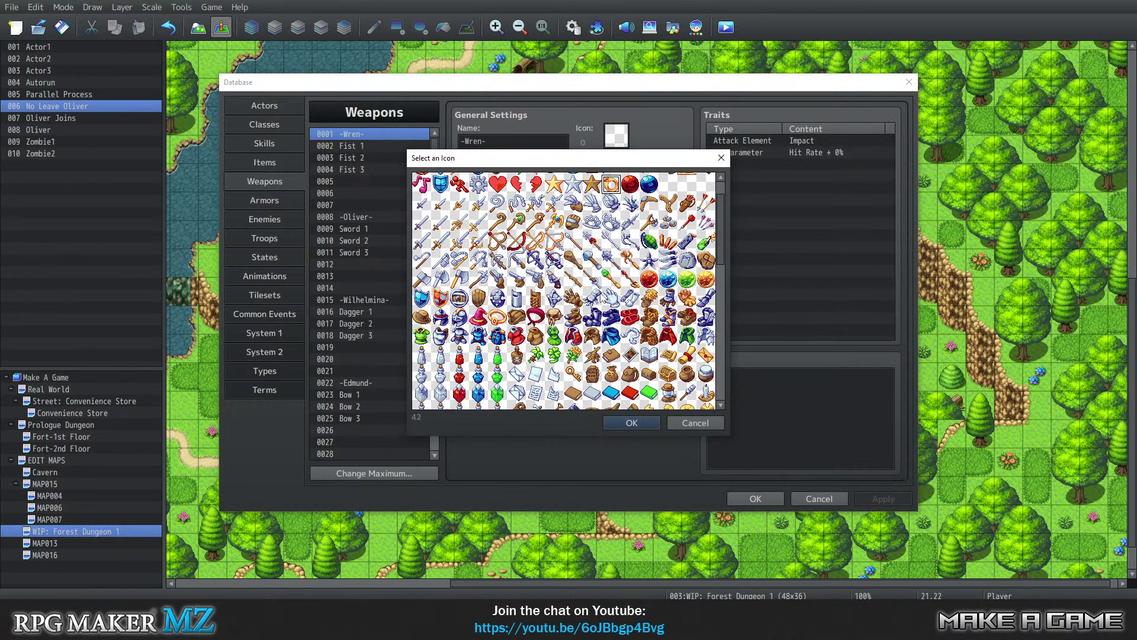
{"action": "scroll", "coordinate": [618, 293], "scroll_direction": "up", "scroll_amount": 3}
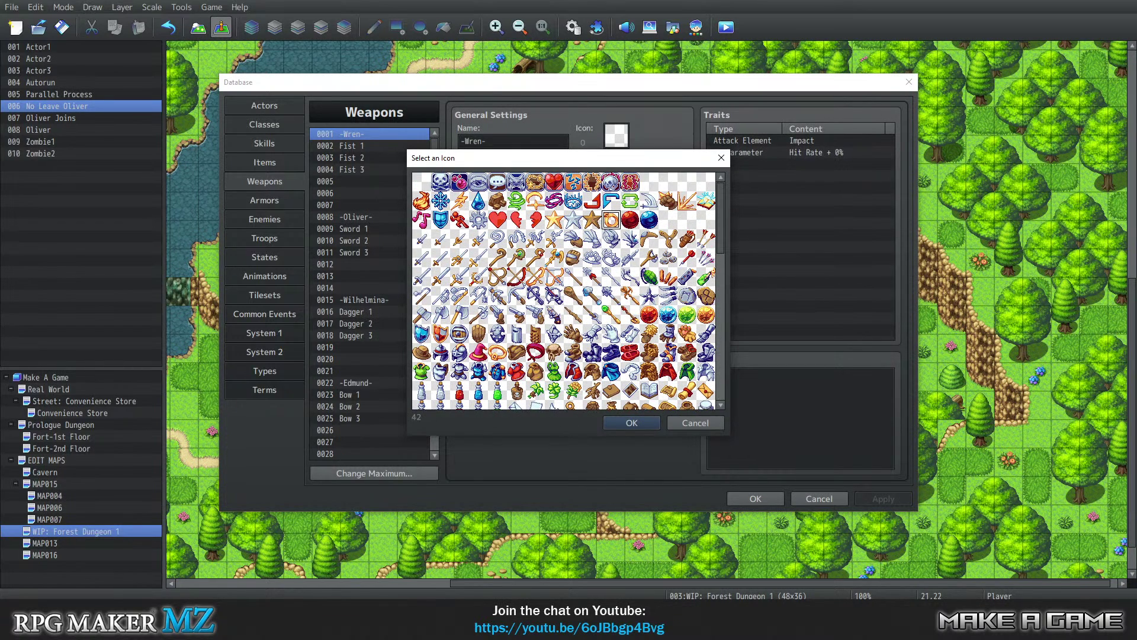
{"action": "left_click", "coordinate": [363, 554]}
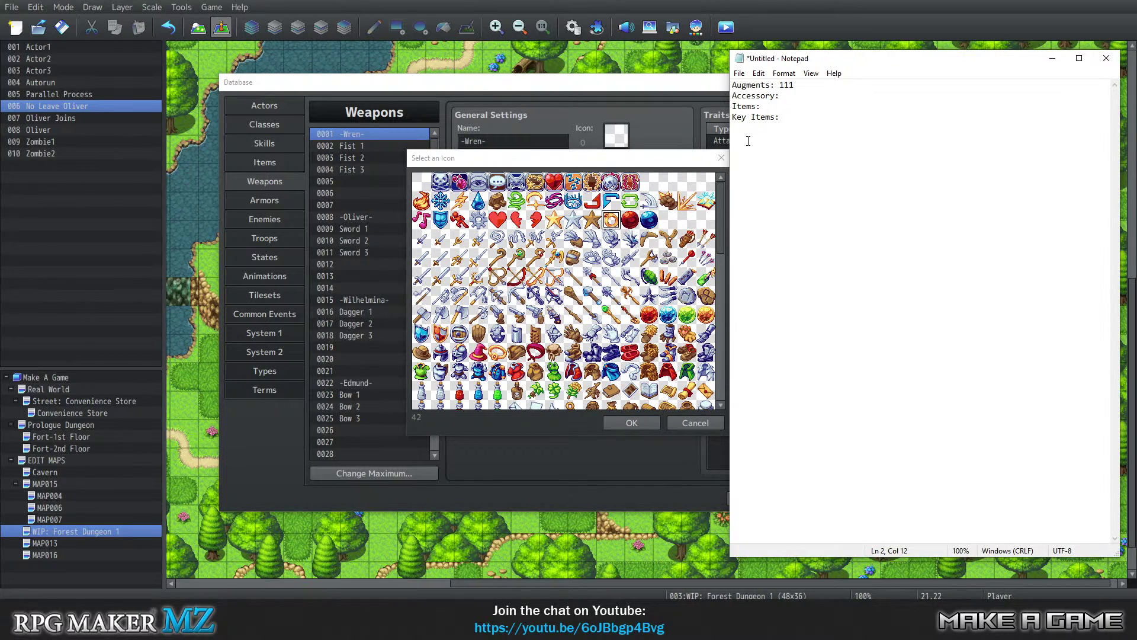
{"action": "type", "text": "42"}
{"action": "key", "text": "Down"}
Choose the sack icon 202 and note its number beside Items in Notepad.
{"action": "left_click", "coordinate": [591, 295]}
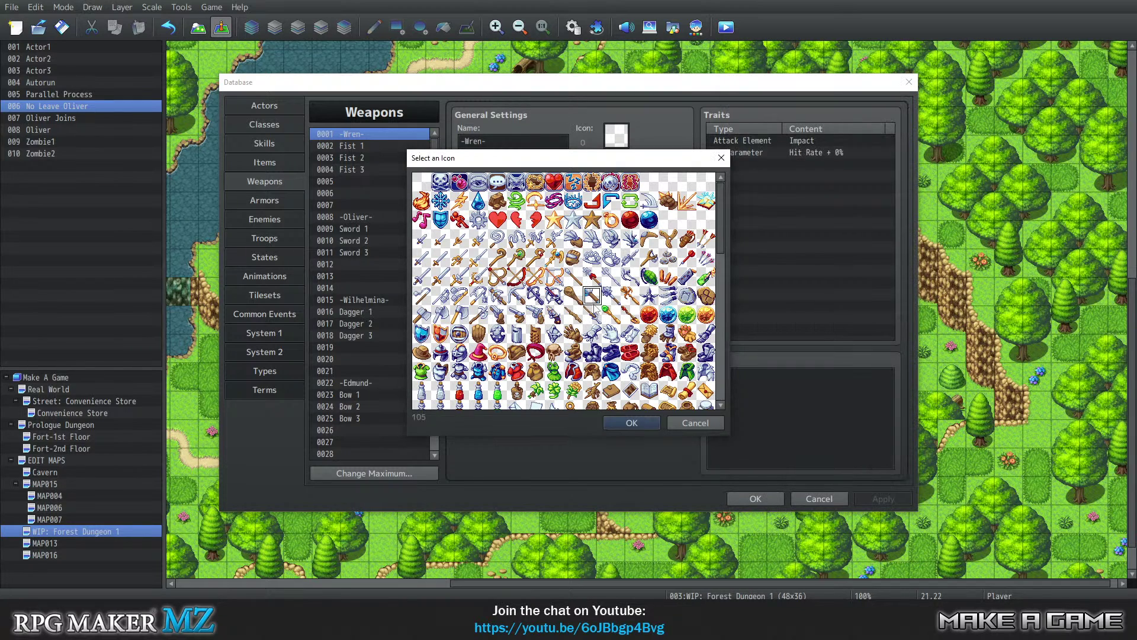
{"action": "scroll", "coordinate": [589, 299], "scroll_direction": "down", "scroll_amount": 2}
{"action": "scroll", "coordinate": [510, 258], "scroll_direction": "down", "scroll_amount": 2}
{"action": "scroll", "coordinate": [592, 323], "scroll_direction": "down", "scroll_amount": 2}
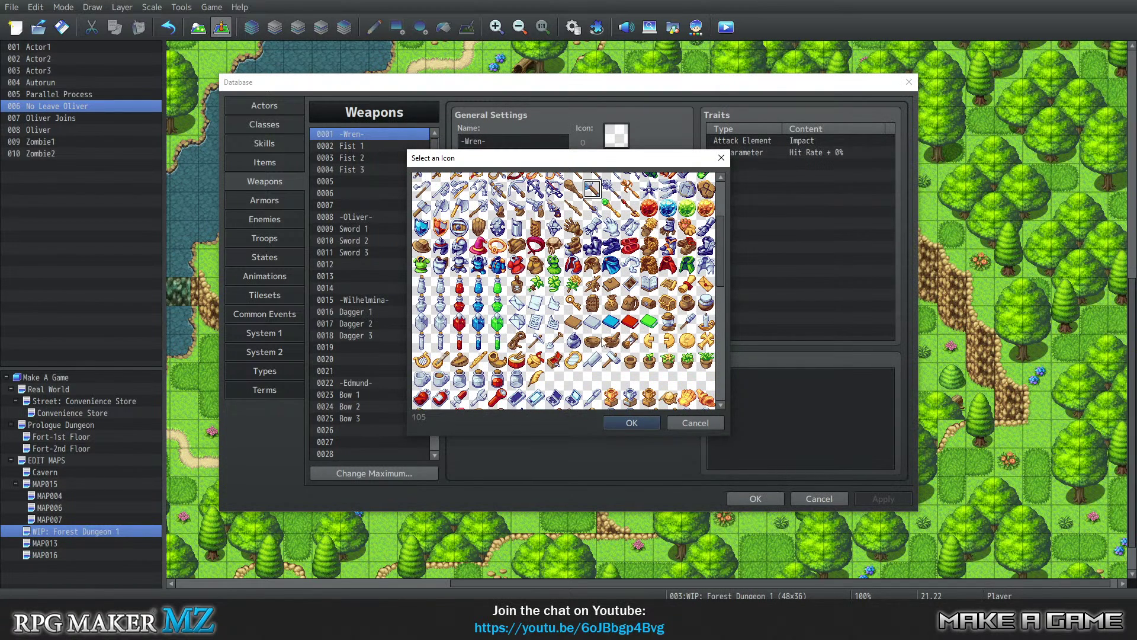
{"action": "left_click", "coordinate": [612, 305]}
{"action": "left_click", "coordinate": [334, 557]}
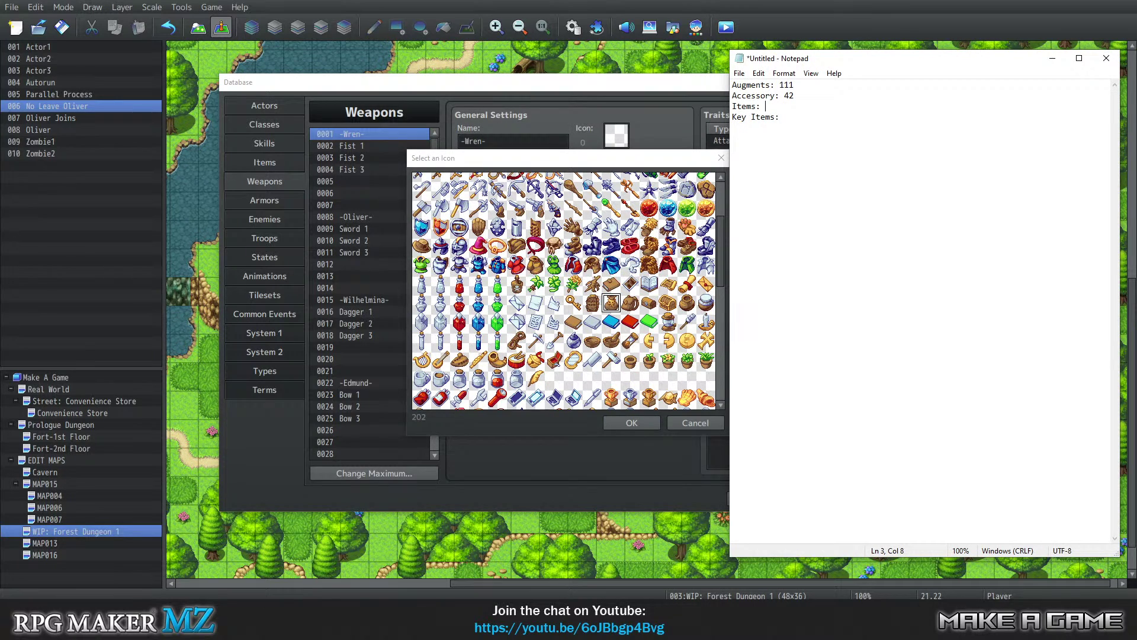
{"action": "type", "text": "202"}
Choose the key icon 200, note its number beside Key Items in Notepad, and close the icon picker and database.
{"action": "left_click", "coordinate": [573, 303]}
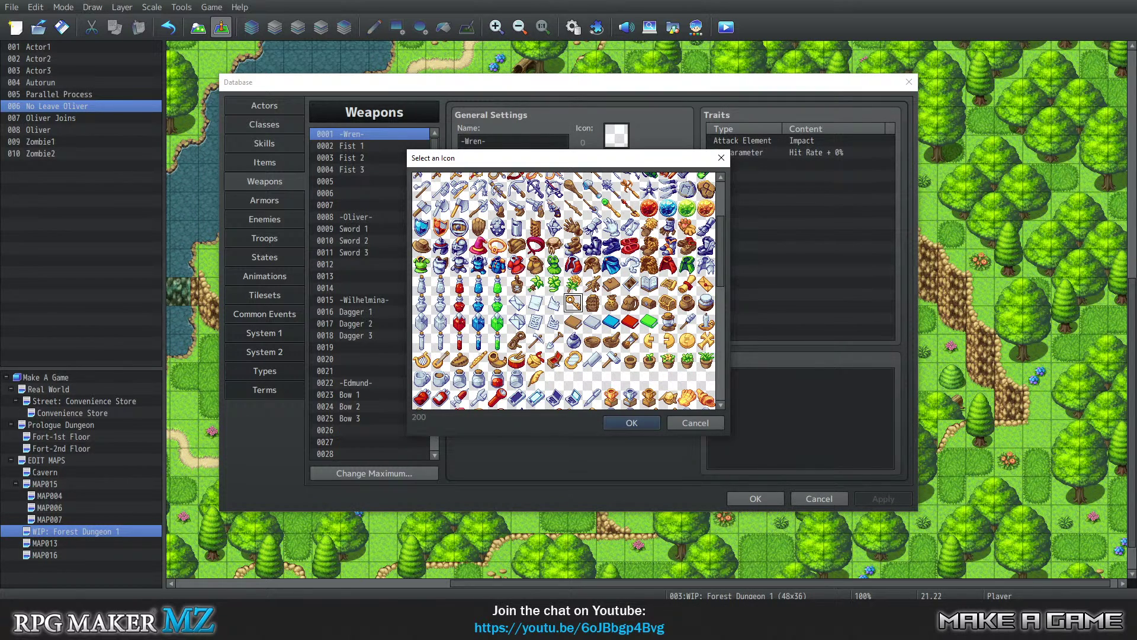
{"action": "left_click", "coordinate": [370, 590]}
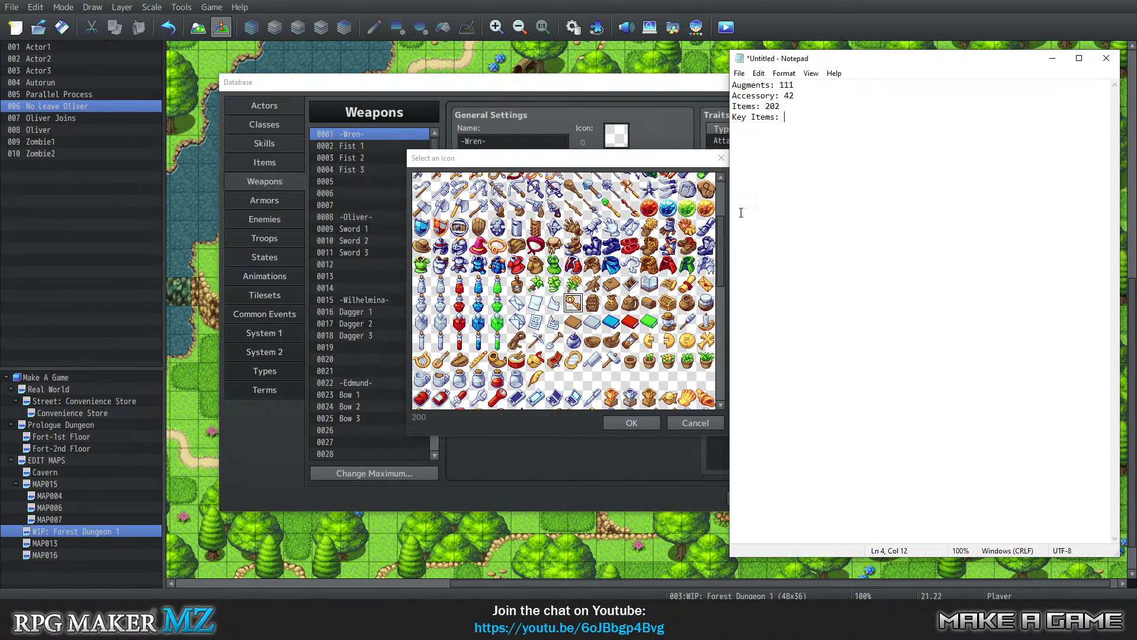
{"action": "left_click", "coordinate": [793, 117]}
{"action": "type", "text": "200"}
{"action": "left_click", "coordinate": [628, 424]}
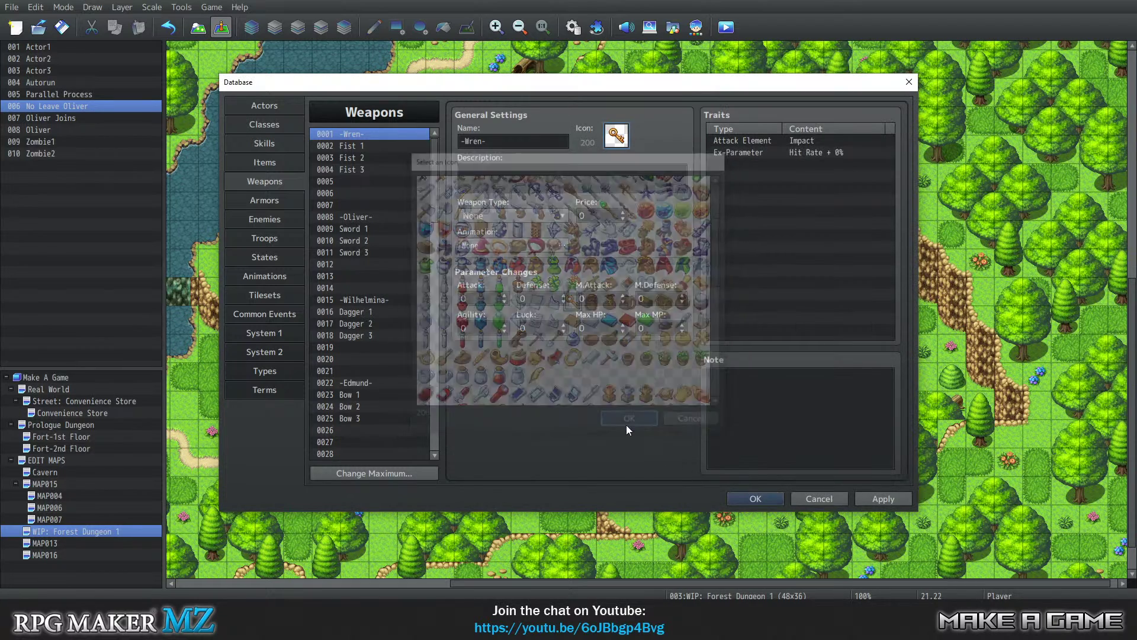
{"action": "left_click", "coordinate": [769, 499]}
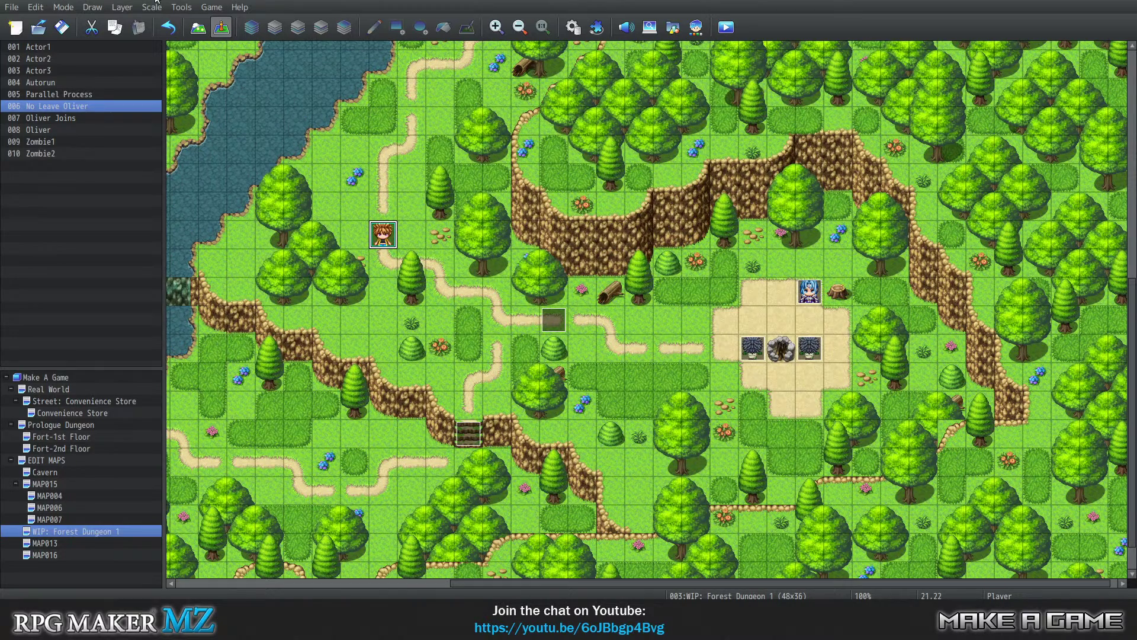
Reset the icon of the -Wren- weapon entry to the blank icon 0 and save the database.
{"action": "left_click", "coordinate": [179, 6]}
{"action": "left_click", "coordinate": [195, 19]}
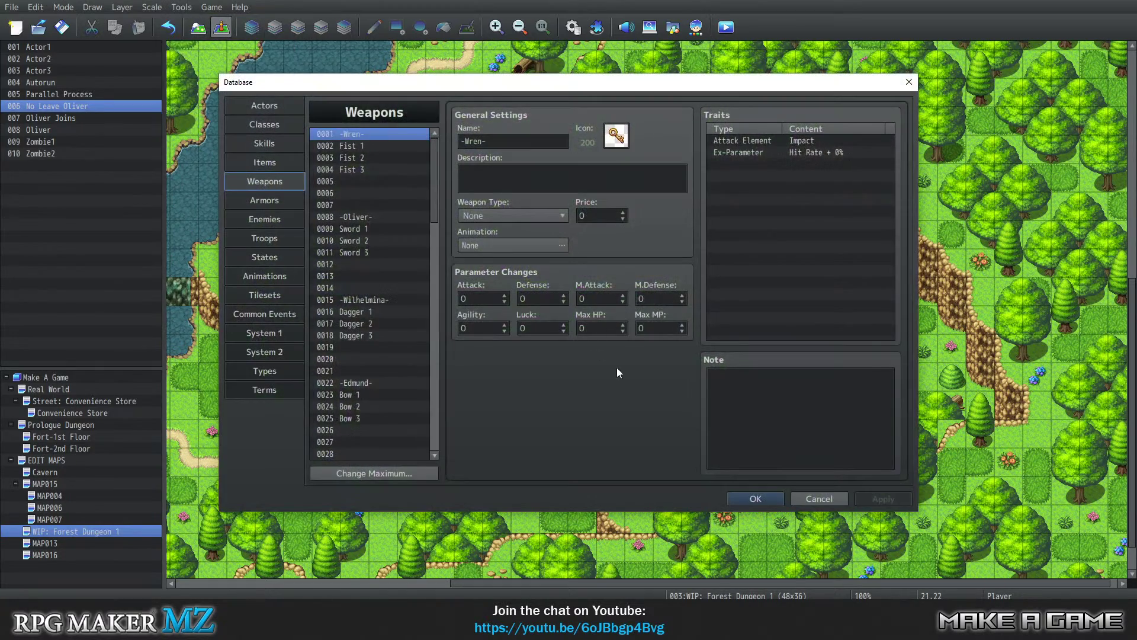
{"action": "double_click", "coordinate": [620, 136]}
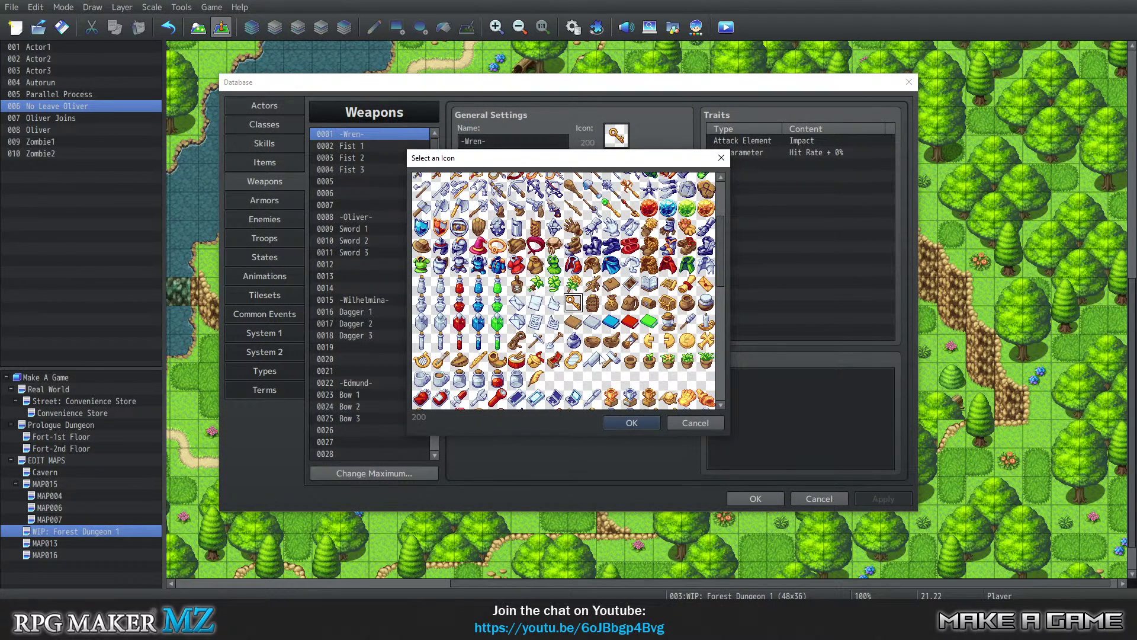
{"action": "left_click", "coordinate": [592, 359]}
{"action": "left_click", "coordinate": [535, 228]}
{"action": "scroll", "coordinate": [535, 237], "scroll_direction": "up", "scroll_amount": 2}
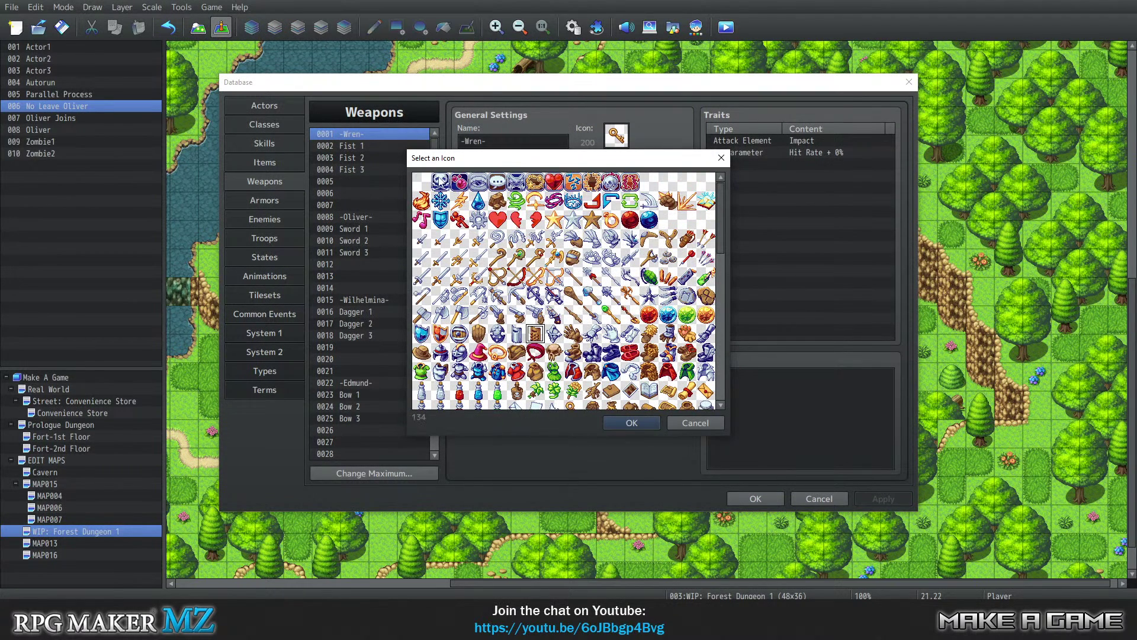
{"action": "left_click", "coordinate": [421, 182]}
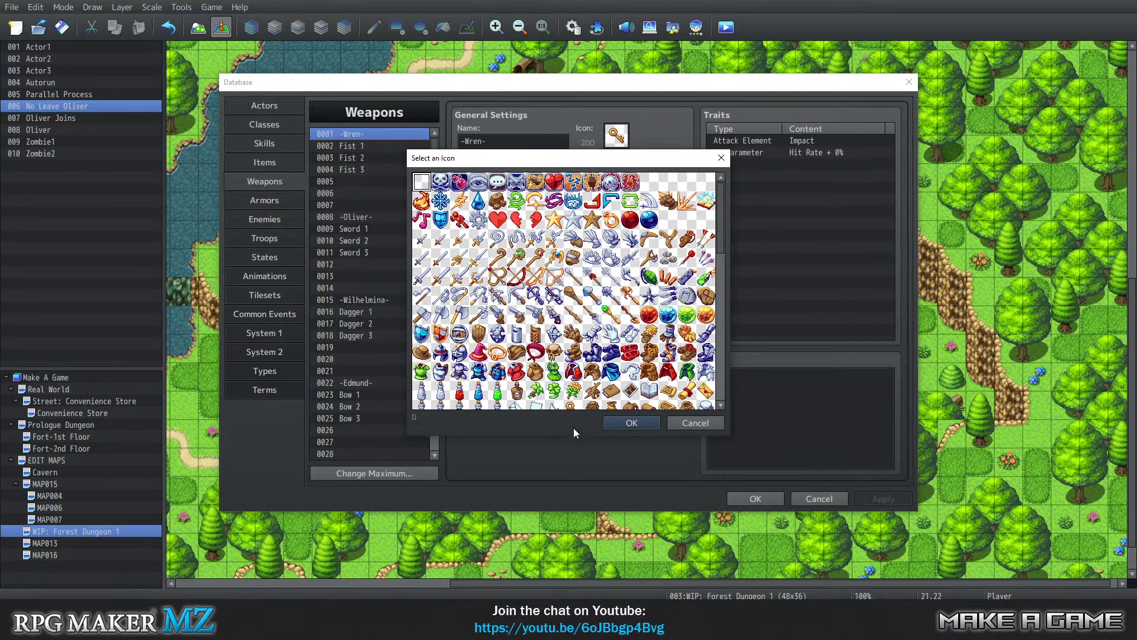
{"action": "left_click", "coordinate": [632, 423]}
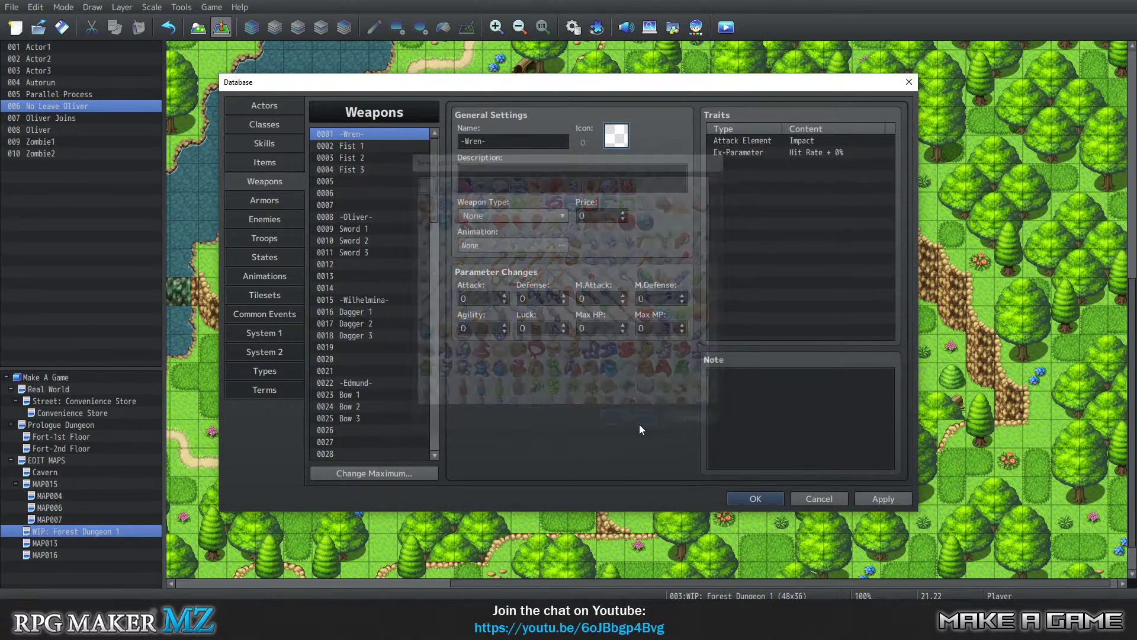
{"action": "left_click", "coordinate": [882, 498]}
{"action": "left_click", "coordinate": [764, 499]}
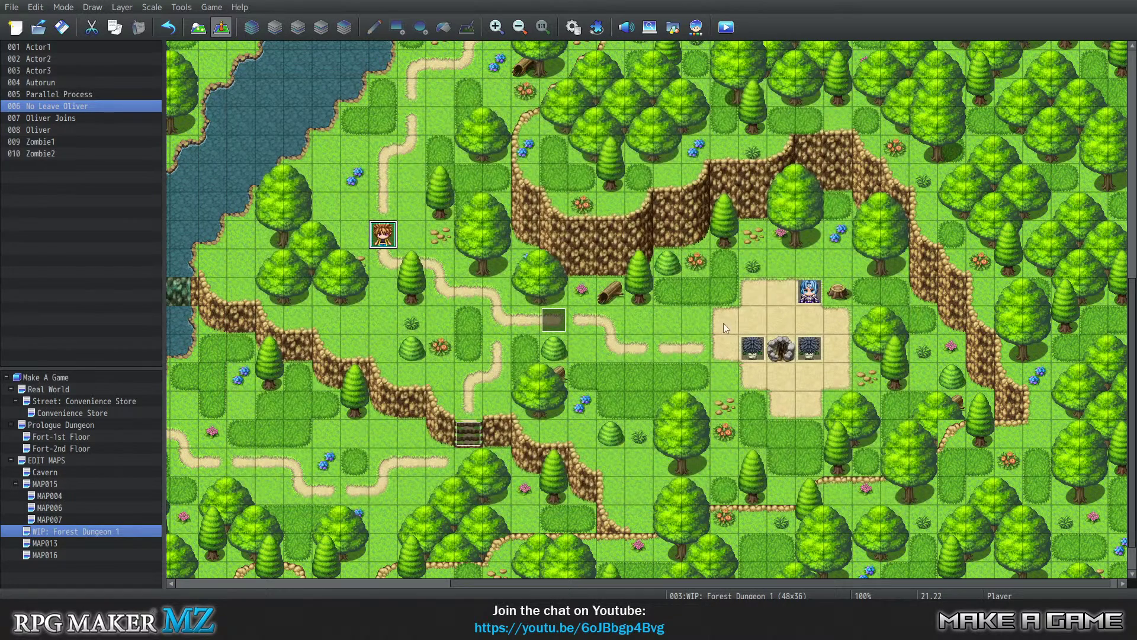
Open the Category List under Item Categories in the VisuMZ_1_ItemsEquipsCore plugin settings.
{"action": "left_click", "coordinate": [193, 9]}
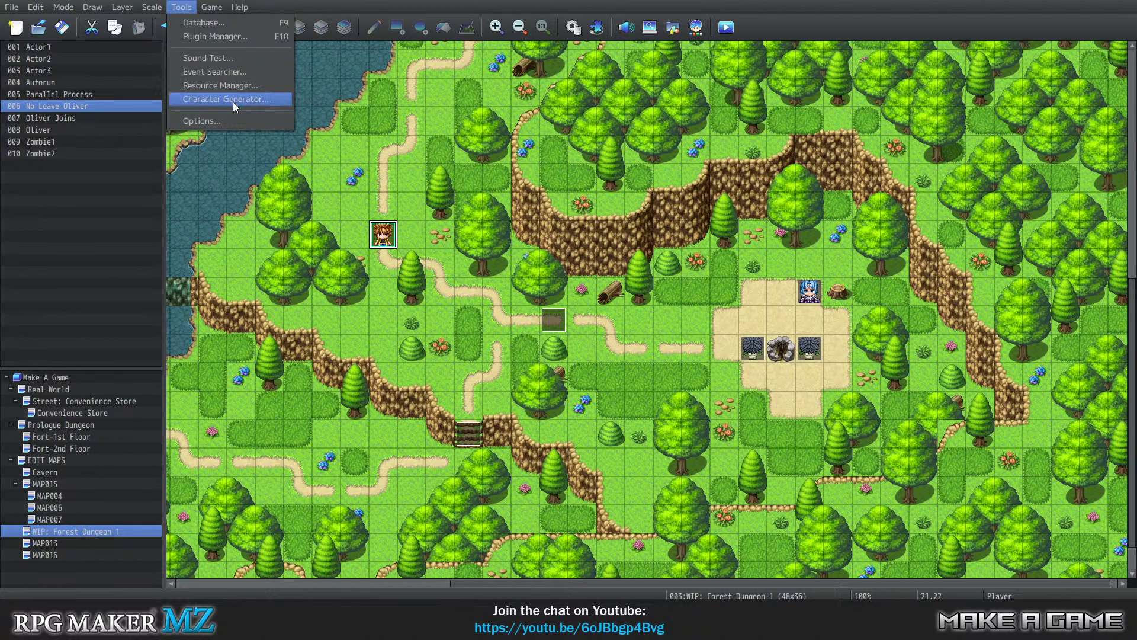
{"action": "left_click", "coordinate": [219, 35]}
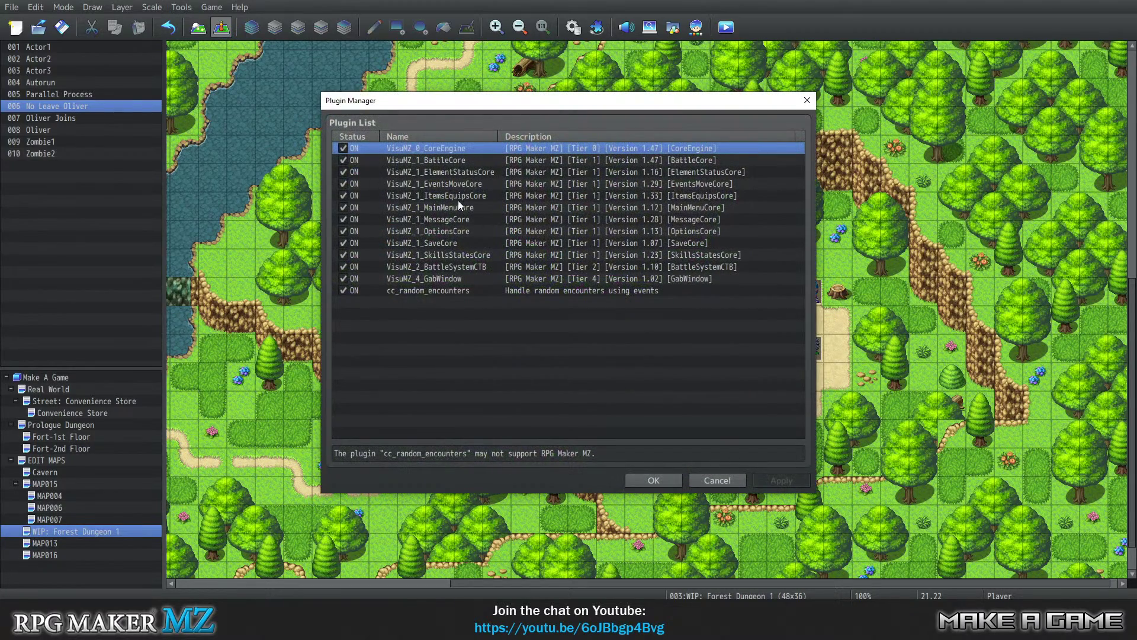
{"action": "double_click", "coordinate": [446, 197]}
{"action": "left_click", "coordinate": [697, 208]}
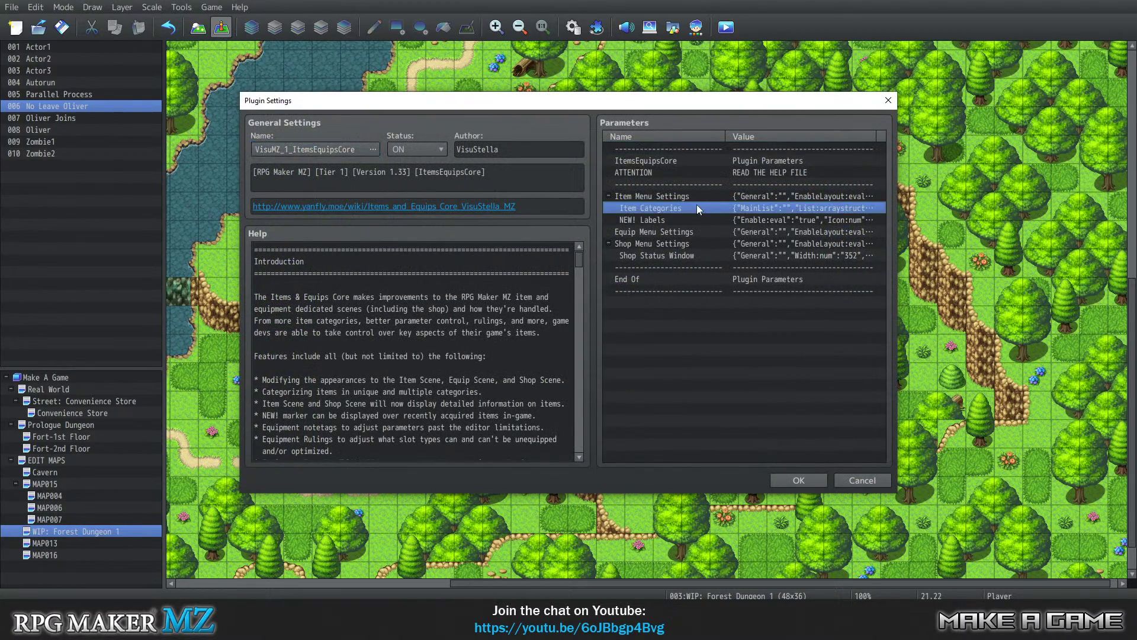
{"action": "double_click", "coordinate": [717, 208]}
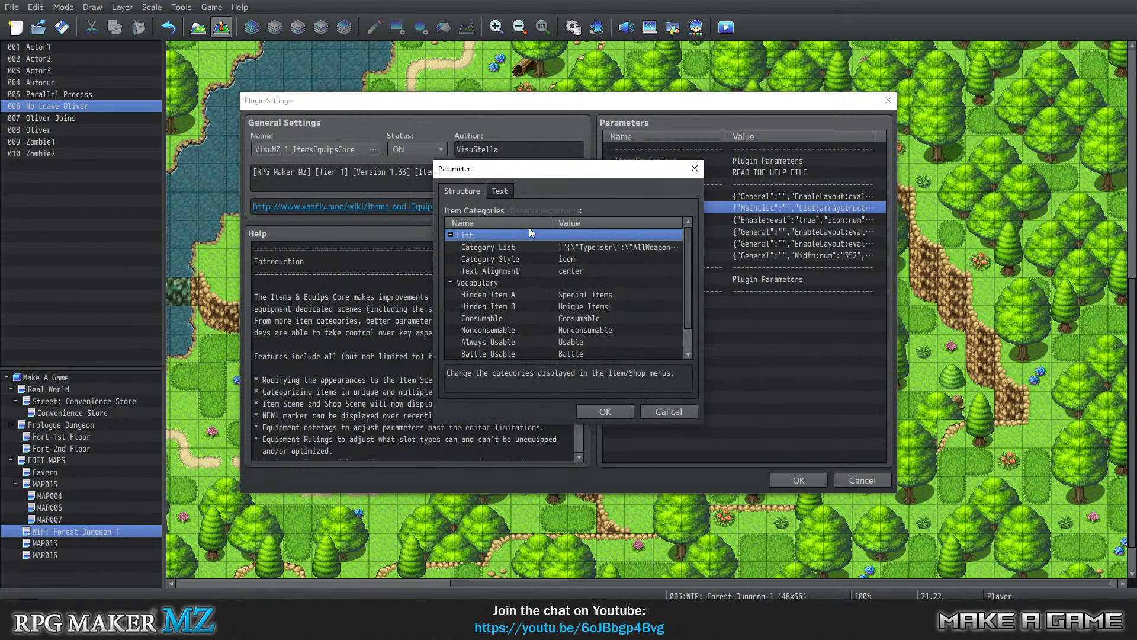
{"action": "double_click", "coordinate": [520, 247]}
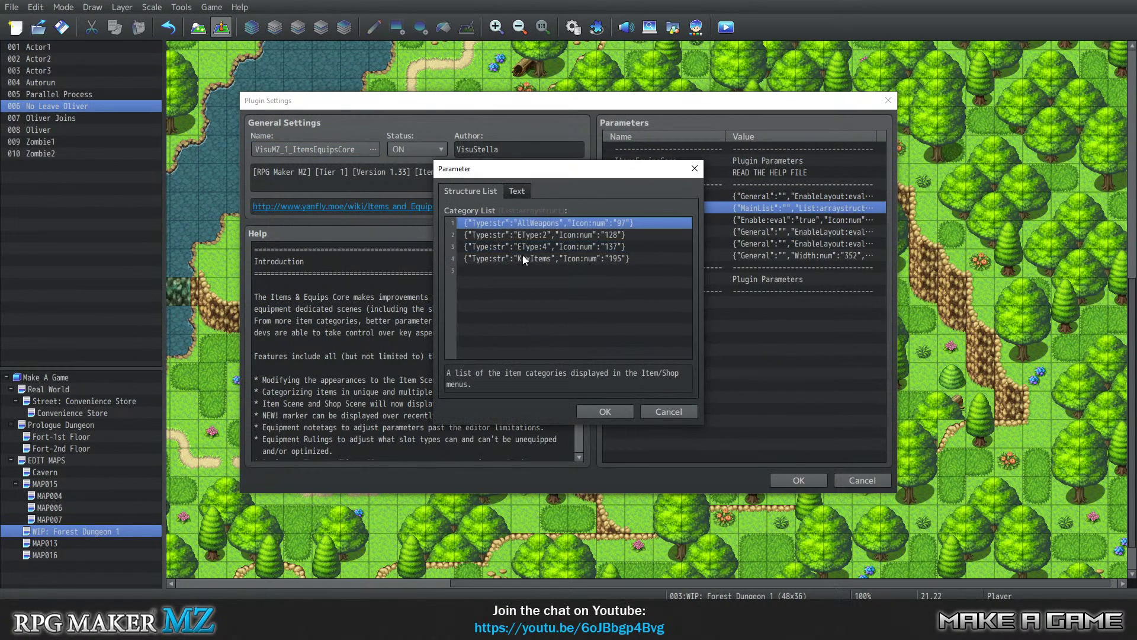
Set the AllWeapons category's icon to 111, the number noted for Augments.
{"action": "double_click", "coordinate": [567, 224]}
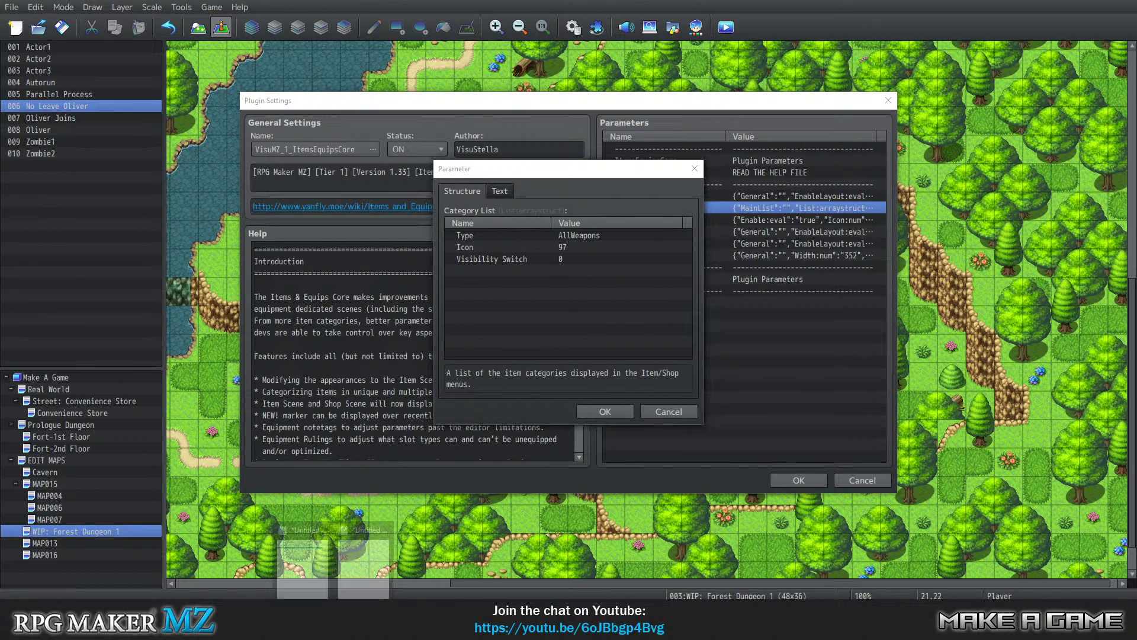
{"action": "left_click", "coordinate": [377, 570]}
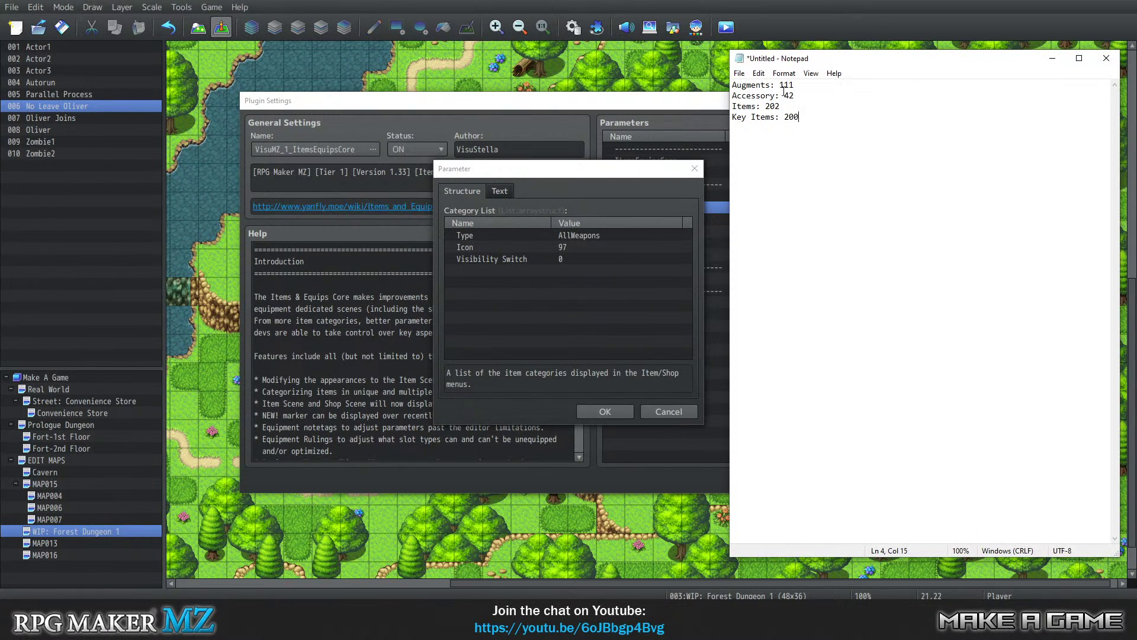
{"action": "left_click", "coordinate": [564, 246]}
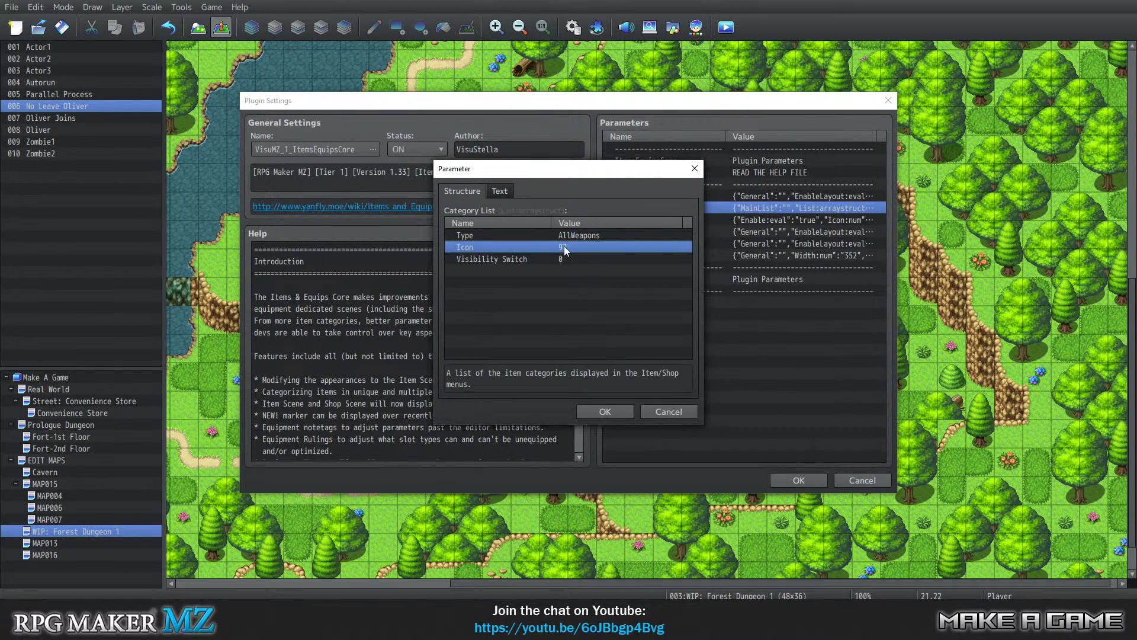
{"action": "double_click", "coordinate": [575, 244]}
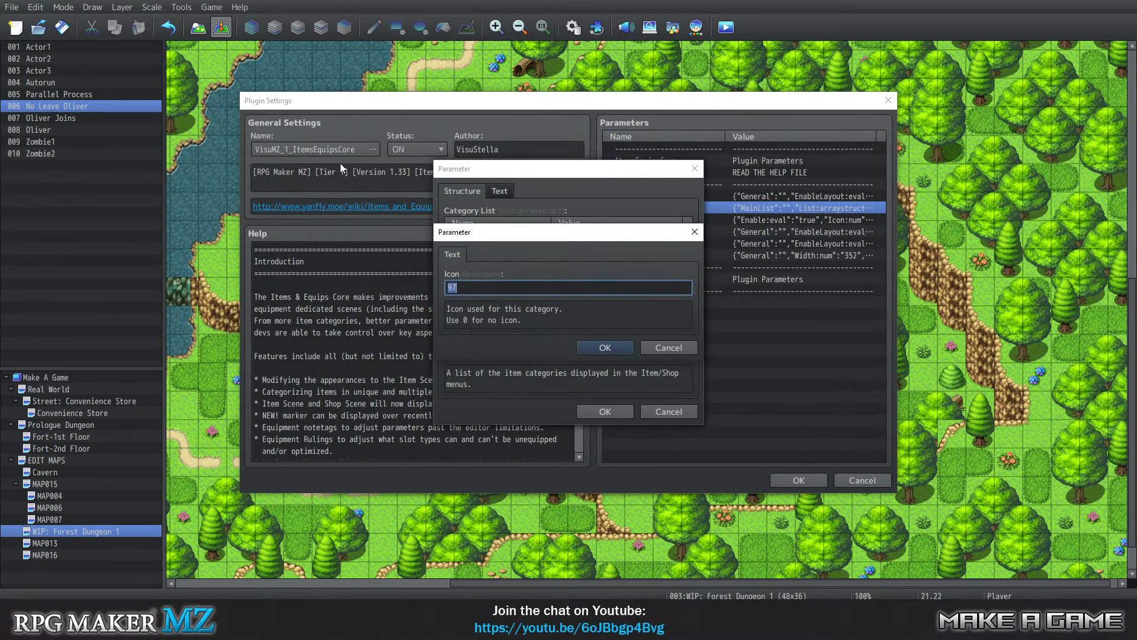
{"action": "type", "text": "111"}
{"action": "left_click", "coordinate": [607, 350]}
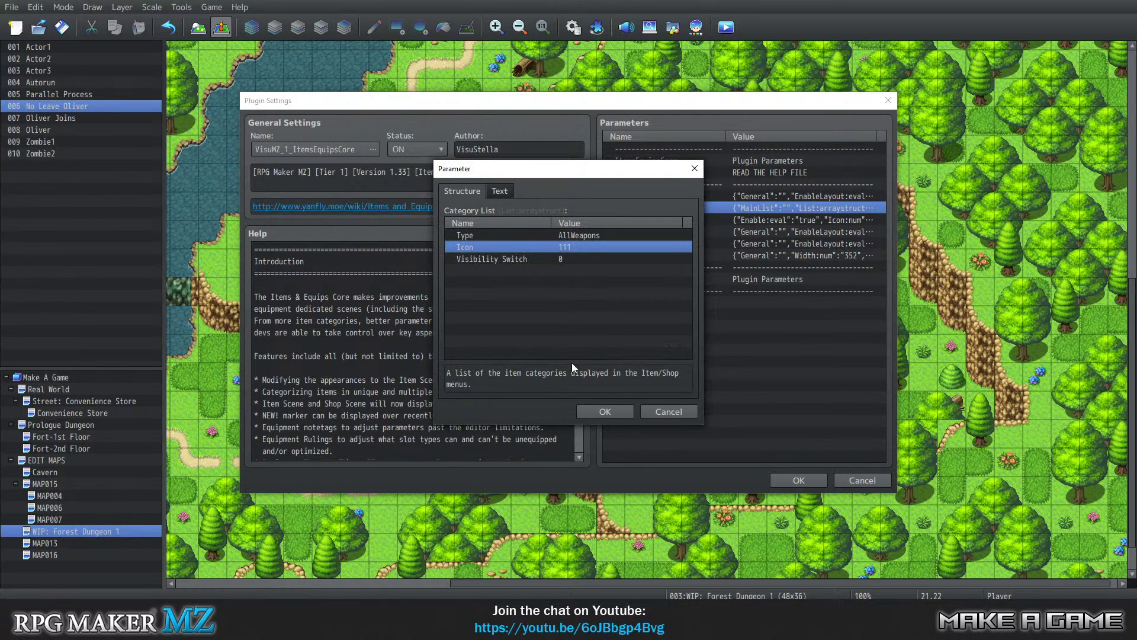
{"action": "left_click", "coordinate": [599, 409]}
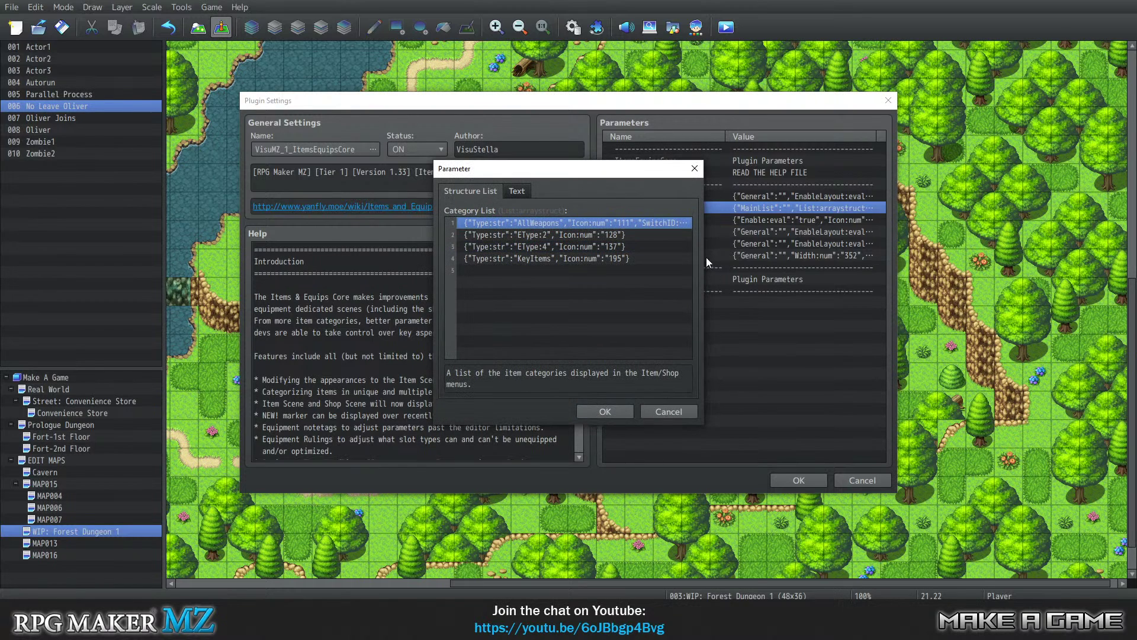
Review the type, icon and visibility switch settings of the AllWeapons and EType:2 categories.
{"action": "double_click", "coordinate": [571, 224]}
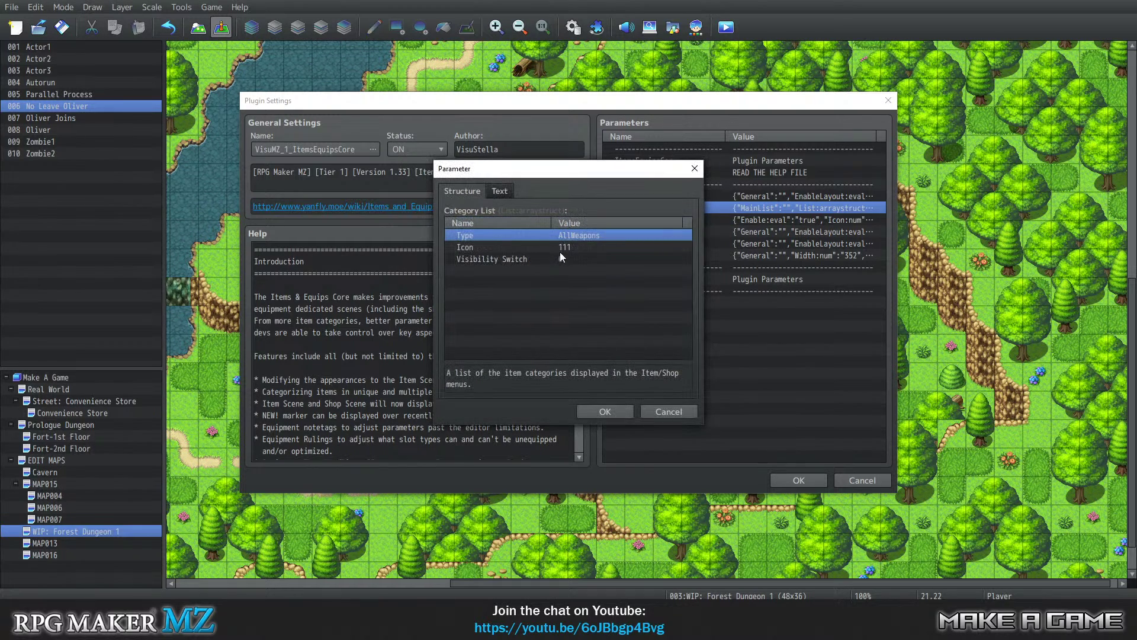
{"action": "left_click", "coordinate": [559, 261]}
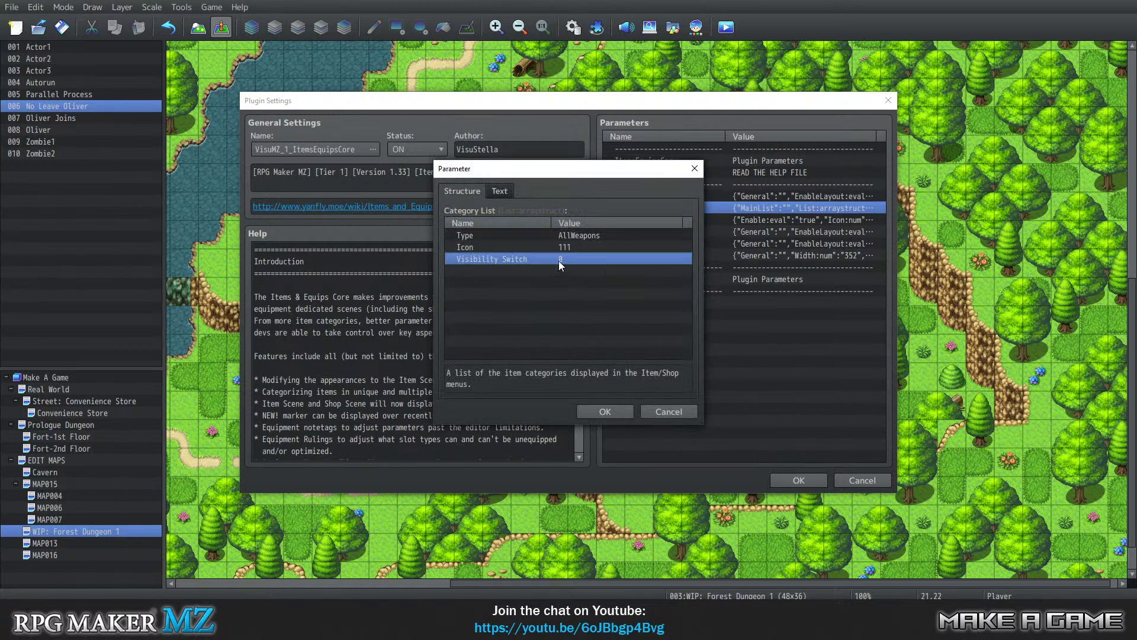
{"action": "left_click", "coordinate": [663, 412]}
{"action": "double_click", "coordinate": [574, 235]}
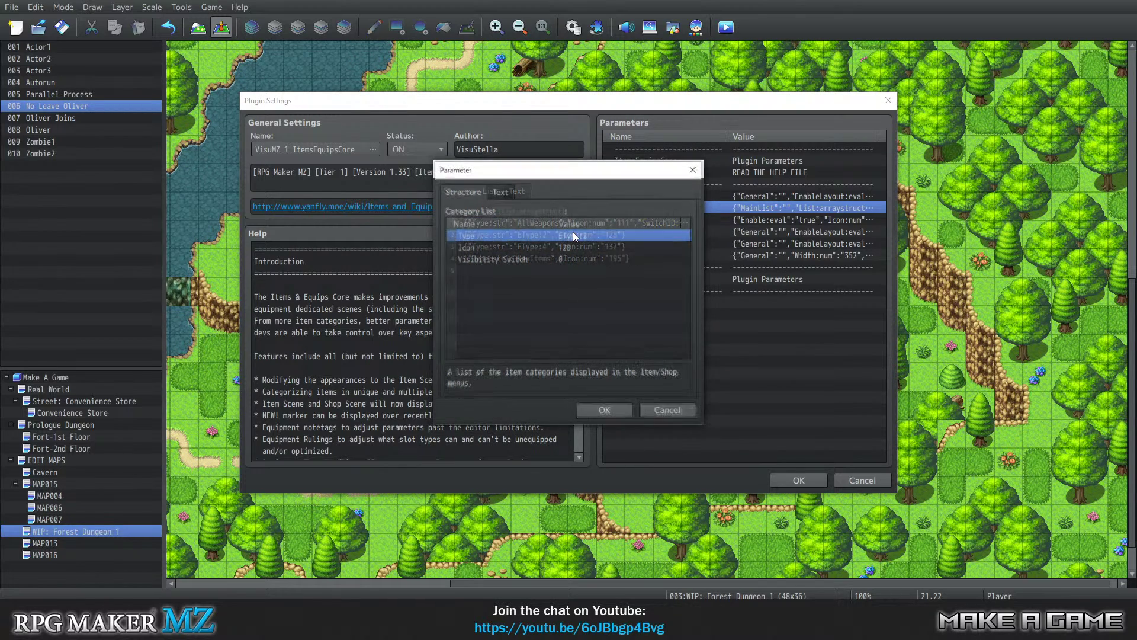
{"action": "left_click", "coordinate": [669, 410]}
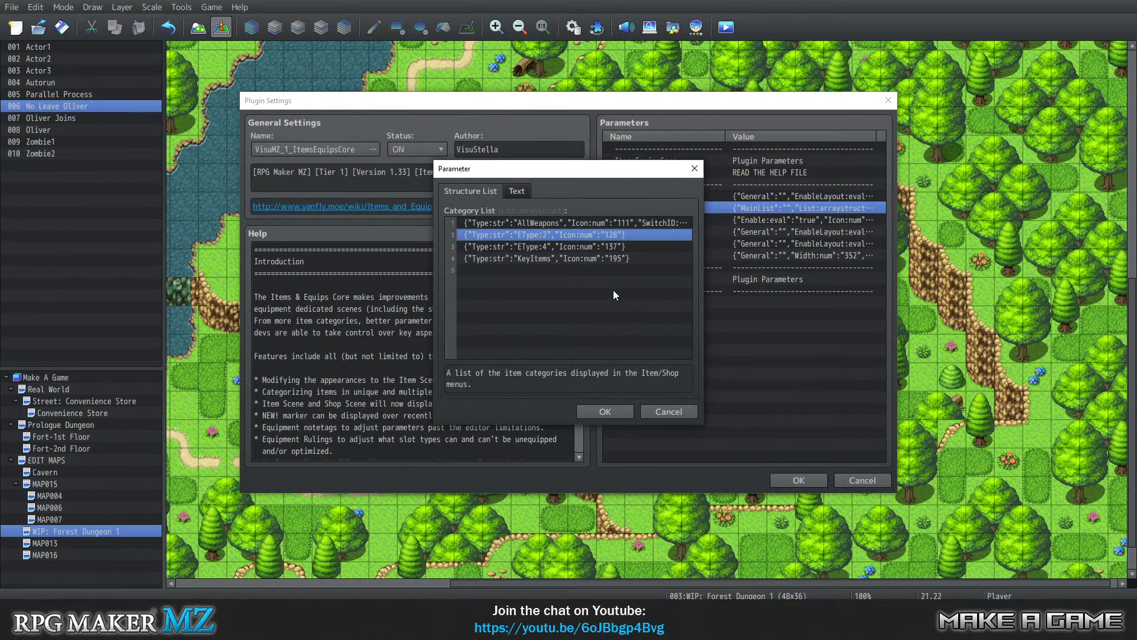
{"action": "double_click", "coordinate": [591, 223]}
{"action": "double_click", "coordinate": [529, 248]}
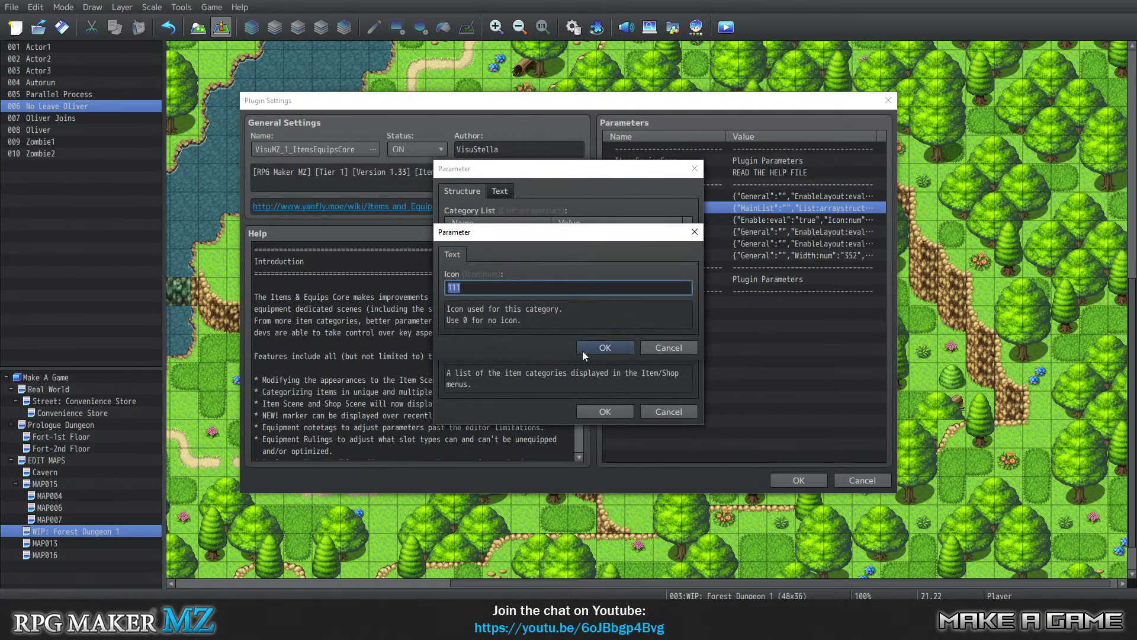
{"action": "left_click", "coordinate": [593, 343]}
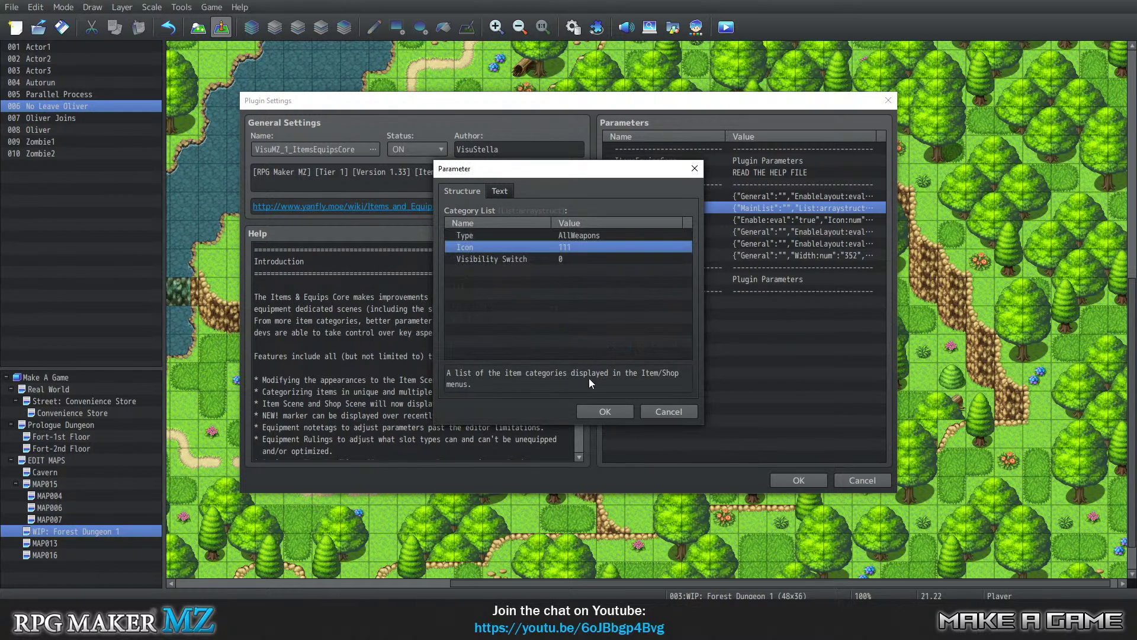
{"action": "left_click", "coordinate": [595, 409]}
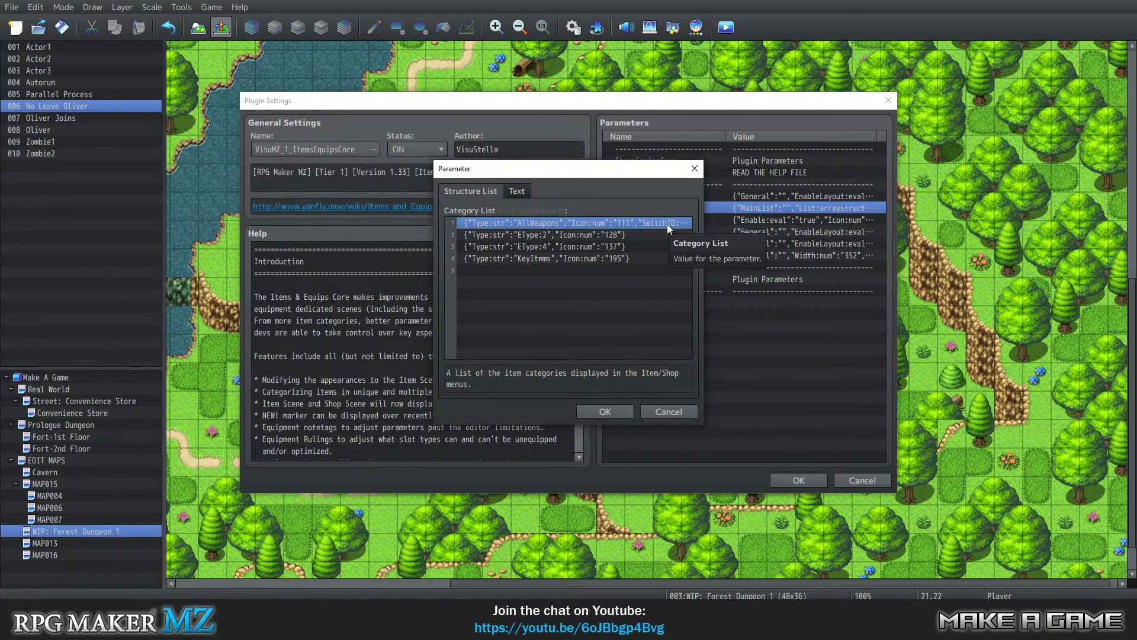
Set the EType:2 category's icon to 42, the number noted for Accessory.
{"action": "double_click", "coordinate": [617, 234]}
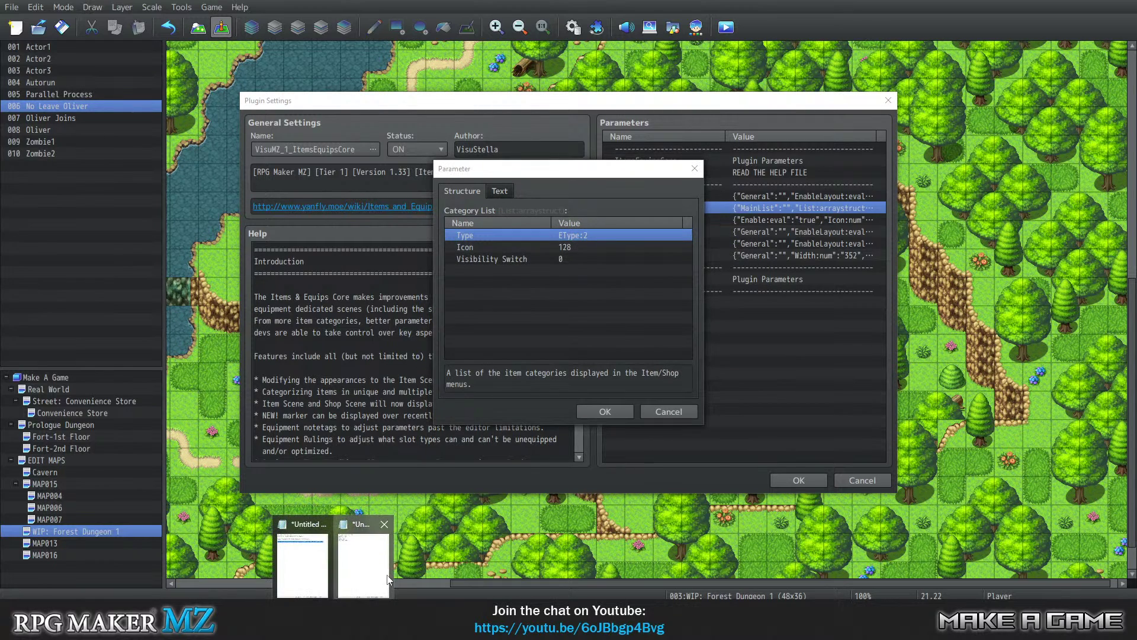
{"action": "left_click", "coordinate": [386, 576]}
{"action": "left_click", "coordinate": [578, 244]}
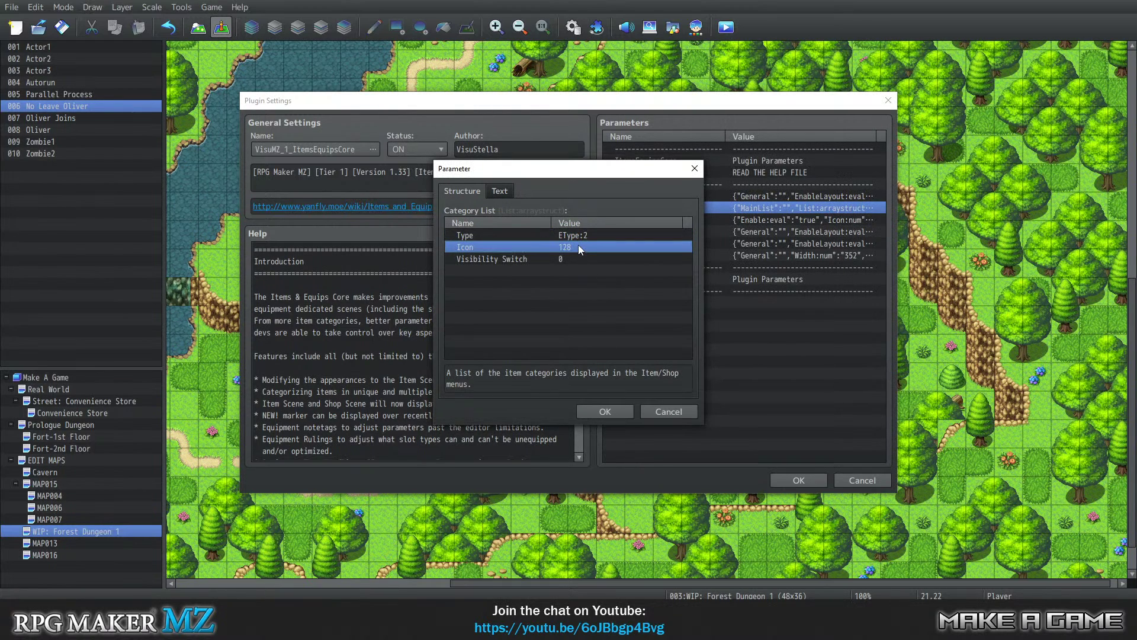
{"action": "double_click", "coordinate": [578, 244]}
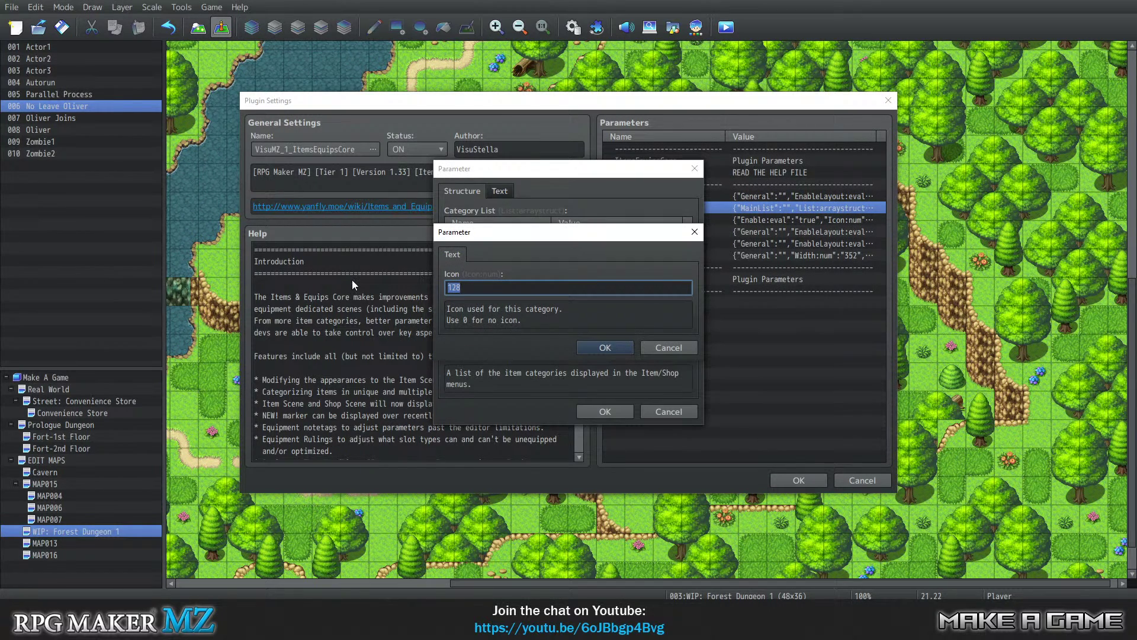
{"action": "type", "text": "42"}
{"action": "left_click", "coordinate": [622, 349]}
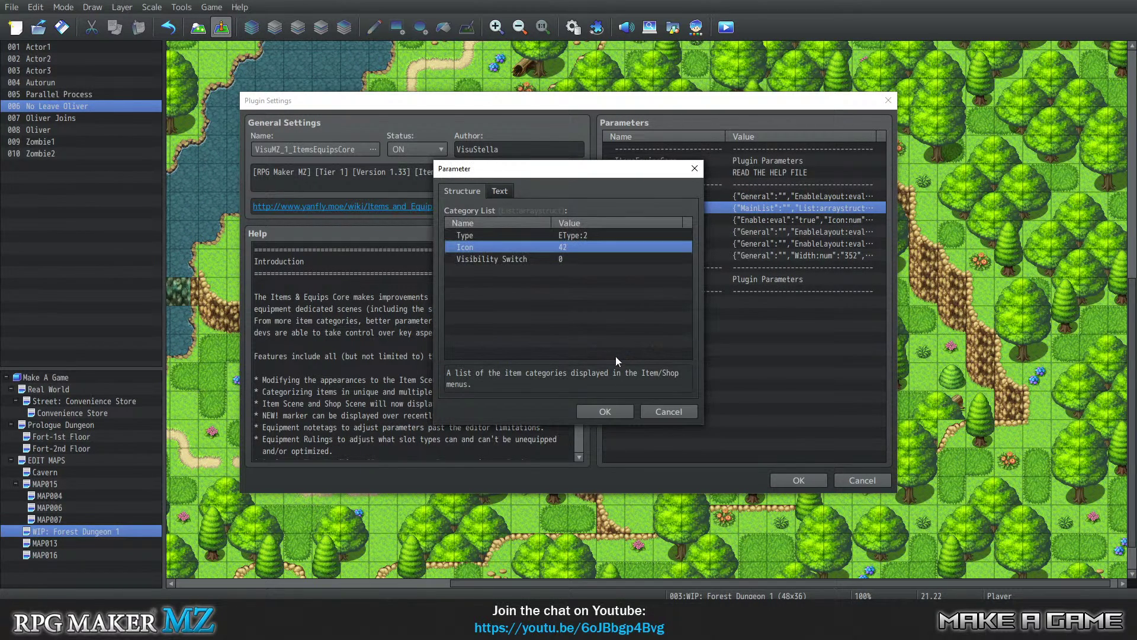
Accept the EType:2 category entry and check the Category List's raw text and that category's visibility switch setting.
{"action": "left_click", "coordinate": [600, 408]}
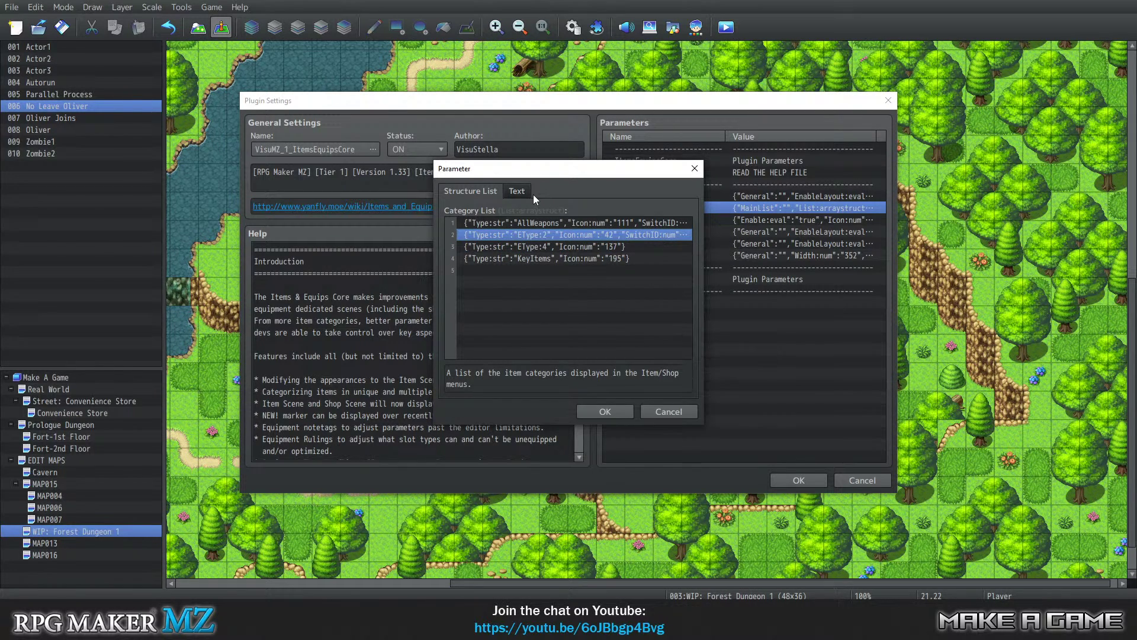
{"action": "left_click", "coordinate": [518, 191]}
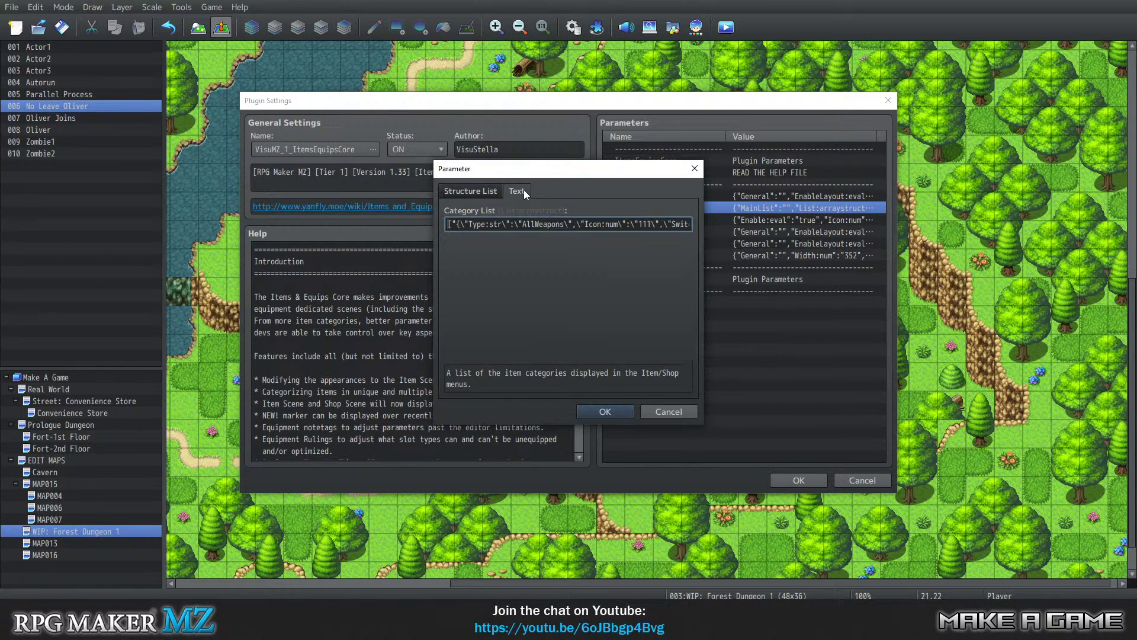
{"action": "left_click", "coordinate": [462, 189]}
{"action": "left_click", "coordinate": [621, 235]}
{"action": "double_click", "coordinate": [621, 234]}
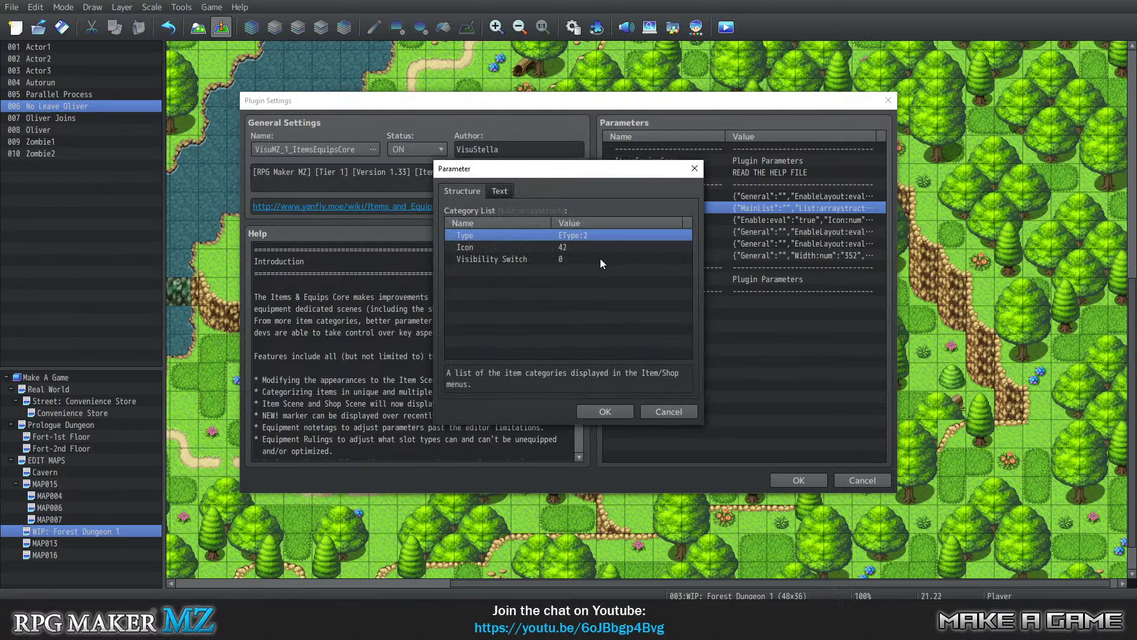
{"action": "left_click", "coordinate": [566, 258]}
{"action": "double_click", "coordinate": [566, 258]}
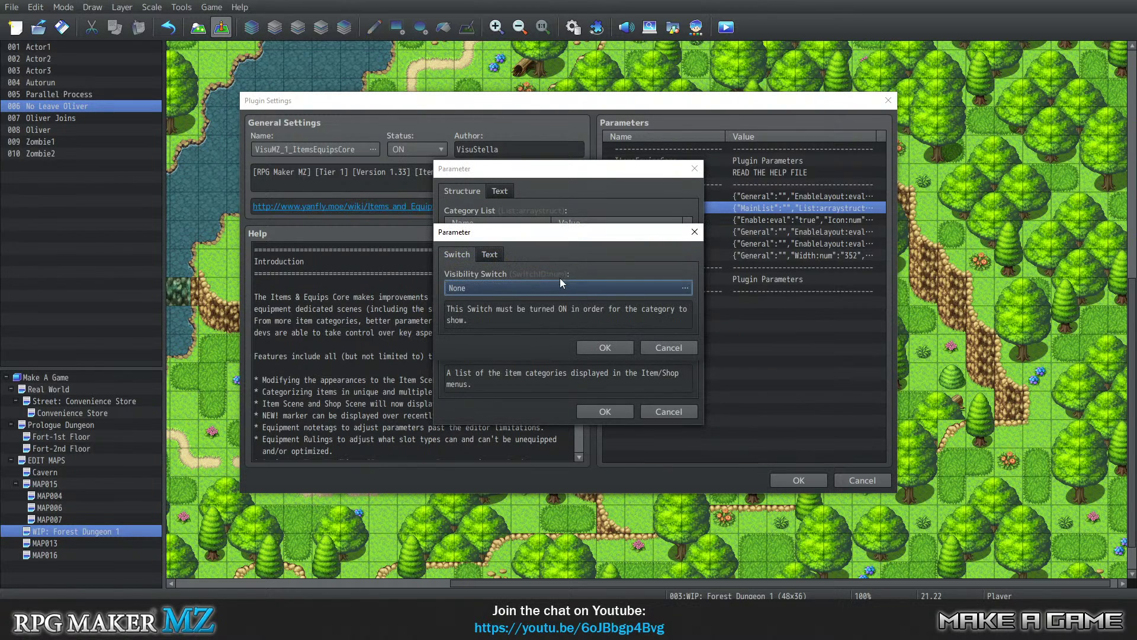
{"action": "left_click", "coordinate": [598, 345]}
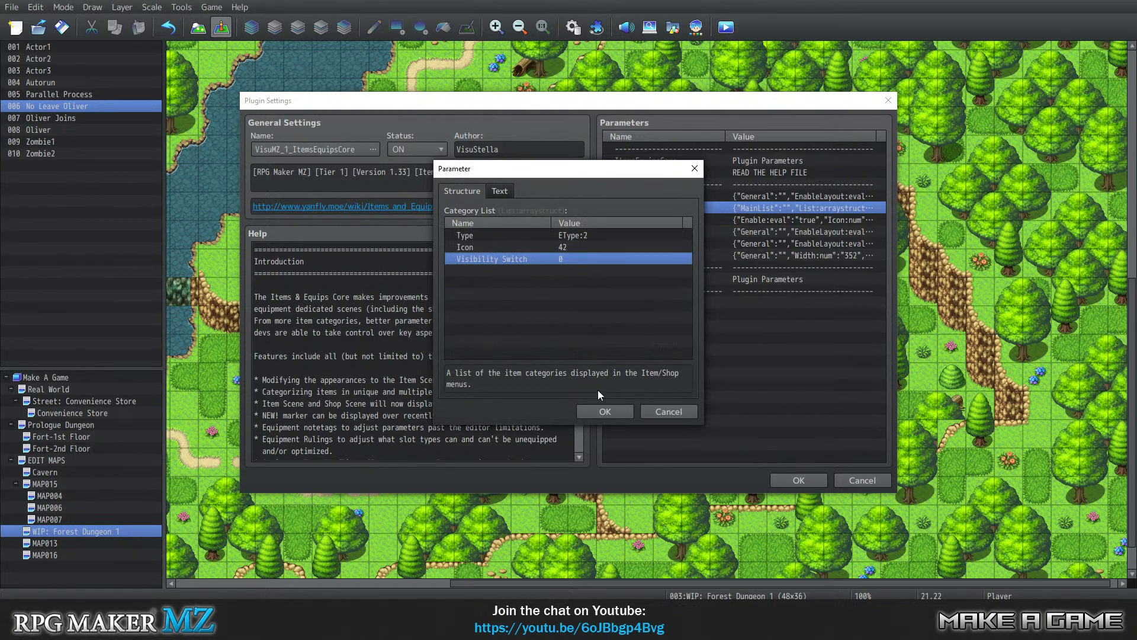
{"action": "left_click", "coordinate": [604, 406]}
Set the EType:4 category's icon to 202, the number listed for Items in the Notepad notes.
{"action": "double_click", "coordinate": [557, 246]}
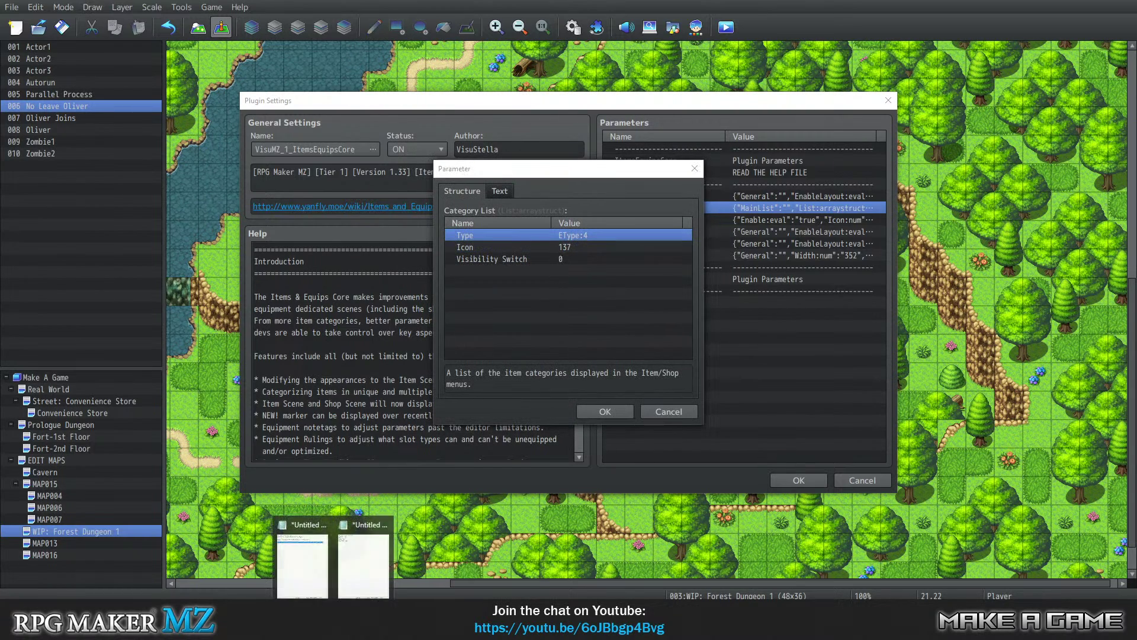
{"action": "left_click", "coordinate": [373, 565]}
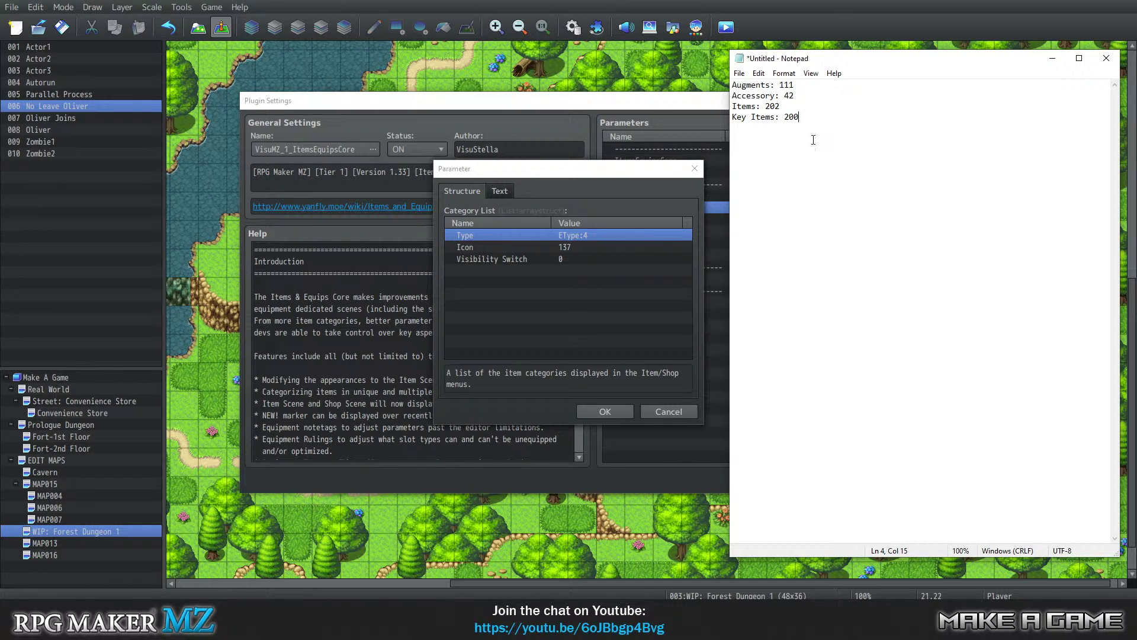
{"action": "left_click", "coordinate": [588, 245]}
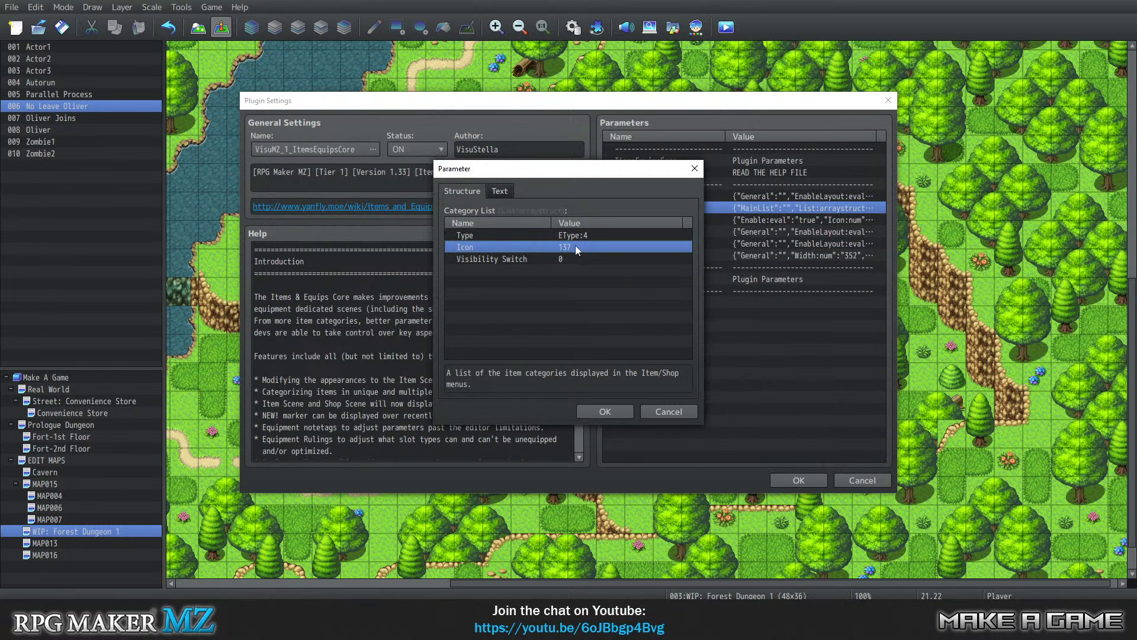
{"action": "double_click", "coordinate": [574, 245]}
{"action": "type", "text": "202"}
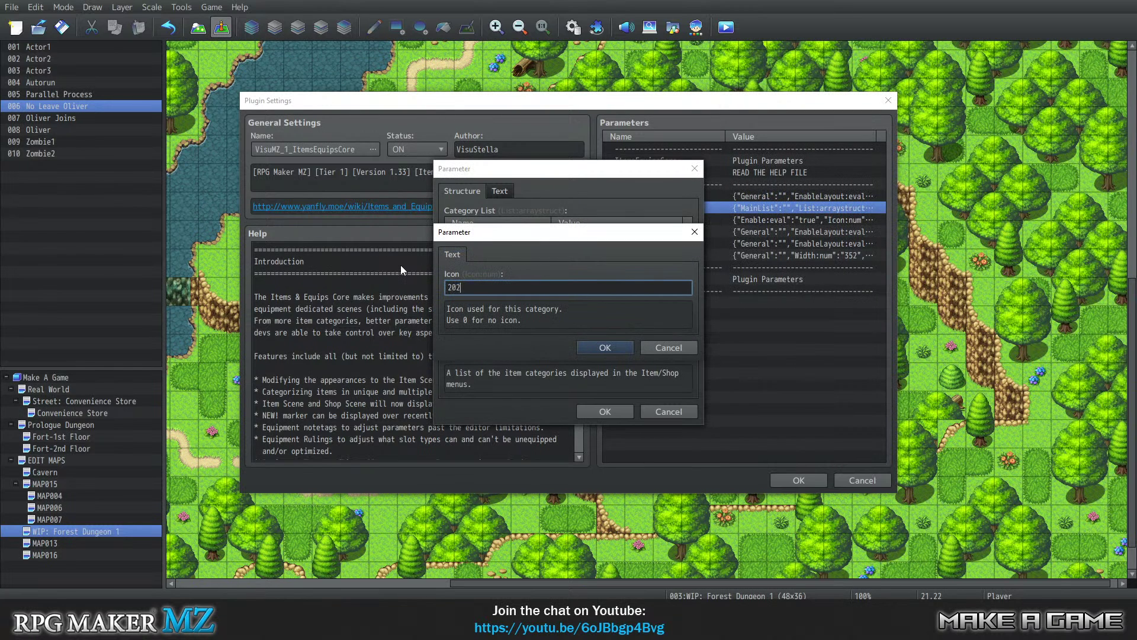
{"action": "left_click", "coordinate": [599, 350]}
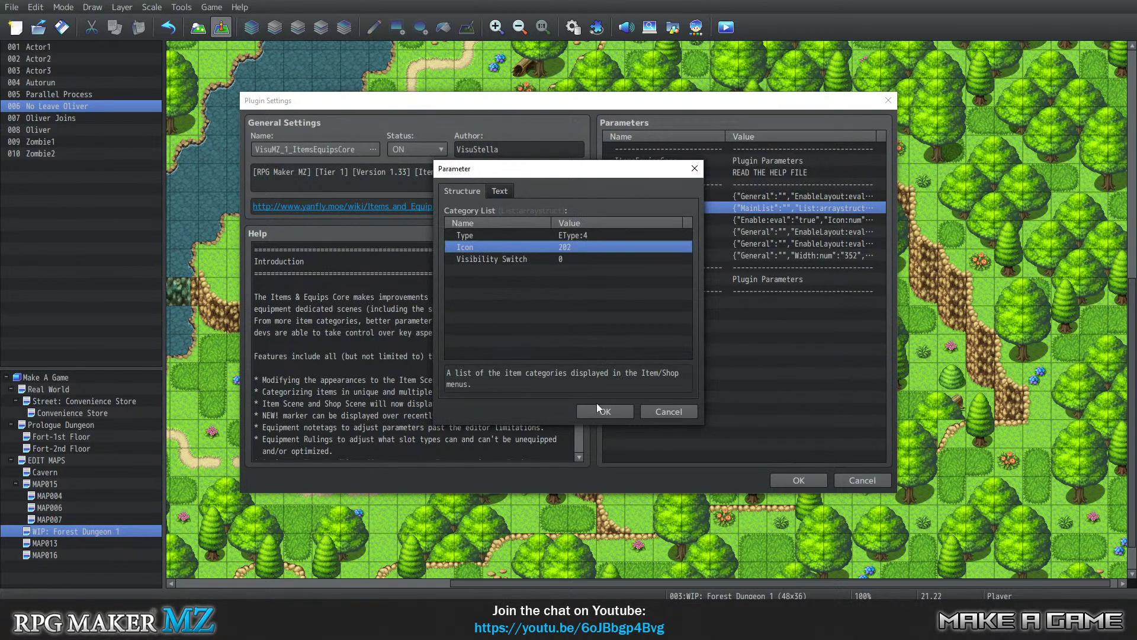
{"action": "left_click", "coordinate": [619, 411]}
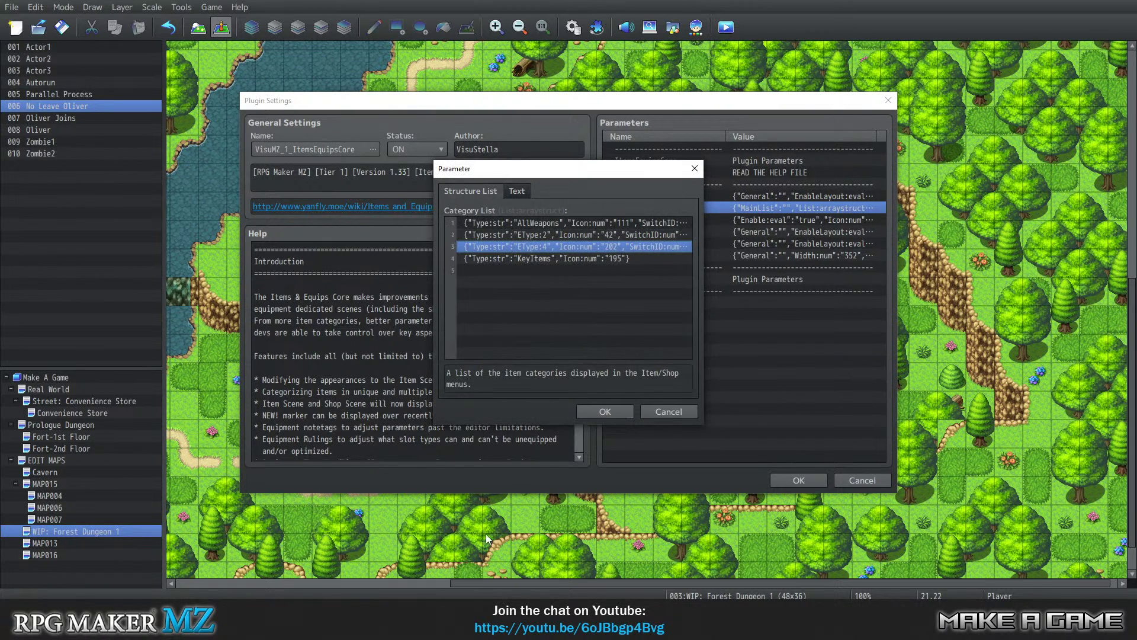
Look up the key item icon number in the Notepad notes and set the KeyItems category's icon to 200.
{"action": "left_click", "coordinate": [380, 585]}
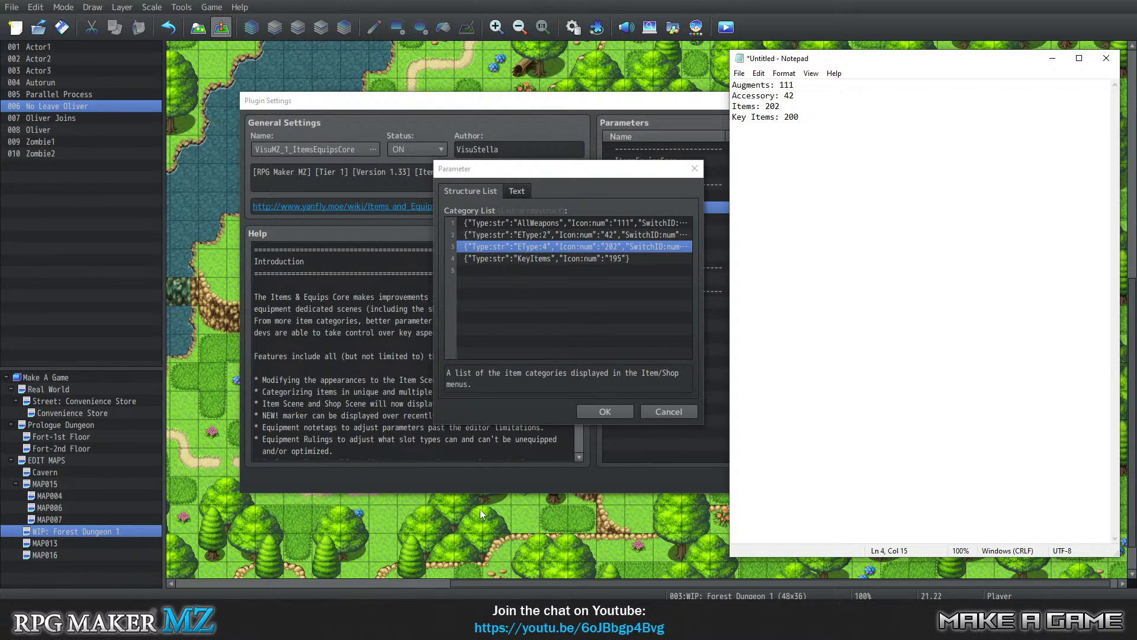
{"action": "left_click", "coordinate": [591, 298]}
{"action": "double_click", "coordinate": [572, 258]}
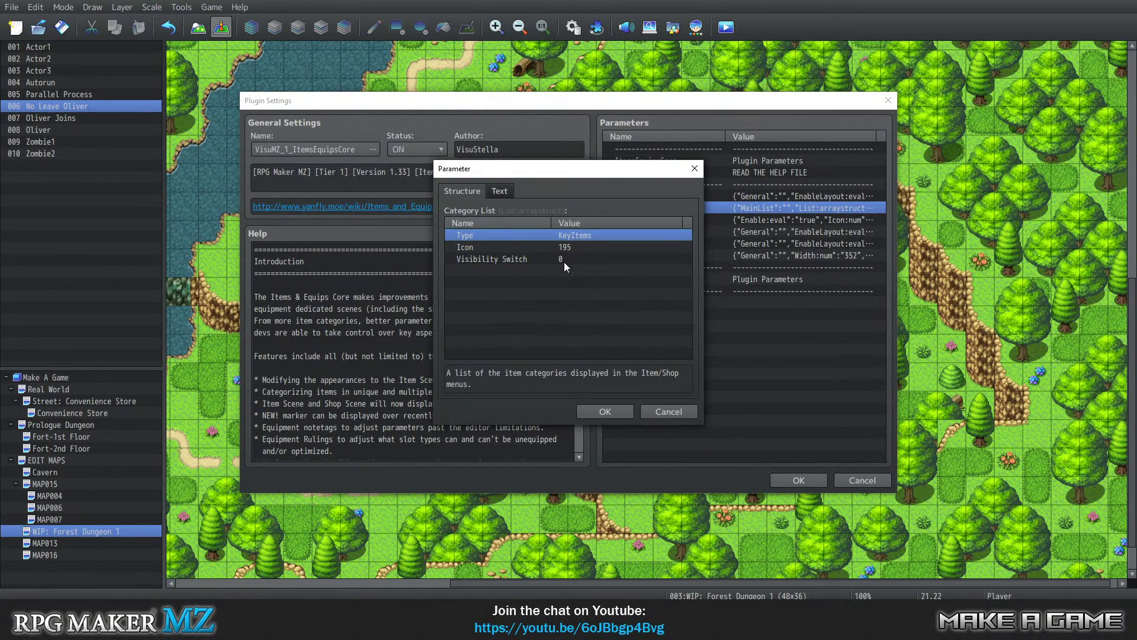
{"action": "left_click", "coordinate": [571, 247]}
{"action": "double_click", "coordinate": [570, 246]}
{"action": "type", "text": "200"}
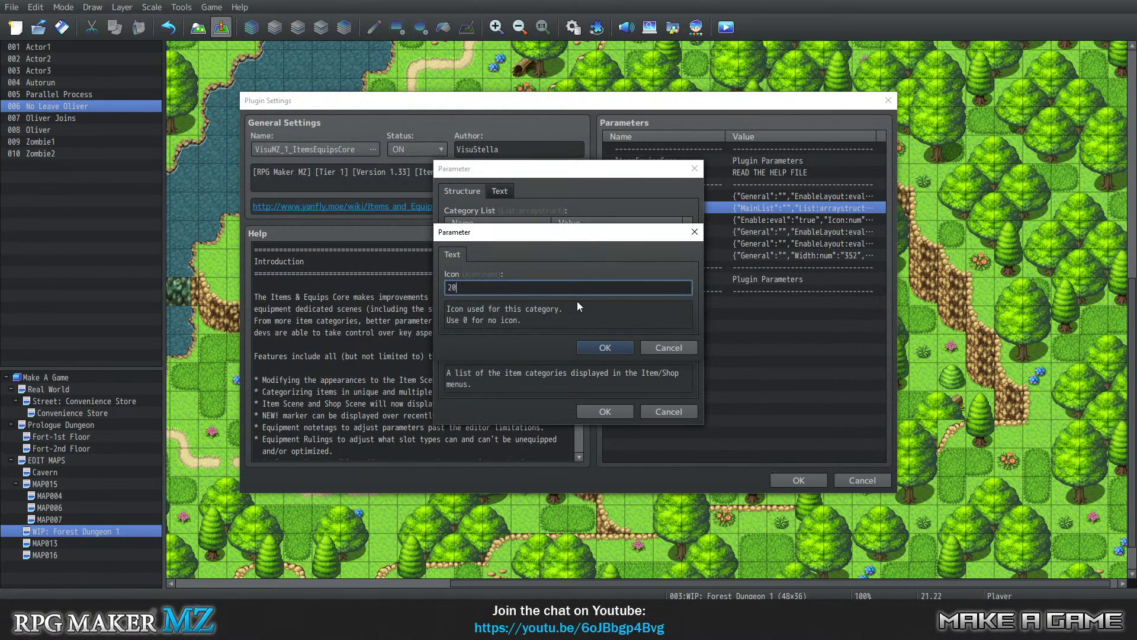
{"action": "left_click", "coordinate": [595, 348]}
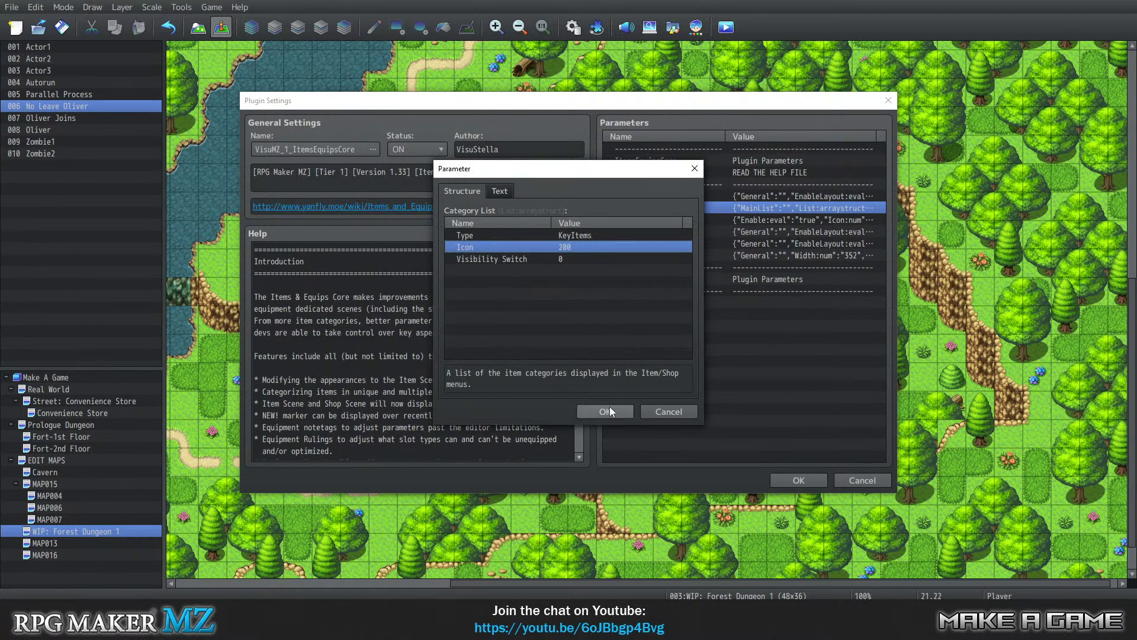
{"action": "left_click", "coordinate": [609, 406]}
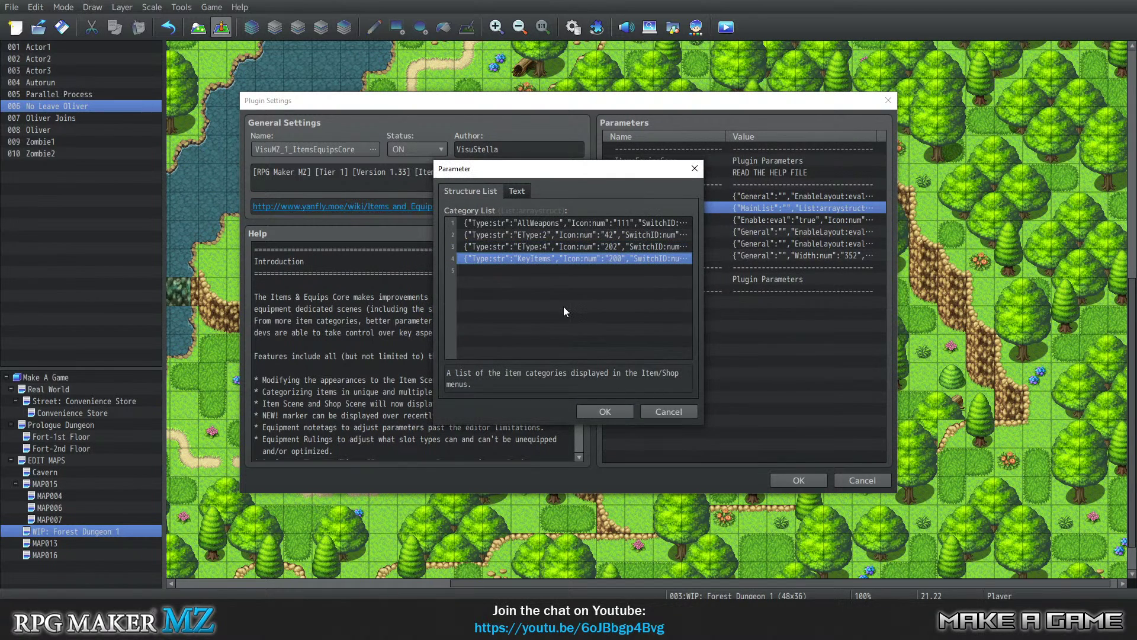
Check the KeyItems category's visibility switch, then accept the Item Categories settings and close the plugin manager with the changes kept.
{"action": "double_click", "coordinate": [582, 257]}
{"action": "left_click", "coordinate": [493, 261]}
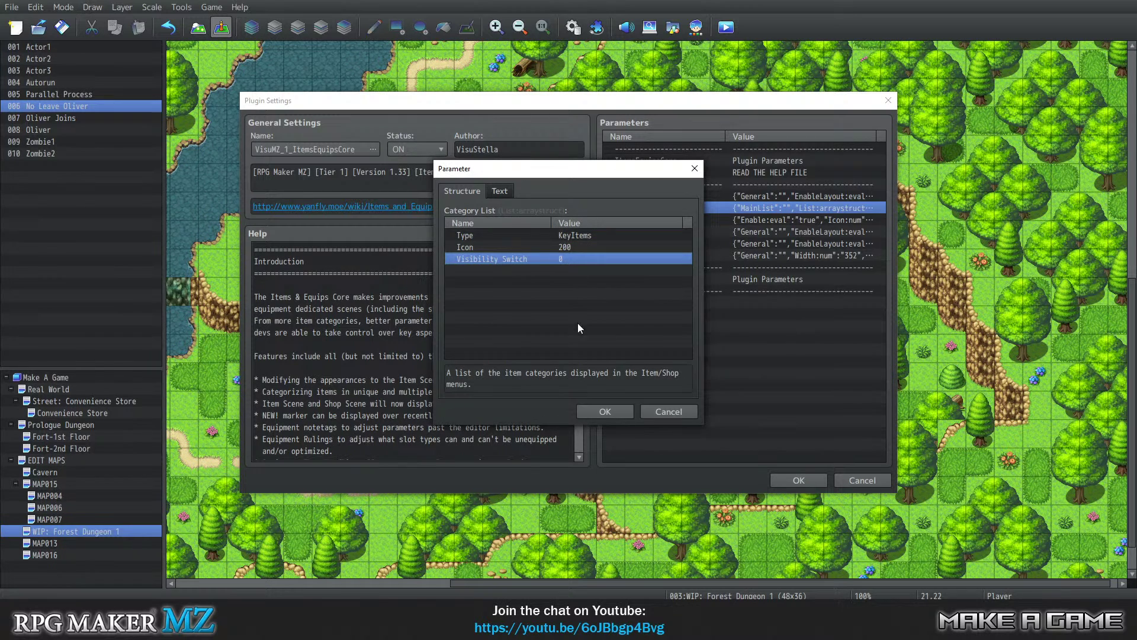
{"action": "left_click", "coordinate": [597, 409]}
{"action": "left_click", "coordinate": [594, 410]}
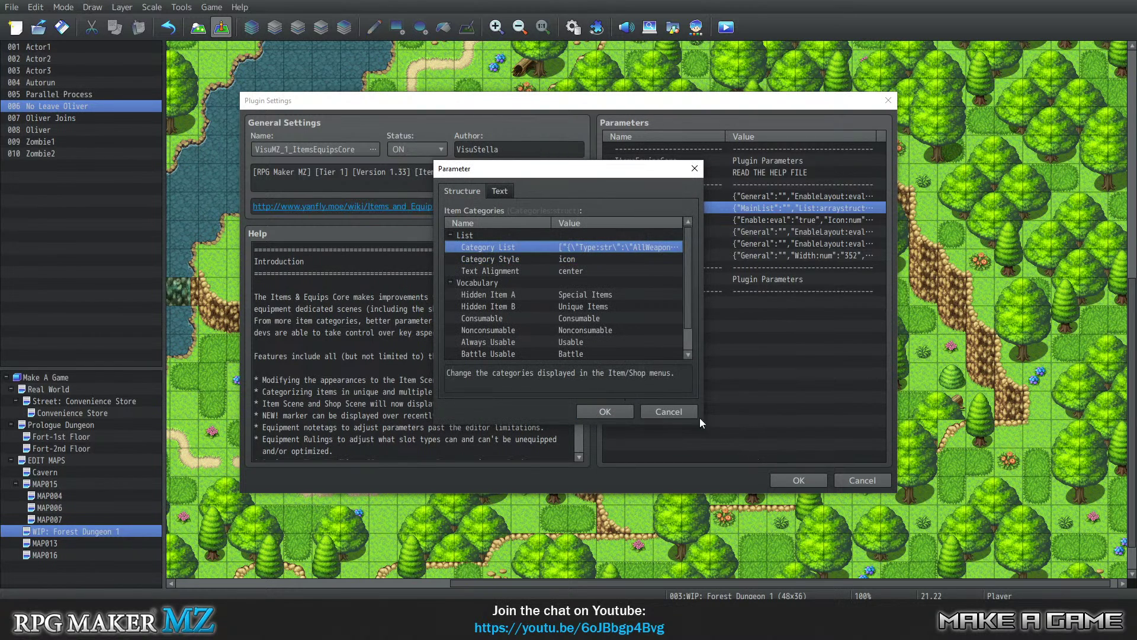
{"action": "left_click", "coordinate": [598, 411]}
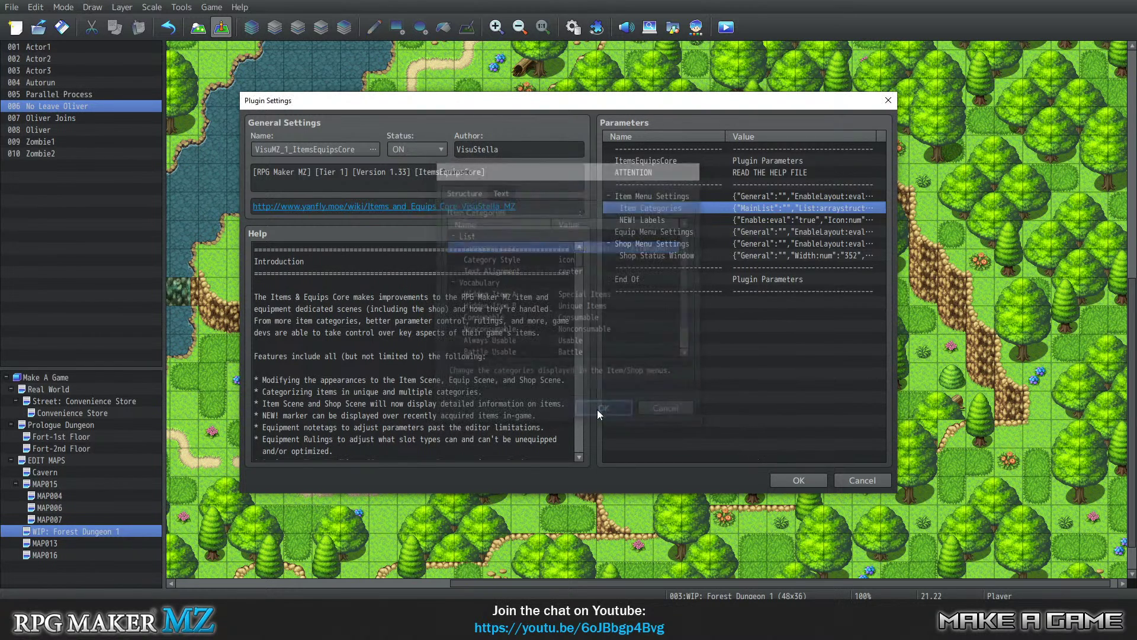
{"action": "left_click", "coordinate": [802, 476]}
{"action": "left_click", "coordinate": [641, 477]}
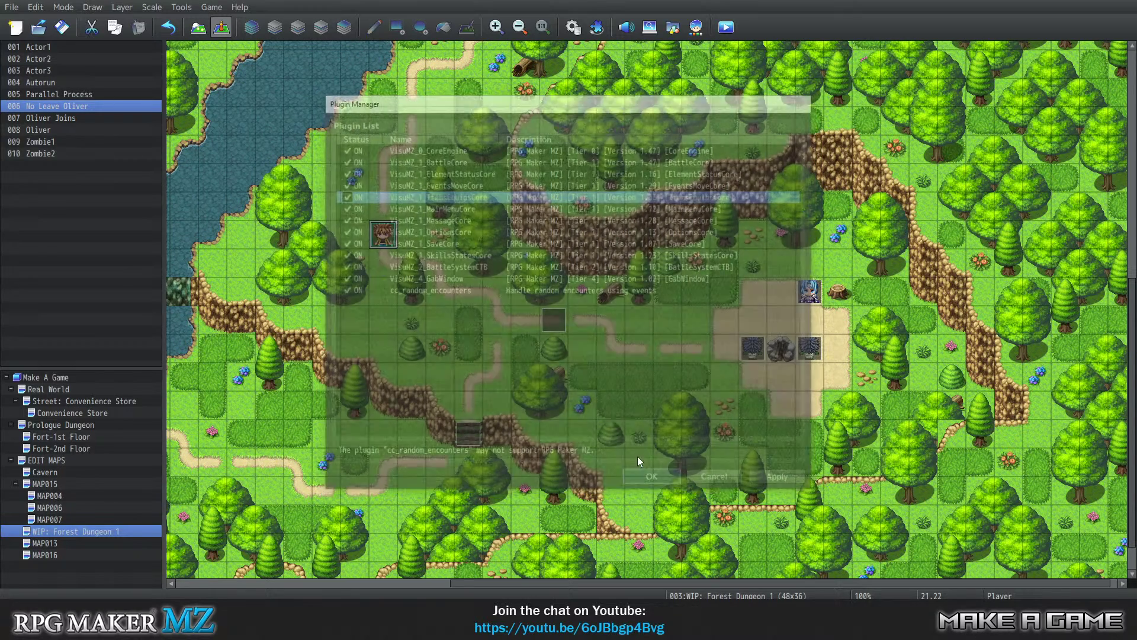
Save the project changes, launch a playtest and start a new game.
{"action": "left_click", "coordinate": [212, 7]}
{"action": "left_click", "coordinate": [228, 24]}
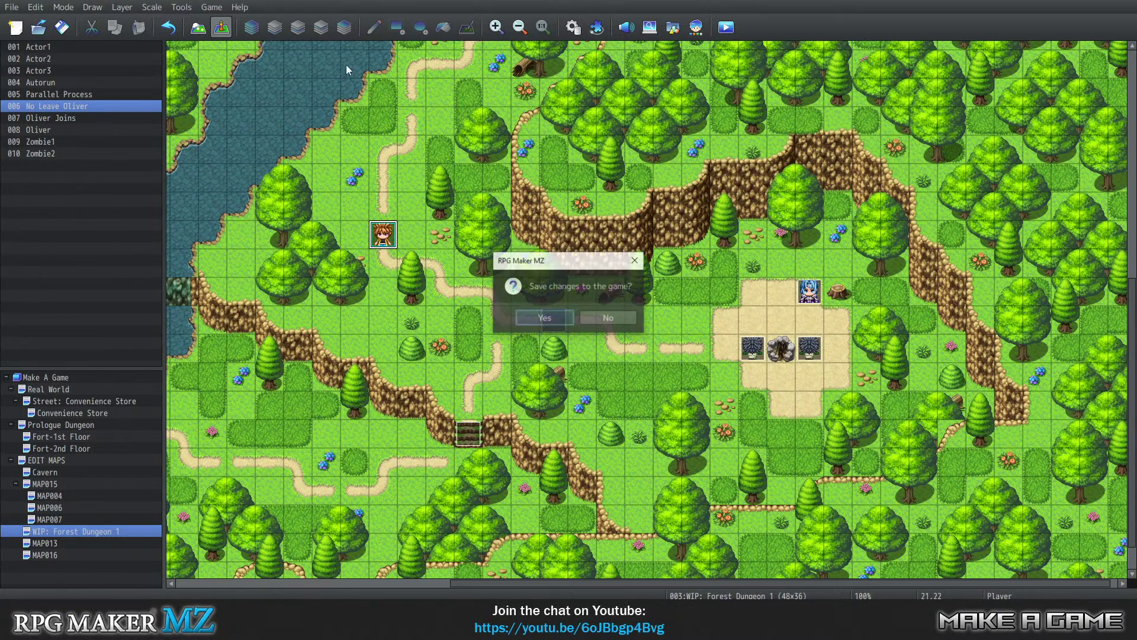
{"action": "left_click", "coordinate": [565, 316]}
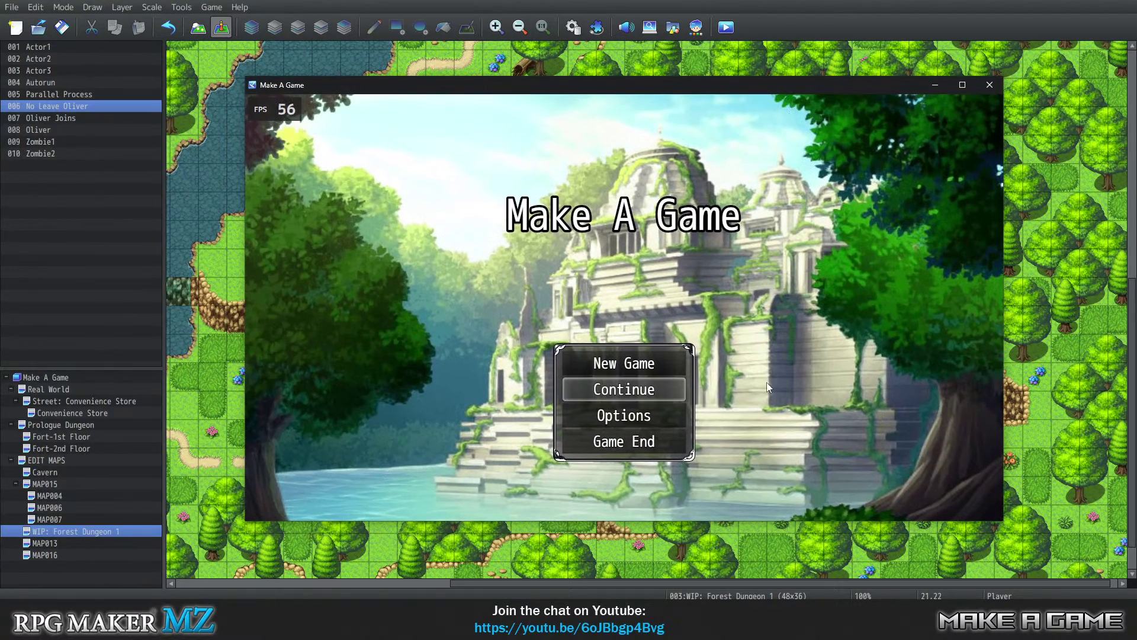
{"action": "left_click", "coordinate": [651, 364]}
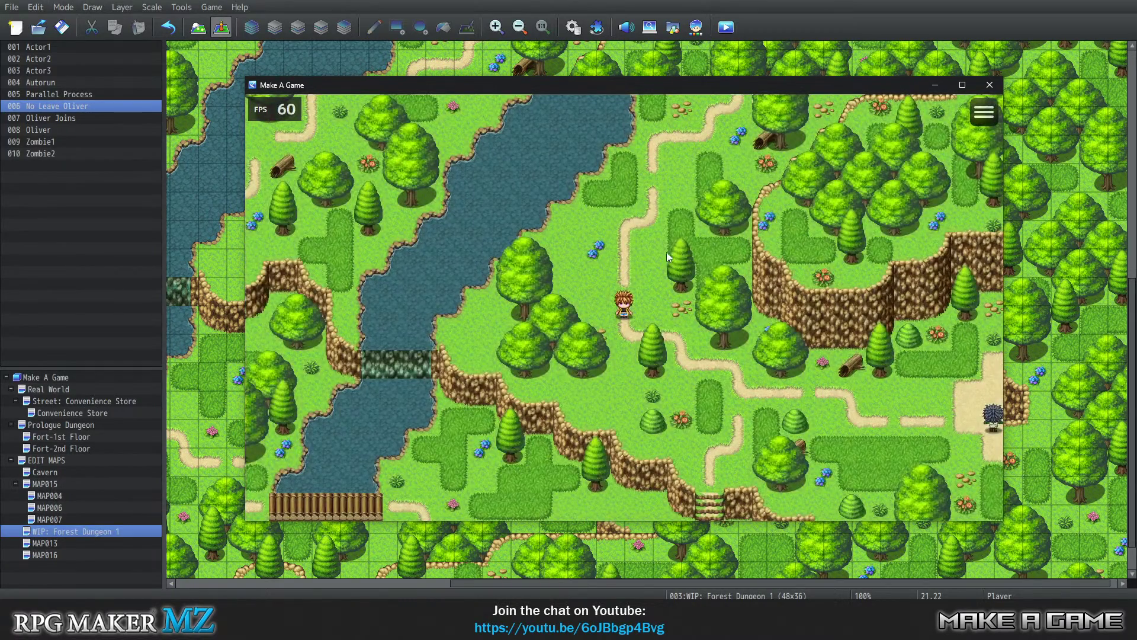
Look through the item categories in the in-game Item menu, then return to the main menu.
{"action": "left_click", "coordinate": [984, 113]}
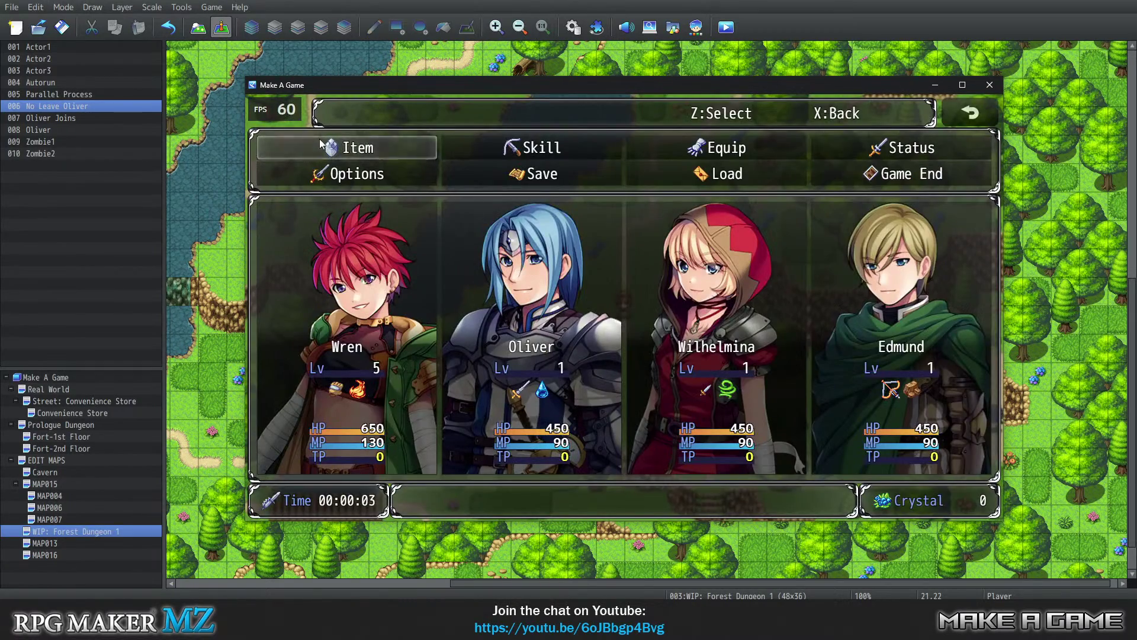
{"action": "left_click", "coordinate": [364, 155]}
{"action": "key", "text": "Right"}
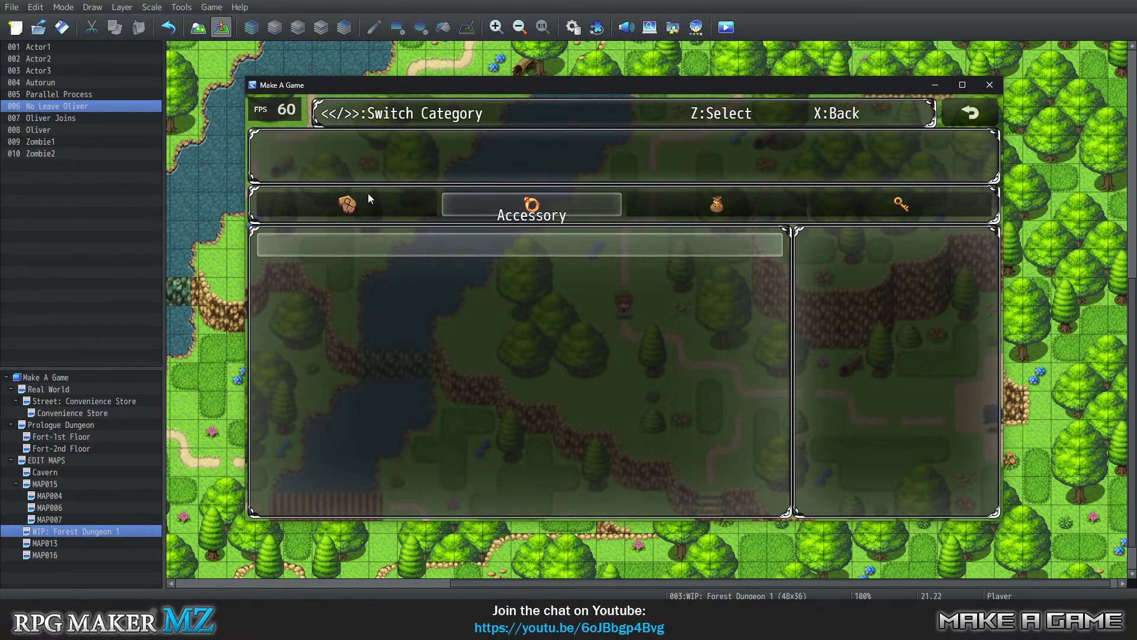
{"action": "key", "text": "Left"}
{"action": "key", "text": "Right"}
{"action": "key", "text": "Right"}
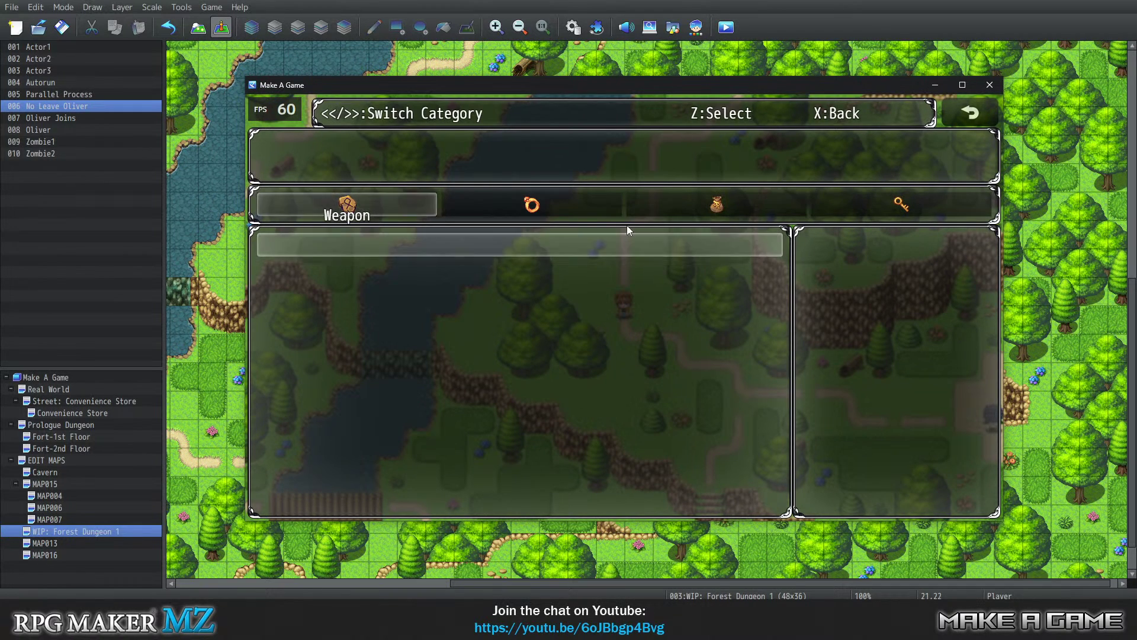
{"action": "key", "text": "Escape"}
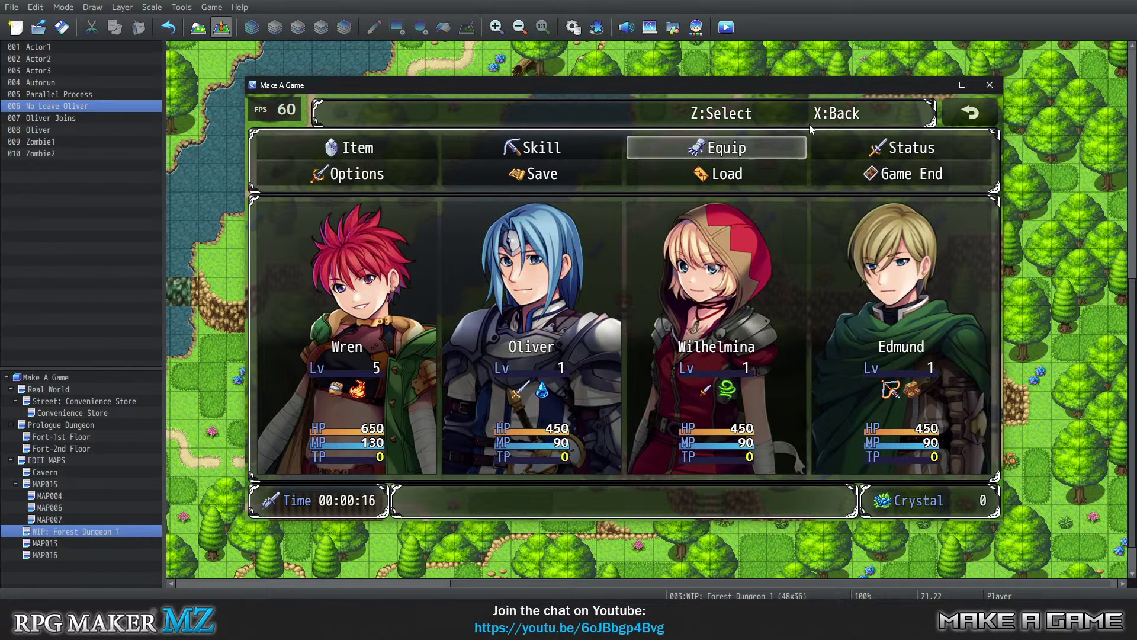
Examine the Augment slot on Wren's in-game equipment screen, then return to the main menu.
{"action": "left_click", "coordinate": [776, 145]}
{"action": "left_click", "coordinate": [372, 283]}
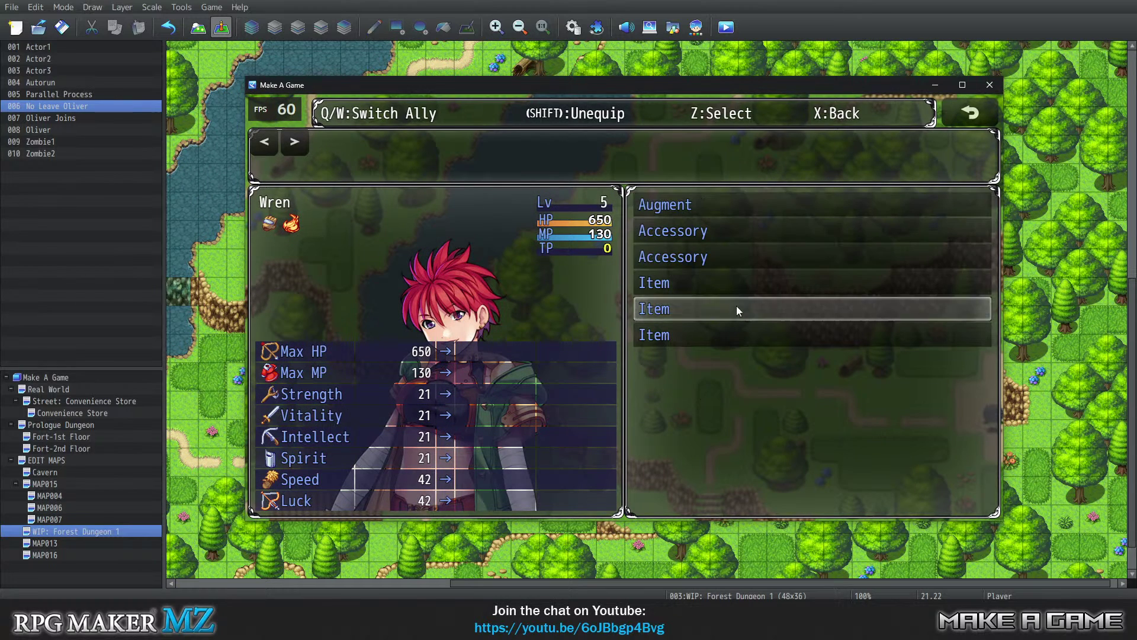
{"action": "left_click", "coordinate": [724, 199]}
{"action": "left_click", "coordinate": [706, 204]}
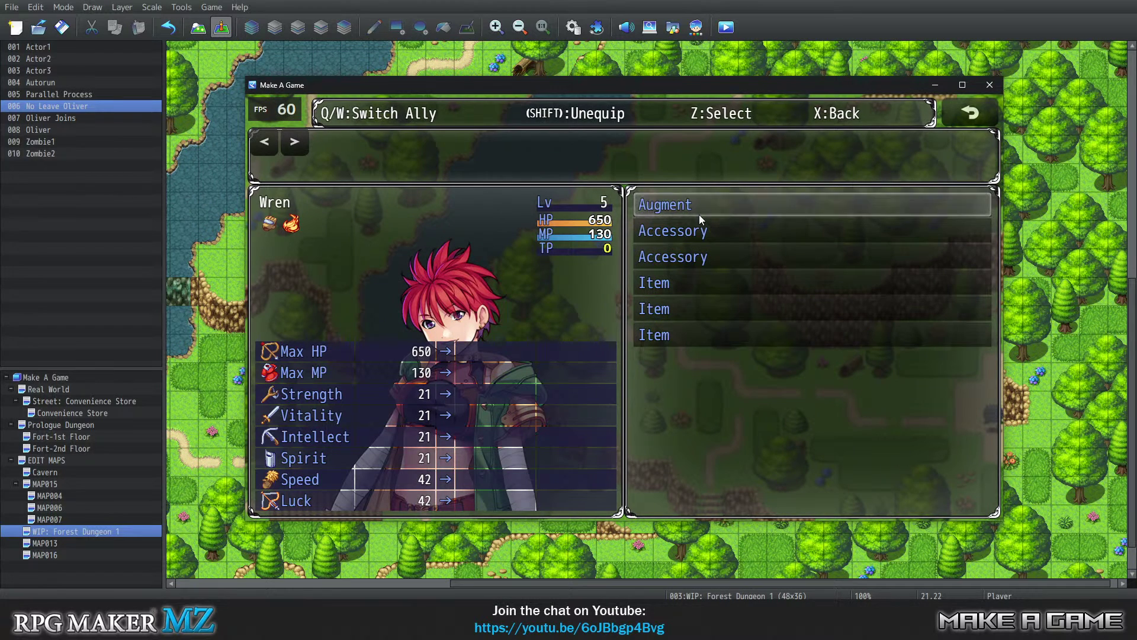
{"action": "left_click", "coordinate": [971, 117]}
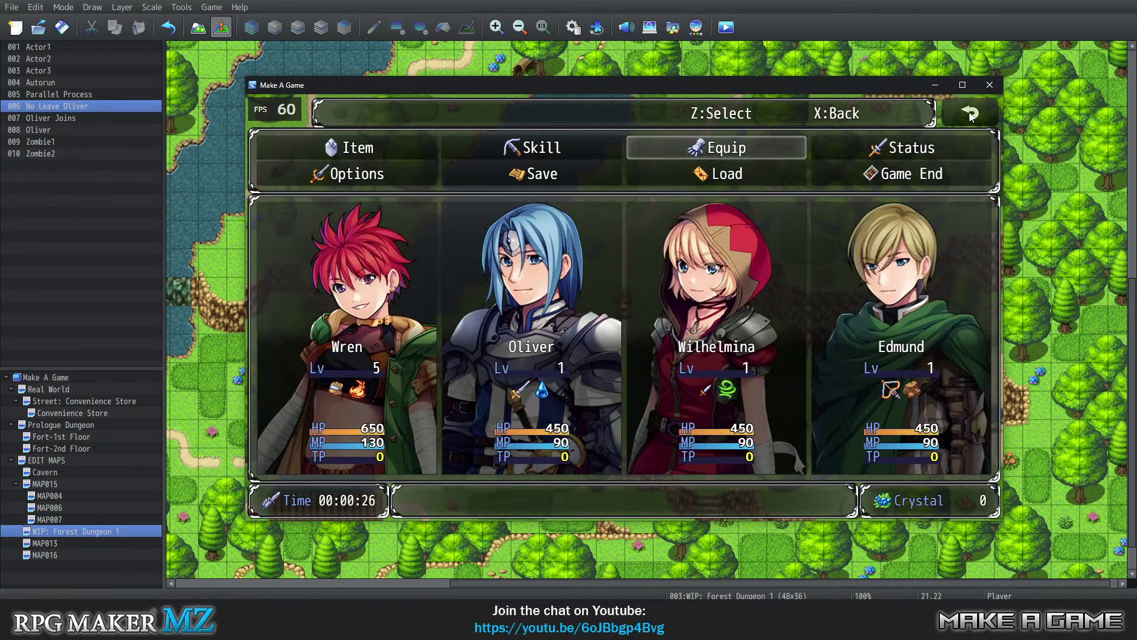
Recheck the first category's label in the in-game Item menu and end the playtest.
{"action": "left_click", "coordinate": [367, 155]}
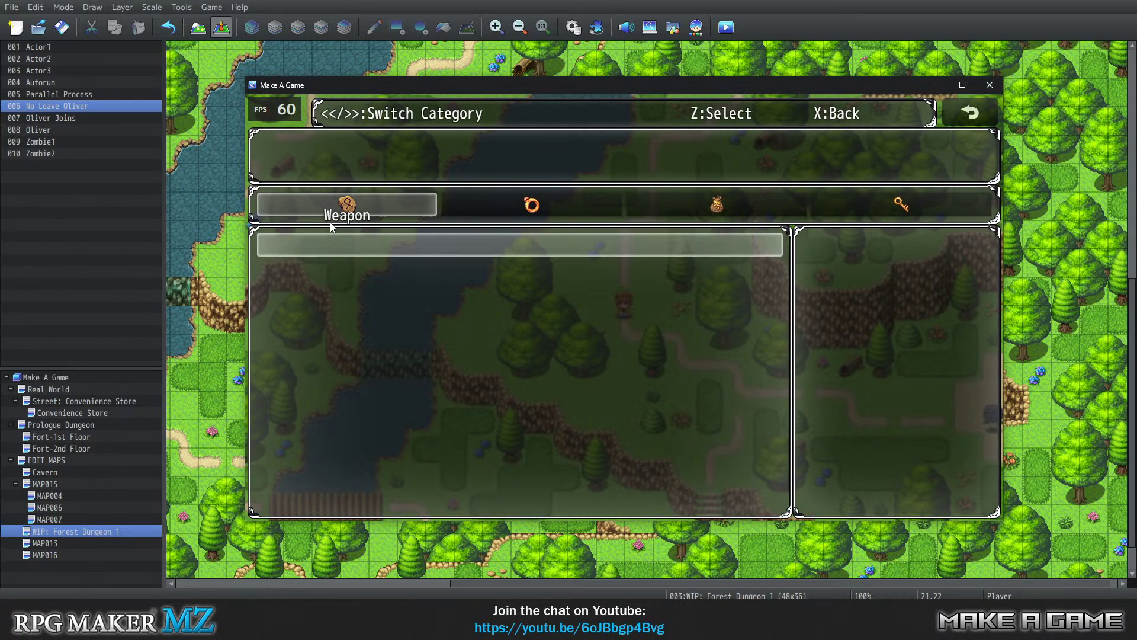
{"action": "left_click", "coordinate": [970, 113]}
{"action": "left_click", "coordinate": [969, 115]}
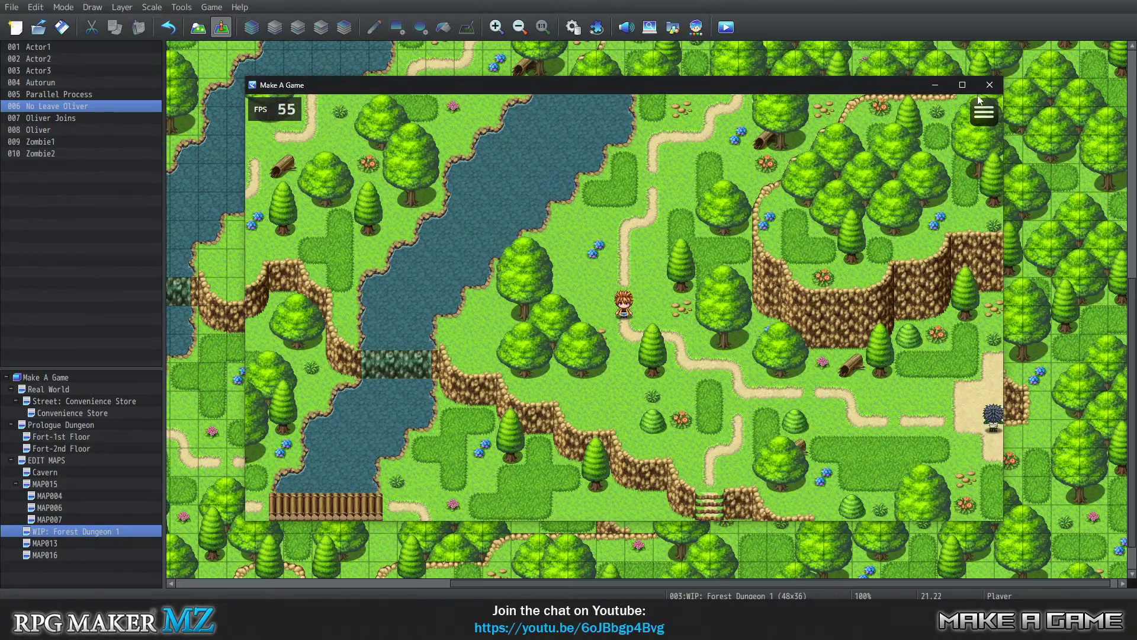
{"action": "left_click", "coordinate": [988, 85]}
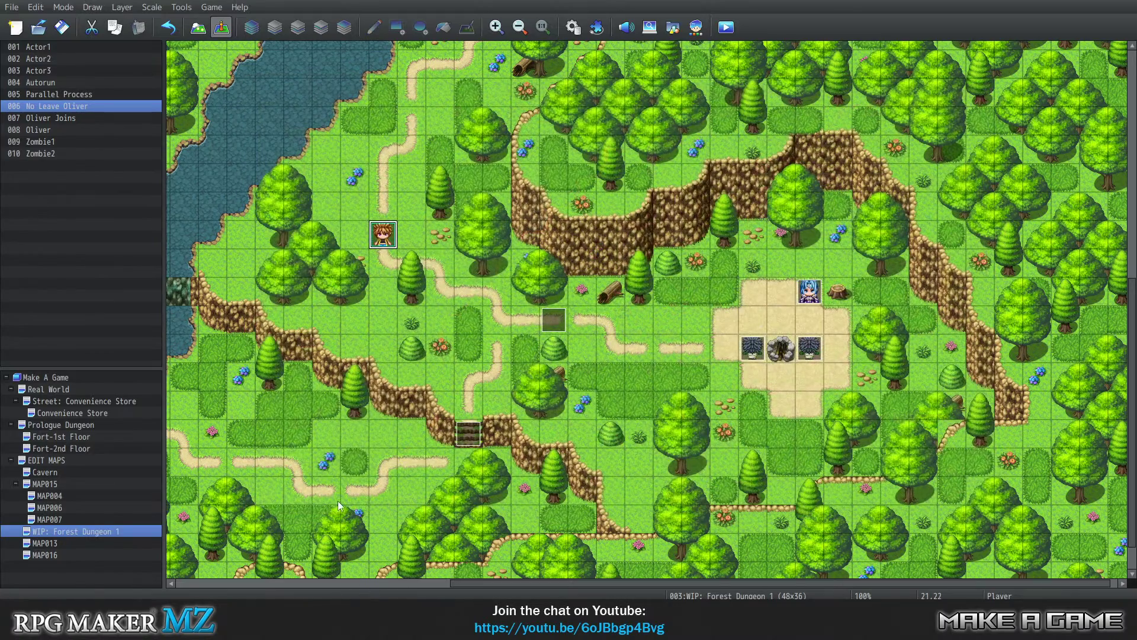
Examine the weapon type and equipment type names in the database's Types settings.
{"action": "left_click", "coordinate": [181, 7]}
{"action": "left_click", "coordinate": [198, 20]}
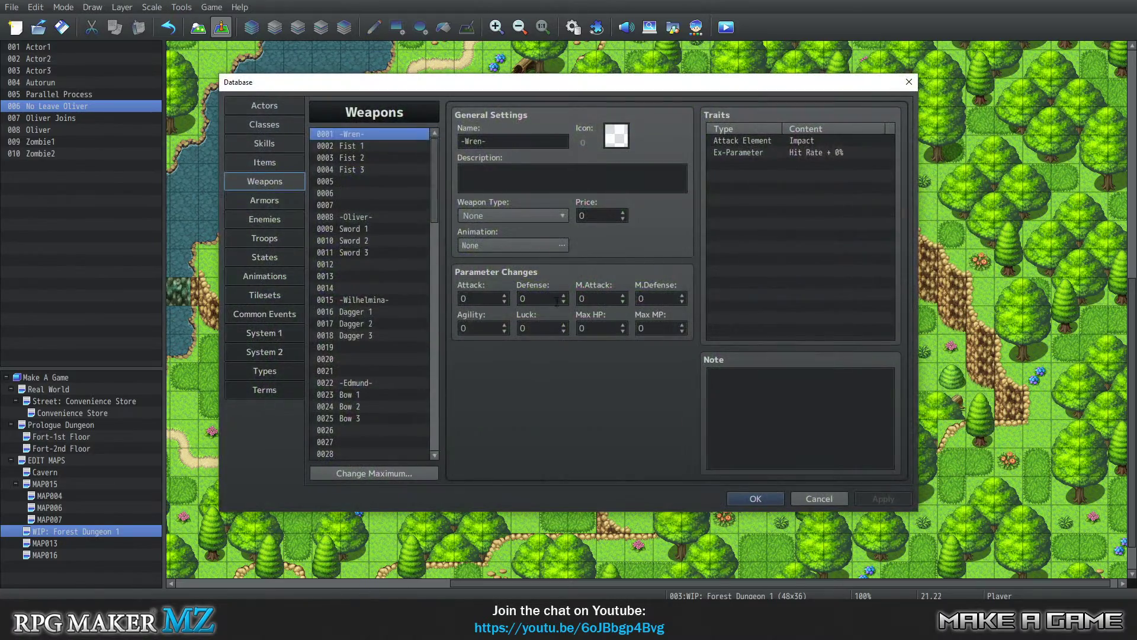
{"action": "left_click", "coordinate": [278, 332]}
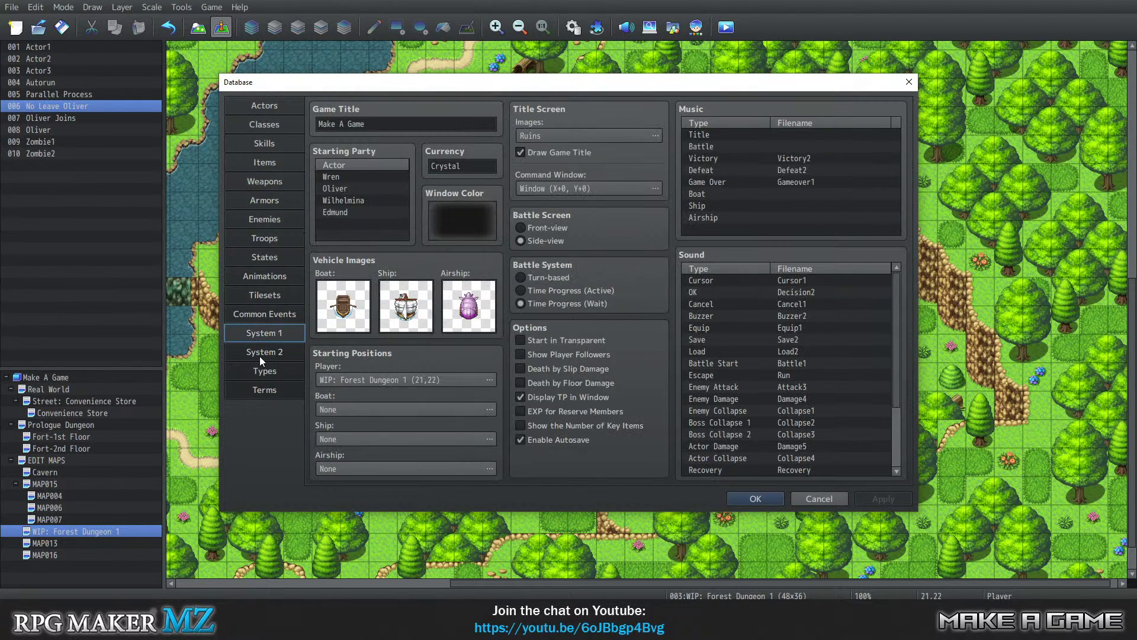
{"action": "left_click", "coordinate": [274, 373]}
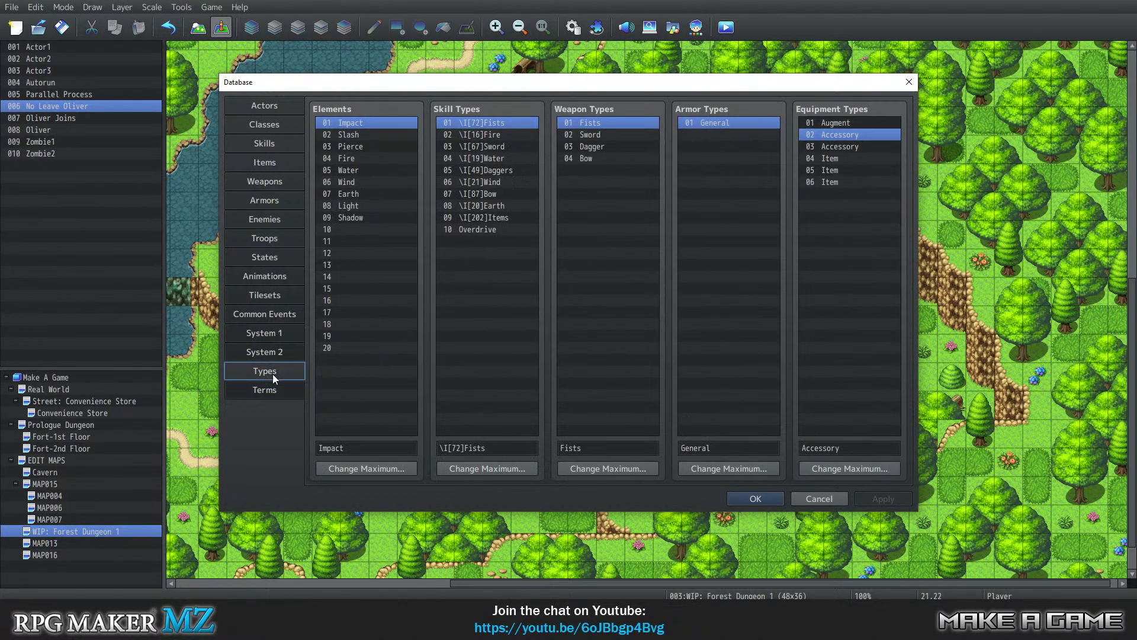
{"action": "left_click", "coordinate": [851, 123]}
{"action": "left_click", "coordinate": [852, 134]}
{"action": "left_click", "coordinate": [616, 134]}
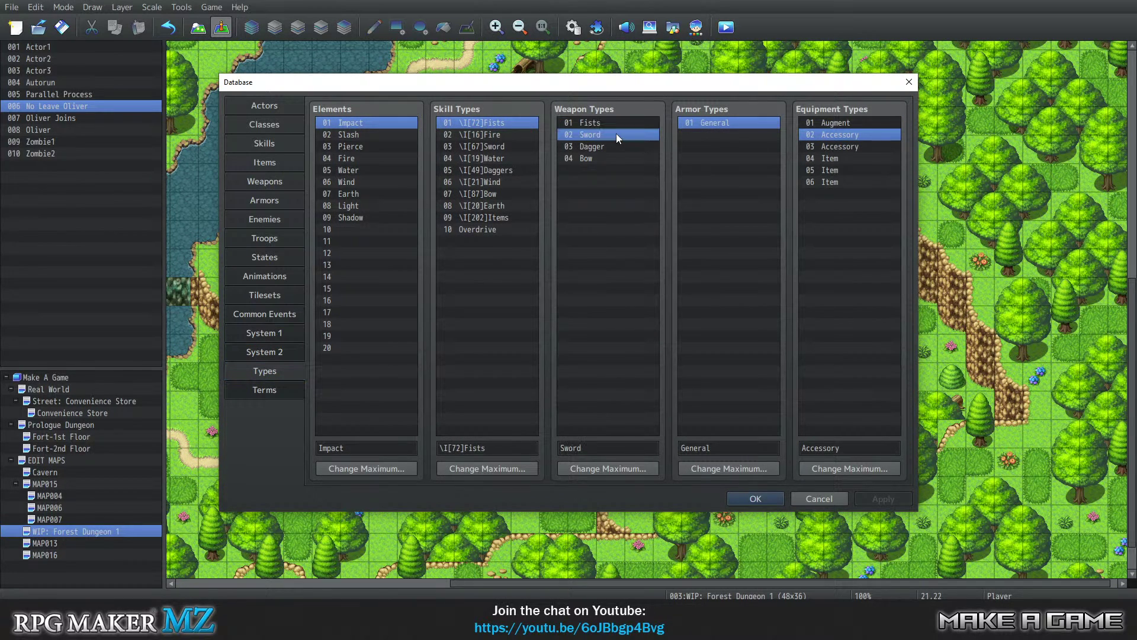
{"action": "left_click", "coordinate": [859, 120]}
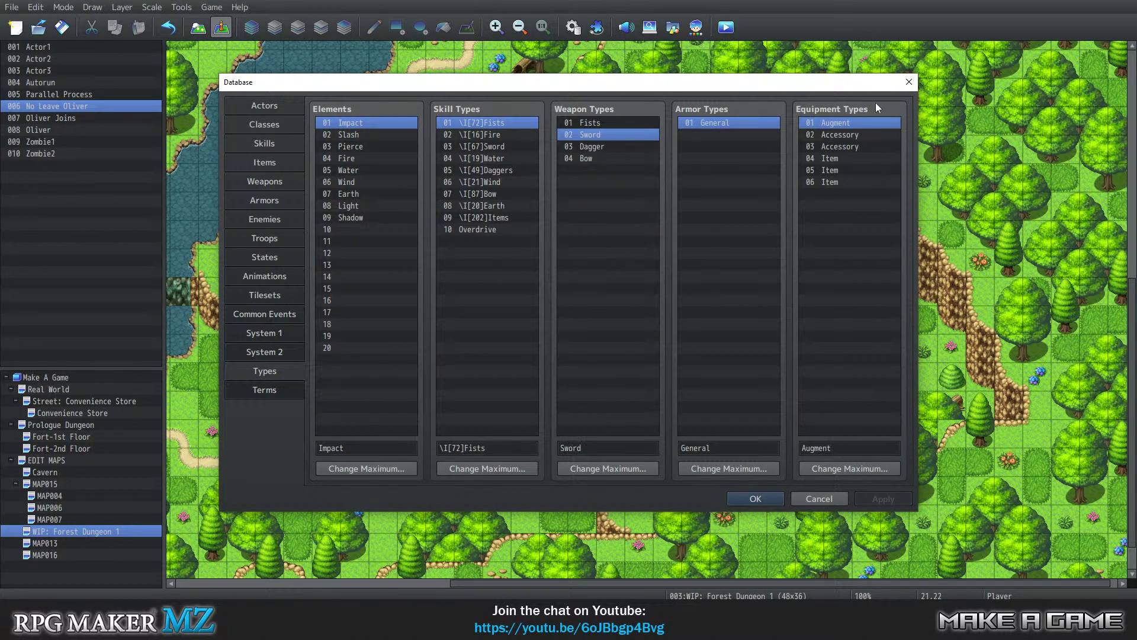
Look over the database's common event and system settings, then close the database.
{"action": "left_click", "coordinate": [264, 314]}
{"action": "left_click", "coordinate": [258, 348]}
{"action": "left_click", "coordinate": [259, 334]}
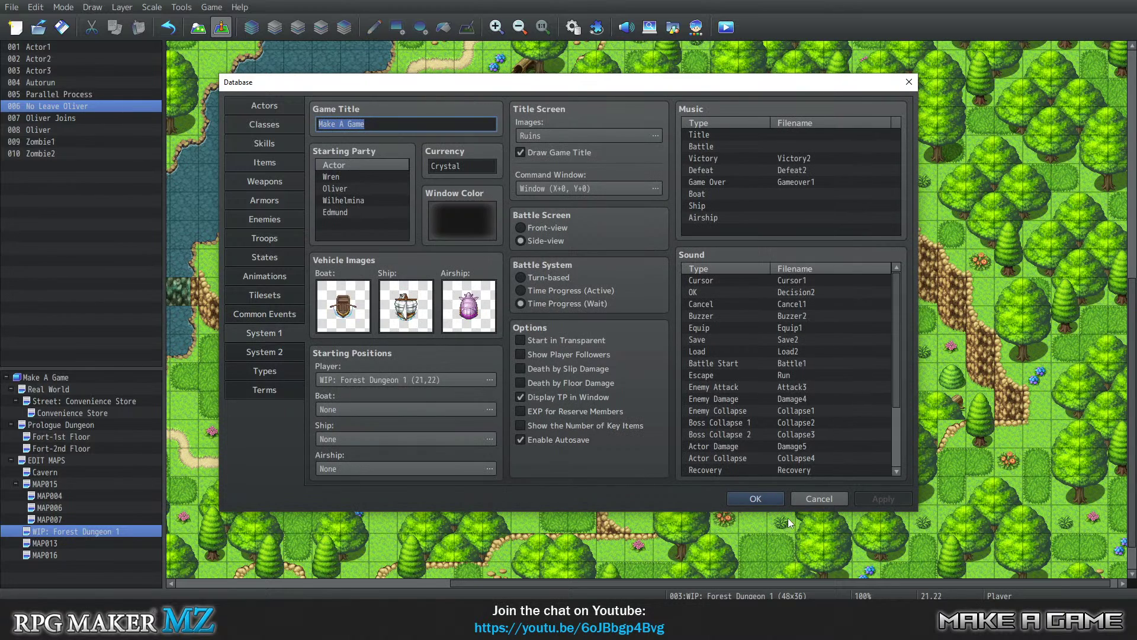
{"action": "left_click", "coordinate": [752, 499]}
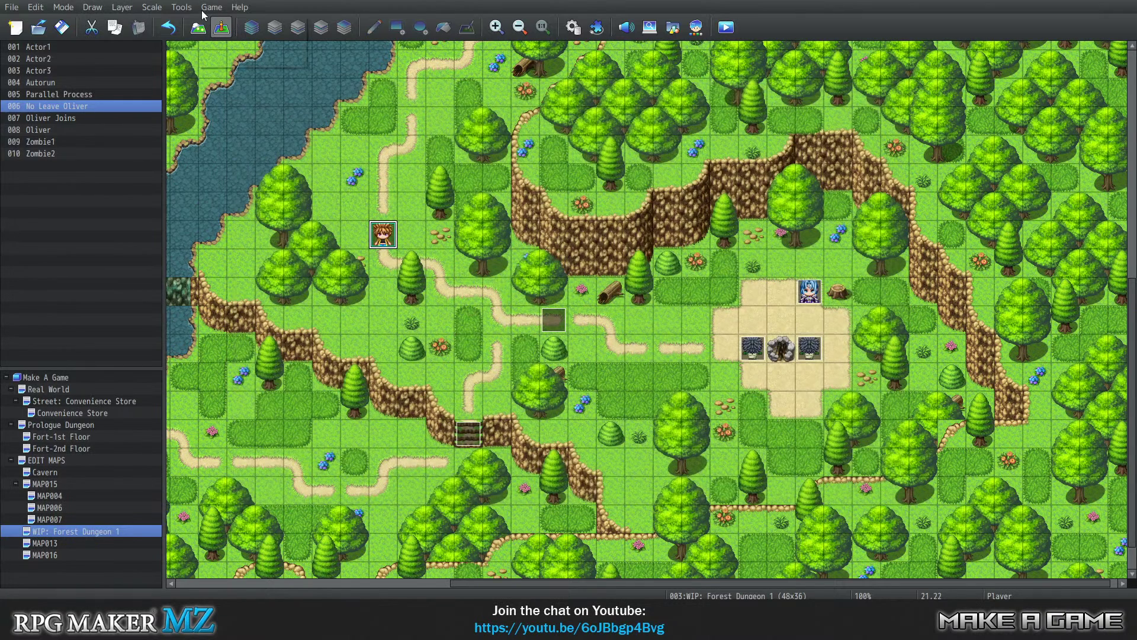
Open the Category List under Item Categories in the VisuMZ_1_ItemsEquipsCore plugin settings.
{"action": "left_click", "coordinate": [181, 7]}
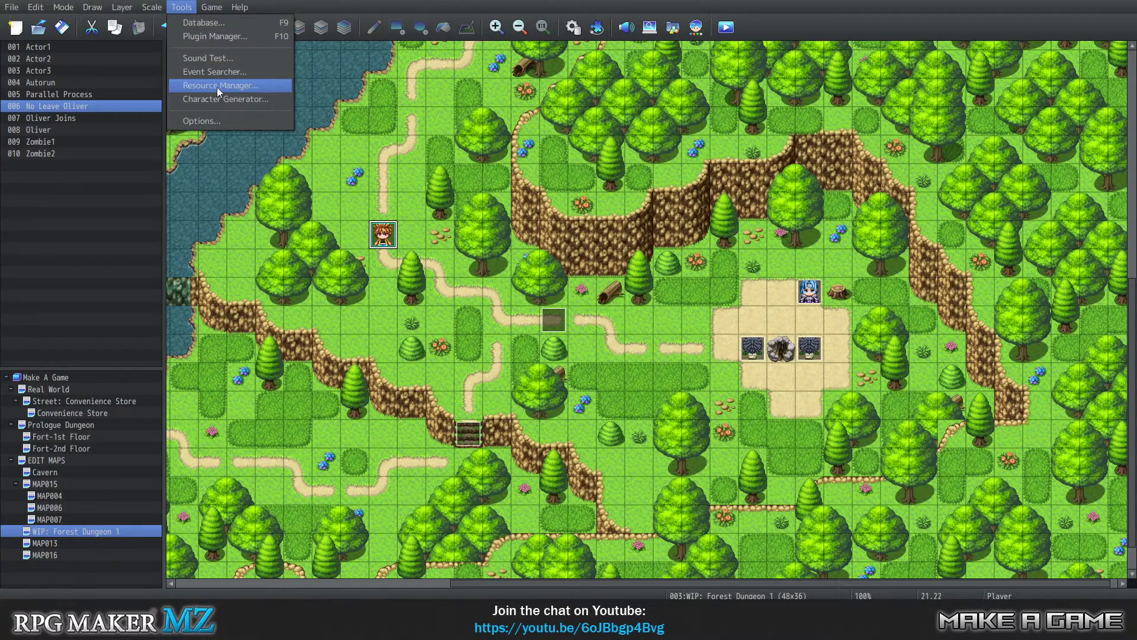
{"action": "left_click", "coordinate": [207, 39]}
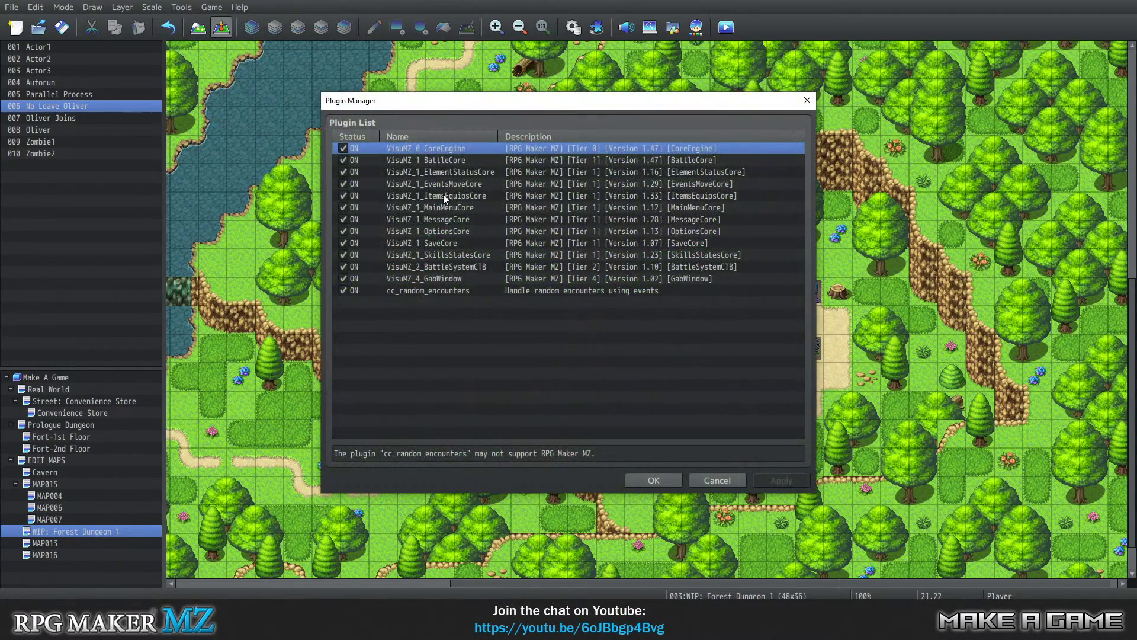
{"action": "double_click", "coordinate": [445, 196]}
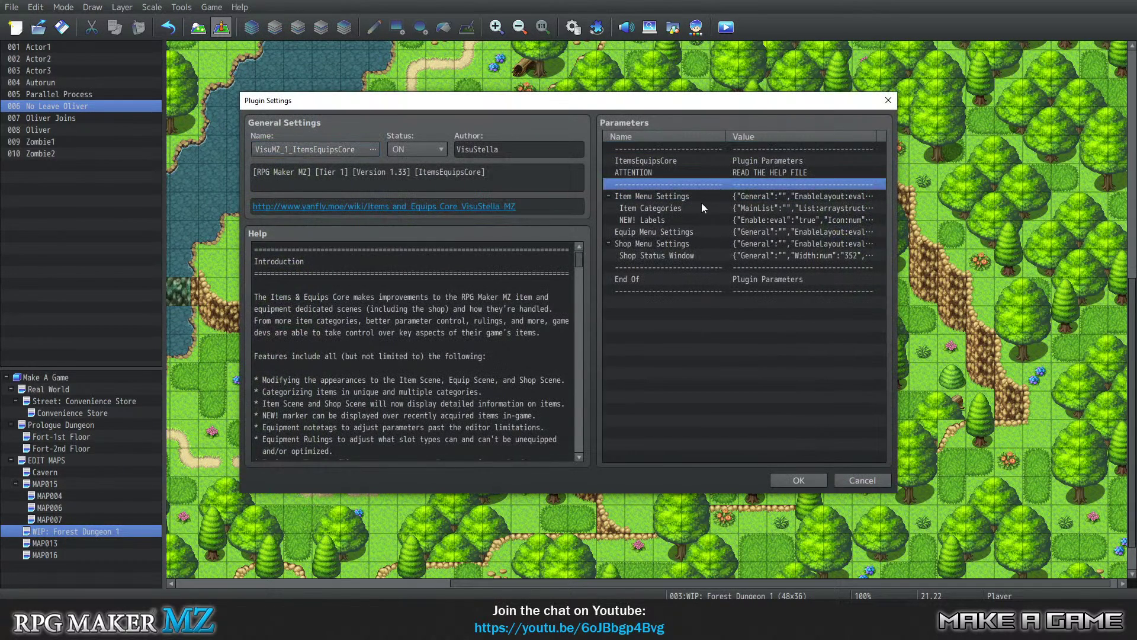
{"action": "left_click", "coordinate": [666, 206]}
{"action": "double_click", "coordinate": [655, 212]}
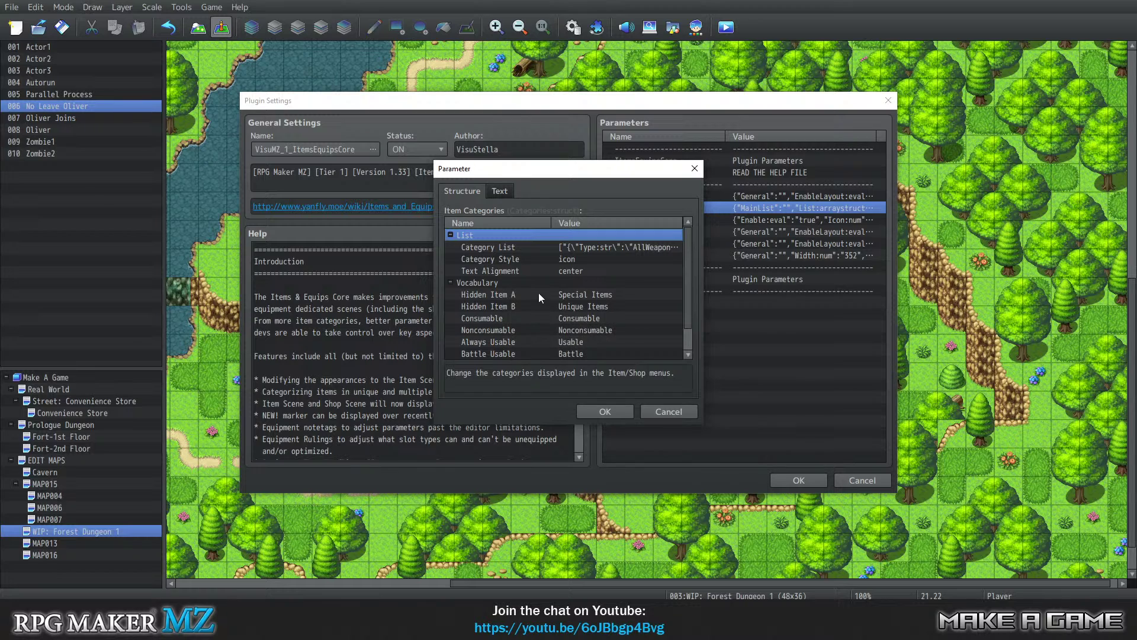
{"action": "left_click", "coordinate": [519, 249]}
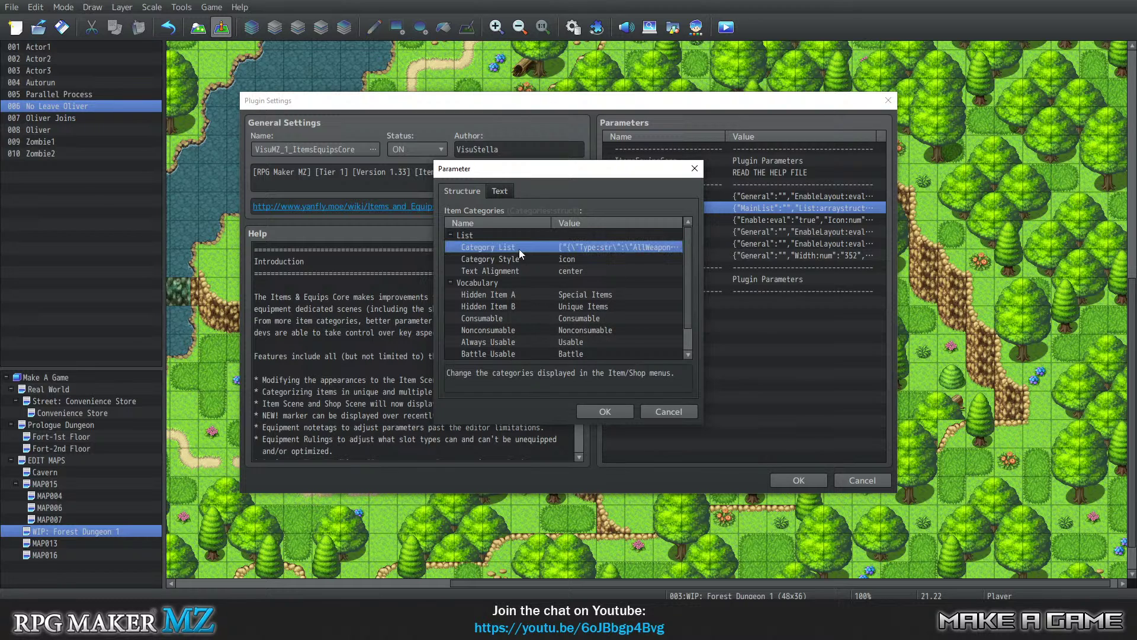
{"action": "double_click", "coordinate": [522, 246]}
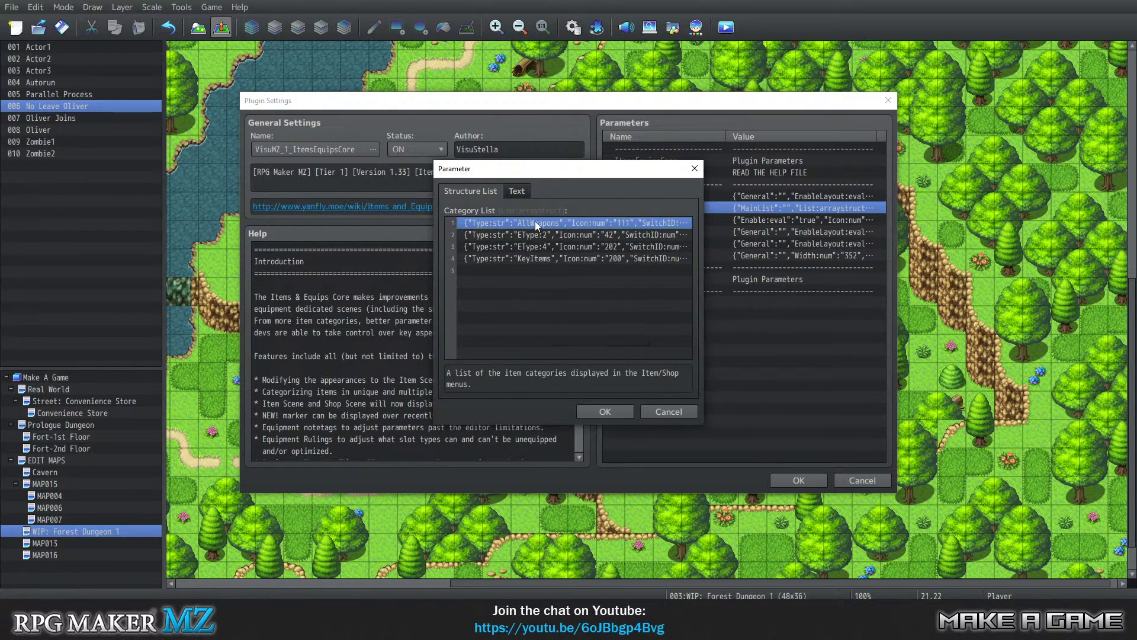
Examine the AllWeapons entry in the Category List and the vocabulary of the Item Categories, then close these parameters.
{"action": "left_click", "coordinate": [522, 190]}
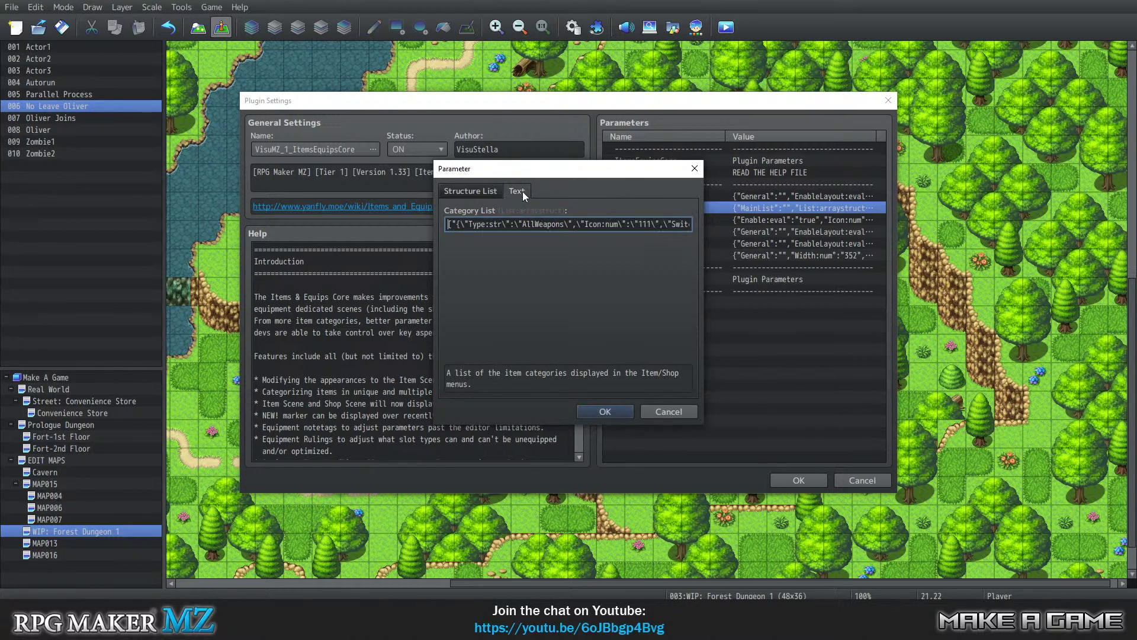
{"action": "left_click", "coordinate": [470, 191]}
{"action": "double_click", "coordinate": [505, 224]}
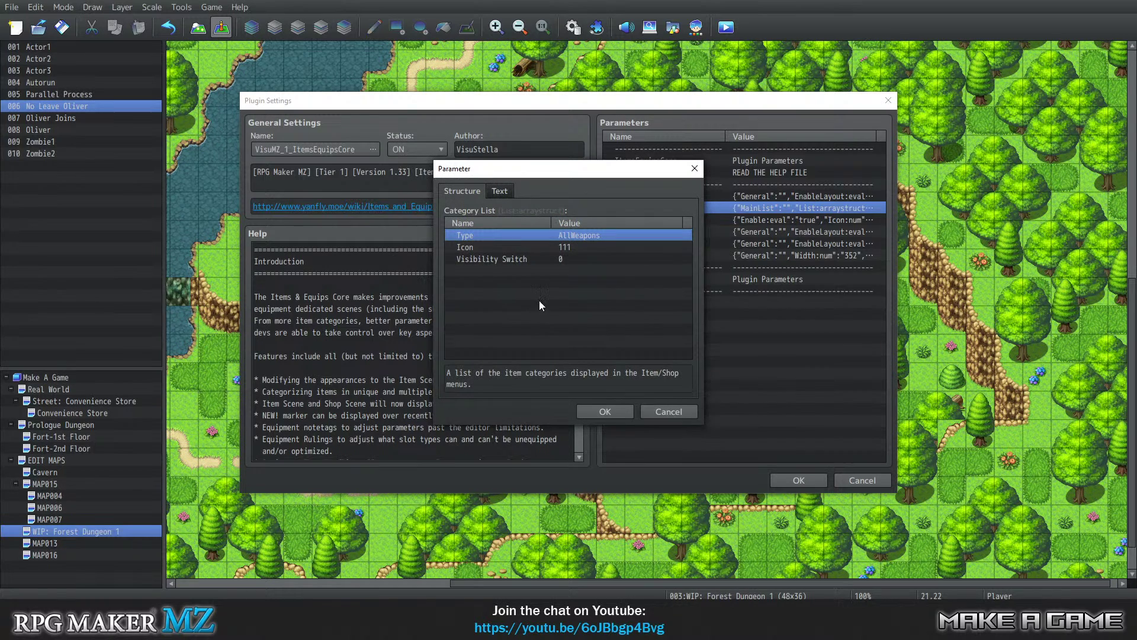
{"action": "left_click", "coordinate": [596, 410]}
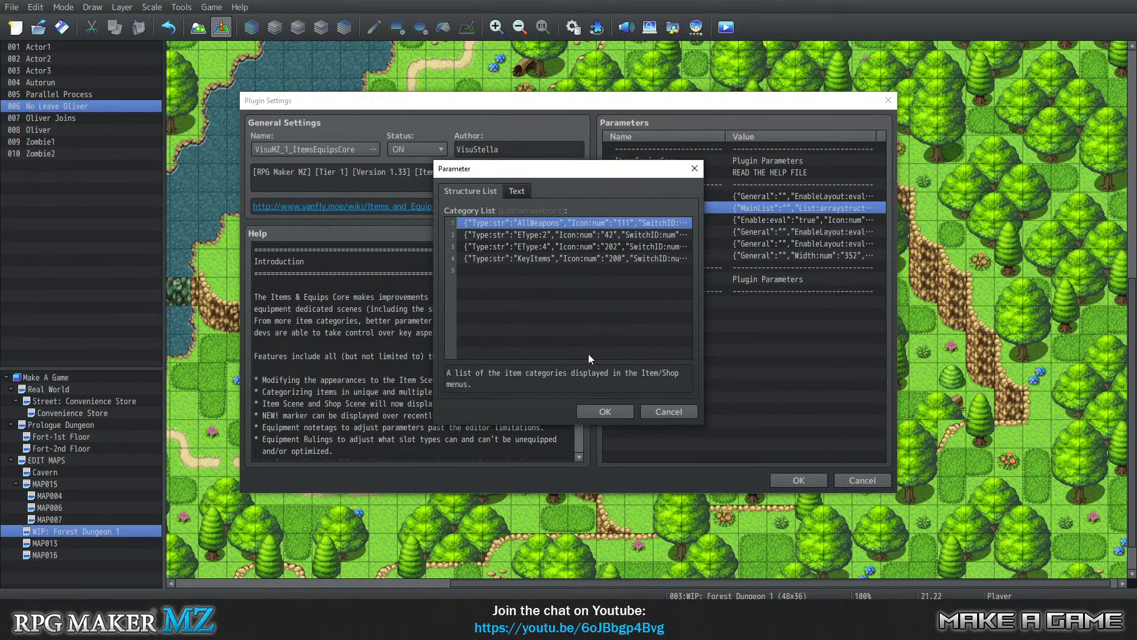
{"action": "left_click", "coordinate": [619, 413]}
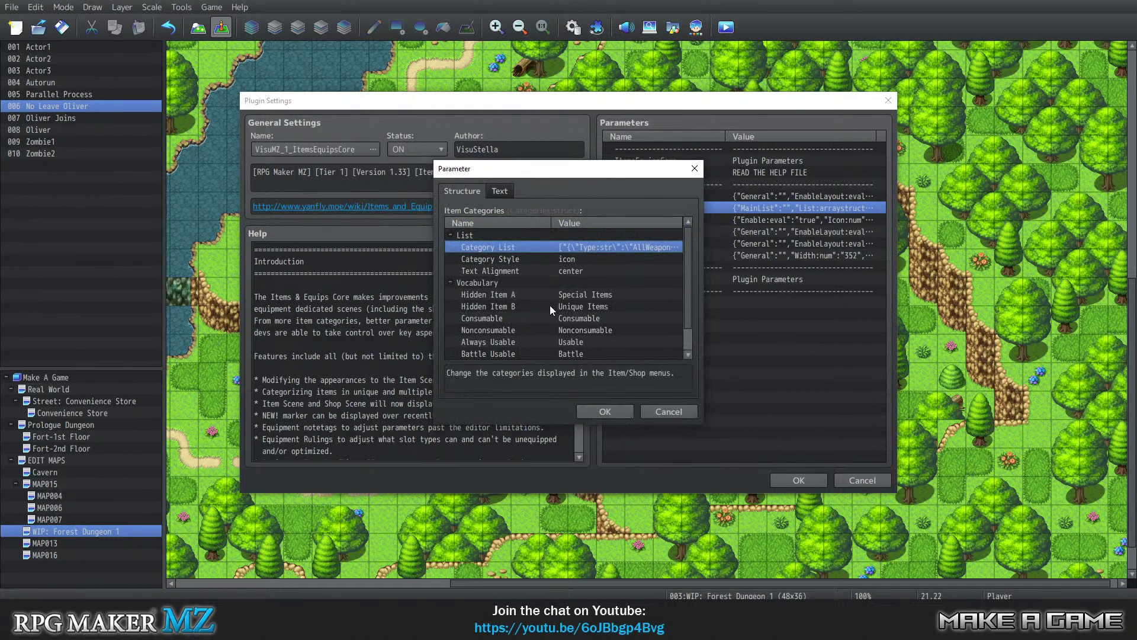
{"action": "scroll", "coordinate": [550, 308], "scroll_direction": "down", "scroll_amount": 1}
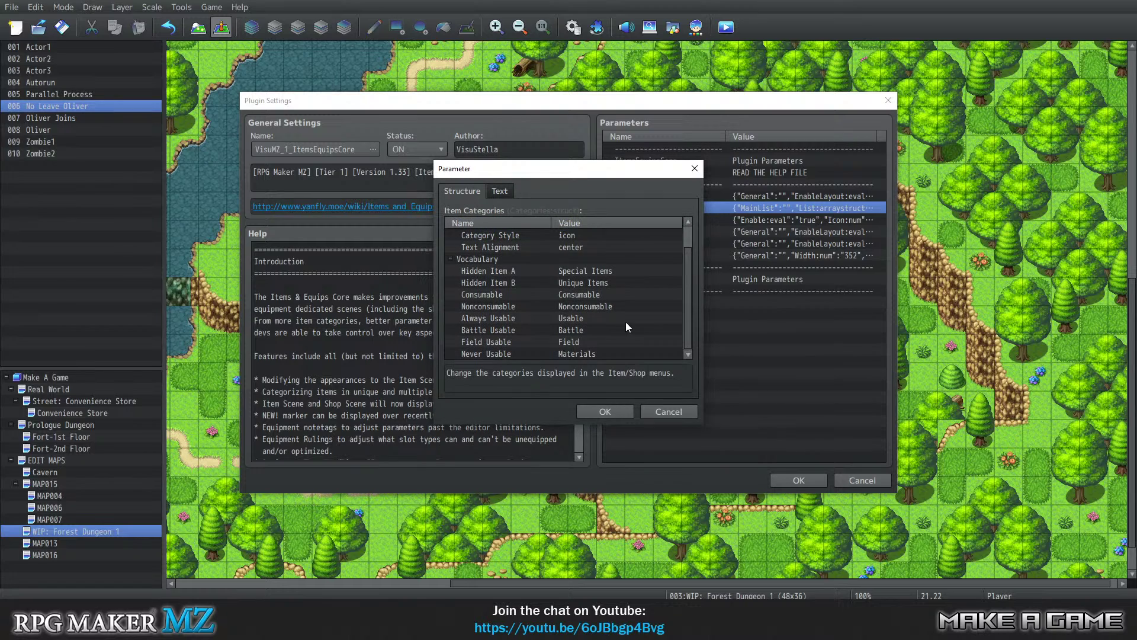
{"action": "scroll", "coordinate": [626, 322], "scroll_direction": "up", "scroll_amount": 1}
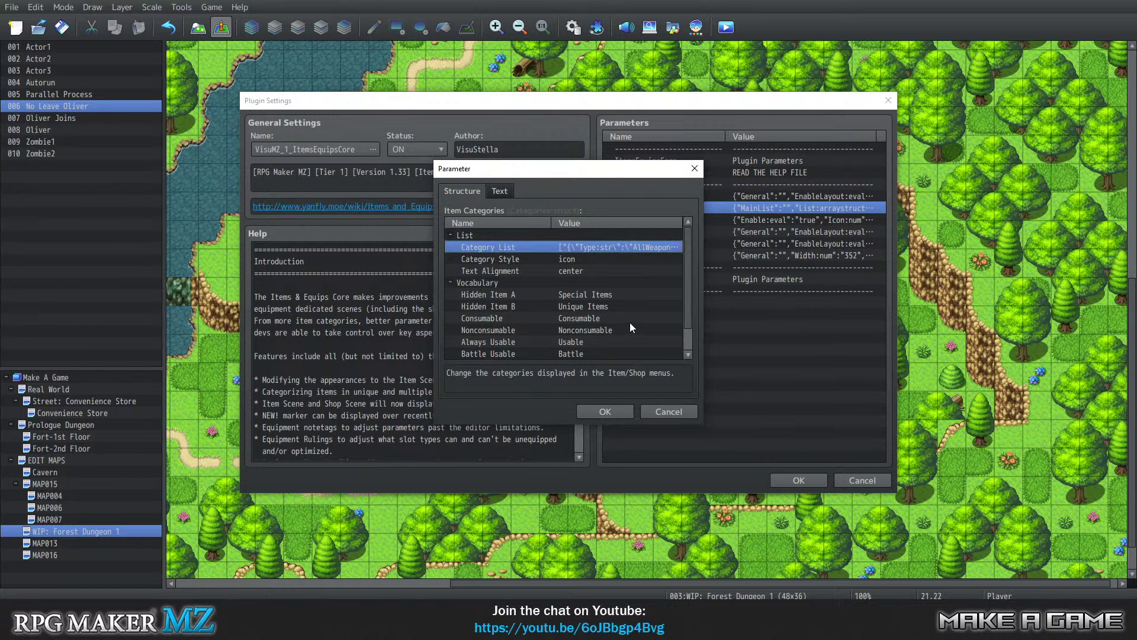
{"action": "scroll", "coordinate": [630, 322], "scroll_direction": "down", "scroll_amount": 1}
{"action": "left_click", "coordinate": [603, 413]}
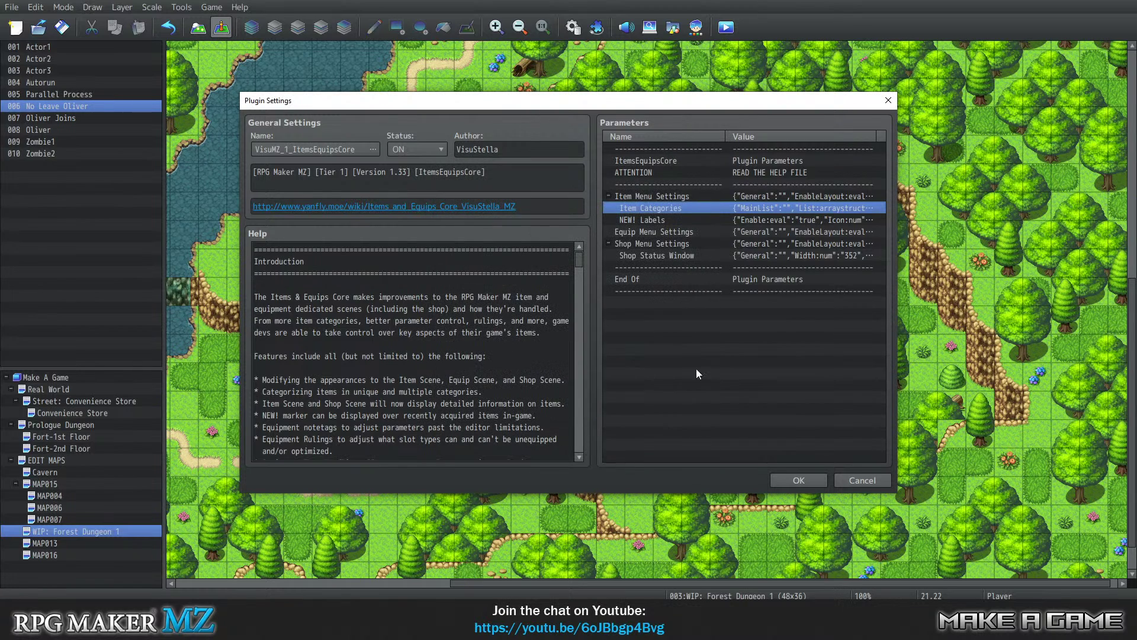
Look through the Equip Menu Settings of the VisuMZ_1_ItemsEquipsCore plugin and close them.
{"action": "left_click", "coordinate": [669, 219]}
{"action": "double_click", "coordinate": [671, 232]}
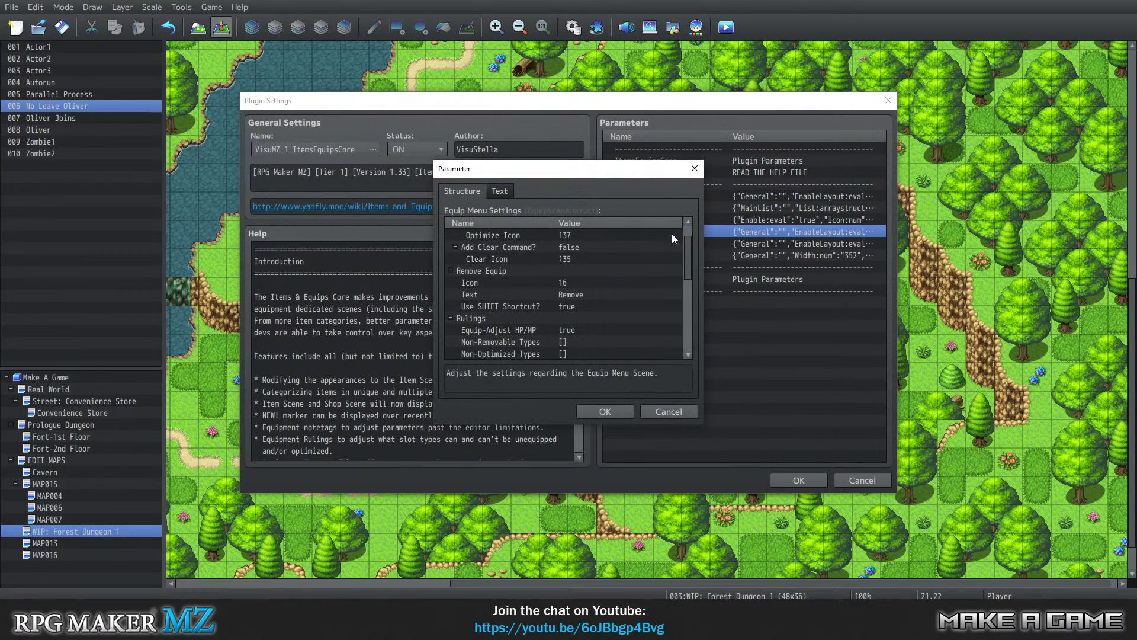
{"action": "scroll", "coordinate": [532, 279], "scroll_direction": "down", "scroll_amount": 1}
{"action": "scroll", "coordinate": [617, 278], "scroll_direction": "up", "scroll_amount": 3}
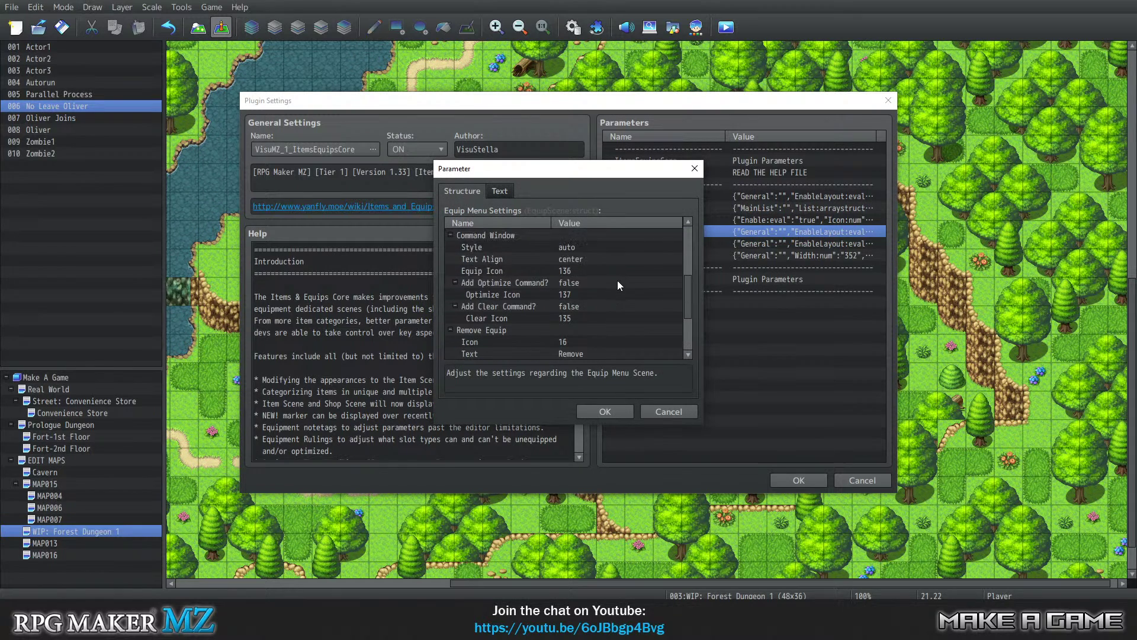
{"action": "scroll", "coordinate": [617, 286], "scroll_direction": "up", "scroll_amount": 1}
{"action": "left_click", "coordinate": [593, 410]}
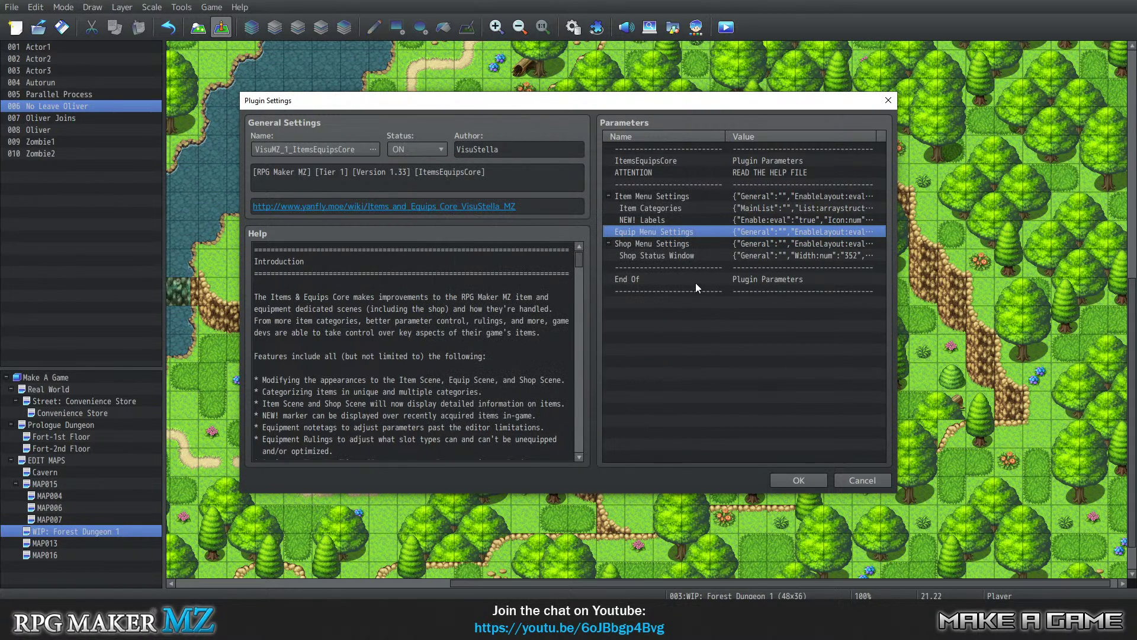
Review the NEW! Labels and Item Menu Settings parameters, then close the plugin settings and the plugin list.
{"action": "left_click", "coordinate": [664, 223]}
{"action": "double_click", "coordinate": [664, 223]}
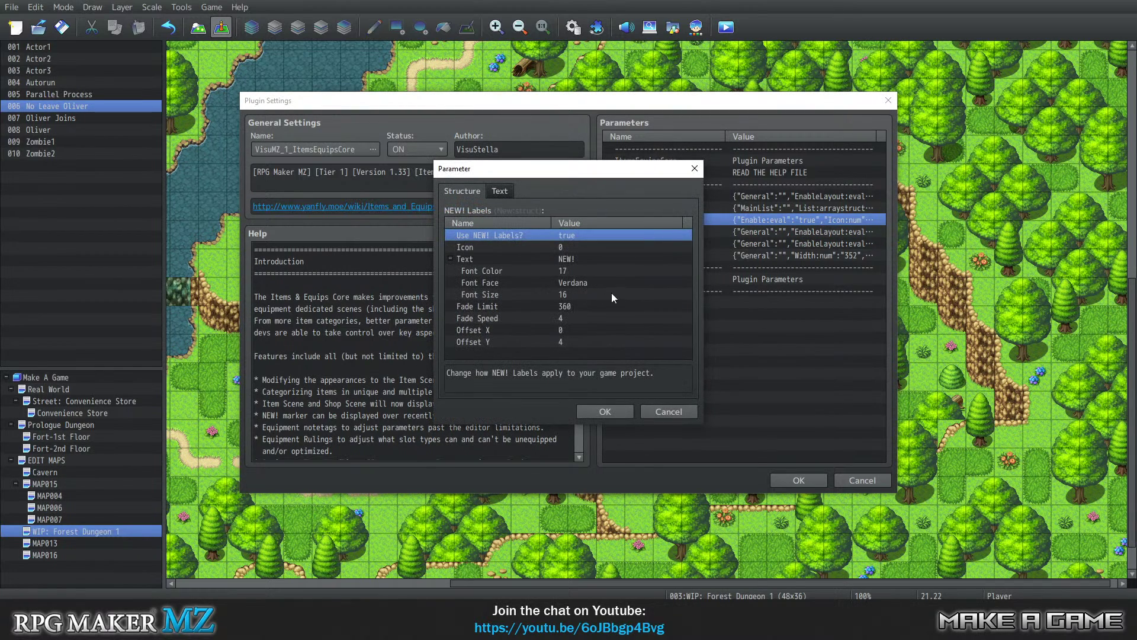
{"action": "left_click", "coordinate": [619, 410]}
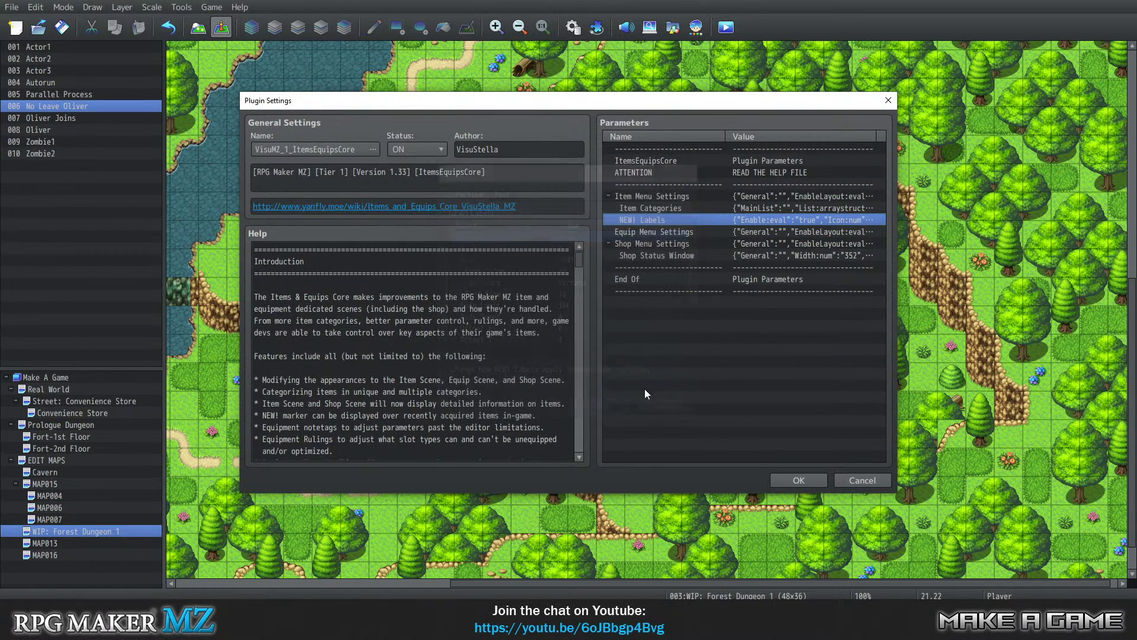
{"action": "double_click", "coordinate": [694, 194]}
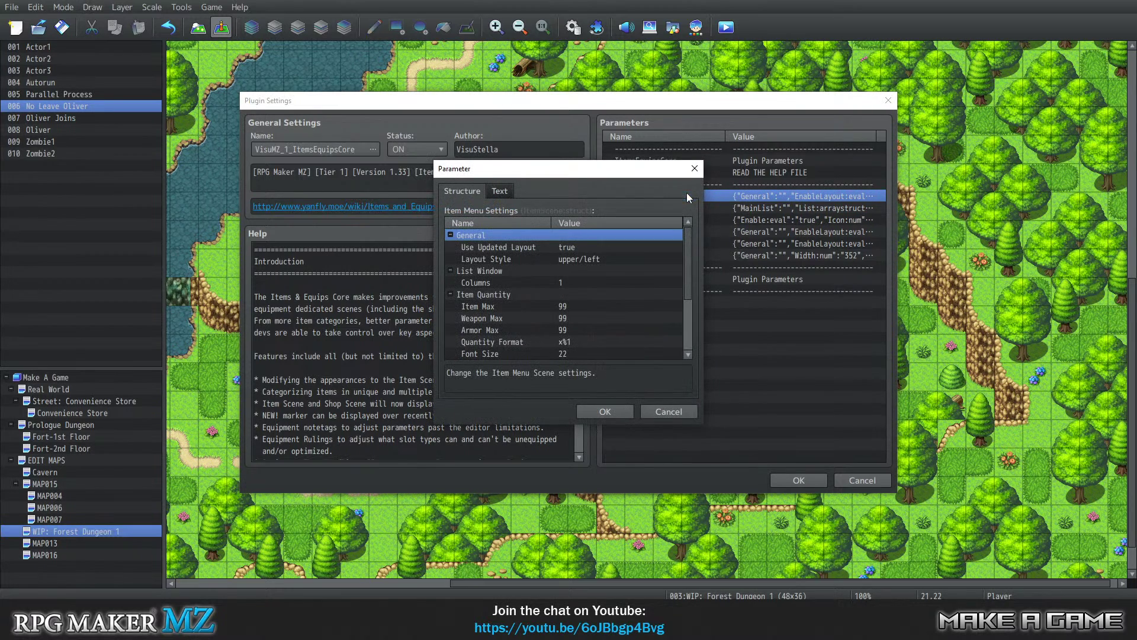
{"action": "scroll", "coordinate": [608, 274], "scroll_direction": "down", "scroll_amount": 2}
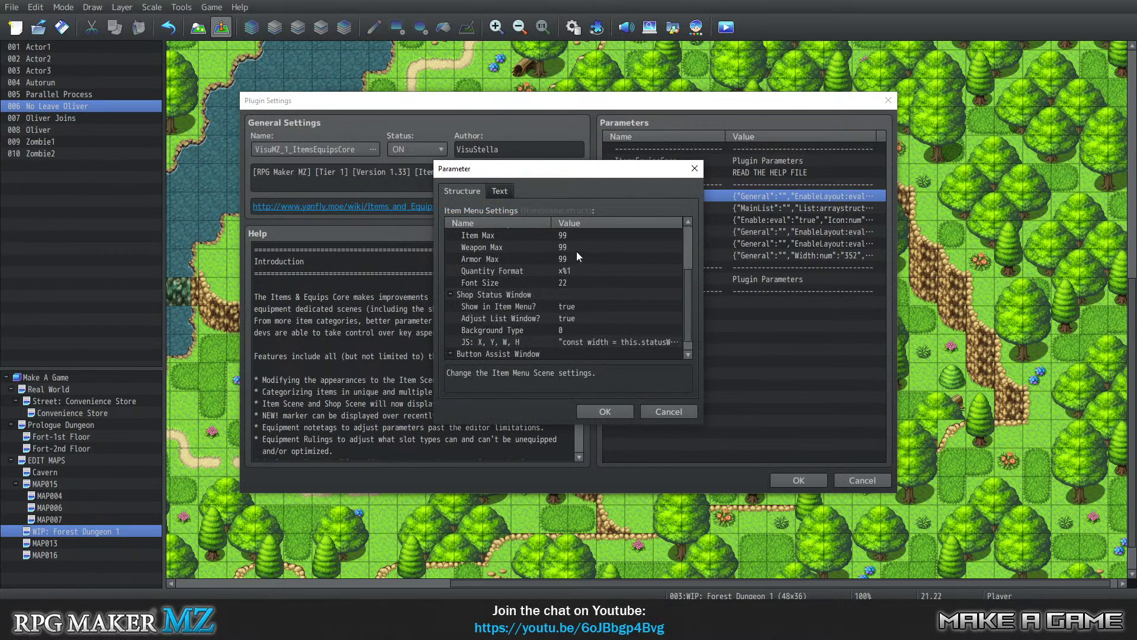
{"action": "scroll", "coordinate": [607, 255], "scroll_direction": "down", "scroll_amount": 1}
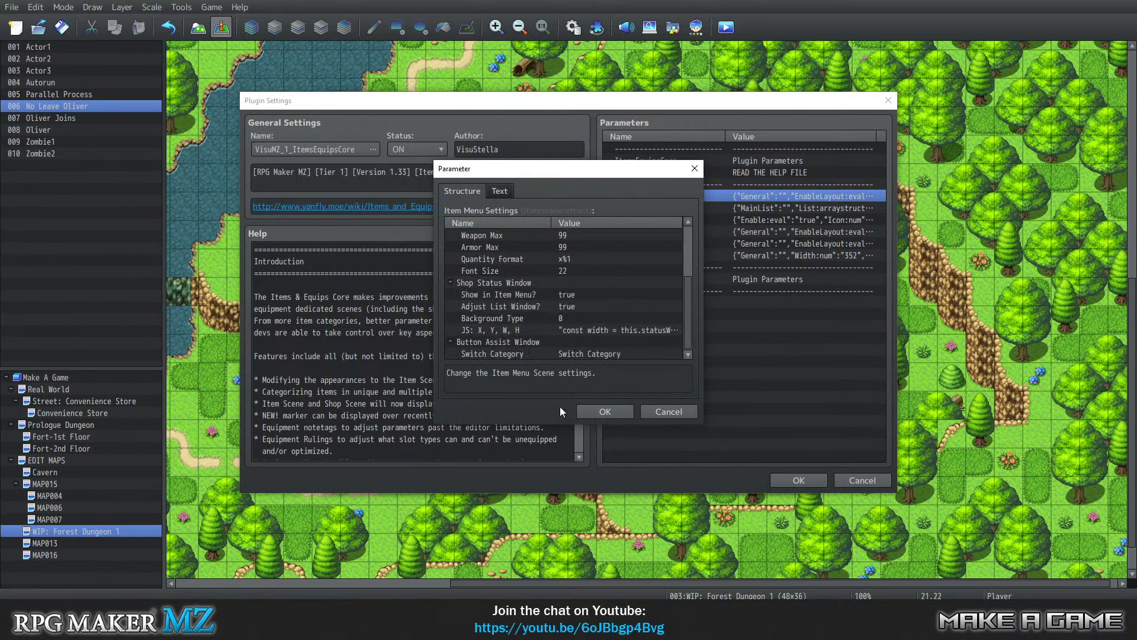
{"action": "left_click", "coordinate": [589, 411]}
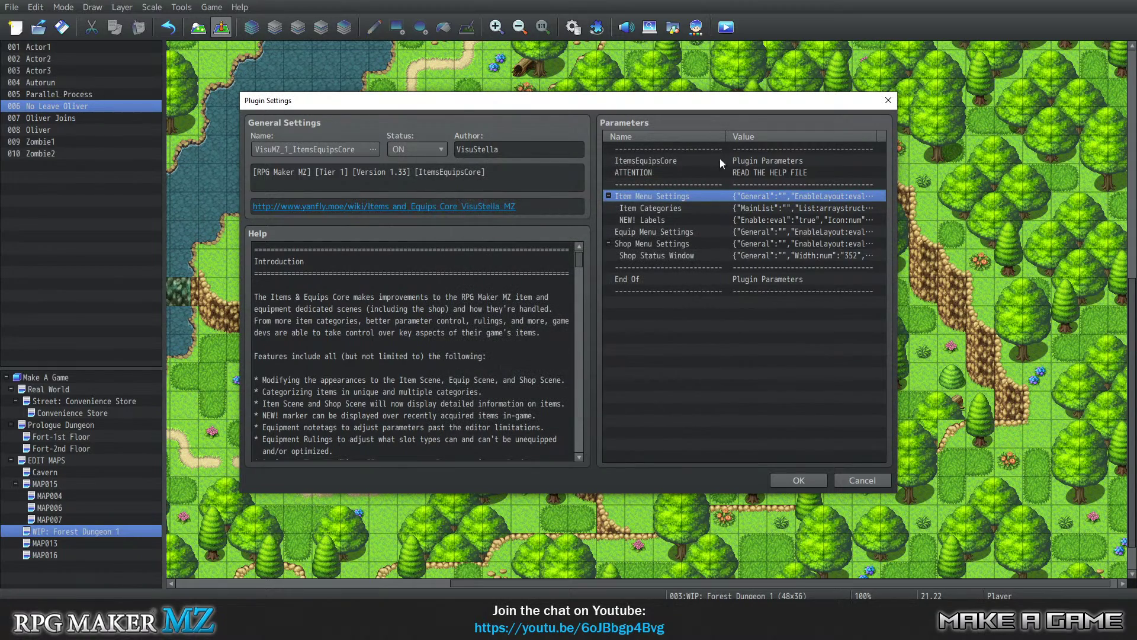
{"action": "left_click", "coordinate": [793, 481]}
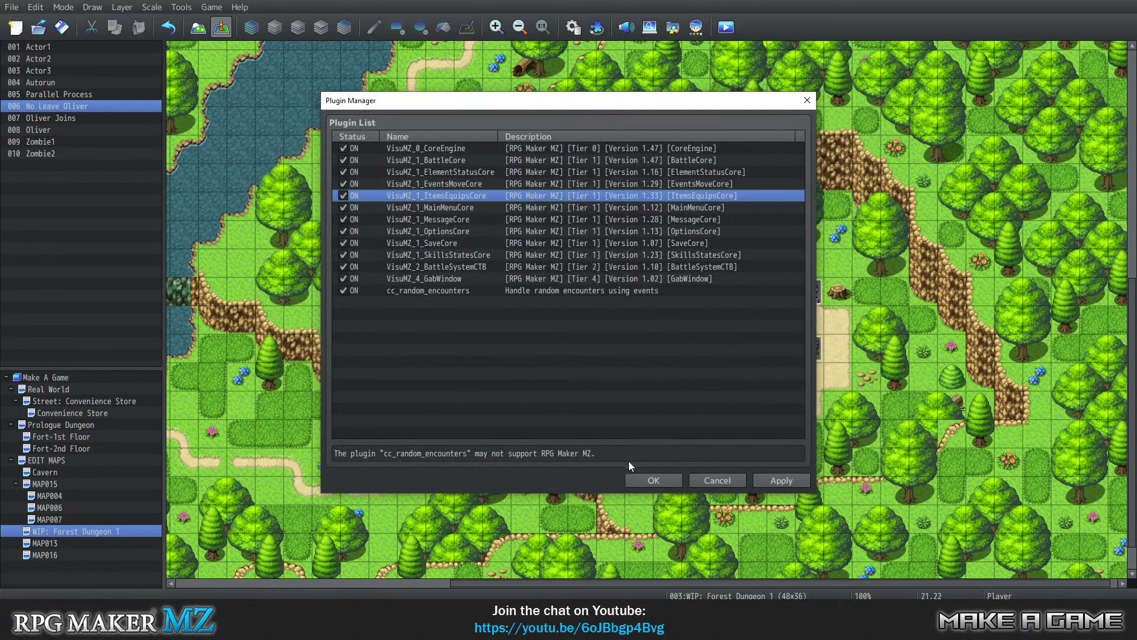
{"action": "left_click", "coordinate": [660, 478]}
Change the Weapon command term in the database's Terms settings to "Augment" and close the database.
{"action": "left_click", "coordinate": [181, 7]}
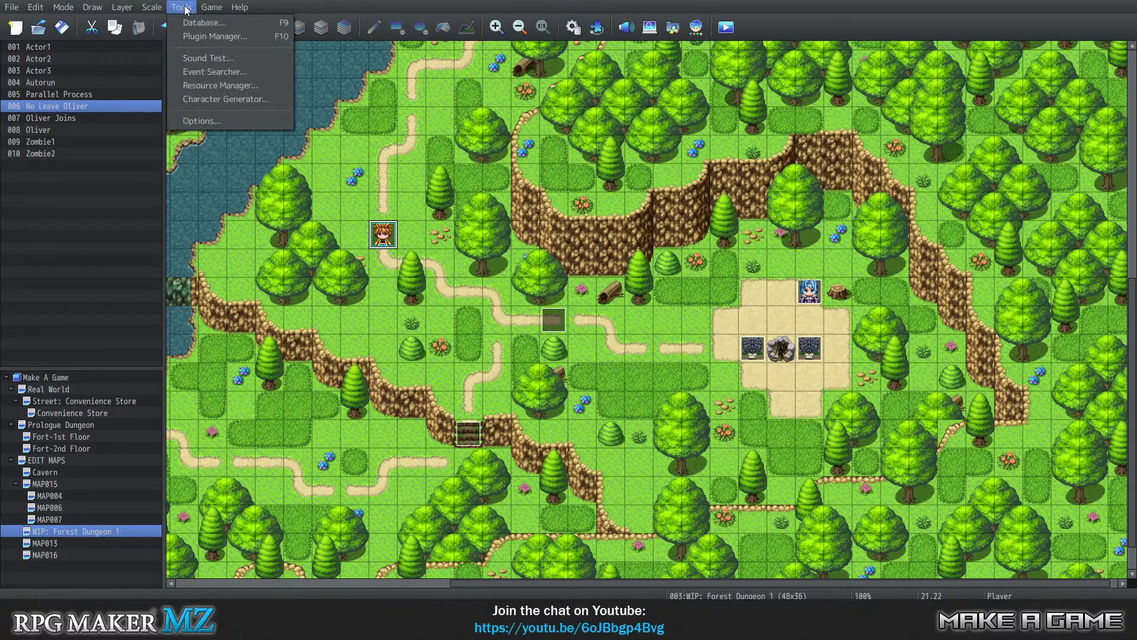
{"action": "left_click", "coordinate": [199, 22]}
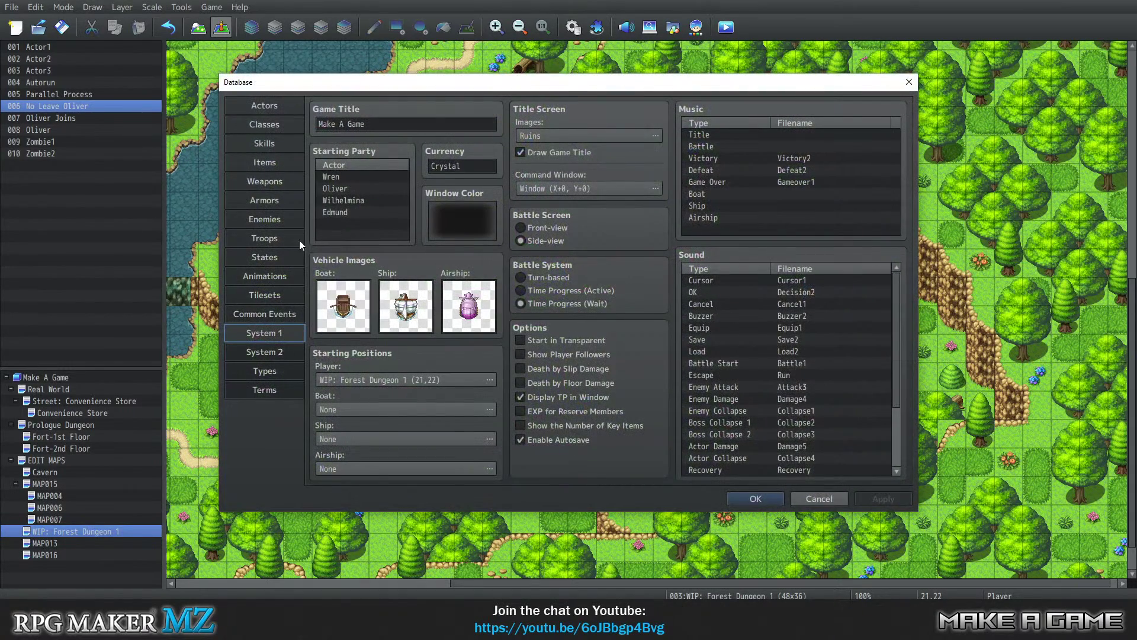
{"action": "left_click", "coordinate": [277, 388]}
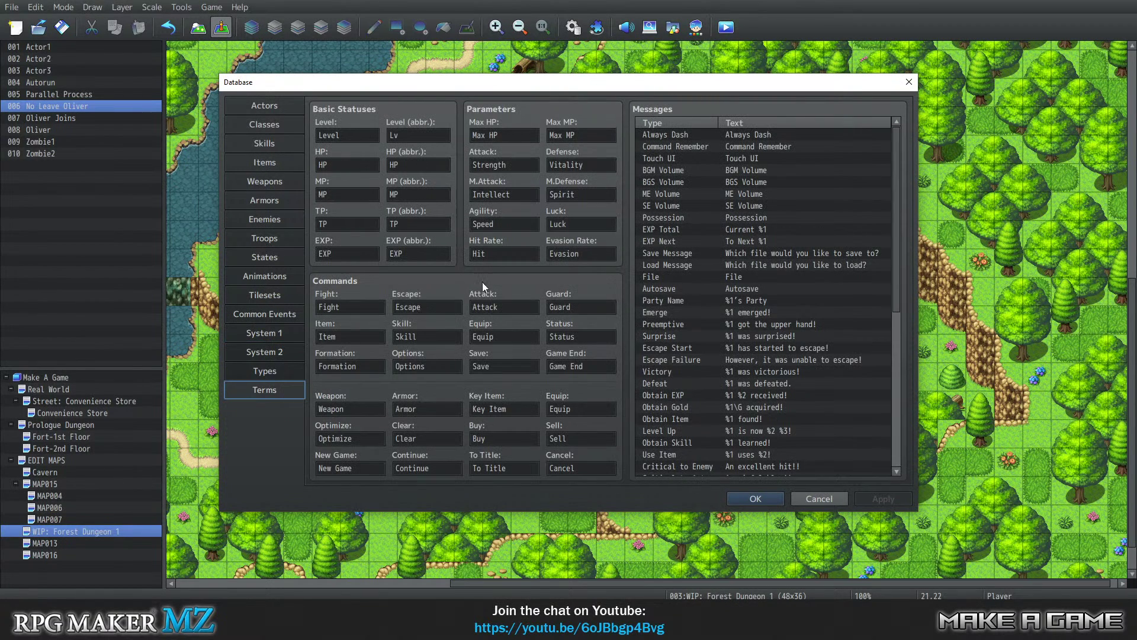
{"action": "double_click", "coordinate": [344, 409]}
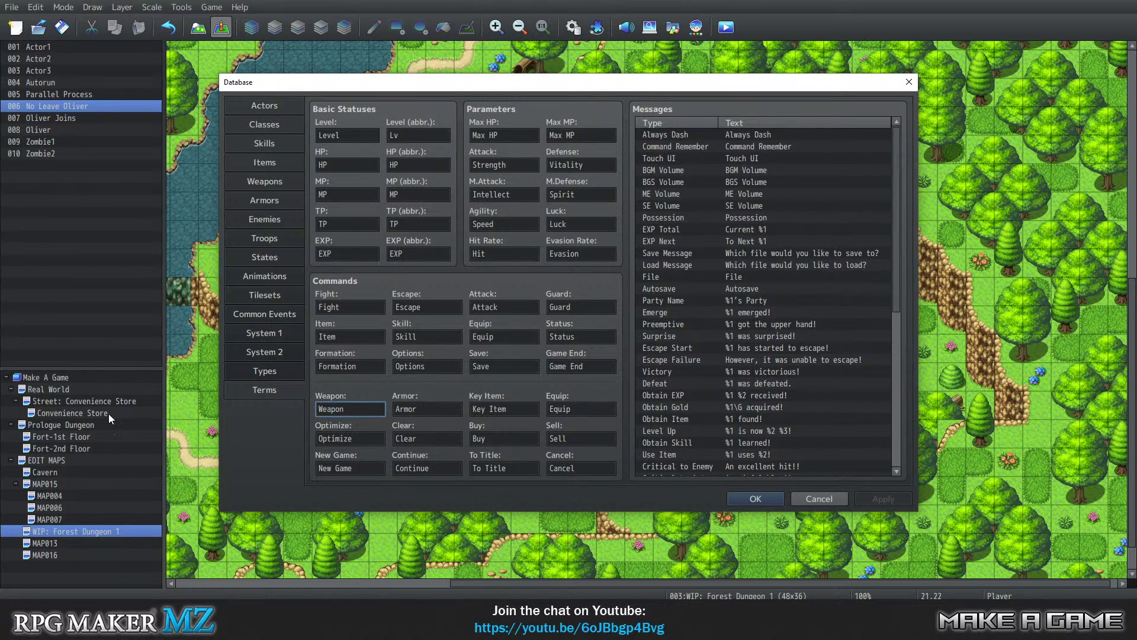
{"action": "type", "text": "A"}
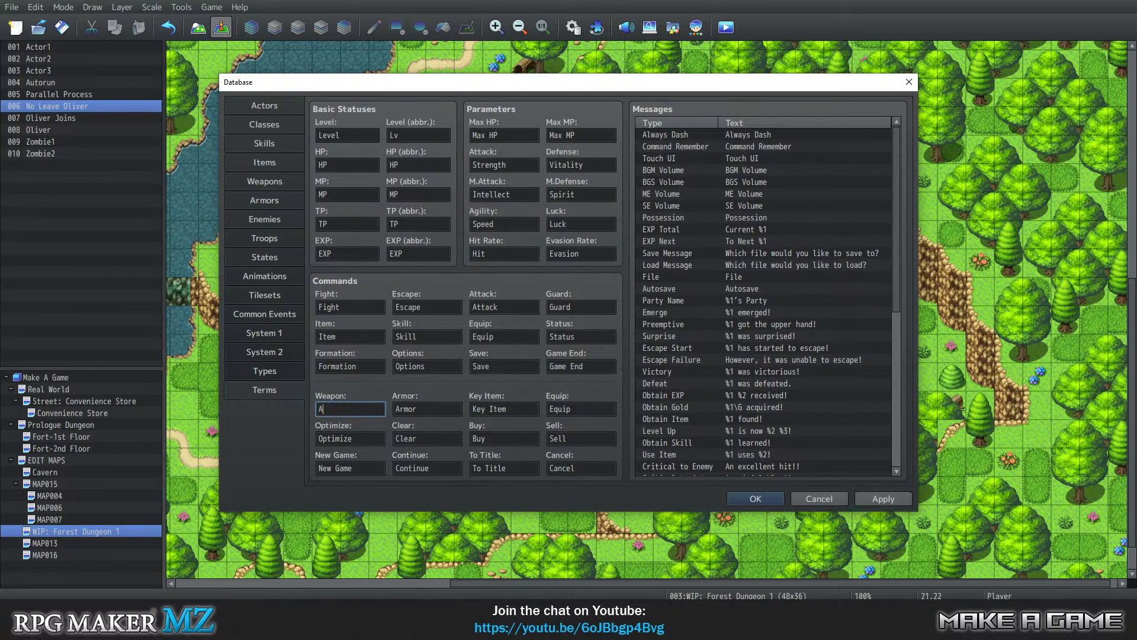
{"action": "type", "text": "ugment"}
{"action": "left_click", "coordinate": [756, 498]}
Recheck the command terms in the database's Terms settings and close the database.
{"action": "left_click", "coordinate": [212, 7]}
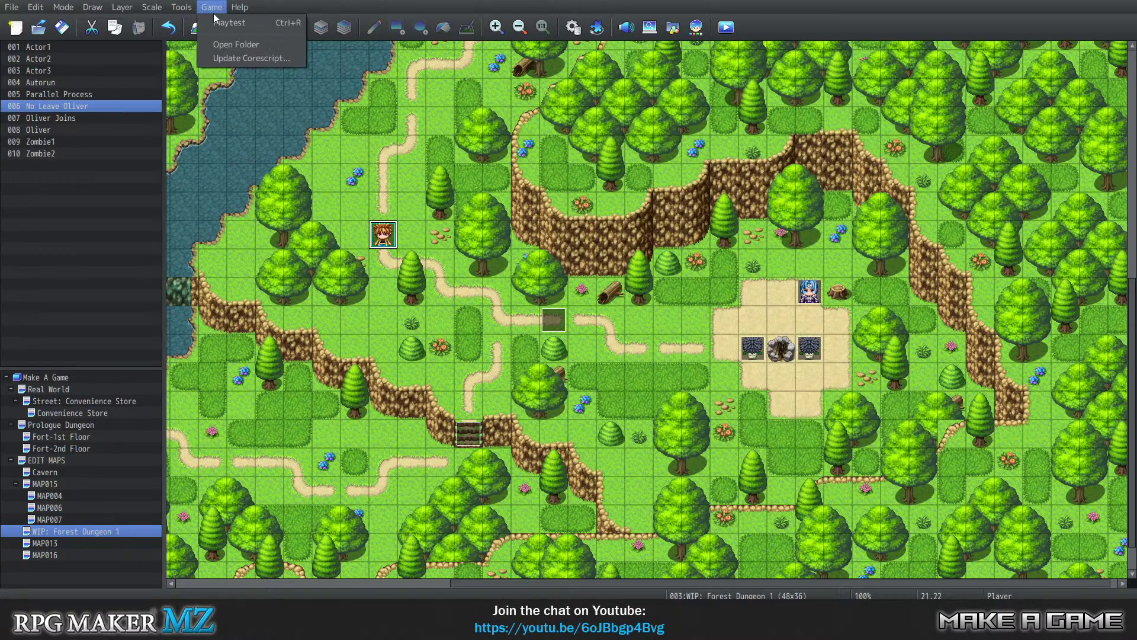
{"action": "left_click", "coordinate": [201, 22]}
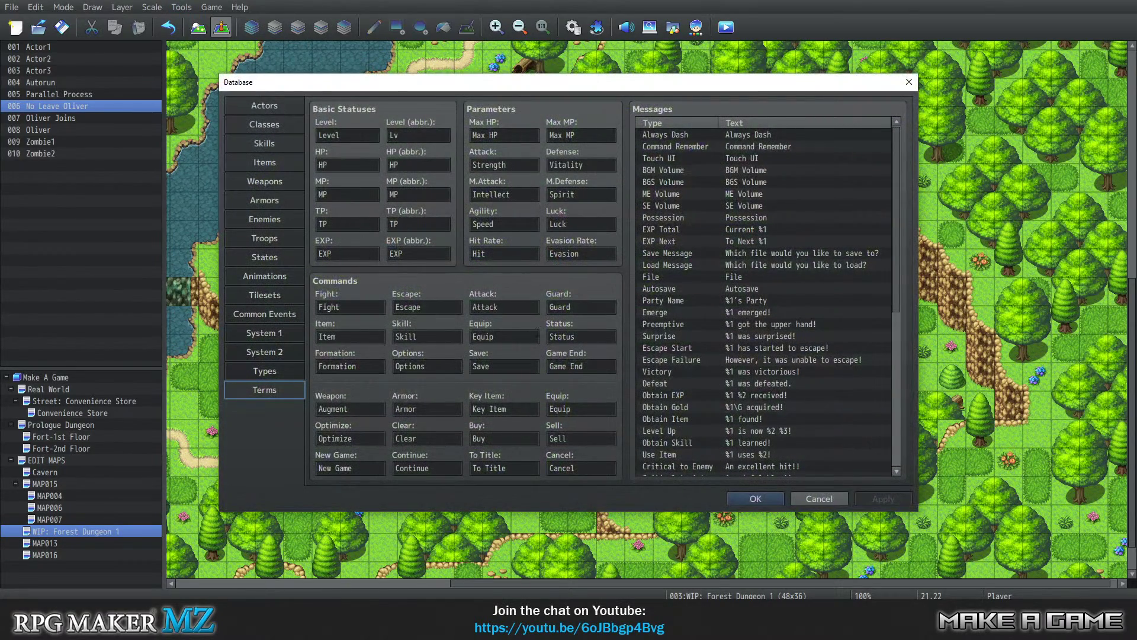
{"action": "left_click", "coordinate": [795, 496]}
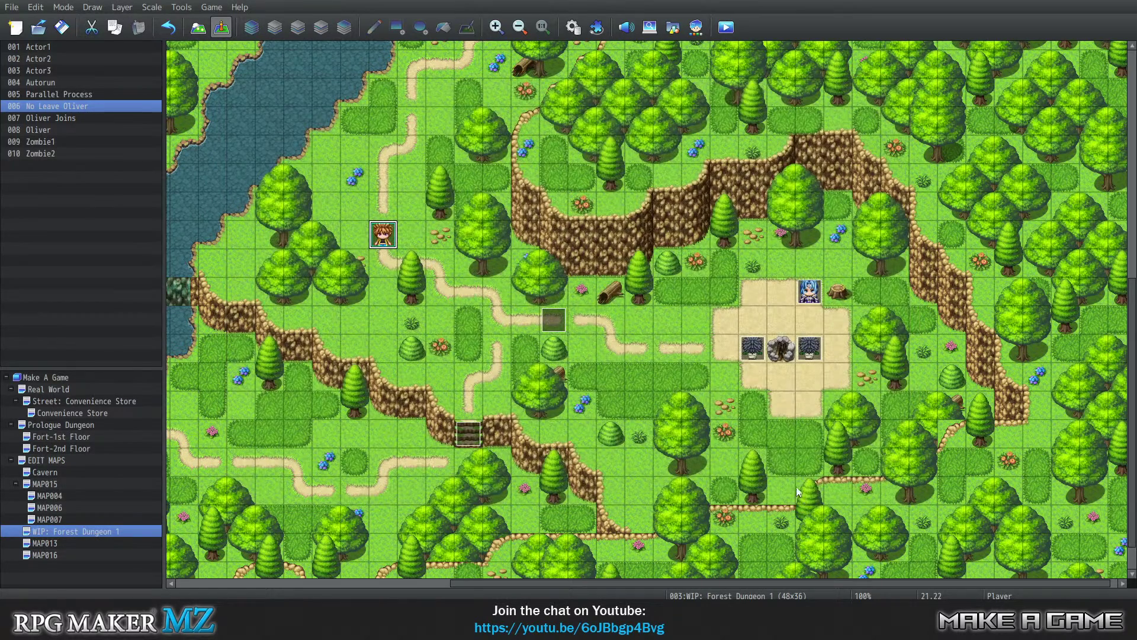
Check the parameters of the VisuMZ_1_SkillsStatesCore plugin in the Plugin Manager and close its settings.
{"action": "left_click", "coordinate": [183, 7]}
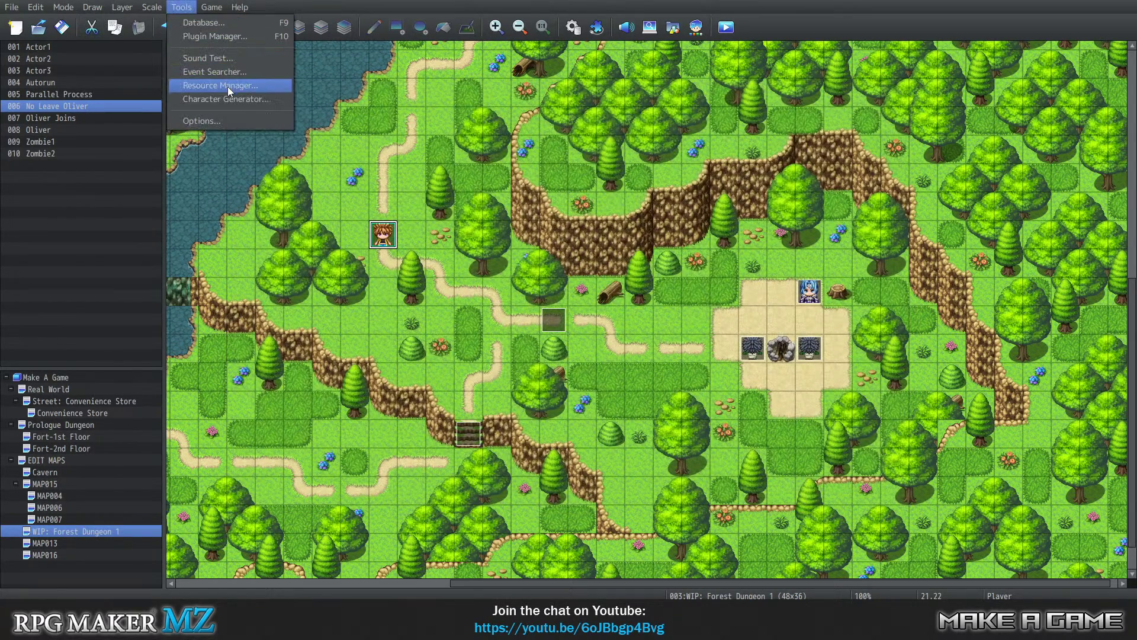
{"action": "left_click", "coordinate": [214, 36]}
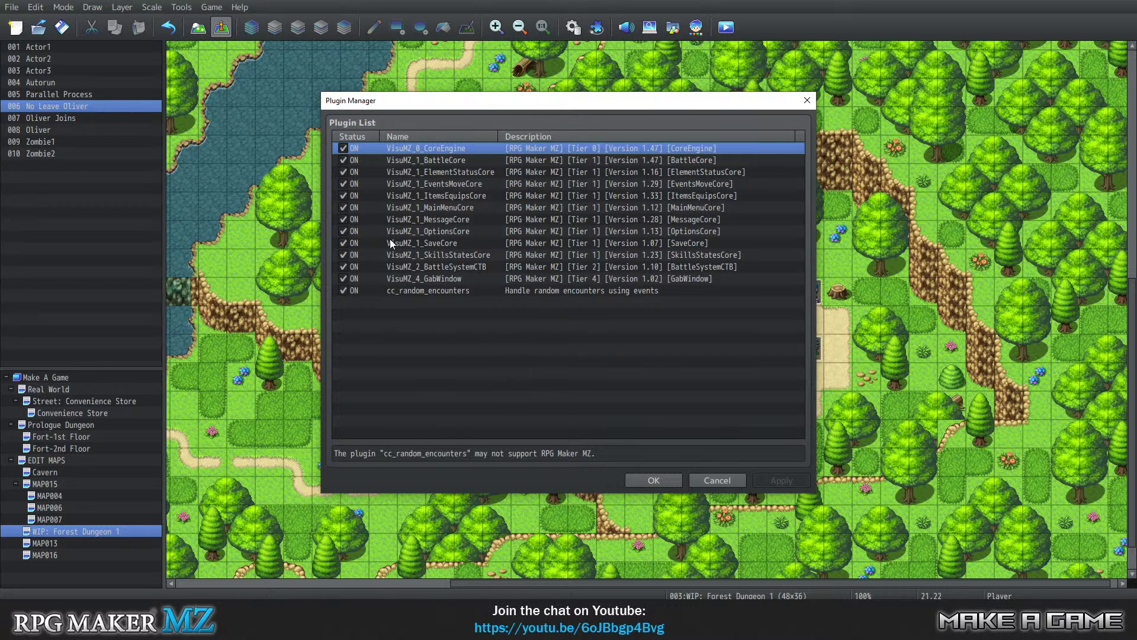
{"action": "left_click", "coordinate": [433, 254]}
{"action": "key", "text": "Up"}
{"action": "key", "text": "Up"}
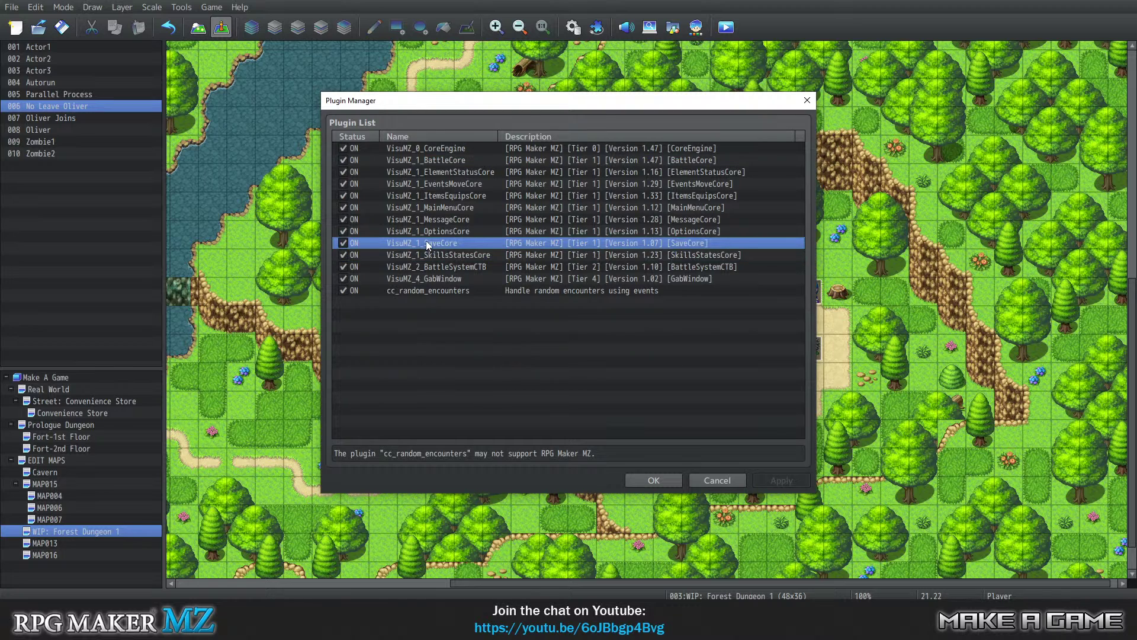
{"action": "double_click", "coordinate": [422, 254]}
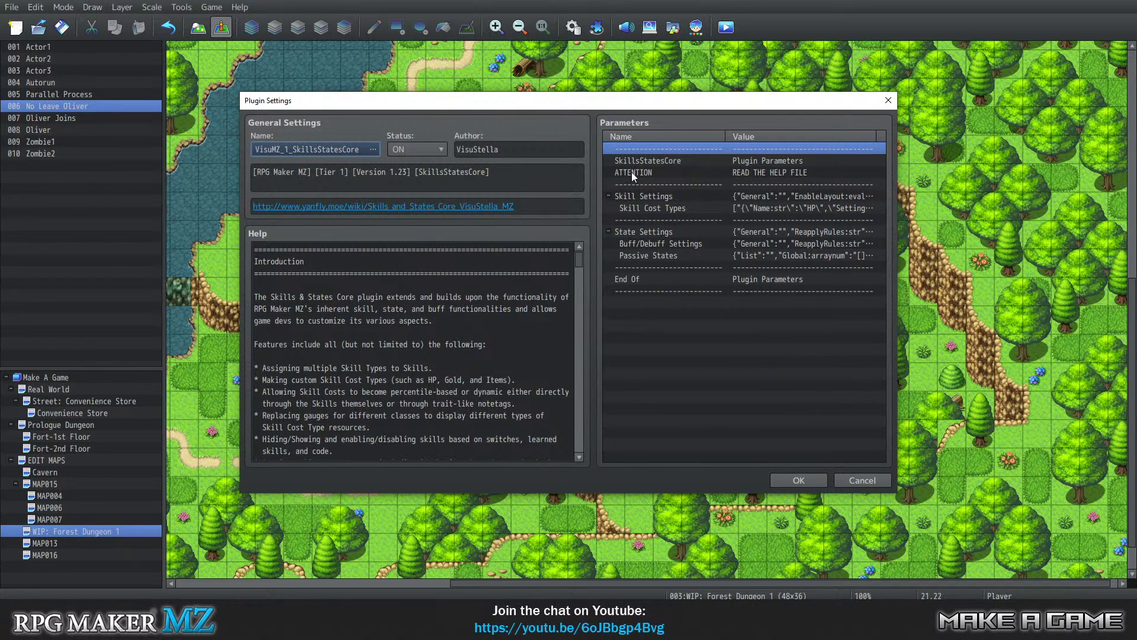
{"action": "left_click", "coordinate": [800, 479]}
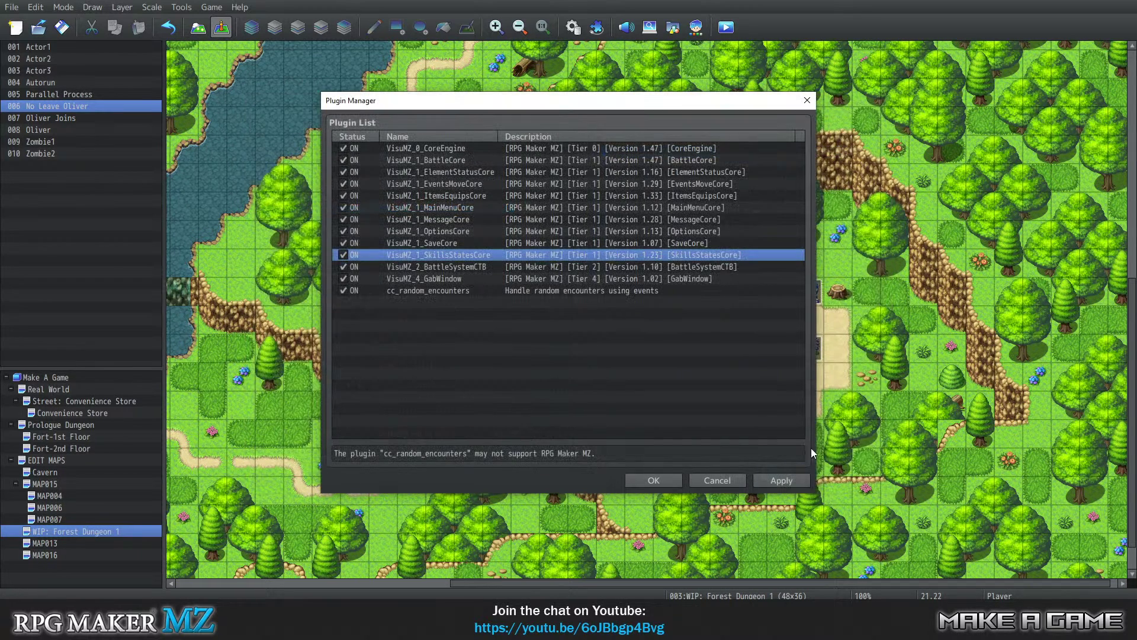
Open the Status Menu Categories list in the VisuMZ_1_ElementStatusCore plugin settings and move its window aside.
{"action": "left_click", "coordinate": [444, 267]}
{"action": "left_click", "coordinate": [424, 219]}
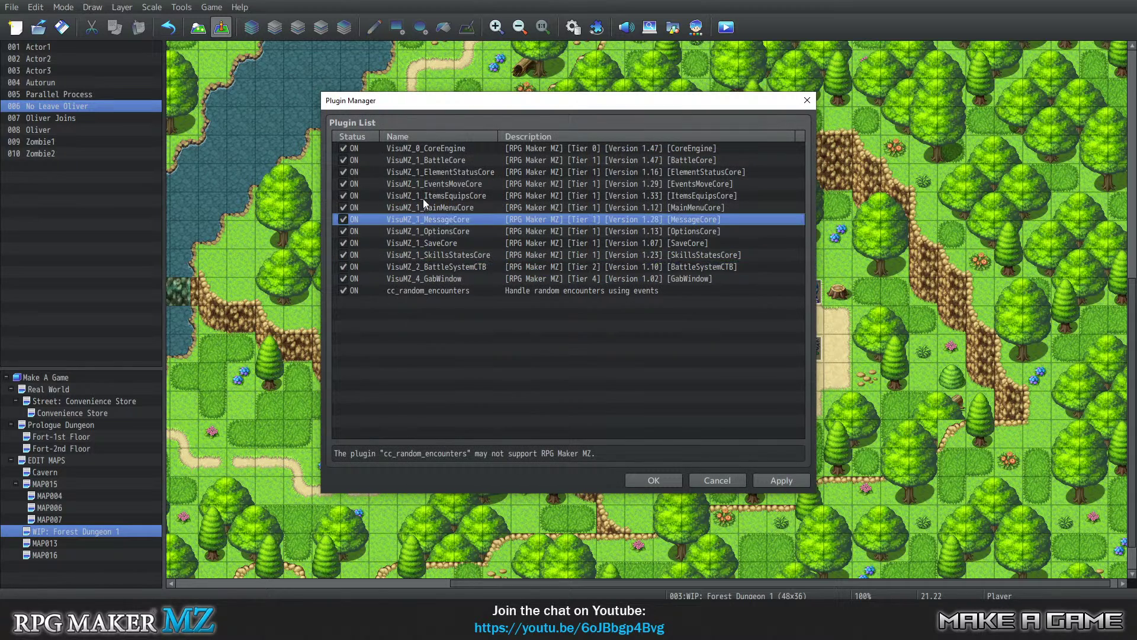
{"action": "left_click", "coordinate": [422, 197]}
{"action": "left_click", "coordinate": [428, 207]}
{"action": "left_click", "coordinate": [418, 219]}
{"action": "left_click", "coordinate": [421, 231]}
{"action": "left_click", "coordinate": [431, 185]}
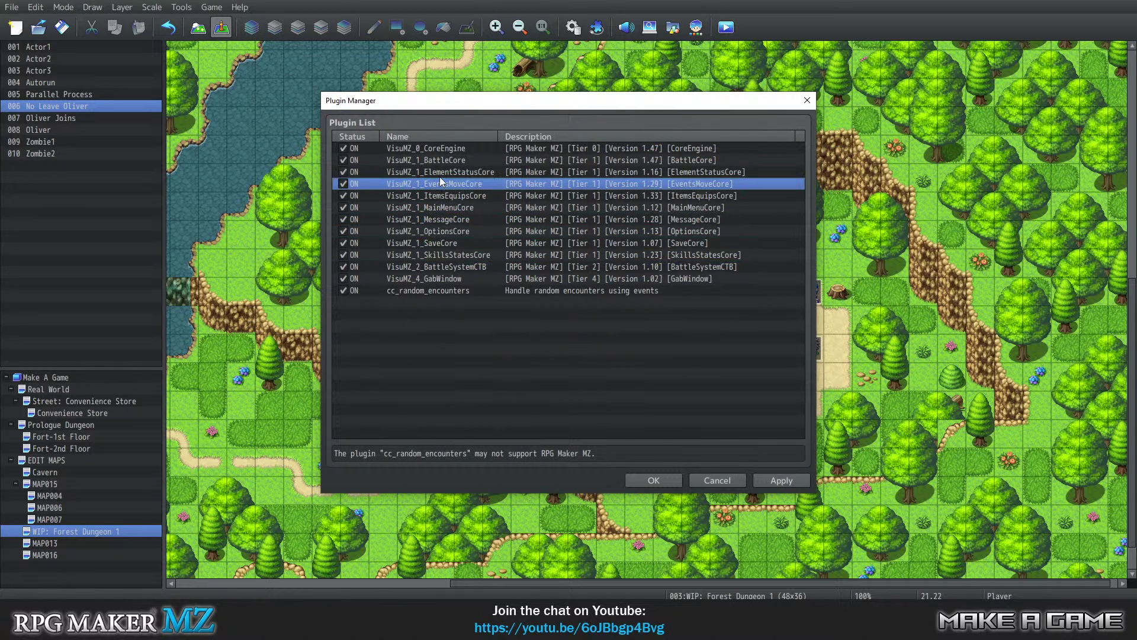
{"action": "double_click", "coordinate": [429, 172]}
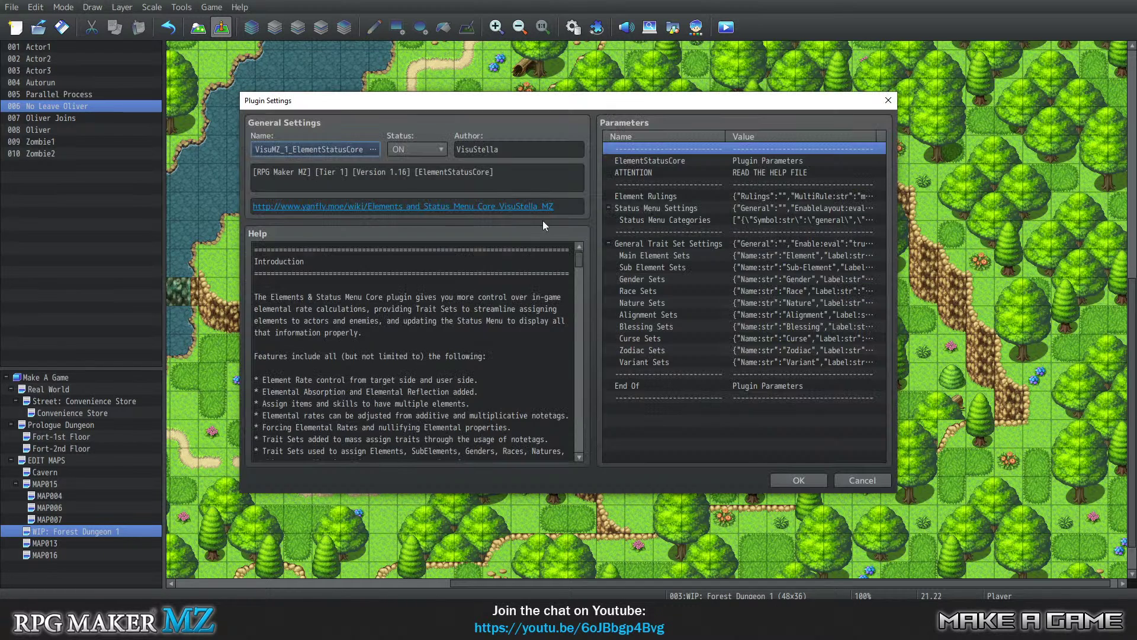
{"action": "double_click", "coordinate": [659, 220]}
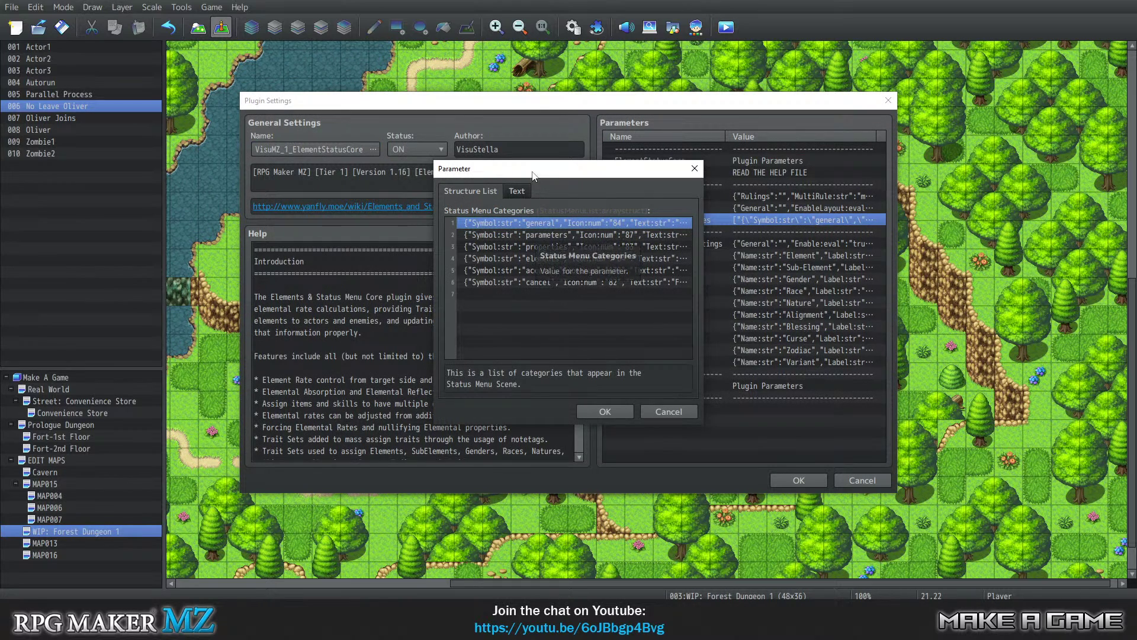
{"action": "left_click_drag", "start_coordinate": [550, 175], "coordinate": [347, 156]}
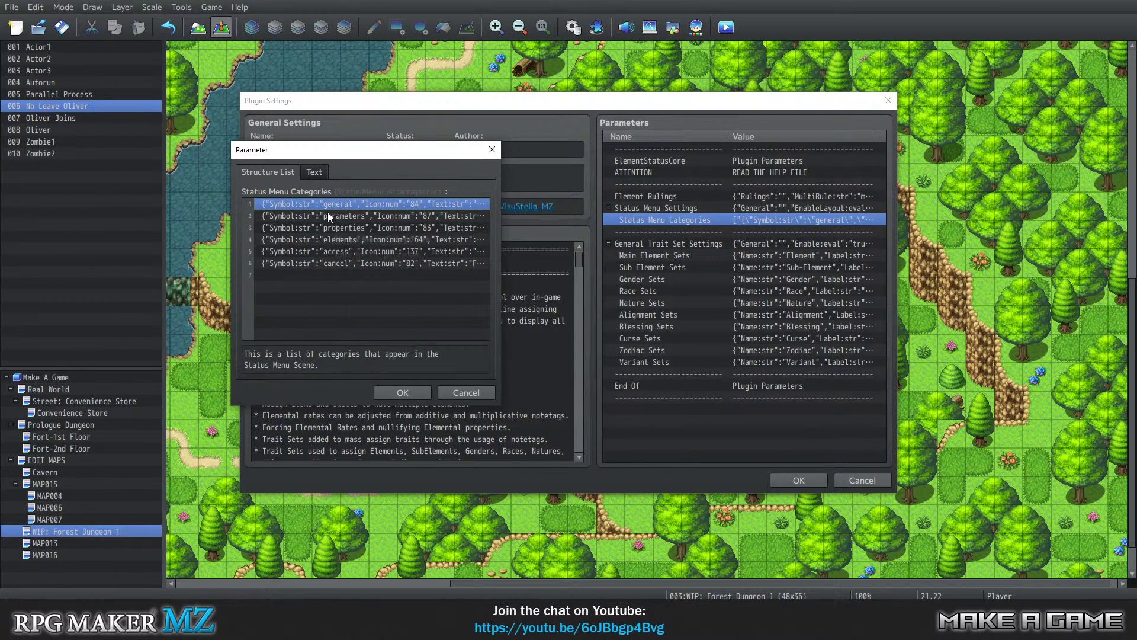
Delete the elements and access entries from the Status Menu Categories list and confirm the plugin changes.
{"action": "left_click", "coordinate": [322, 241]}
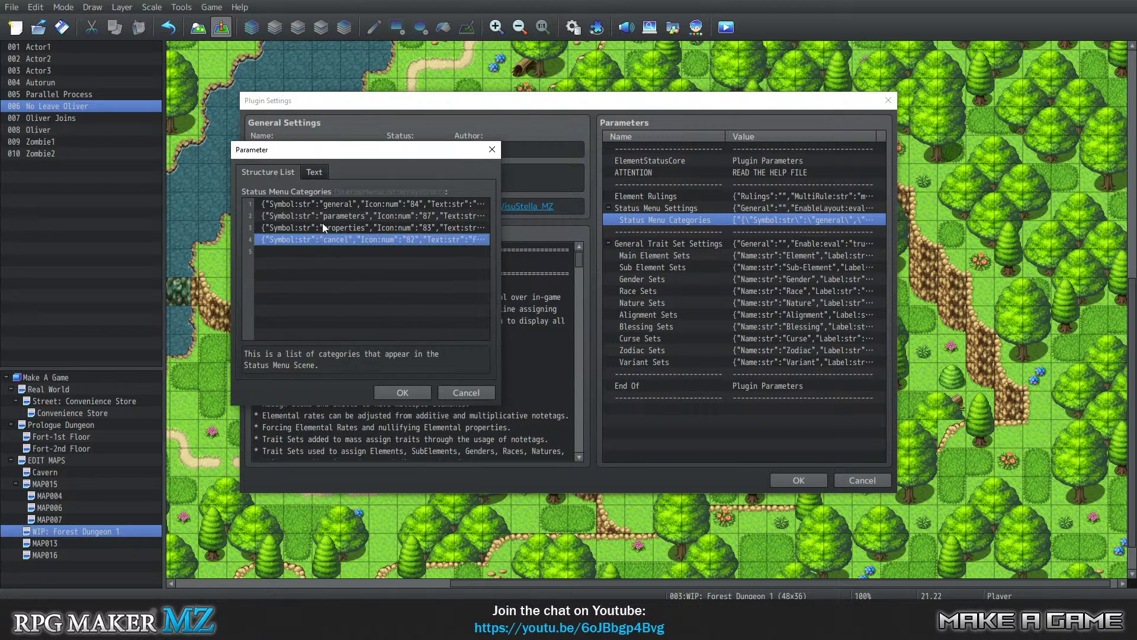
{"action": "mouse_move", "coordinate": [331, 236]}
{"action": "left_mouse_down"}
{"action": "mouse_move", "coordinate": [332, 208]}
{"action": "mouse_move", "coordinate": [328, 246]}
{"action": "mouse_move", "coordinate": [329, 228]}
{"action": "mouse_move", "coordinate": [343, 226]}
{"action": "left_mouse_up"}
{"action": "left_click", "coordinate": [402, 392]}
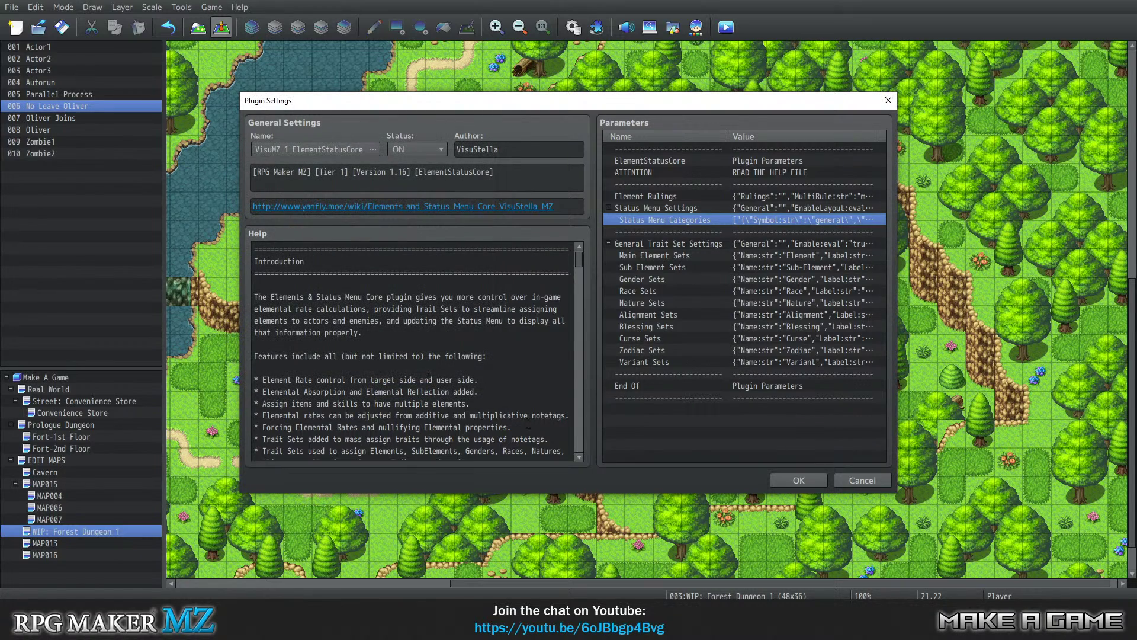
{"action": "left_click", "coordinate": [789, 479]}
{"action": "left_click", "coordinate": [653, 480]}
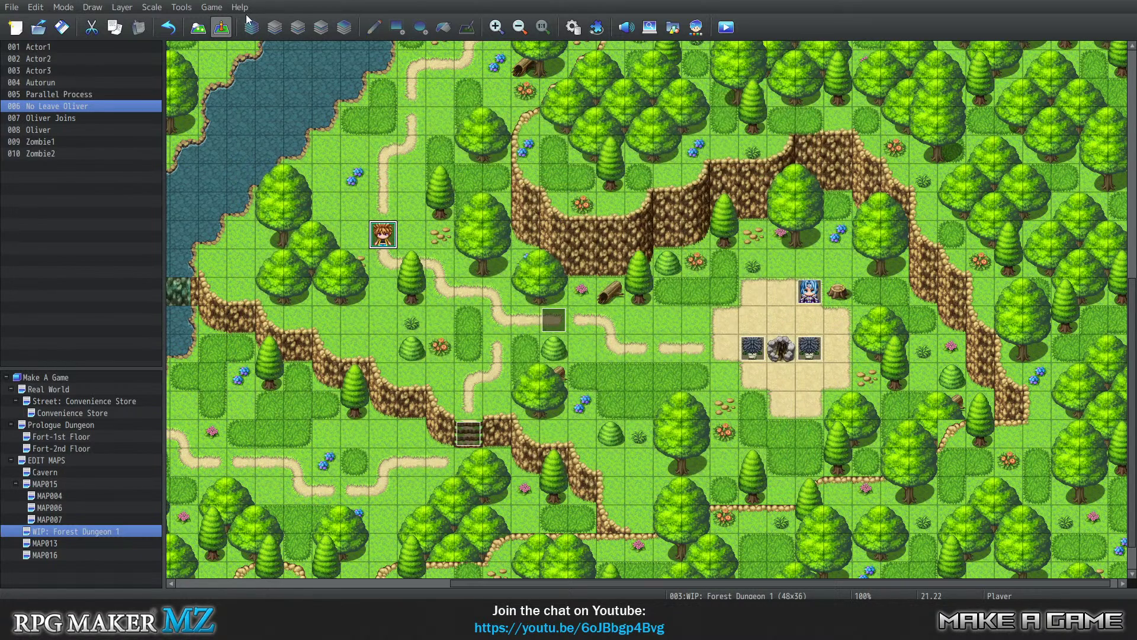
Launch a playtest, start a new game and open the first party member's Status screen.
{"action": "left_click", "coordinate": [211, 7]}
{"action": "left_click", "coordinate": [225, 21]}
{"action": "left_click", "coordinate": [575, 326]}
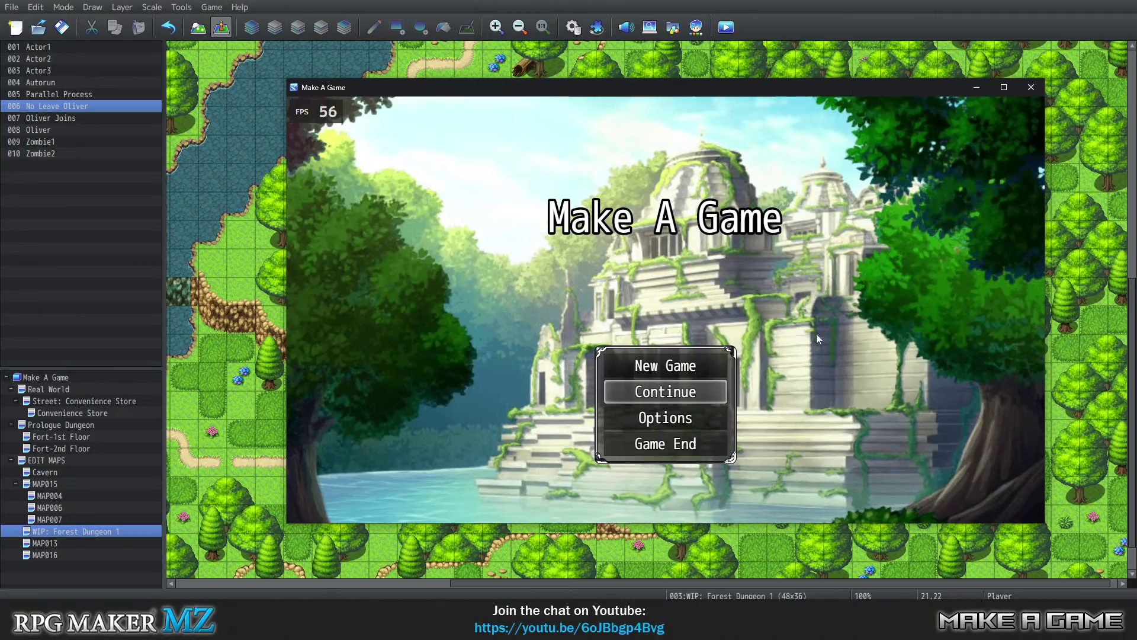
{"action": "left_click", "coordinate": [685, 367]}
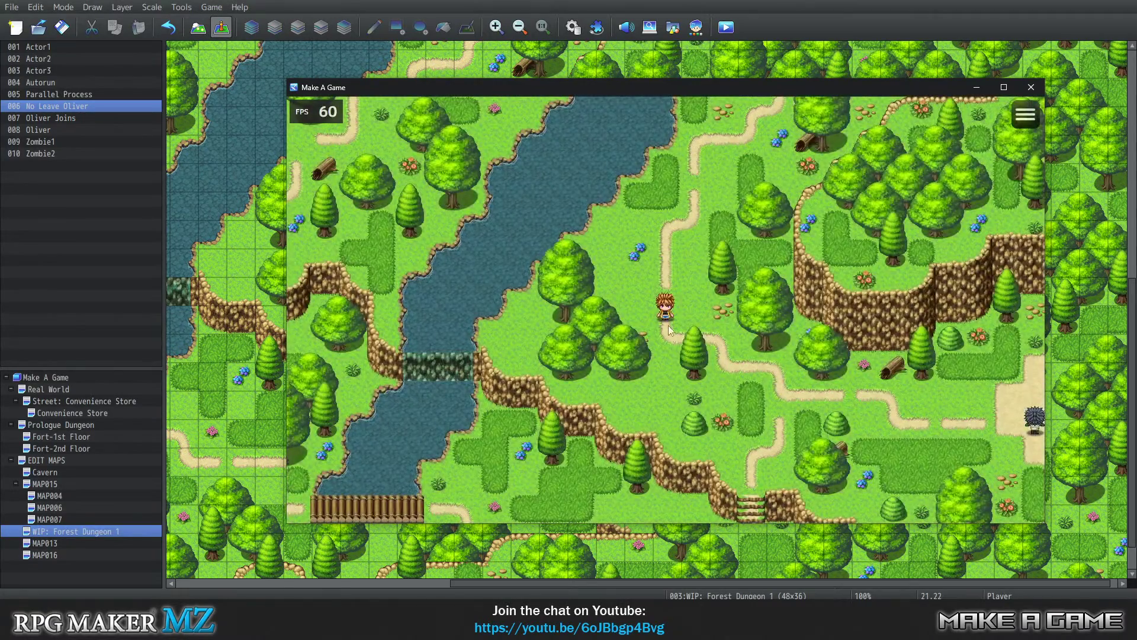
{"action": "left_click", "coordinate": [1027, 118]}
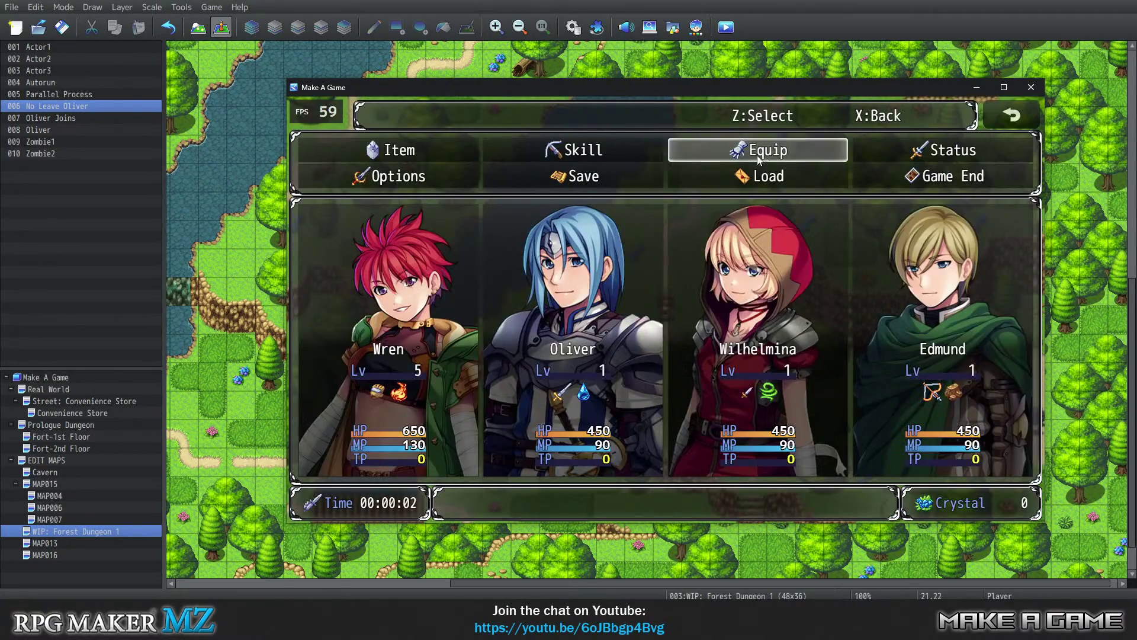
{"action": "left_click", "coordinate": [944, 150]}
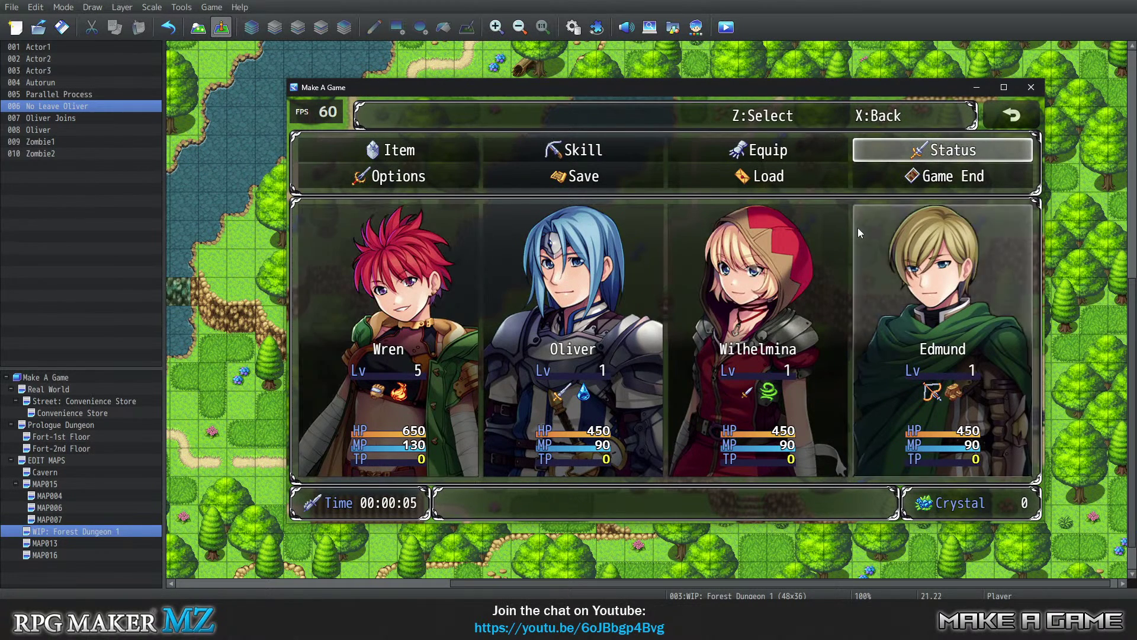
{"action": "left_click", "coordinate": [373, 331]}
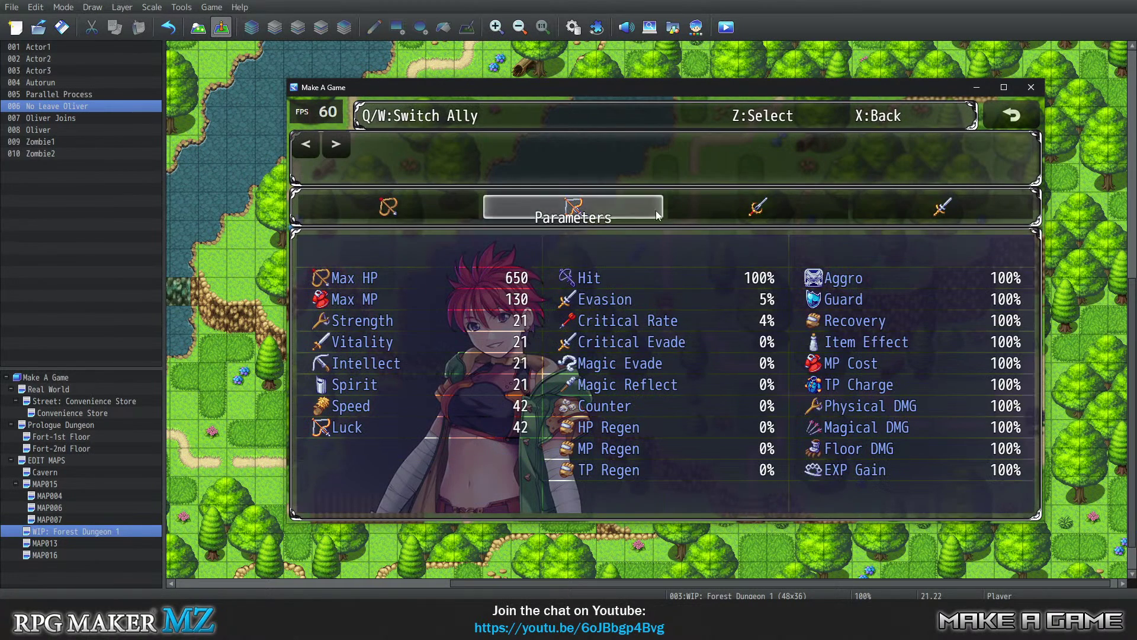
Look through the status categories from General to Finish and leave the Status screen through Finish.
{"action": "mouse_move", "coordinate": [585, 217]}
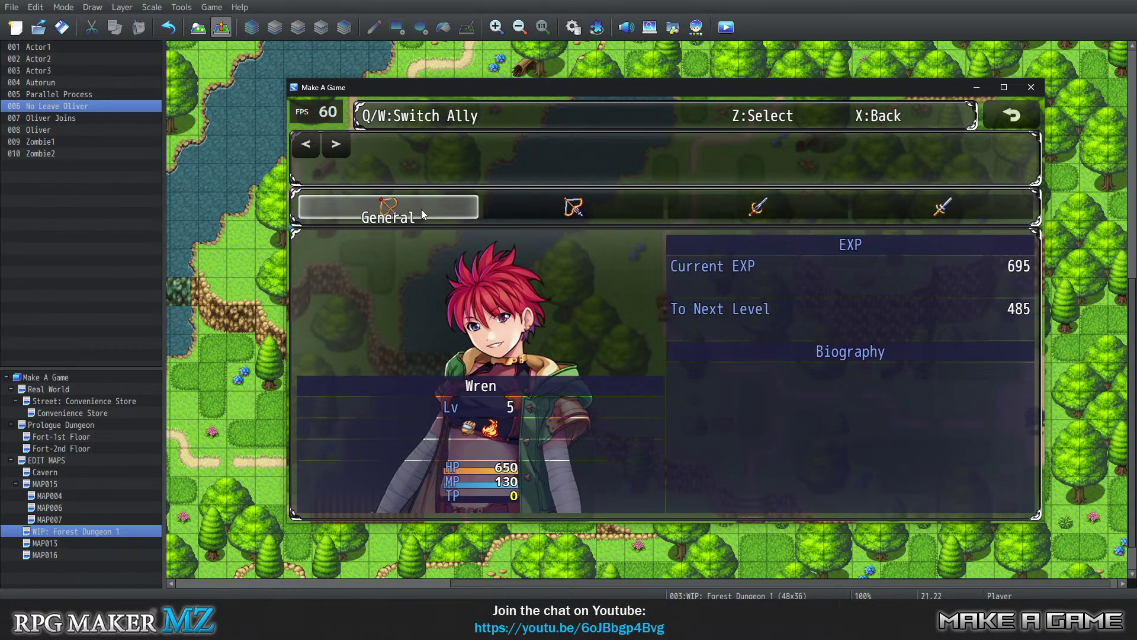
{"action": "mouse_move", "coordinate": [470, 212]}
{"action": "mouse_move", "coordinate": [739, 212]}
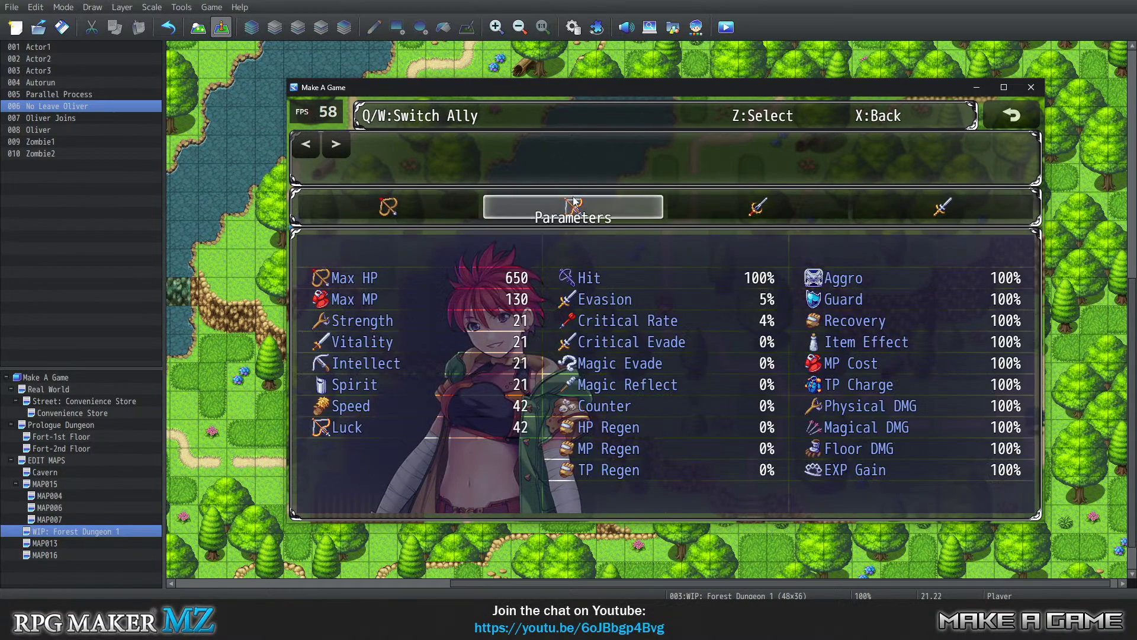
{"action": "mouse_move", "coordinate": [623, 218]}
{"action": "mouse_move", "coordinate": [1018, 206]}
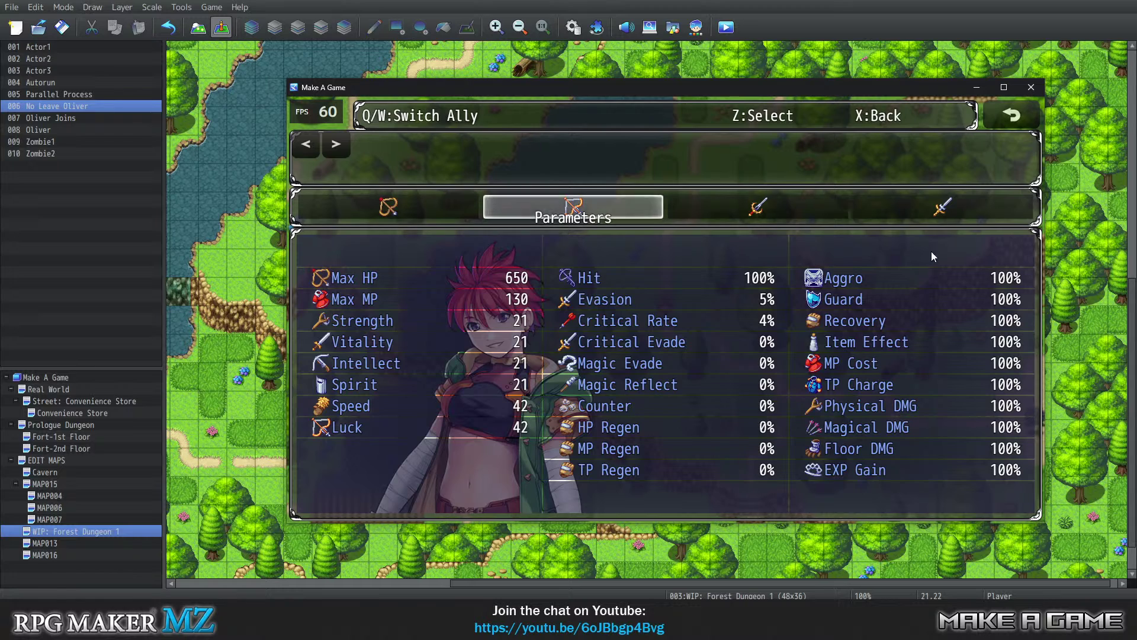
{"action": "left_click", "coordinate": [956, 203]}
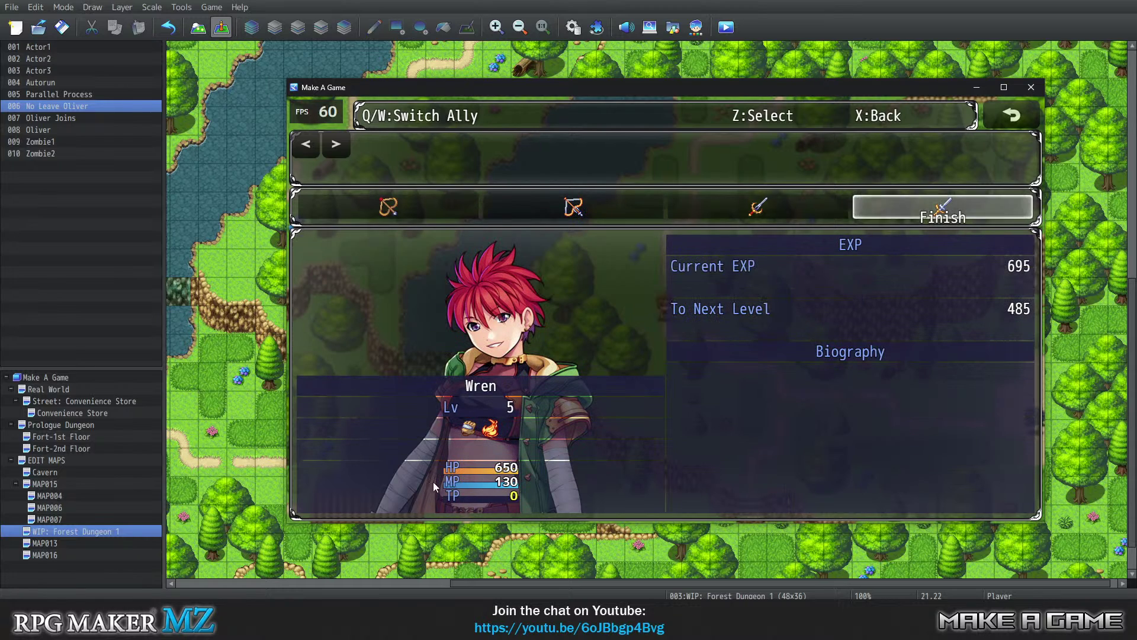
{"action": "left_click", "coordinate": [490, 215]}
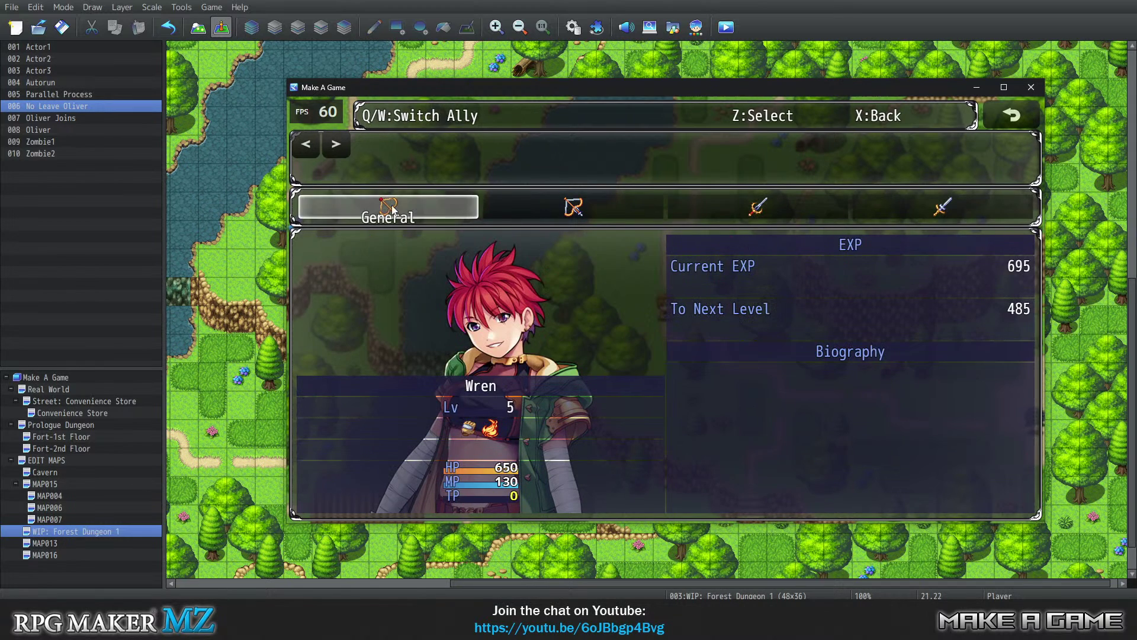
{"action": "left_click", "coordinate": [912, 211]}
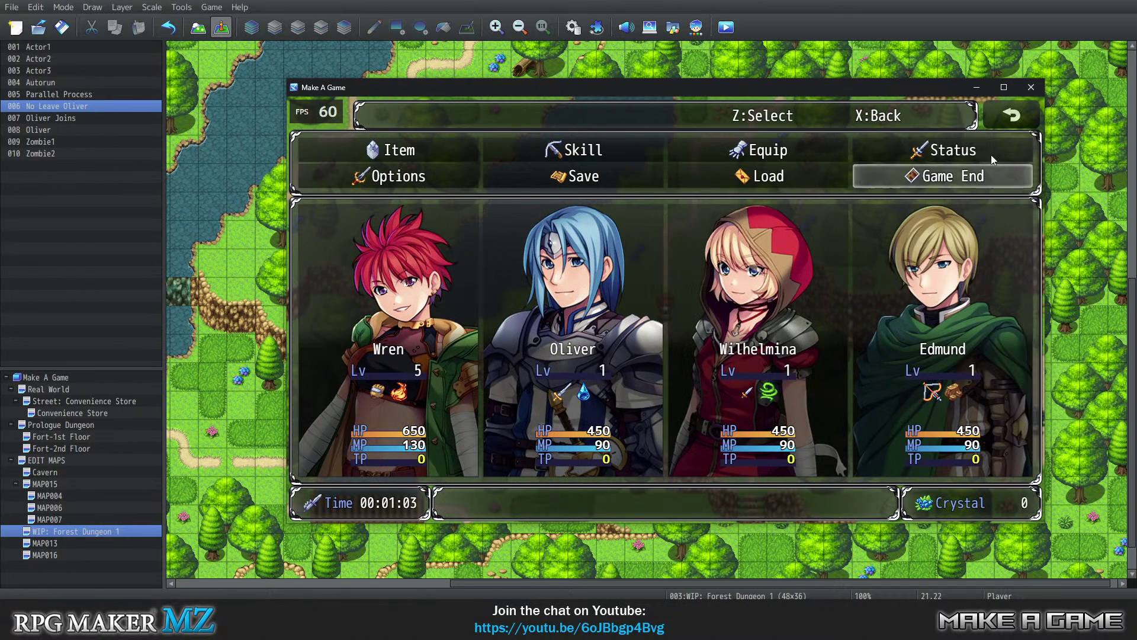
Return to the editor and open the Status Menu Categories list in the VisuMZ_1_ElementStatusCore plugin settings.
{"action": "left_click", "coordinate": [897, 33]}
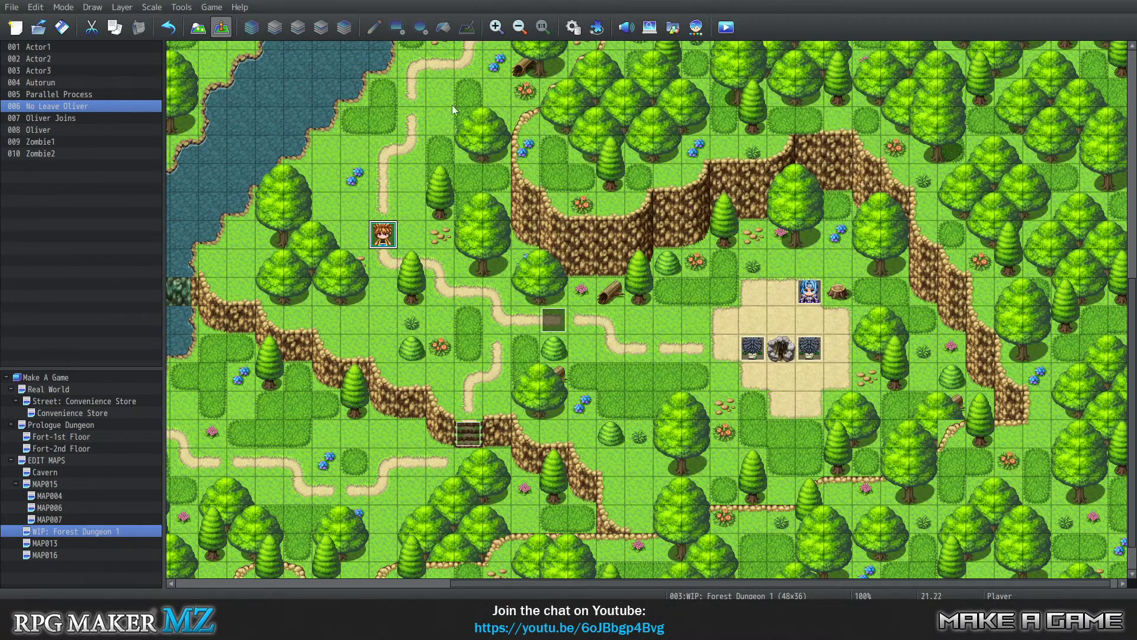
{"action": "left_click", "coordinate": [182, 7]}
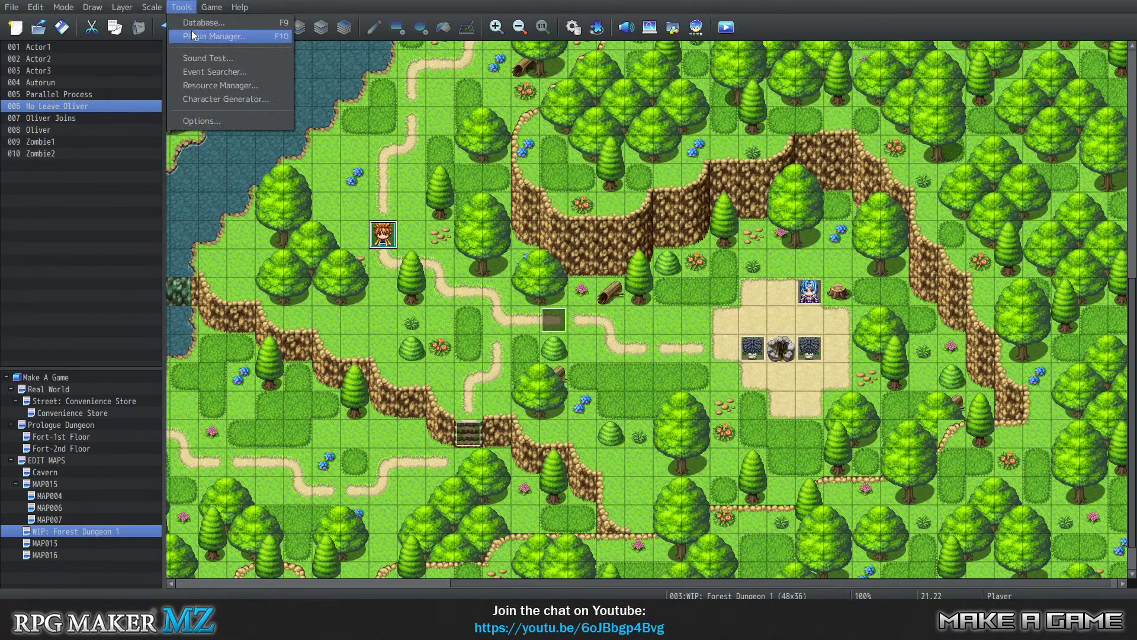
{"action": "left_click", "coordinate": [208, 37]}
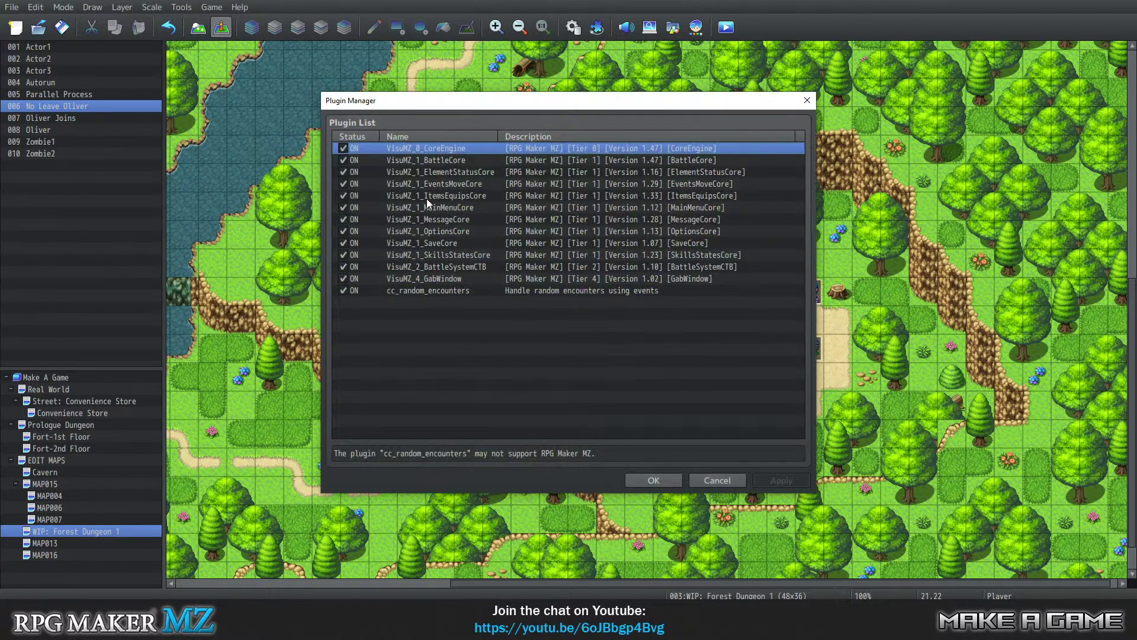
{"action": "double_click", "coordinate": [440, 172]}
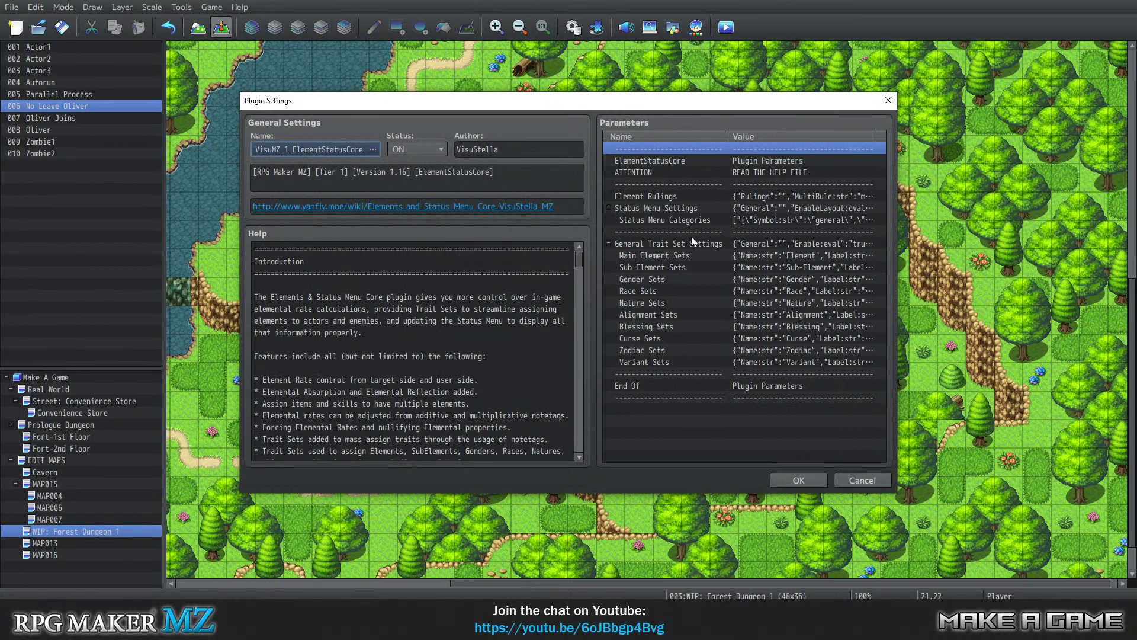
{"action": "double_click", "coordinate": [688, 221]}
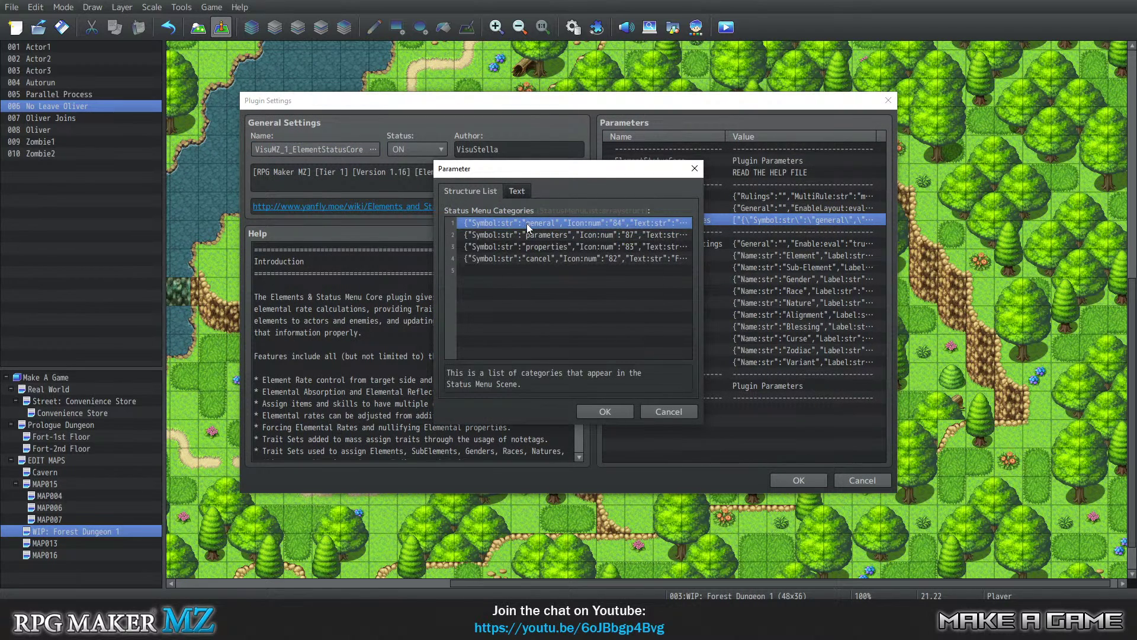
Delete the general and properties entries from the Status Menu Categories, confirm the plugin changes and save the project.
{"action": "key", "text": "Delete"}
{"action": "left_click", "coordinate": [517, 236]}
{"action": "key", "text": "Delete"}
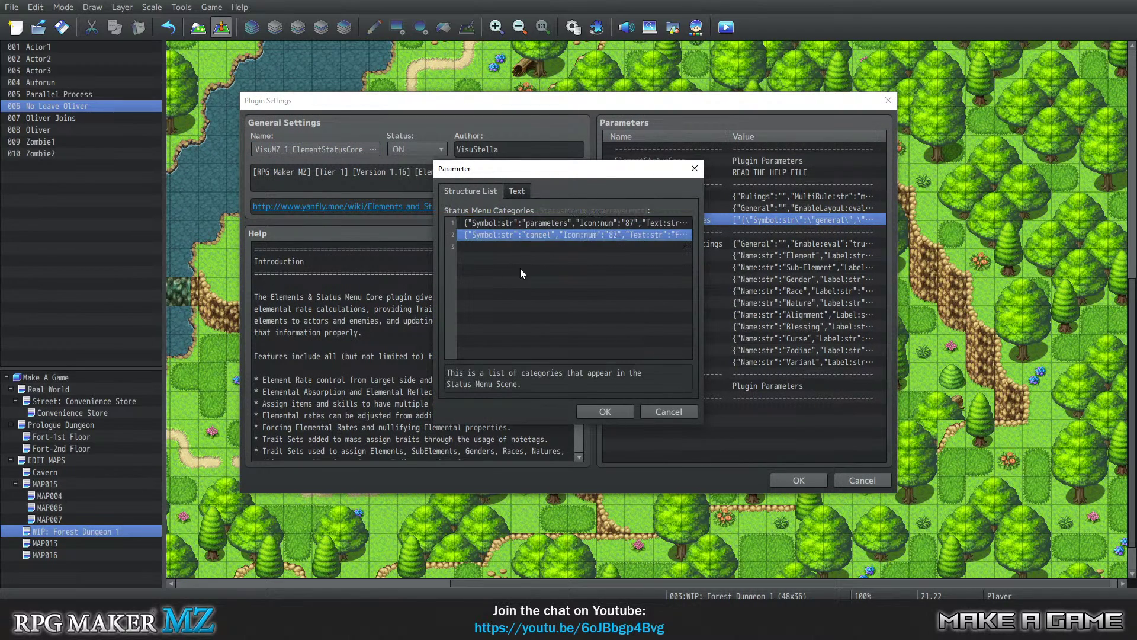
{"action": "left_click", "coordinate": [605, 409]}
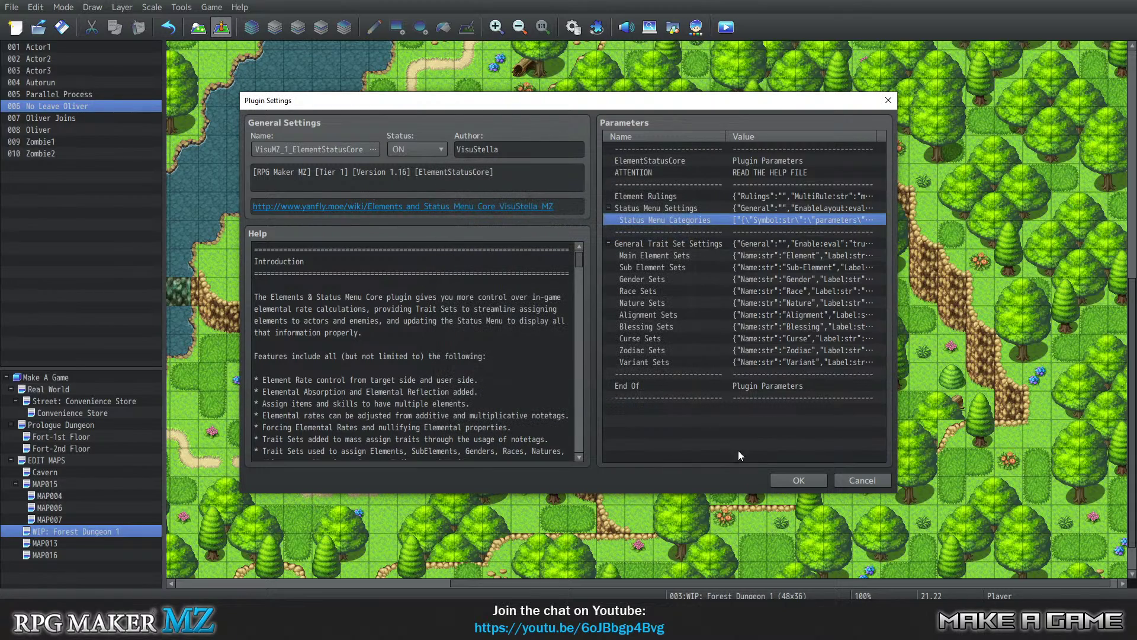
{"action": "left_click", "coordinate": [791, 480]}
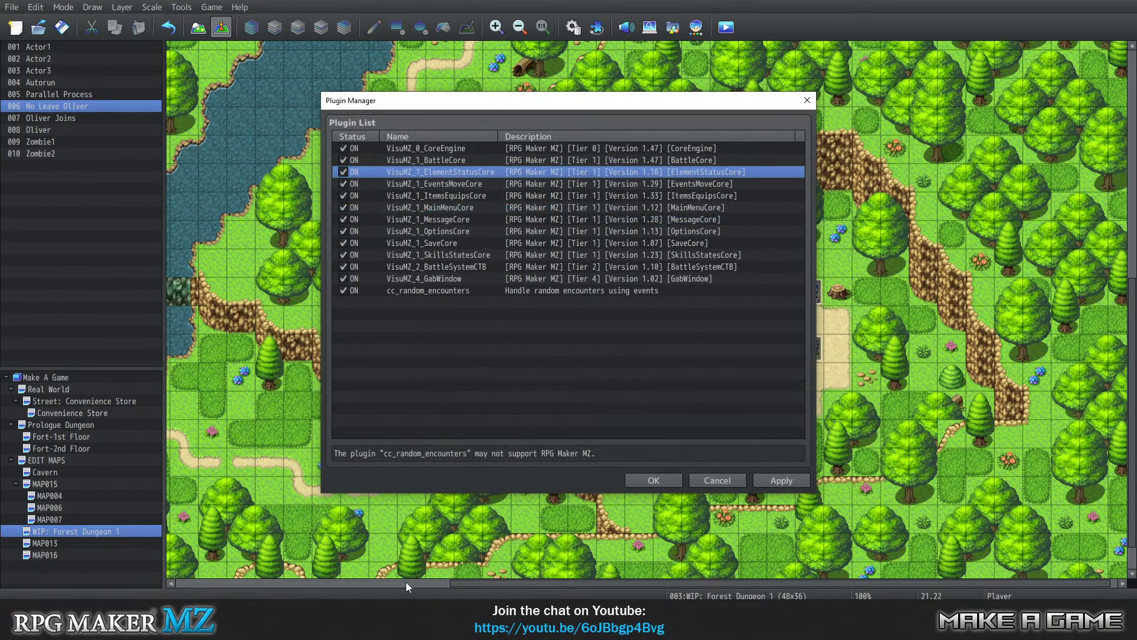
{"action": "left_click", "coordinate": [652, 481]}
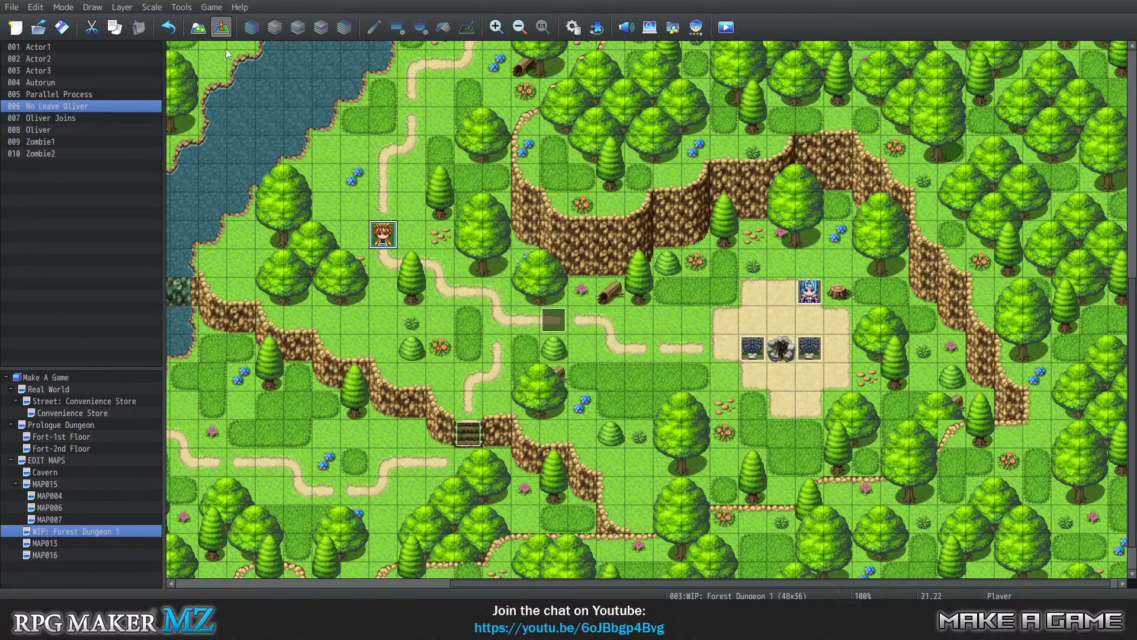
{"action": "left_click", "coordinate": [13, 7]}
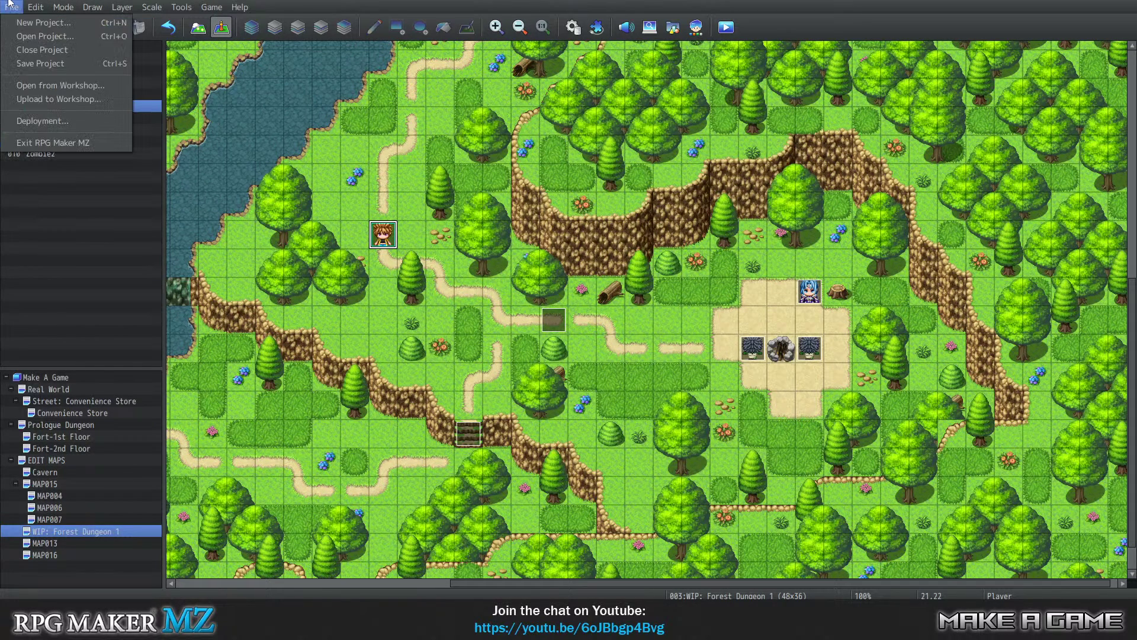
{"action": "left_click", "coordinate": [35, 66]}
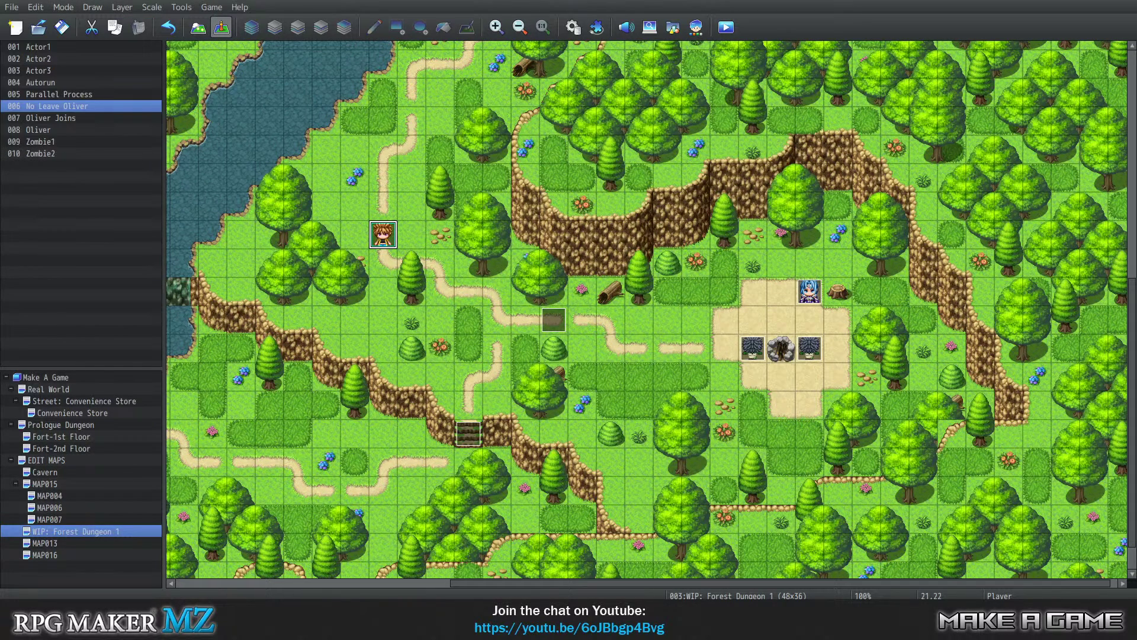
Check the first party member's Status screen in the still-running playtest and close that game window.
{"action": "key", "text": "alt+Tab"}
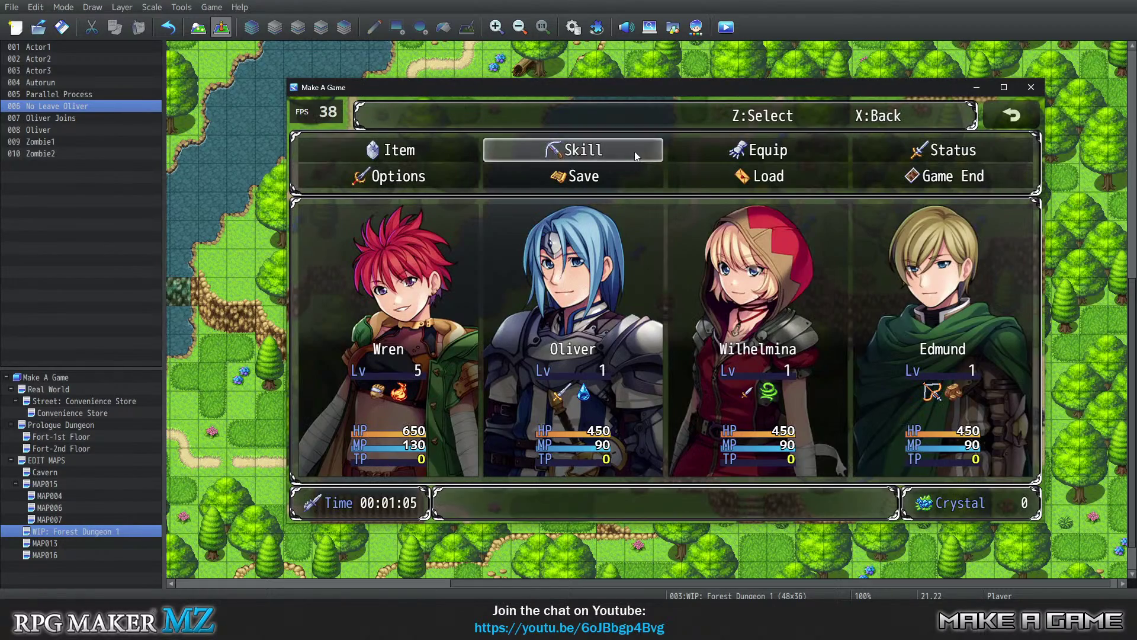
{"action": "left_click", "coordinate": [864, 144]}
{"action": "key", "text": "Return"}
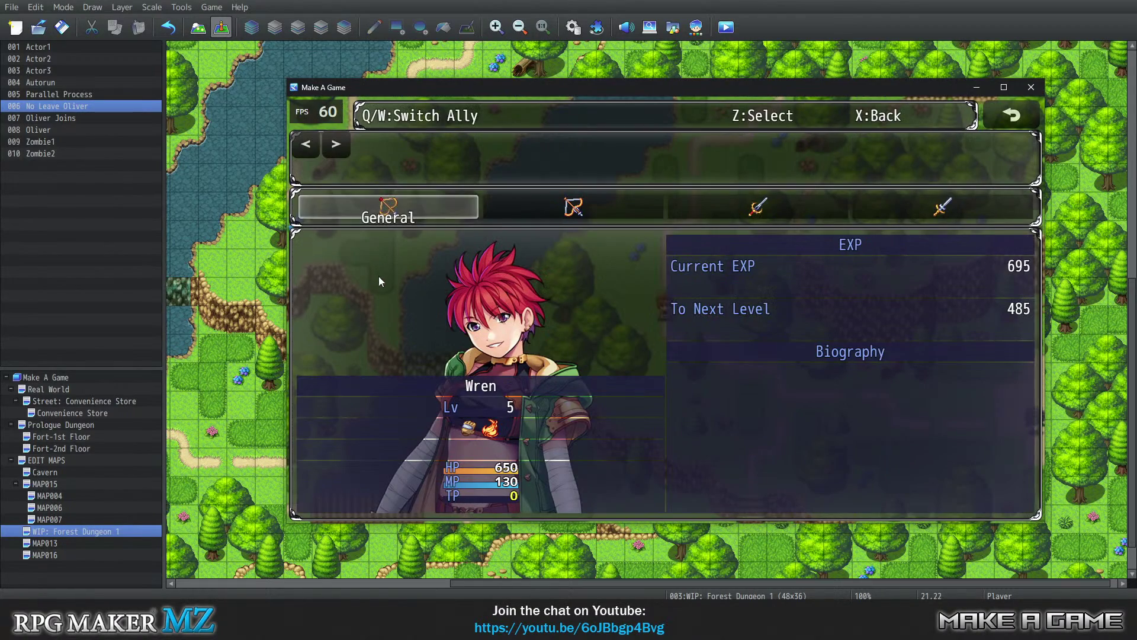
{"action": "left_click", "coordinate": [1031, 87]}
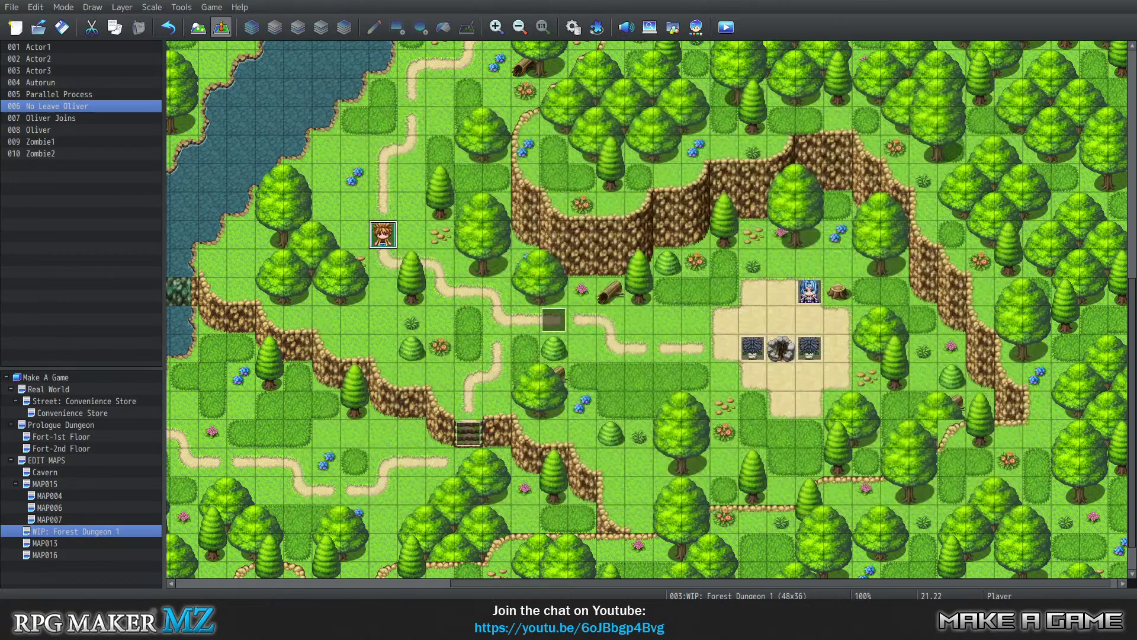
Launch a fresh playtest, start a new game and check the first party member's status categories.
{"action": "left_click", "coordinate": [224, 8]}
{"action": "left_click", "coordinate": [223, 8]}
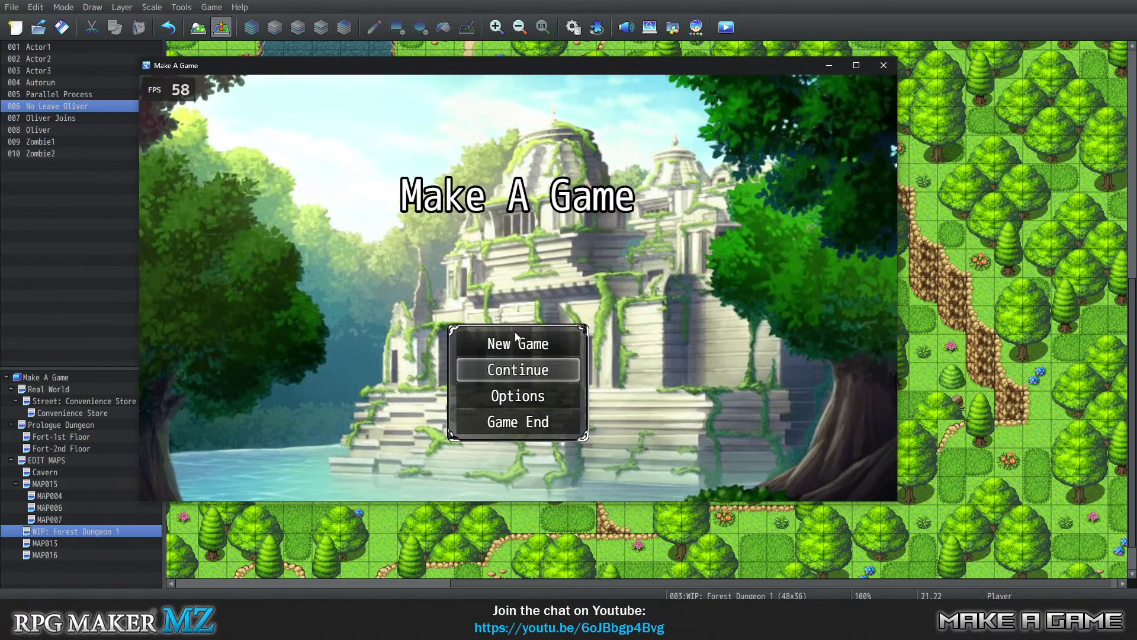
{"action": "key", "text": "Return"}
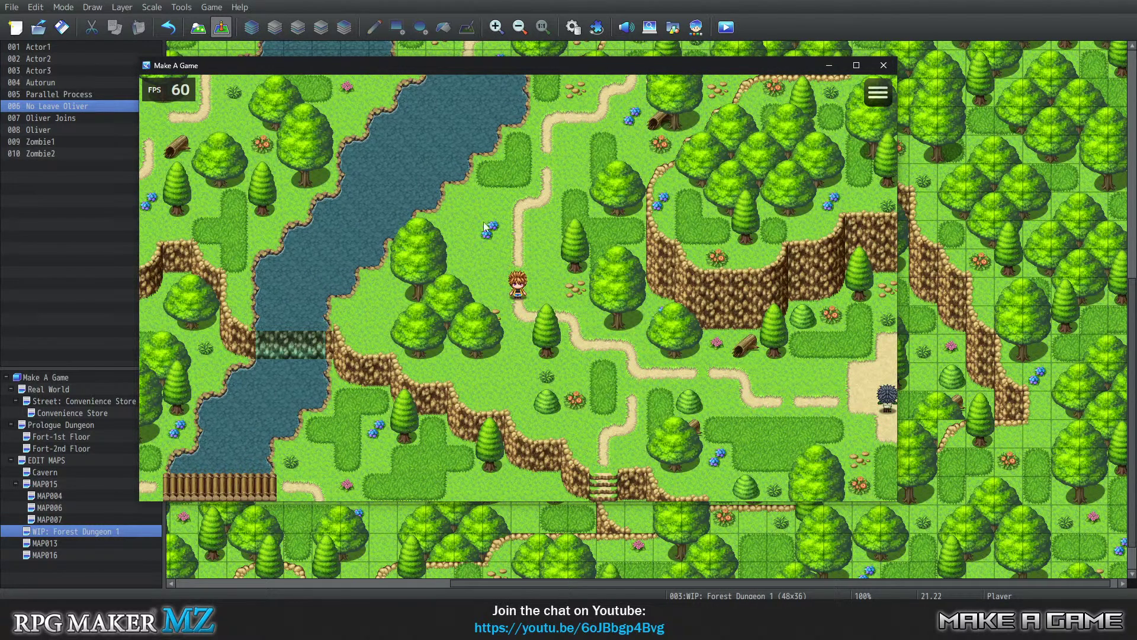
{"action": "left_click", "coordinate": [876, 98]}
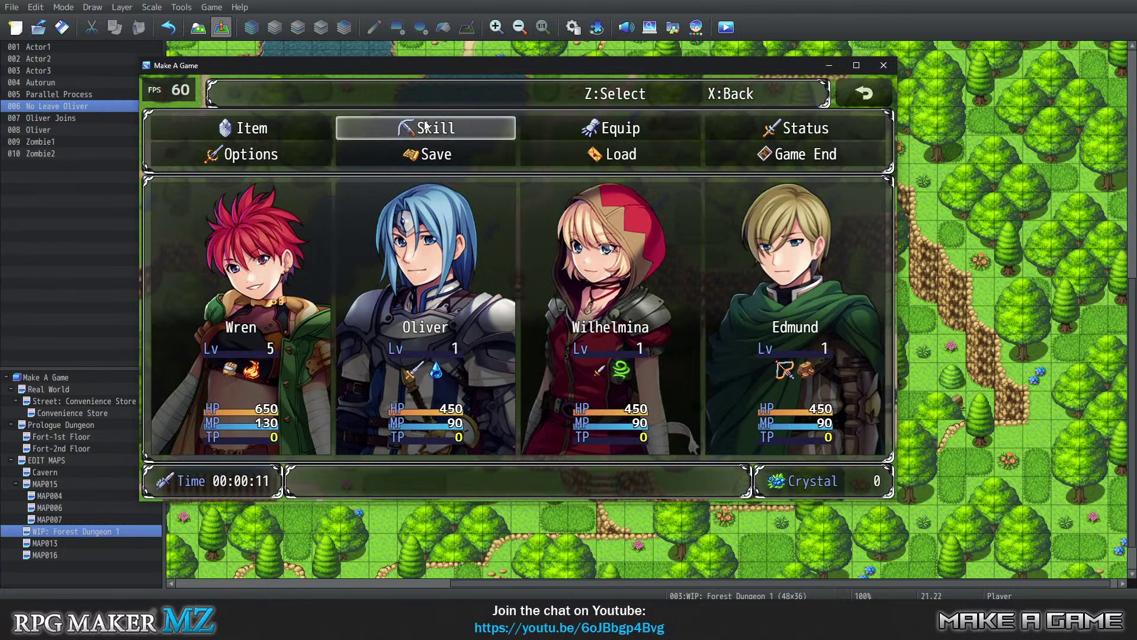
{"action": "left_click", "coordinate": [794, 128]}
{"action": "left_click", "coordinate": [314, 352]}
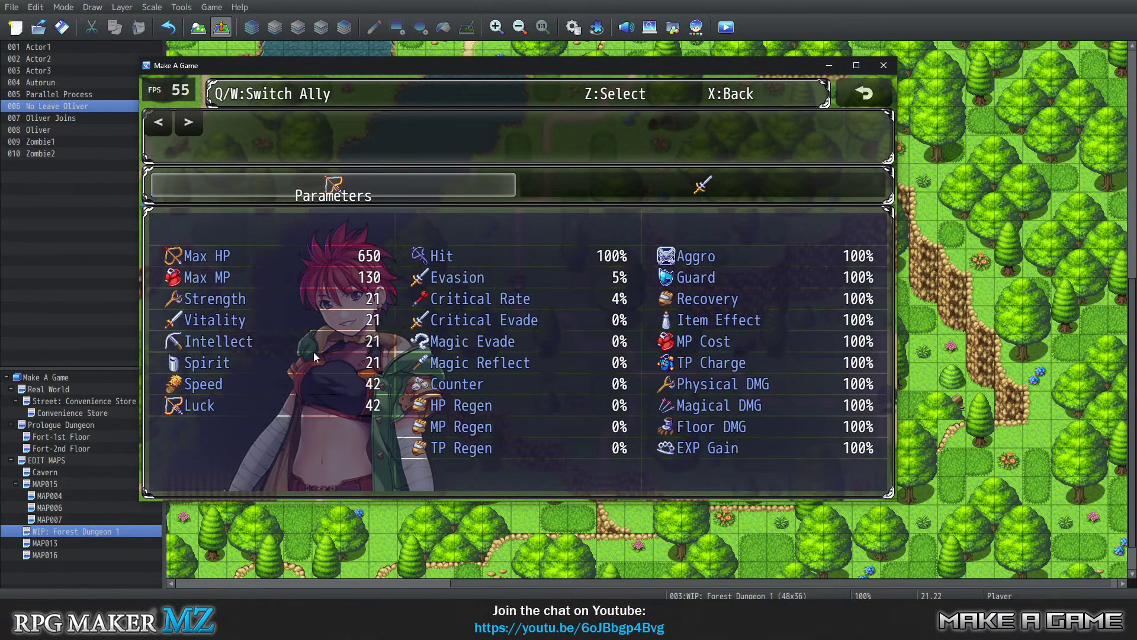
Test leaving the Status screen through Finish, reopen it for the same character and go back to the main menu.
{"action": "left_click", "coordinate": [606, 186]}
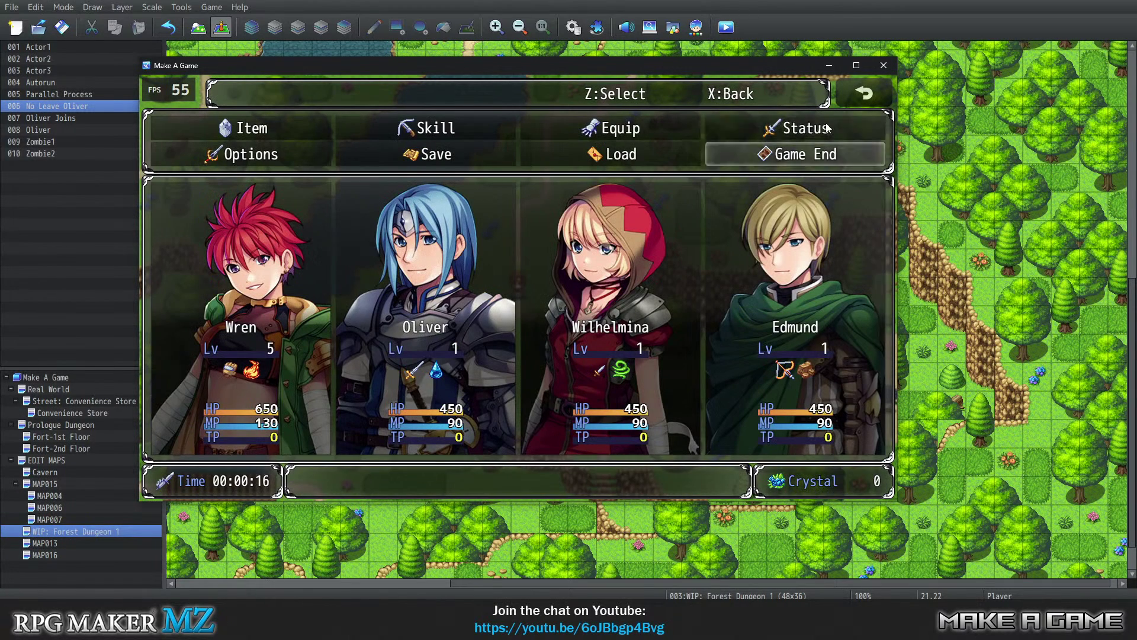
{"action": "left_click", "coordinate": [827, 128]}
{"action": "left_click", "coordinate": [255, 225]}
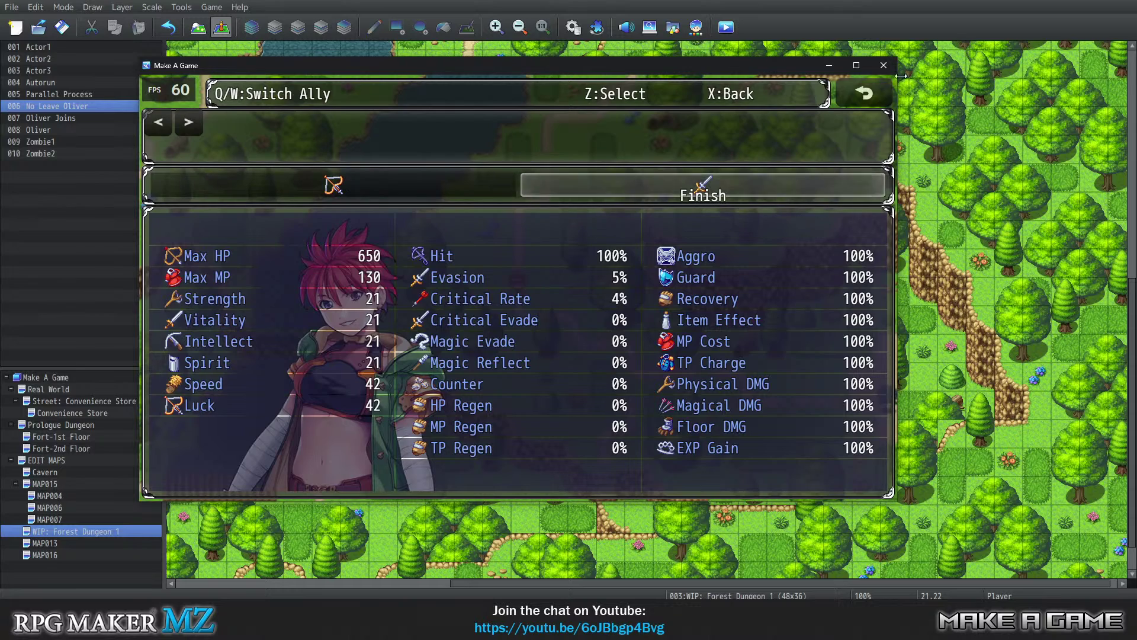
{"action": "left_click", "coordinate": [880, 93]}
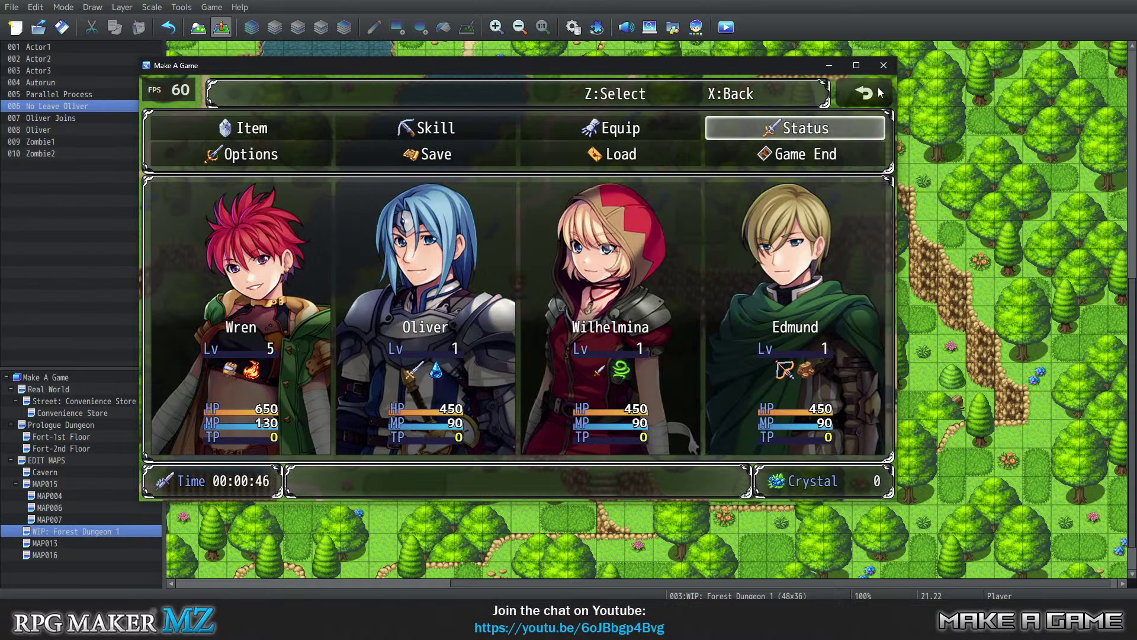
Leave the main menu, close the playtest and open the Status Menu Categories of the VisuMZ_1_ElementStatusCore plugin.
{"action": "left_click", "coordinate": [875, 94]}
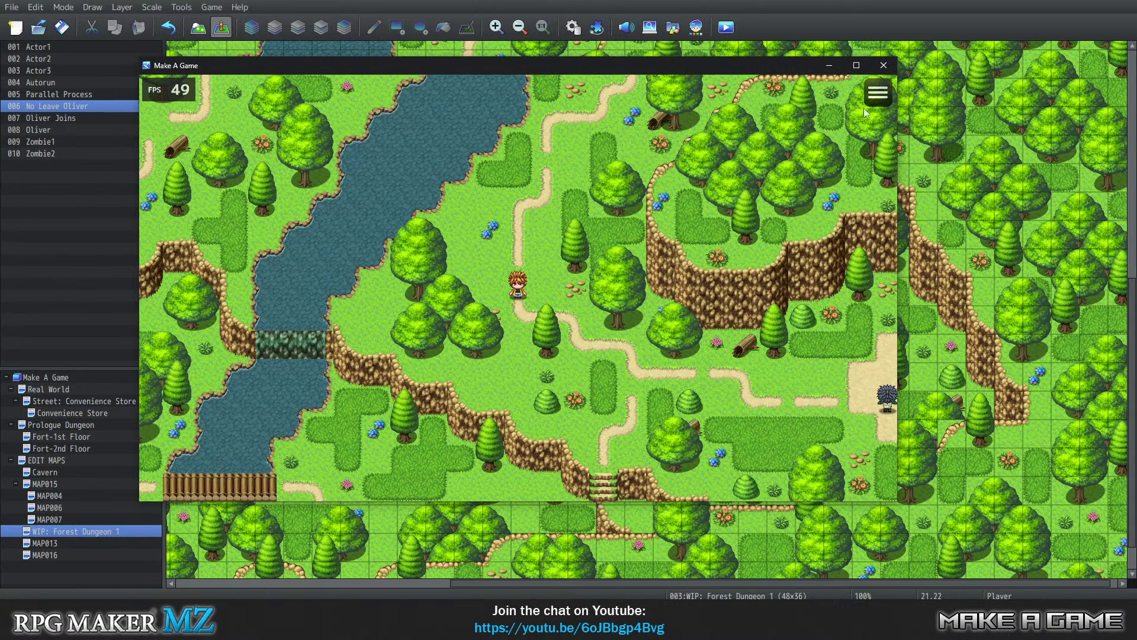
{"action": "left_click", "coordinate": [883, 66]}
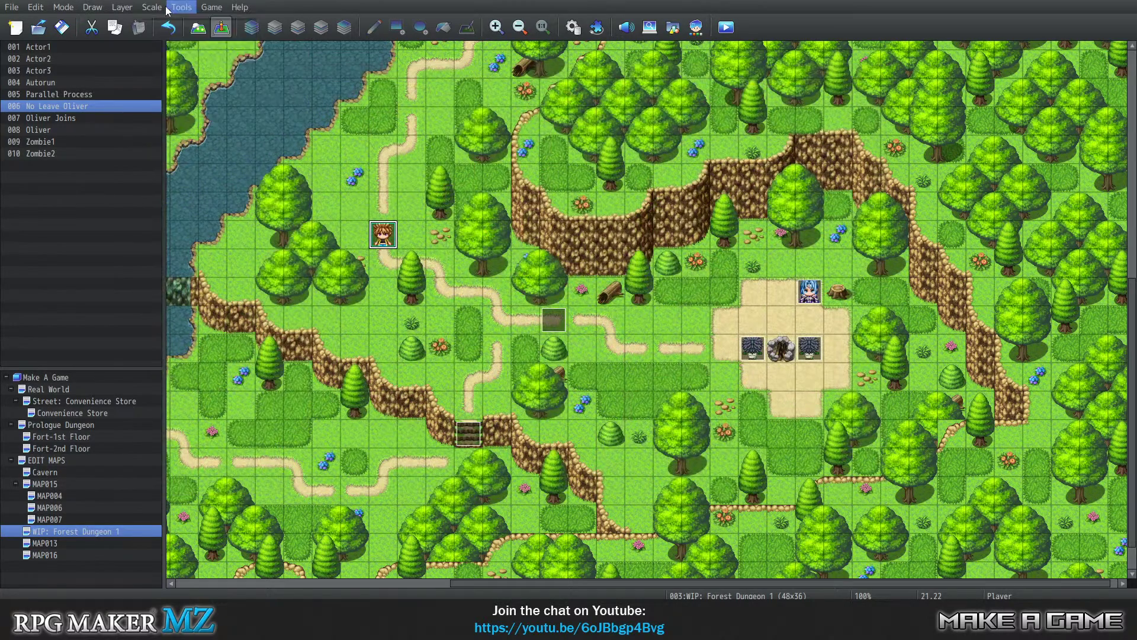
{"action": "left_click", "coordinate": [179, 8]}
{"action": "left_click", "coordinate": [201, 38]}
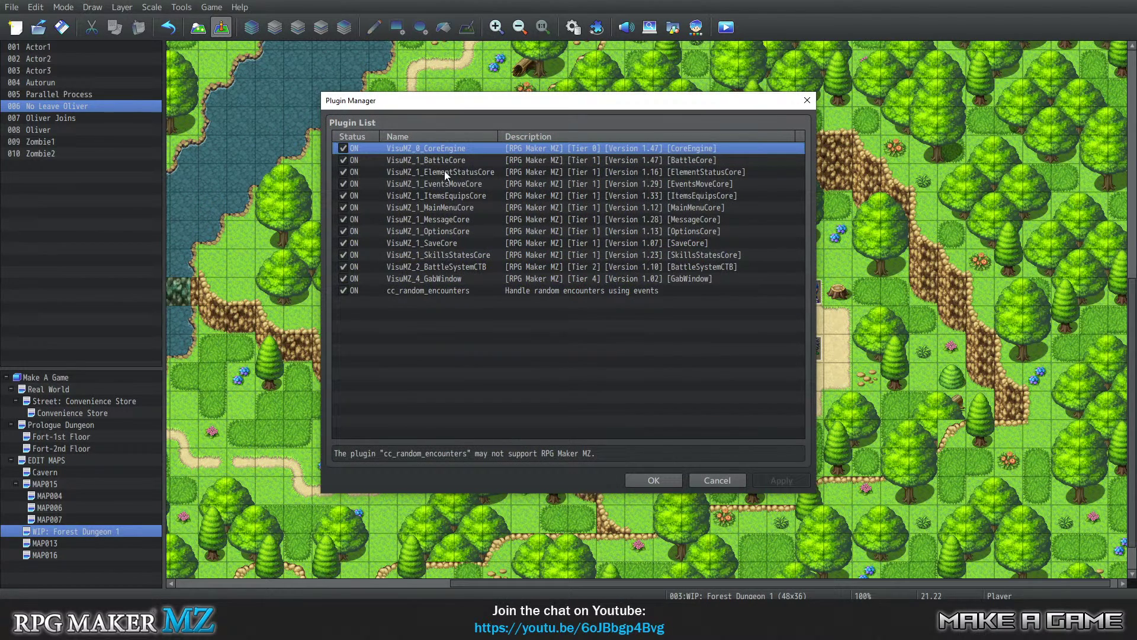
{"action": "double_click", "coordinate": [446, 172]}
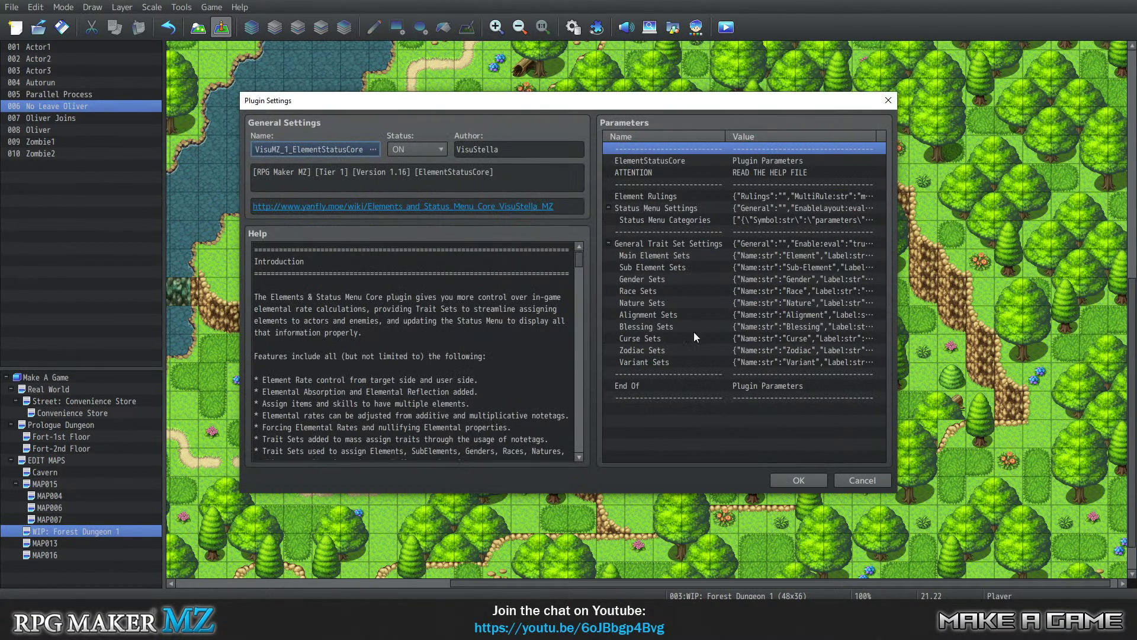
{"action": "double_click", "coordinate": [682, 221]}
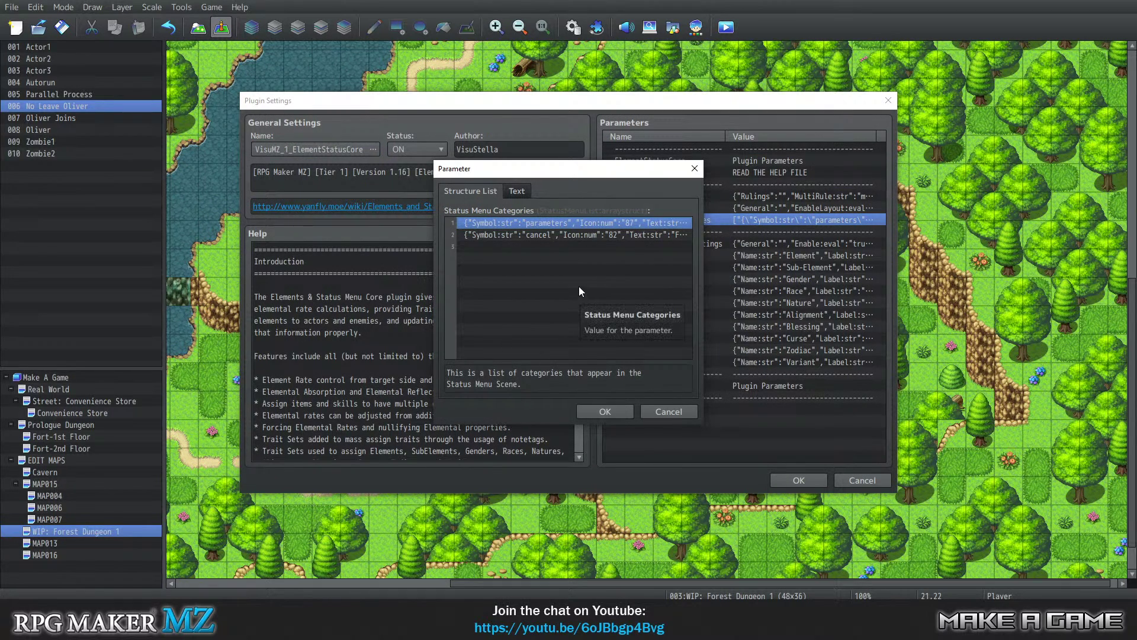
Examine the JS: Draw Data code of the parameters category and leave the category list without changes.
{"action": "double_click", "coordinate": [540, 227]}
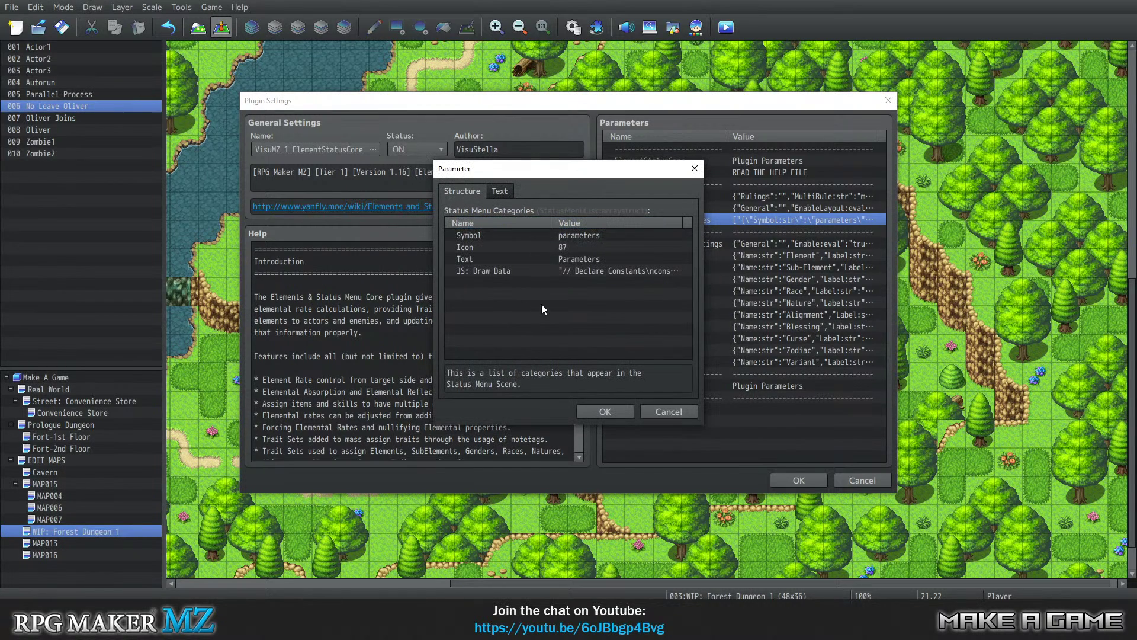
{"action": "left_click", "coordinate": [555, 272]}
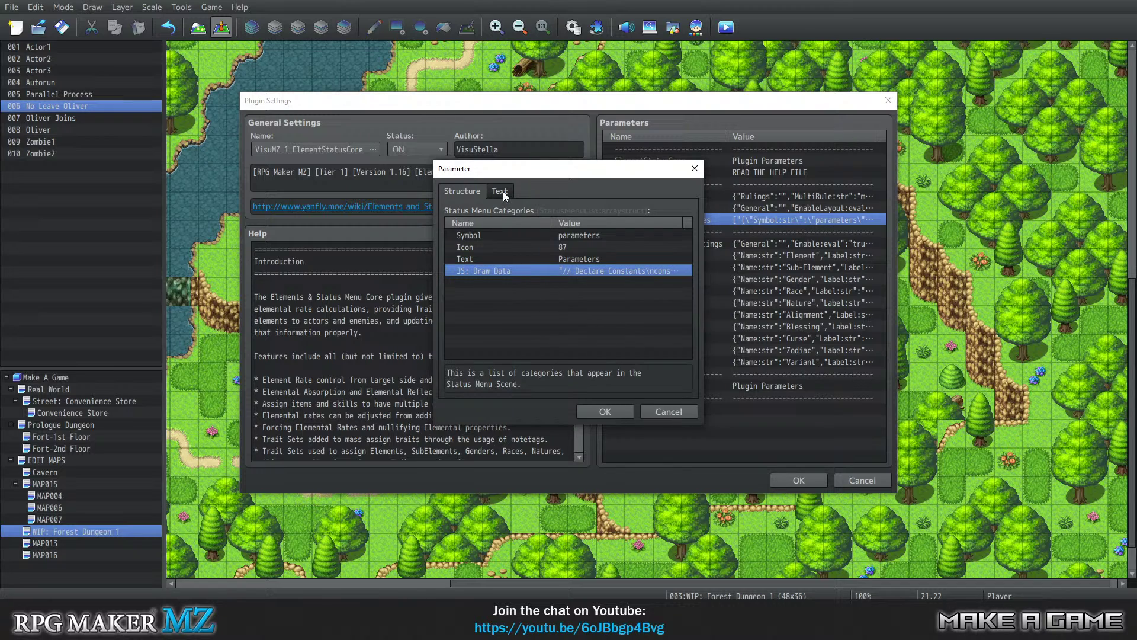
{"action": "double_click", "coordinate": [534, 268]}
{"action": "scroll", "coordinate": [598, 288], "scroll_direction": "down", "scroll_amount": 4}
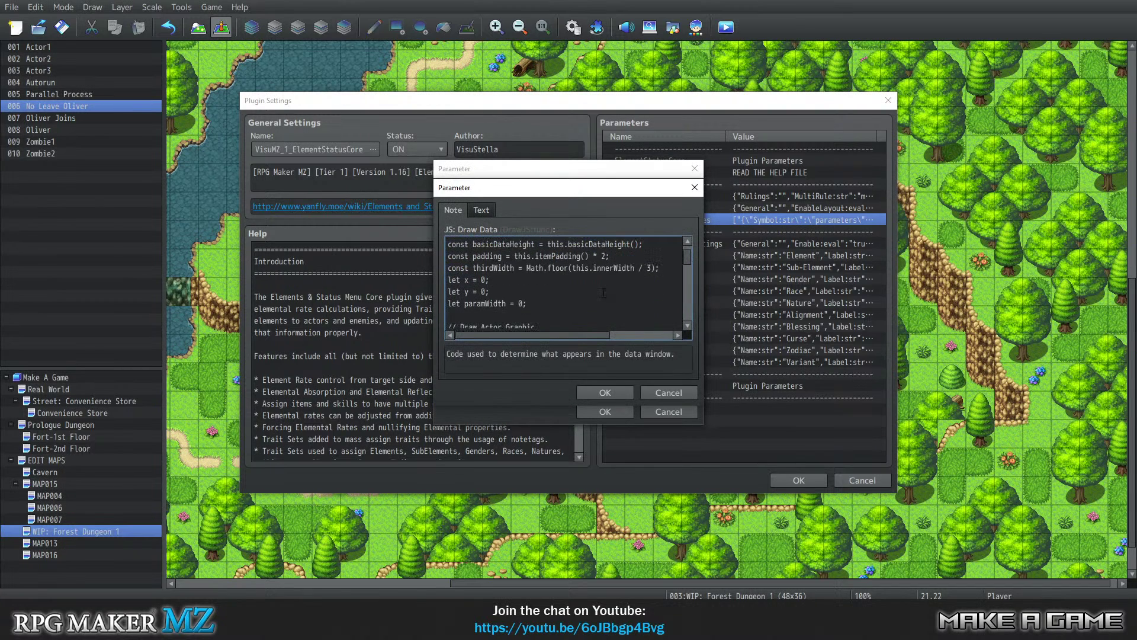
{"action": "scroll", "coordinate": [599, 288], "scroll_direction": "down", "scroll_amount": 5}
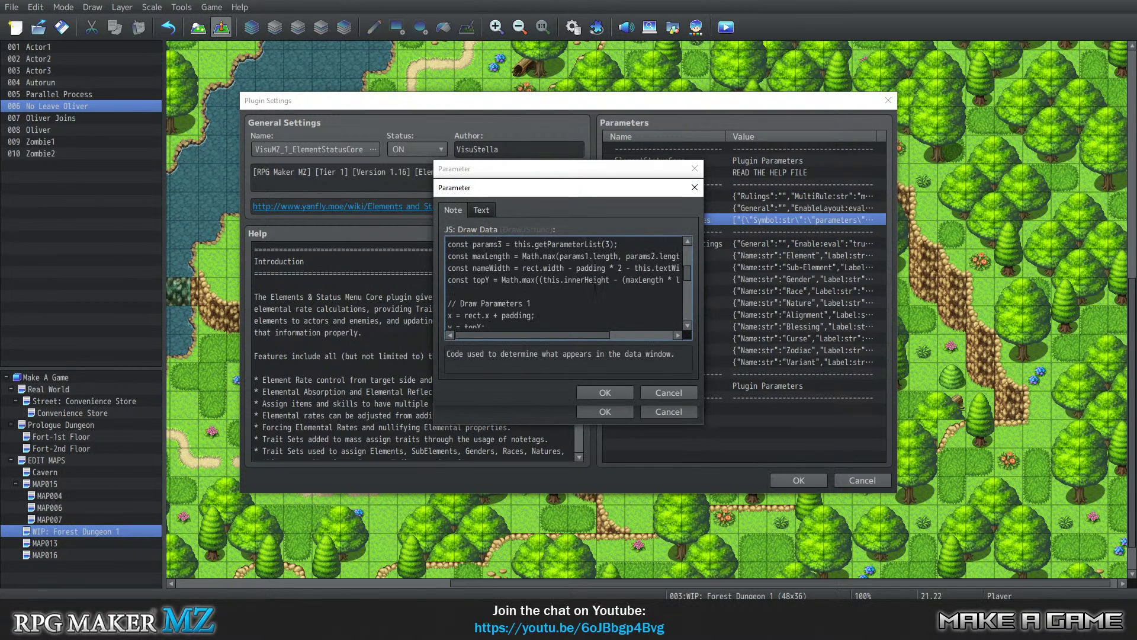
{"action": "left_click", "coordinate": [664, 386]}
{"action": "left_click", "coordinate": [670, 411]}
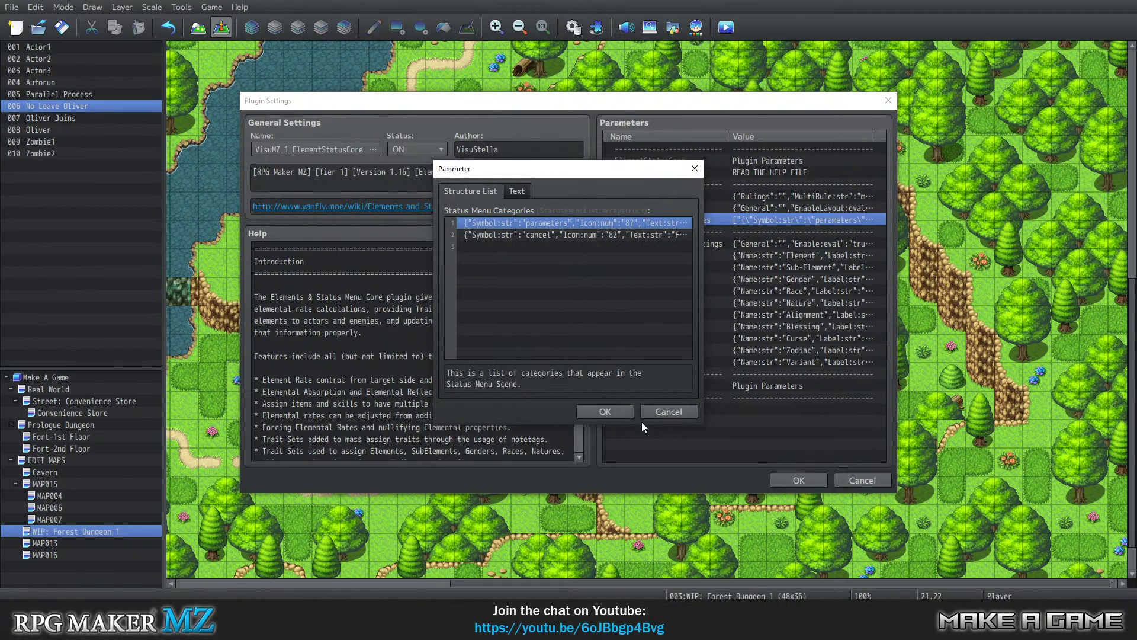
{"action": "left_click", "coordinate": [662, 414]}
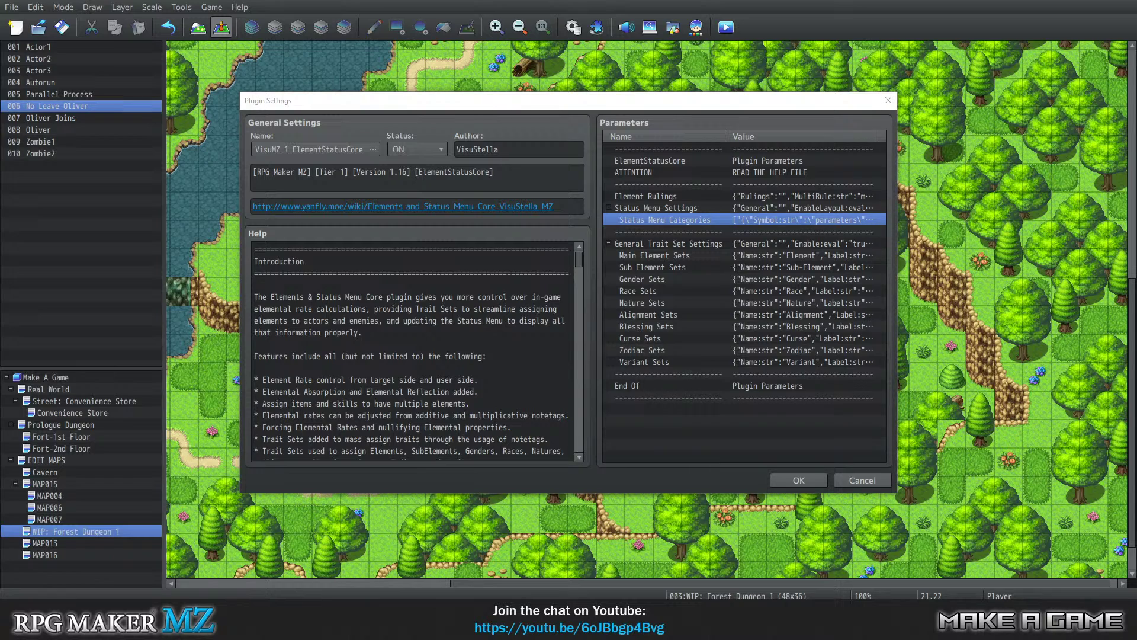
{"action": "key", "text": "super+e"}
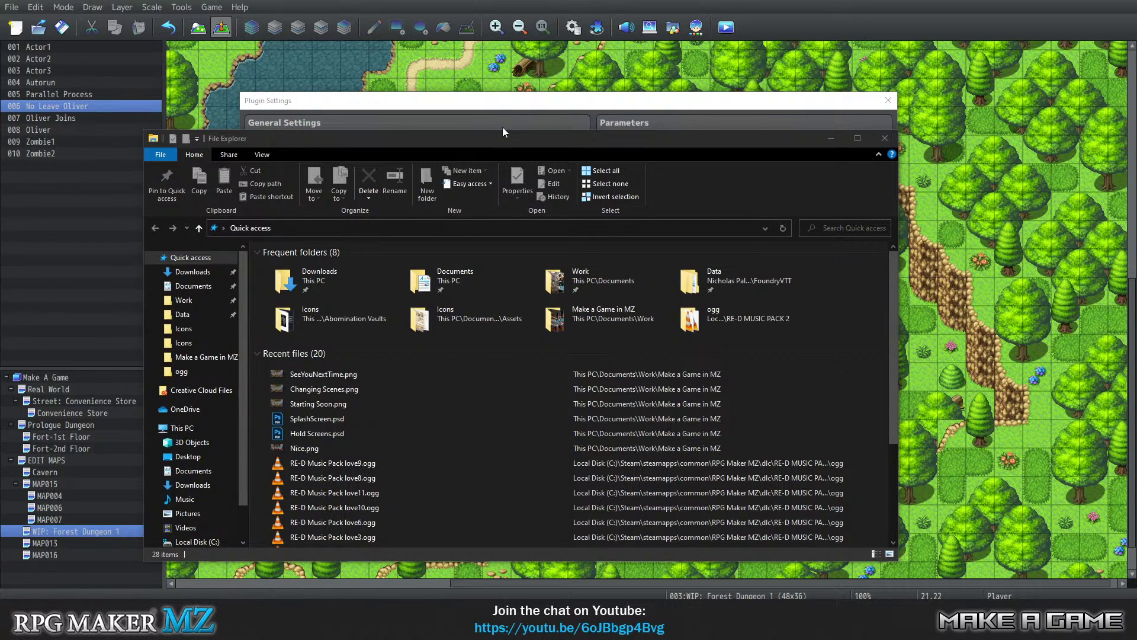
{"action": "left_click", "coordinate": [556, 143]}
{"action": "key", "text": "alt+F4"}
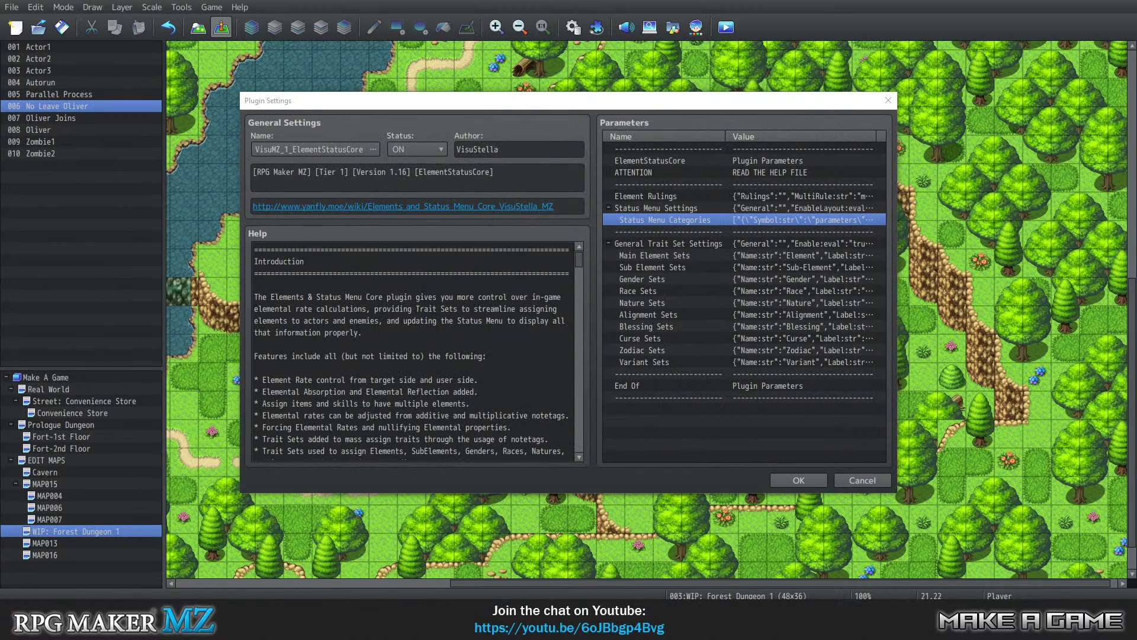
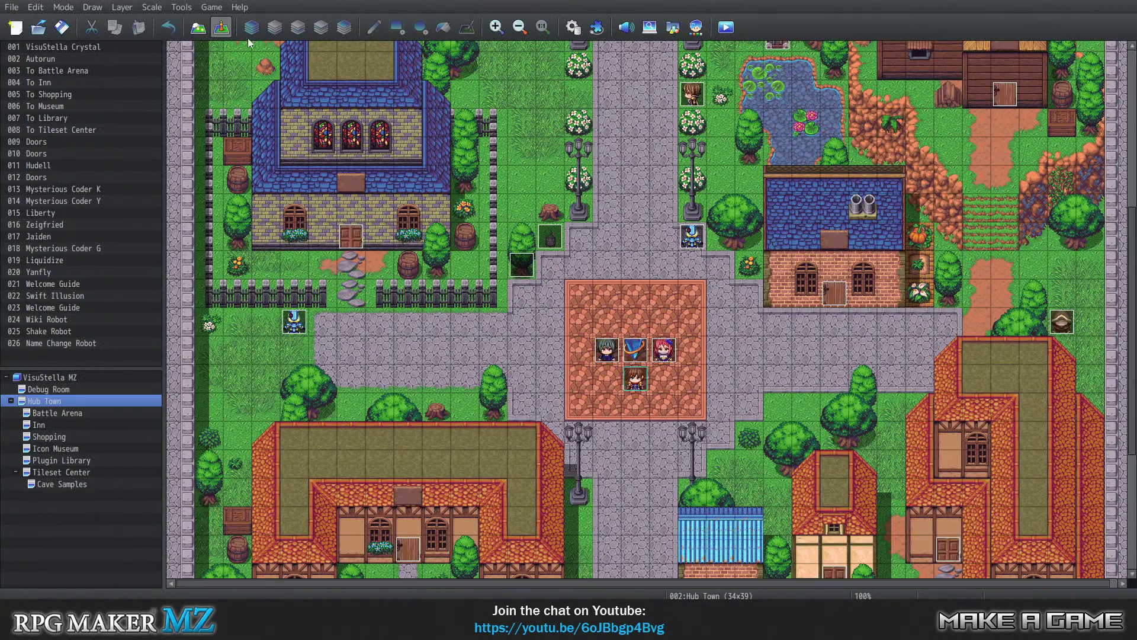
In the VisuStella MZ sample project, copy the full text definition of the general entry from ElementStatusCore's Status Menu Categories.
{"action": "left_click", "coordinate": [181, 8]}
{"action": "left_click", "coordinate": [203, 40]}
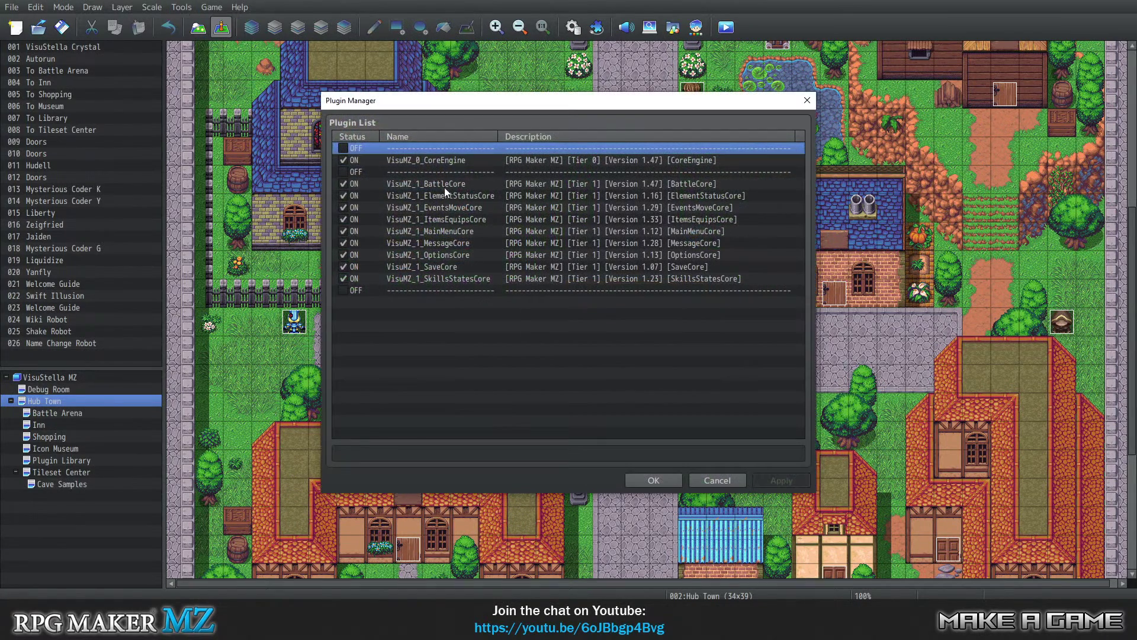
{"action": "double_click", "coordinate": [451, 197]}
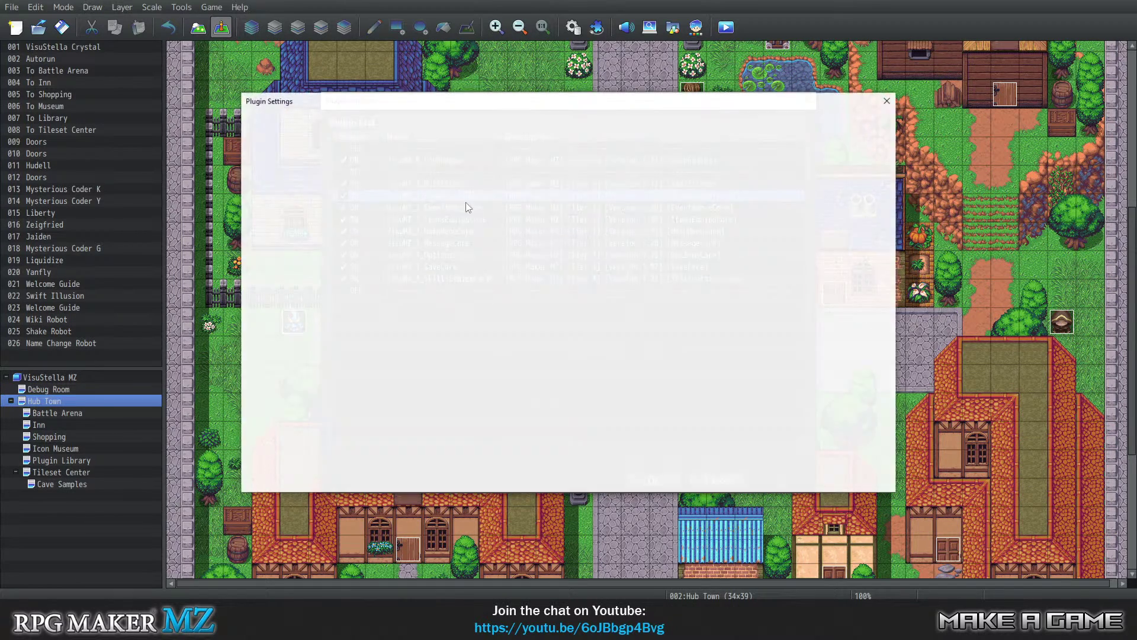
{"action": "double_click", "coordinate": [660, 219]}
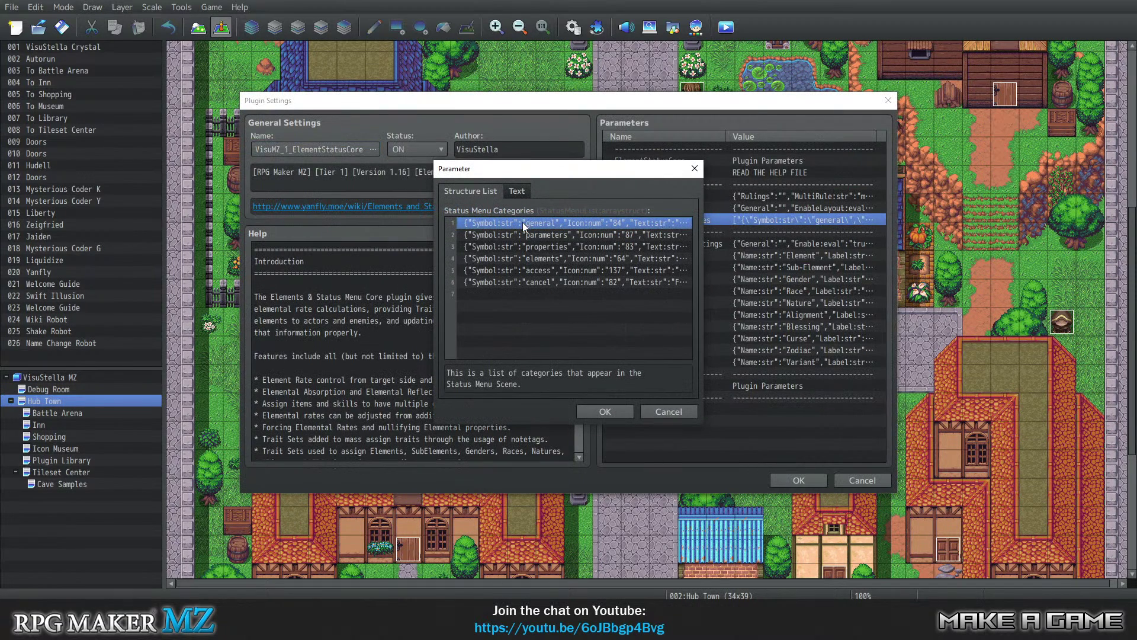
{"action": "double_click", "coordinate": [546, 221]}
{"action": "left_click", "coordinate": [502, 192]}
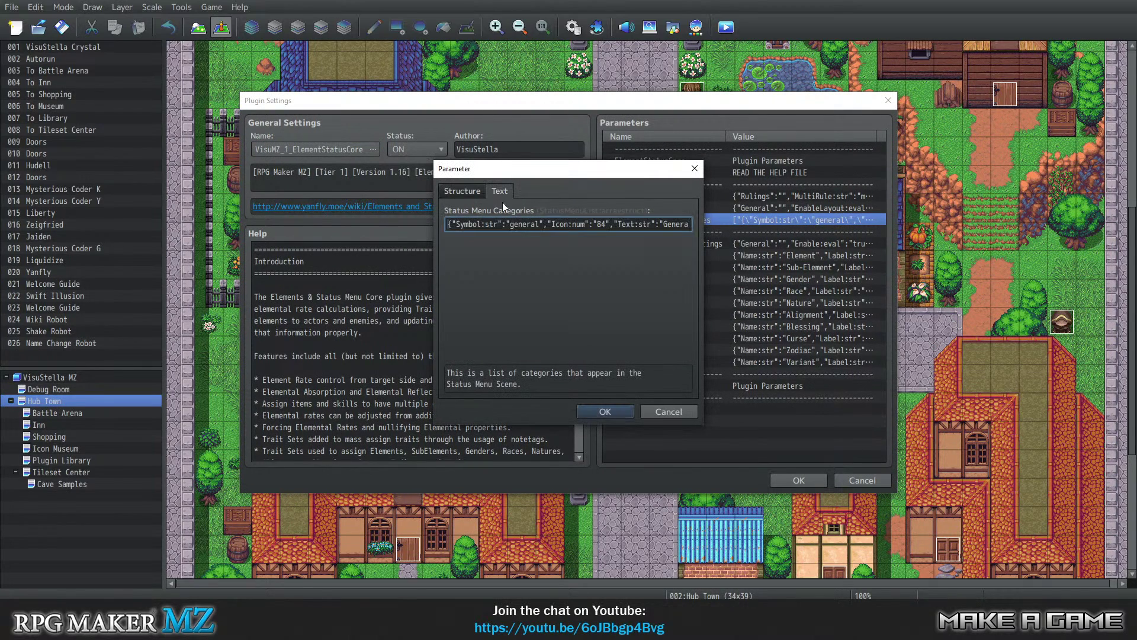
{"action": "key", "text": "ctrl+a"}
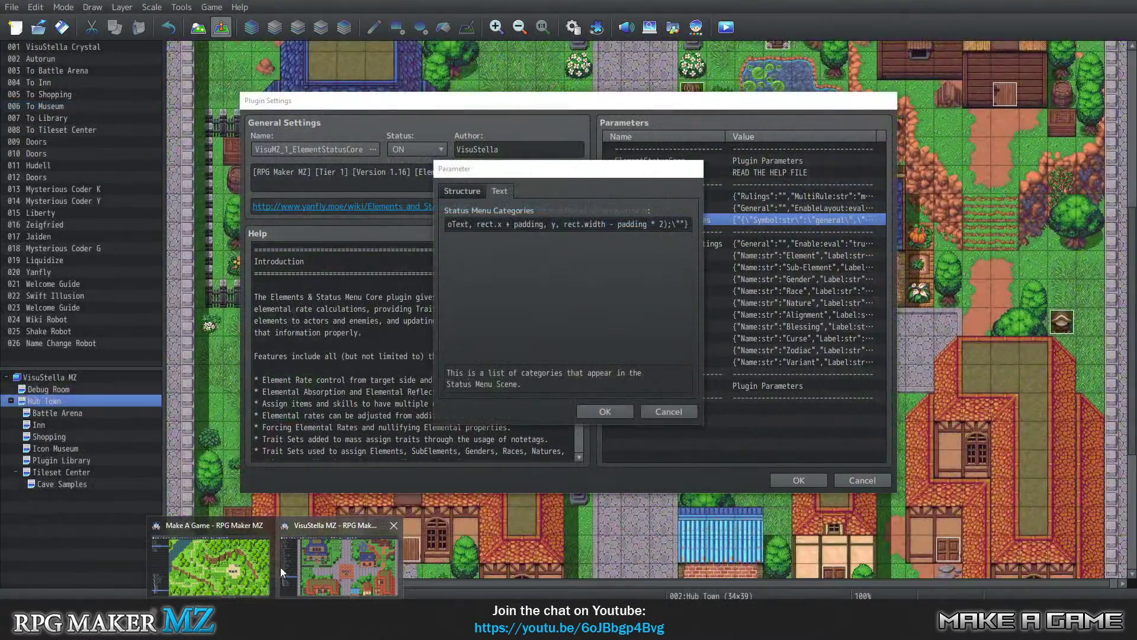
Switch back to the Make A Game project and add a Status Menu Categories entry by pasting the copied general definition as text.
{"action": "left_click", "coordinate": [229, 570]}
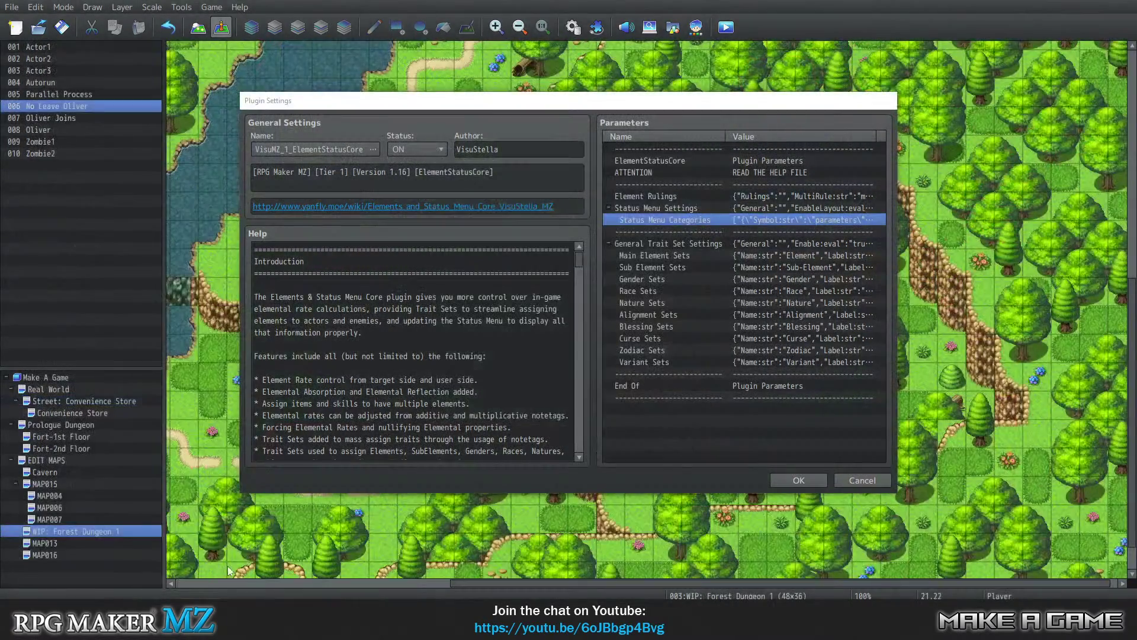
{"action": "double_click", "coordinate": [663, 223]}
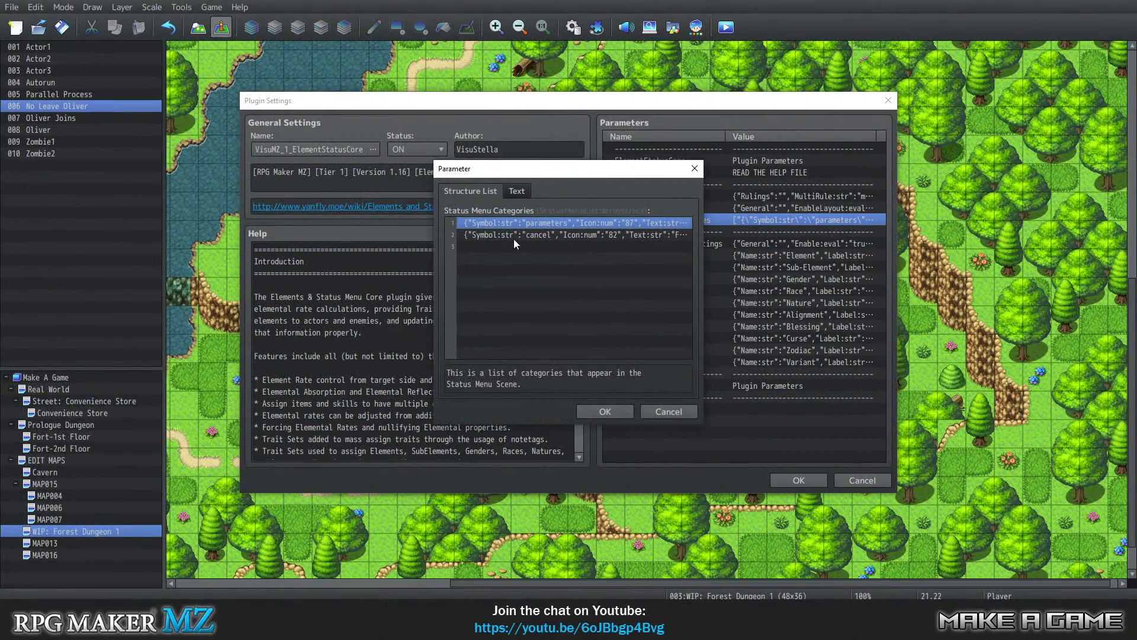
{"action": "right_click", "coordinate": [477, 223]}
{"action": "left_click", "coordinate": [464, 244]}
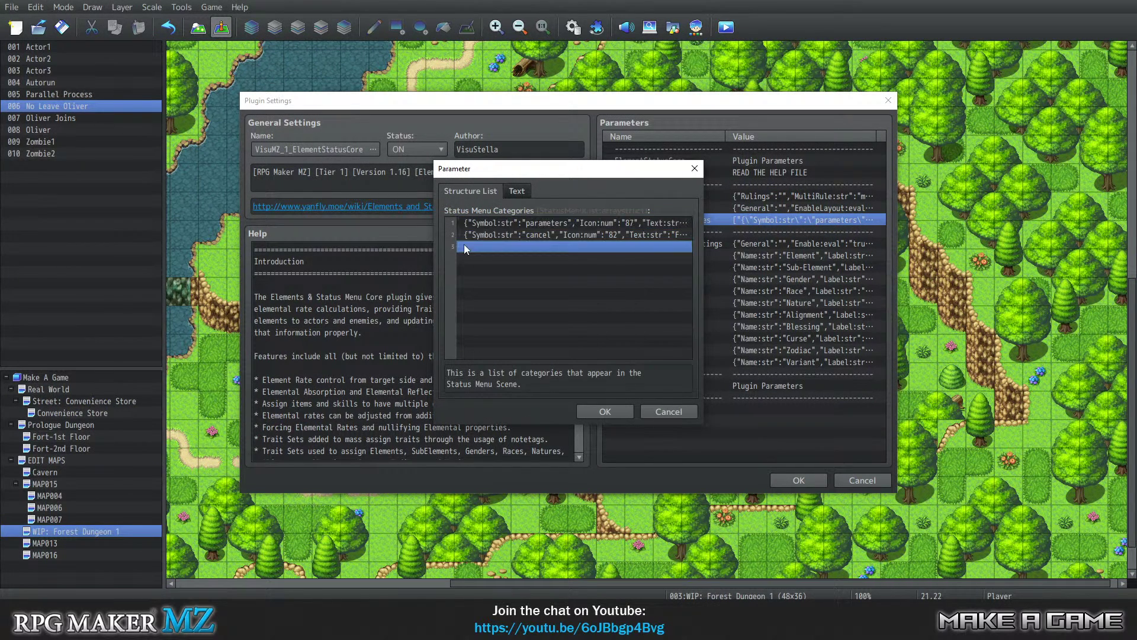
{"action": "double_click", "coordinate": [471, 247]}
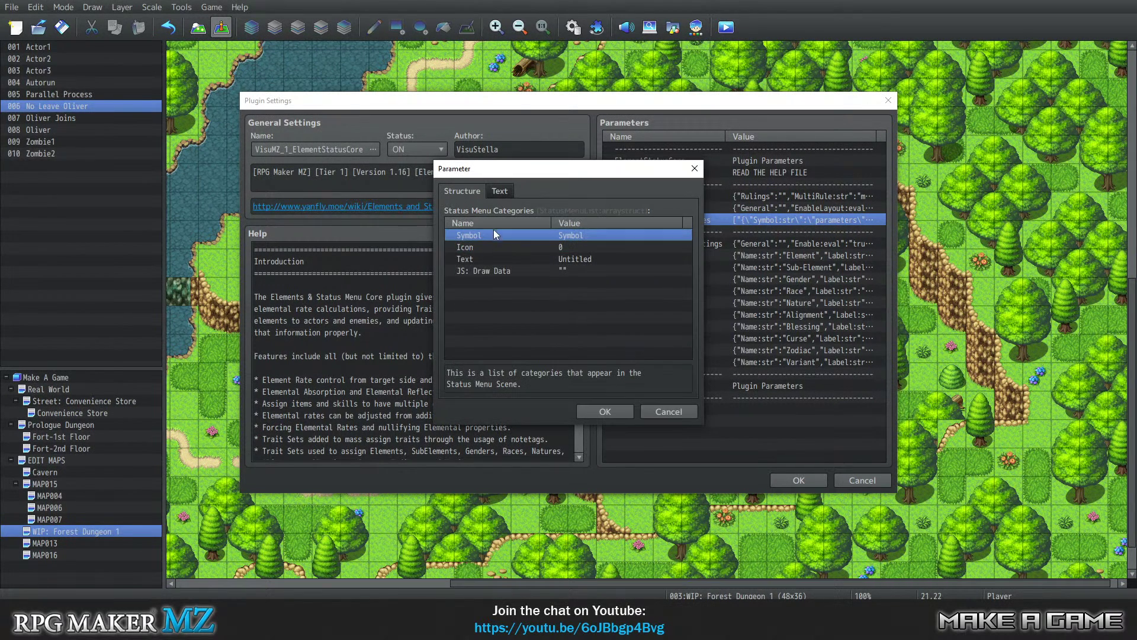
{"action": "left_click", "coordinate": [499, 190]}
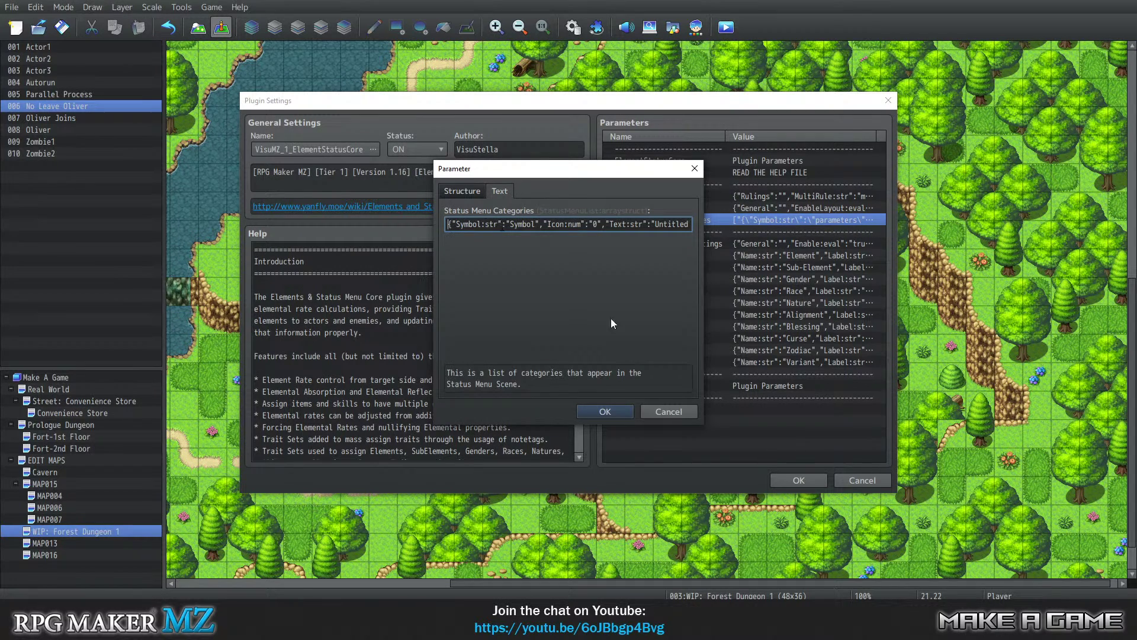
{"action": "key", "text": "ctrl+a"}
{"action": "key", "text": "ctrl+v"}
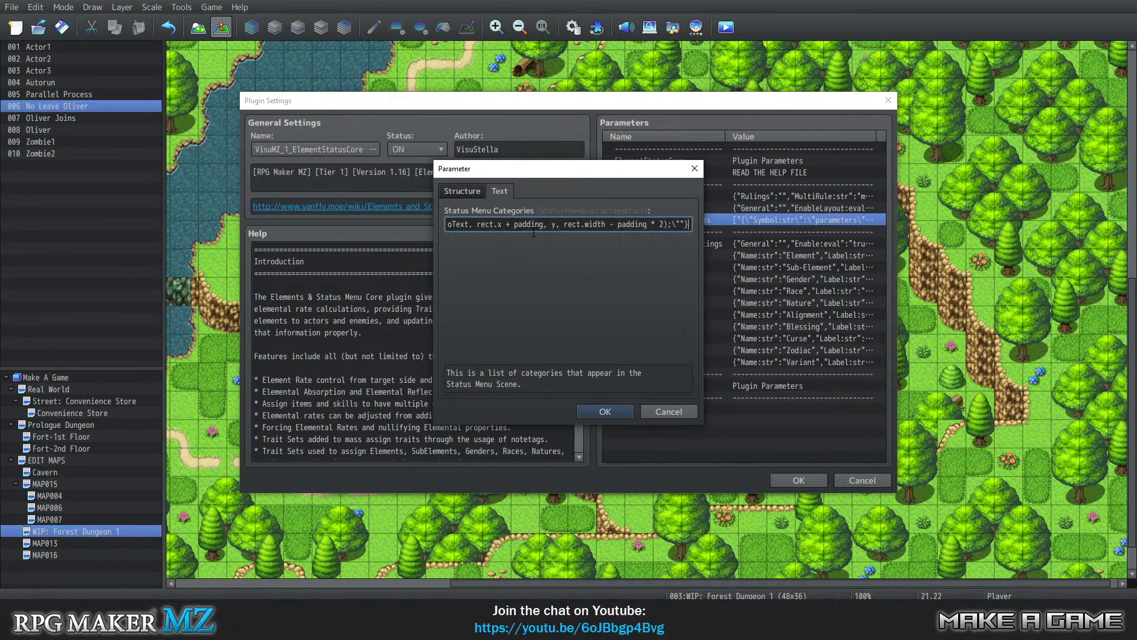
{"action": "left_click", "coordinate": [604, 412]}
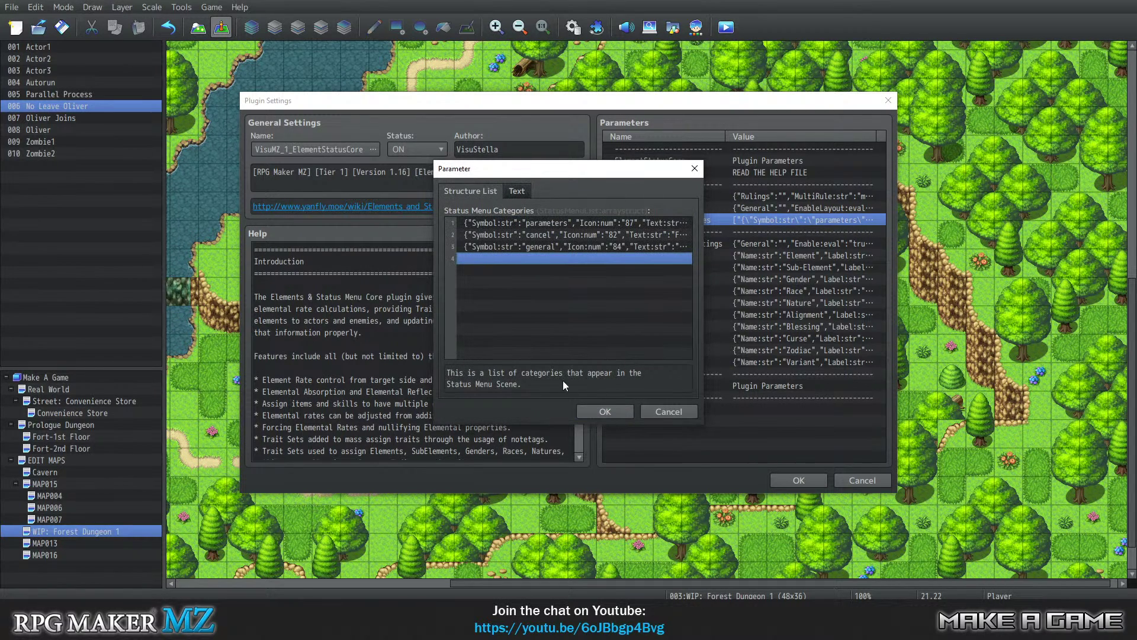
Move the general entry to the start of the Status Menu Categories and confirm the plugin changes.
{"action": "left_click_drag", "start_coordinate": [520, 250], "coordinate": [531, 218]}
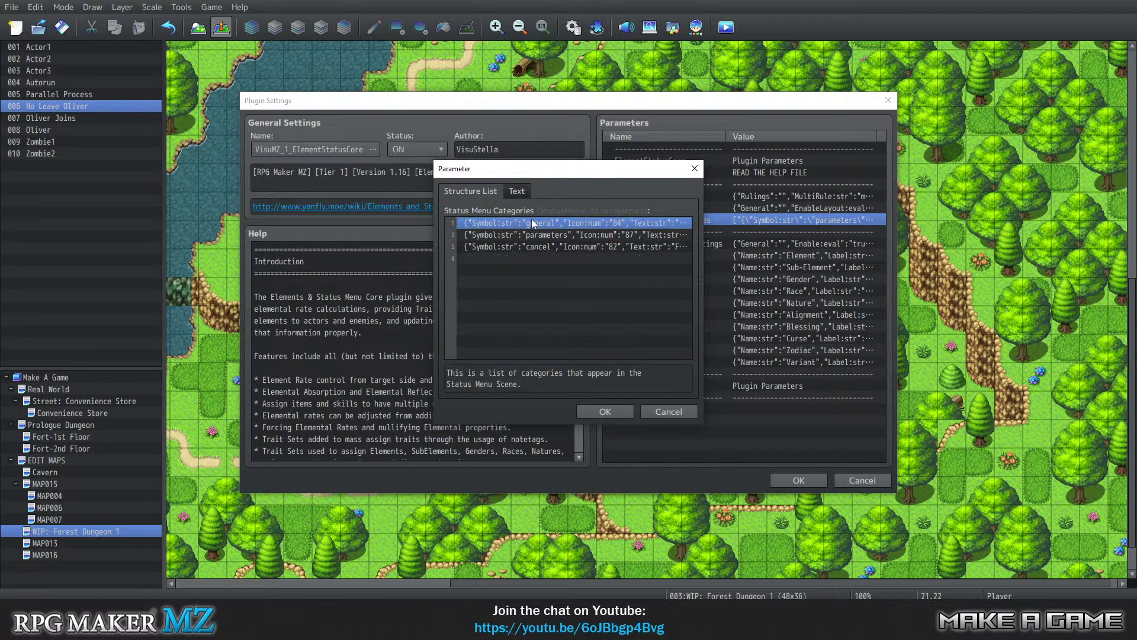
{"action": "left_click", "coordinate": [595, 410]}
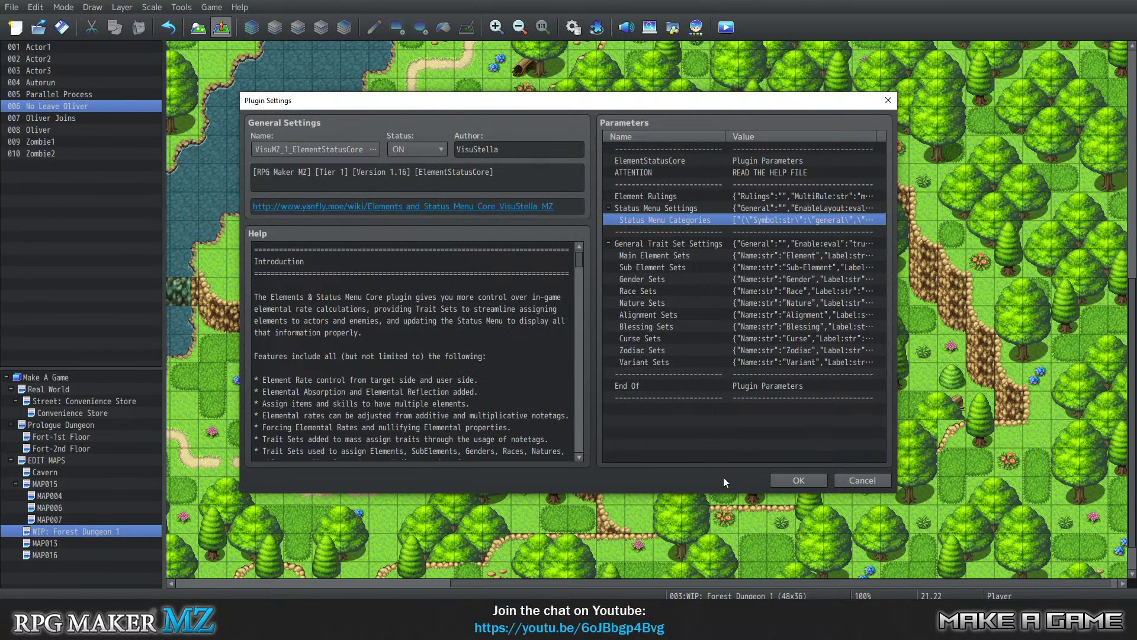
{"action": "left_click", "coordinate": [787, 481]}
{"action": "left_click", "coordinate": [653, 479]}
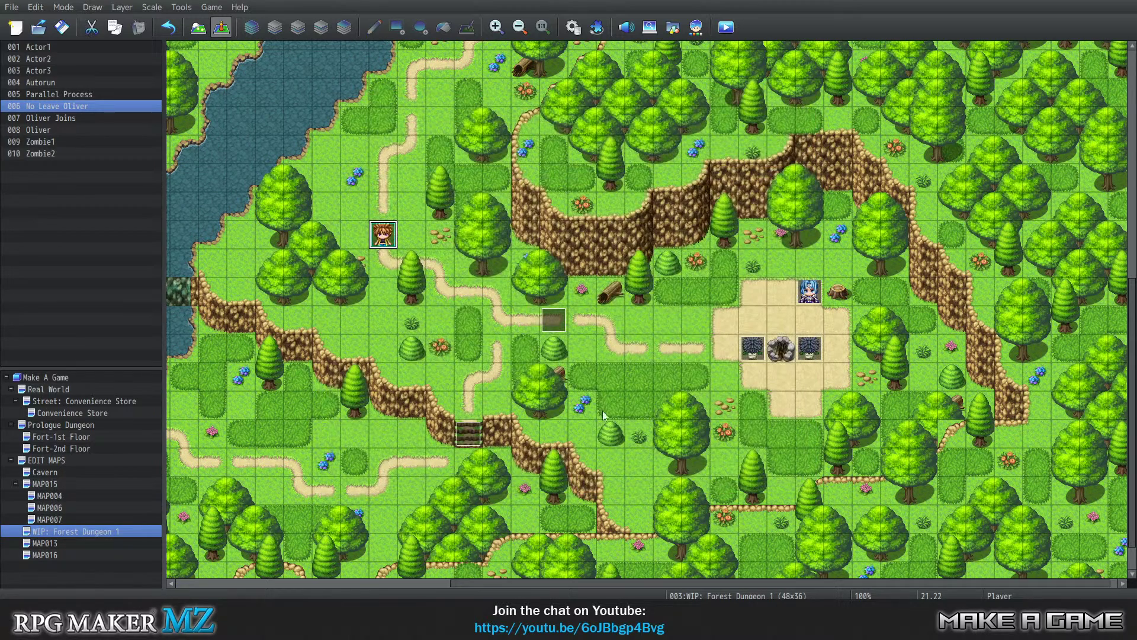
Launch a playtest, start a new game and check the restored general category on the first party member's Status screen.
{"action": "left_click", "coordinate": [212, 7]}
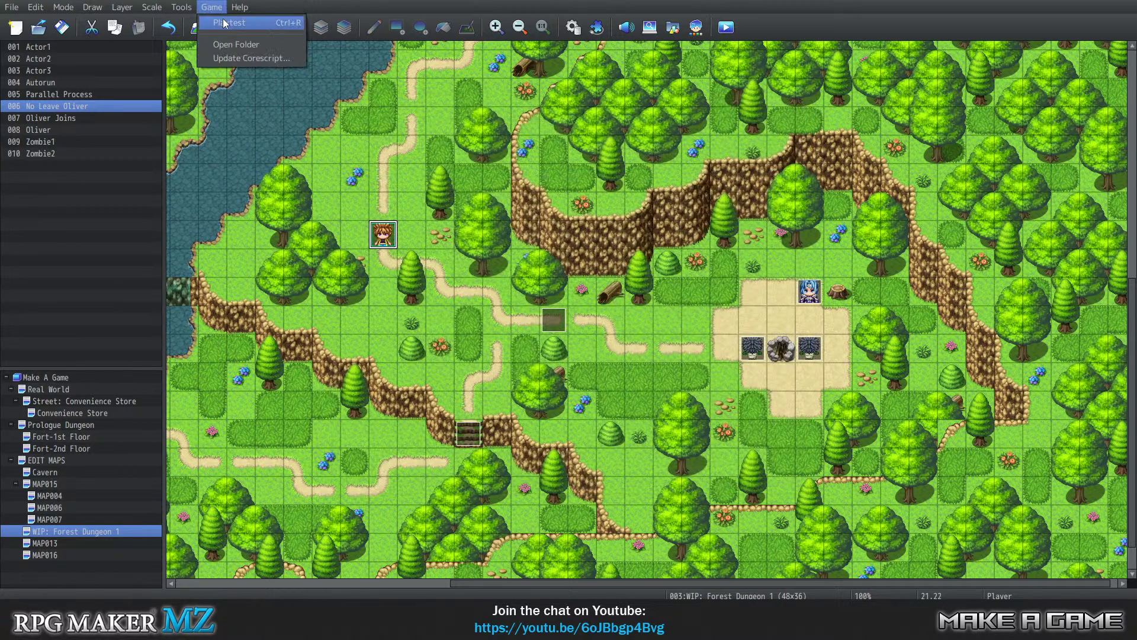
{"action": "left_click", "coordinate": [225, 23]}
{"action": "left_click", "coordinate": [556, 317]}
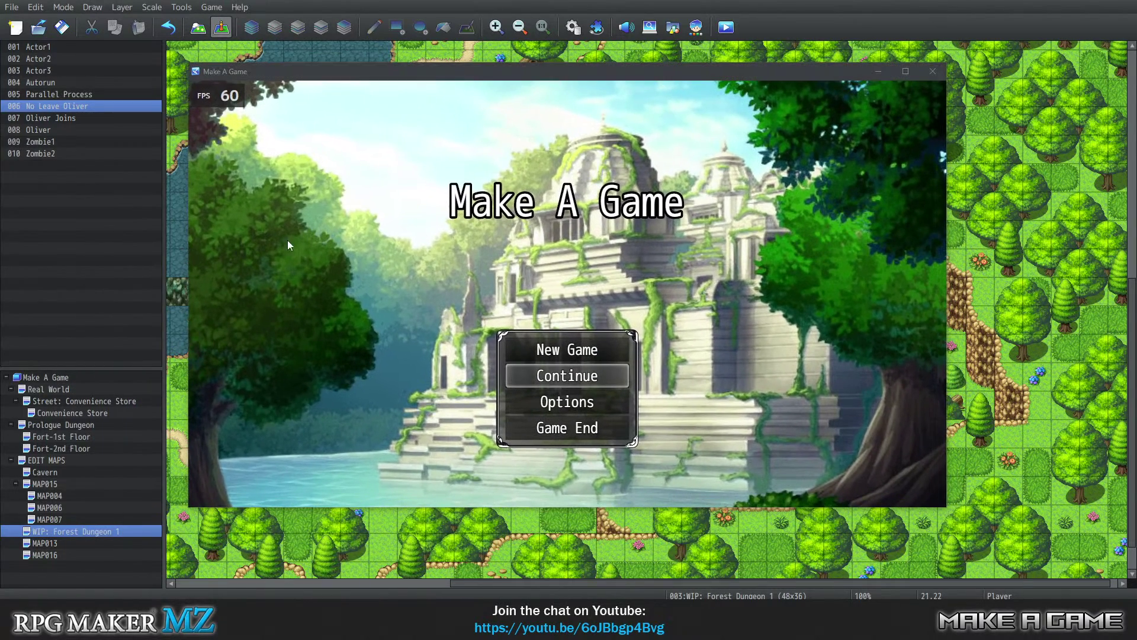
{"action": "left_click", "coordinate": [624, 350]}
{"action": "left_click", "coordinate": [624, 349]}
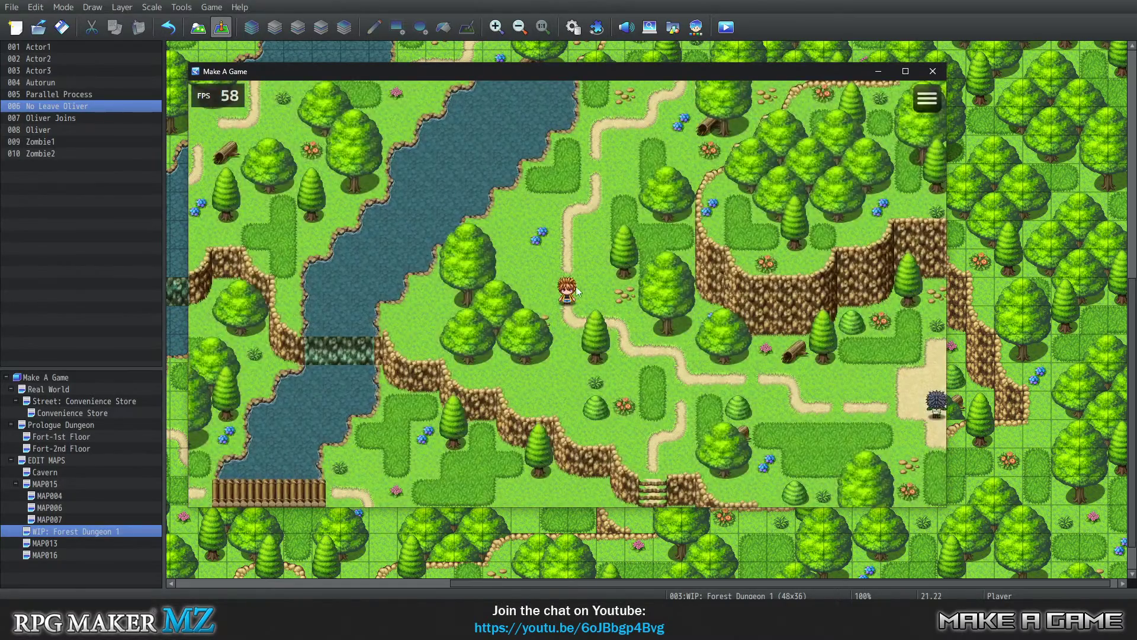
{"action": "left_click", "coordinate": [917, 124]}
{"action": "left_click", "coordinate": [925, 99]}
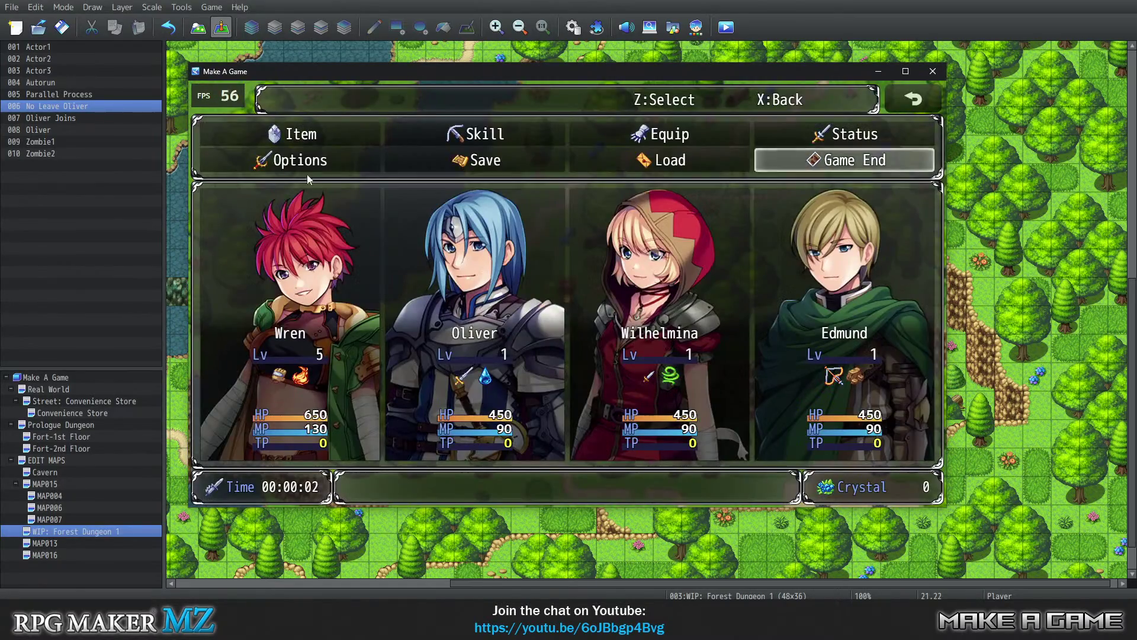
{"action": "left_click", "coordinate": [817, 132]}
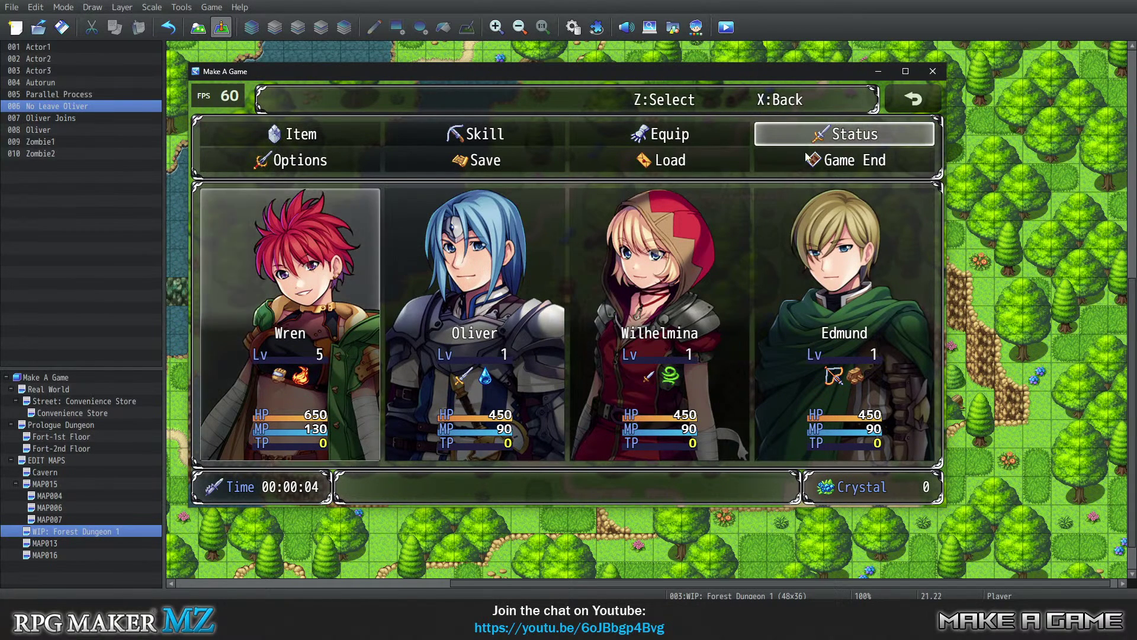
{"action": "left_click", "coordinate": [341, 196]}
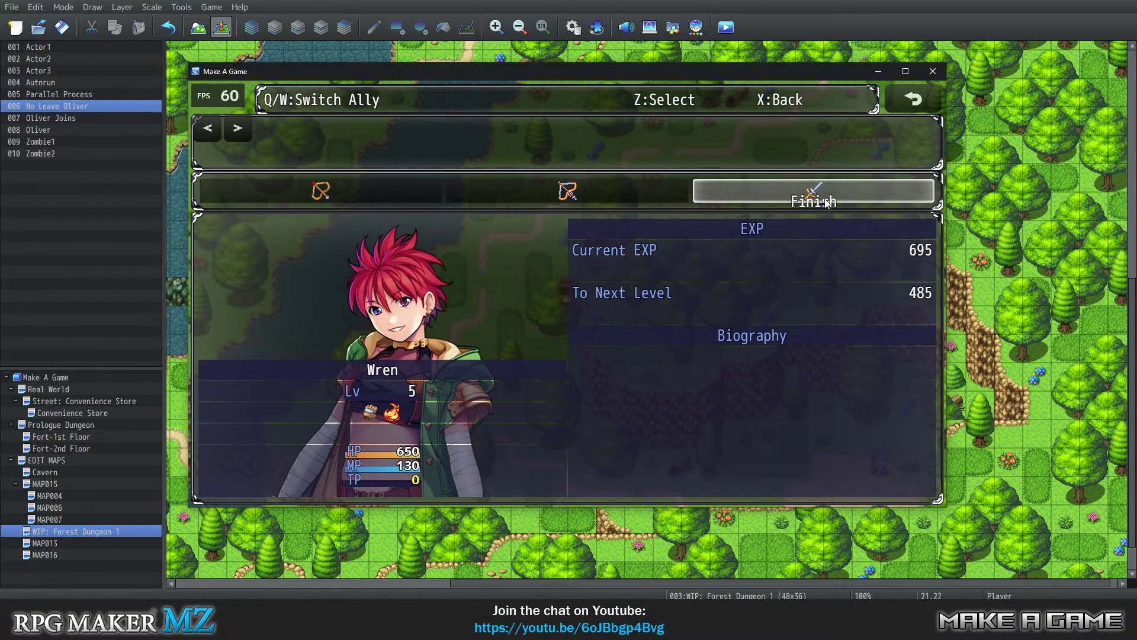
Close the running playtest and open the ElementStatusCore plugin's settings.
{"action": "left_click", "coordinate": [912, 99]}
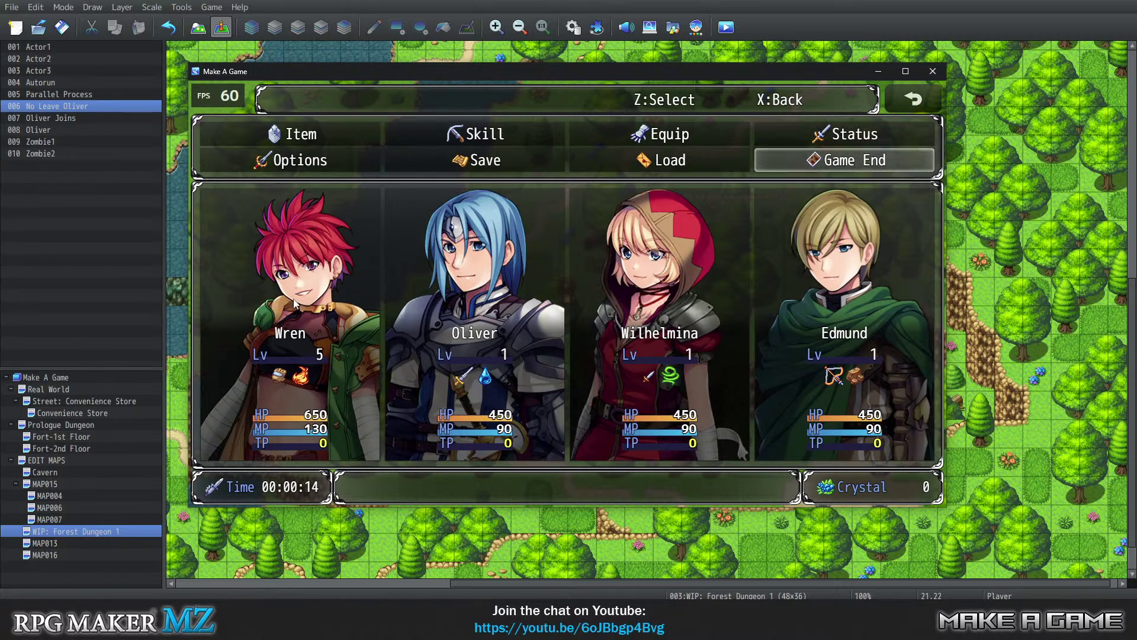
{"action": "left_click", "coordinate": [932, 72]}
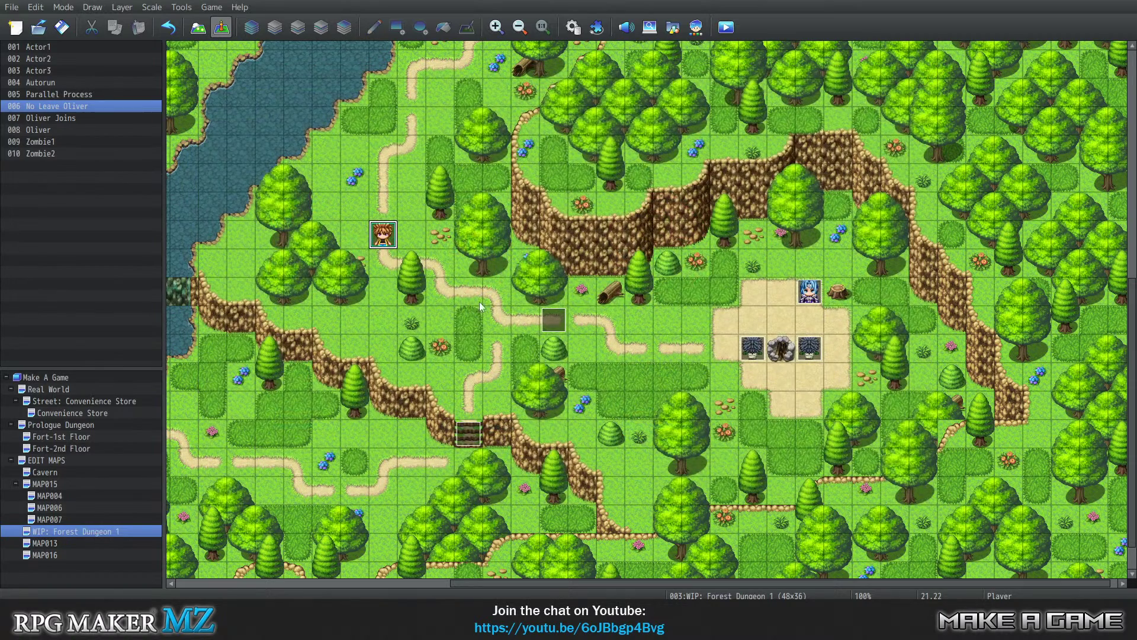
{"action": "left_click", "coordinate": [210, 8]}
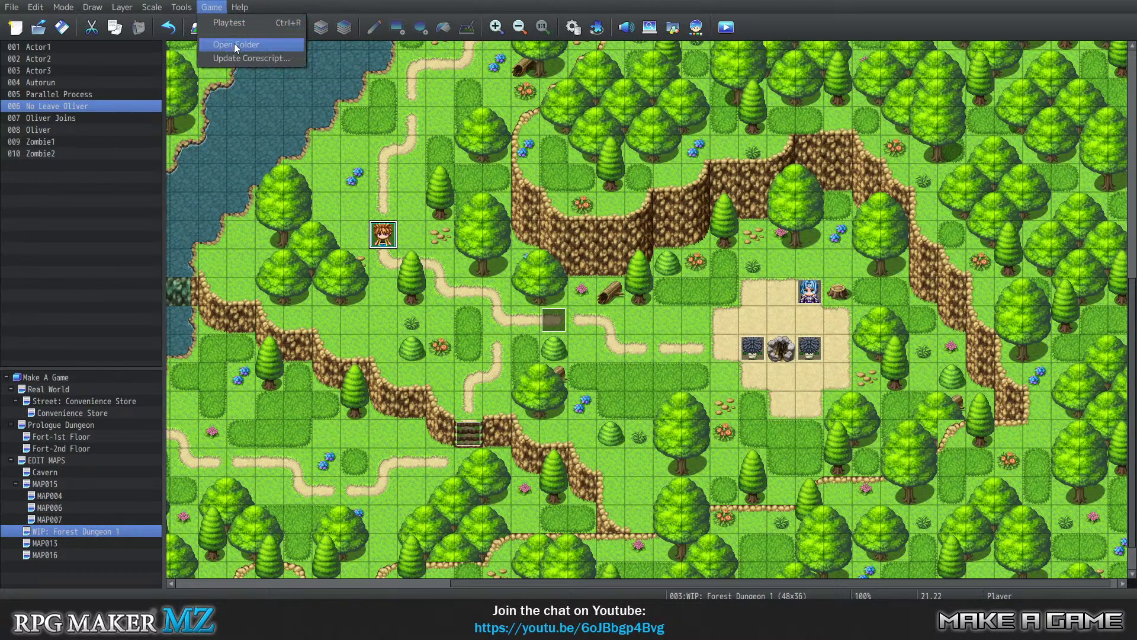
{"action": "mouse_move", "coordinate": [182, 7]}
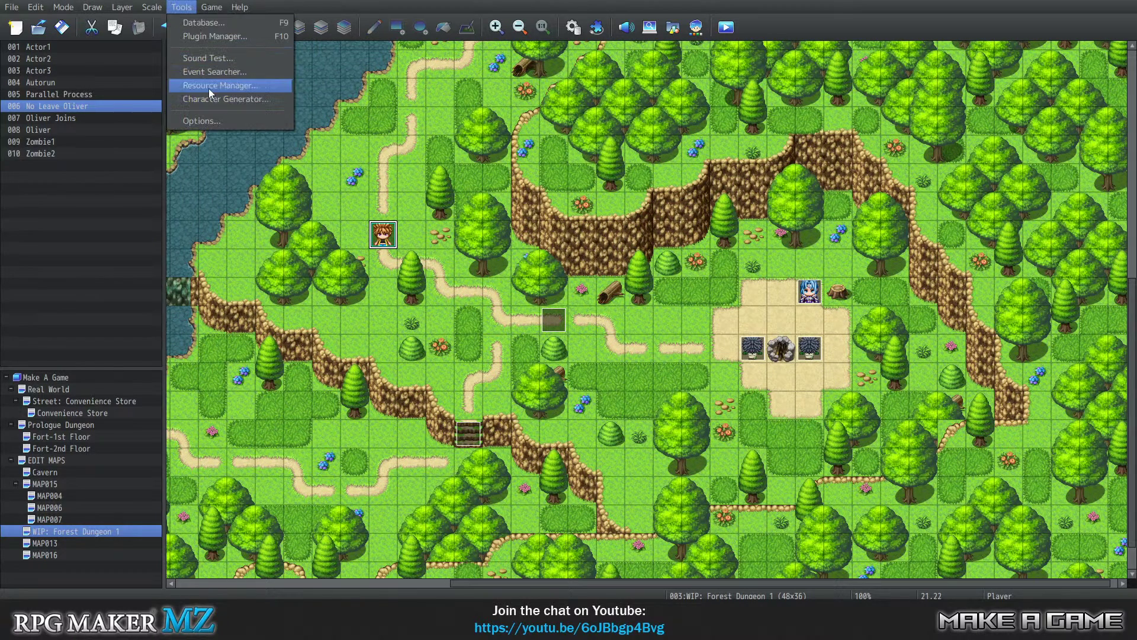
{"action": "left_click", "coordinate": [208, 37]}
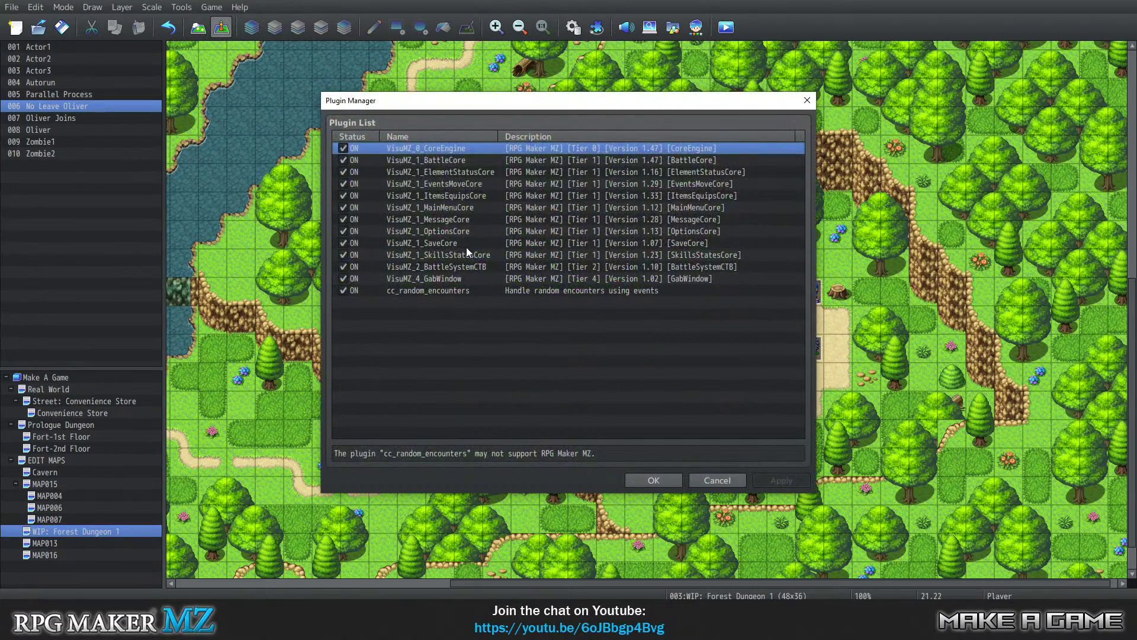
{"action": "left_click", "coordinate": [397, 173]}
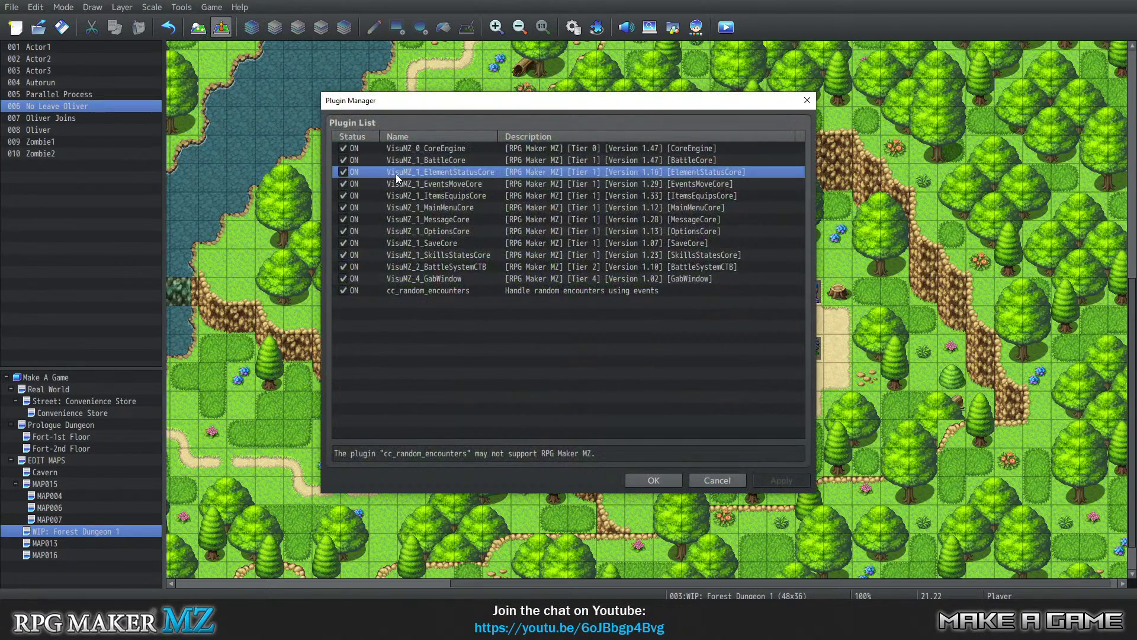
{"action": "double_click", "coordinate": [396, 173]}
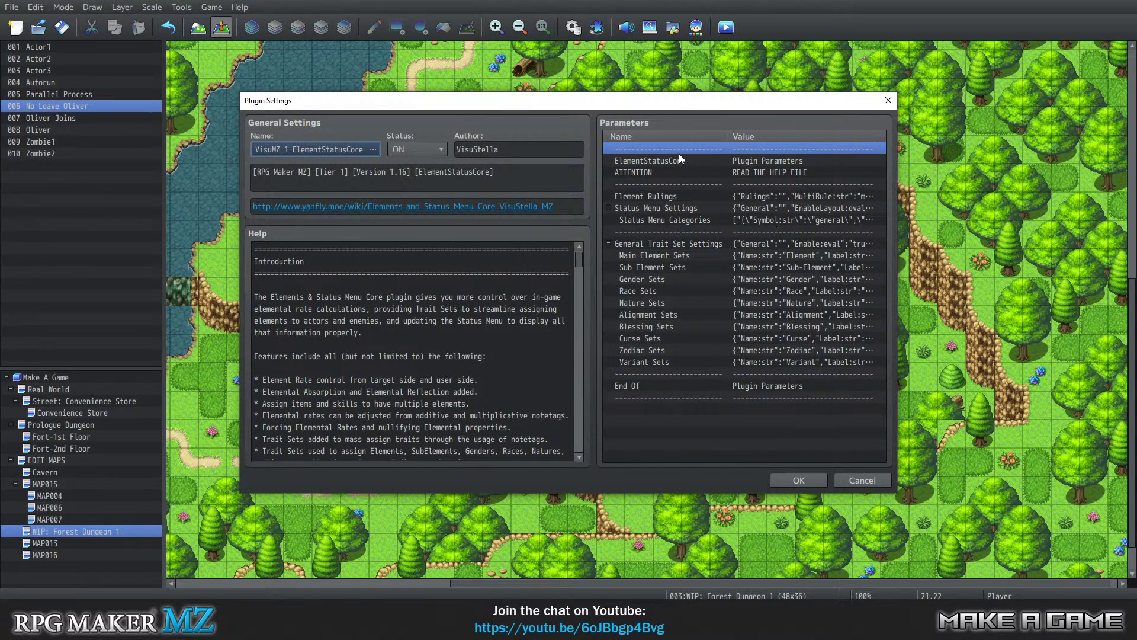
Delete the cancel entry from the Status Menu Categories and confirm the plugin changes.
{"action": "double_click", "coordinate": [683, 221]}
{"action": "left_click", "coordinate": [565, 247]}
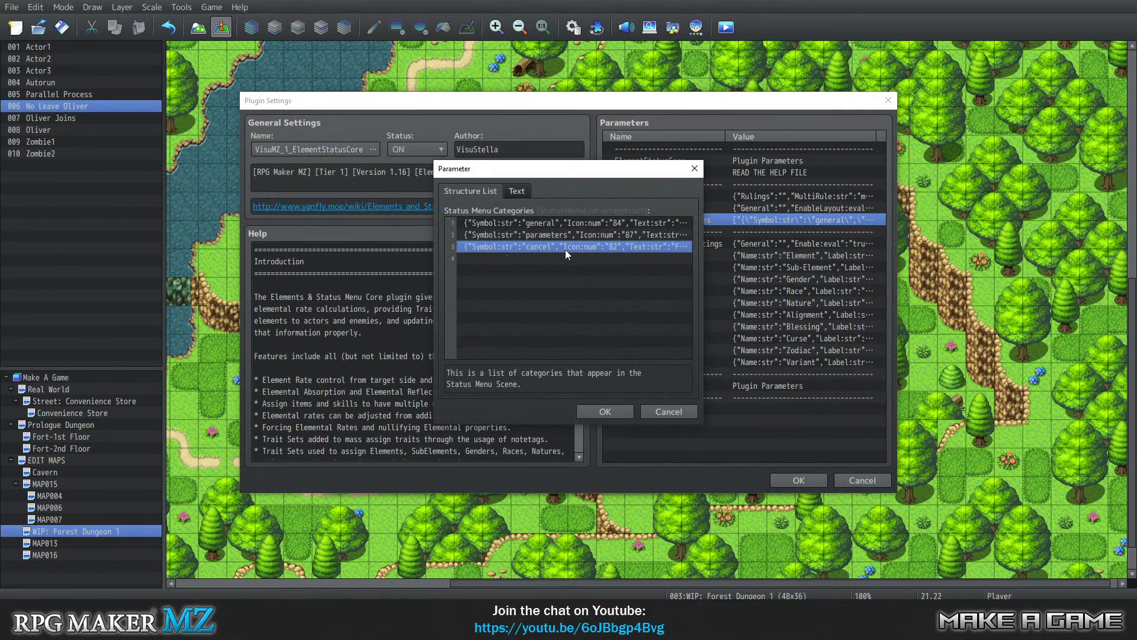
{"action": "key", "text": "Delete"}
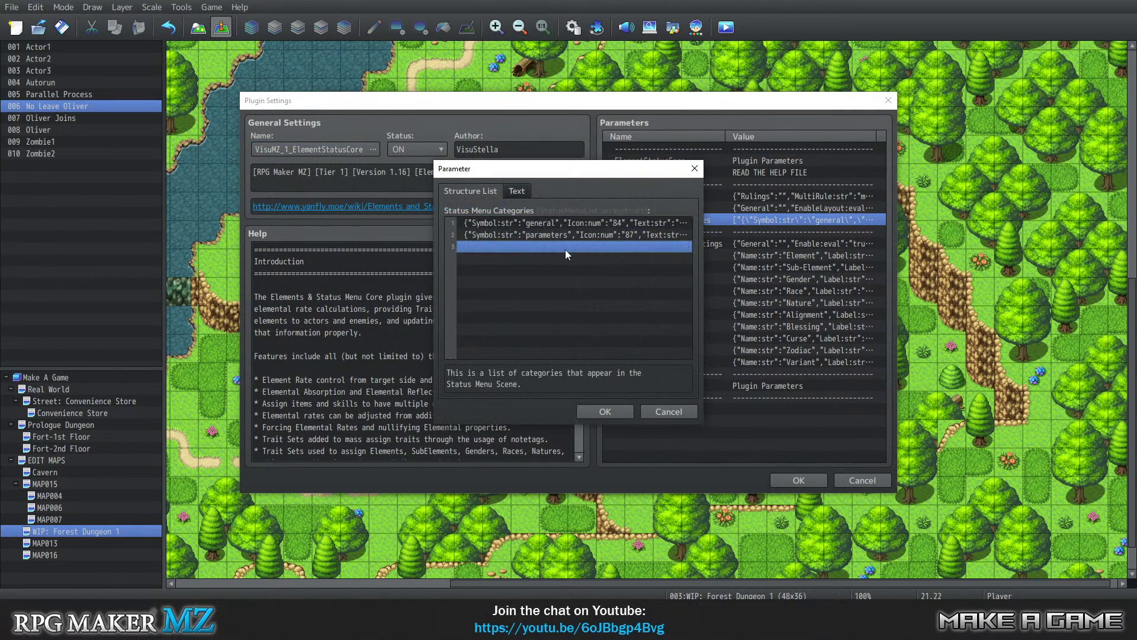
{"action": "left_click", "coordinate": [623, 409]}
{"action": "left_click", "coordinate": [798, 482]}
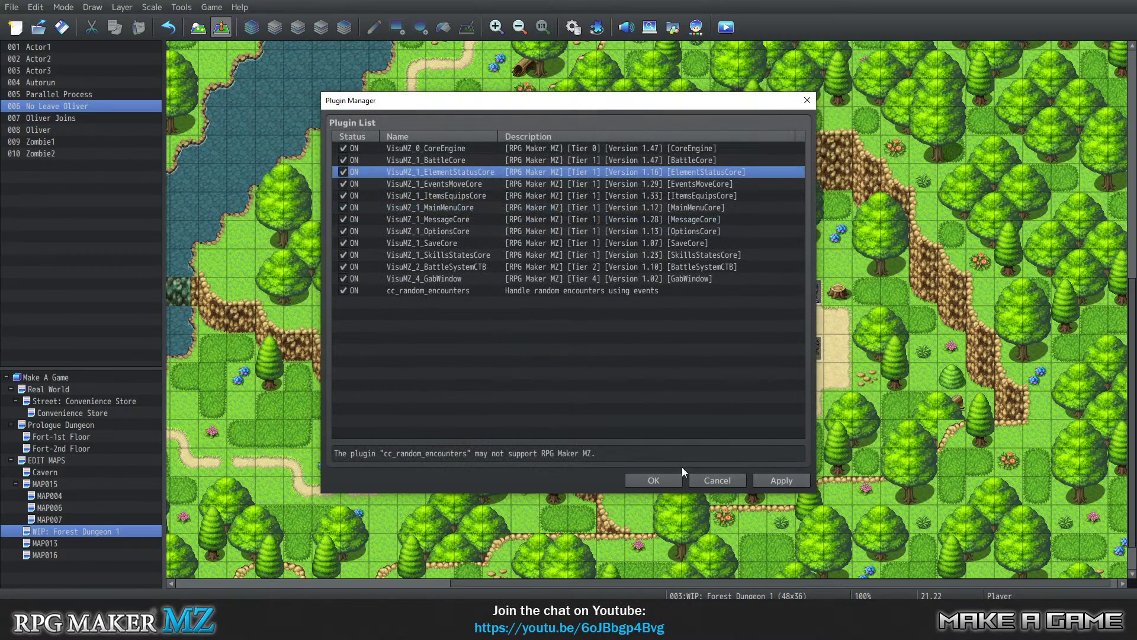
{"action": "left_click", "coordinate": [656, 479]}
Launch a playtest, start a new game and open the first party member's Status screen.
{"action": "left_click", "coordinate": [222, 10]}
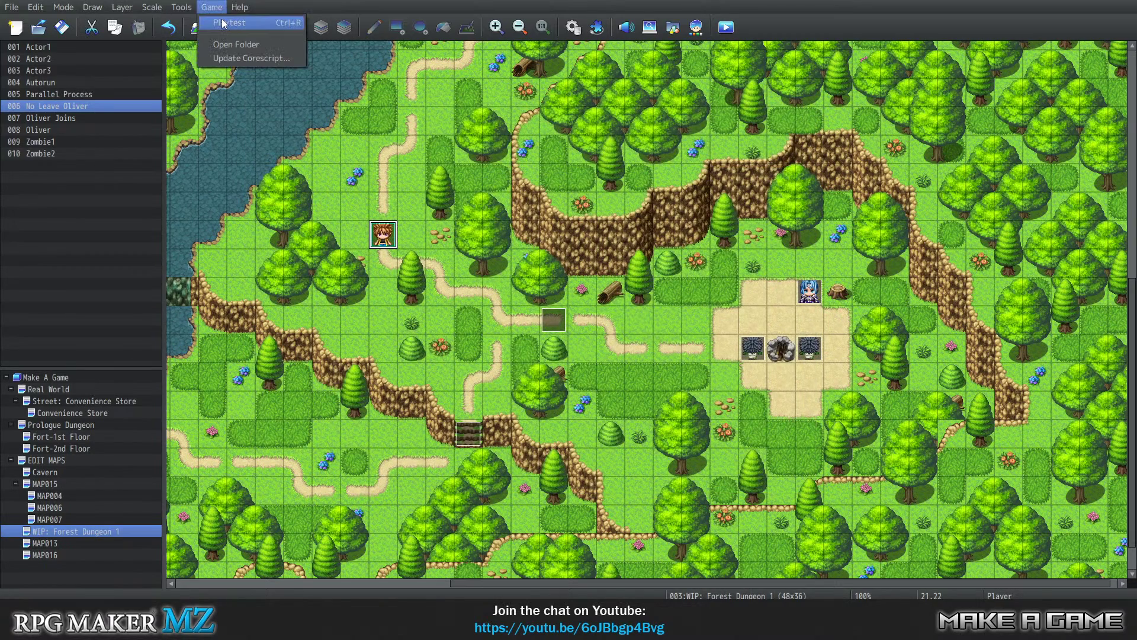
{"action": "left_click", "coordinate": [237, 22]}
{"action": "left_click", "coordinate": [553, 321]}
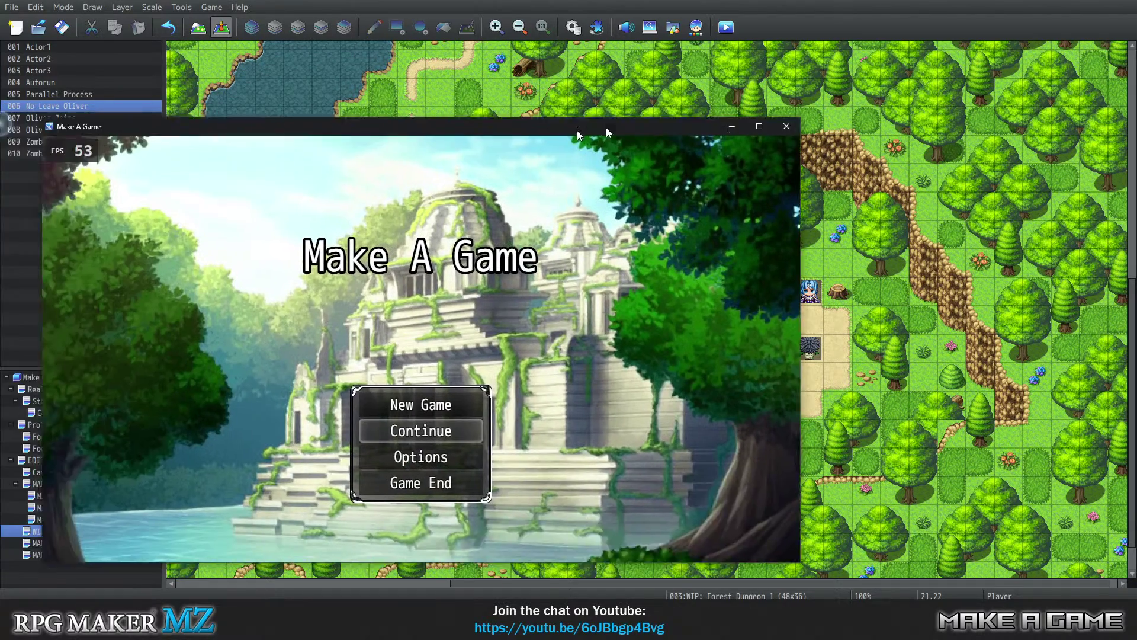
{"action": "left_click_drag", "start_coordinate": [605, 127], "coordinate": [695, 77]}
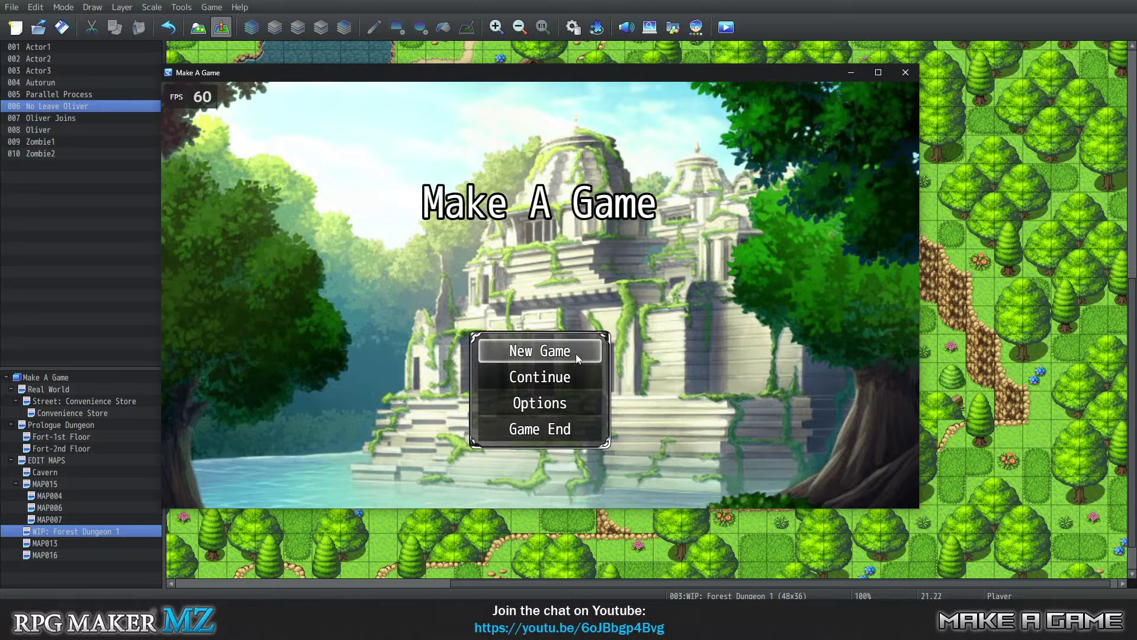
{"action": "left_click", "coordinate": [562, 349]}
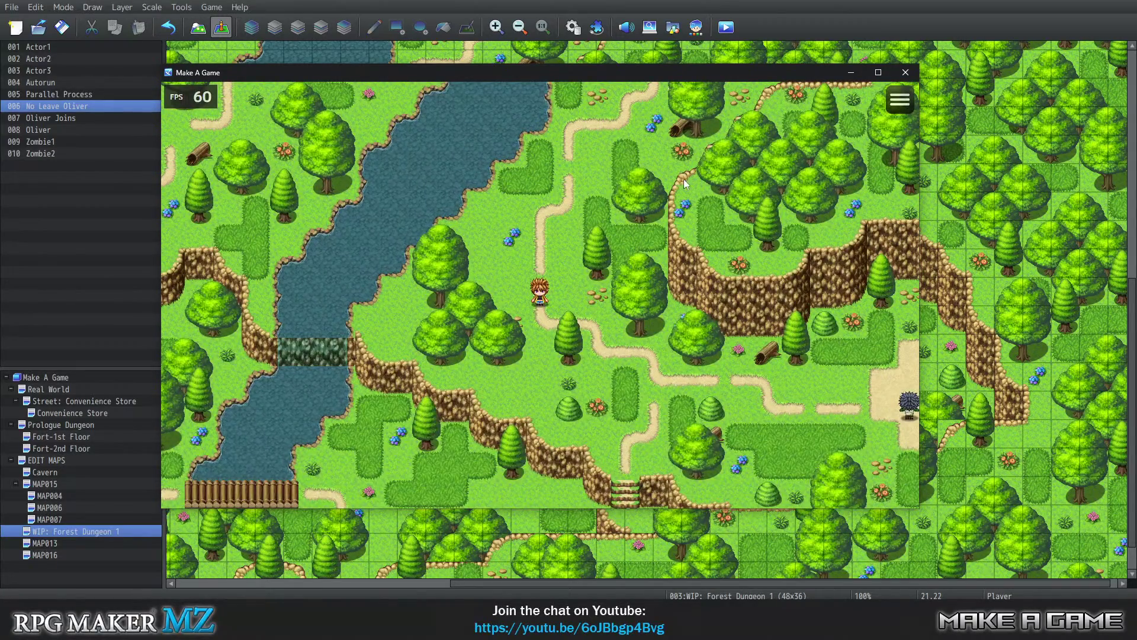
{"action": "key", "text": "Escape"}
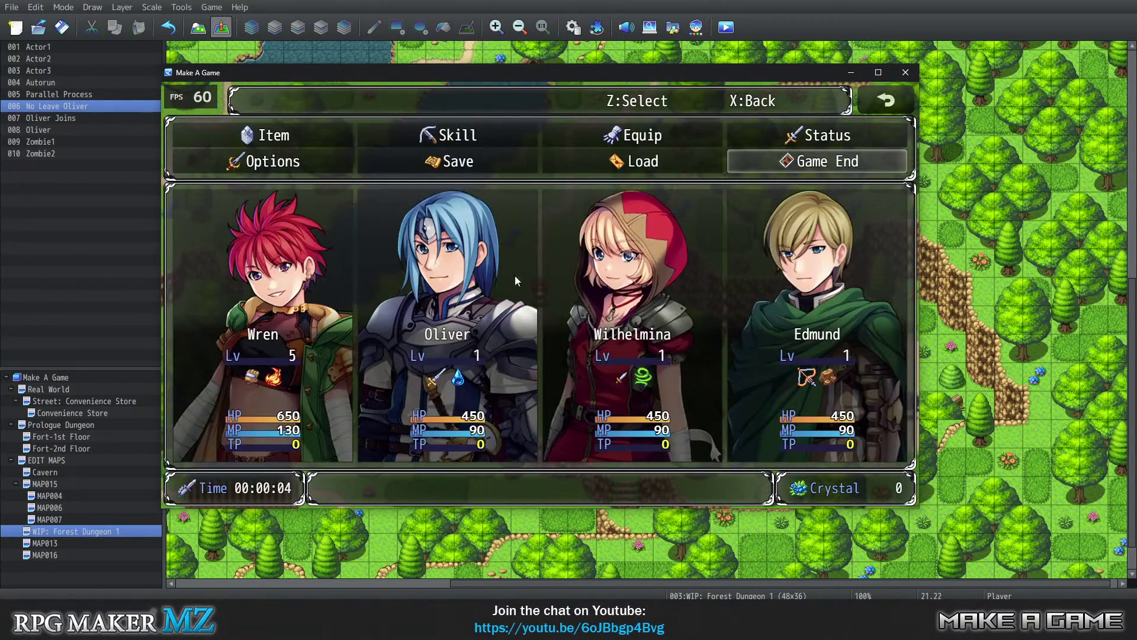
{"action": "left_click", "coordinate": [813, 140]}
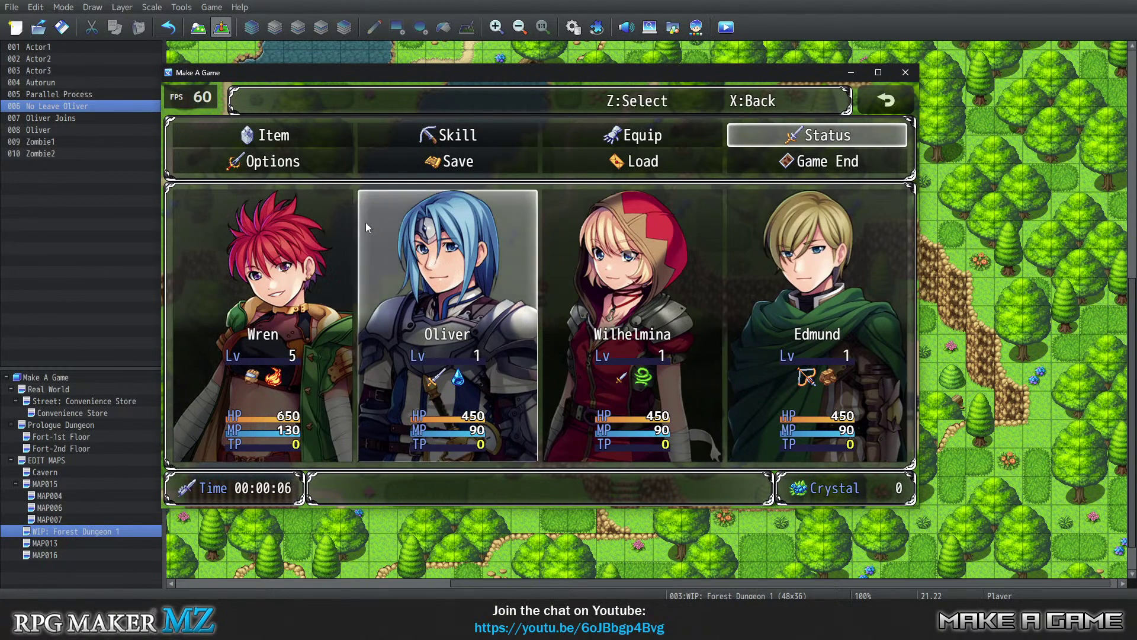
{"action": "left_click", "coordinate": [293, 292]}
Switch back and forth between the General and Parameters categories to test navigation on the Status screen, then return to the main menu.
{"action": "left_click", "coordinate": [839, 206]}
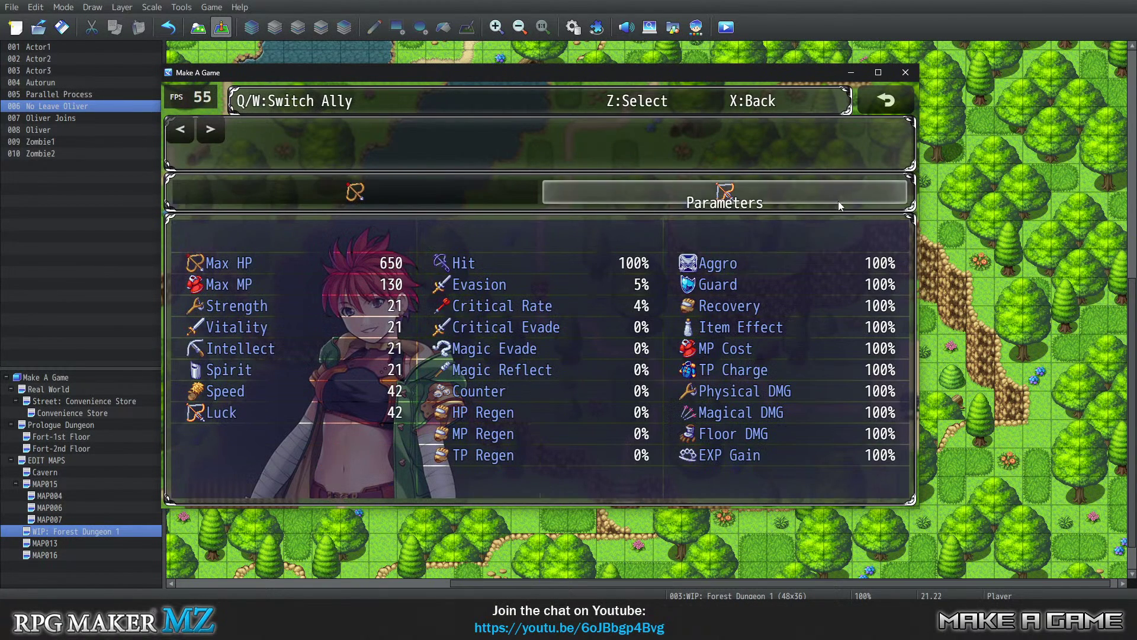
{"action": "left_click", "coordinate": [343, 199]}
{"action": "left_click", "coordinate": [726, 198]}
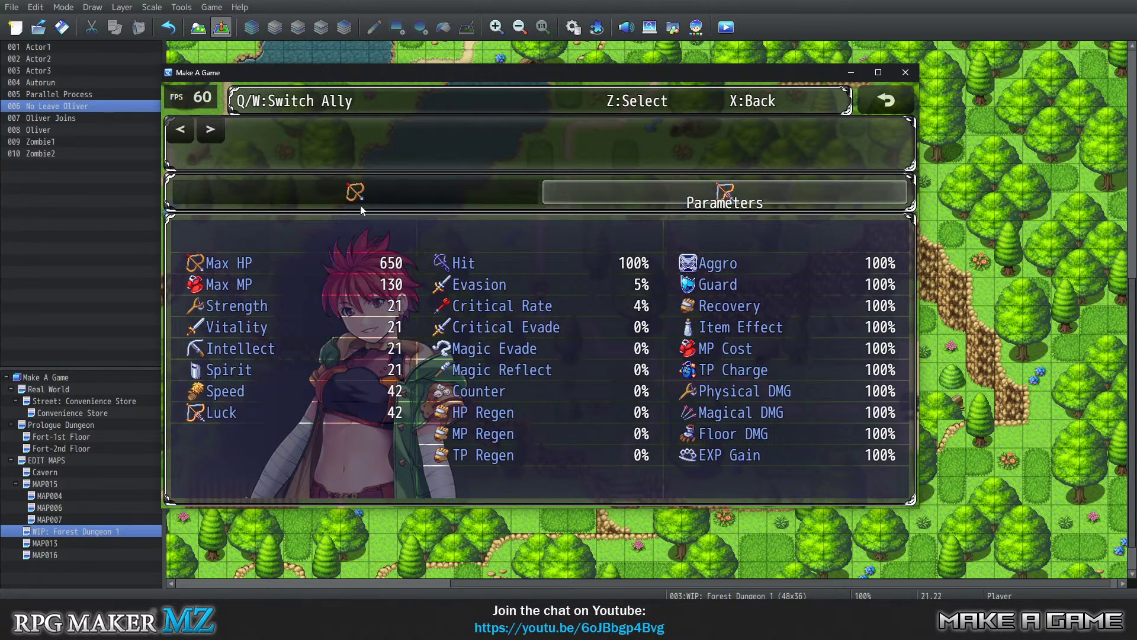
{"action": "key", "text": "Left"}
{"action": "key", "text": "Right"}
{"action": "key", "text": "Left"}
{"action": "key", "text": "Right"}
{"action": "left_click", "coordinate": [432, 191]}
{"action": "left_click", "coordinate": [584, 184]}
{"action": "left_click", "coordinate": [482, 197]}
{"action": "key", "text": "Right"}
{"action": "left_click", "coordinate": [405, 189]}
{"action": "key", "text": "Right"}
{"action": "key", "text": "Left"}
{"action": "key", "text": "Right"}
{"action": "left_click", "coordinate": [888, 100]}
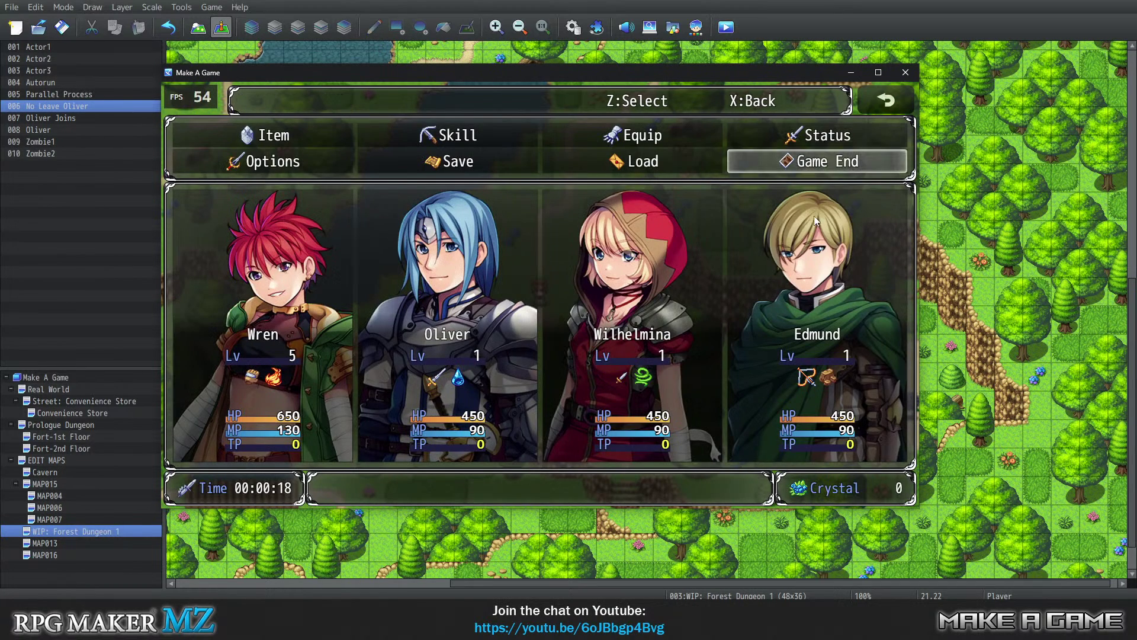
{"action": "left_click", "coordinate": [817, 135]}
{"action": "key", "text": "Return"}
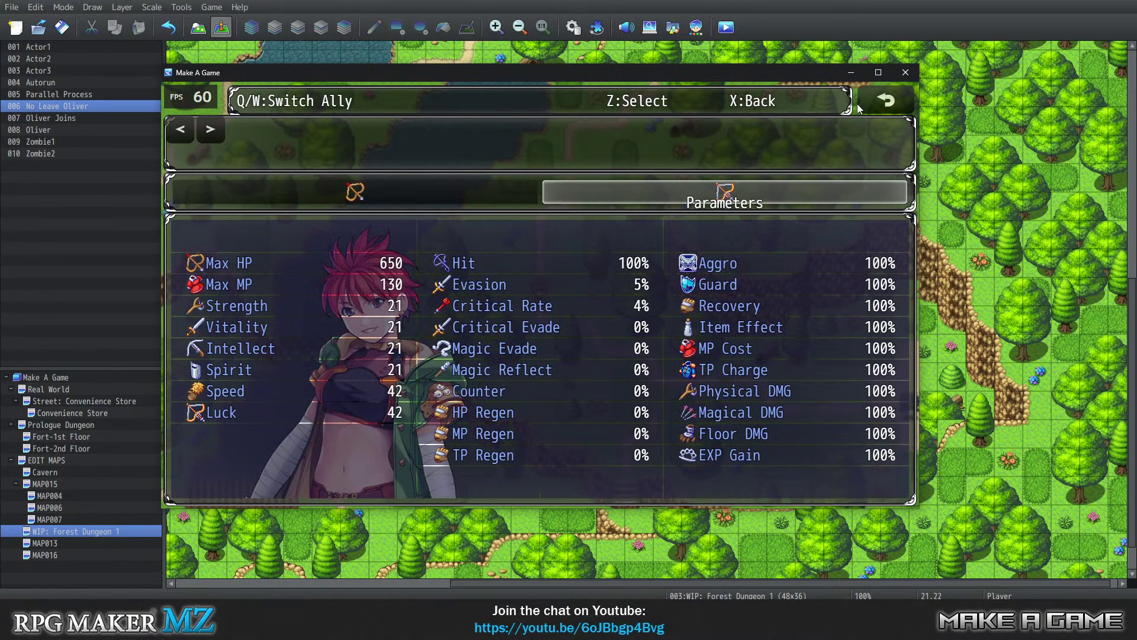
{"action": "left_click", "coordinate": [888, 100]}
Check each category on the Item screen, then return to the main menu.
{"action": "left_click", "coordinate": [263, 135]}
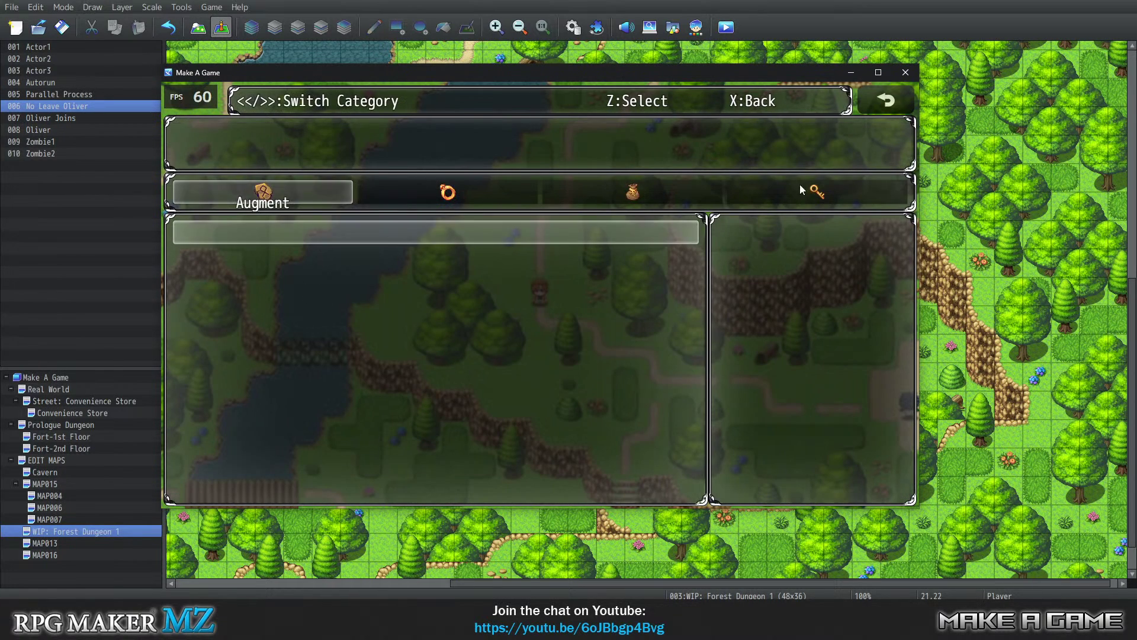
{"action": "left_click", "coordinate": [852, 188]}
{"action": "left_click", "coordinate": [632, 191]}
{"action": "left_click", "coordinate": [448, 192]}
{"action": "left_click", "coordinate": [887, 100]}
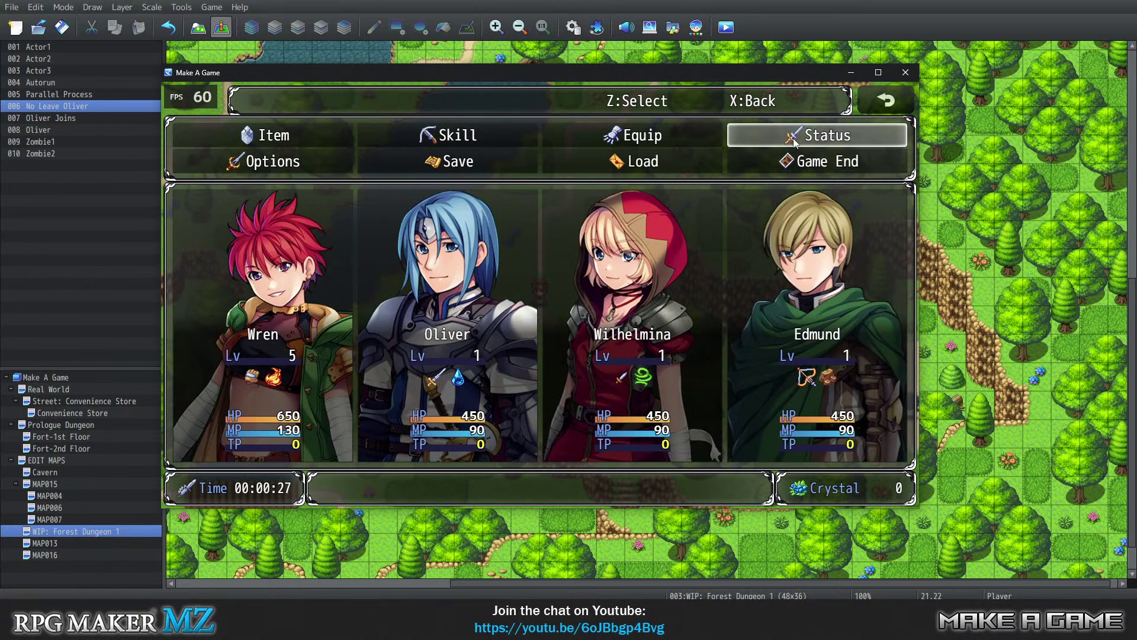
Check the first party member's Skill and Equip screens in the playtest.
{"action": "left_click", "coordinate": [497, 144]}
{"action": "left_click", "coordinate": [229, 347]}
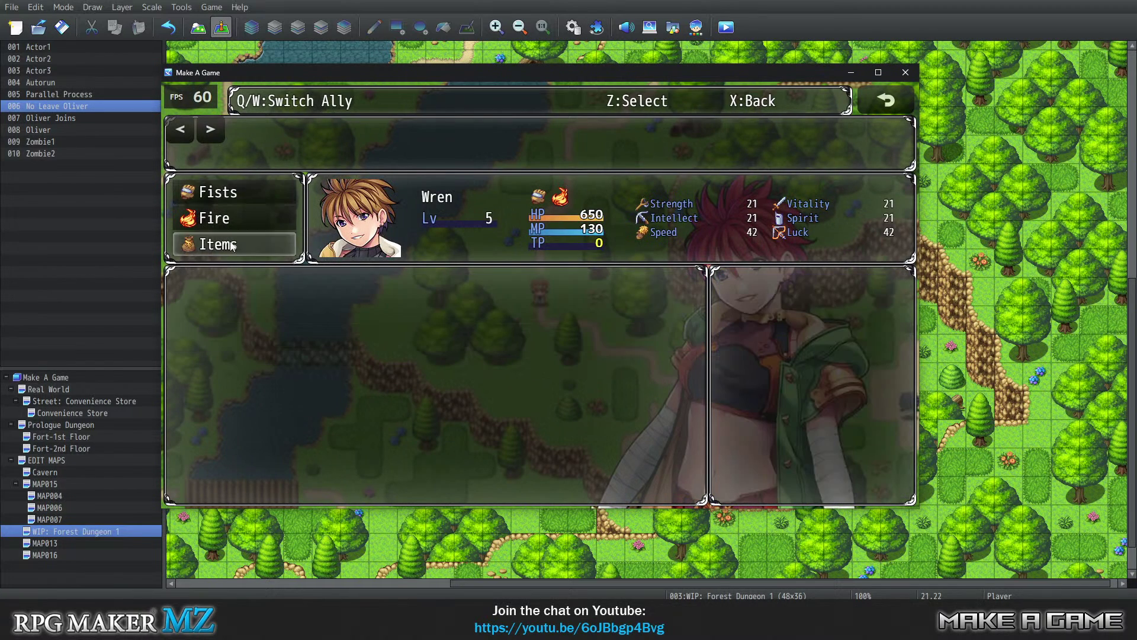
{"action": "left_click", "coordinate": [886, 100]}
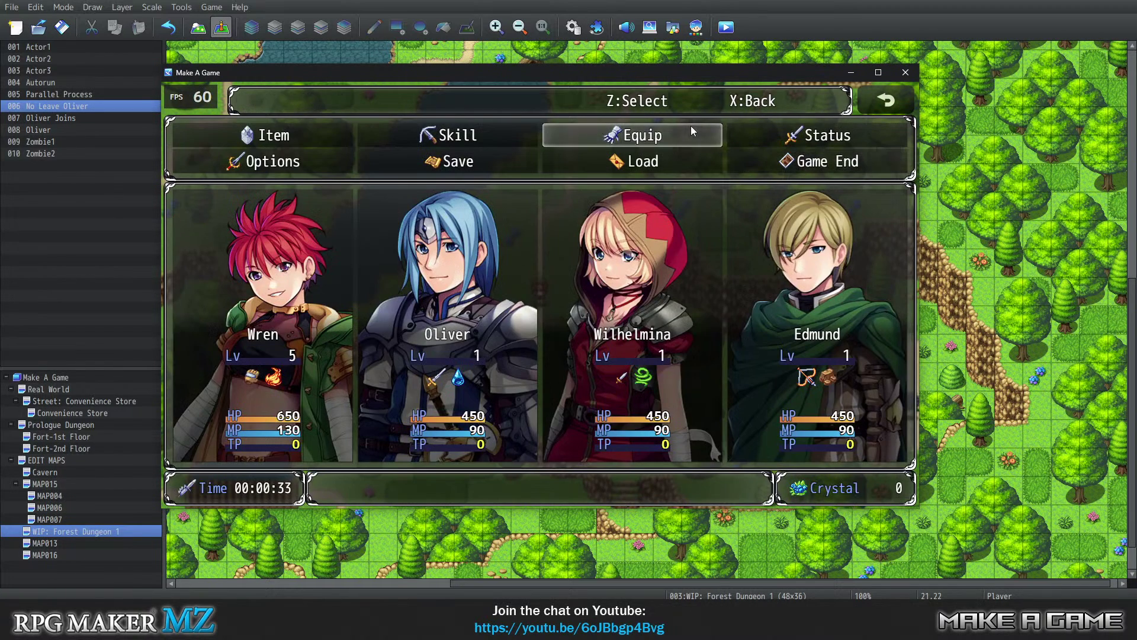
{"action": "left_click", "coordinate": [622, 135]}
{"action": "left_click", "coordinate": [332, 287]}
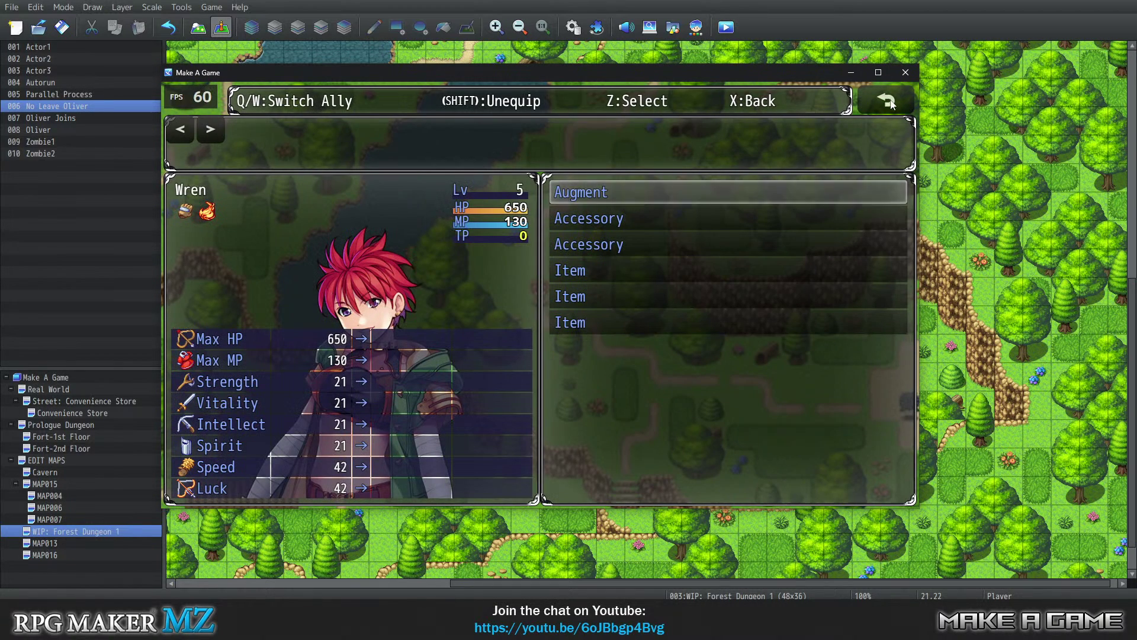
{"action": "left_click", "coordinate": [872, 101]}
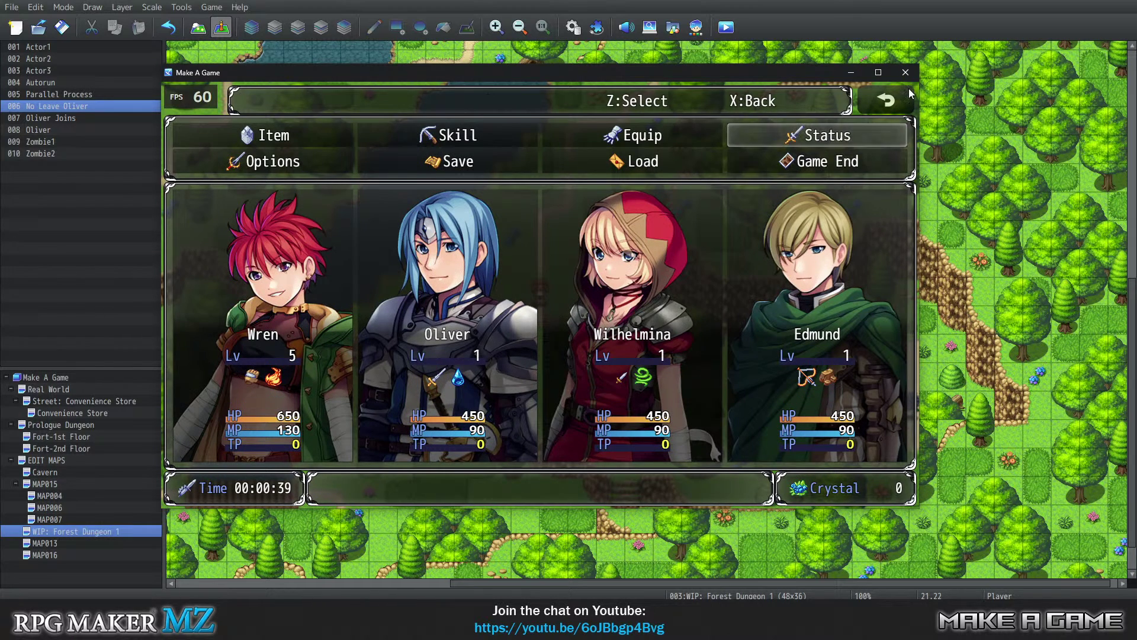
Compare the General and Parameters pages on the first party member's Status screen again, then return to the map.
{"action": "left_click", "coordinate": [817, 135]}
{"action": "left_click", "coordinate": [304, 314]}
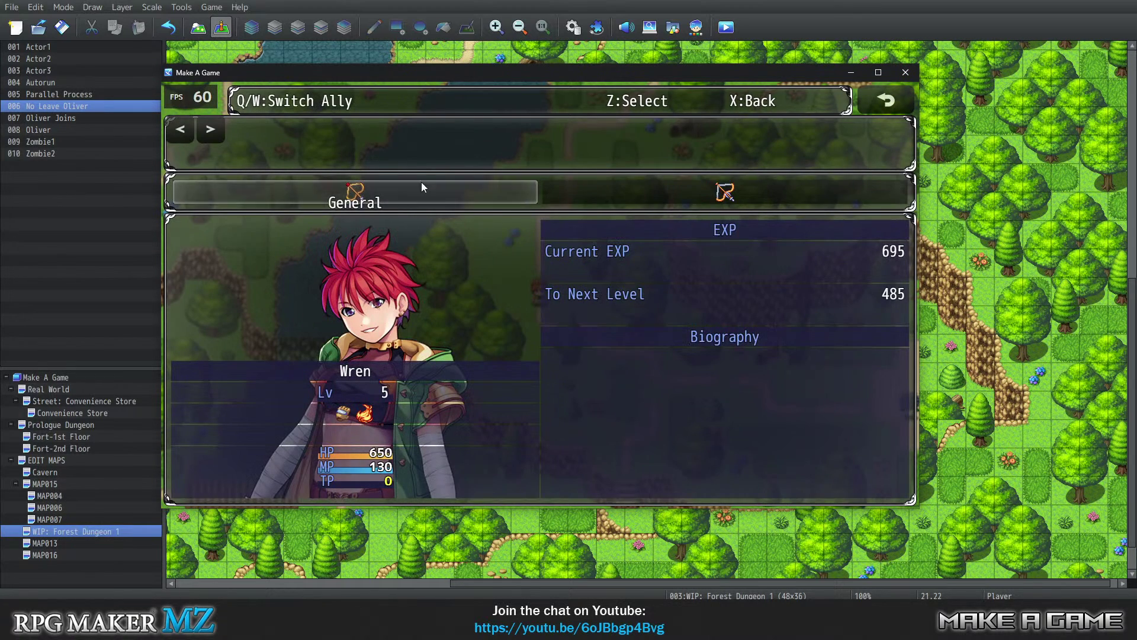
{"action": "mouse_move", "coordinate": [721, 190]}
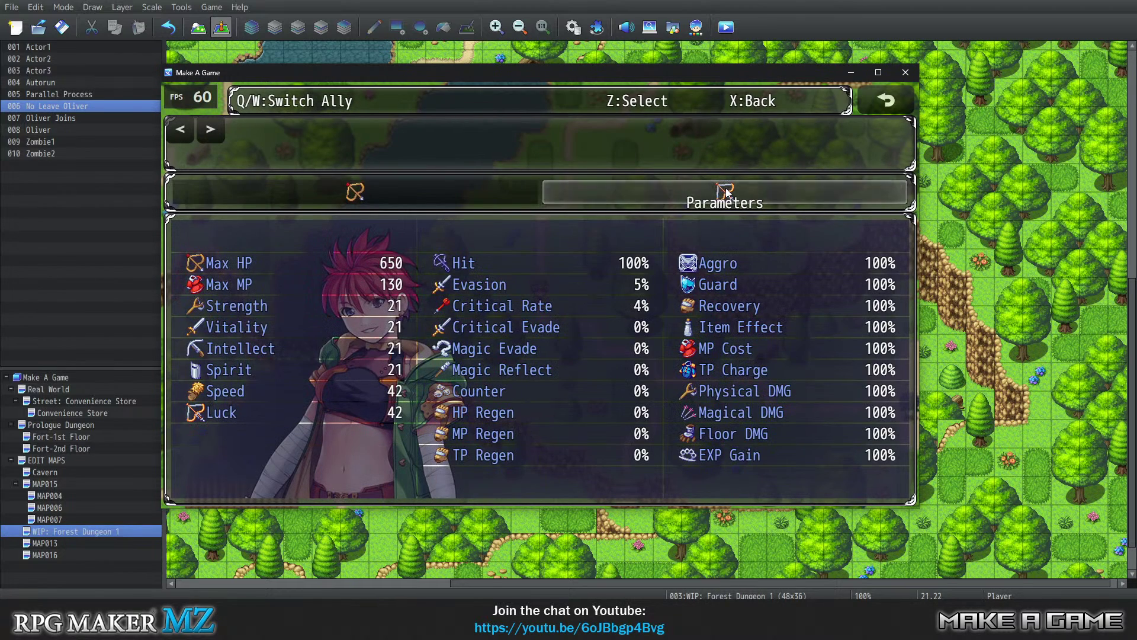
{"action": "mouse_move", "coordinate": [434, 194]}
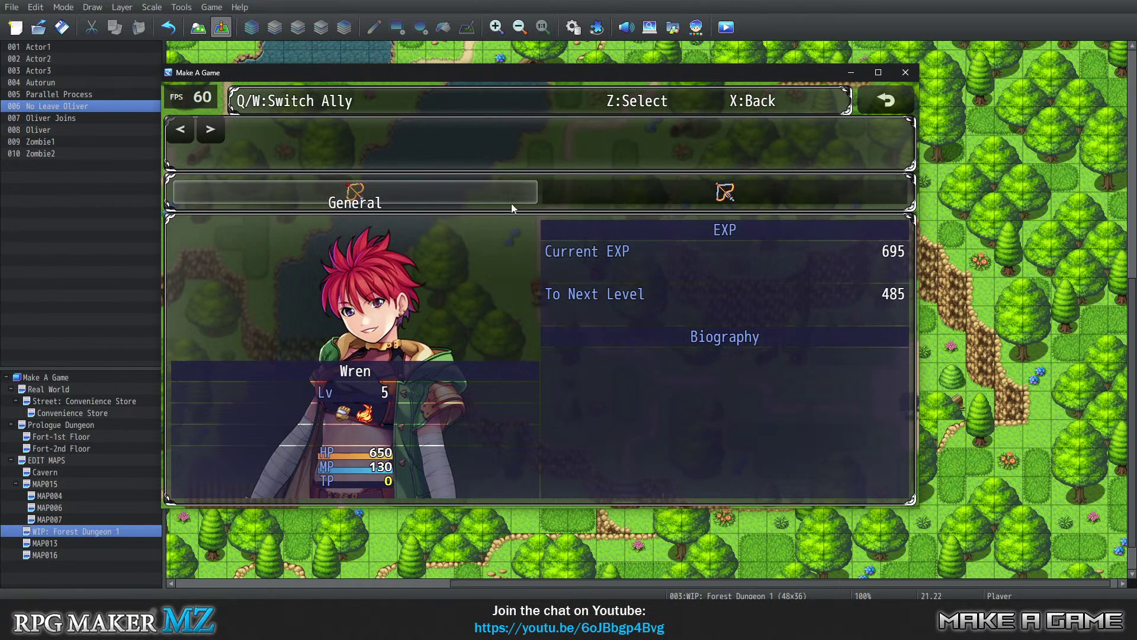
{"action": "mouse_move", "coordinate": [639, 186]}
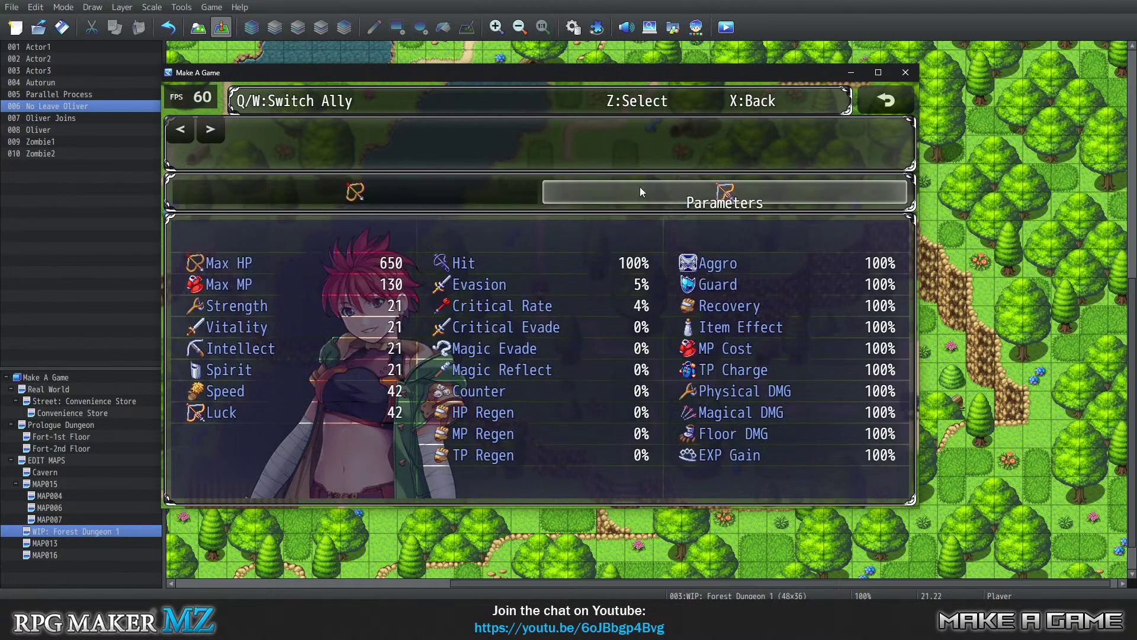
{"action": "left_click", "coordinate": [894, 99]}
{"action": "left_click", "coordinate": [893, 100]}
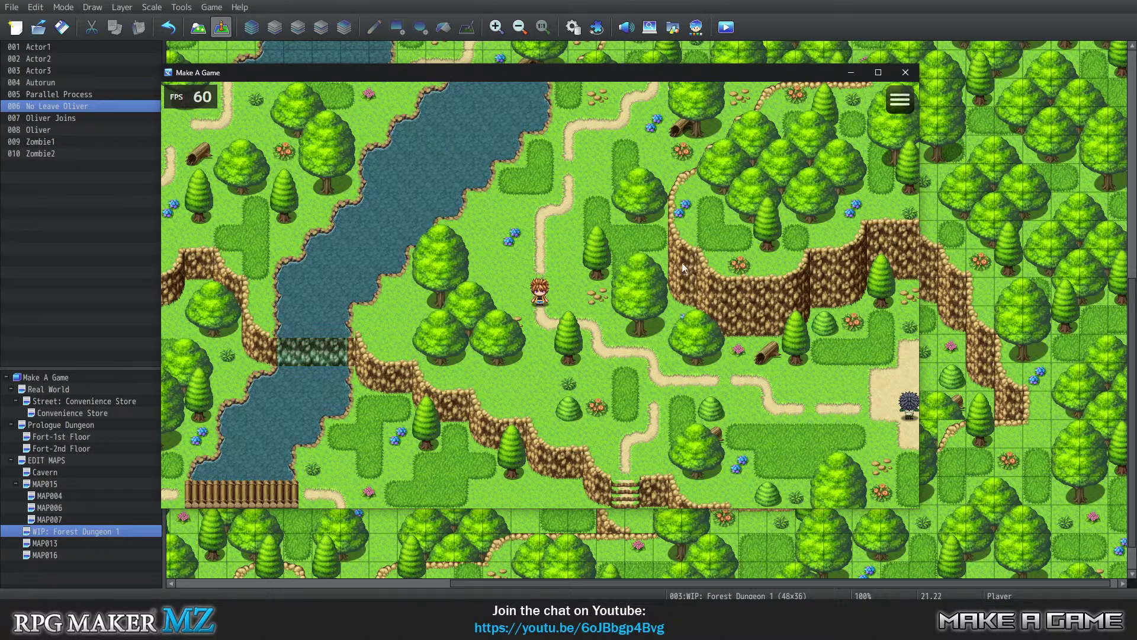
{"action": "left_click", "coordinate": [559, 272]}
{"action": "left_click", "coordinate": [525, 323]}
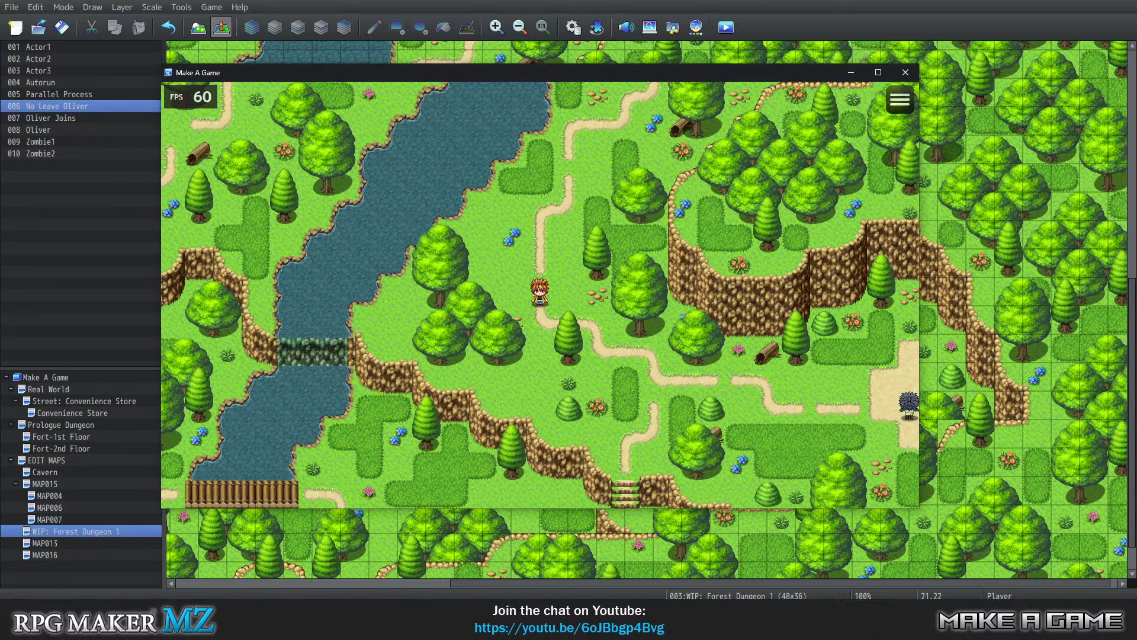
Switch to the VisuStella MZ sample project, cancel its open plugin dialogs without changes, and return to the Make A Game playtest.
{"action": "mouse_move", "coordinate": [324, 588]}
{"action": "left_click", "coordinate": [346, 561]}
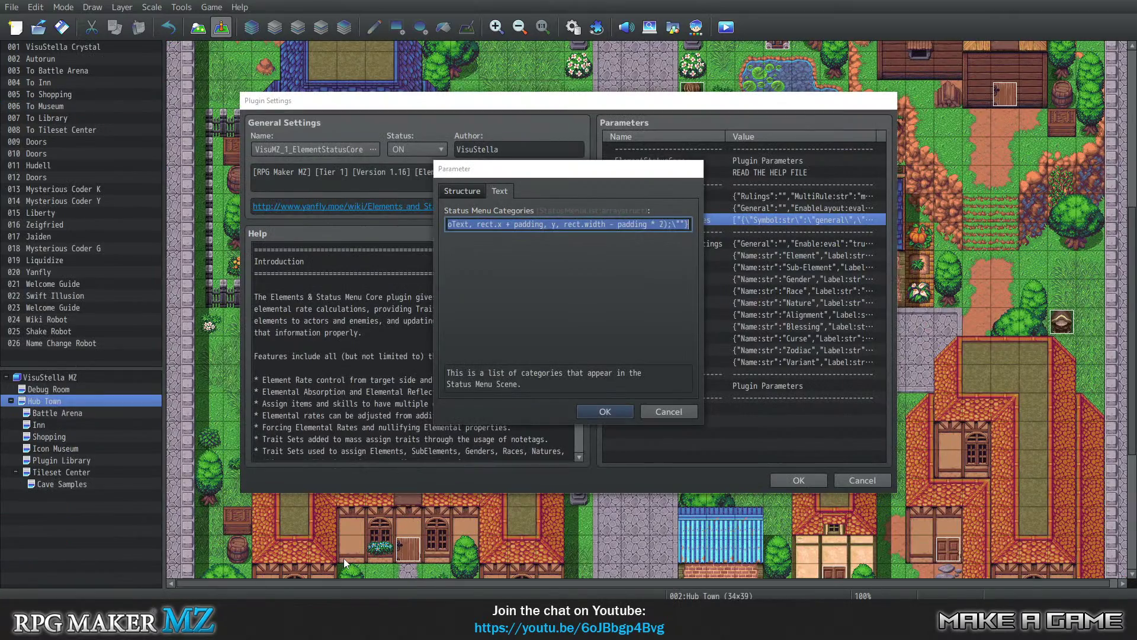
{"action": "left_click", "coordinate": [682, 412]}
{"action": "left_click", "coordinate": [862, 480]}
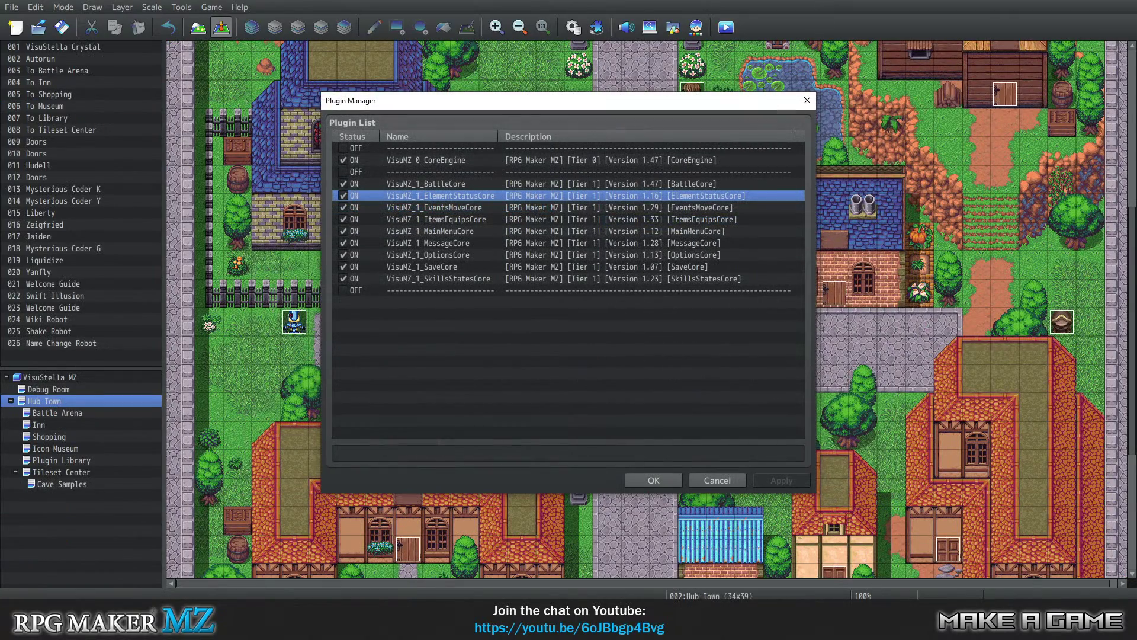
{"action": "left_click", "coordinate": [716, 480]}
{"action": "key", "text": "alt+Tab"}
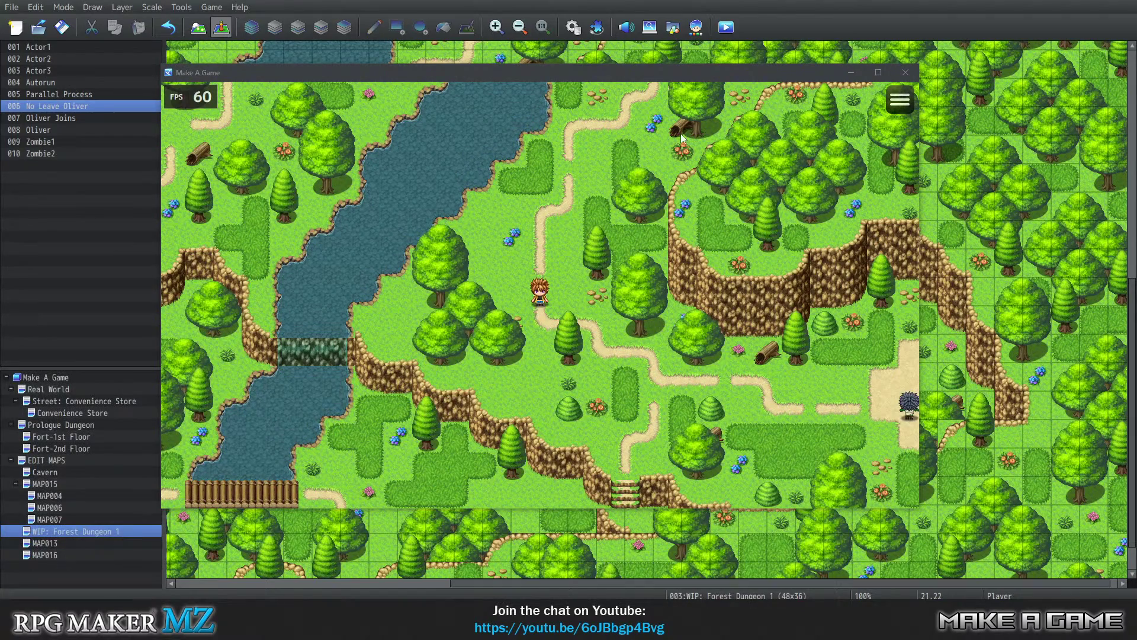
Close the playtest and assign the star icon, number 39, to the "-Wren-" heading entry in the weapons database.
{"action": "left_click", "coordinate": [905, 72]}
{"action": "left_click", "coordinate": [217, 6]}
{"action": "mouse_move", "coordinate": [181, 6]}
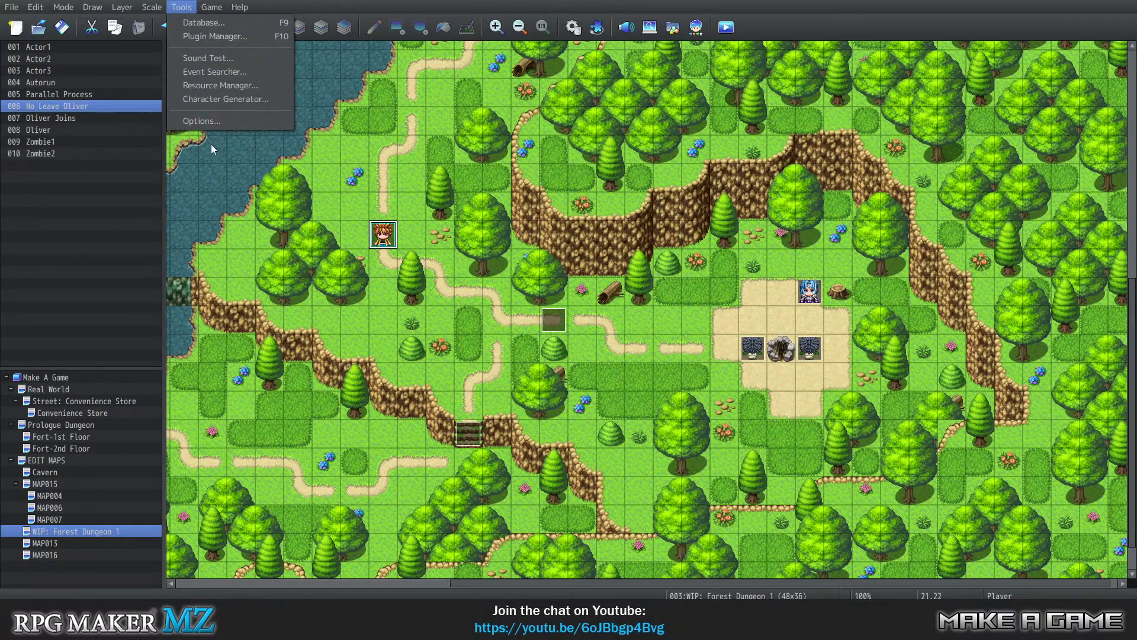
{"action": "left_click", "coordinate": [189, 24]}
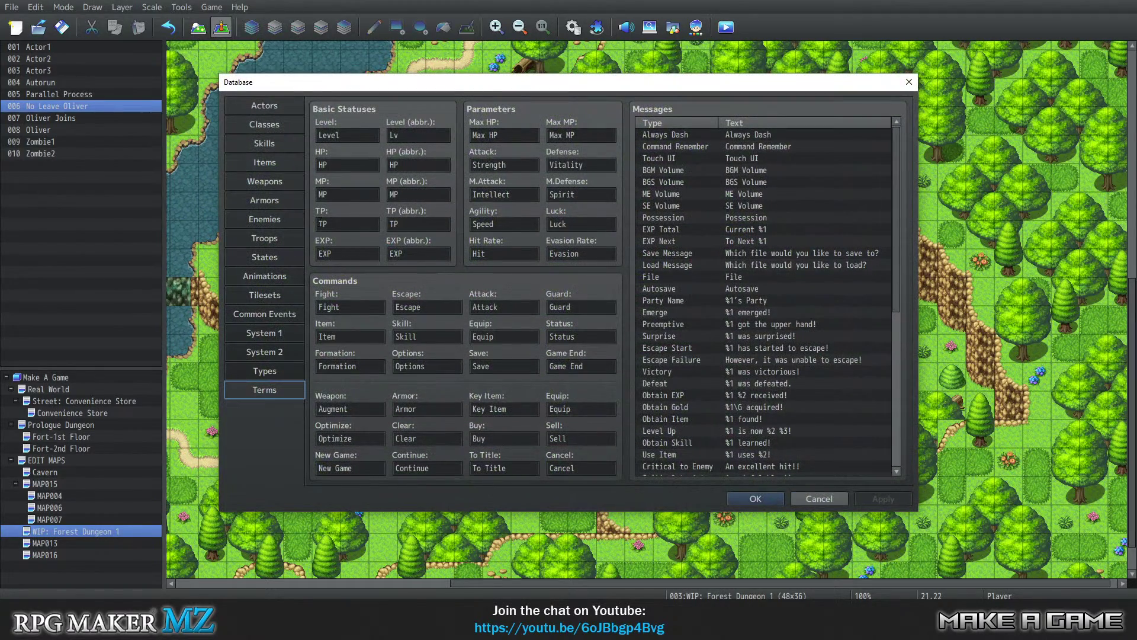
{"action": "left_click", "coordinate": [259, 185]}
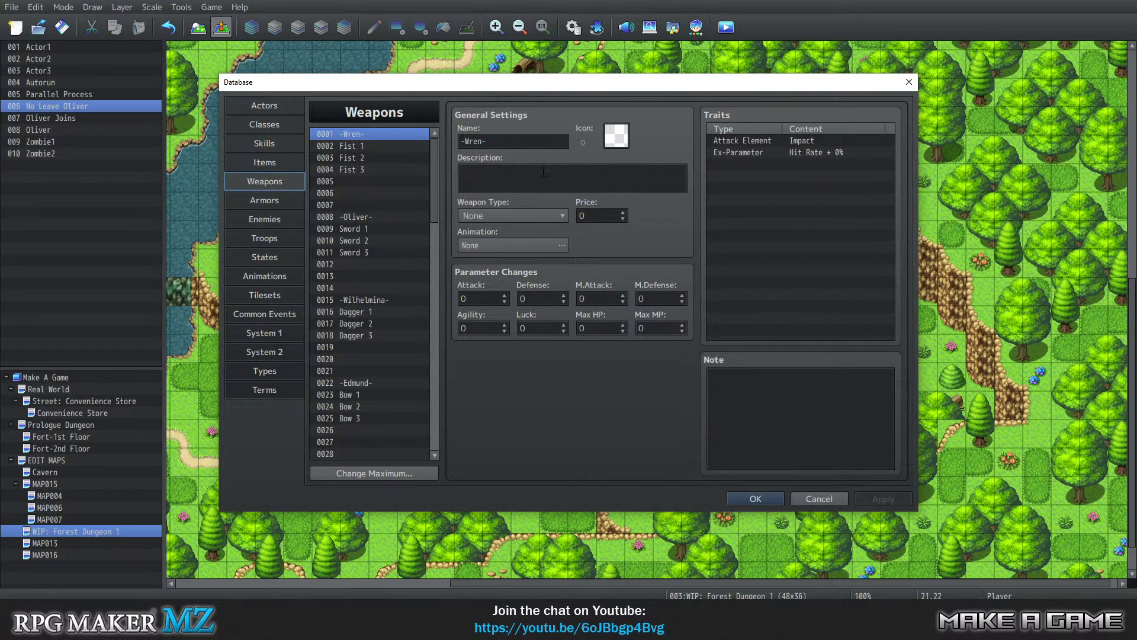
{"action": "double_click", "coordinate": [615, 145]}
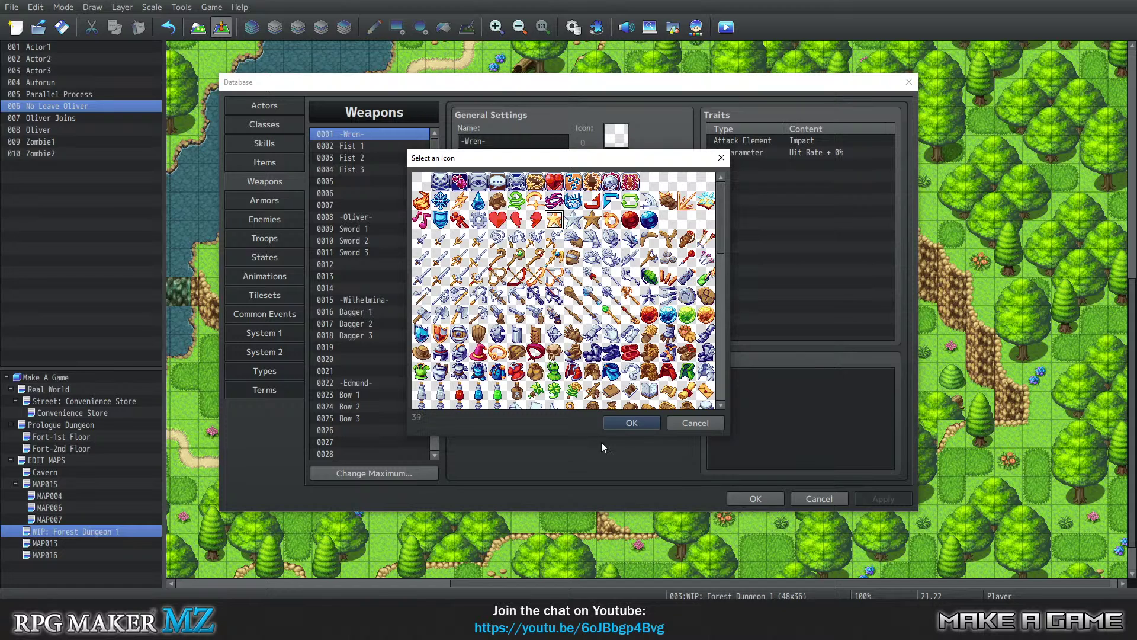
{"action": "left_click", "coordinate": [615, 422]}
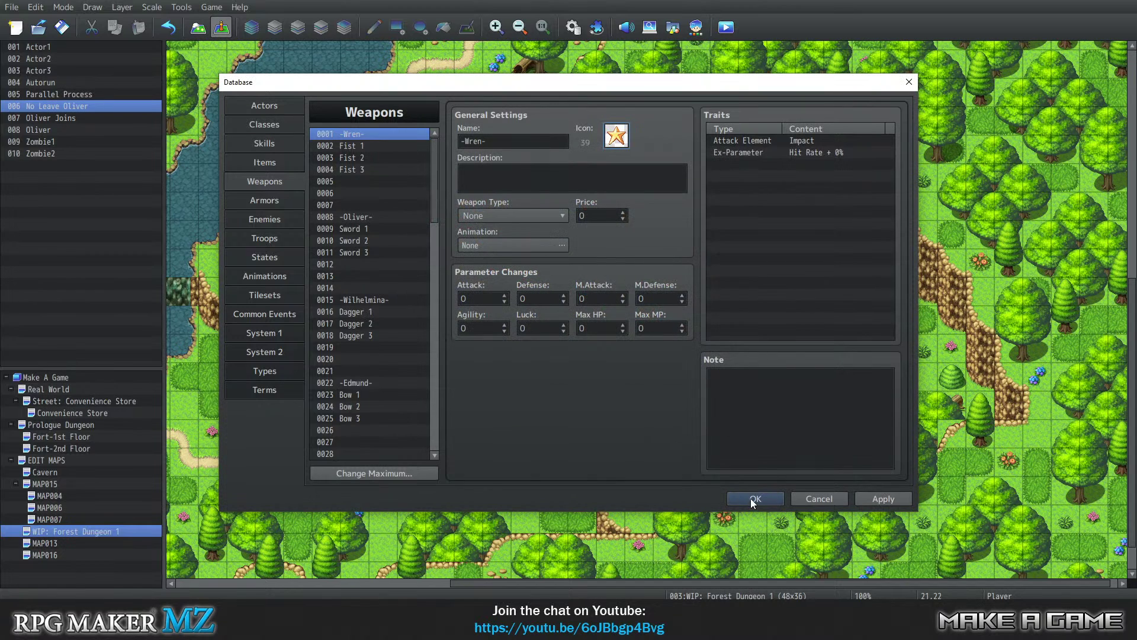
{"action": "left_click", "coordinate": [767, 497]}
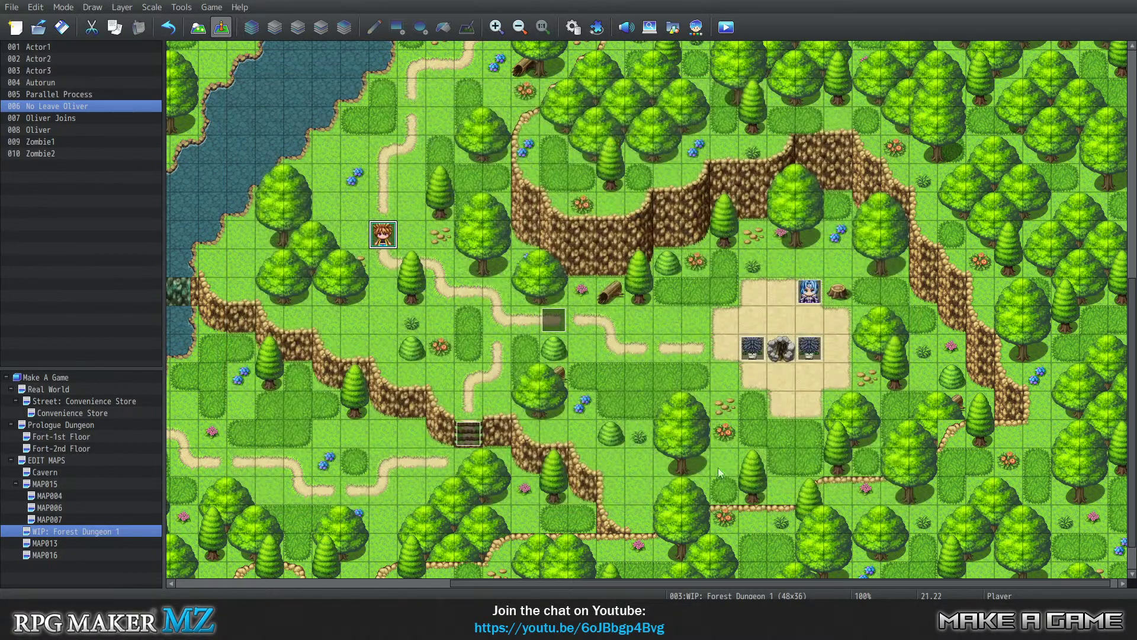
In the ElementStatusCore plugin's Status Menu Categories, set the icon of the general category to 36.
{"action": "left_click", "coordinate": [213, 6]}
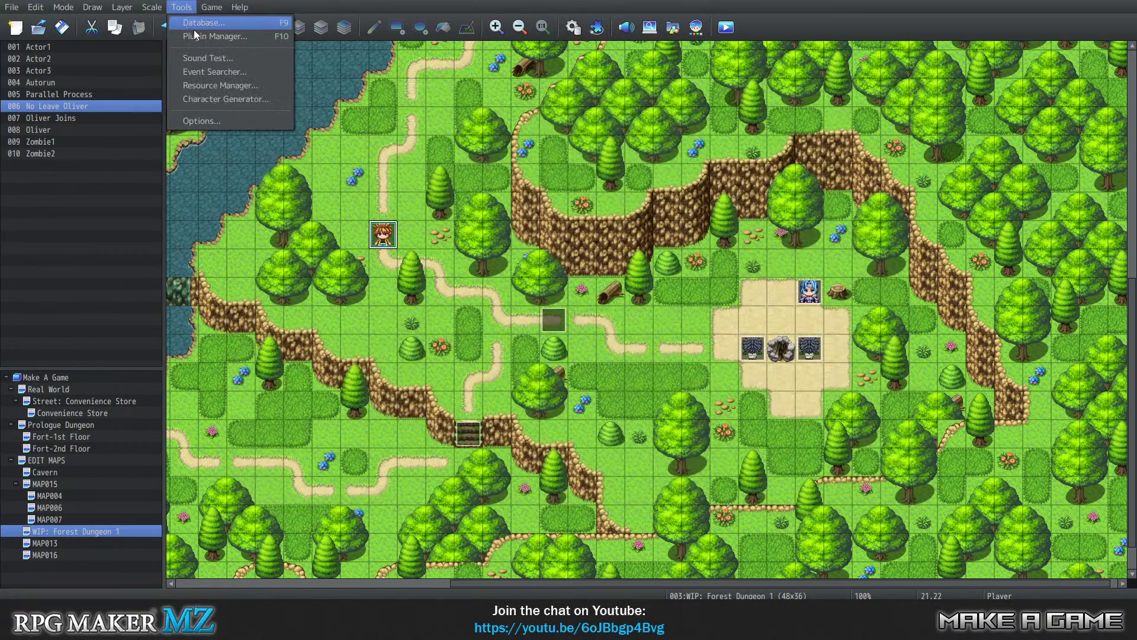
{"action": "left_click", "coordinate": [194, 29]}
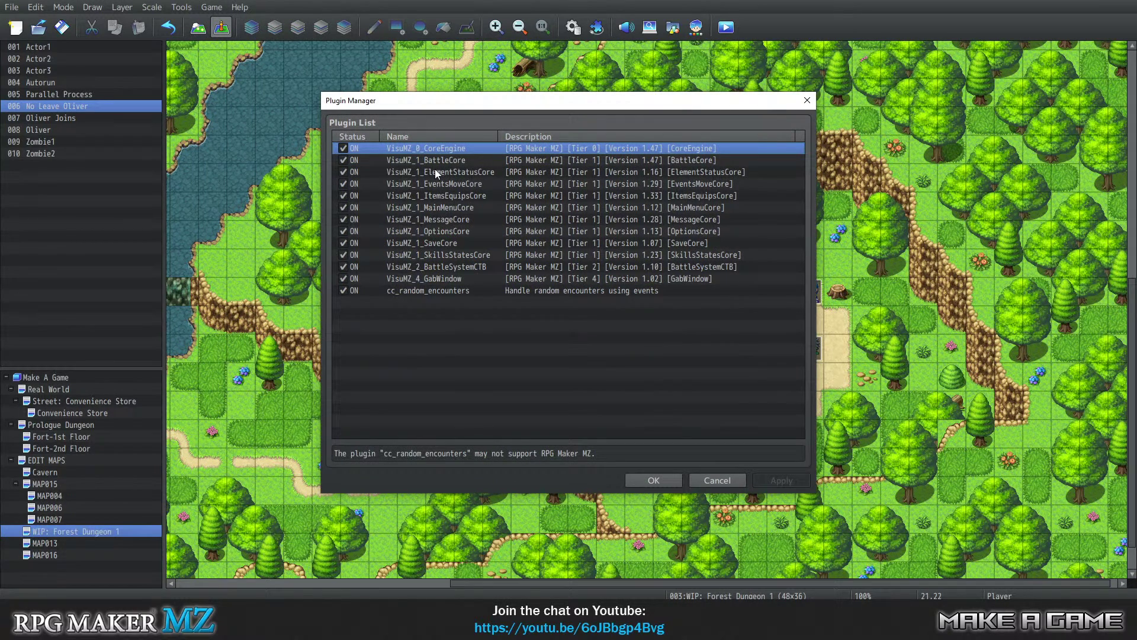
{"action": "left_click", "coordinate": [435, 168]}
{"action": "left_click", "coordinate": [419, 162]}
{"action": "left_click", "coordinate": [418, 169]}
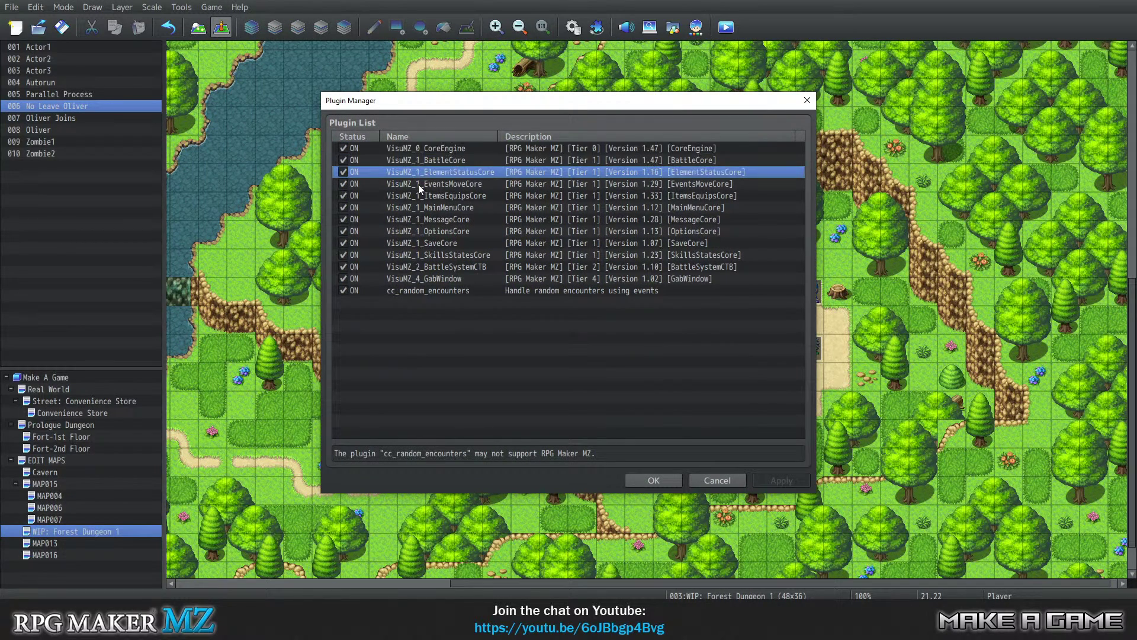
{"action": "left_click", "coordinate": [419, 183]}
{"action": "left_click", "coordinate": [430, 172]}
{"action": "double_click", "coordinate": [420, 171]}
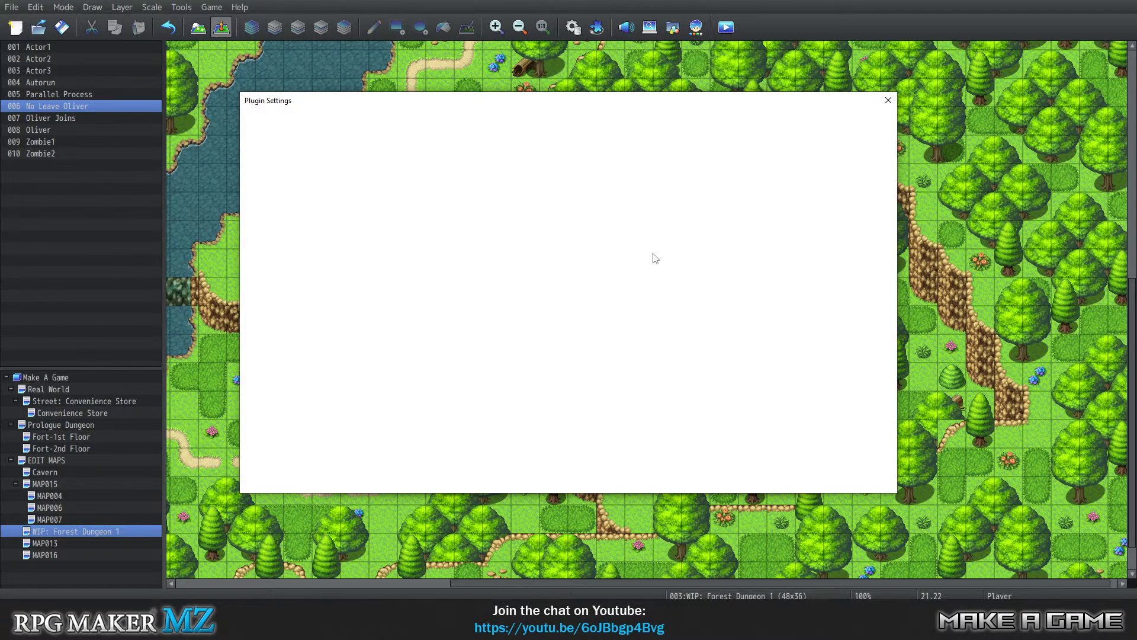
{"action": "double_click", "coordinate": [668, 219]}
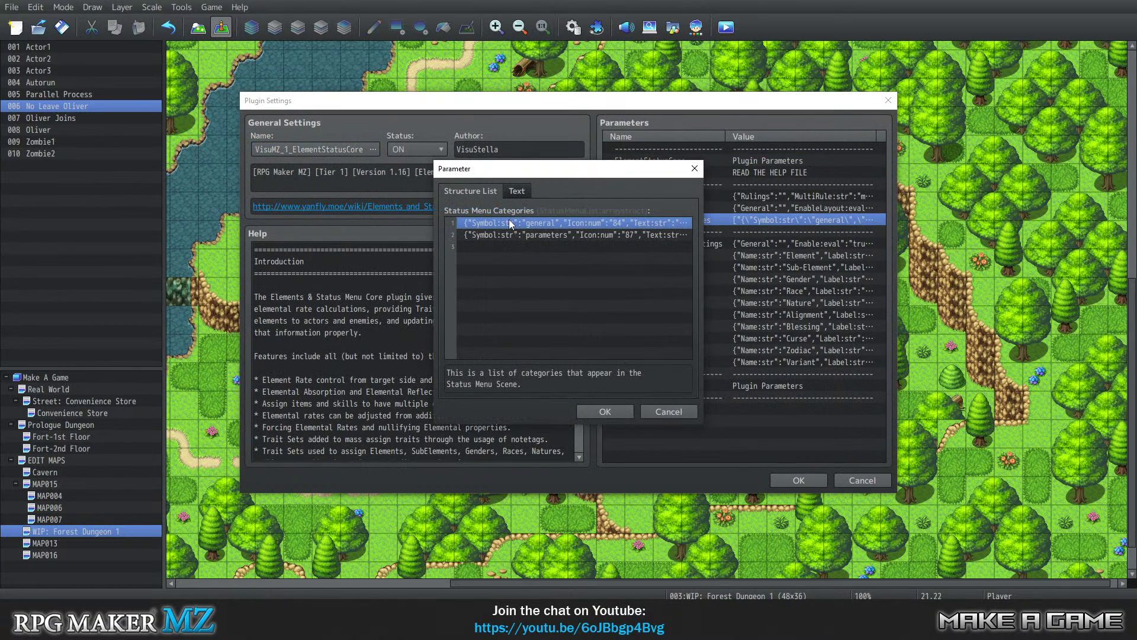
{"action": "double_click", "coordinate": [510, 219]}
{"action": "double_click", "coordinate": [549, 247]}
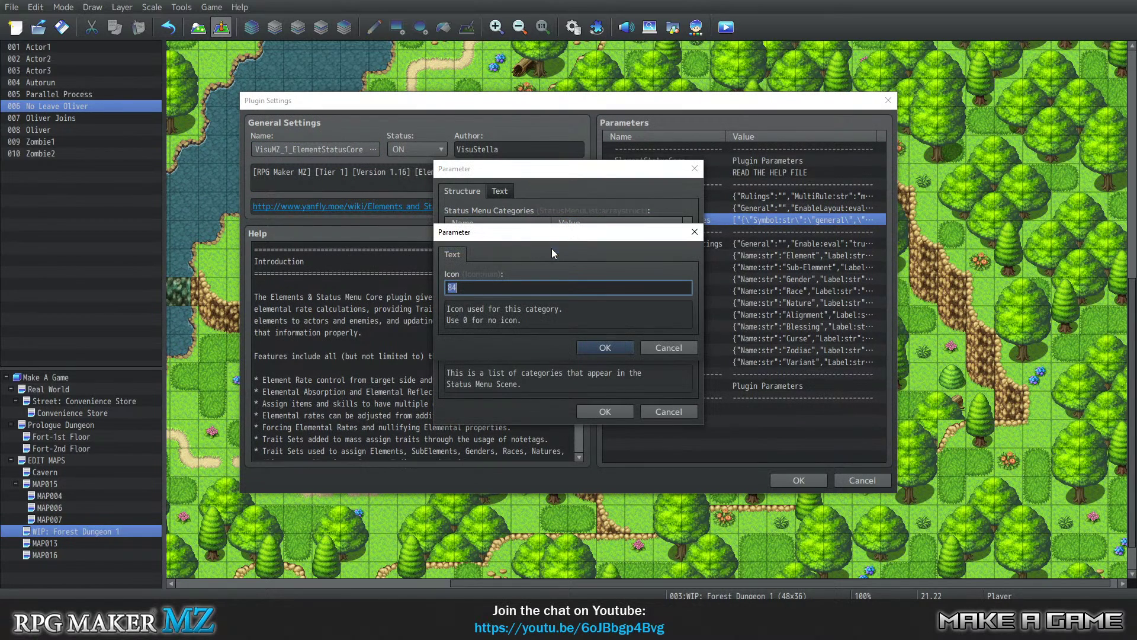
{"action": "left_click", "coordinate": [613, 347]}
{"action": "left_click", "coordinate": [607, 408]}
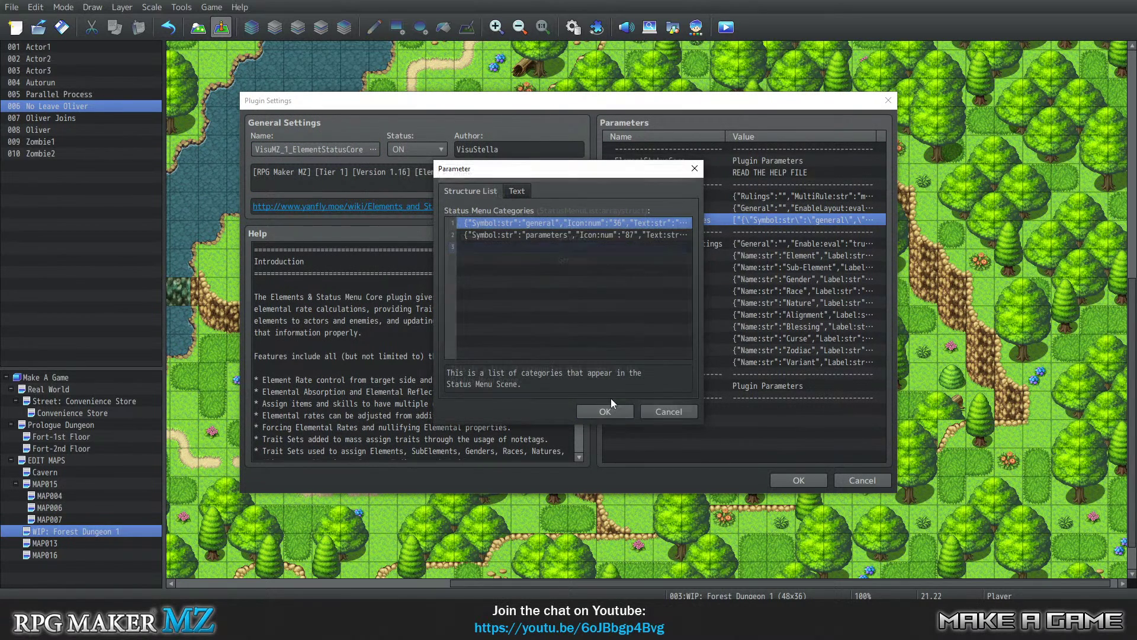
Set the icon of the parameters status category to 39 and save the ElementStatusCore plugin settings.
{"action": "double_click", "coordinate": [534, 238]}
{"action": "double_click", "coordinate": [574, 244]}
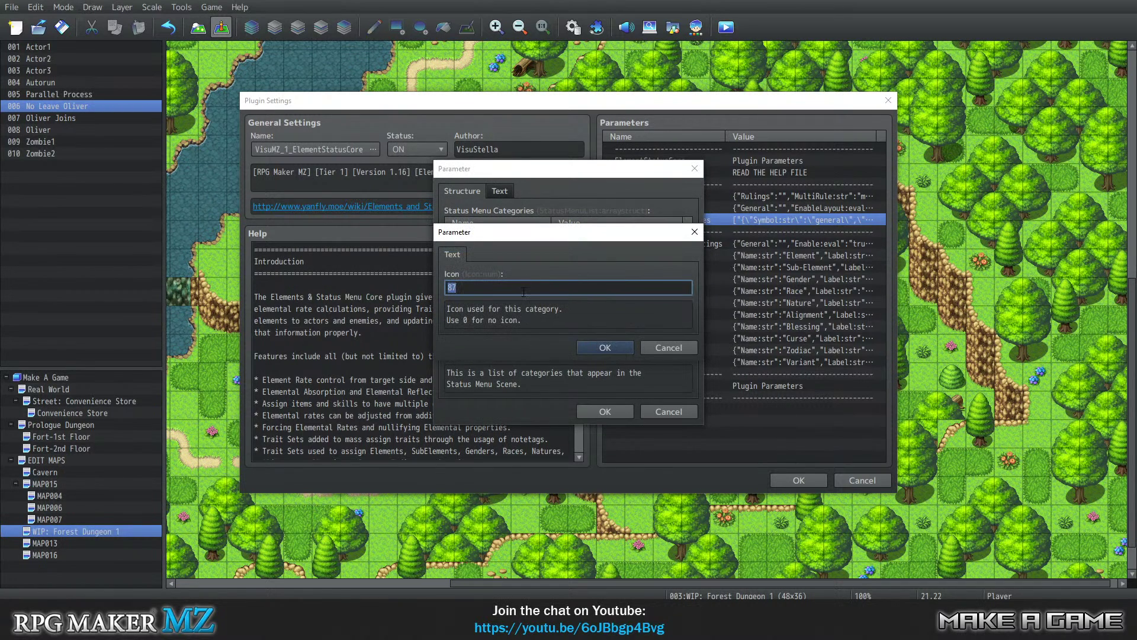
{"action": "type", "text": "39"}
{"action": "left_click", "coordinate": [616, 347]}
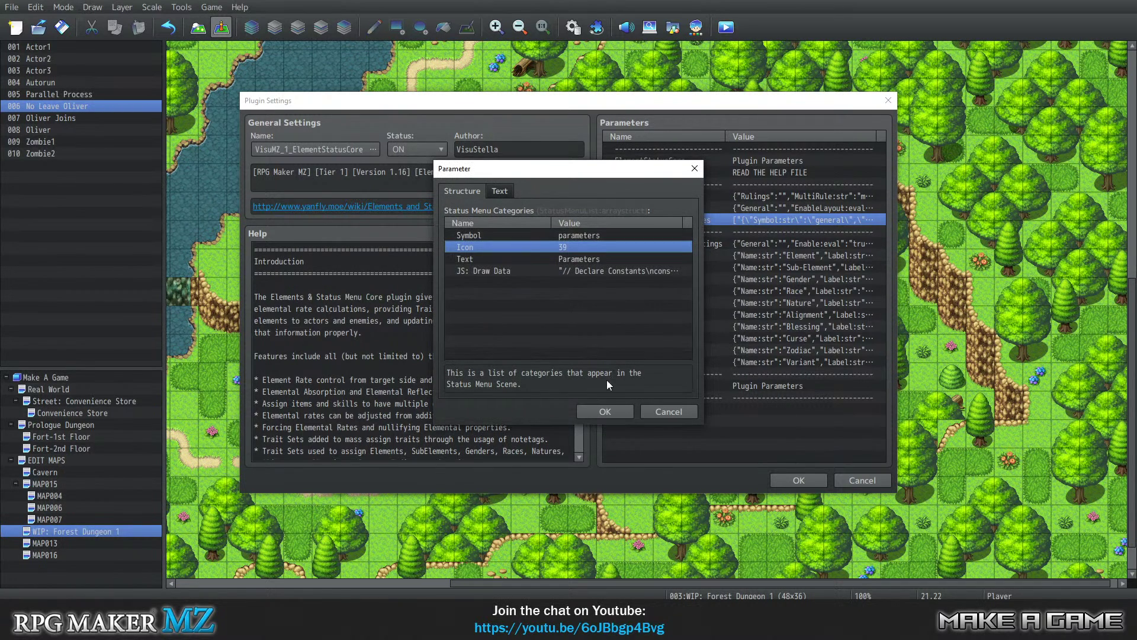
{"action": "left_click", "coordinate": [607, 405]}
{"action": "left_click", "coordinate": [616, 409]}
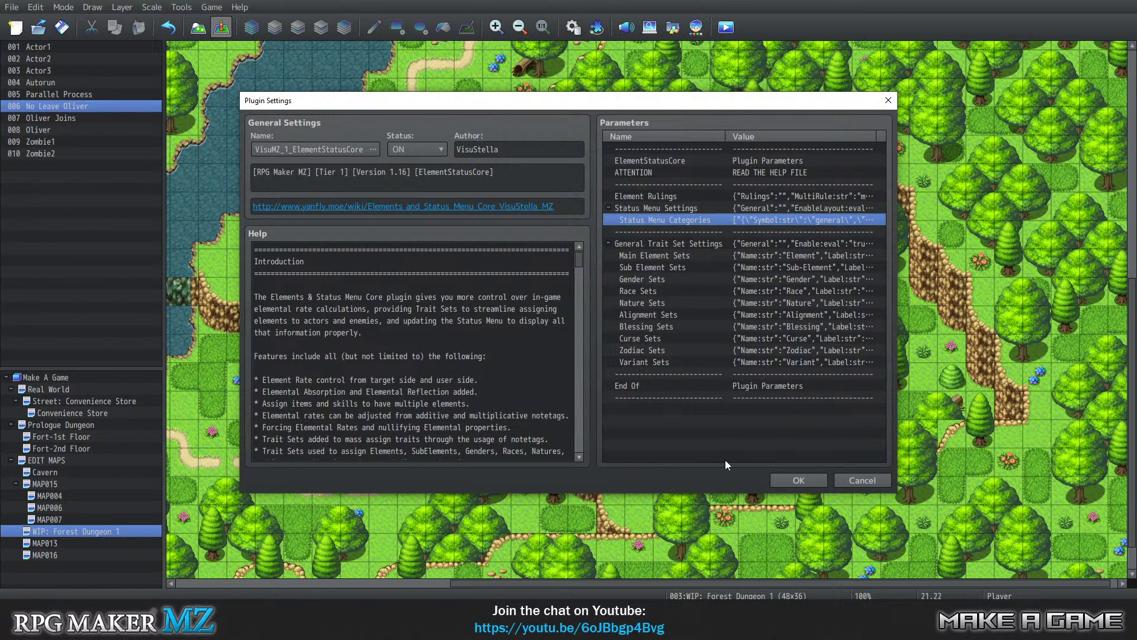
{"action": "left_click", "coordinate": [777, 484]}
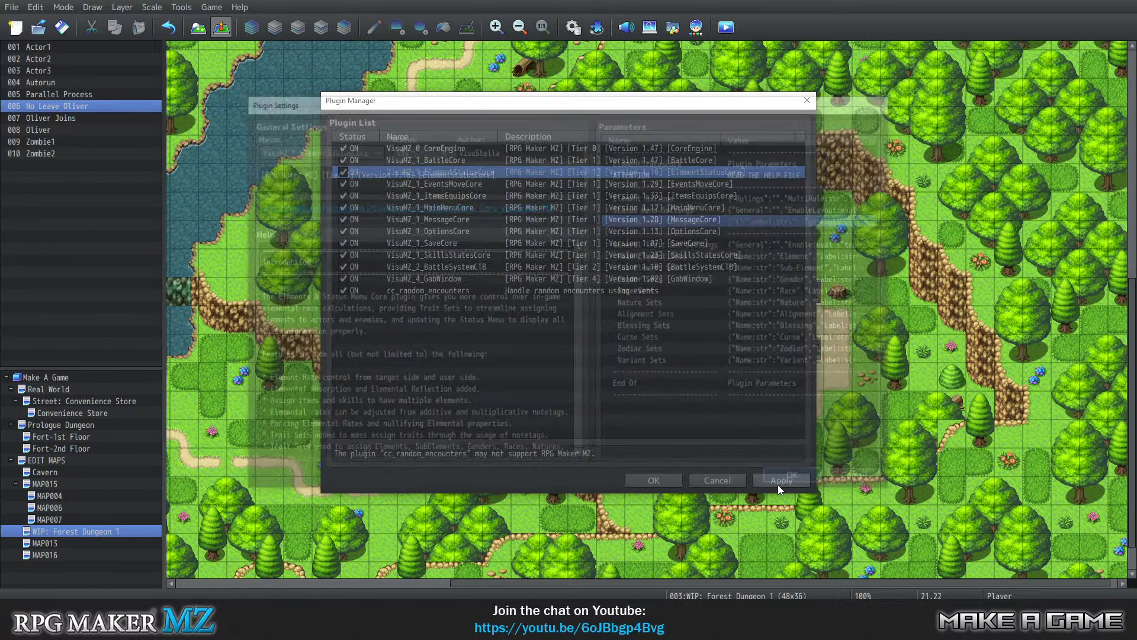
{"action": "left_click", "coordinate": [653, 480]}
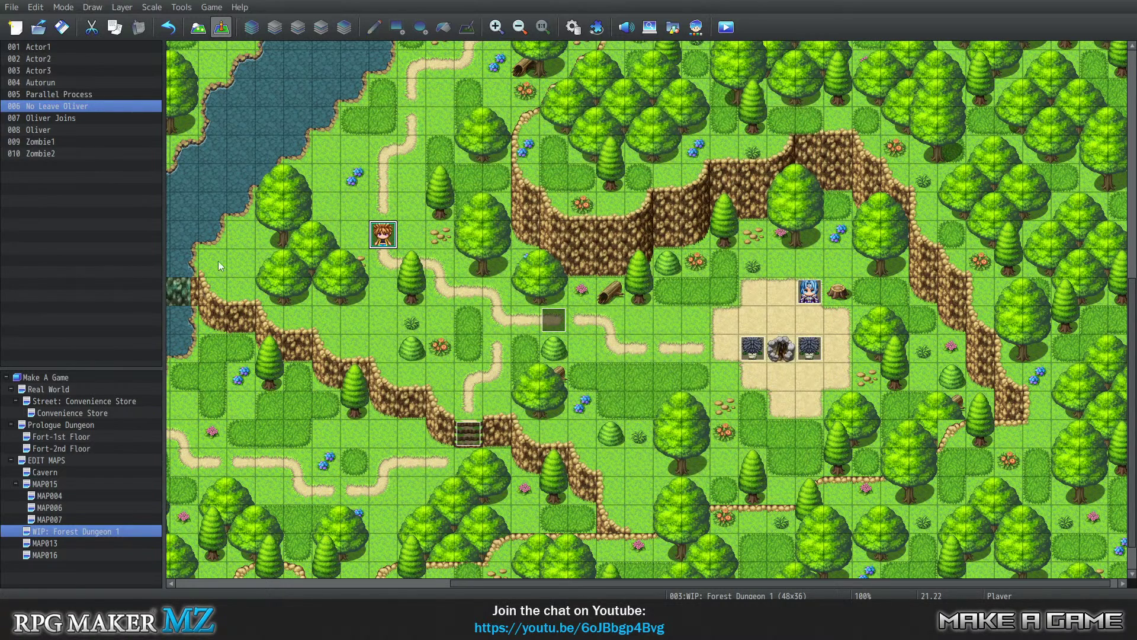
Save the changes to the game and start a new game in a playtest.
{"action": "left_click", "coordinate": [211, 7]}
{"action": "left_click", "coordinate": [229, 29]}
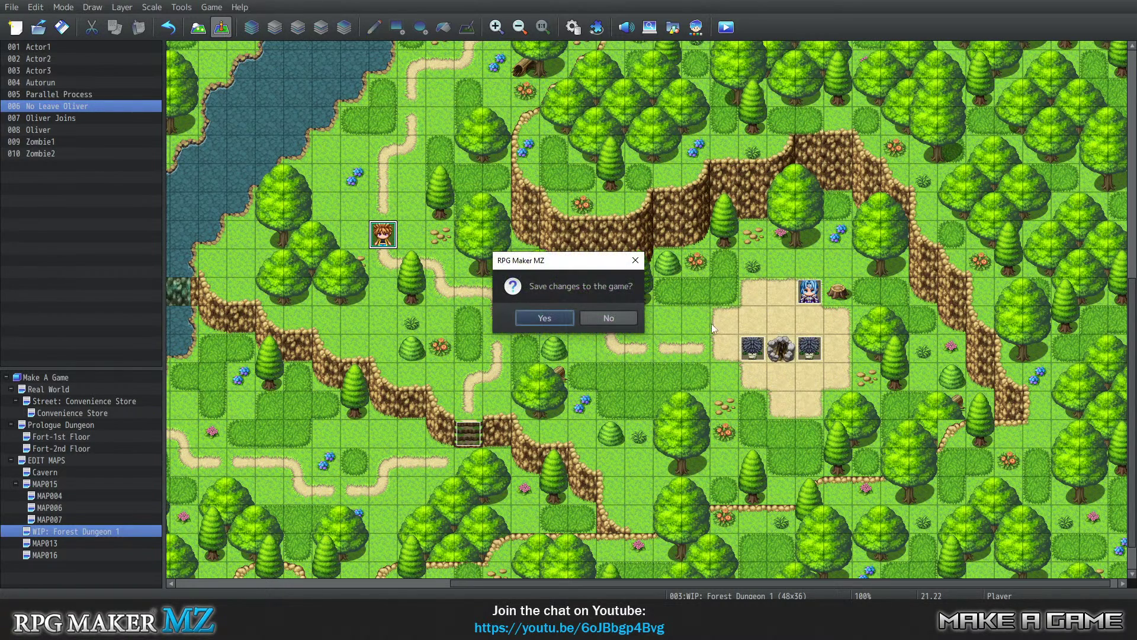
{"action": "left_click", "coordinate": [536, 316]}
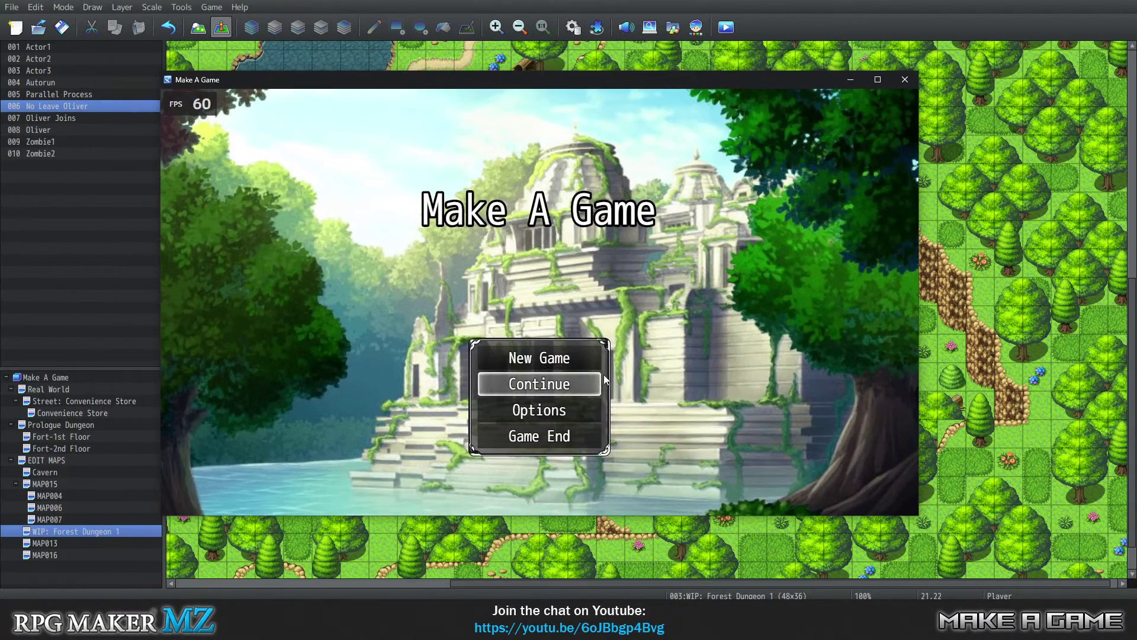
{"action": "left_click", "coordinate": [578, 357]}
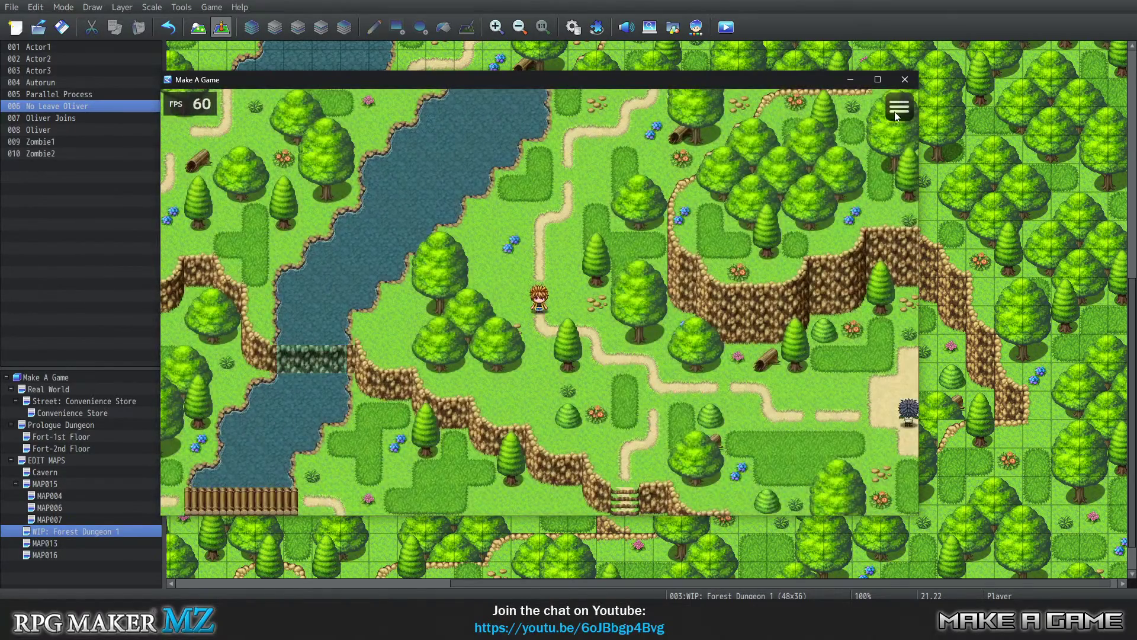
Check the General and Parameters category icons on the first party member's Status screen, and return to the main menu.
{"action": "left_click", "coordinate": [898, 108]}
{"action": "left_click", "coordinate": [817, 142]}
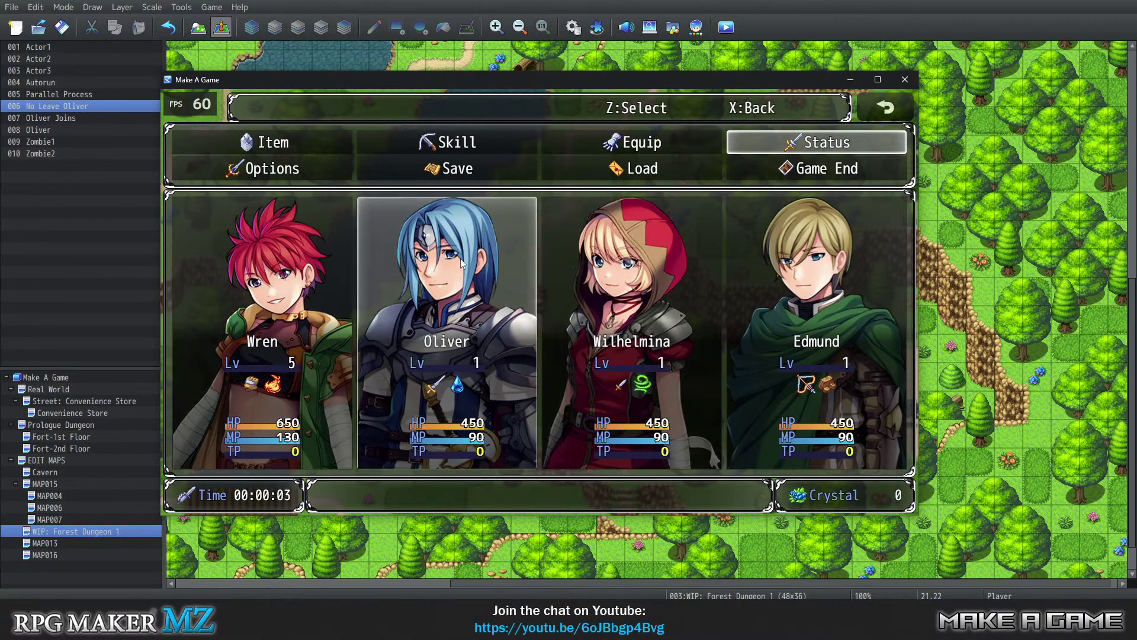
{"action": "left_click", "coordinate": [332, 300]}
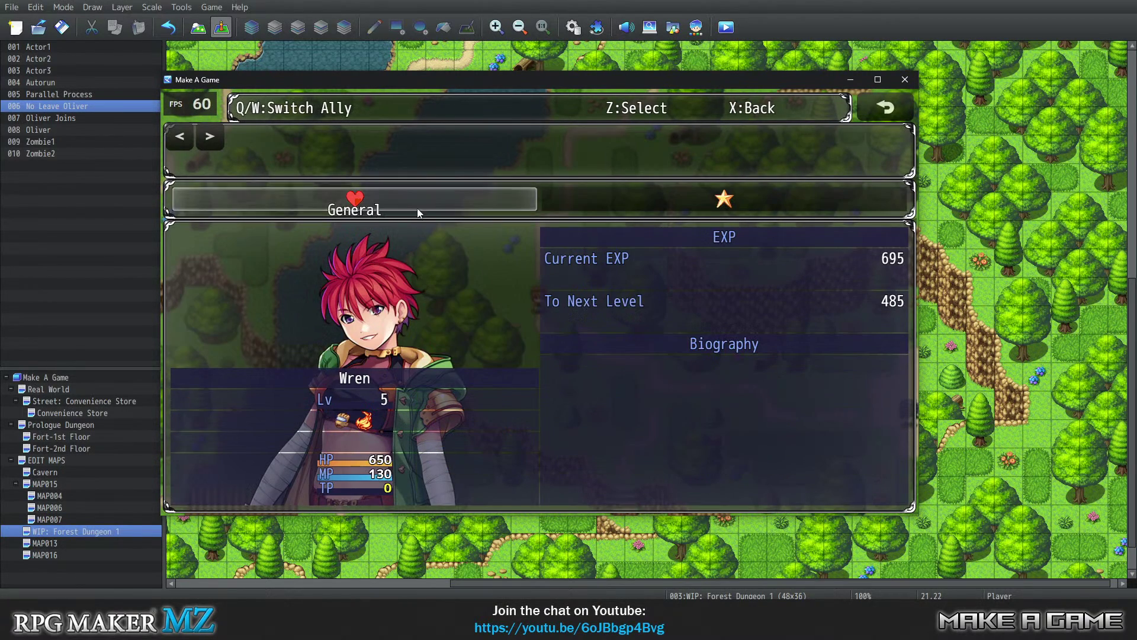
{"action": "mouse_move", "coordinate": [690, 203]}
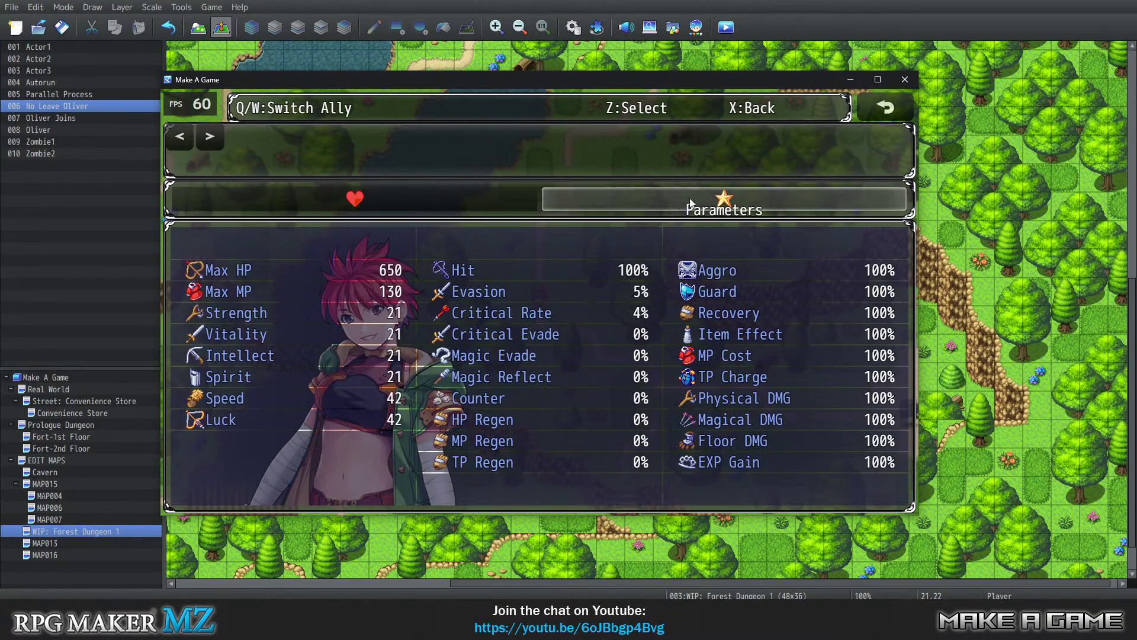
{"action": "mouse_move", "coordinate": [421, 194]}
{"action": "left_click", "coordinate": [884, 109]}
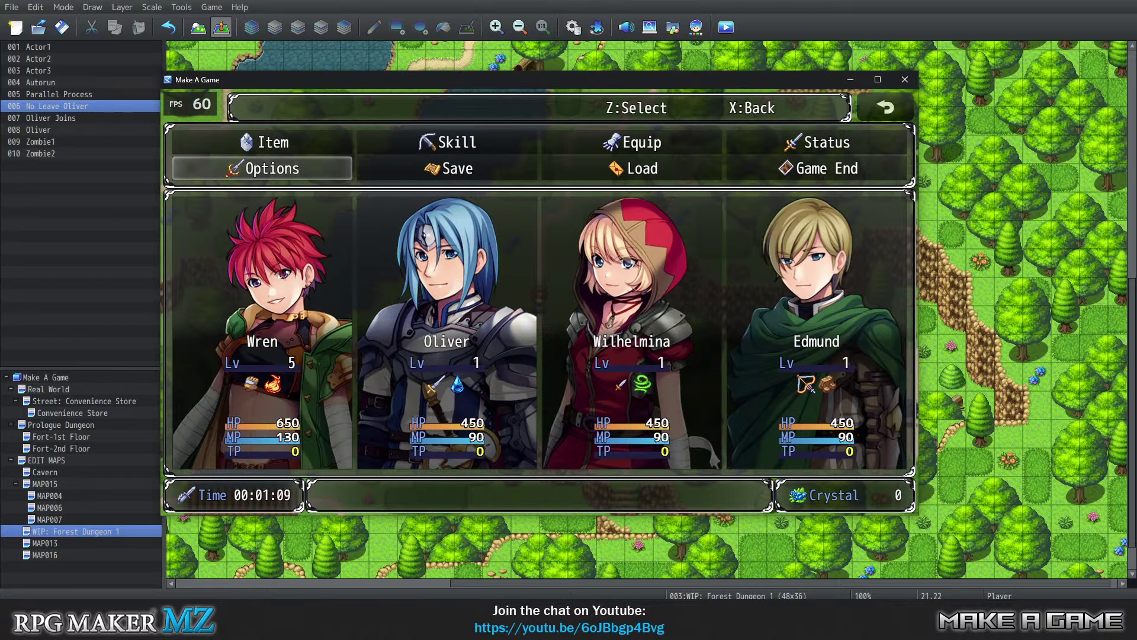
Switch to the second Notepad note and replace its text with the lines Item, Skill, Equip, Status, Options, Save, Load, Game End, Time and Crystals.
{"action": "left_click", "coordinate": [334, 619]}
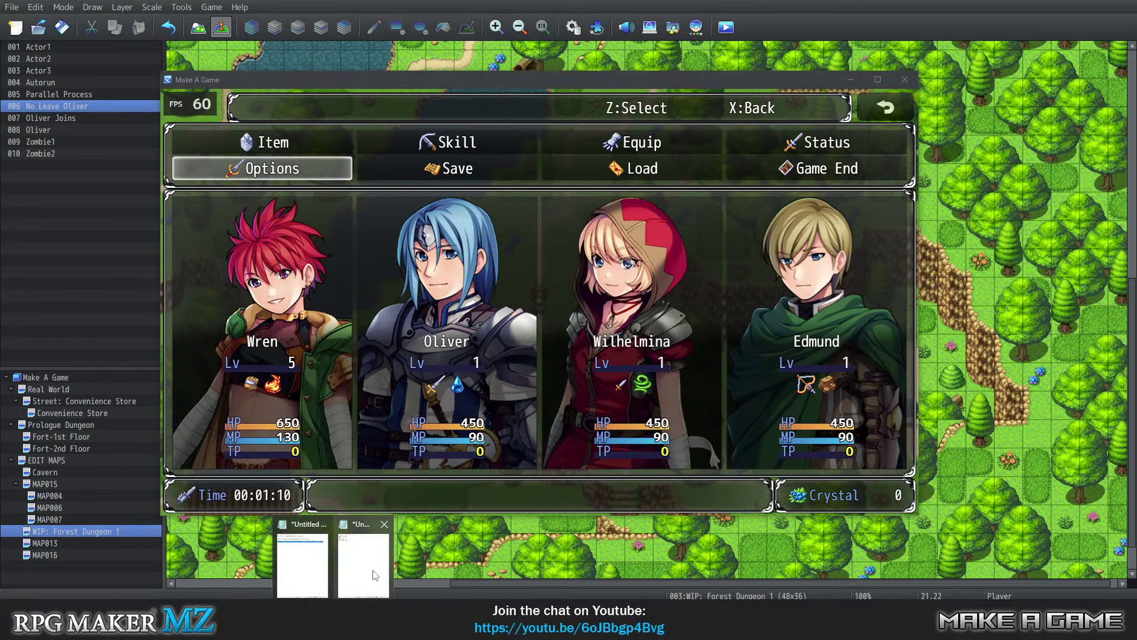
{"action": "left_click", "coordinate": [375, 574]}
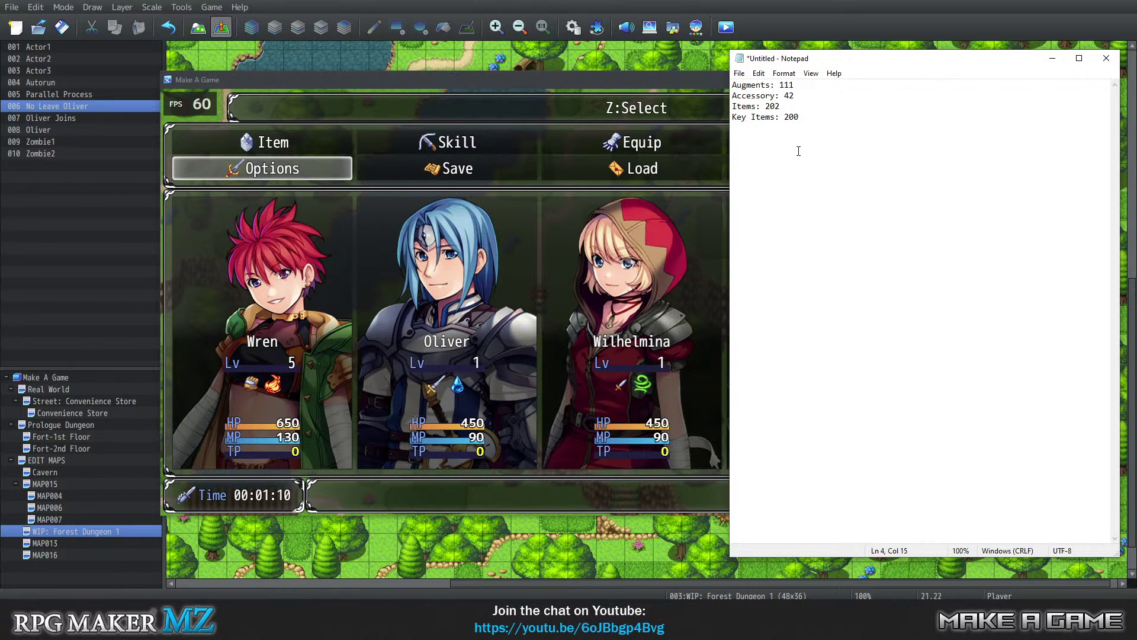
{"action": "left_click_drag", "start_coordinate": [798, 151], "coordinate": [732, 84]}
{"action": "left_click_drag", "start_coordinate": [827, 61], "coordinate": [826, 246]}
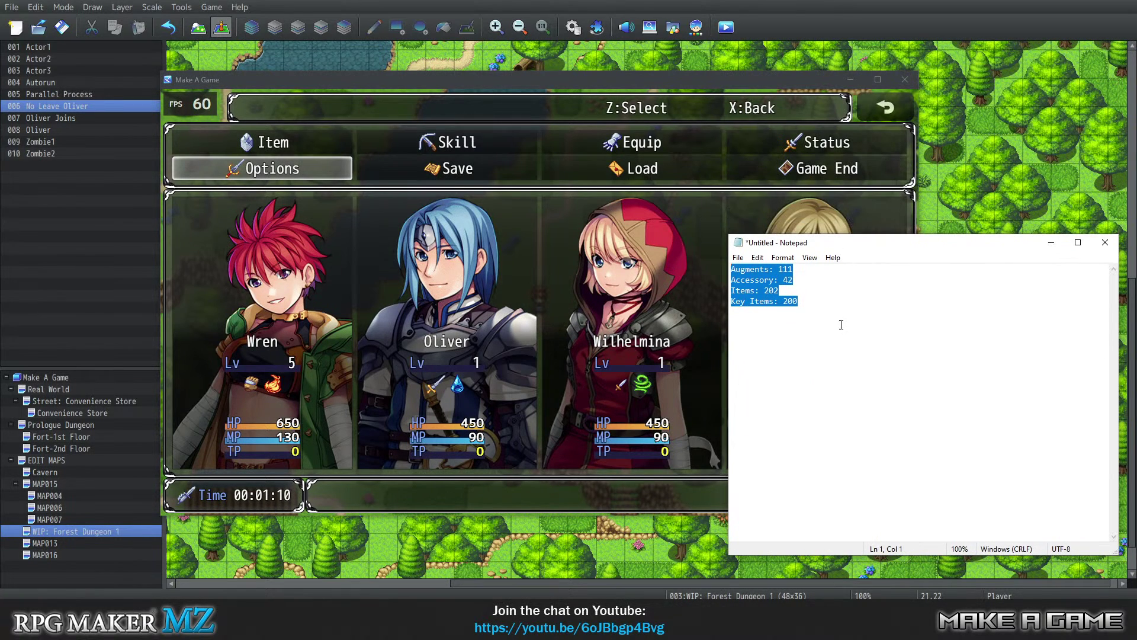
{"action": "type", "text": "Item"}
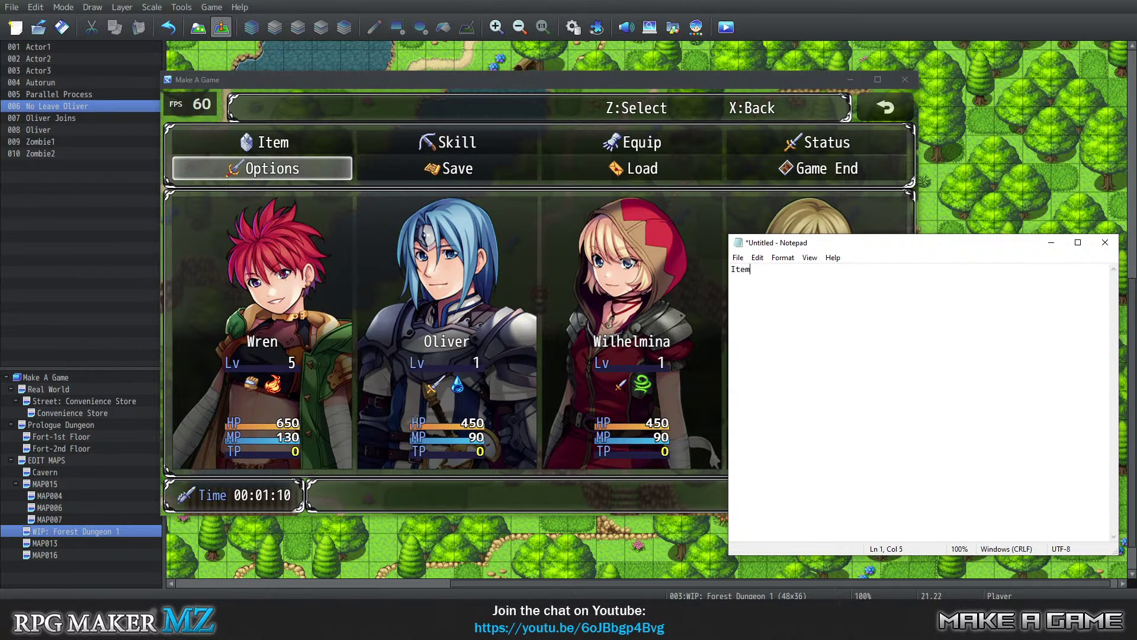
{"action": "key", "text": "Return"}
{"action": "type", "text": "SkillEquoiipStatusOptions"}
{"action": "key", "text": "Return"}
{"action": "type", "text": "Save L"}
{"action": "type", "text": "oad"}
{"action": "key", "text": "Return"}
{"action": "type", "text": "Game En"}
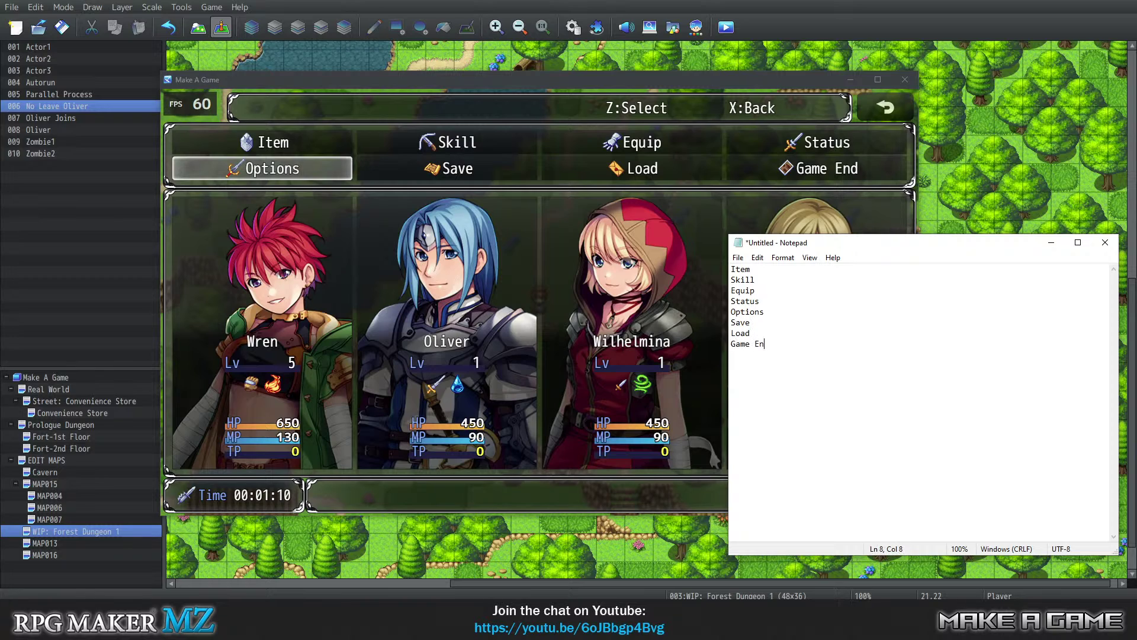
{"action": "type", "text": "d Time"}
{"action": "key", "text": "Return"}
{"action": "type", "text": "Crystals"}
Return to the Make A Game playtest and close it.
{"action": "left_click", "coordinate": [557, 92]}
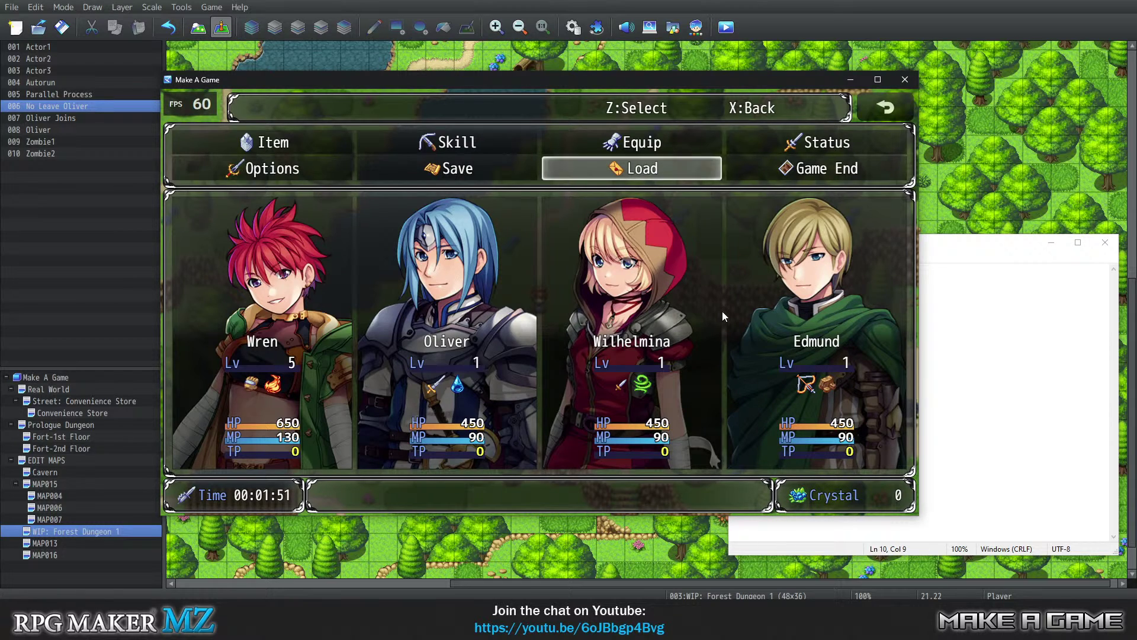
{"action": "left_click", "coordinate": [911, 81]}
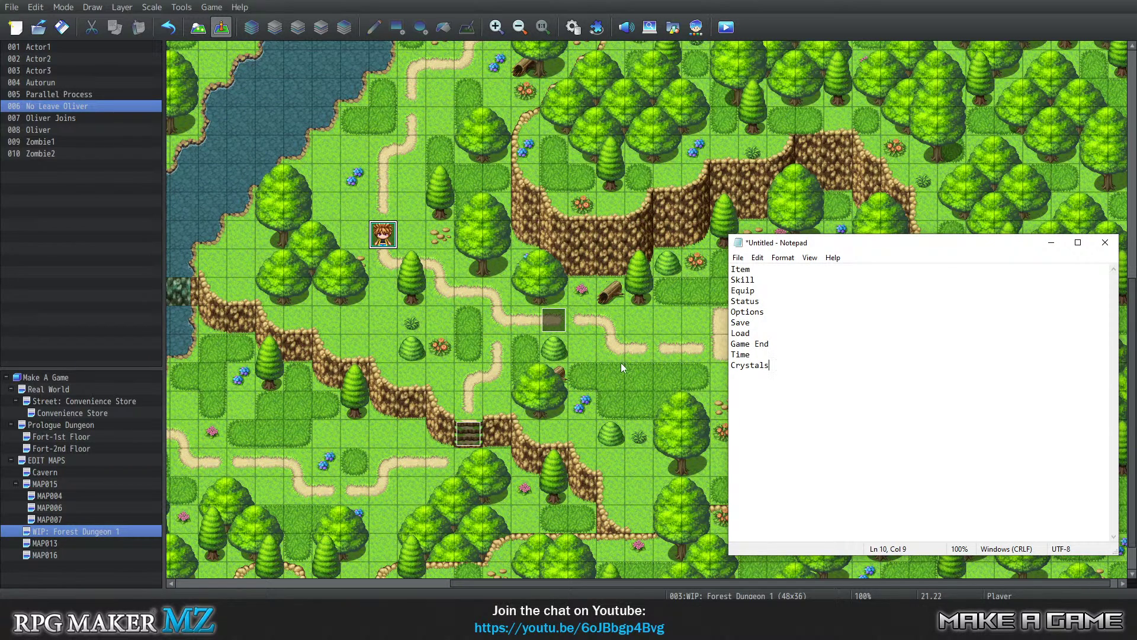
{"action": "left_click", "coordinate": [180, 8]}
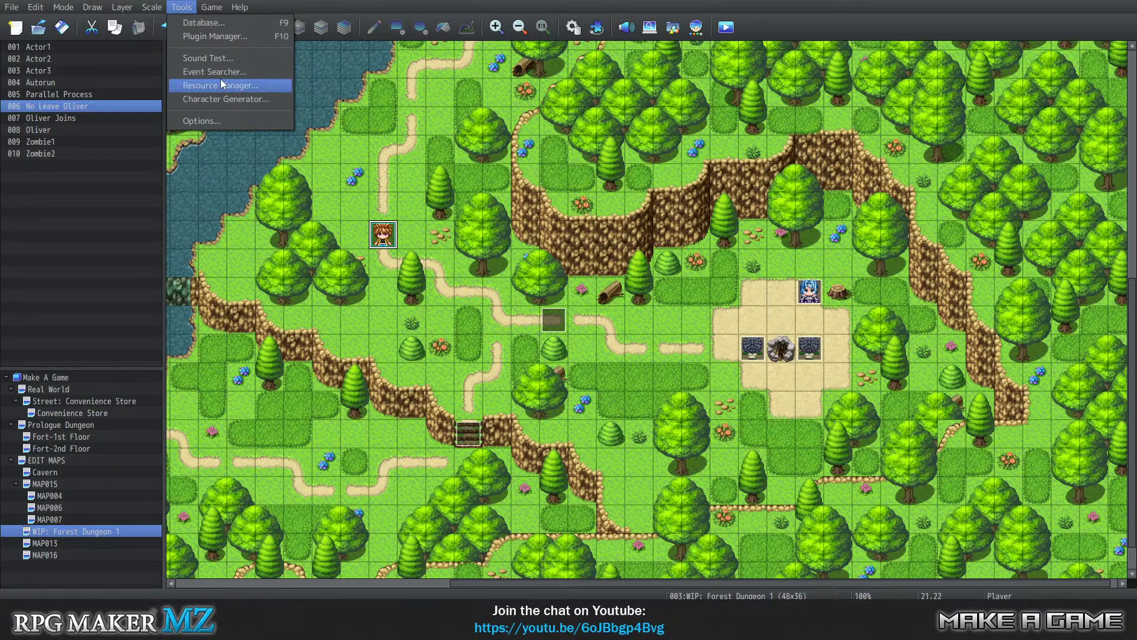
{"action": "left_click", "coordinate": [211, 39]}
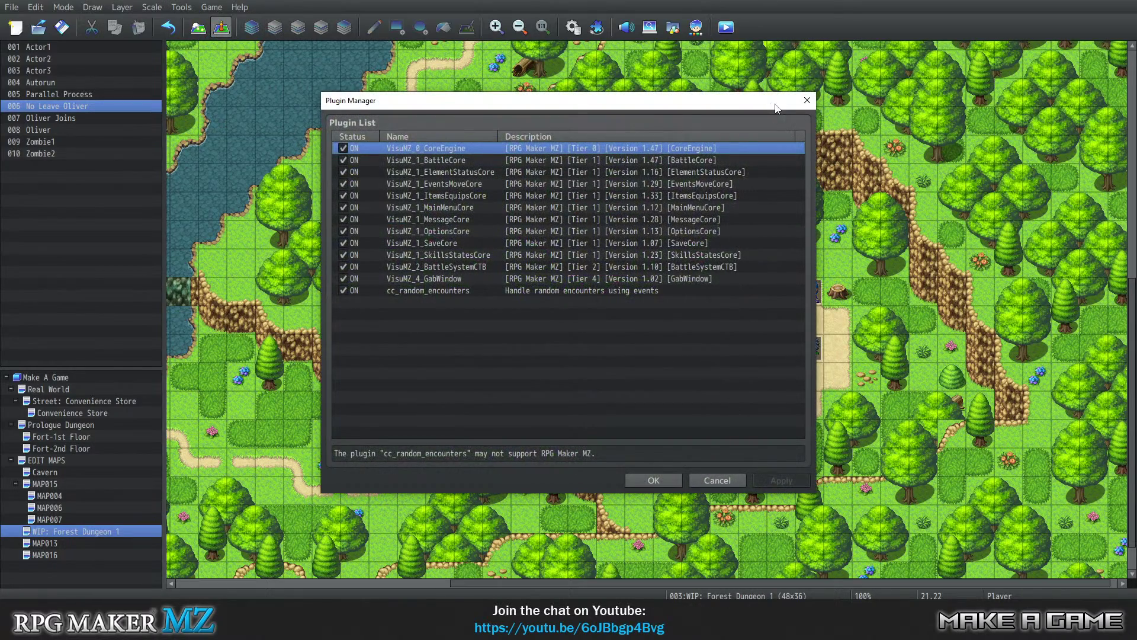
{"action": "left_click", "coordinate": [806, 100]}
Open the icon picker for the -Wren- weapon and try to tile the Notepad note with the music links beside it.
{"action": "left_click", "coordinate": [182, 6]}
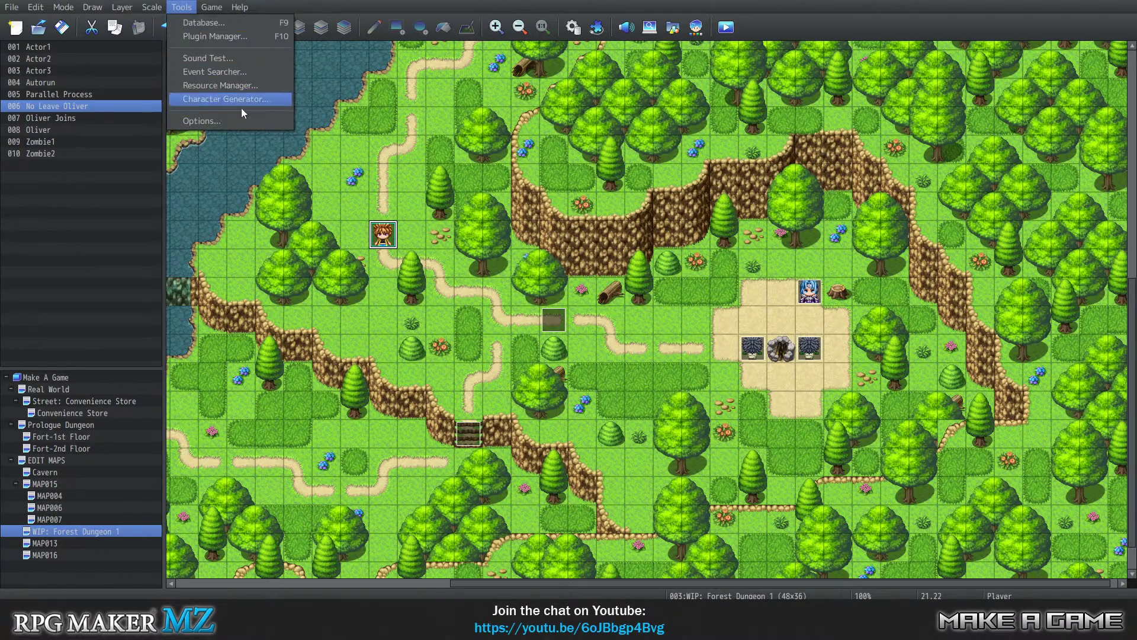
{"action": "left_click", "coordinate": [201, 24]}
{"action": "double_click", "coordinate": [615, 144]}
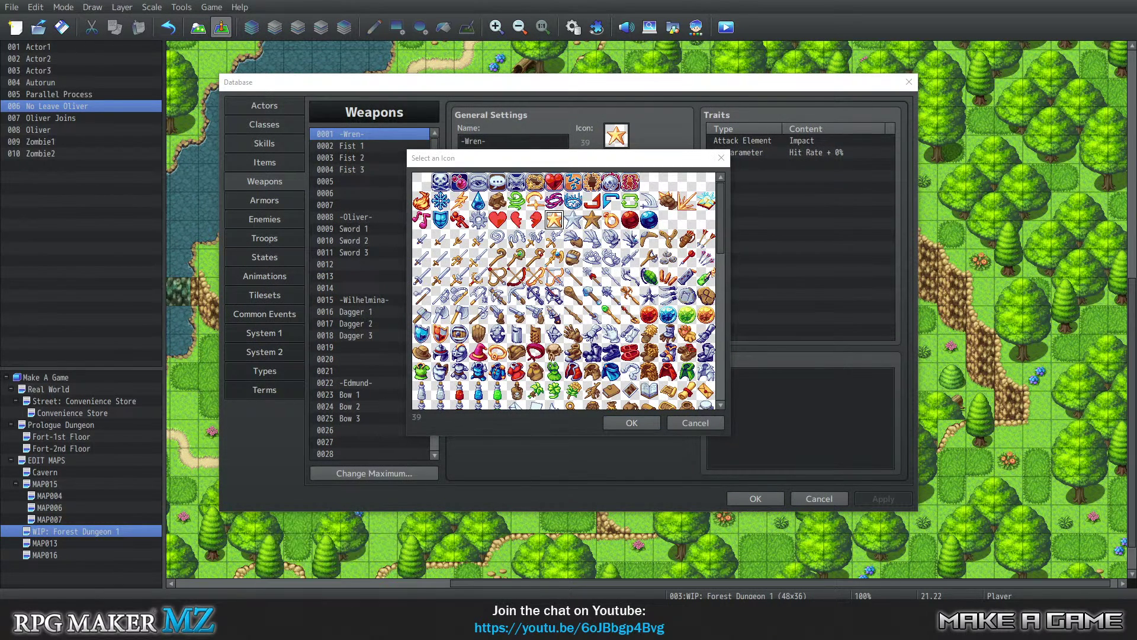
{"action": "key", "text": "alt+Tab"}
{"action": "key", "text": "super+Right"}
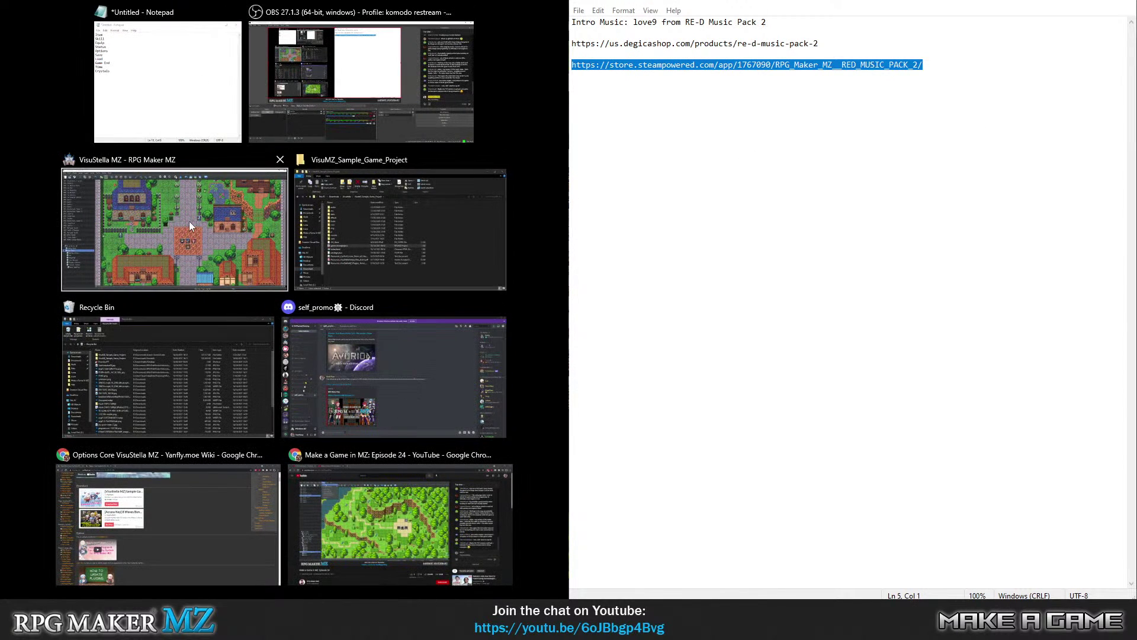
{"action": "left_click", "coordinate": [476, 503]}
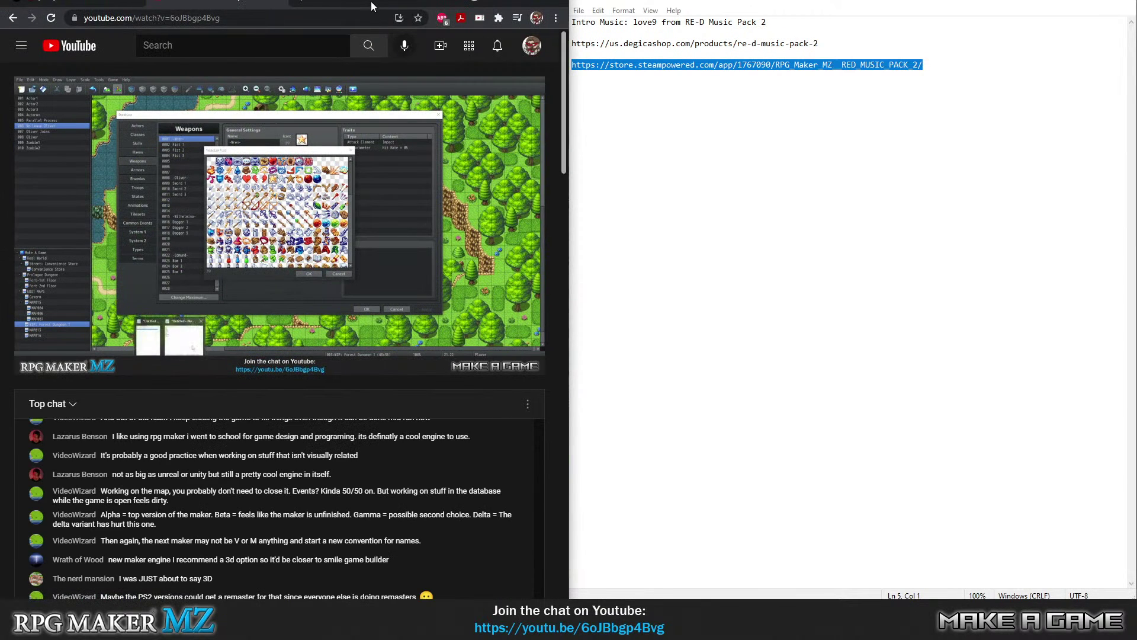
{"action": "left_click", "coordinate": [501, 3]}
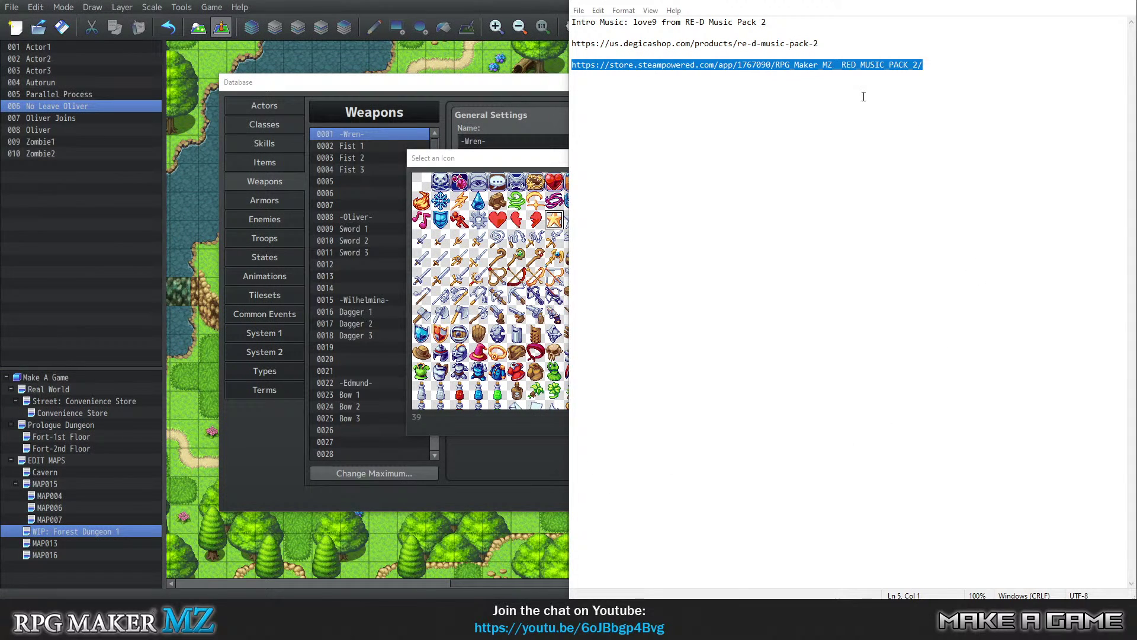
{"action": "left_click_drag", "start_coordinate": [904, 2], "coordinate": [1136, 77]}
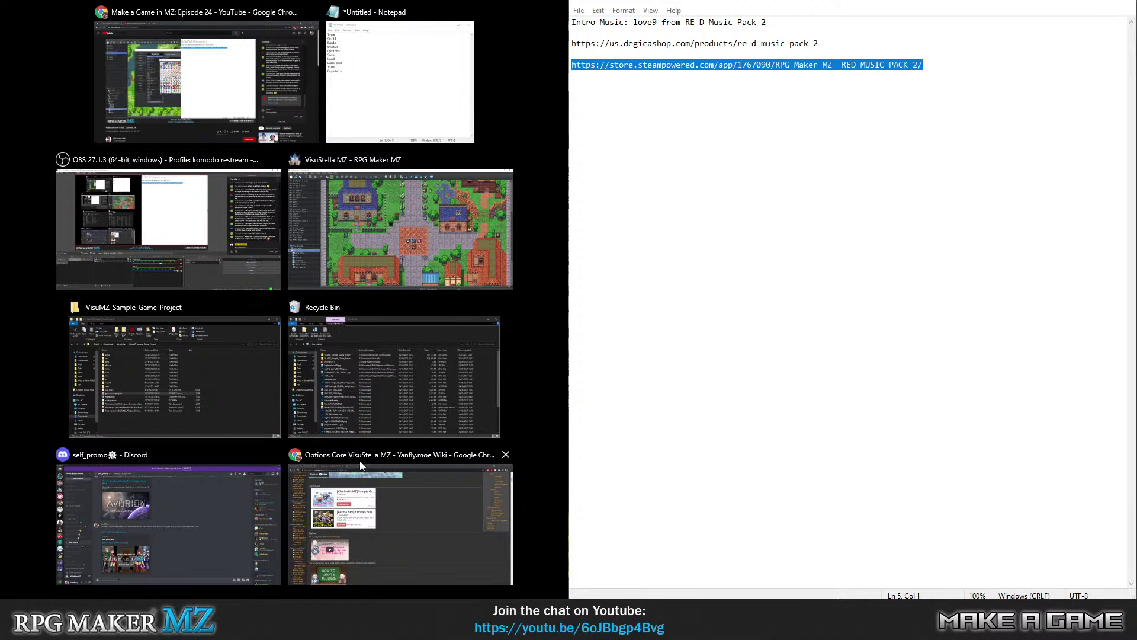
{"action": "left_click", "coordinate": [433, 214]}
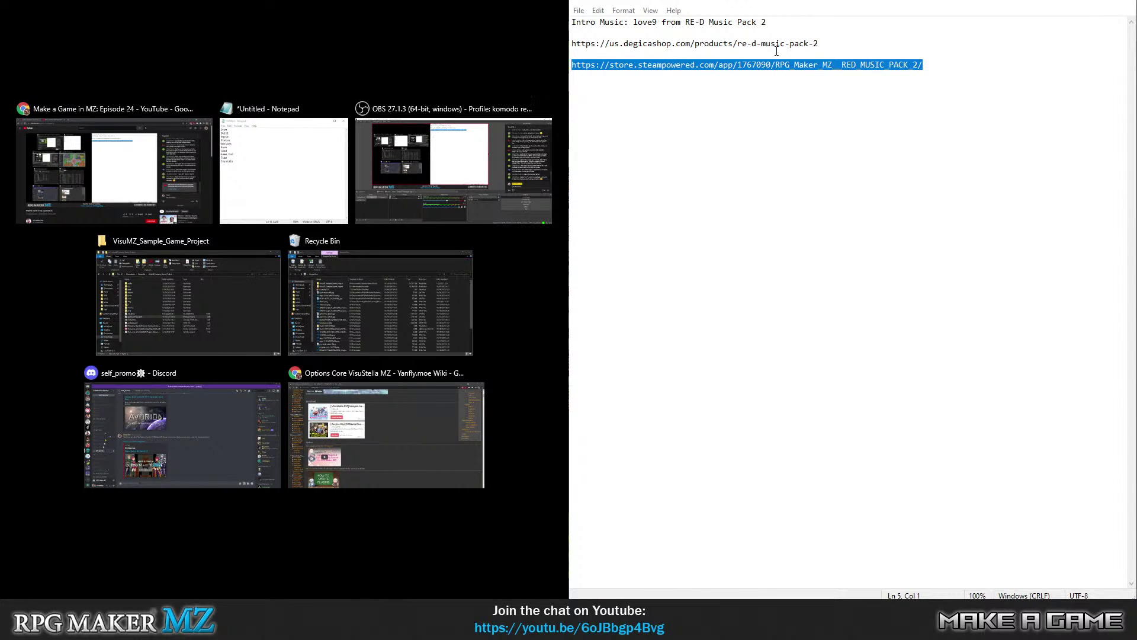
{"action": "left_click", "coordinate": [1123, 2]}
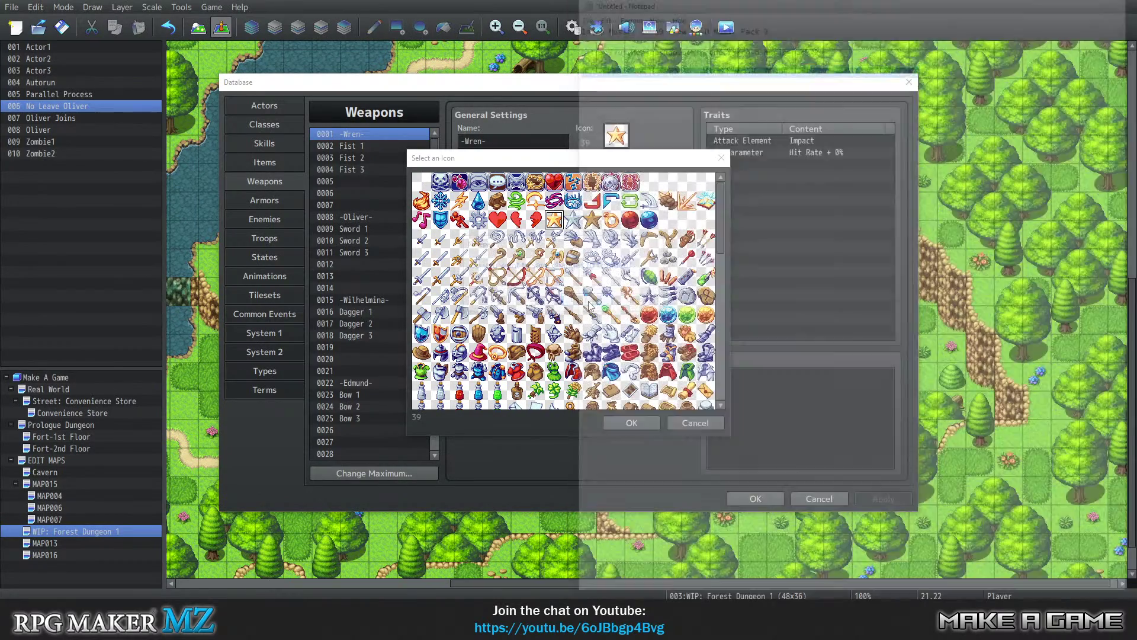
{"action": "left_click", "coordinate": [588, 301]}
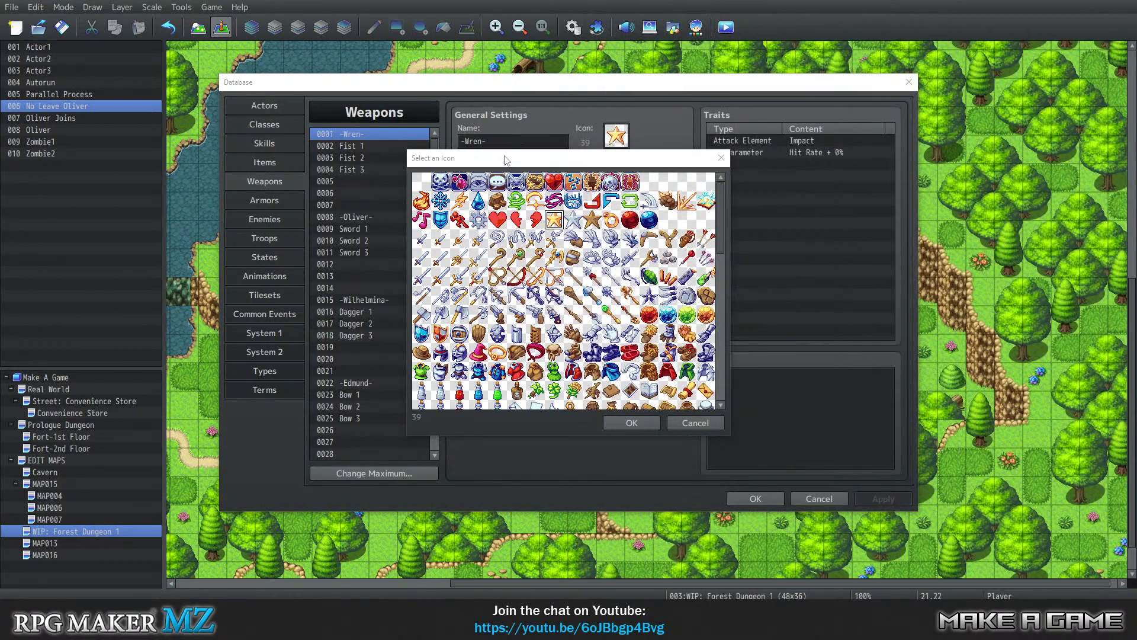
{"action": "left_click", "coordinate": [675, 422]}
{"action": "left_click", "coordinate": [808, 499]}
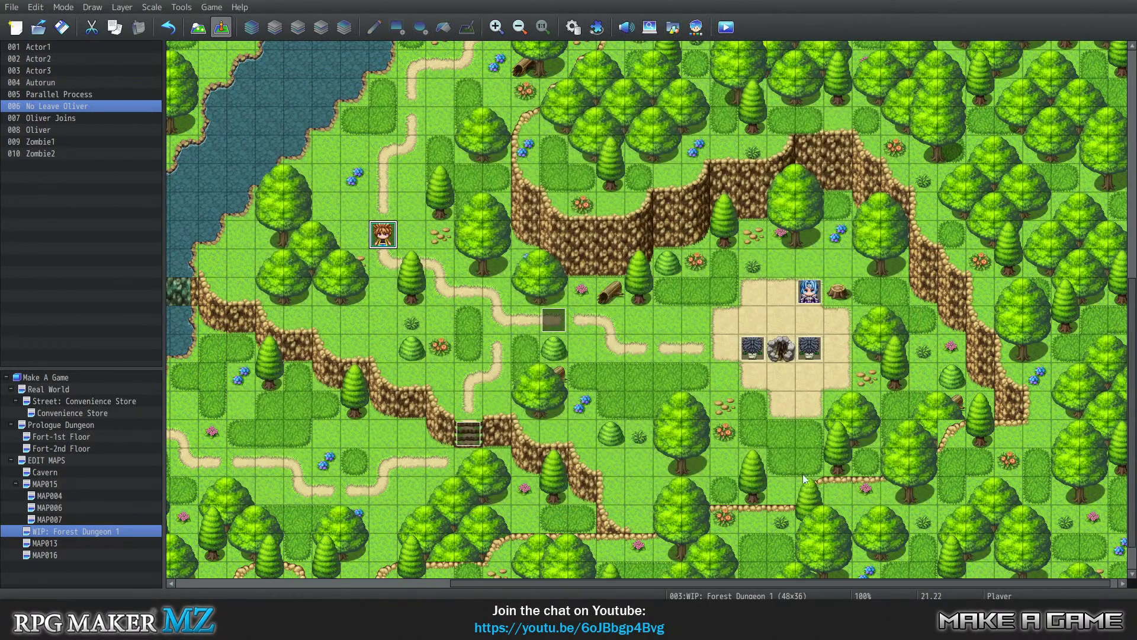
Tile the Notepad menu command list beside the Make A Game editor, giving the editor most of the screen width.
{"action": "key", "text": "alt+Tab"}
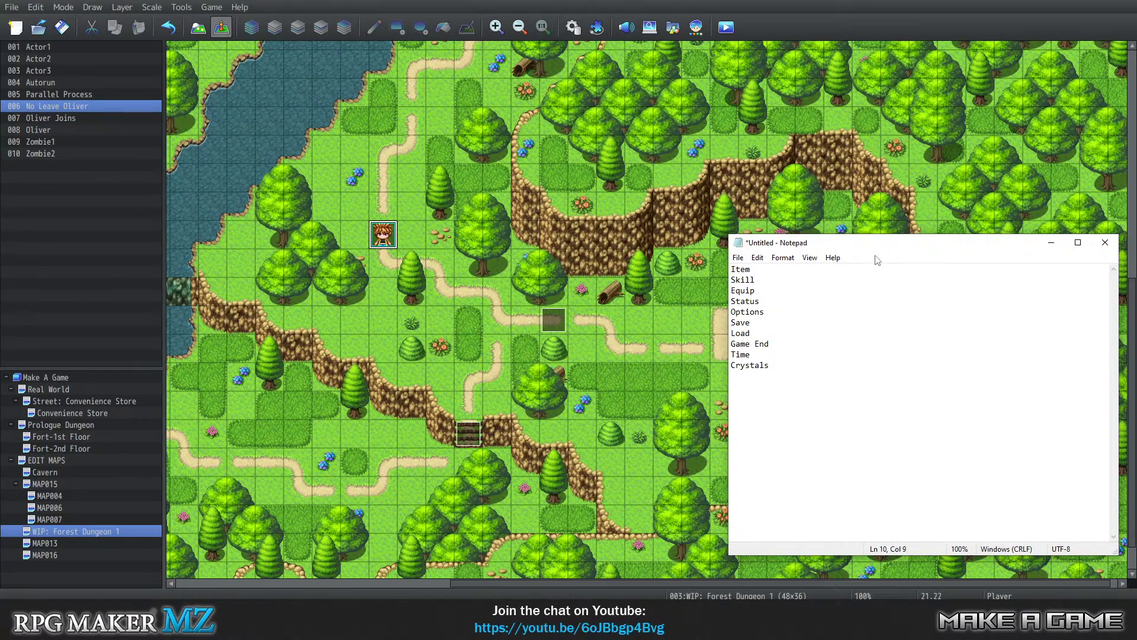
{"action": "left_click_drag", "start_coordinate": [879, 242], "coordinate": [1136, 201]}
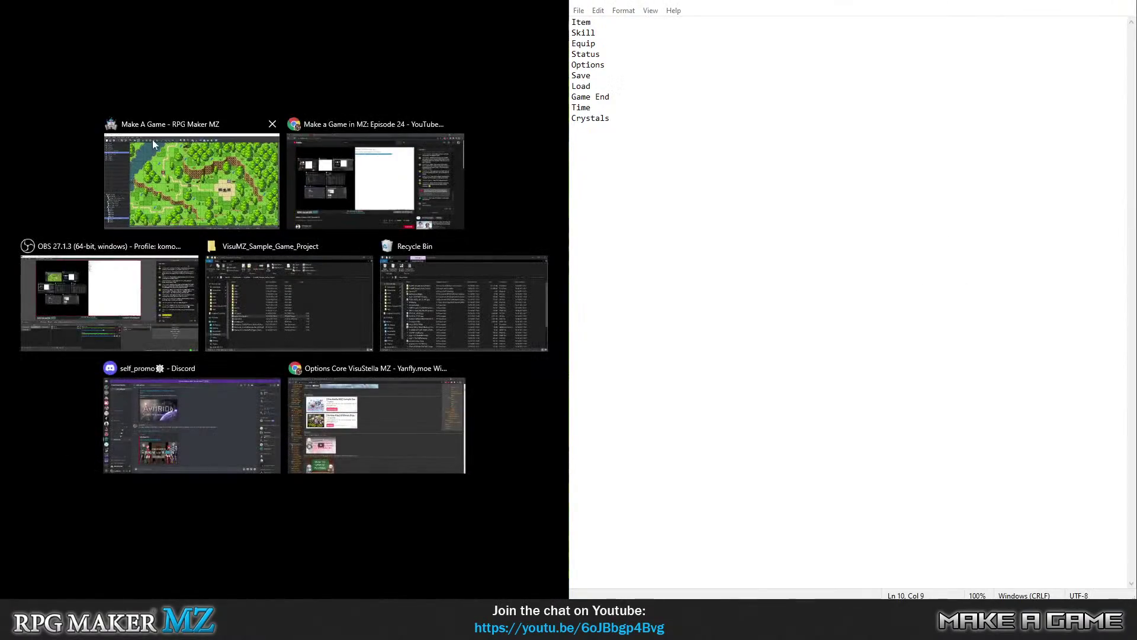
{"action": "left_click", "coordinate": [151, 140]}
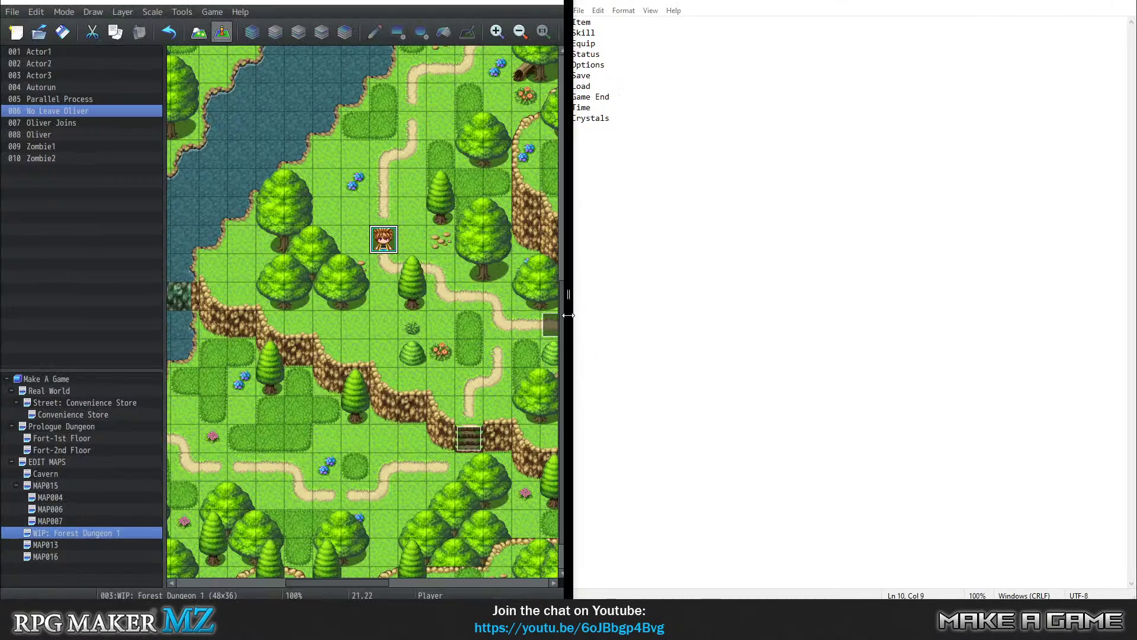
{"action": "left_click_drag", "start_coordinate": [566, 317], "coordinate": [931, 324]}
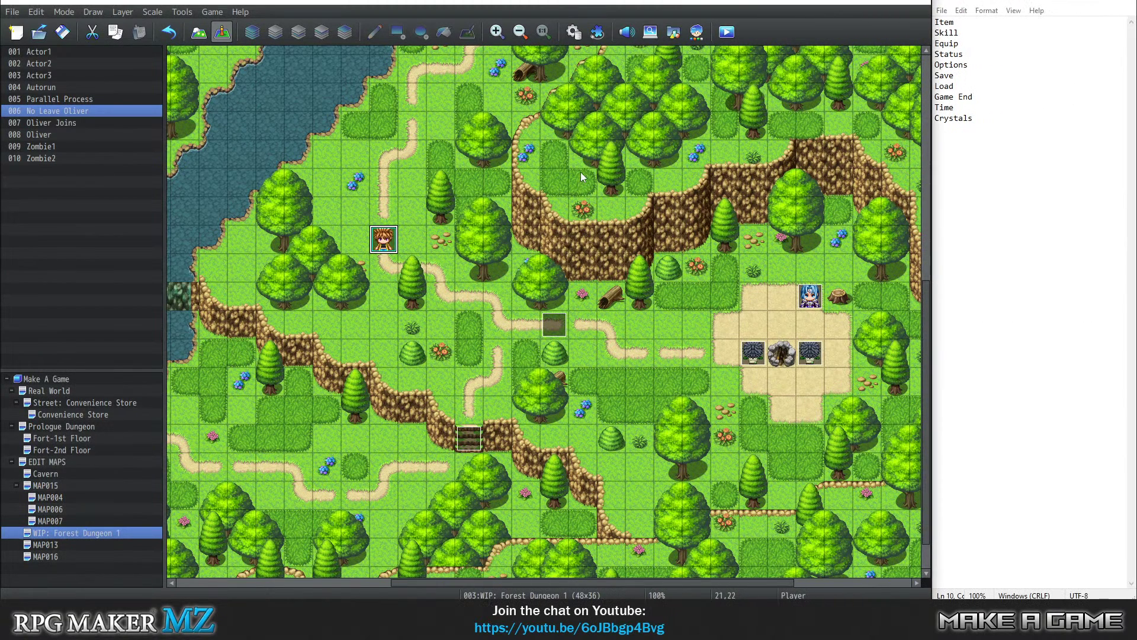
Open the icon picker for the -Wren- weapon in the database.
{"action": "left_click", "coordinate": [183, 12]}
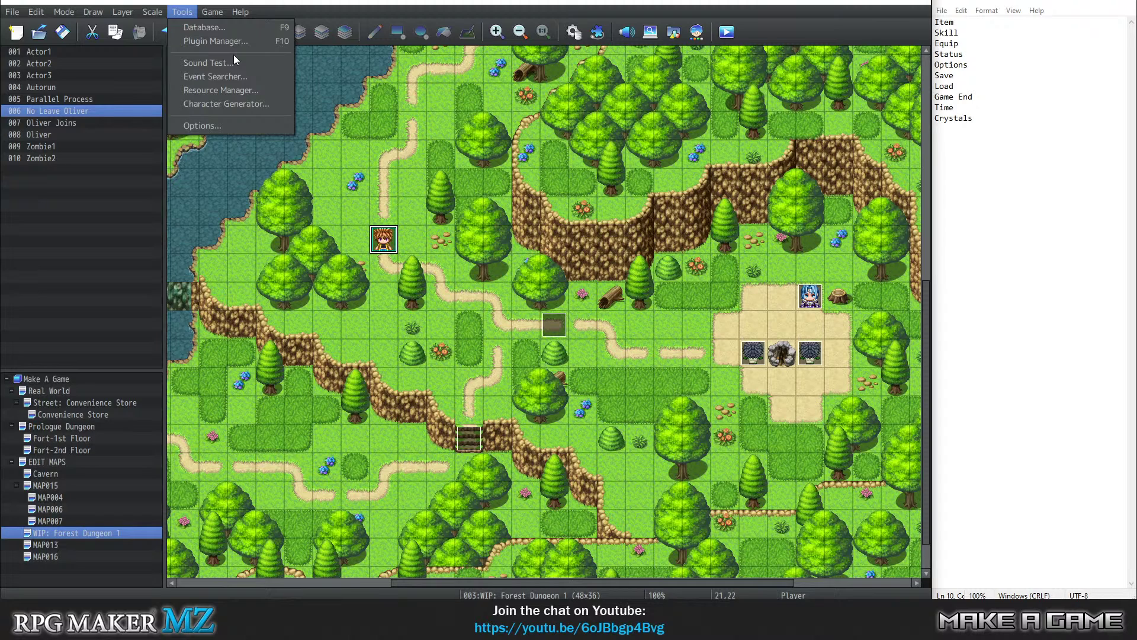
{"action": "mouse_move", "coordinate": [240, 12]}
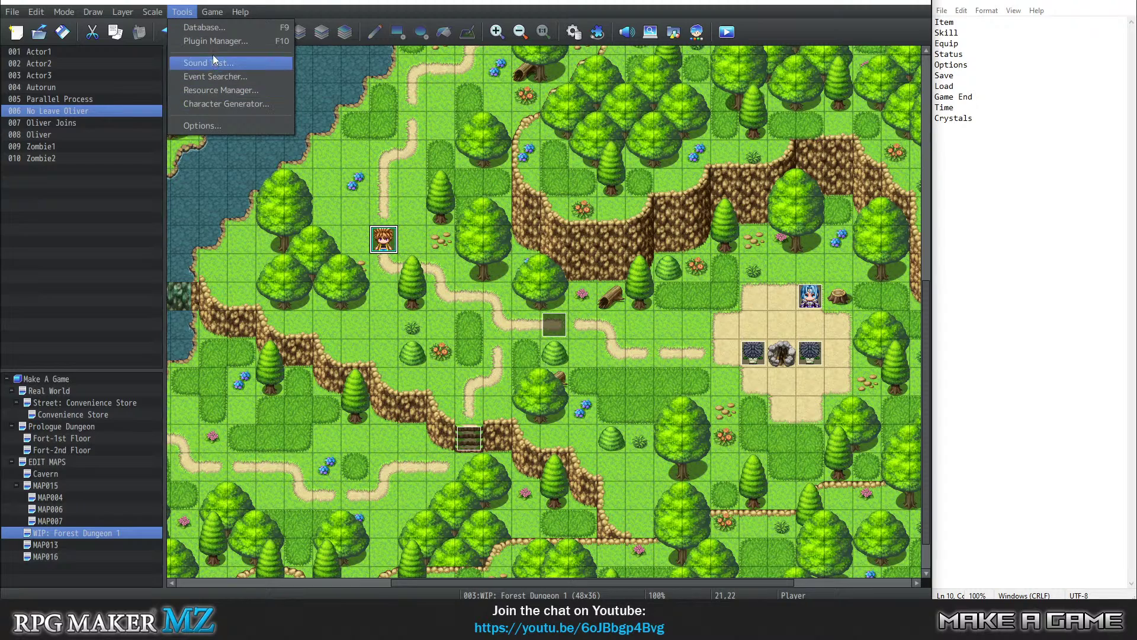
{"action": "left_click", "coordinate": [212, 27]}
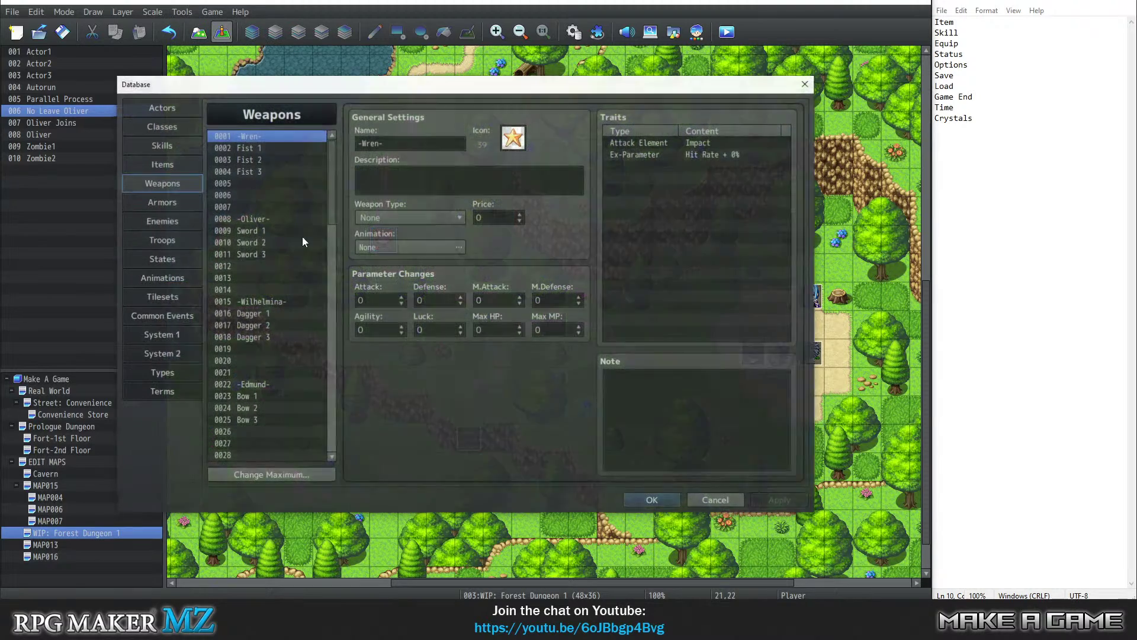
{"action": "left_click", "coordinate": [513, 138]}
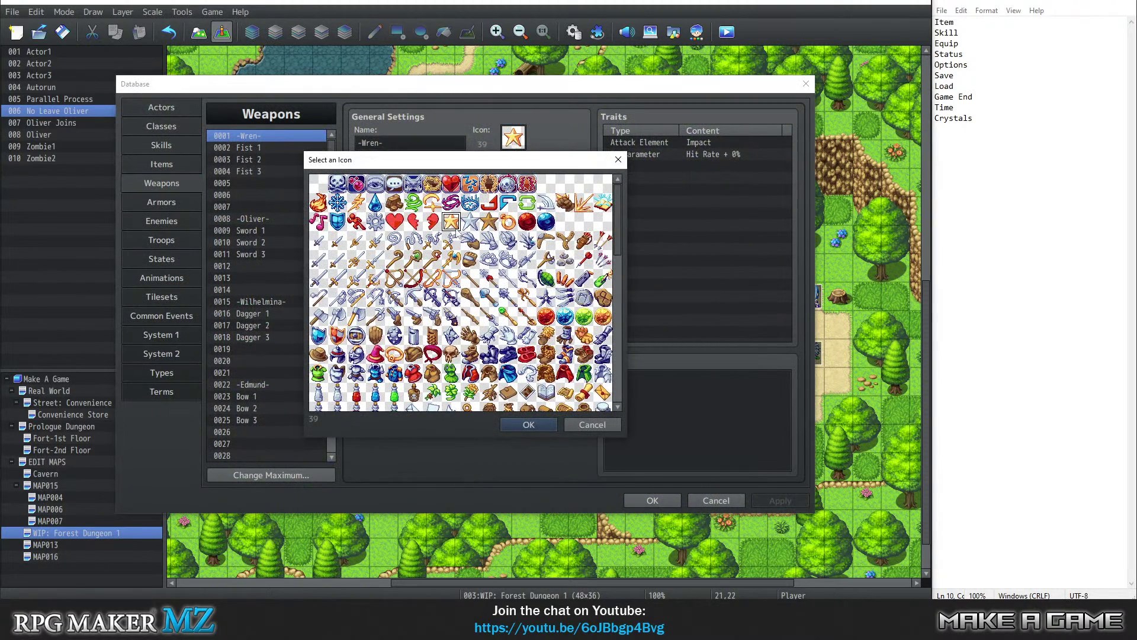
Look up the brown bag icon's index in the icon picker and note 203 after Item in the Notepad list.
{"action": "scroll", "coordinate": [508, 243], "scroll_direction": "down", "scroll_amount": 1}
{"action": "scroll", "coordinate": [515, 266], "scroll_direction": "up", "scroll_amount": 1}
{"action": "scroll", "coordinate": [515, 266], "scroll_direction": "down", "scroll_amount": 3}
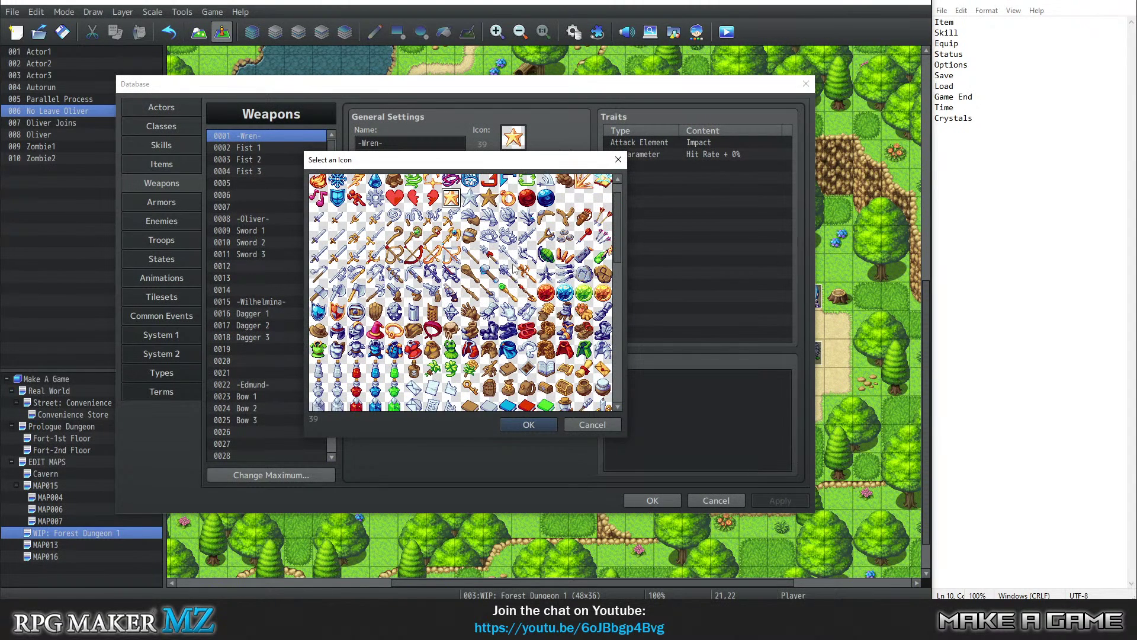
{"action": "scroll", "coordinate": [509, 260], "scroll_direction": "down", "scroll_amount": 2}
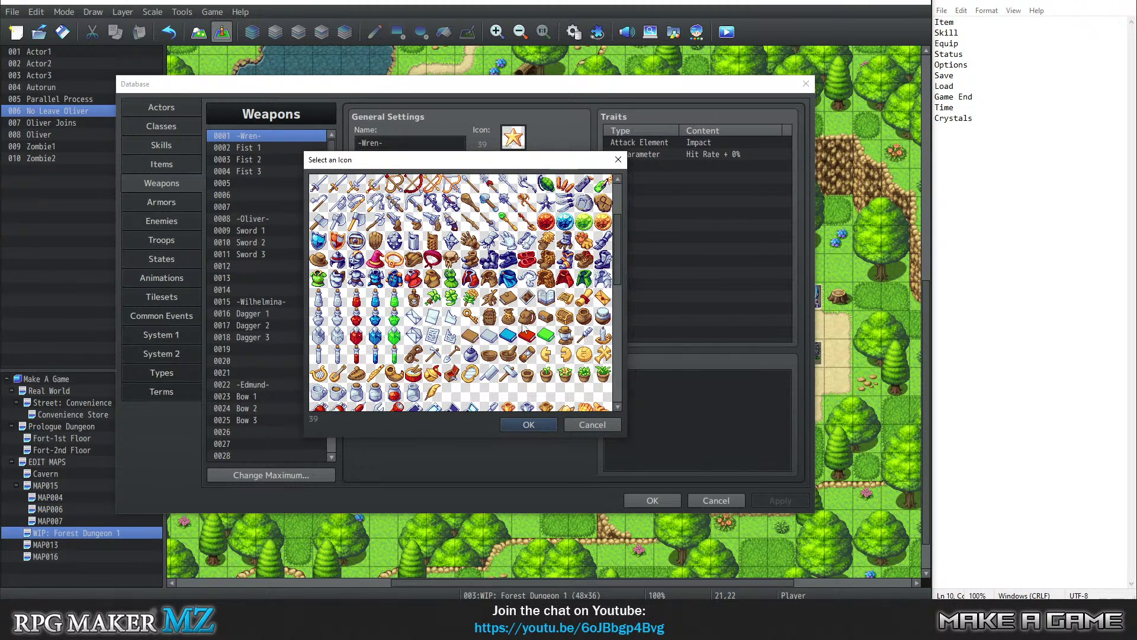
{"action": "left_click", "coordinate": [528, 318]}
{"action": "left_click", "coordinate": [993, 24]}
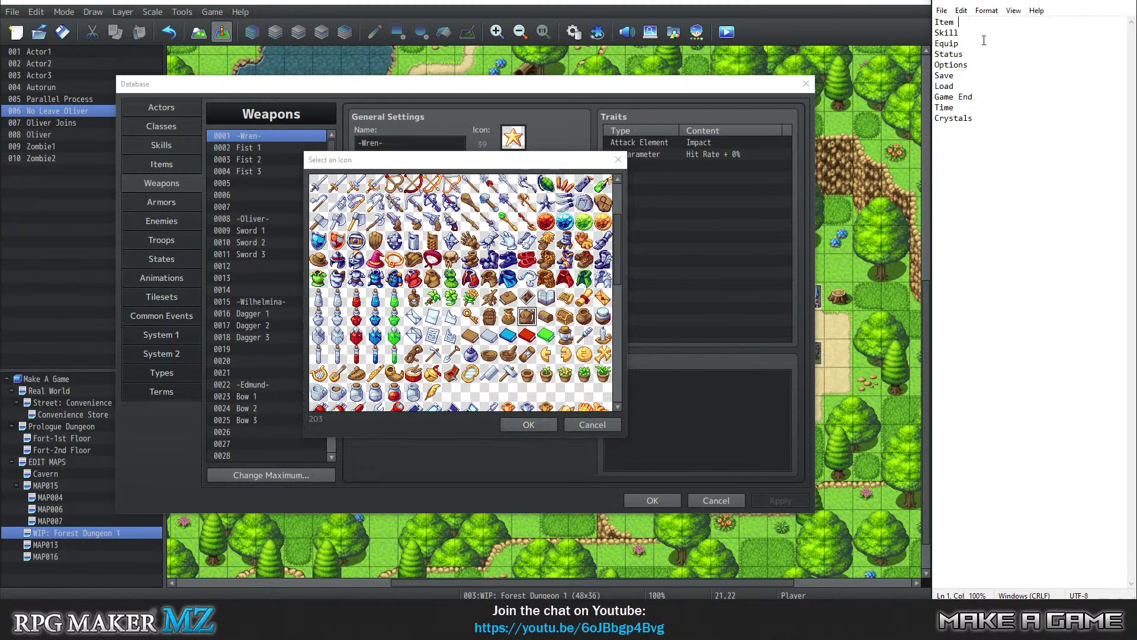
{"action": "type", "text": "203"}
Look up the last icon in the picker's elements row and note 31 after Skill in the Notepad list.
{"action": "scroll", "coordinate": [513, 350], "scroll_direction": "up", "scroll_amount": 3}
{"action": "scroll", "coordinate": [512, 350], "scroll_direction": "up", "scroll_amount": 3}
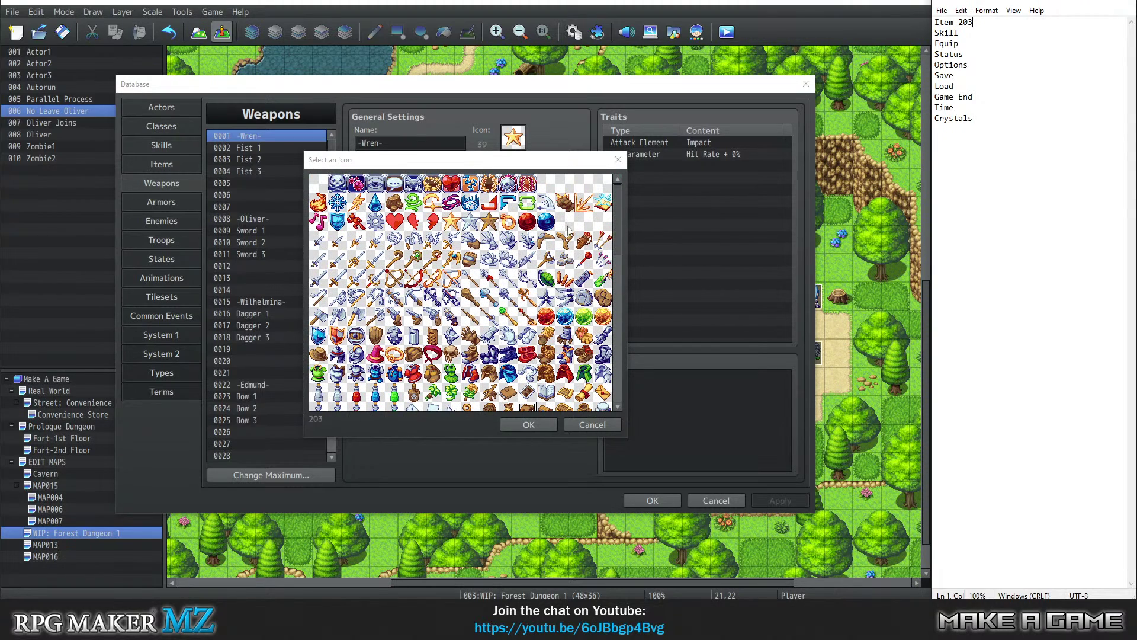
{"action": "left_click", "coordinate": [565, 203]}
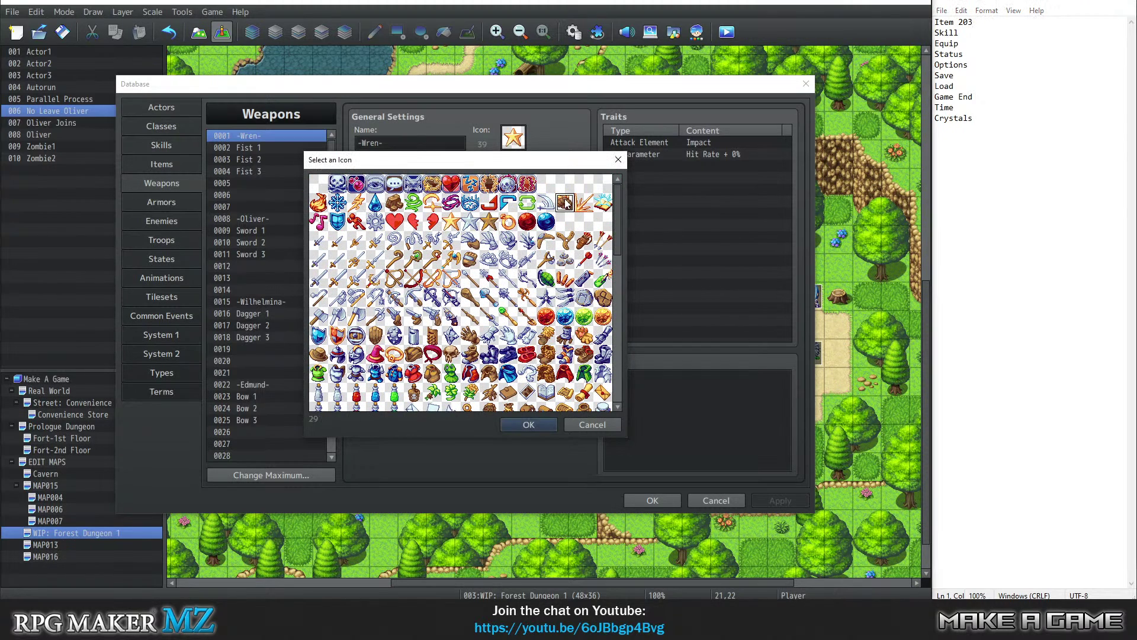
{"action": "left_click", "coordinate": [602, 203]}
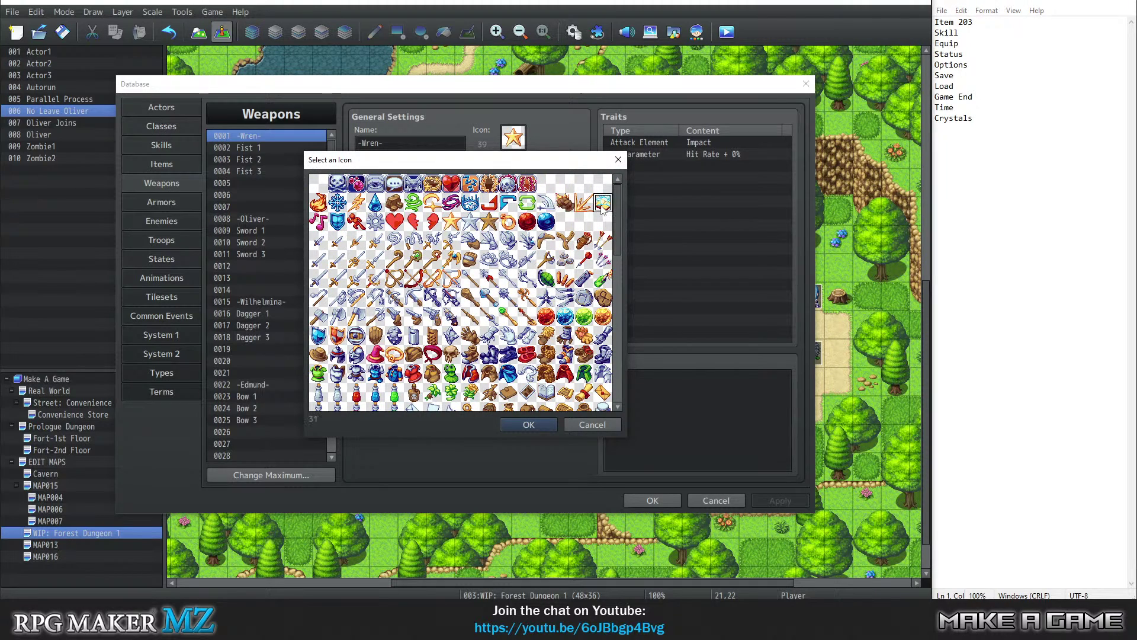
{"action": "left_click", "coordinate": [995, 32]}
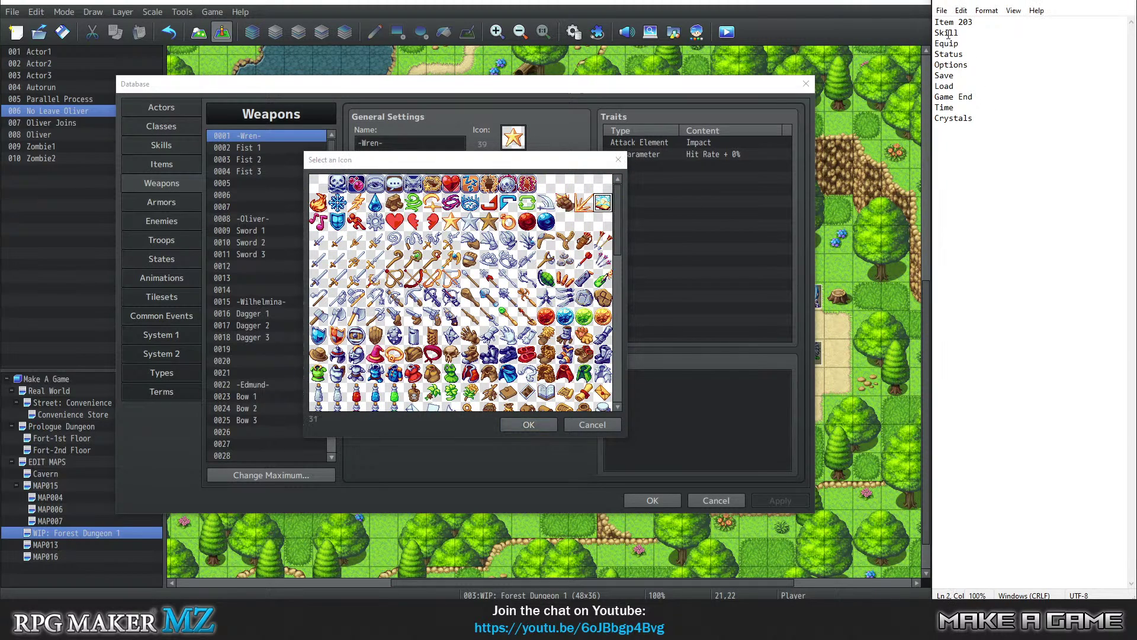
{"action": "type", "text": "31"}
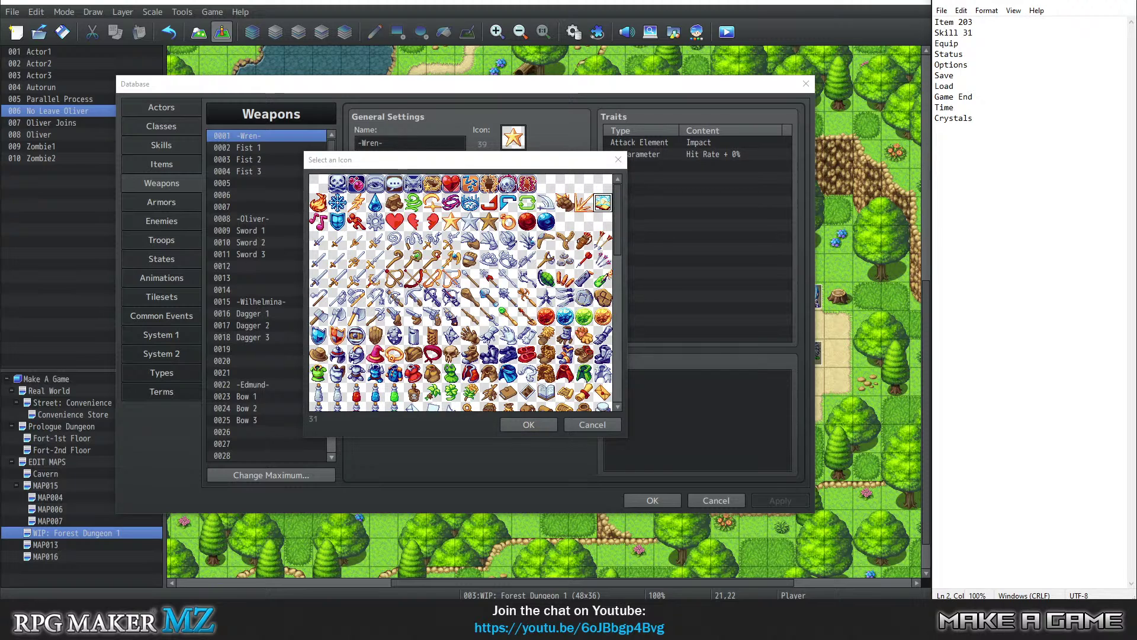
Compare the body armor icons in the picker and note 161 after Equip in the Notepad list.
{"action": "left_click", "coordinate": [988, 43]}
{"action": "scroll", "coordinate": [447, 237], "scroll_direction": "down", "scroll_amount": 2}
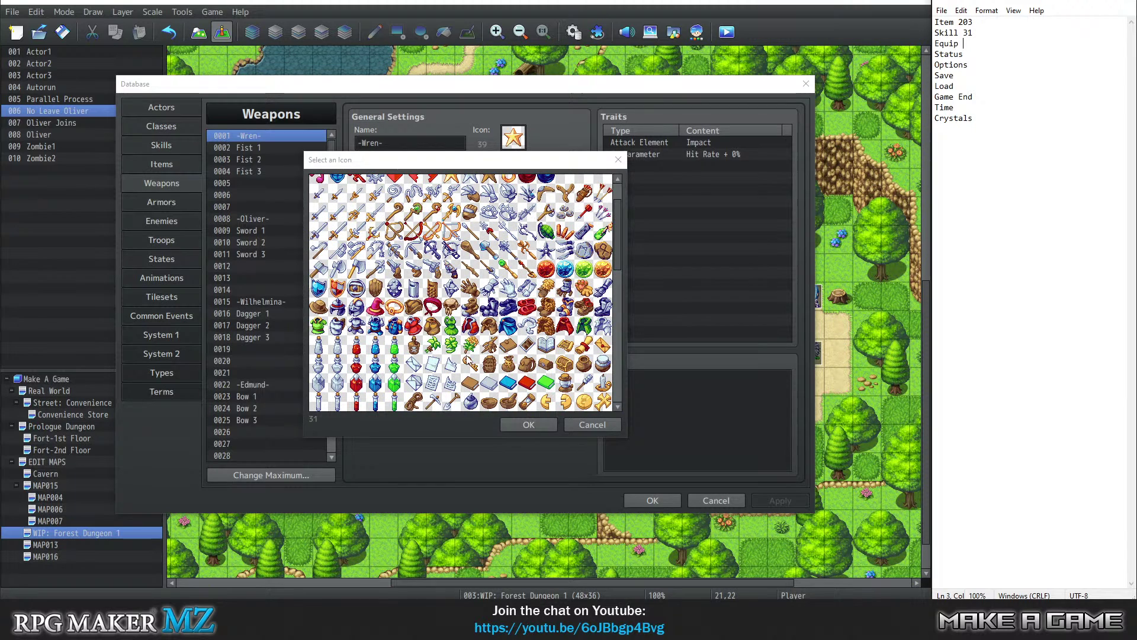
{"action": "scroll", "coordinate": [582, 333], "scroll_direction": "down", "scroll_amount": 2}
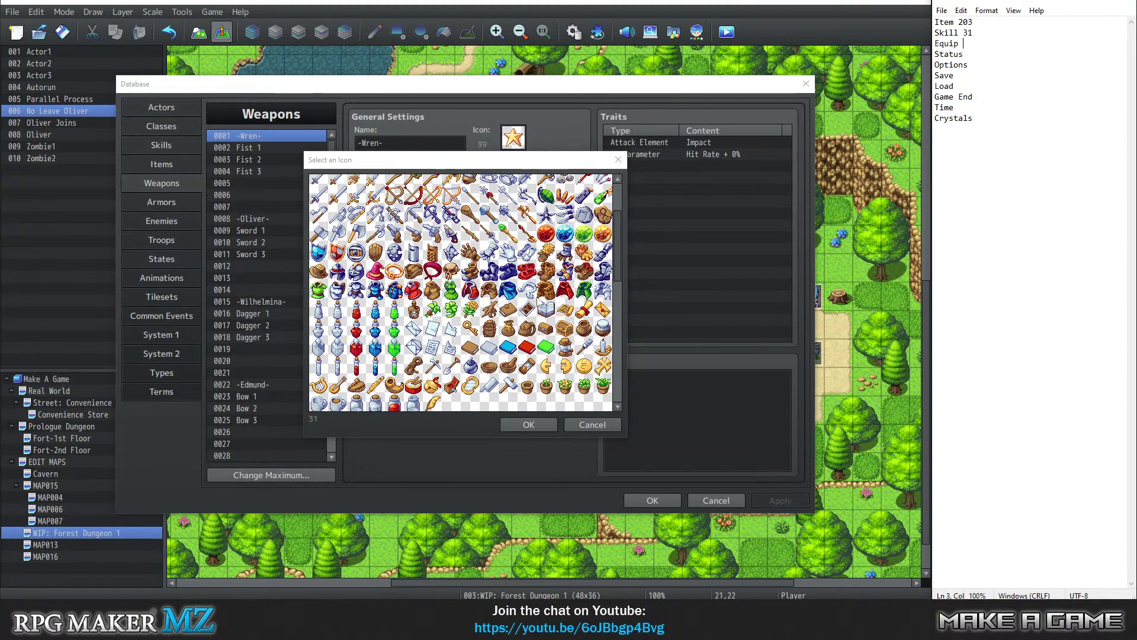
{"action": "scroll", "coordinate": [512, 319], "scroll_direction": "up", "scroll_amount": 1}
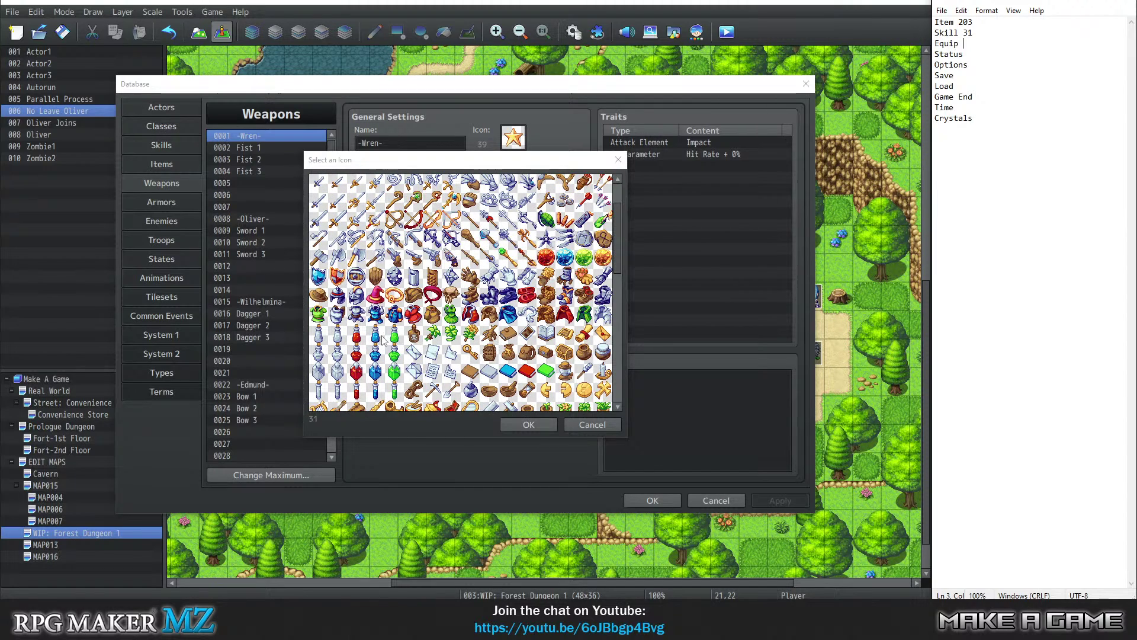
{"action": "left_click", "coordinate": [355, 319]}
{"action": "left_click", "coordinate": [338, 316]}
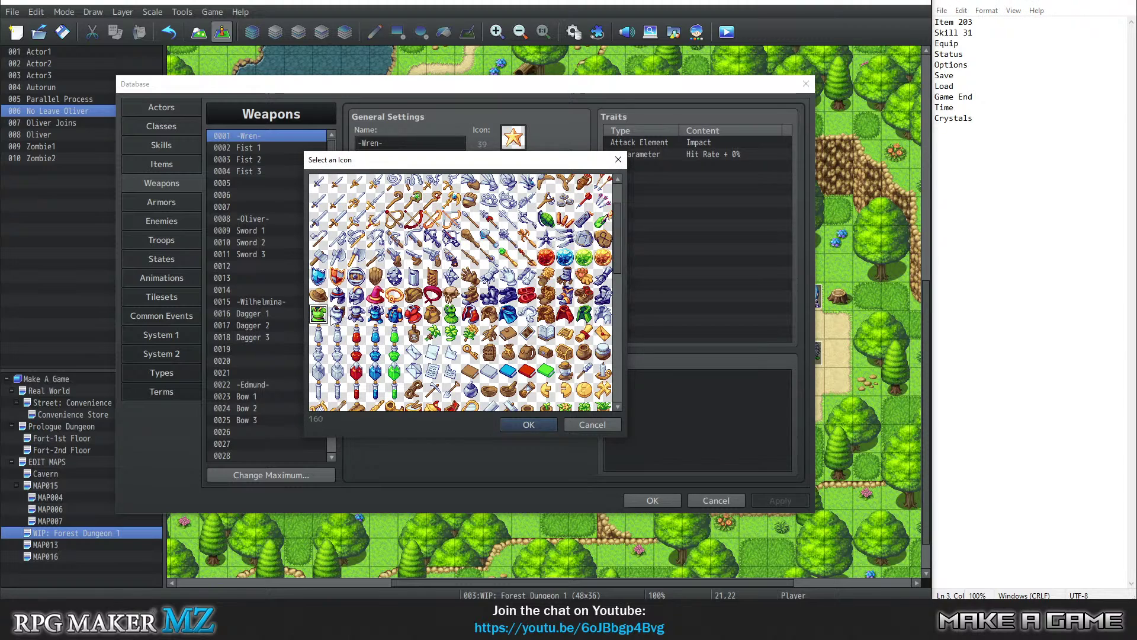
{"action": "left_click", "coordinate": [356, 315]}
{"action": "left_click", "coordinate": [318, 316]}
{"action": "left_click", "coordinate": [338, 316]}
{"action": "left_click", "coordinate": [1075, 29]}
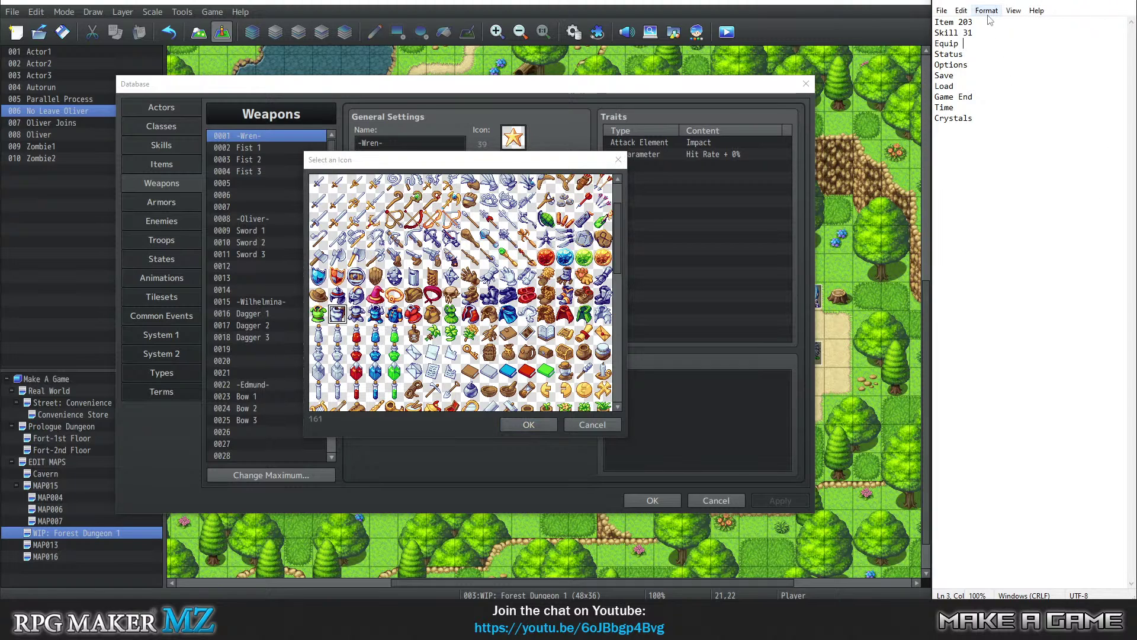
{"action": "type", "text": "161"}
Look up the gear icon's index in the icon picker and note 35 after Options in the Notepad list.
{"action": "scroll", "coordinate": [501, 305], "scroll_direction": "up", "scroll_amount": 3}
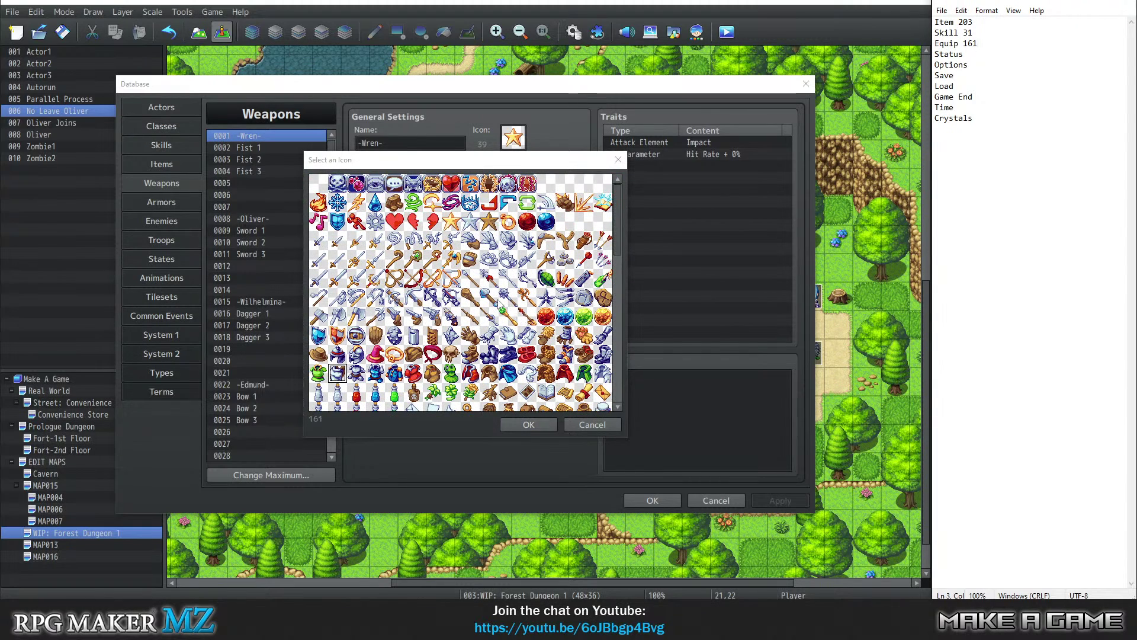
{"action": "left_click", "coordinate": [356, 224]}
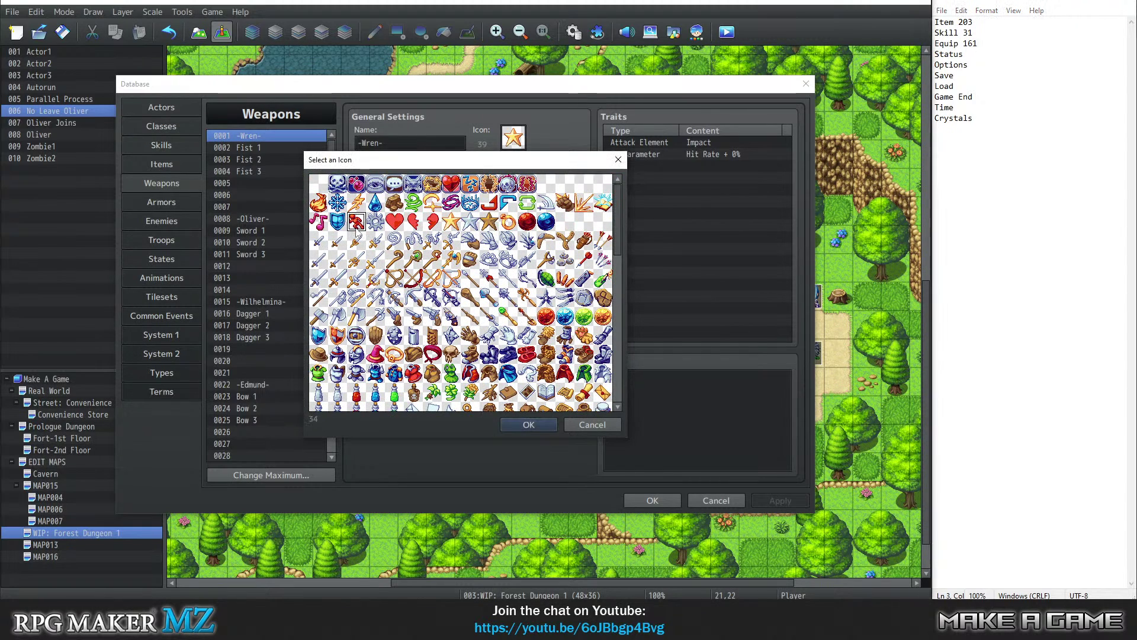
{"action": "left_click", "coordinate": [379, 223]}
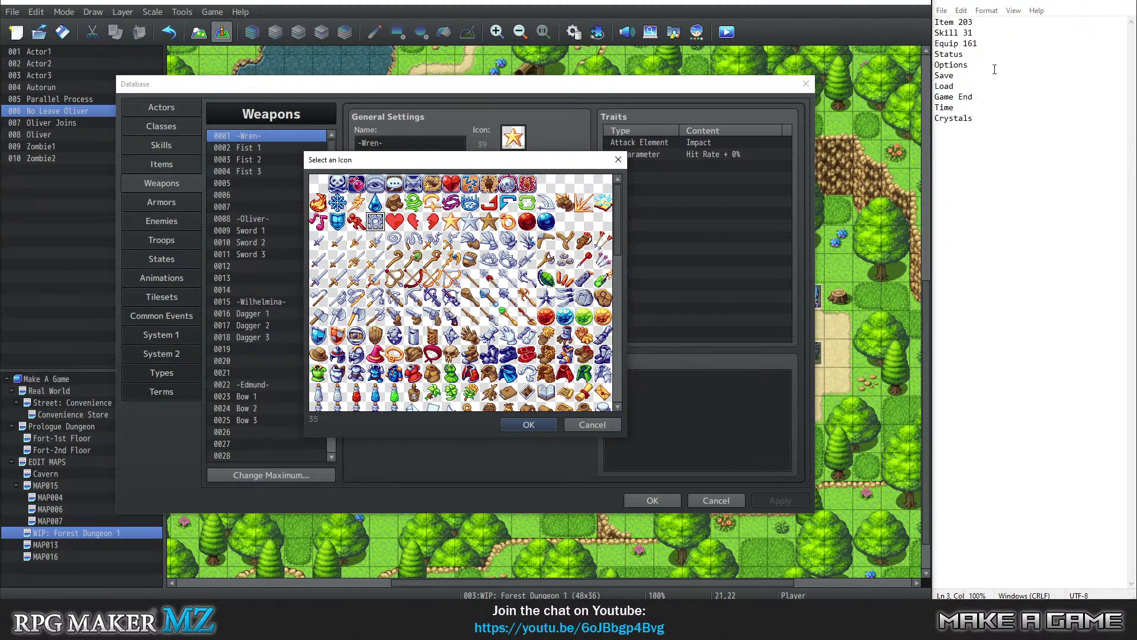
{"action": "left_click", "coordinate": [994, 69]}
{"action": "type", "text": "35"}
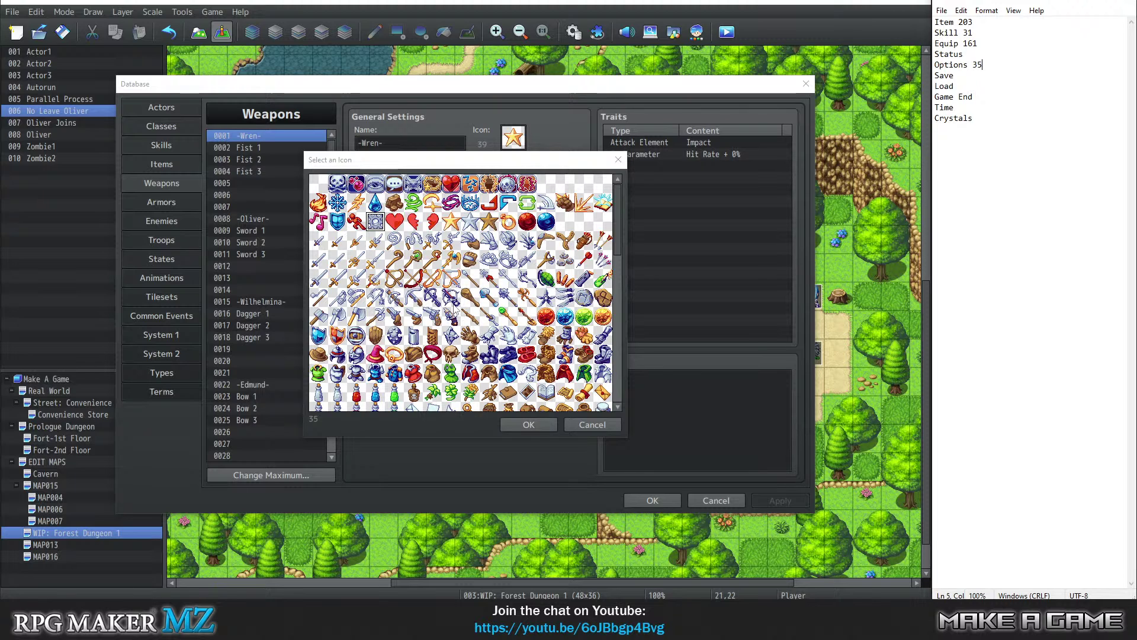
Browse the whole icon set in the picker for an icon that suits the Status command.
{"action": "scroll", "coordinate": [456, 309], "scroll_direction": "down", "scroll_amount": 5}
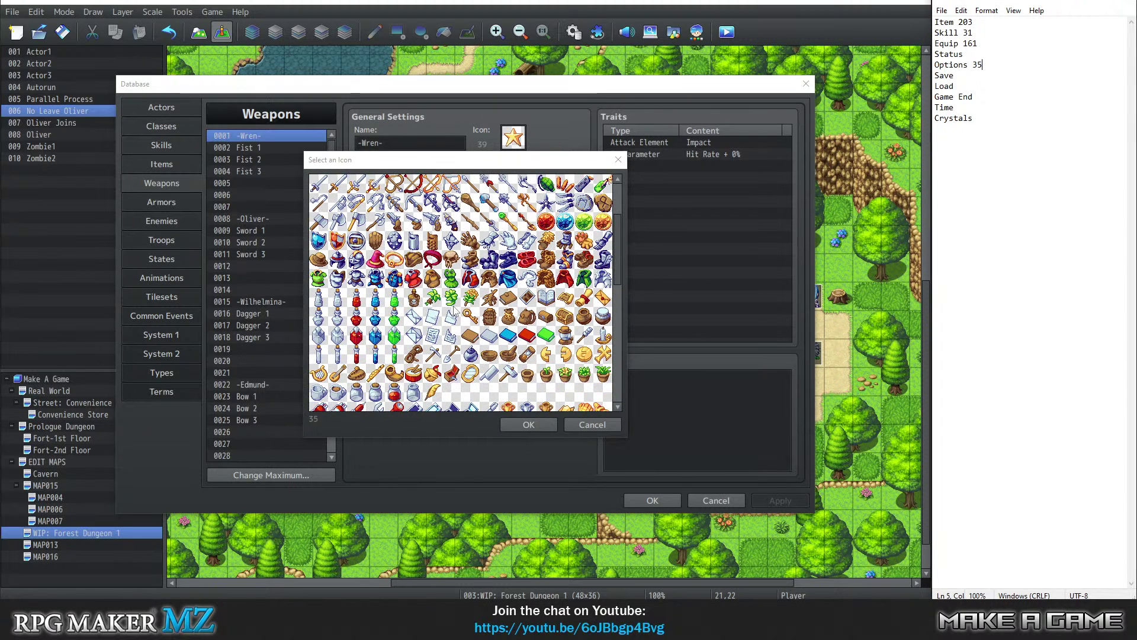
{"action": "scroll", "coordinate": [456, 309], "scroll_direction": "down", "scroll_amount": 3}
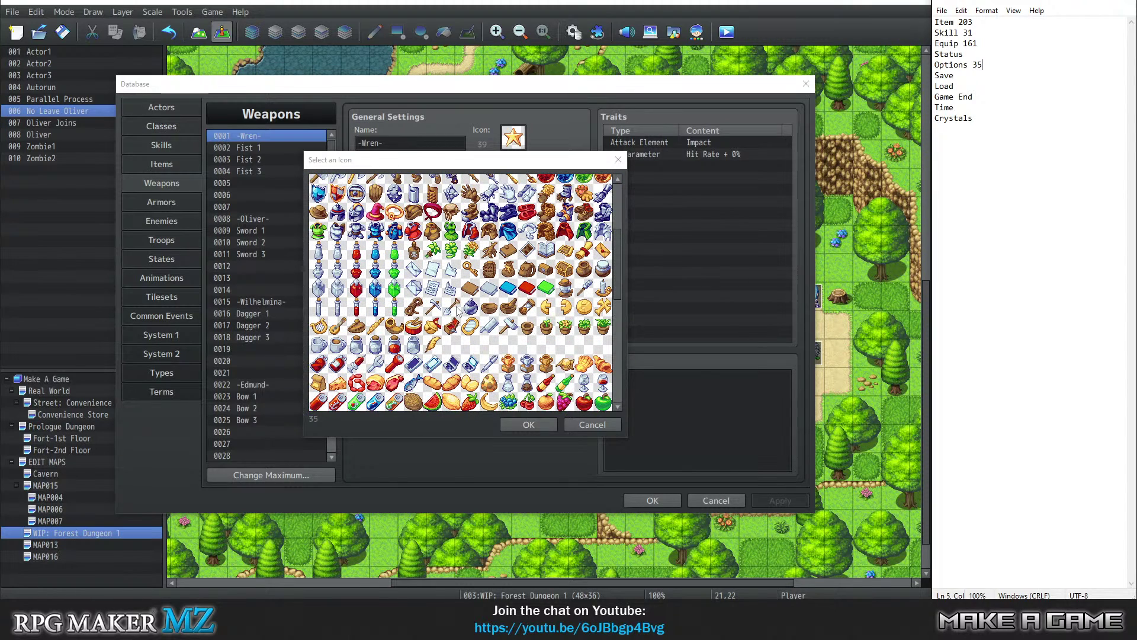
{"action": "scroll", "coordinate": [456, 309], "scroll_direction": "down", "scroll_amount": 1}
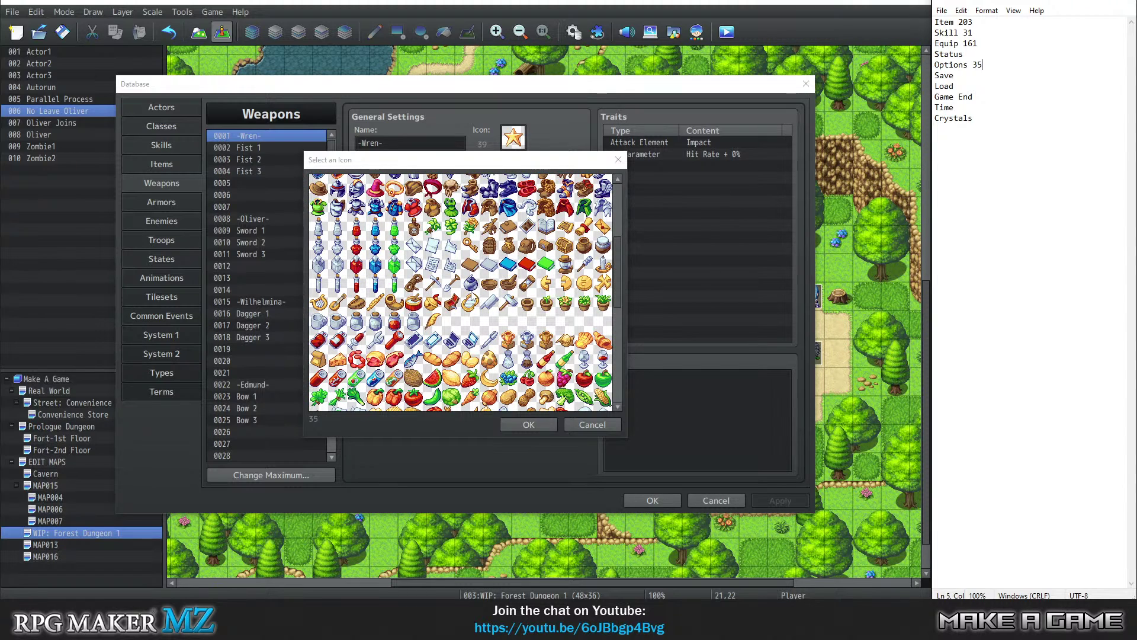
{"action": "scroll", "coordinate": [472, 299], "scroll_direction": "down", "scroll_amount": 1}
{"action": "scroll", "coordinate": [472, 299], "scroll_direction": "up", "scroll_amount": 5}
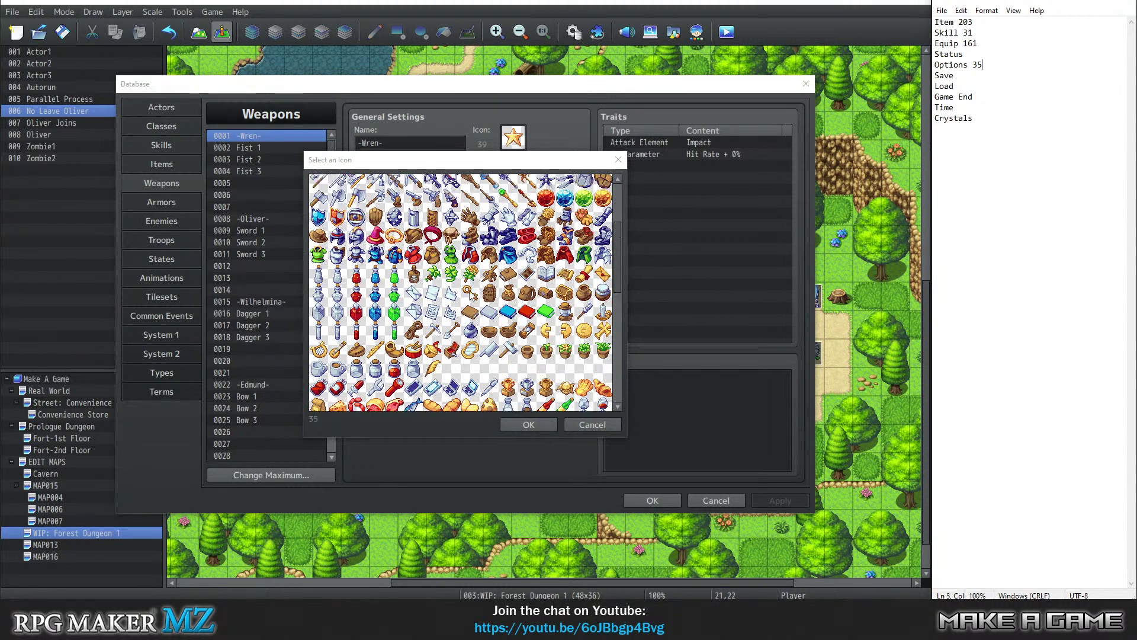
{"action": "scroll", "coordinate": [472, 299], "scroll_direction": "down", "scroll_amount": 10}
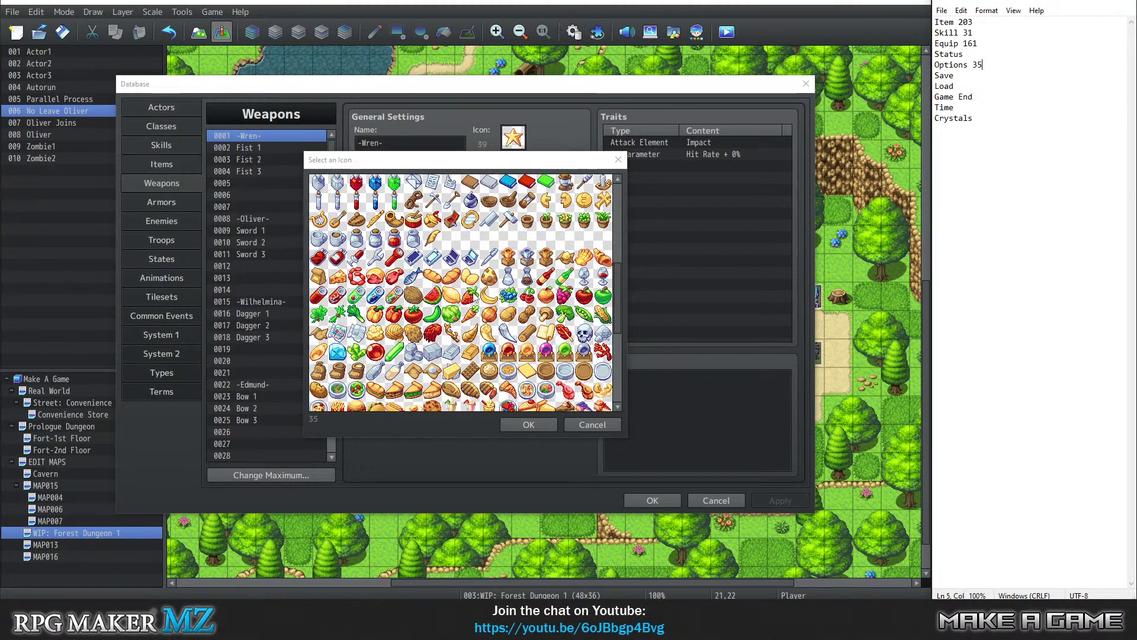
{"action": "scroll", "coordinate": [480, 312], "scroll_direction": "down", "scroll_amount": 7}
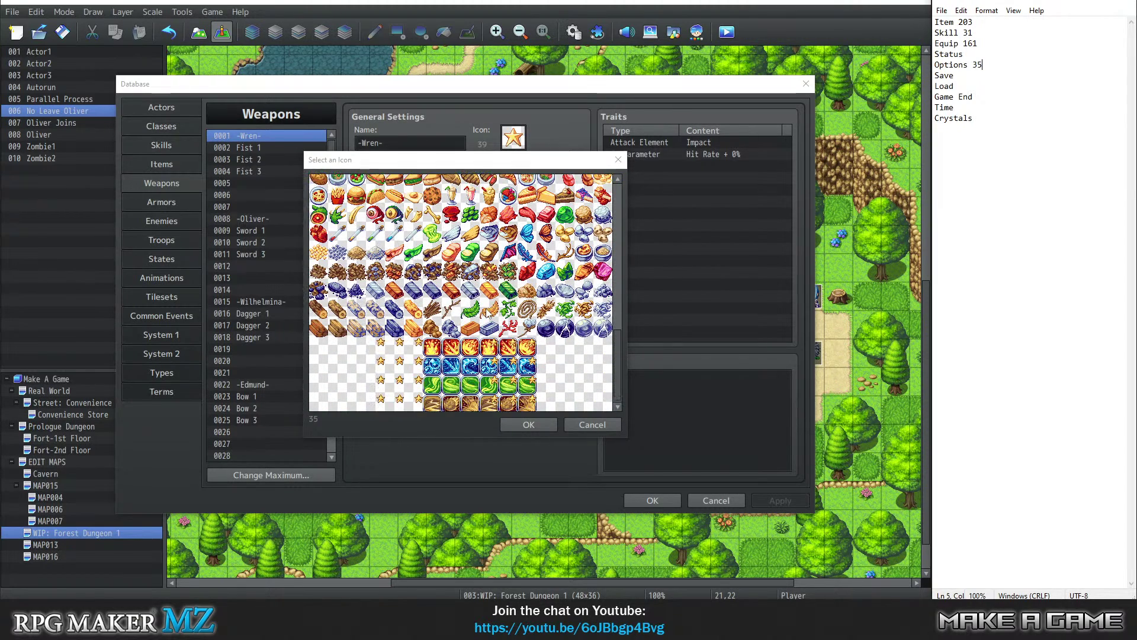
{"action": "scroll", "coordinate": [481, 309], "scroll_direction": "up", "scroll_amount": 5}
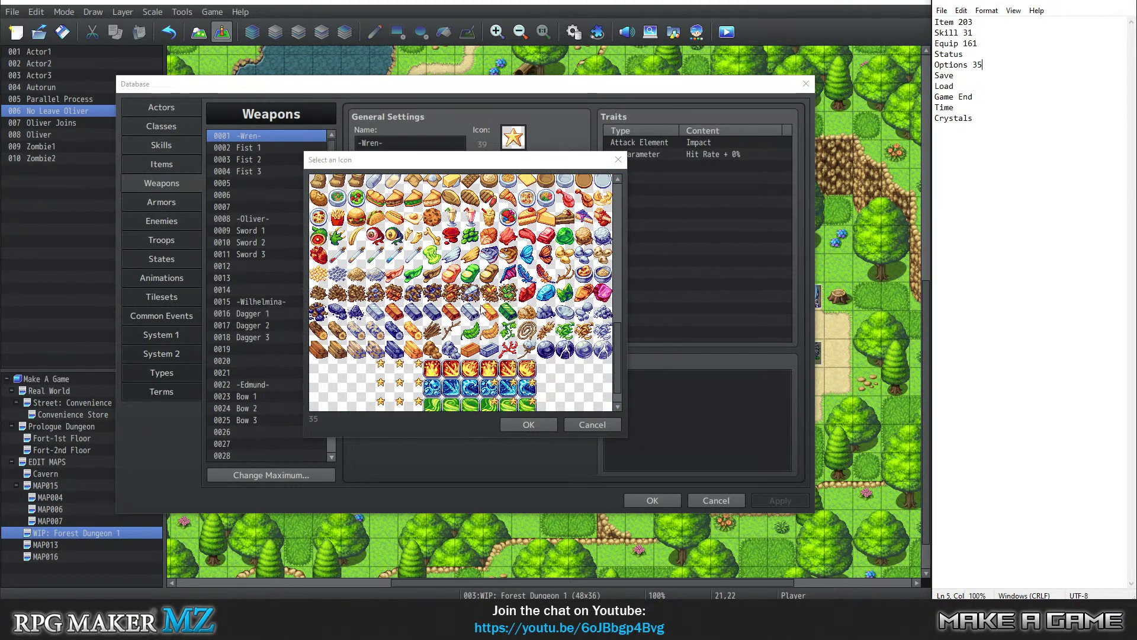
{"action": "scroll", "coordinate": [489, 308], "scroll_direction": "up", "scroll_amount": 10}
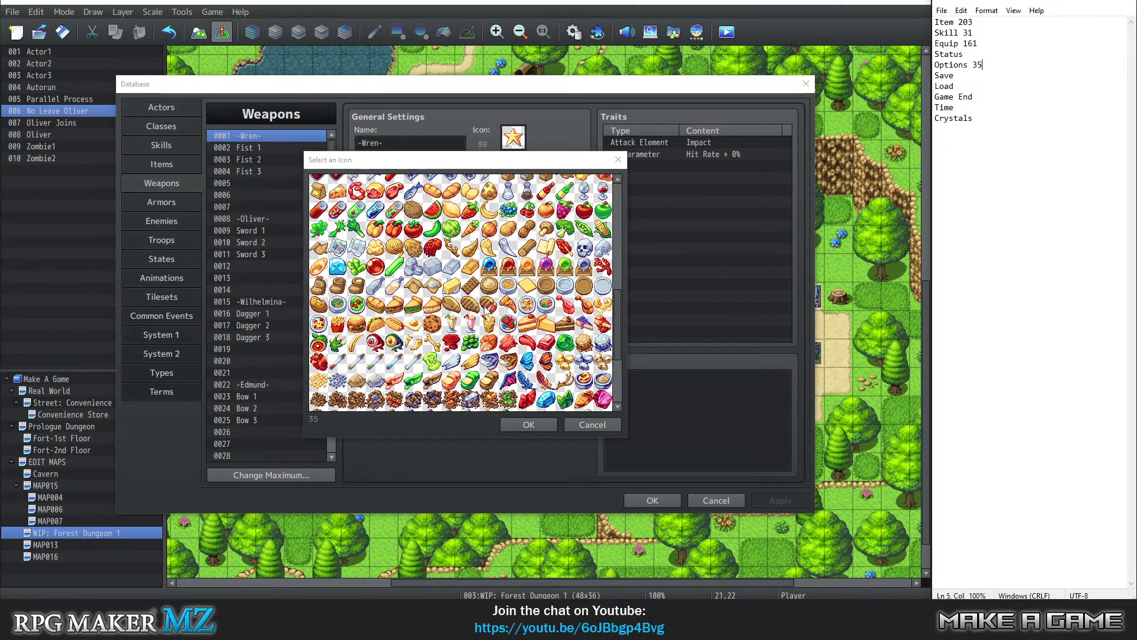
{"action": "scroll", "coordinate": [489, 309], "scroll_direction": "up", "scroll_amount": 7}
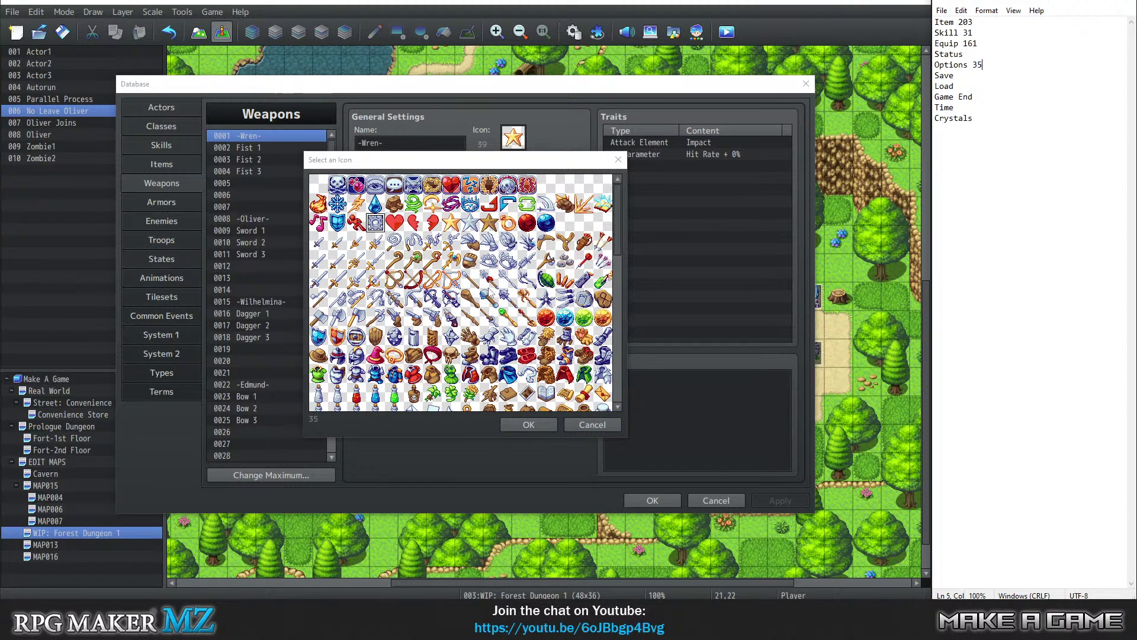
{"action": "scroll", "coordinate": [490, 293], "scroll_direction": "down", "scroll_amount": 5}
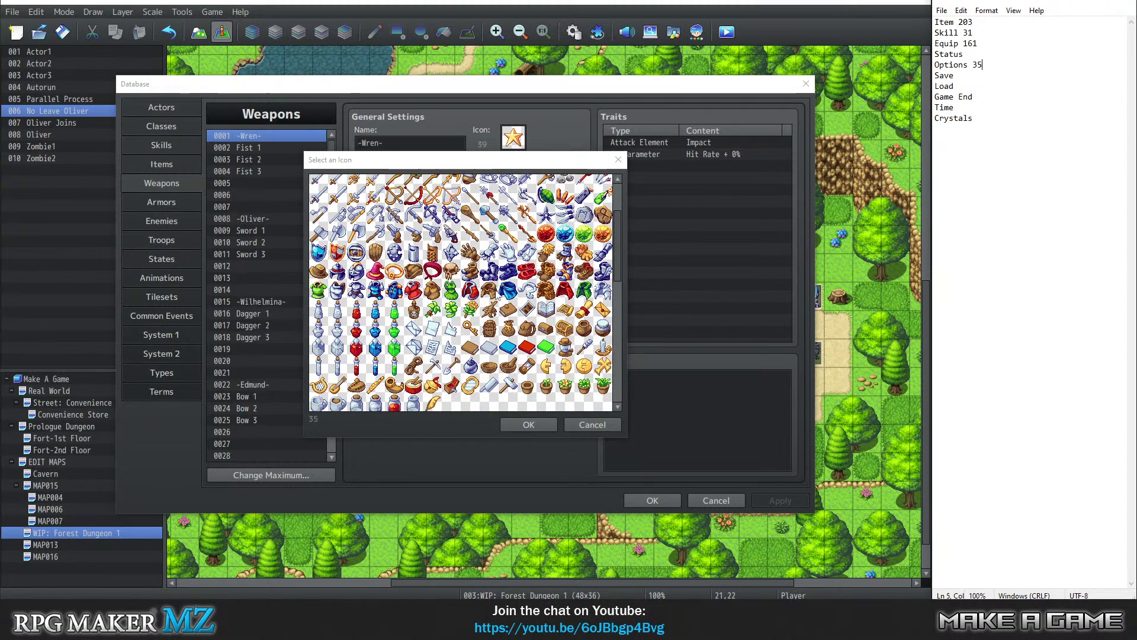
{"action": "scroll", "coordinate": [499, 299], "scroll_direction": "down", "scroll_amount": 1}
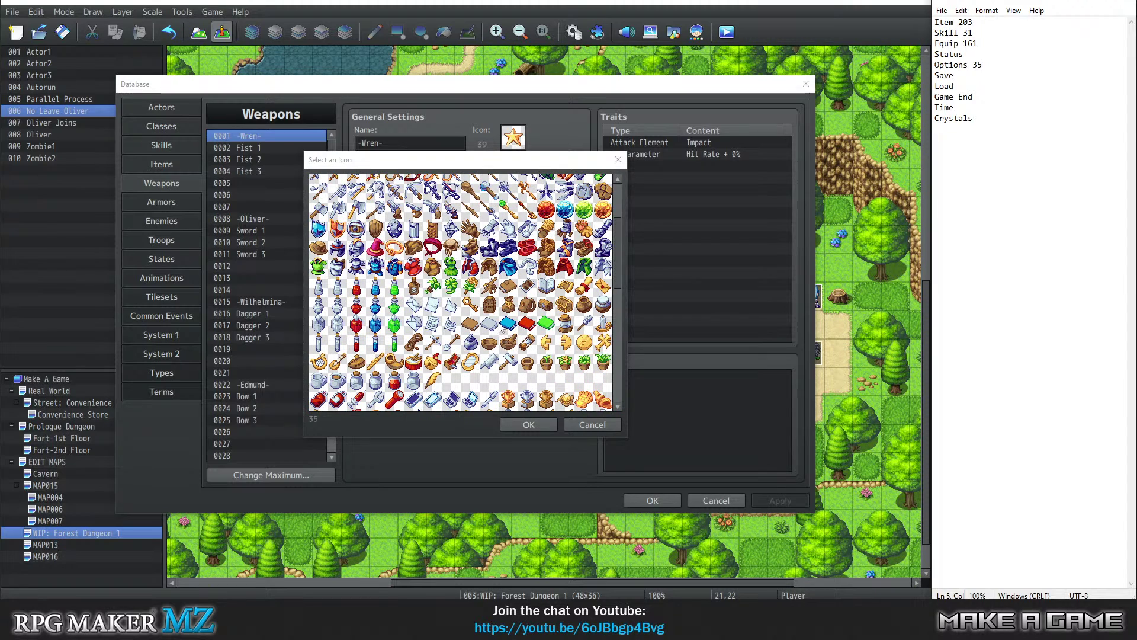
{"action": "scroll", "coordinate": [502, 331], "scroll_direction": "up", "scroll_amount": 2}
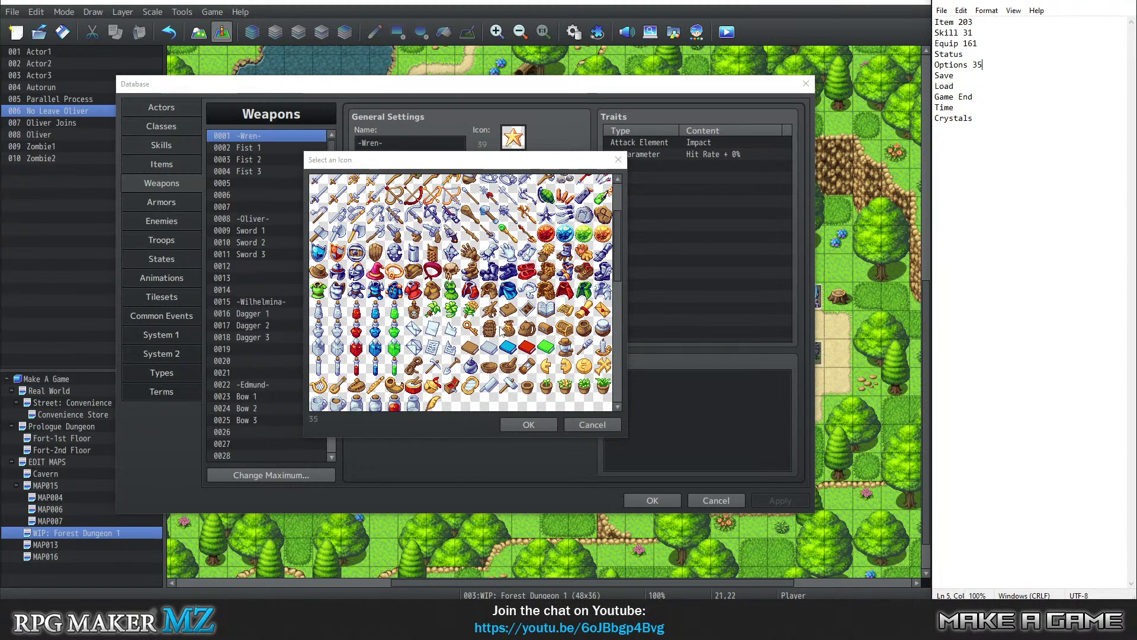
{"action": "scroll", "coordinate": [491, 305], "scroll_direction": "up", "scroll_amount": 4}
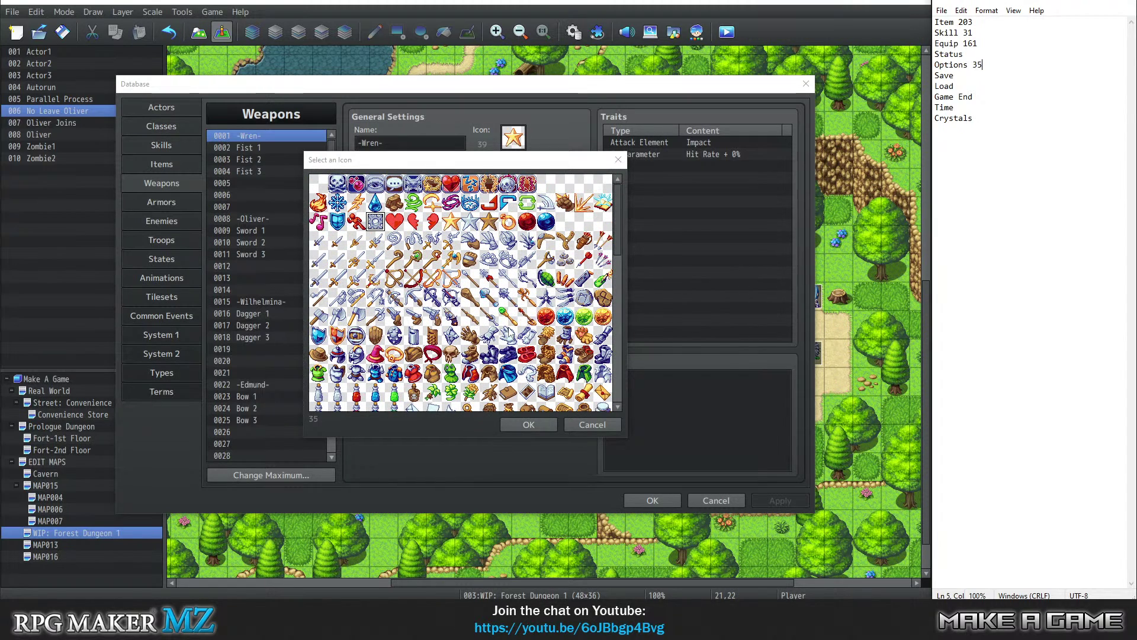
Look up the index of the blue icon beside the music notes and note 33 after Status in the Notepad list.
{"action": "left_click", "coordinate": [488, 203]}
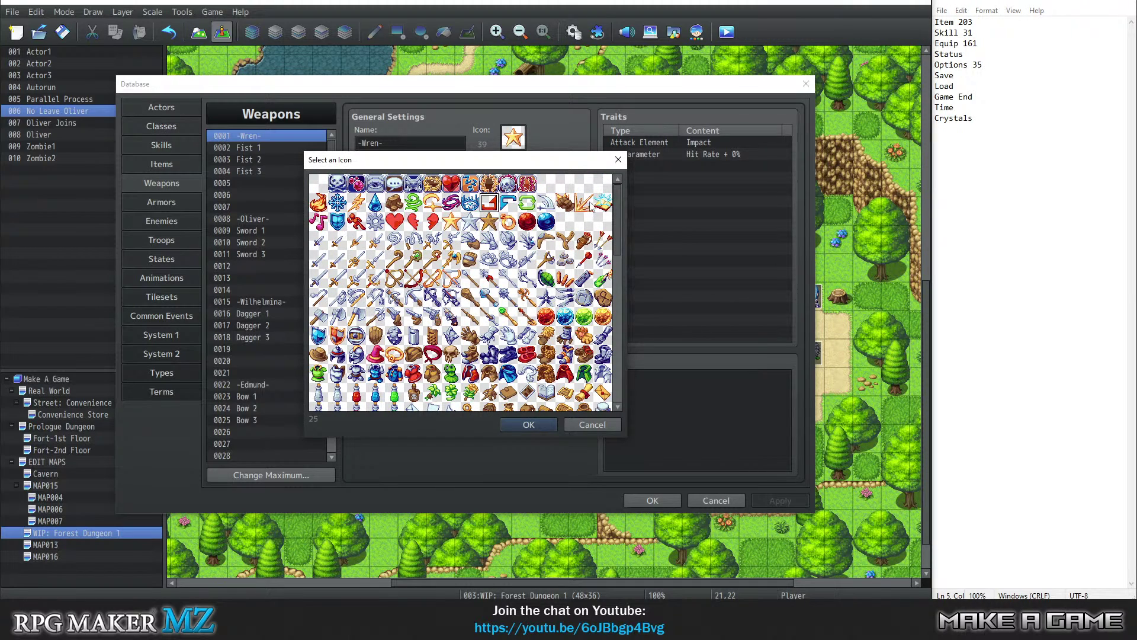
{"action": "left_click", "coordinate": [335, 227]}
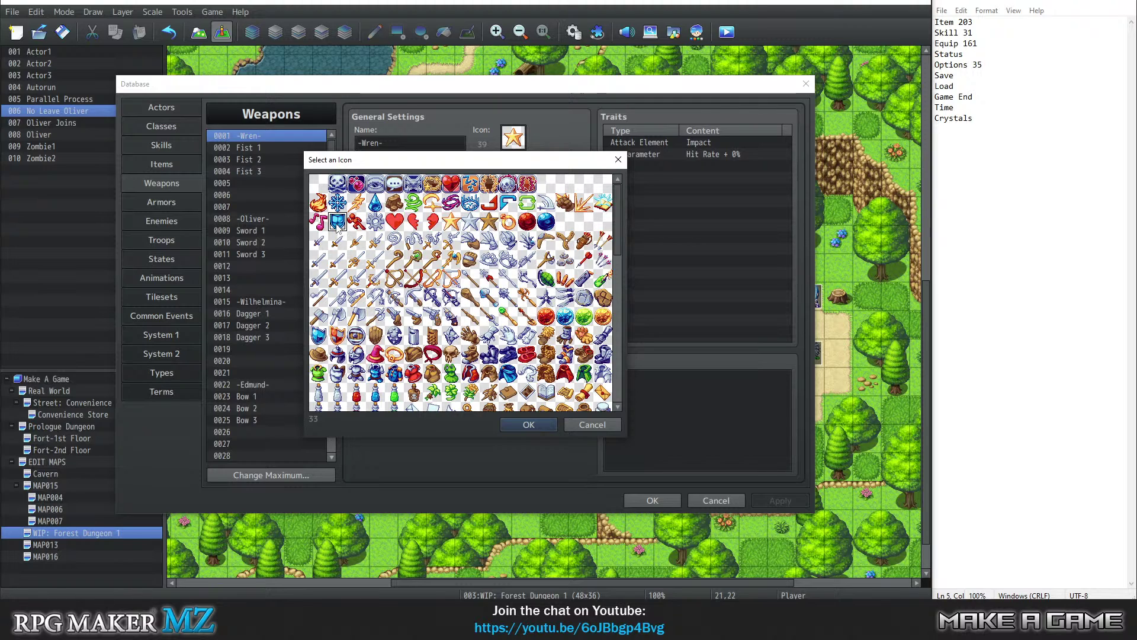
{"action": "left_click", "coordinate": [976, 56]}
{"action": "type", "text": "33"}
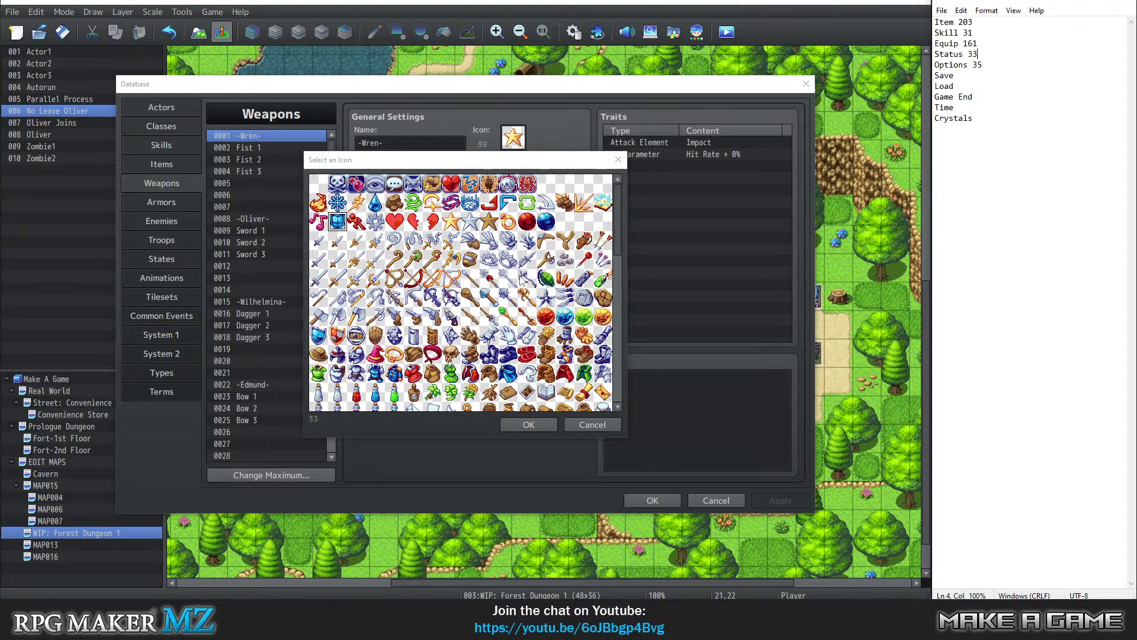
Browse the equipment and item icons in the picker for ones that suit the Save and Load commands.
{"action": "scroll", "coordinate": [526, 279], "scroll_direction": "down", "scroll_amount": 1}
{"action": "scroll", "coordinate": [526, 278], "scroll_direction": "down", "scroll_amount": 2}
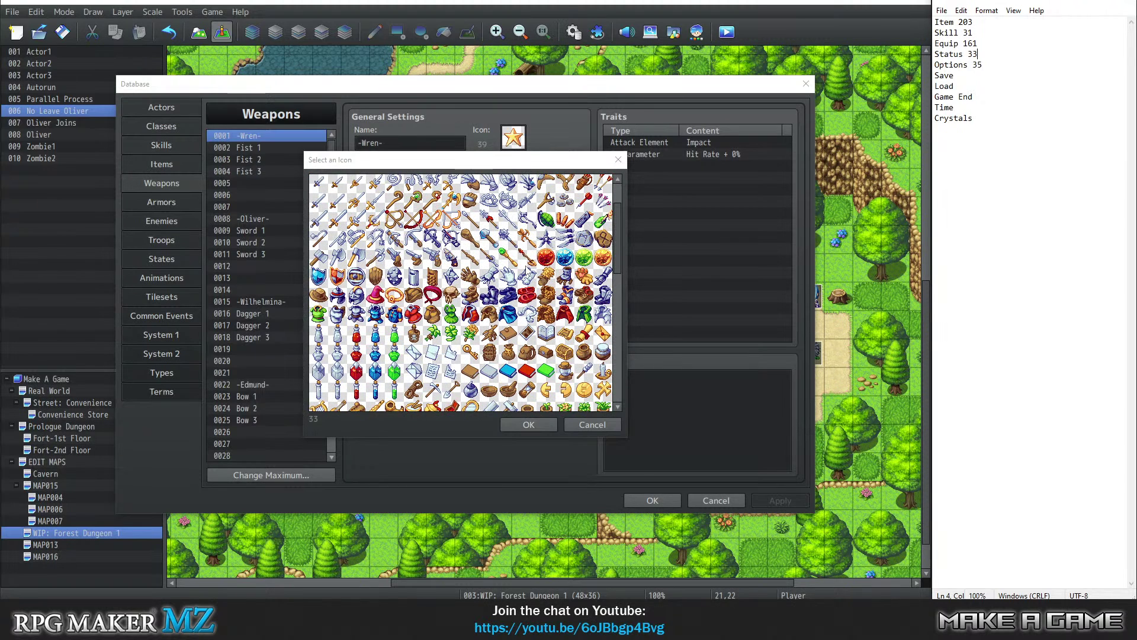
{"action": "scroll", "coordinate": [532, 271], "scroll_direction": "down", "scroll_amount": 1}
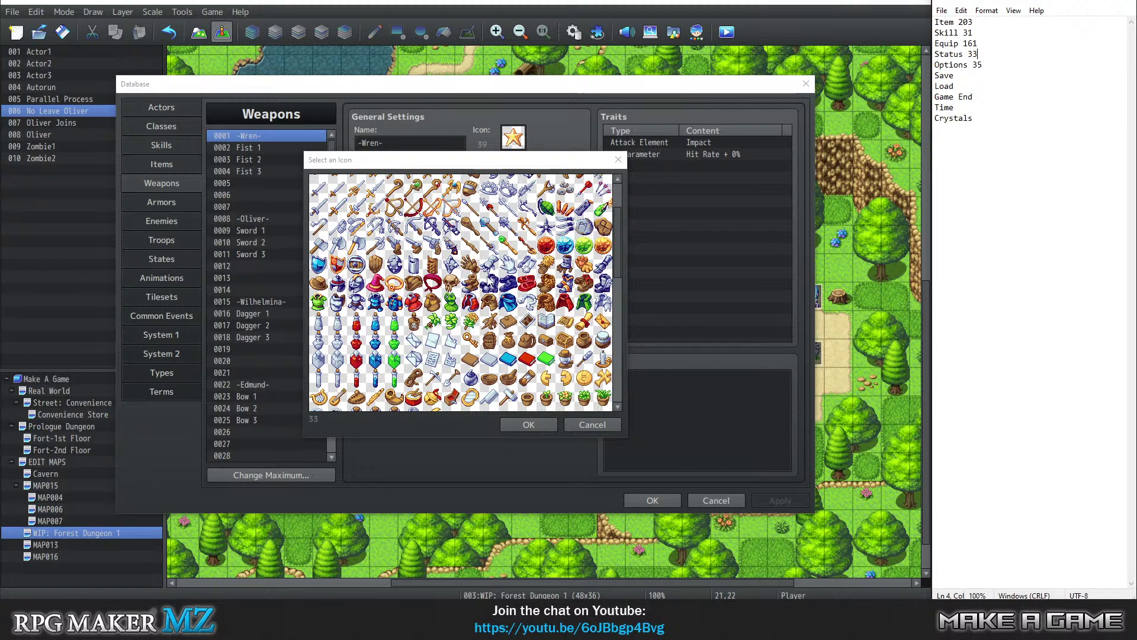
{"action": "scroll", "coordinate": [489, 282], "scroll_direction": "down", "scroll_amount": 1}
{"action": "scroll", "coordinate": [509, 343], "scroll_direction": "up", "scroll_amount": 3}
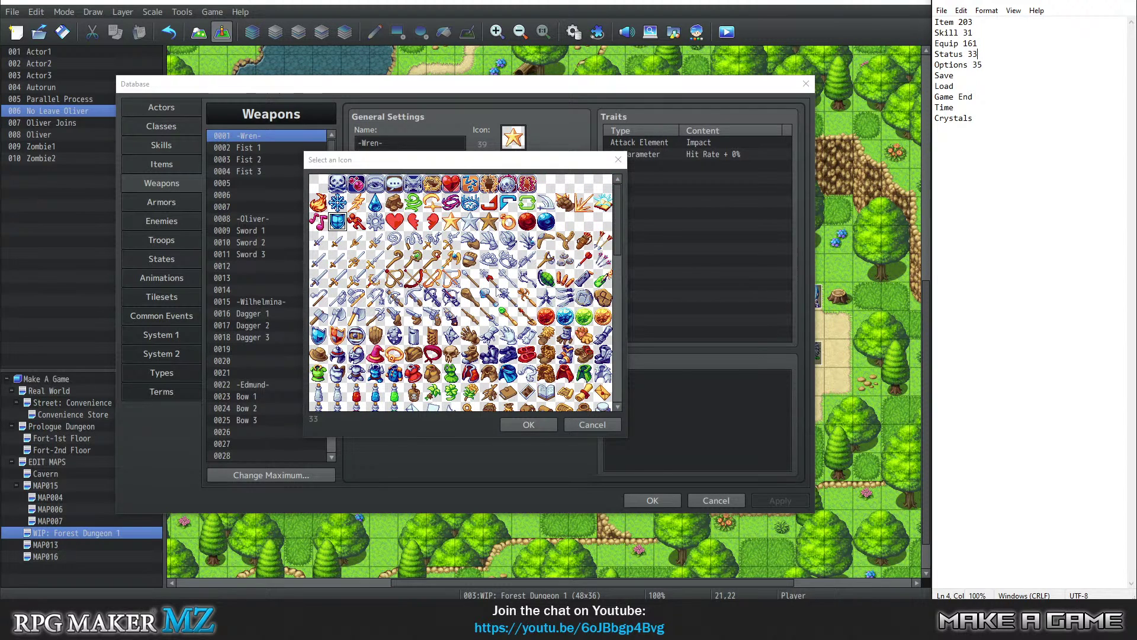
{"action": "scroll", "coordinate": [490, 284], "scroll_direction": "down", "scroll_amount": 1}
{"action": "scroll", "coordinate": [489, 279], "scroll_direction": "up", "scroll_amount": 1}
{"action": "scroll", "coordinate": [490, 282], "scroll_direction": "down", "scroll_amount": 5}
{"action": "scroll", "coordinate": [491, 284], "scroll_direction": "down", "scroll_amount": 2}
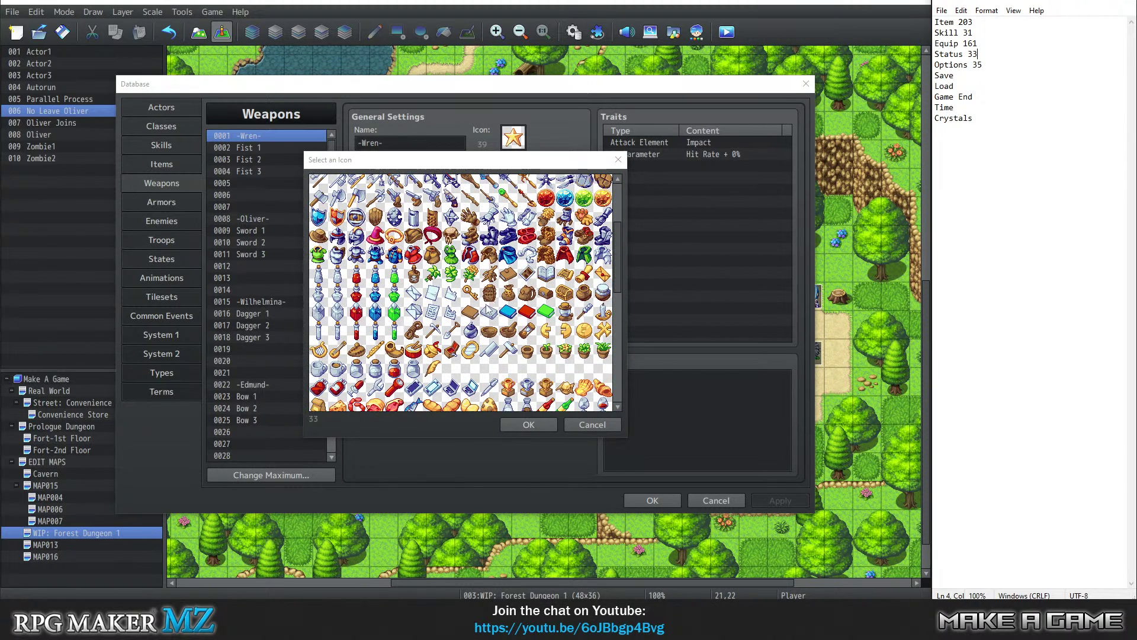
Compare the two paper icons beside the potions, and note 197 after Save and 213 after Load in the Notepad list.
{"action": "left_click", "coordinate": [413, 294]}
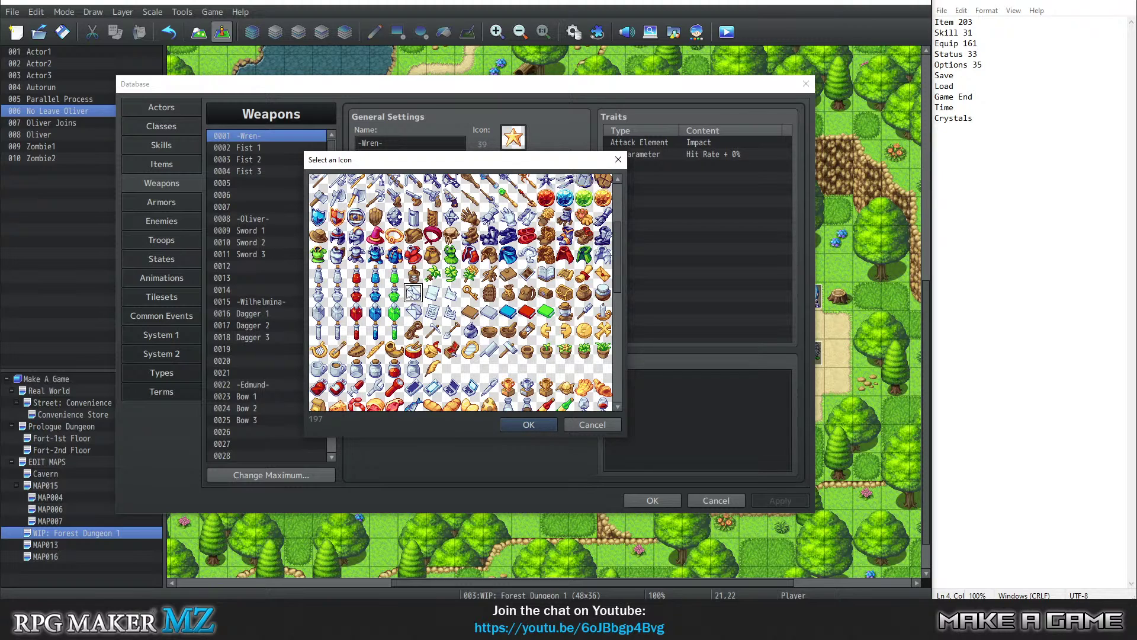
{"action": "left_click", "coordinate": [412, 311]}
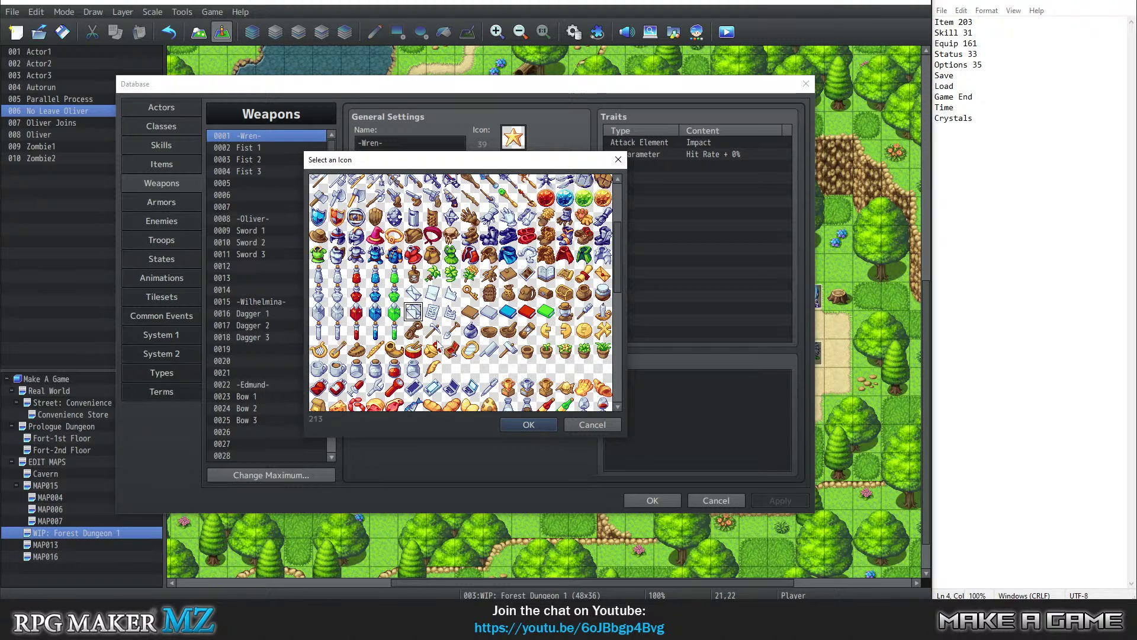
{"action": "left_click", "coordinate": [416, 294]}
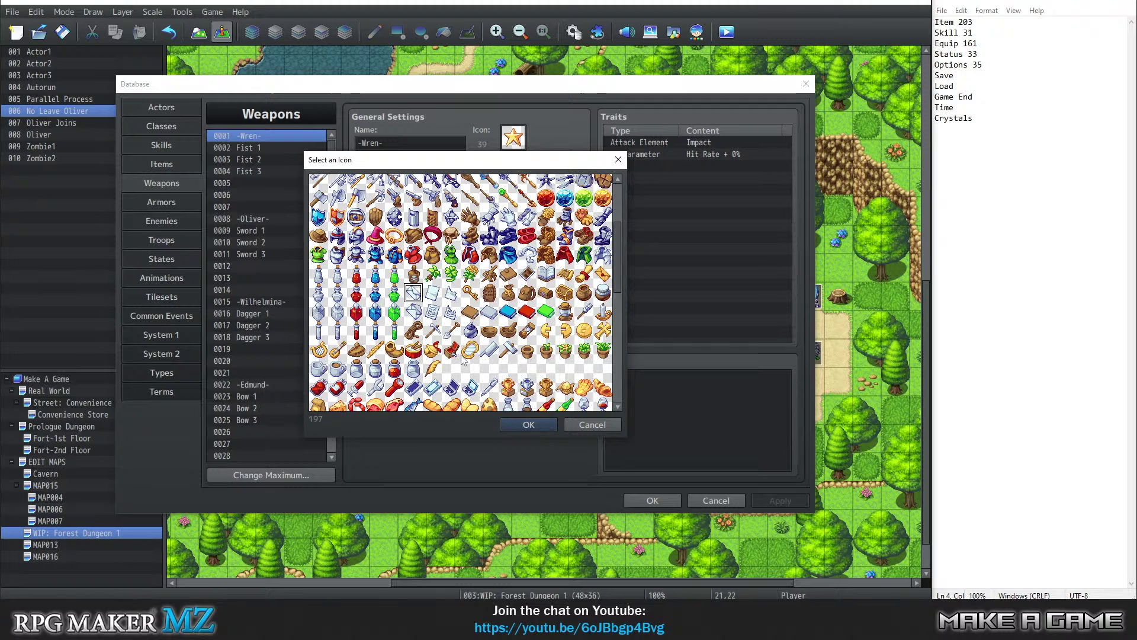
{"action": "left_click", "coordinate": [399, 312]}
{"action": "left_click", "coordinate": [407, 311]}
{"action": "left_click", "coordinate": [413, 293]}
{"action": "left_click", "coordinate": [416, 312]}
{"action": "left_click", "coordinate": [974, 76]}
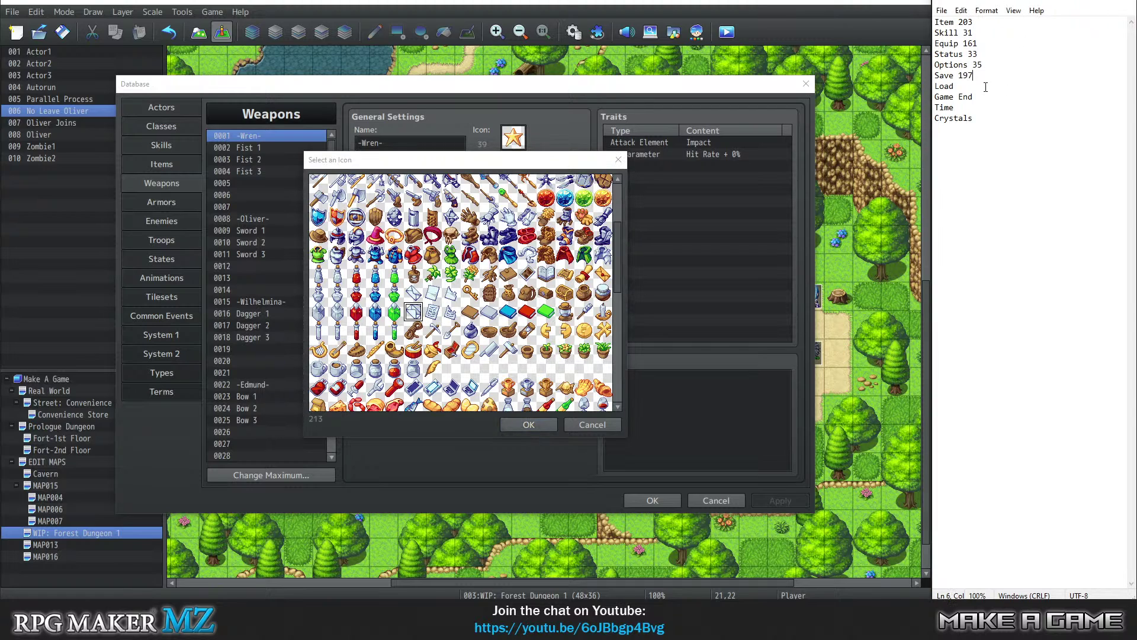
{"action": "type", "text": "213"}
Look up the index of the red icon beside the gear and note 34 after Game End in the Notepad list.
{"action": "scroll", "coordinate": [480, 318], "scroll_direction": "up", "scroll_amount": 5}
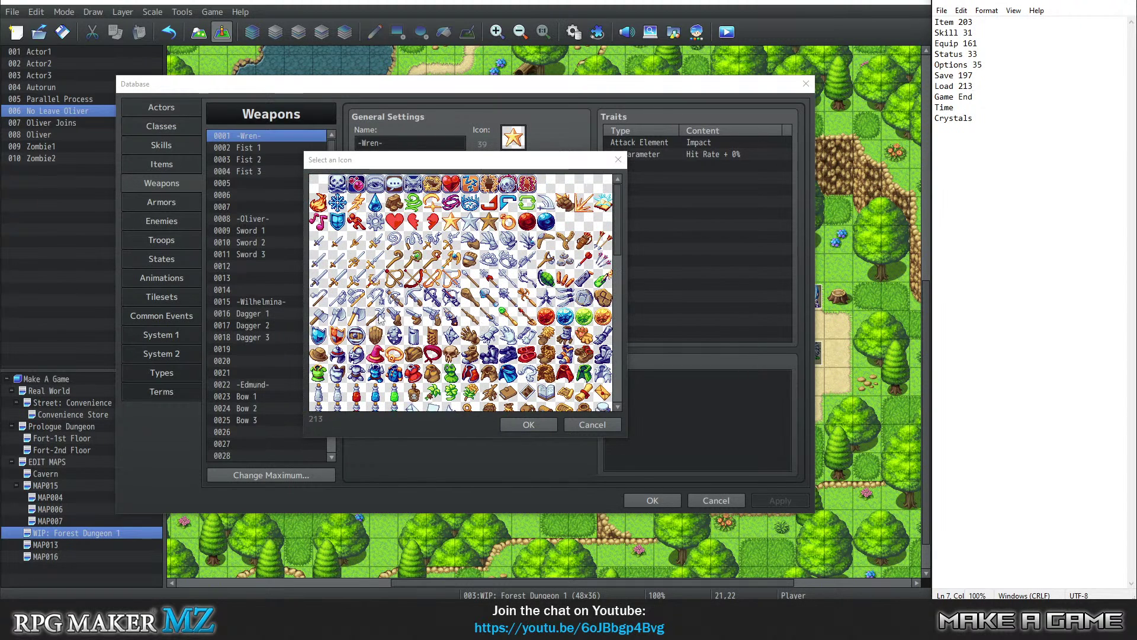
{"action": "left_click", "coordinate": [355, 221]}
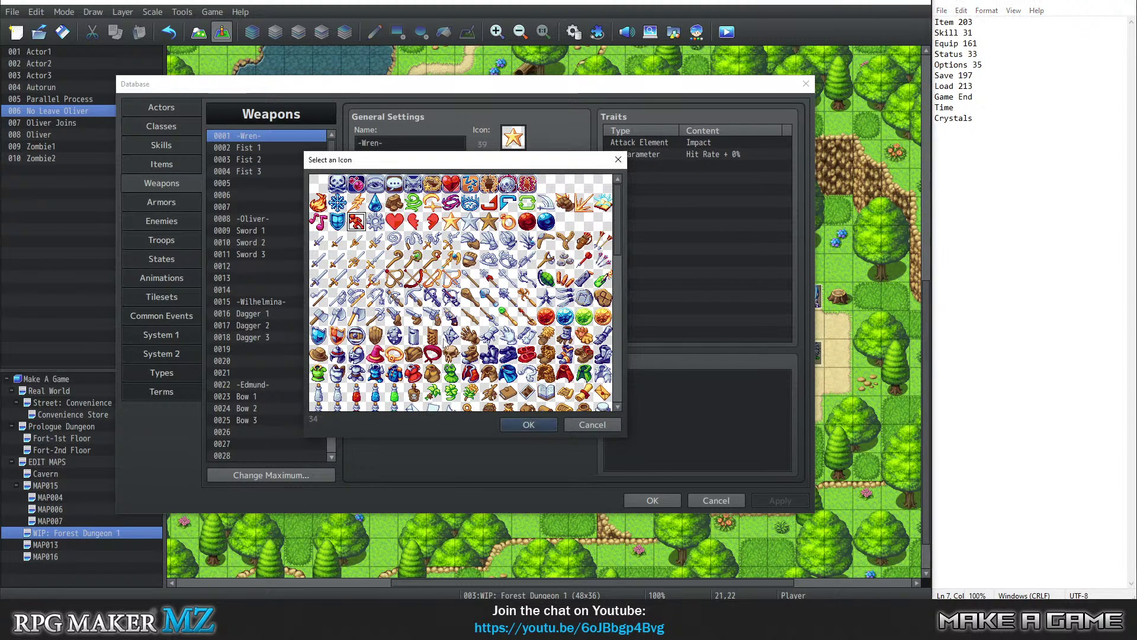
{"action": "scroll", "coordinate": [454, 316], "scroll_direction": "down", "scroll_amount": 5}
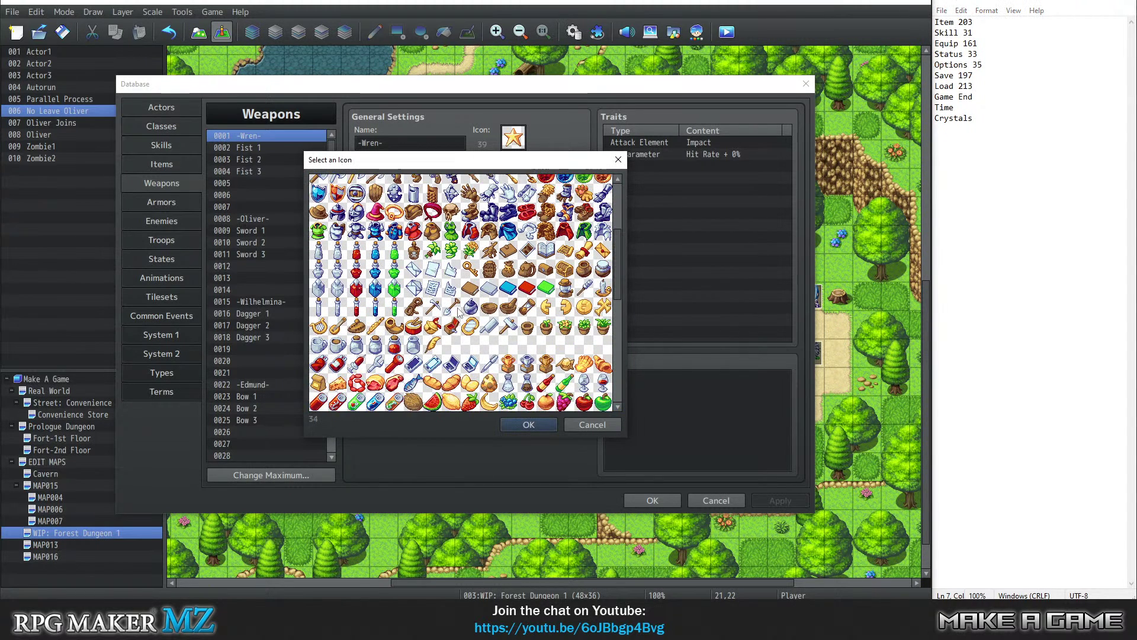
{"action": "scroll", "coordinate": [491, 319], "scroll_direction": "down", "scroll_amount": 3}
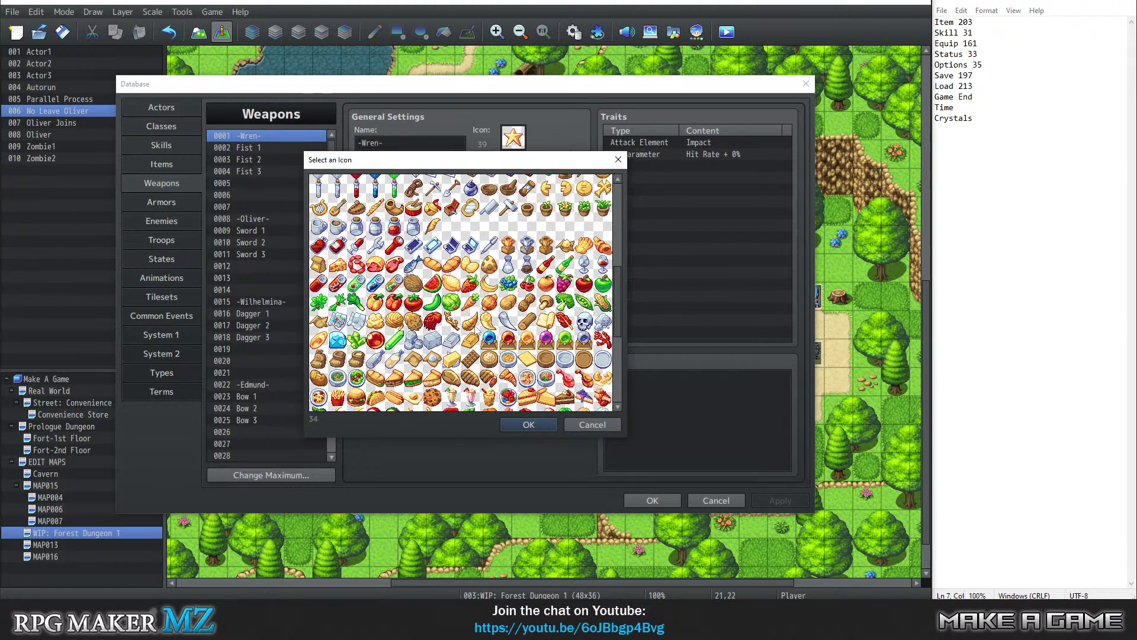
{"action": "scroll", "coordinate": [490, 319], "scroll_direction": "up", "scroll_amount": 3}
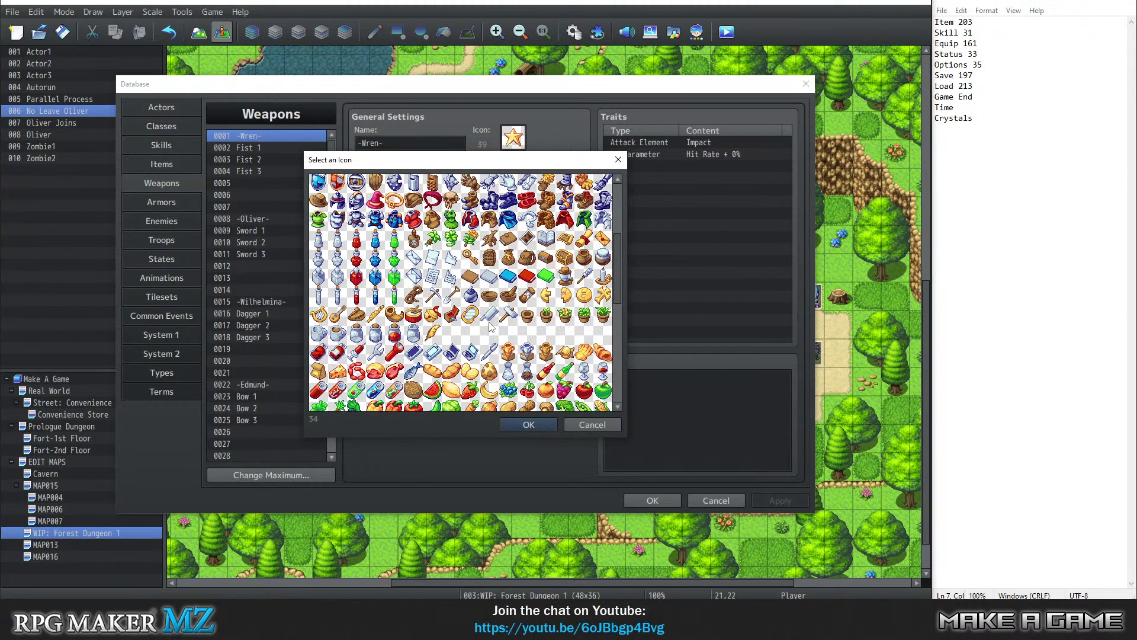
{"action": "scroll", "coordinate": [494, 345], "scroll_direction": "up", "scroll_amount": 5}
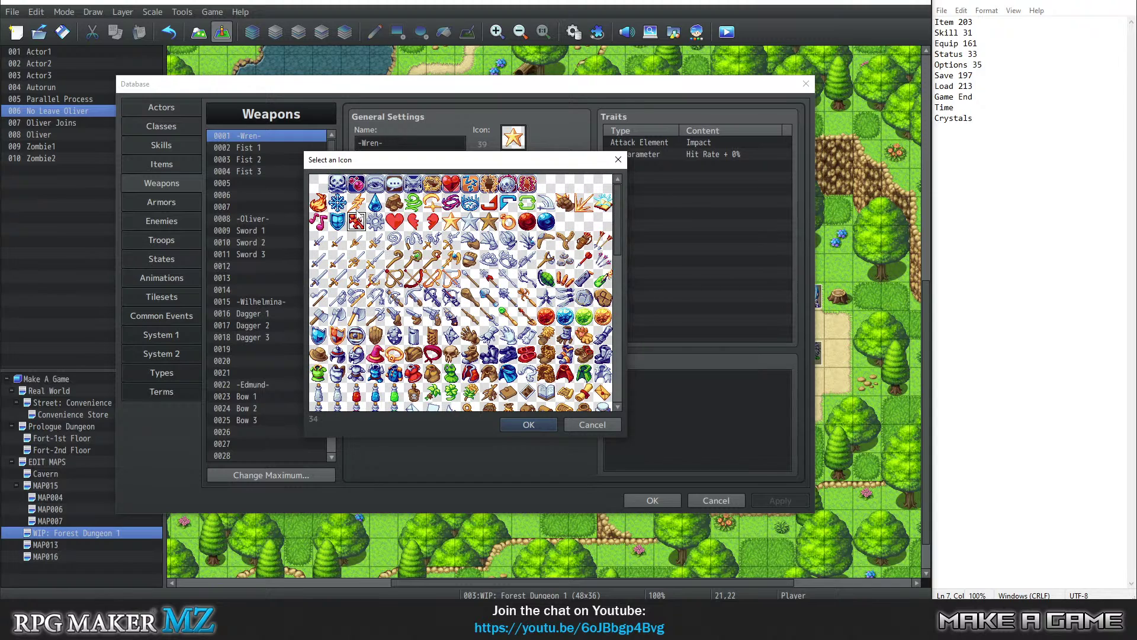
{"action": "left_click", "coordinate": [989, 97]}
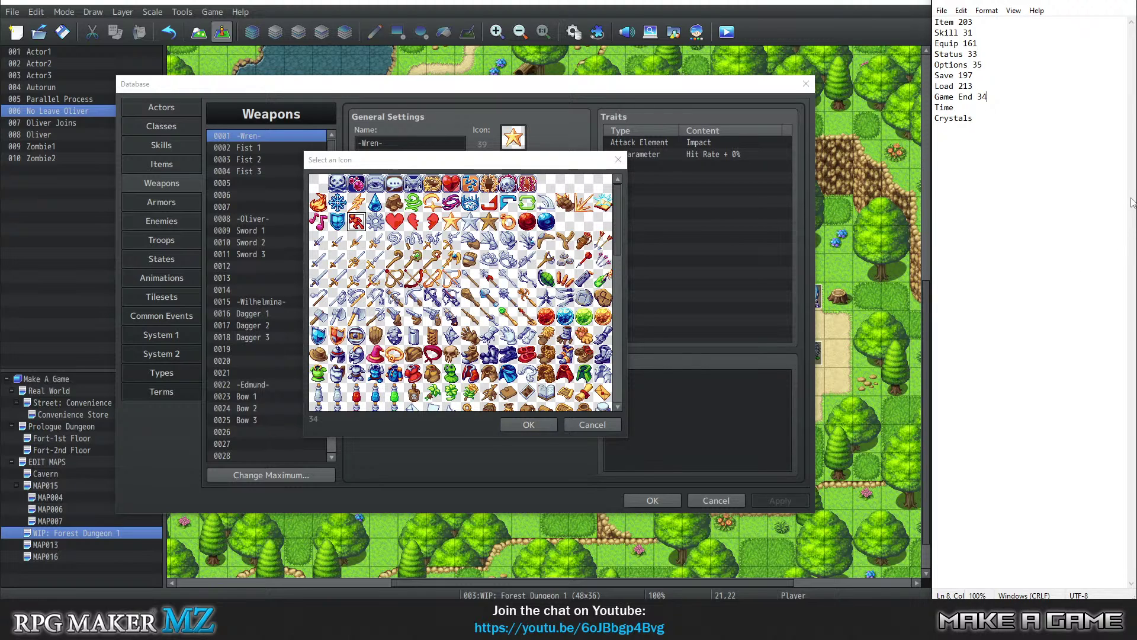
Compare the closed brown book and open book icons in the picker, and change the number after Save to 186 in the Notepad list.
{"action": "left_click", "coordinate": [994, 107]}
{"action": "scroll", "coordinate": [502, 294], "scroll_direction": "down", "scroll_amount": 3}
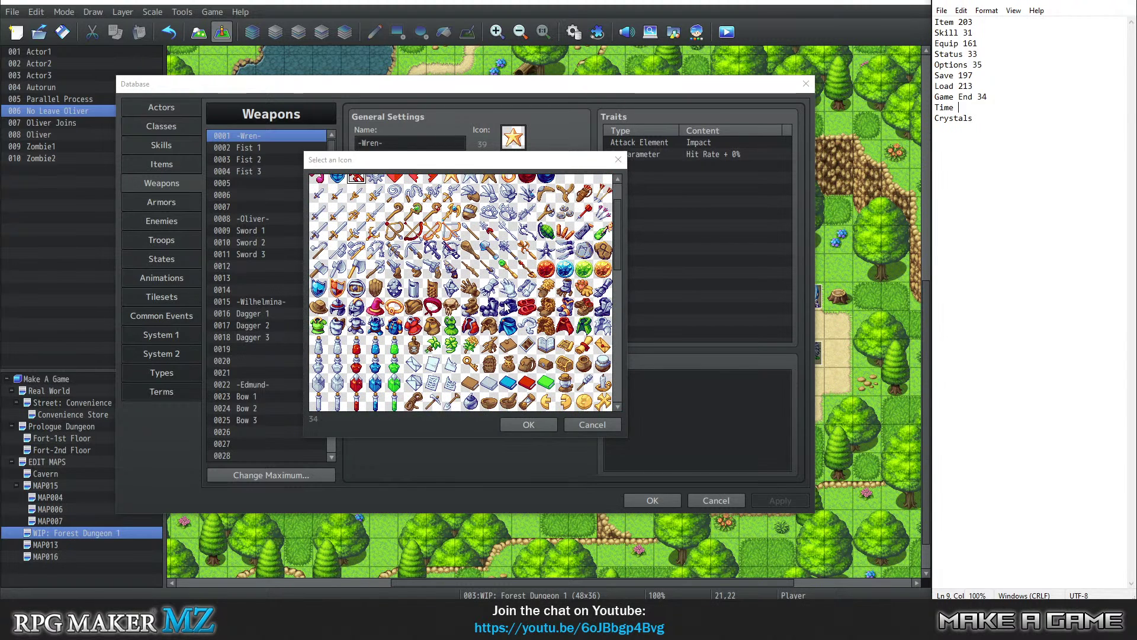
{"action": "scroll", "coordinate": [506, 317], "scroll_direction": "down", "scroll_amount": 1}
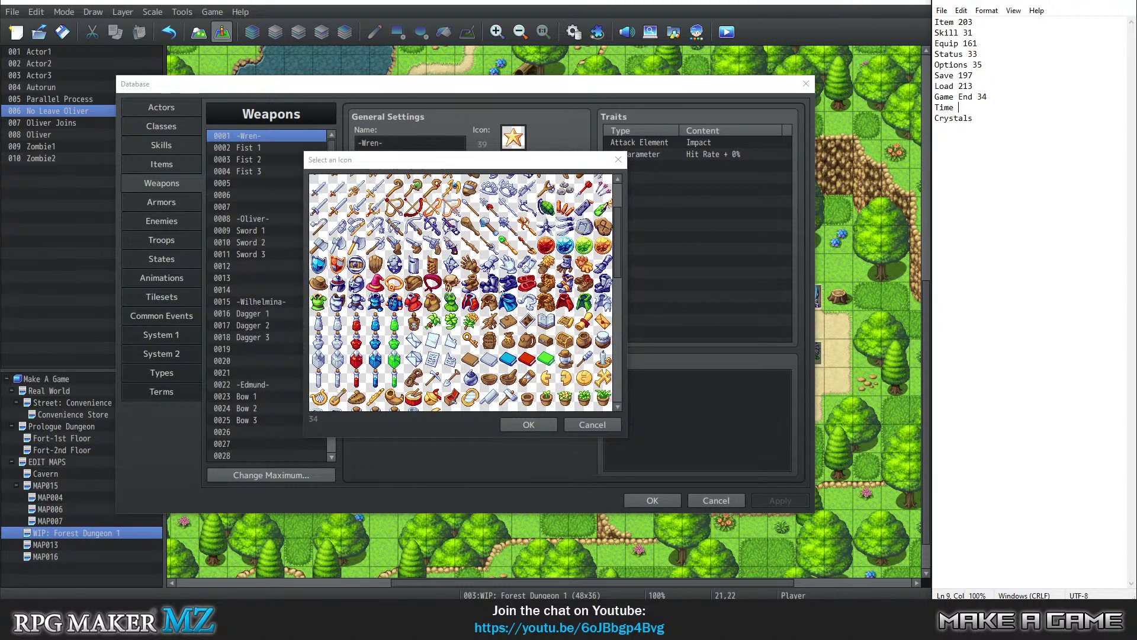
{"action": "scroll", "coordinate": [471, 332], "scroll_direction": "down", "scroll_amount": 1}
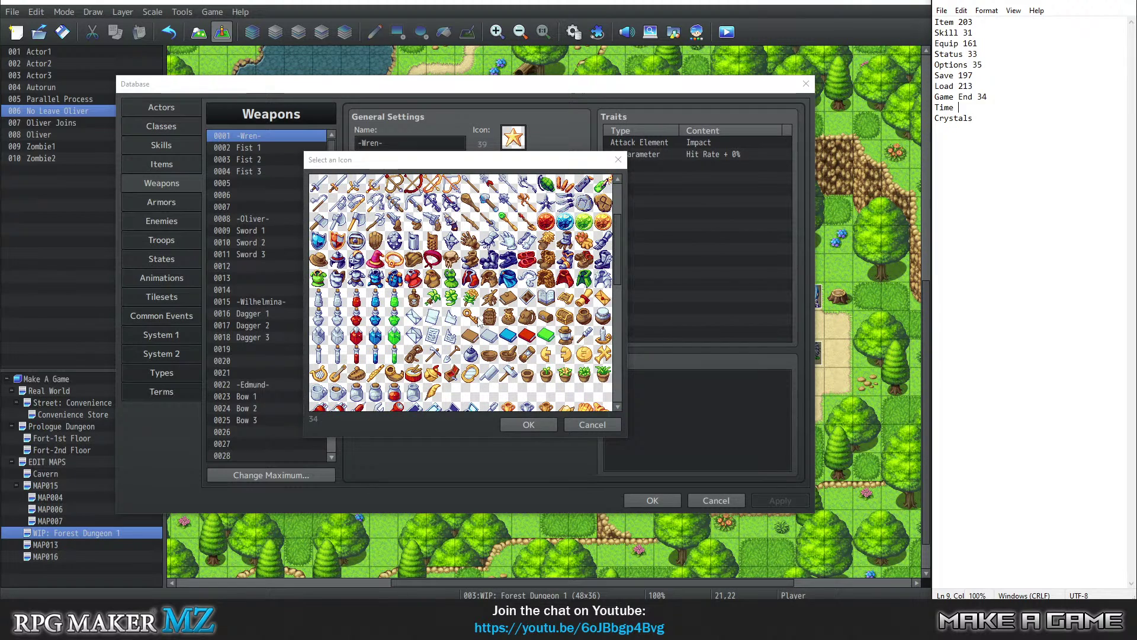
{"action": "left_click", "coordinate": [546, 299]}
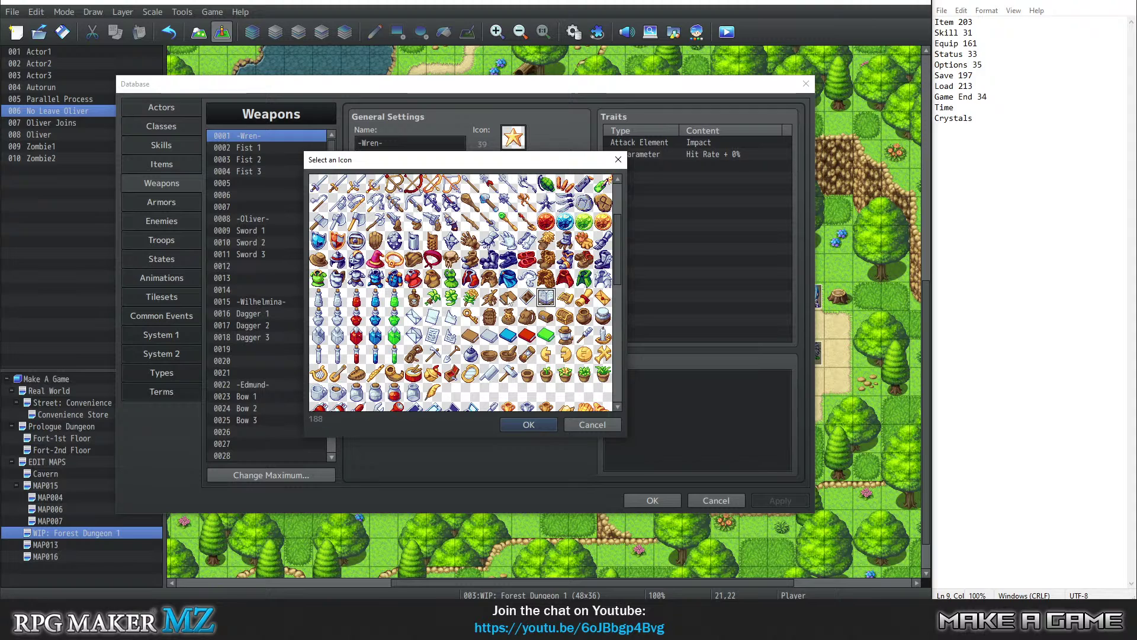
{"action": "left_click", "coordinate": [509, 299]}
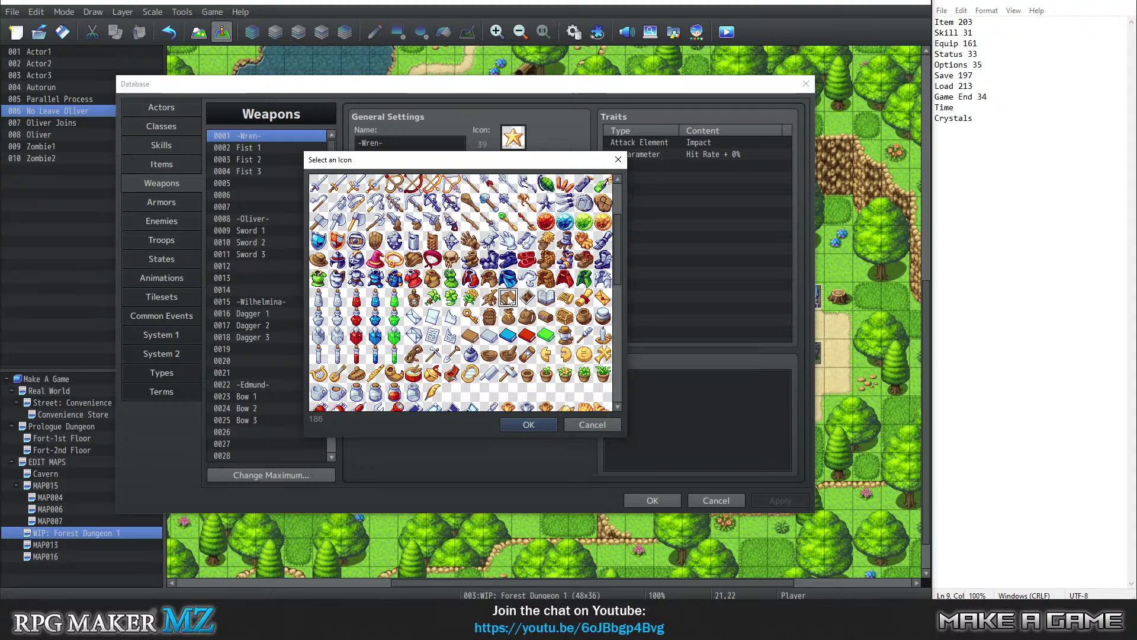
{"action": "left_click", "coordinate": [548, 299]}
{"action": "left_click_drag", "start_coordinate": [973, 75], "coordinate": [959, 76]}
{"action": "type", "text": "186"}
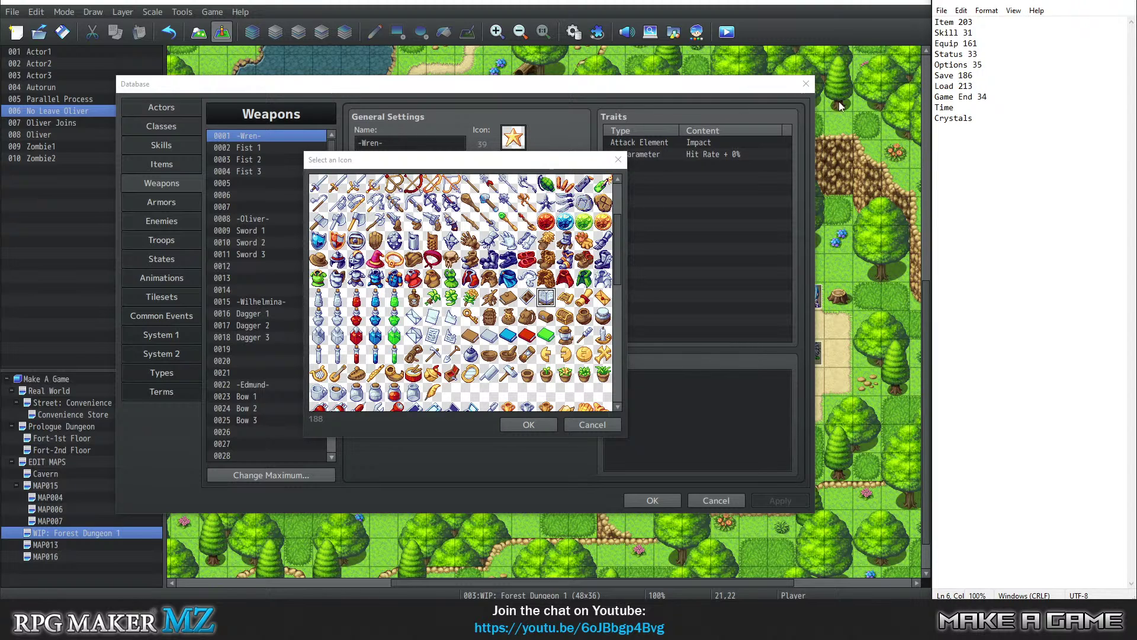
Look up the index of the open book icon and change the number after Load to 188 in the Notepad list.
{"action": "left_click", "coordinate": [544, 299]}
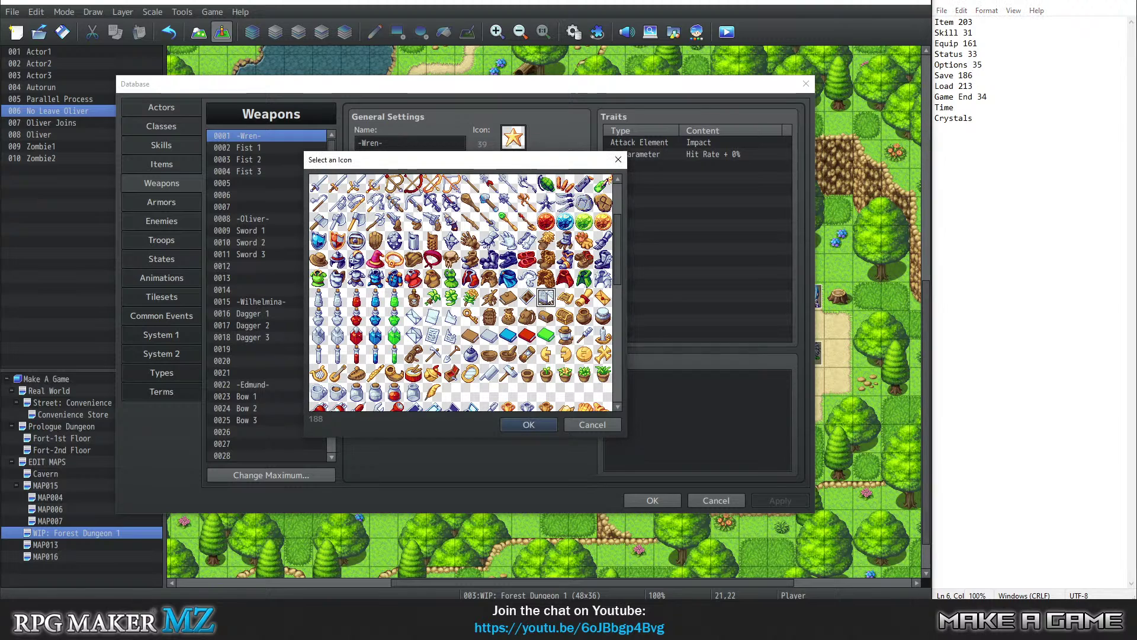
{"action": "left_click_drag", "start_coordinate": [973, 87], "coordinate": [964, 87]}
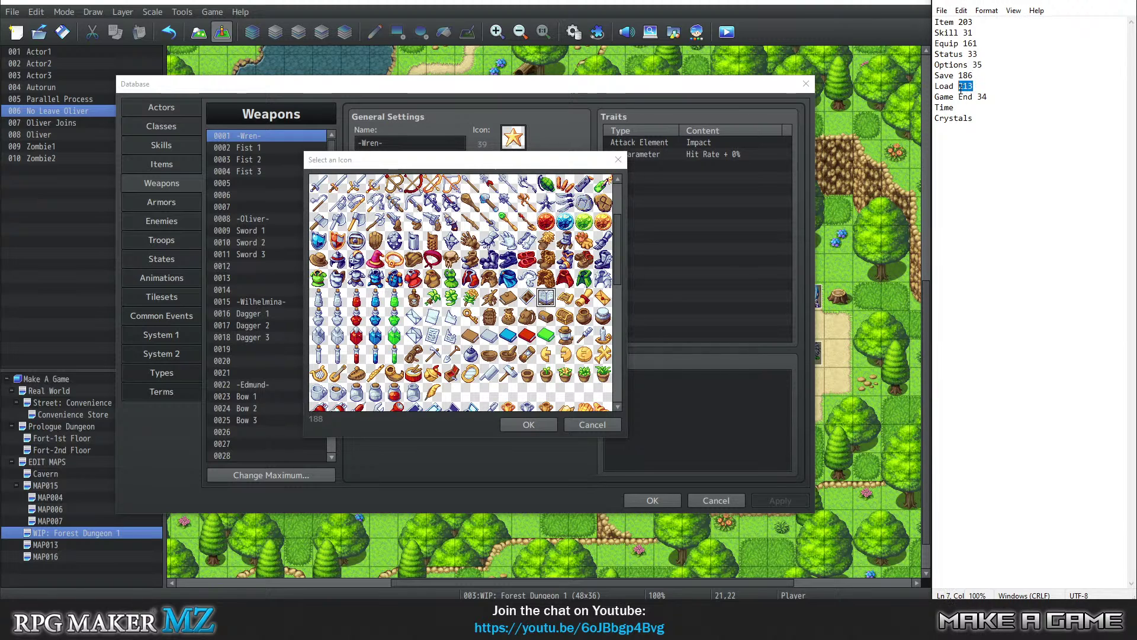
{"action": "key", "text": "BackSpace"}
Look up the index of the red gem icon beside the ores and note 475 after Crystals in the Notepad list.
{"action": "left_click", "coordinate": [527, 334]}
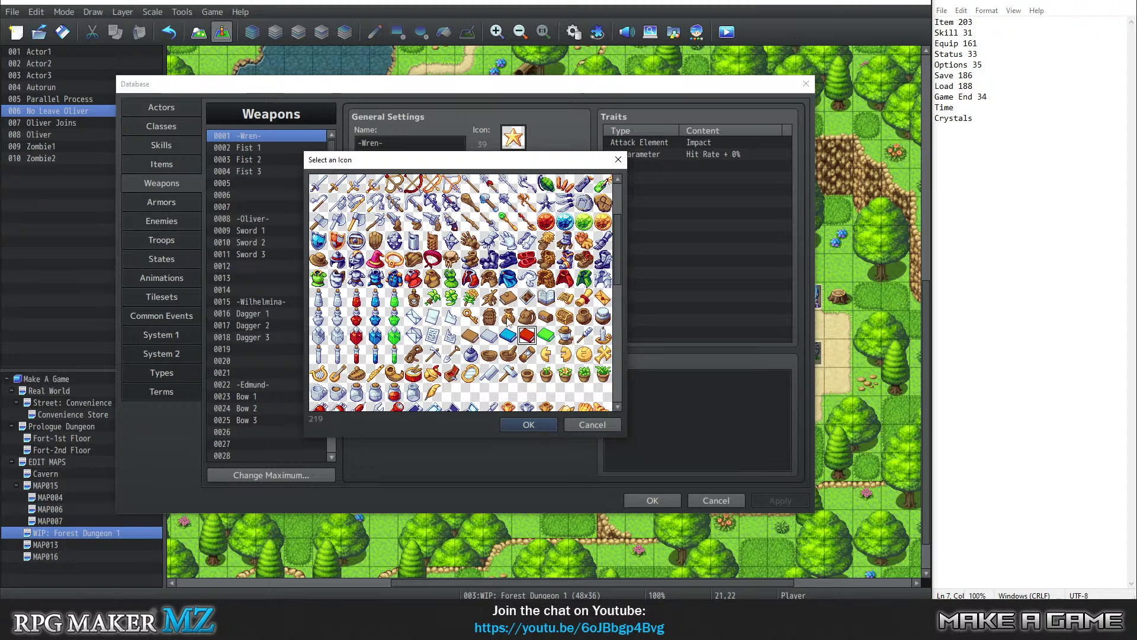
{"action": "scroll", "coordinate": [508, 320], "scroll_direction": "down", "scroll_amount": 4}
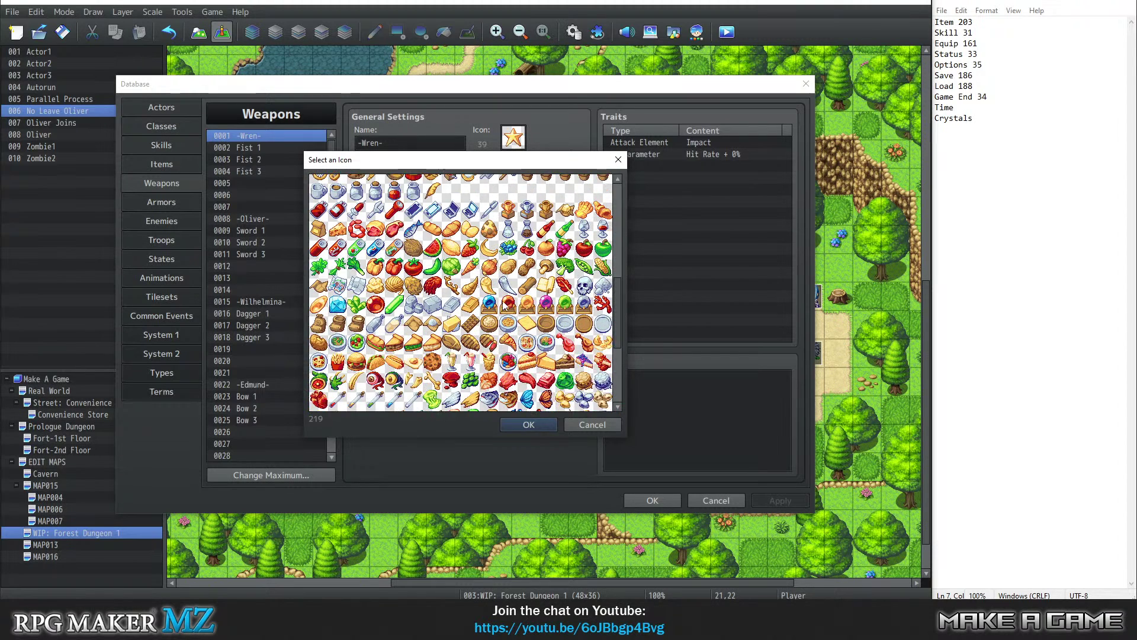
{"action": "scroll", "coordinate": [504, 305], "scroll_direction": "down", "scroll_amount": 2}
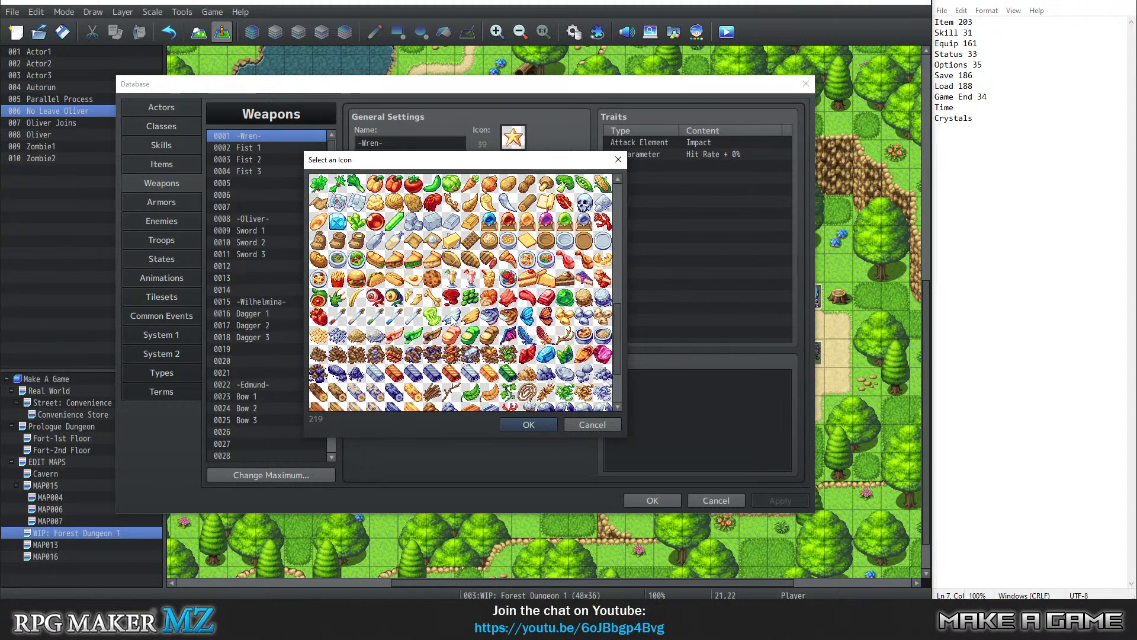
{"action": "scroll", "coordinate": [450, 318], "scroll_direction": "down", "scroll_amount": 2}
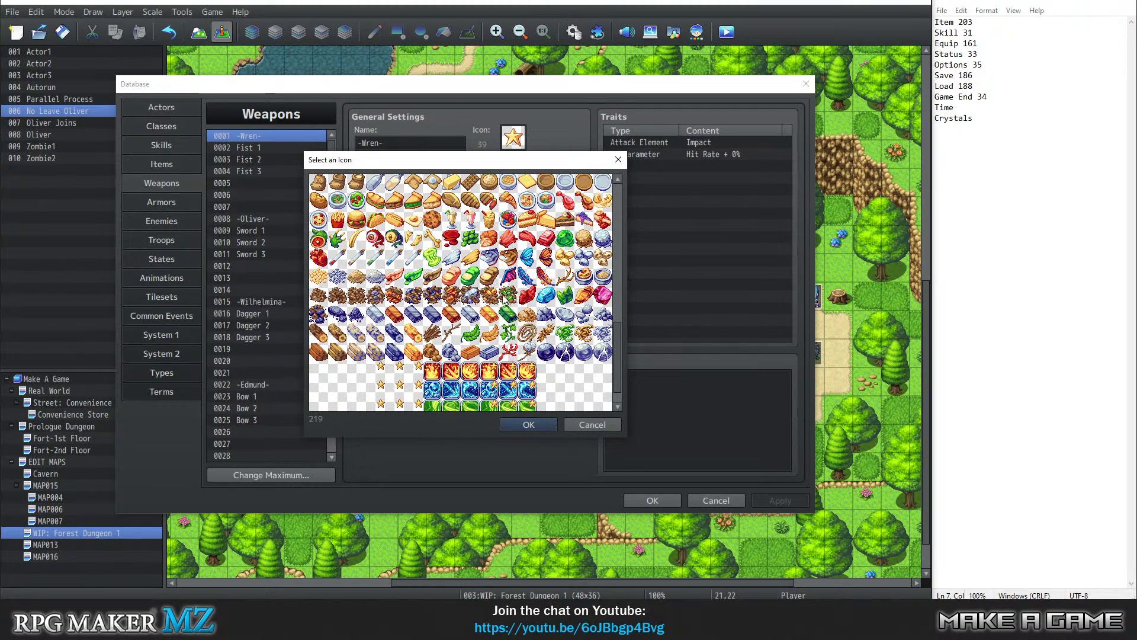
{"action": "left_click", "coordinate": [527, 296]}
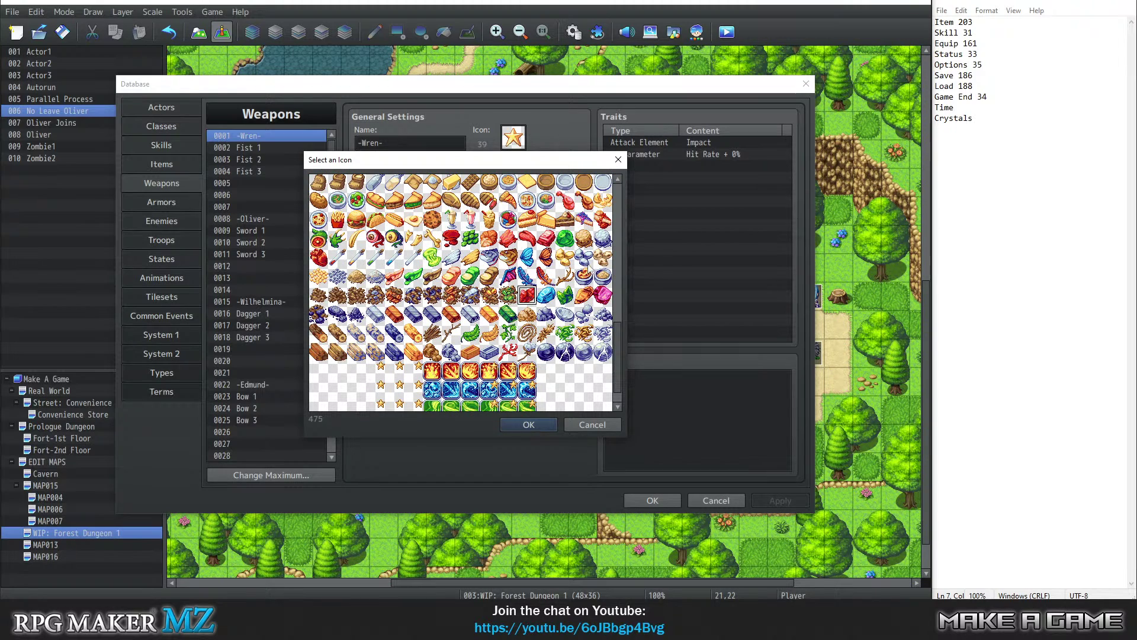
{"action": "left_click", "coordinate": [983, 120]}
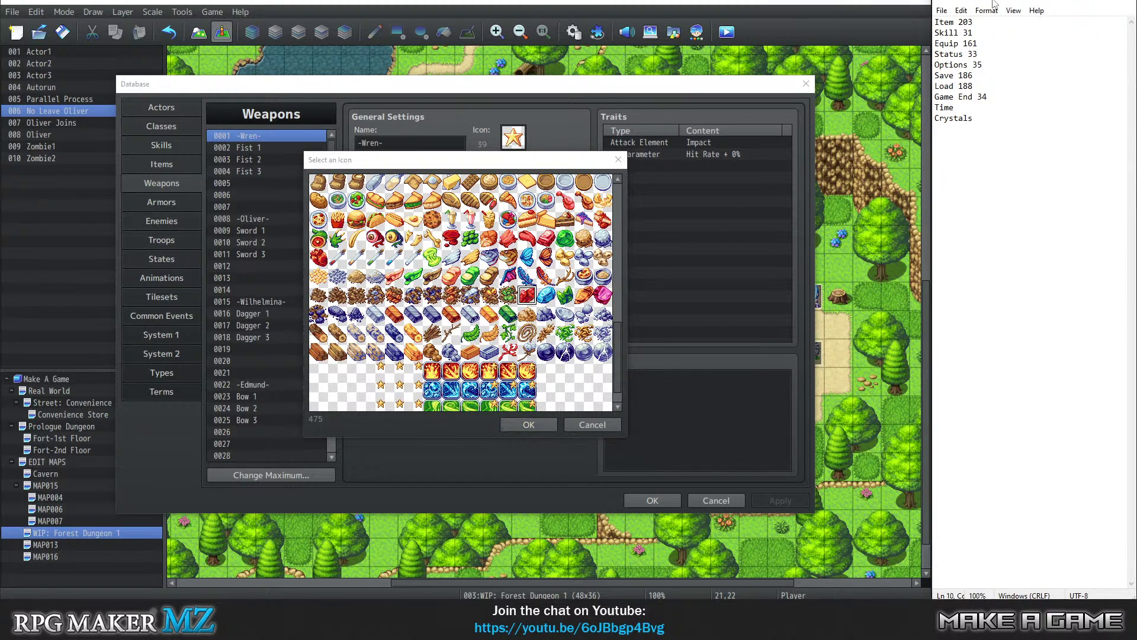
{"action": "type", "text": "475"}
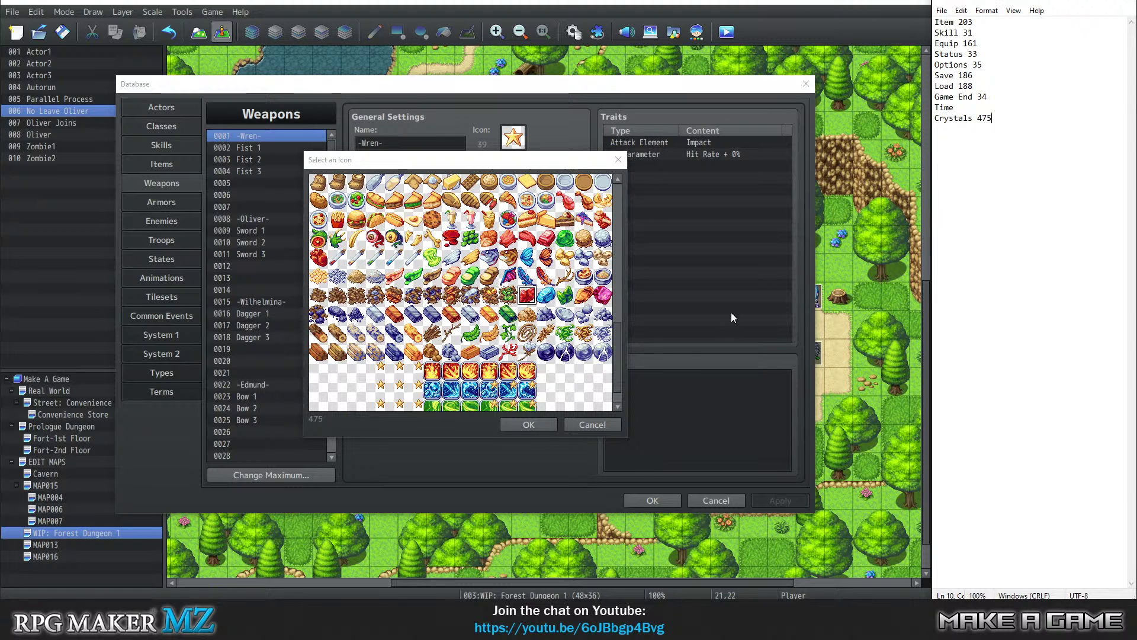
Browse the food, tool, item and equipment icons in the picker for one that suits the Time entry.
{"action": "scroll", "coordinate": [441, 326], "scroll_direction": "up", "scroll_amount": 3}
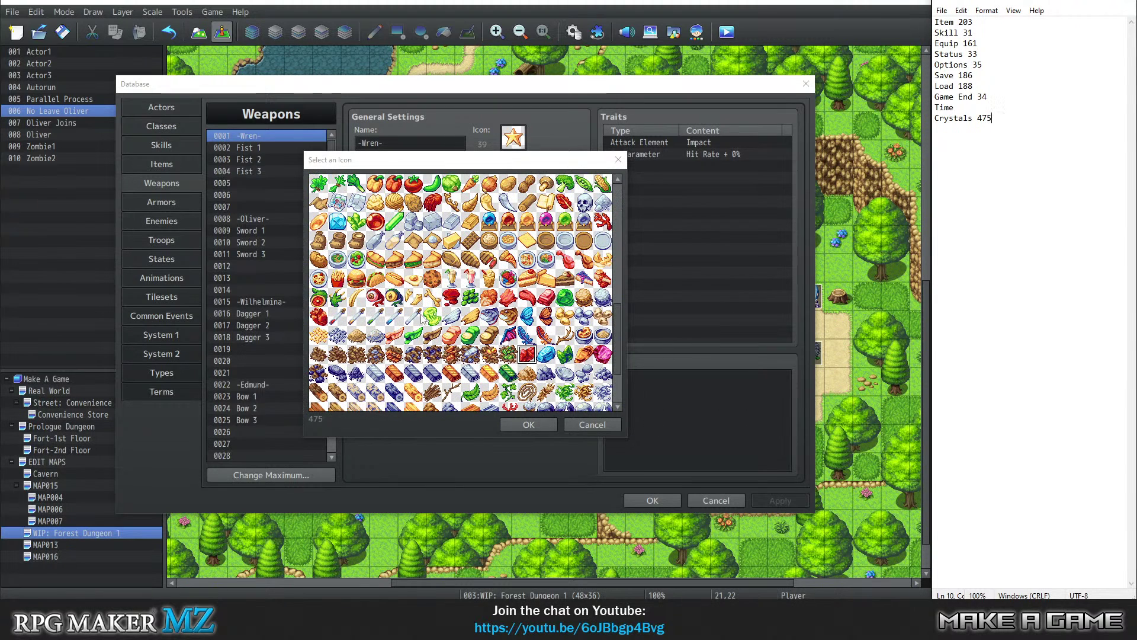
{"action": "scroll", "coordinate": [422, 319], "scroll_direction": "up", "scroll_amount": 1}
{"action": "scroll", "coordinate": [461, 332], "scroll_direction": "up", "scroll_amount": 1}
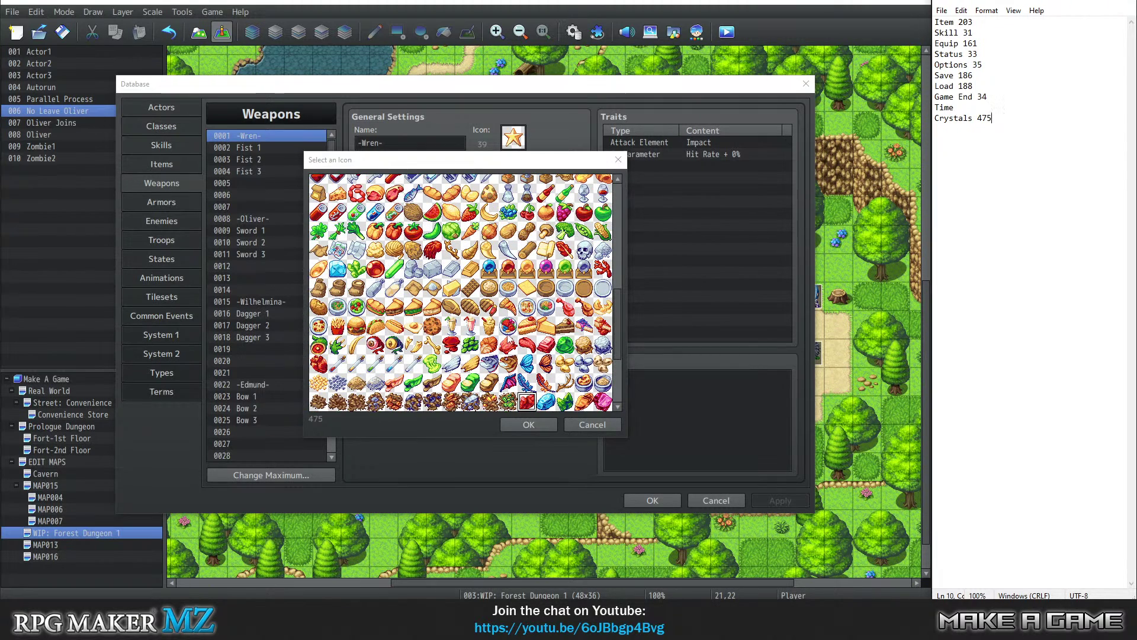
{"action": "scroll", "coordinate": [500, 333], "scroll_direction": "up", "scroll_amount": 1}
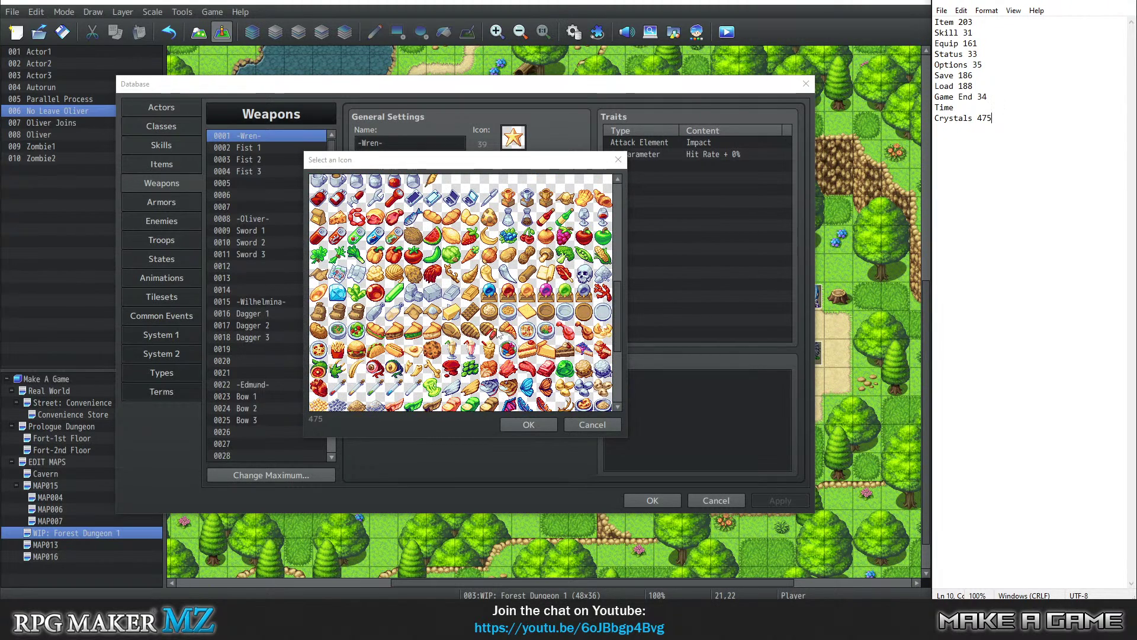
{"action": "scroll", "coordinate": [503, 302], "scroll_direction": "up", "scroll_amount": 1}
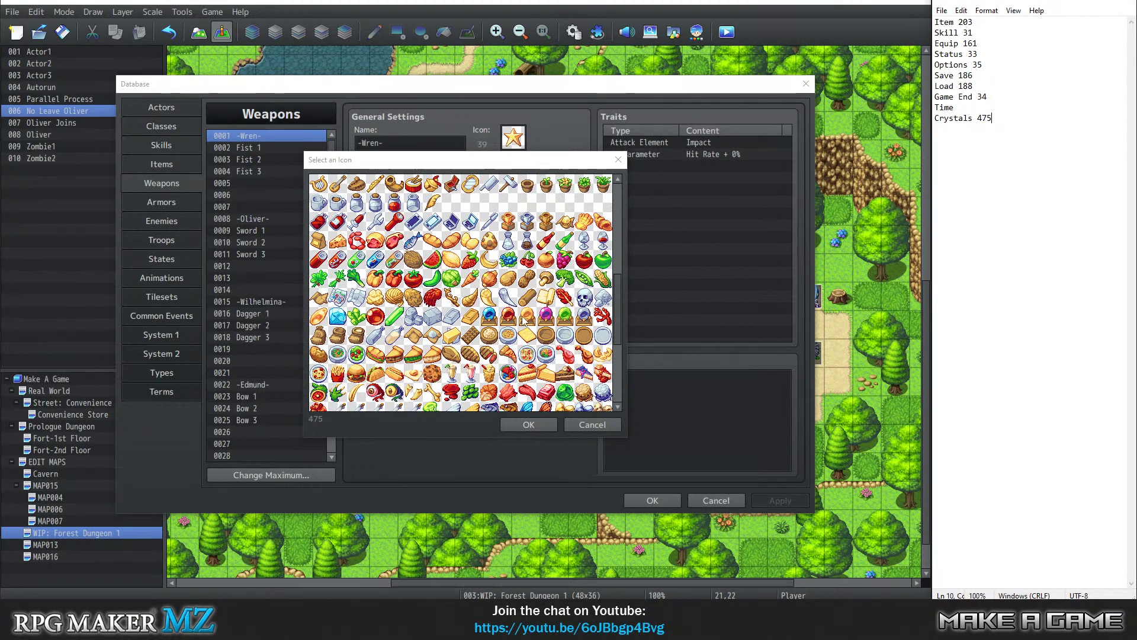
{"action": "scroll", "coordinate": [528, 326], "scroll_direction": "up", "scroll_amount": 1}
{"action": "scroll", "coordinate": [528, 326], "scroll_direction": "up", "scroll_amount": 2}
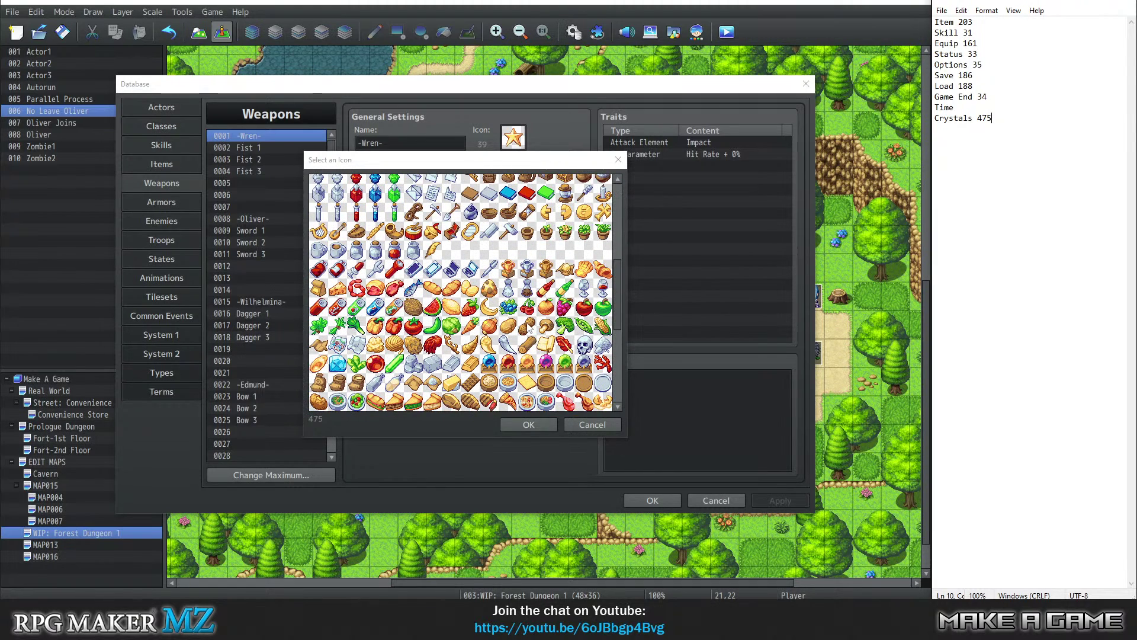
{"action": "scroll", "coordinate": [524, 328], "scroll_direction": "down", "scroll_amount": 2}
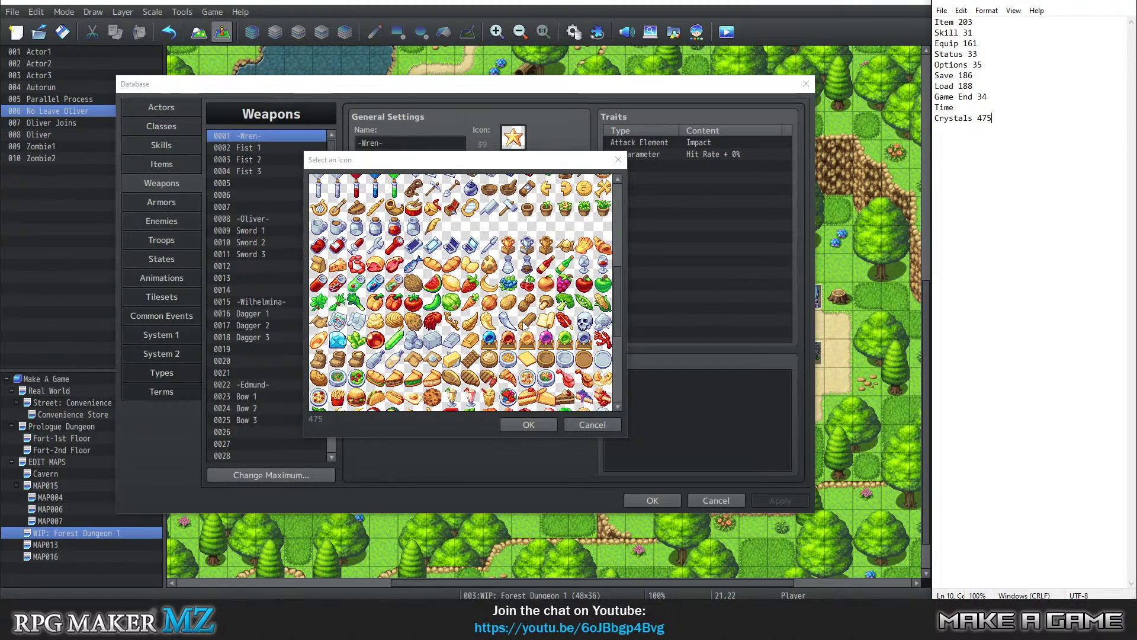
{"action": "scroll", "coordinate": [526, 327], "scroll_direction": "down", "scroll_amount": 2}
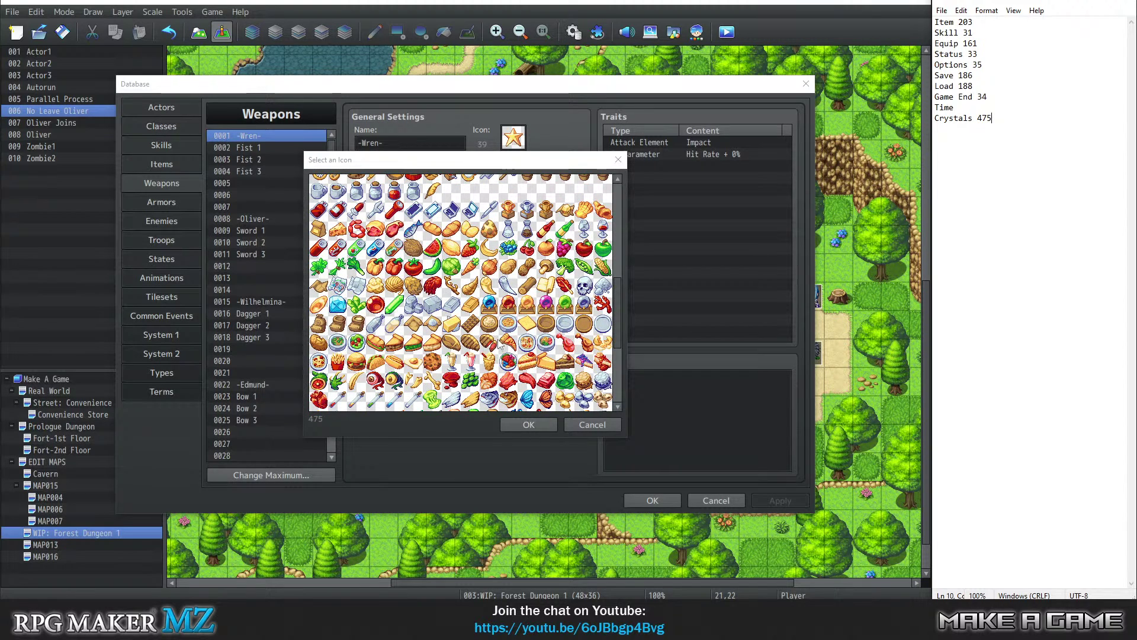
{"action": "scroll", "coordinate": [499, 346], "scroll_direction": "up", "scroll_amount": 5}
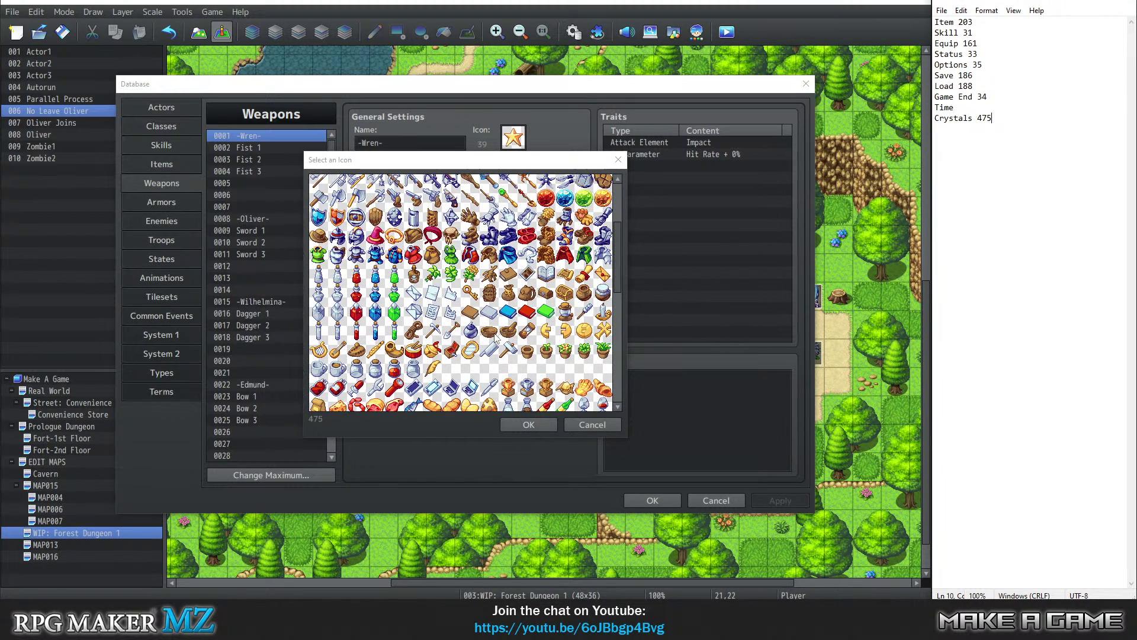
{"action": "scroll", "coordinate": [496, 329], "scroll_direction": "up", "scroll_amount": 2}
{"action": "scroll", "coordinate": [492, 263], "scroll_direction": "down", "scroll_amount": 2}
{"action": "scroll", "coordinate": [481, 316], "scroll_direction": "down", "scroll_amount": 1}
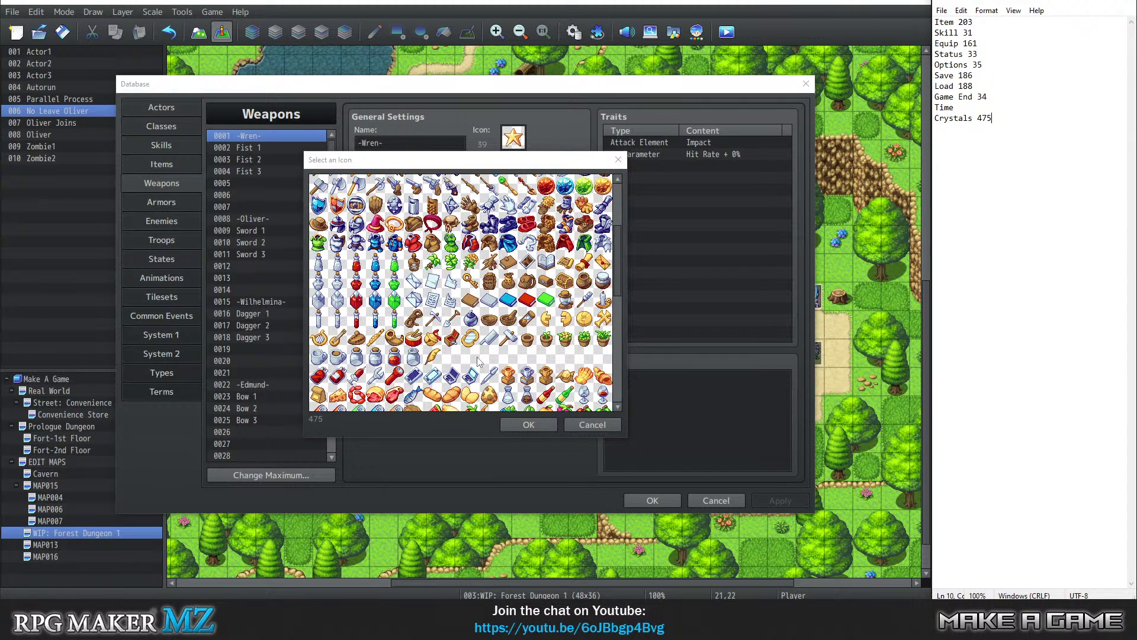
{"action": "scroll", "coordinate": [478, 355], "scroll_direction": "up", "scroll_amount": 5}
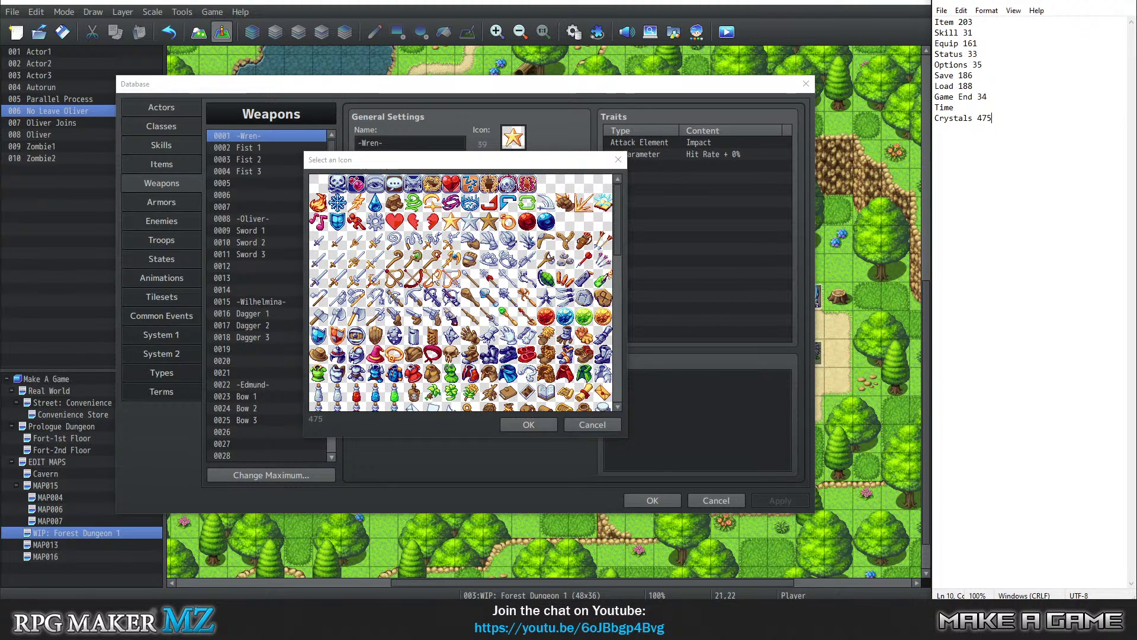
Set the -Wren- weapon entry's icon to the blank one, and note 0 after Time in the Notepad list.
{"action": "left_click", "coordinate": [318, 183]}
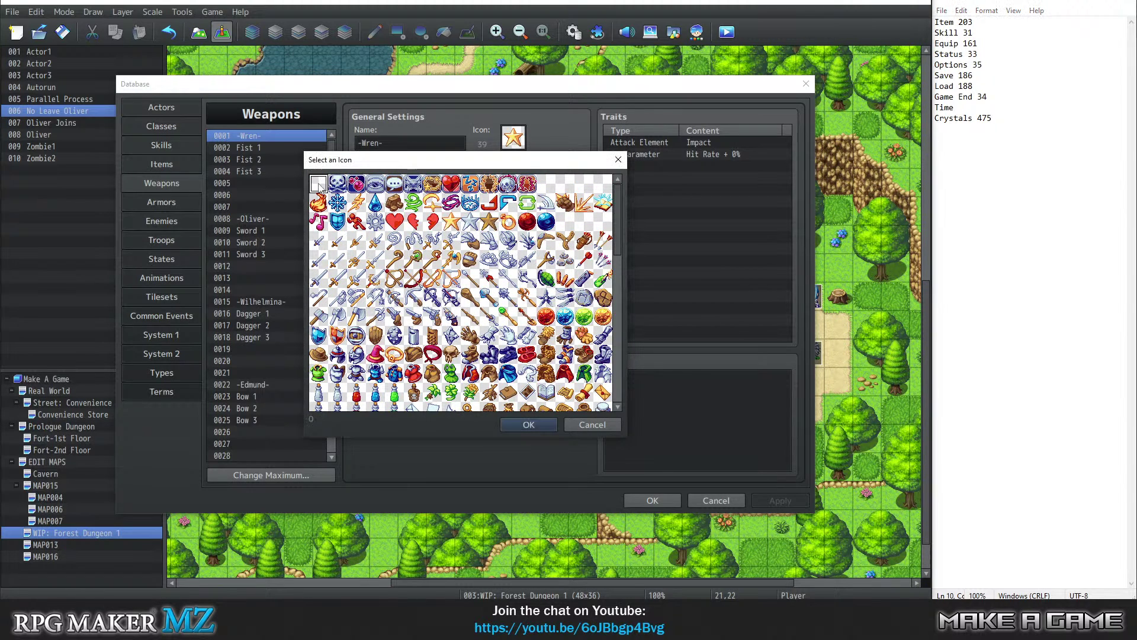
{"action": "left_click", "coordinate": [548, 426]}
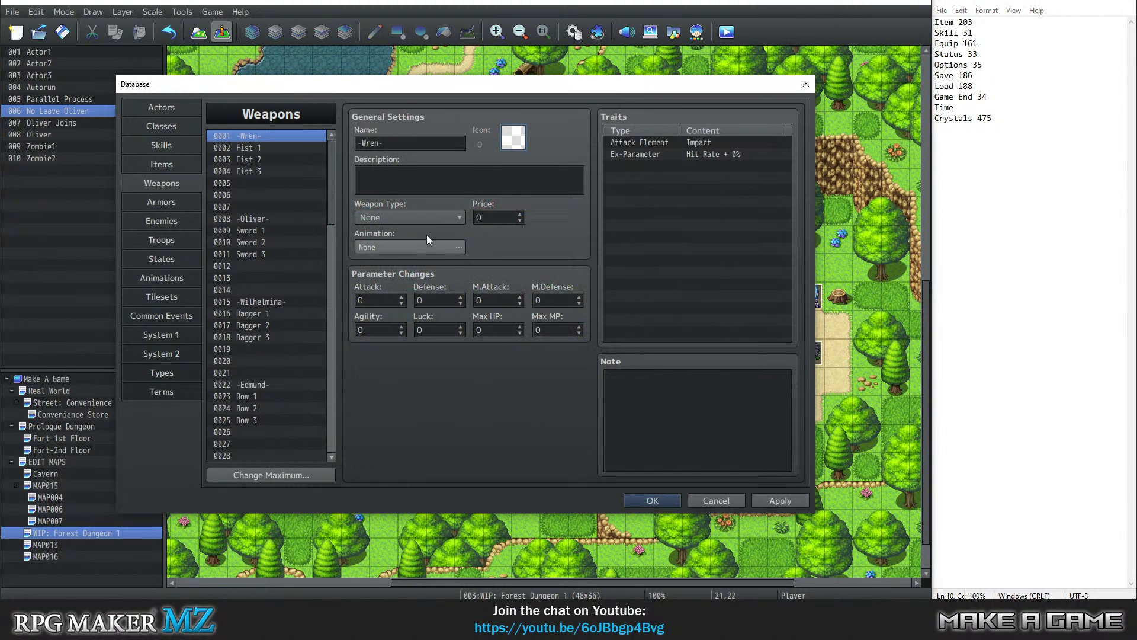
{"action": "double_click", "coordinate": [512, 137]}
{"action": "left_click", "coordinate": [554, 425]}
{"action": "key", "text": "alt+Tab"}
{"action": "key", "text": "Up"}
{"action": "type", "text": "0"}
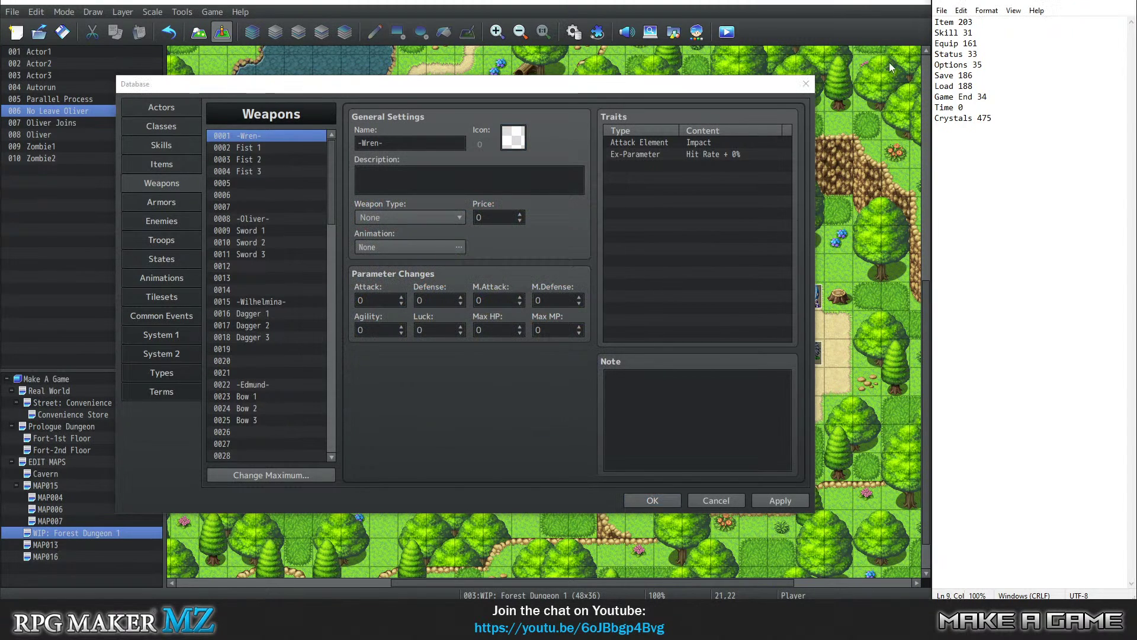
Accept the weapon icon change and close the Database.
{"action": "left_click", "coordinate": [476, 312]}
{"action": "key", "text": "alt+Tab"}
{"action": "left_click", "coordinate": [672, 265]}
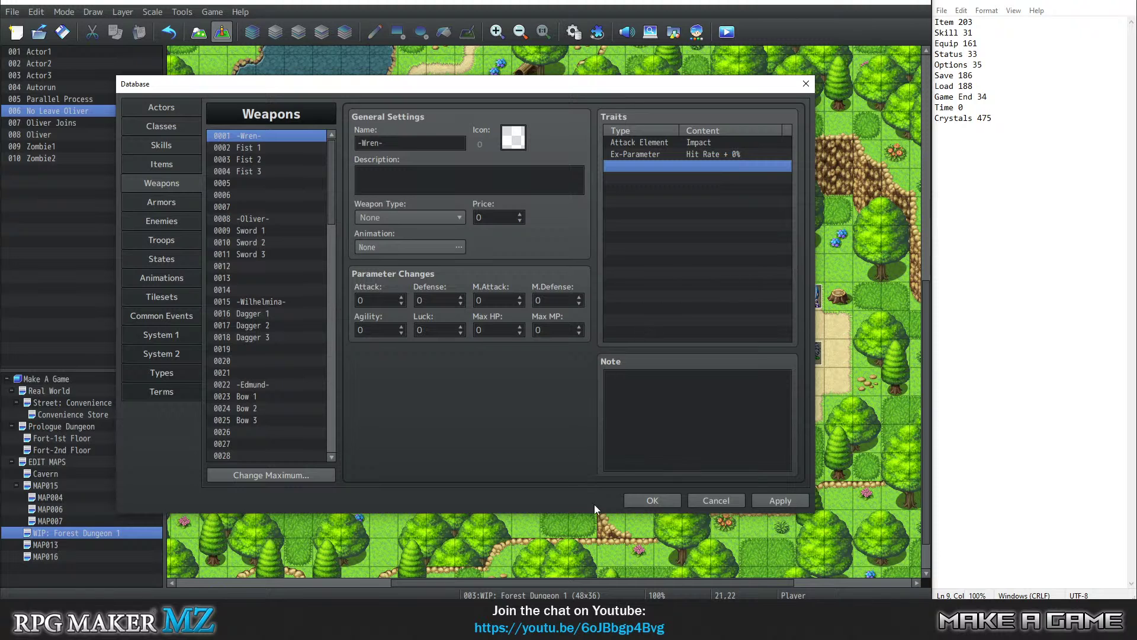
{"action": "left_click", "coordinate": [642, 498]}
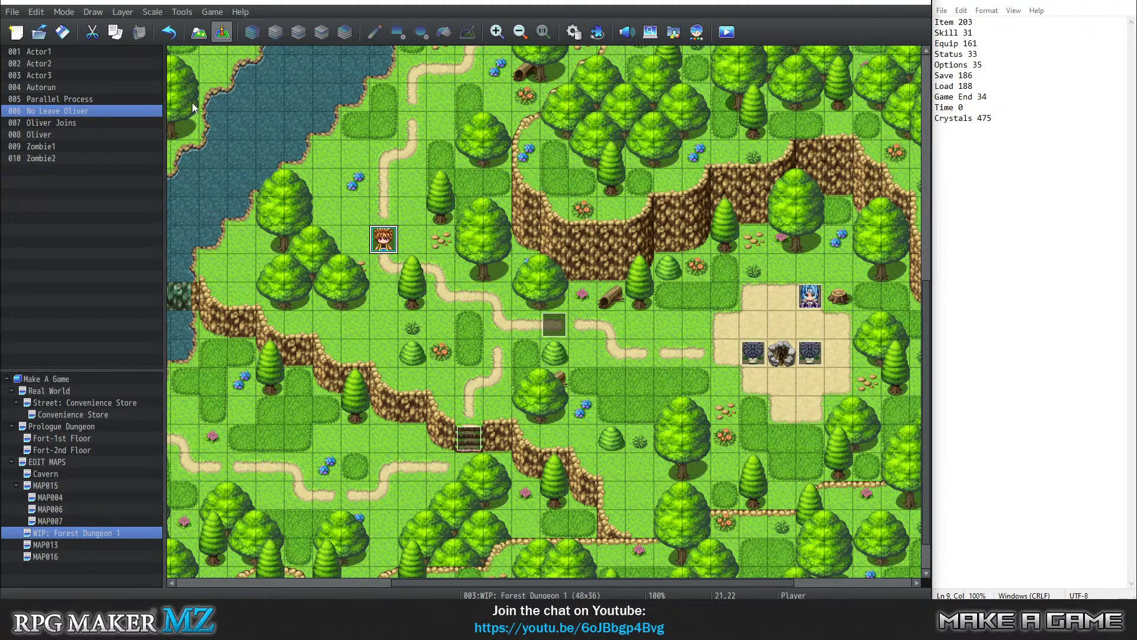
Open the settings of the VisuMZ_1_MainMenuCore plugin from the Plugin Manager.
{"action": "left_click", "coordinate": [182, 11]}
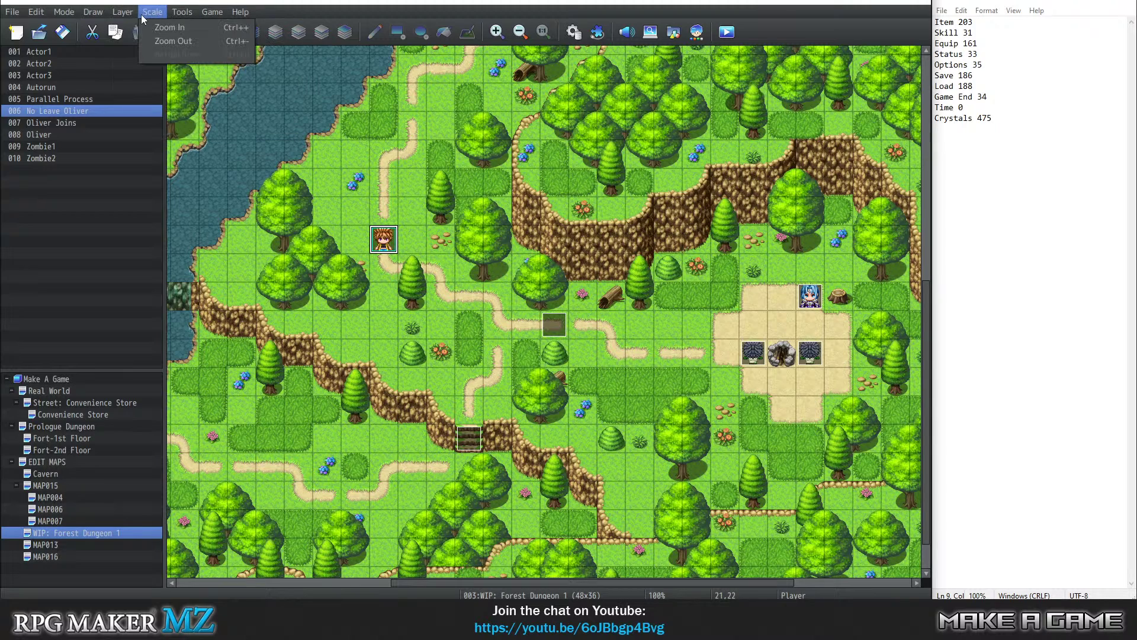
{"action": "left_click", "coordinate": [214, 40]}
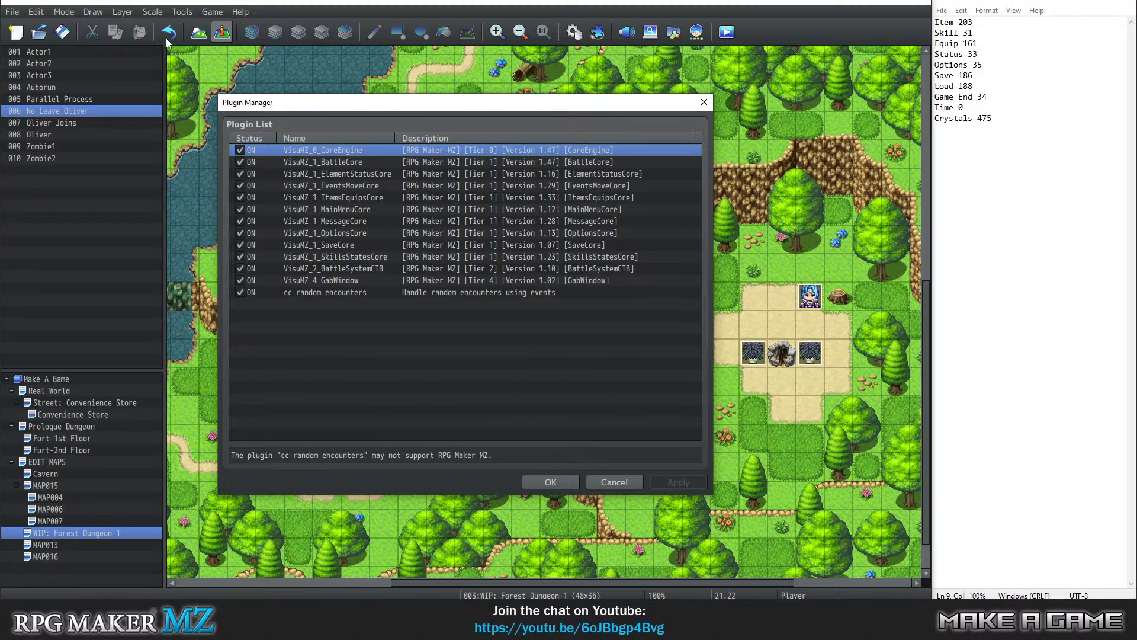
{"action": "left_click", "coordinate": [464, 340]}
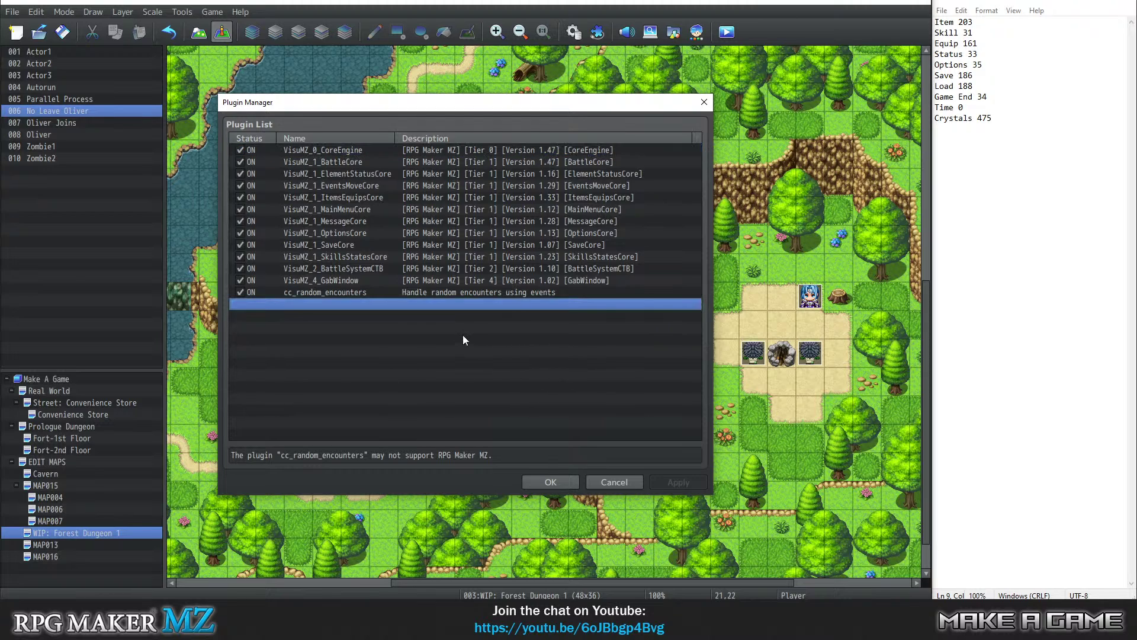
{"action": "left_click", "coordinate": [347, 292]}
{"action": "left_click", "coordinate": [345, 185]}
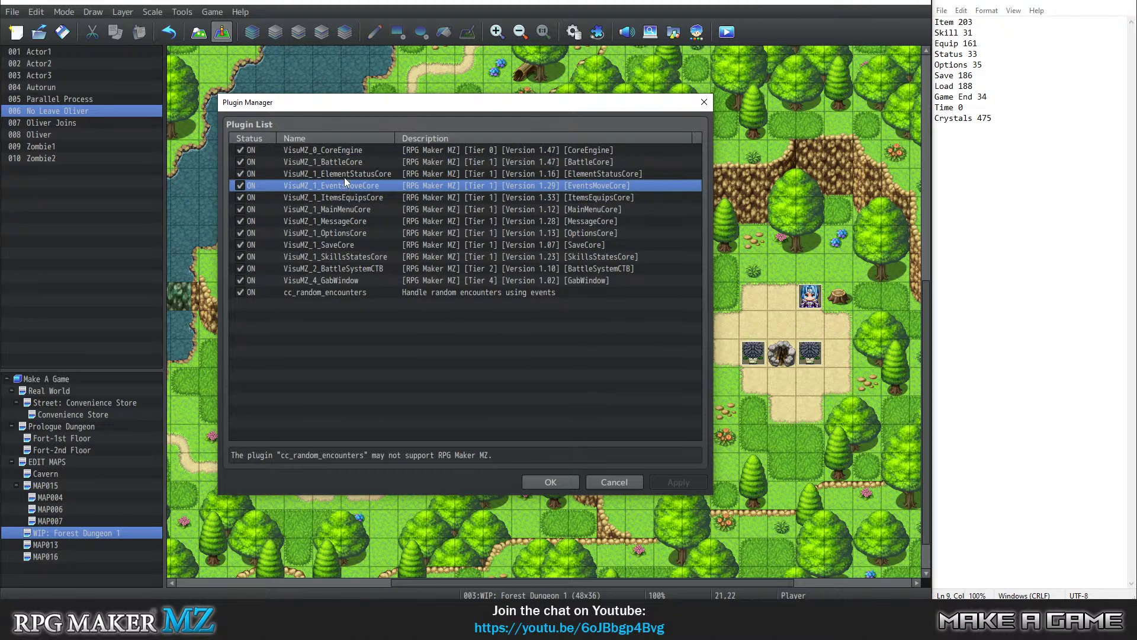
{"action": "left_click", "coordinate": [343, 175]}
{"action": "double_click", "coordinate": [351, 208]}
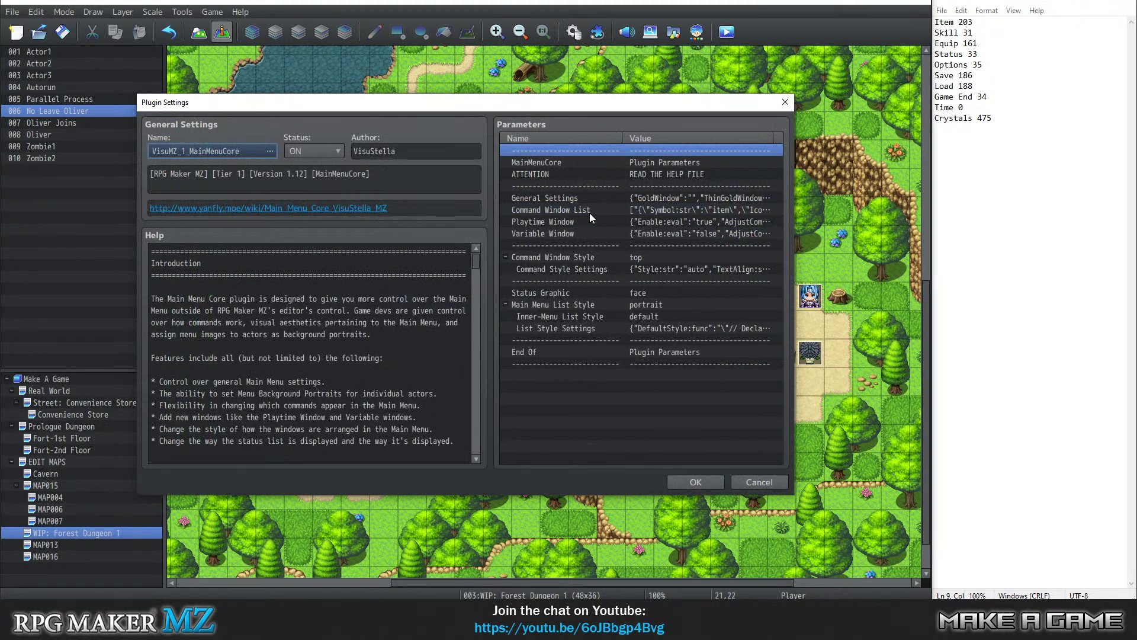
Examine the Command Window List and General Settings parameters of MainMenuCore for the menu icon settings.
{"action": "left_click", "coordinate": [586, 210]}
{"action": "double_click", "coordinate": [596, 211]}
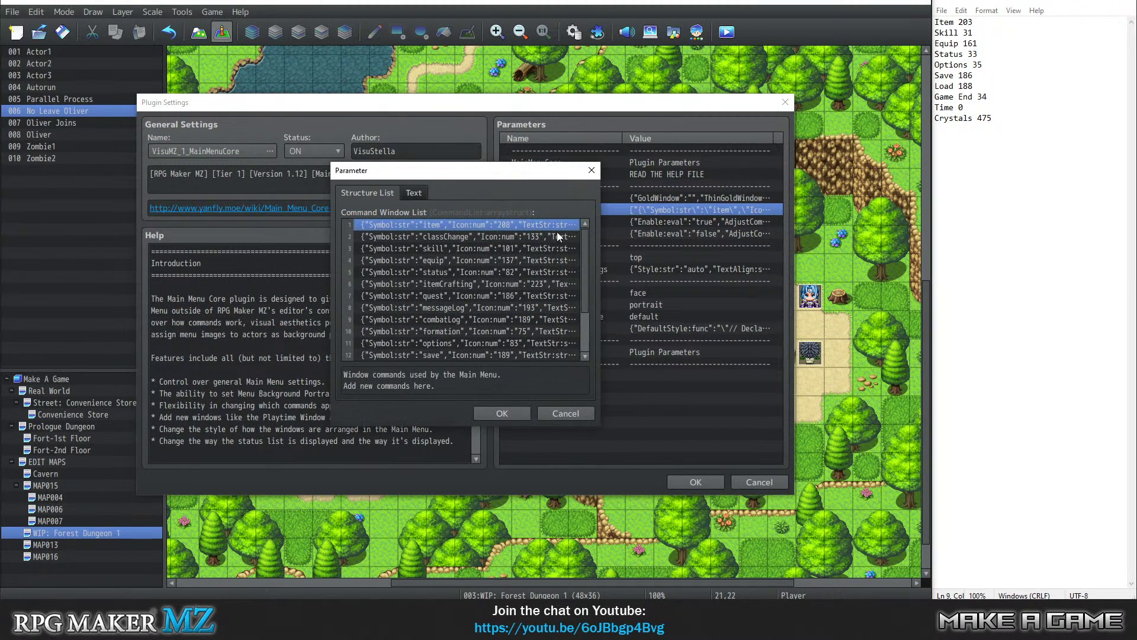
{"action": "scroll", "coordinate": [473, 281], "scroll_direction": "down", "scroll_amount": 2}
{"action": "scroll", "coordinate": [471, 283], "scroll_direction": "up", "scroll_amount": 2}
{"action": "left_click", "coordinate": [591, 171]}
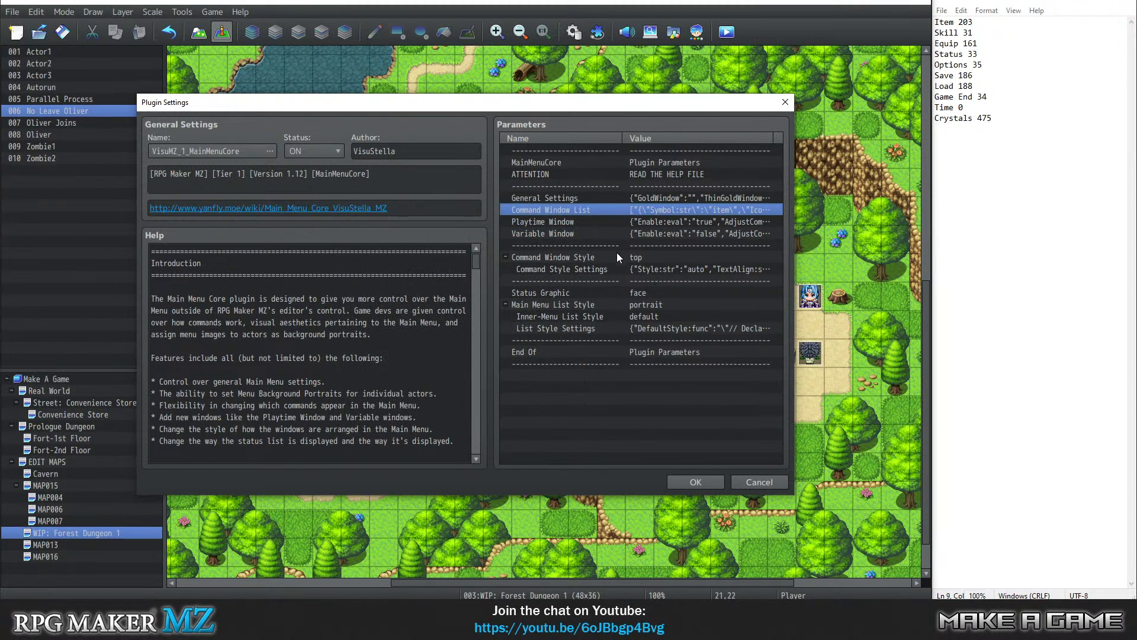
{"action": "left_click", "coordinate": [562, 304]}
{"action": "left_click", "coordinate": [567, 327]}
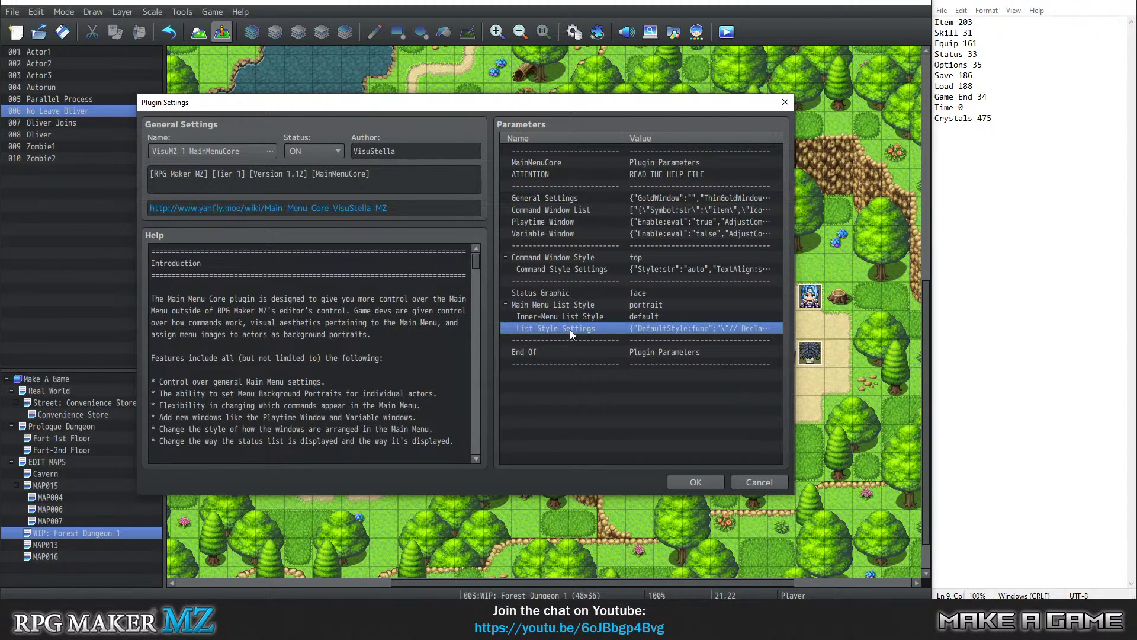
{"action": "double_click", "coordinate": [577, 198]}
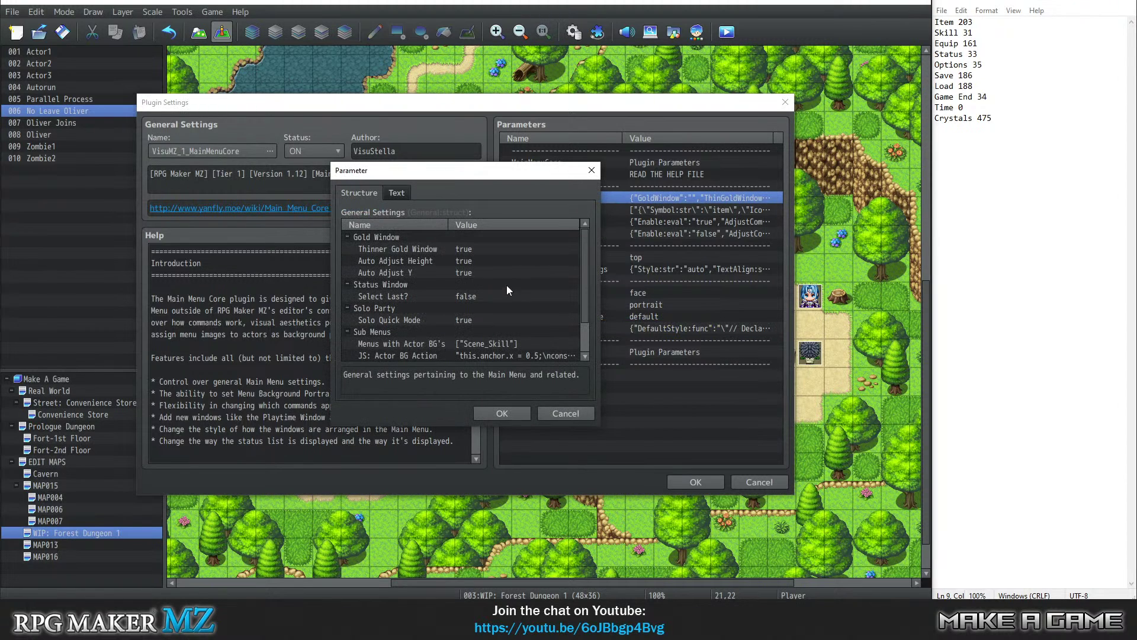
{"action": "scroll", "coordinate": [507, 285], "scroll_direction": "down", "scroll_amount": 3}
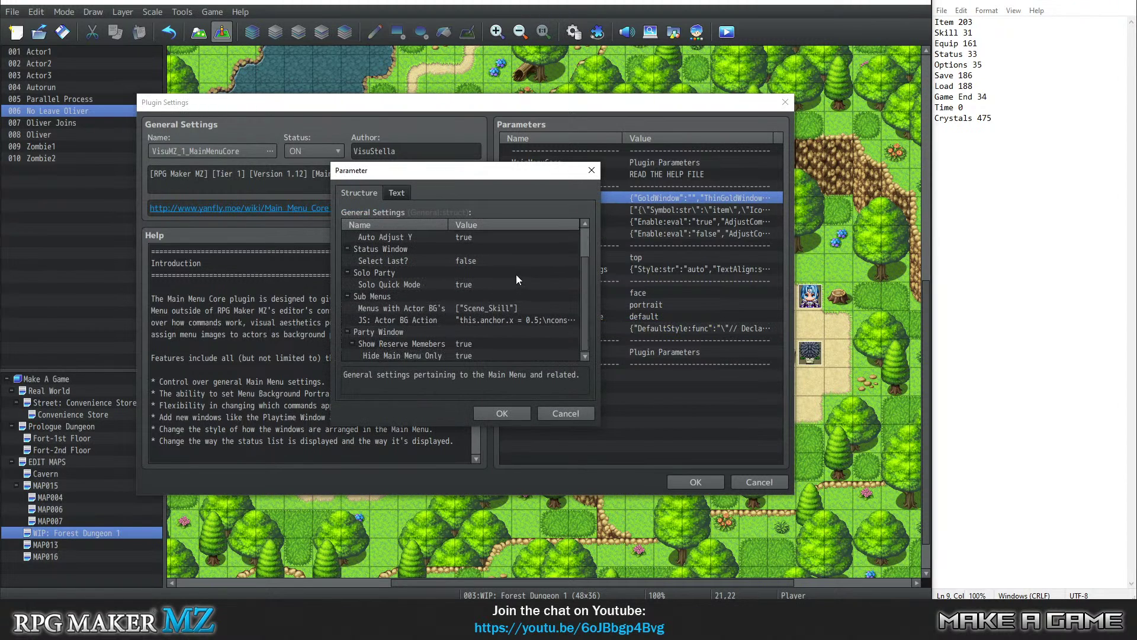
{"action": "scroll", "coordinate": [521, 267], "scroll_direction": "up", "scroll_amount": 3}
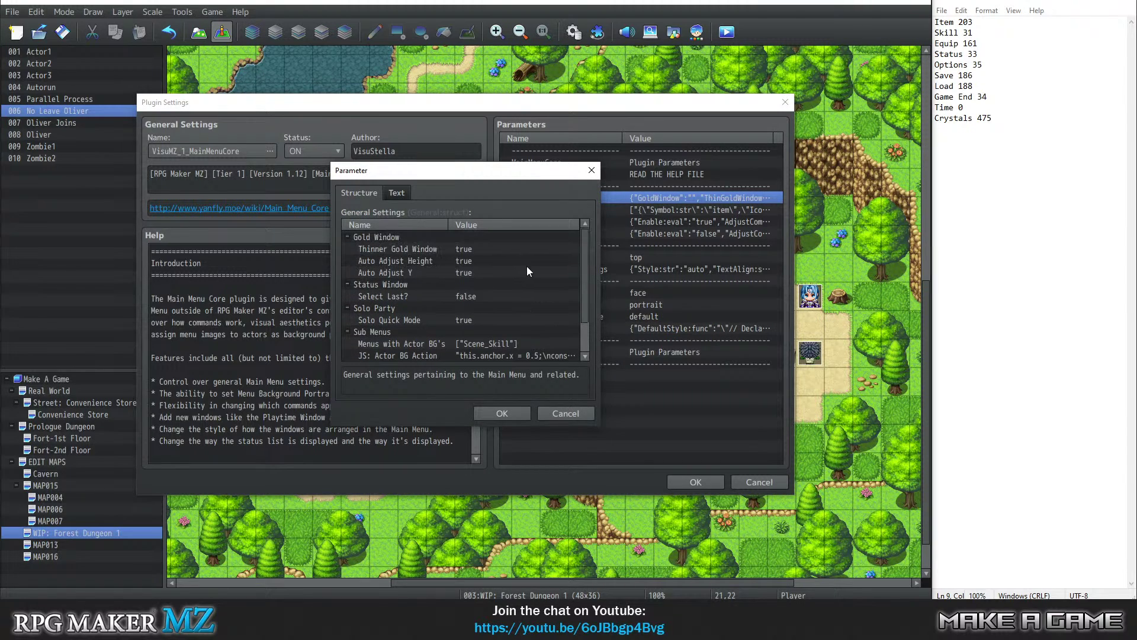
{"action": "left_click", "coordinate": [517, 413]}
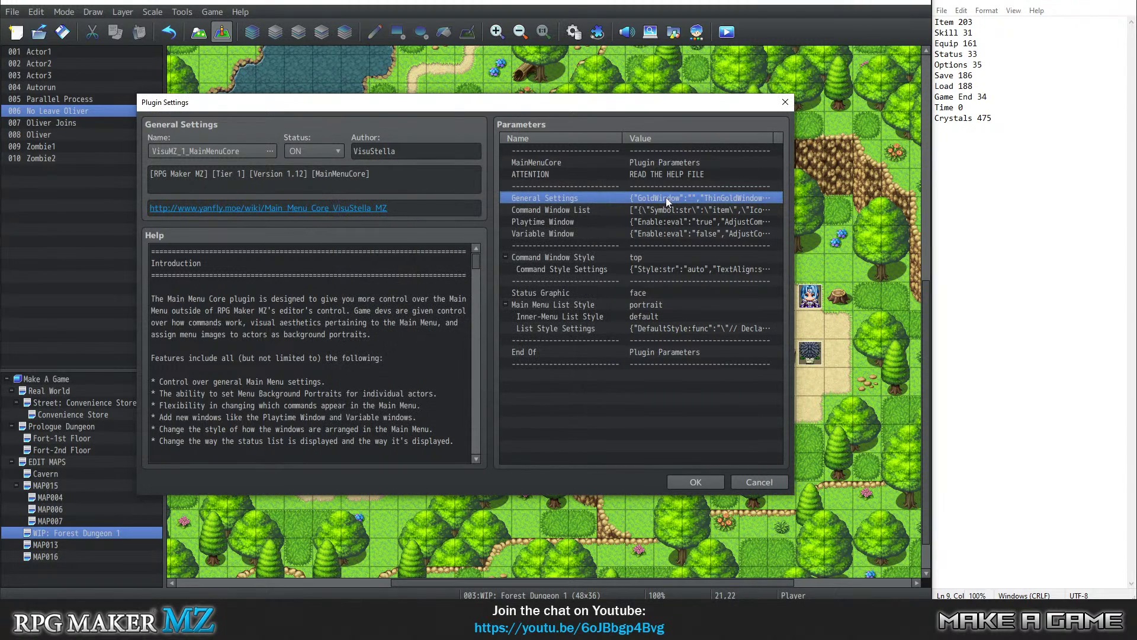
Set the Time Icon of the Playtime Window to 0 and accept the window's settings.
{"action": "double_click", "coordinate": [591, 222]}
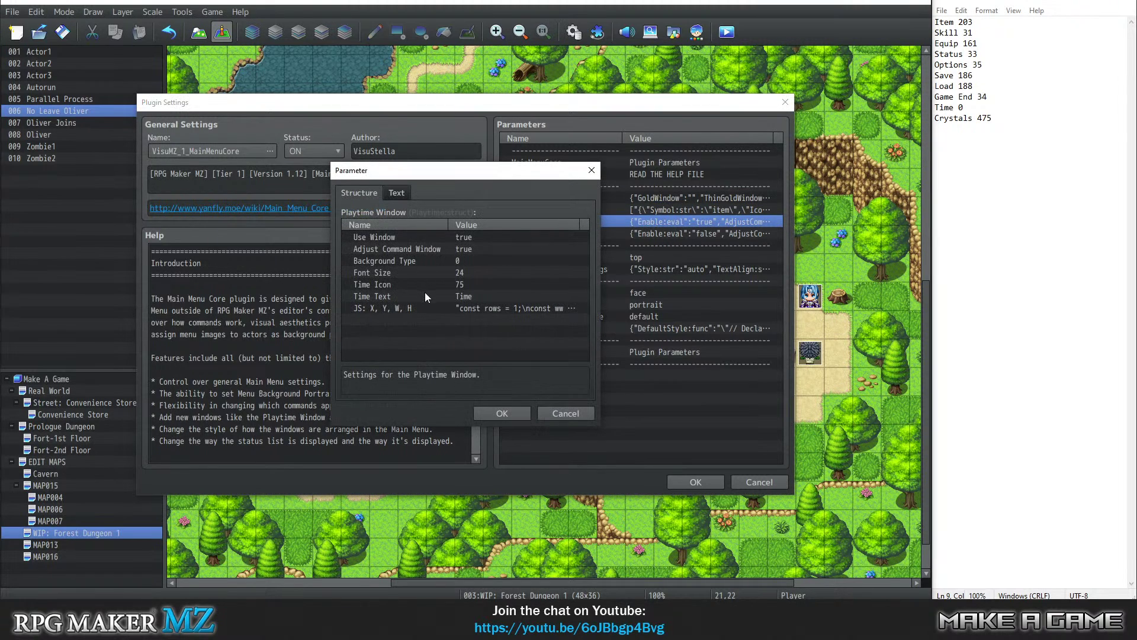
{"action": "double_click", "coordinate": [466, 285]}
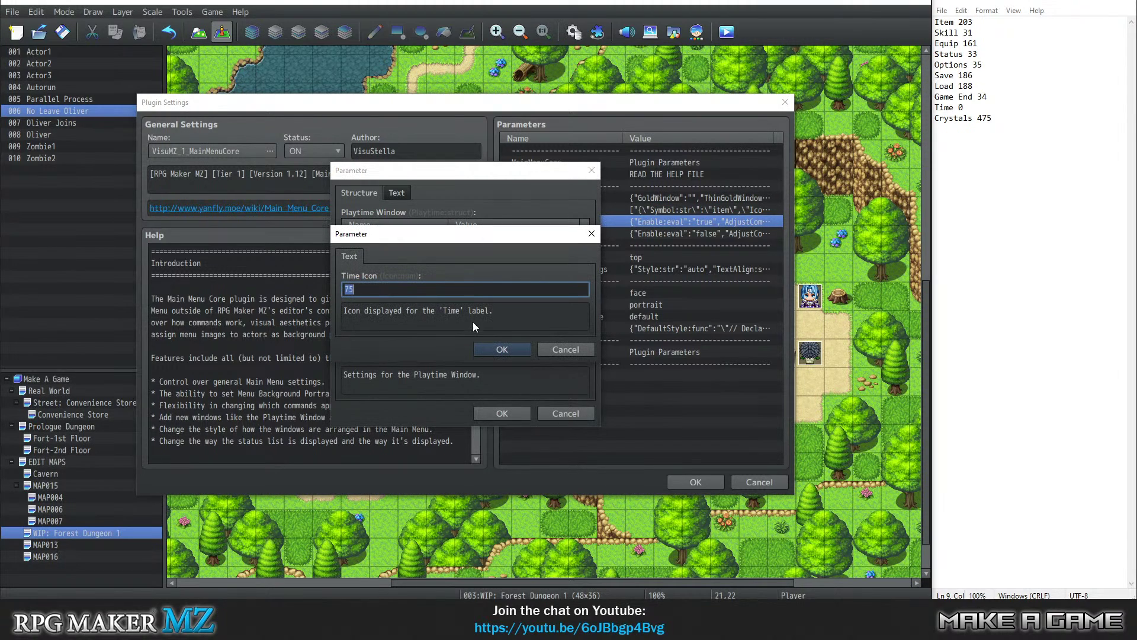
{"action": "type", "text": "0"}
{"action": "left_click", "coordinate": [502, 348]}
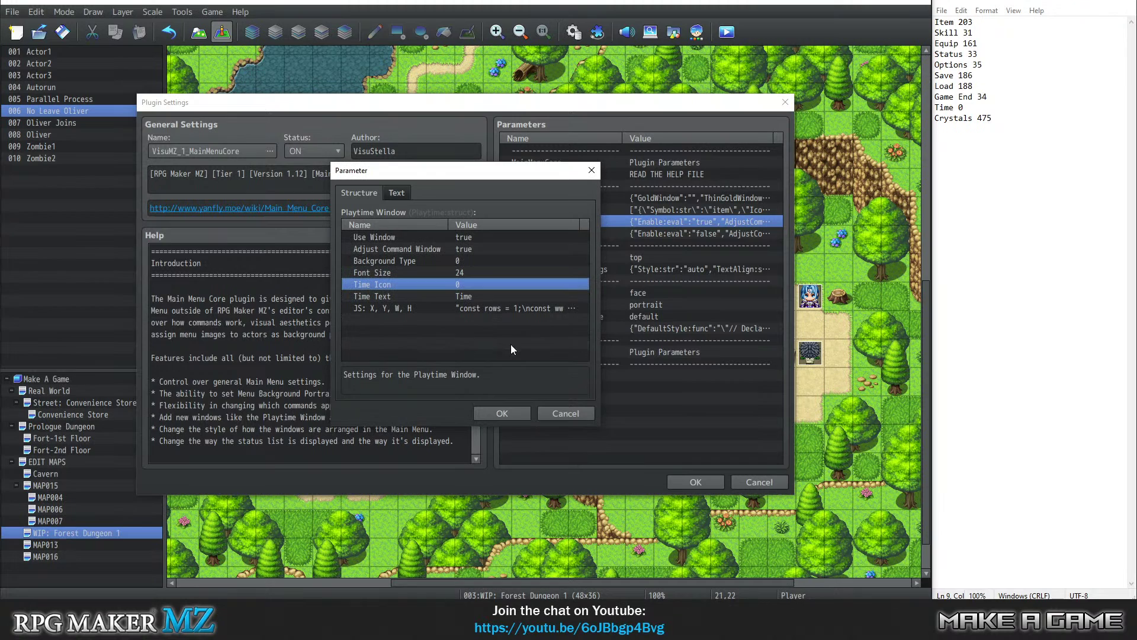
{"action": "left_click", "coordinate": [506, 414]}
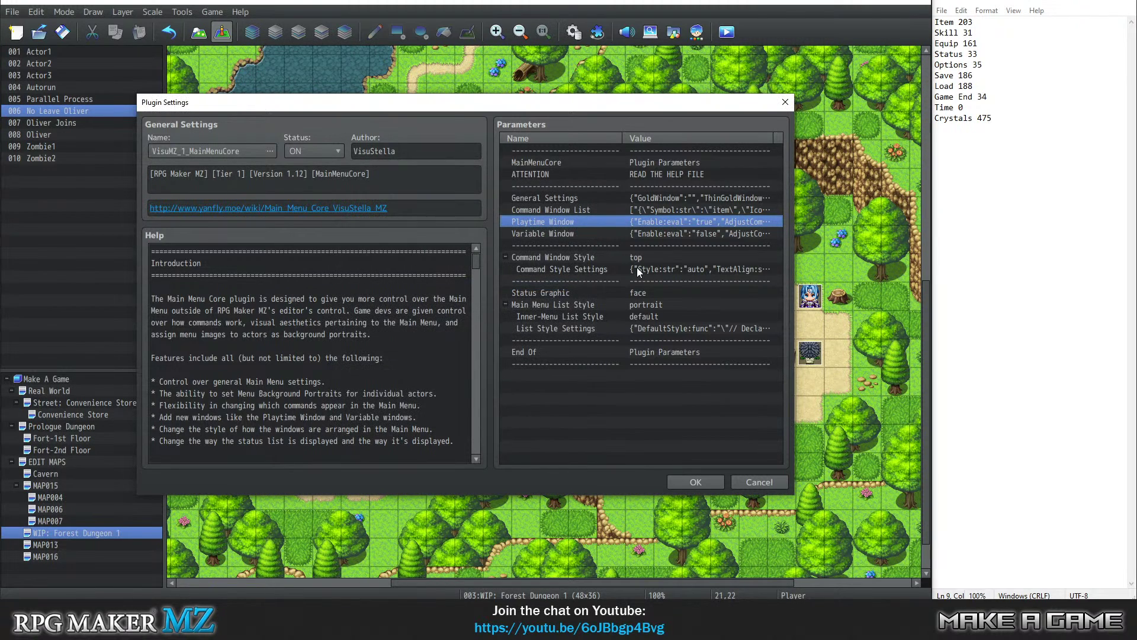
Check the Variable Window parameters and go through the General Settings again for further icon options.
{"action": "left_click", "coordinate": [635, 234]}
{"action": "double_click", "coordinate": [635, 235]}
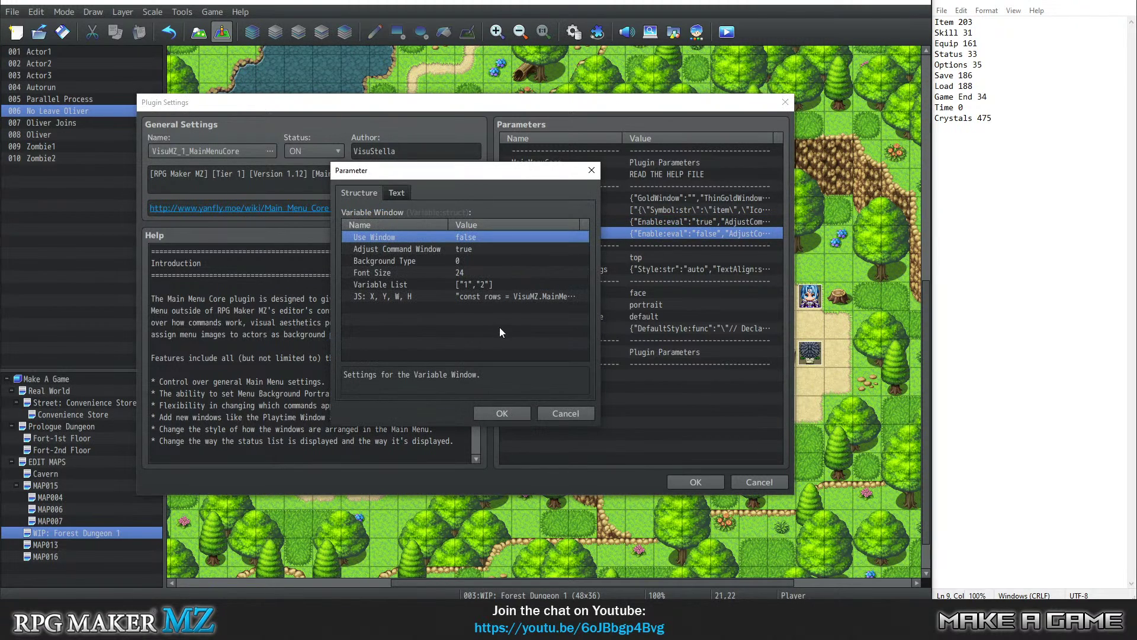
{"action": "left_click", "coordinate": [504, 412]}
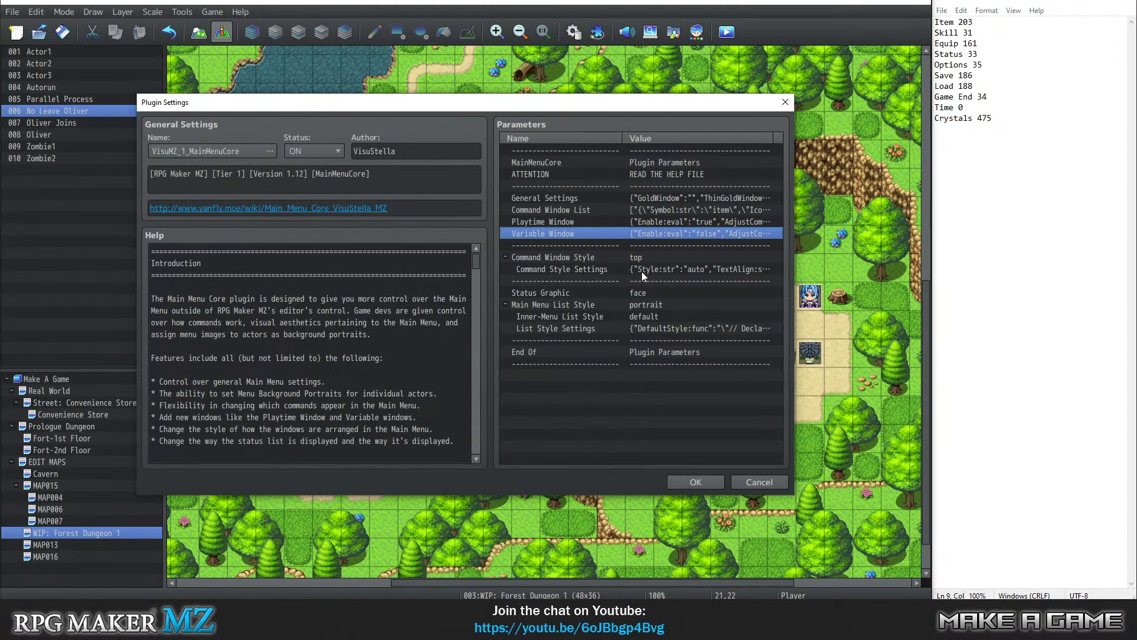
{"action": "left_click", "coordinate": [582, 198]}
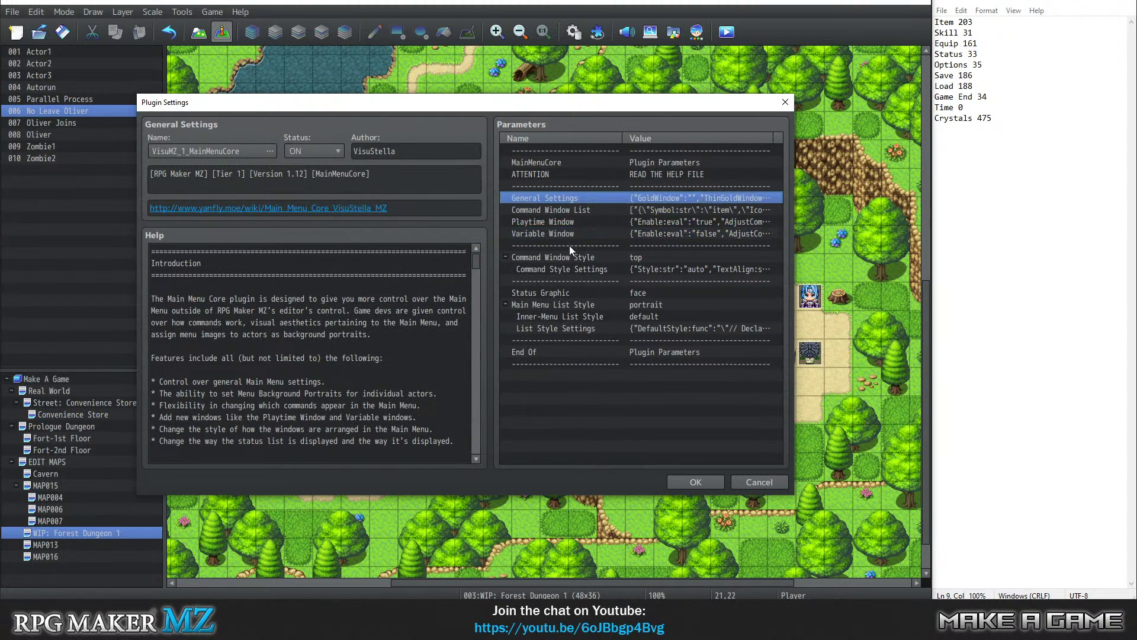
{"action": "double_click", "coordinate": [574, 198]}
{"action": "scroll", "coordinate": [438, 271], "scroll_direction": "down", "scroll_amount": 1}
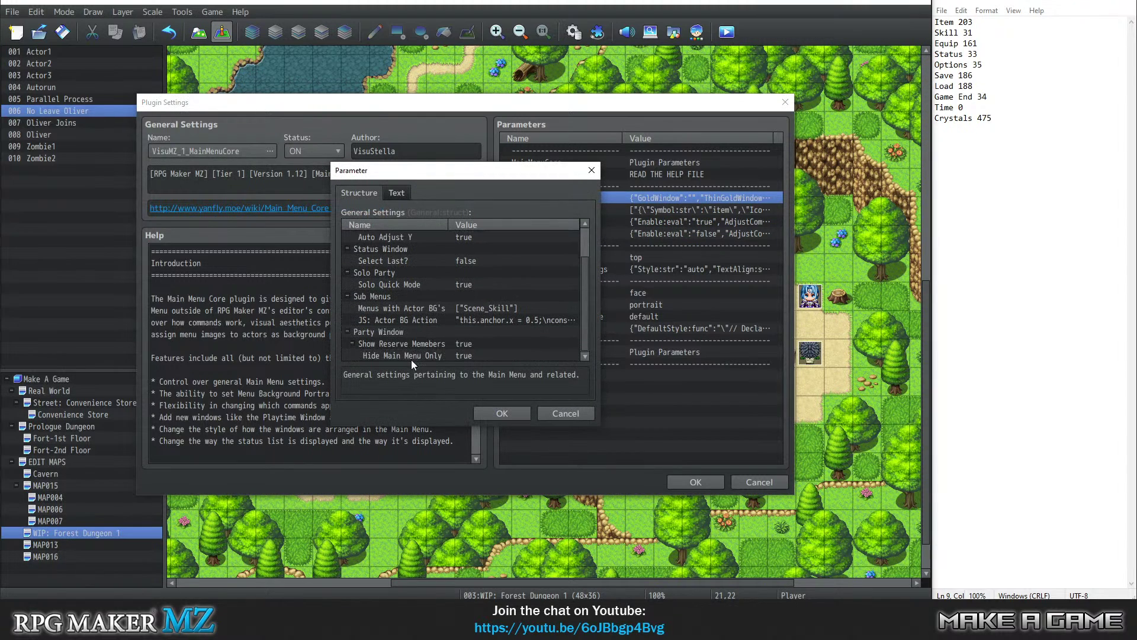
{"action": "scroll", "coordinate": [408, 320], "scroll_direction": "up", "scroll_amount": 1}
{"action": "scroll", "coordinate": [418, 308], "scroll_direction": "up", "scroll_amount": 1}
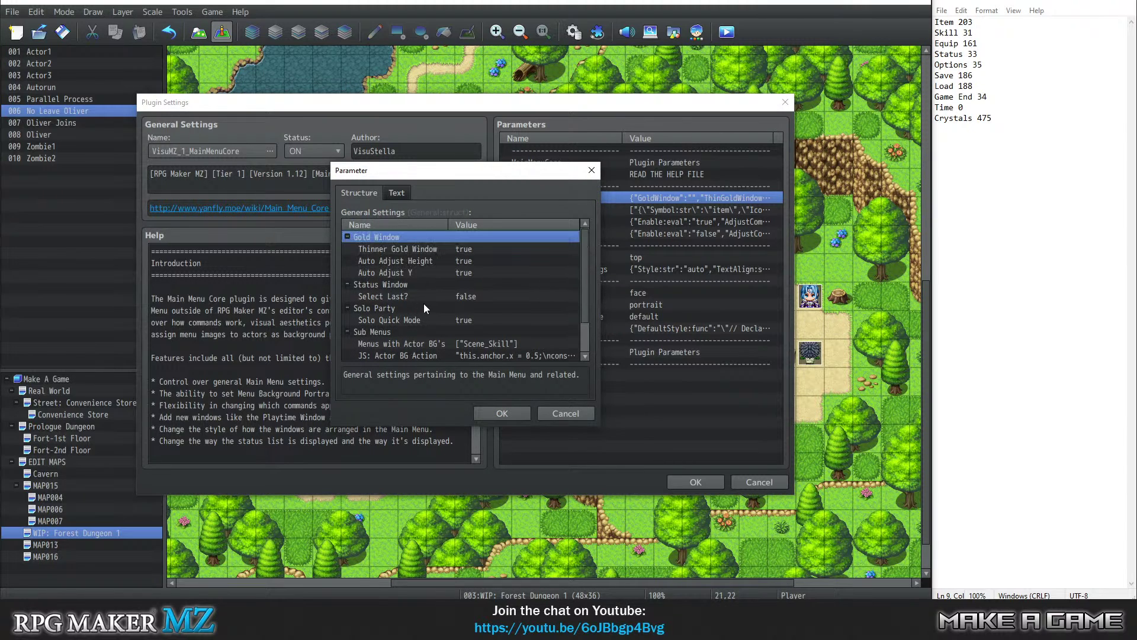
{"action": "left_click", "coordinate": [494, 409]}
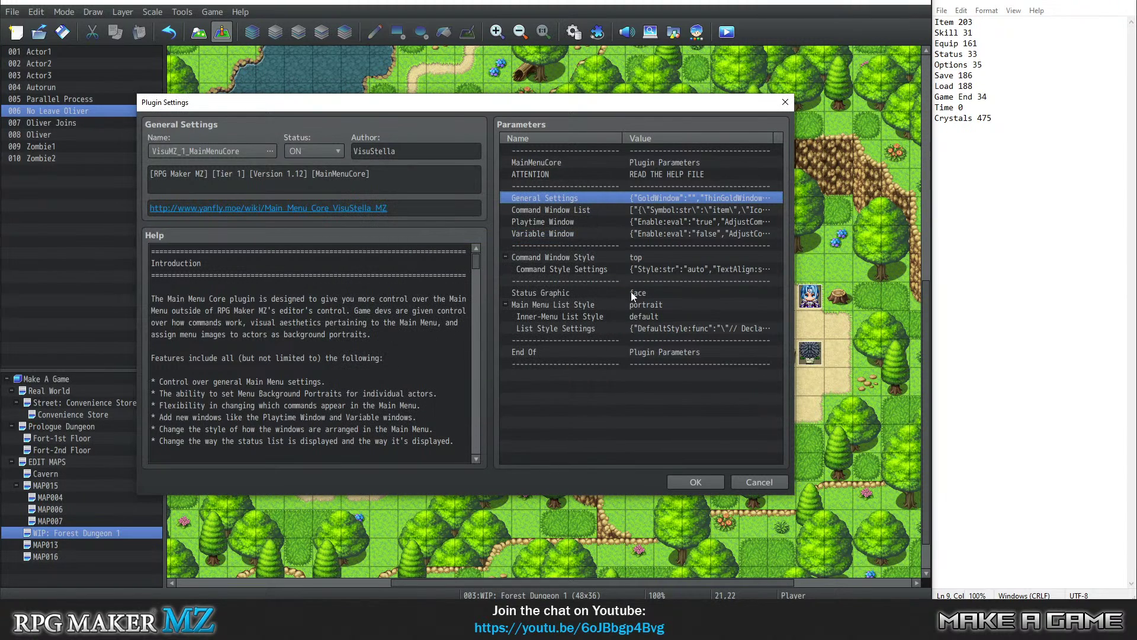
Set the icon of the item command in the Command Window List to 203.
{"action": "double_click", "coordinate": [563, 209]}
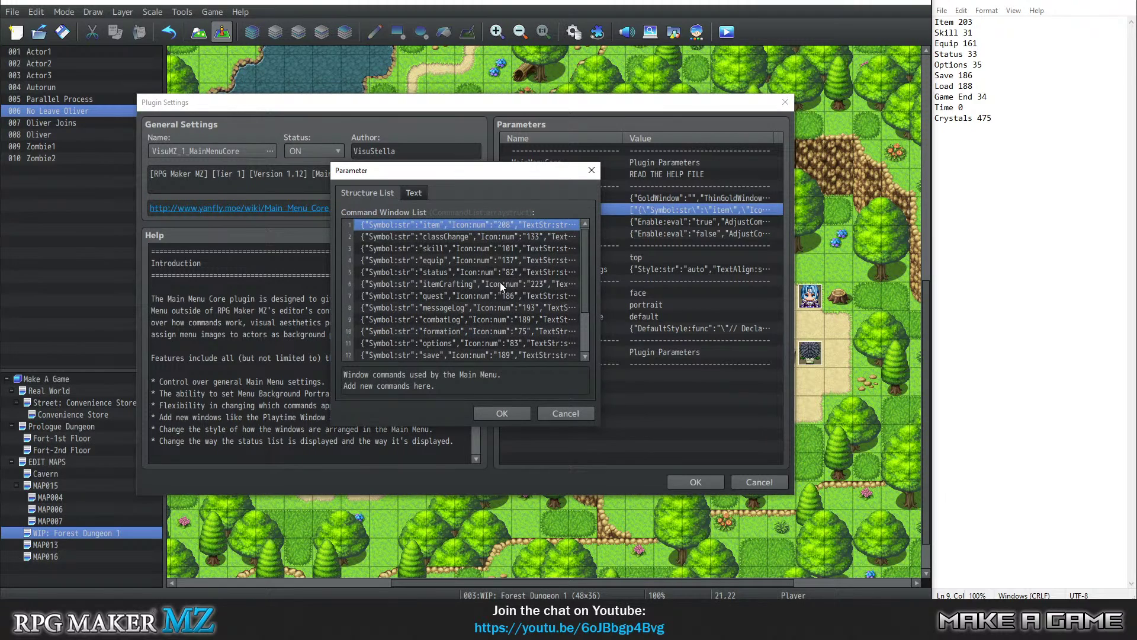
{"action": "scroll", "coordinate": [499, 283], "scroll_direction": "down", "scroll_amount": 1}
{"action": "scroll", "coordinate": [499, 283], "scroll_direction": "up", "scroll_amount": 2}
{"action": "double_click", "coordinate": [410, 224]}
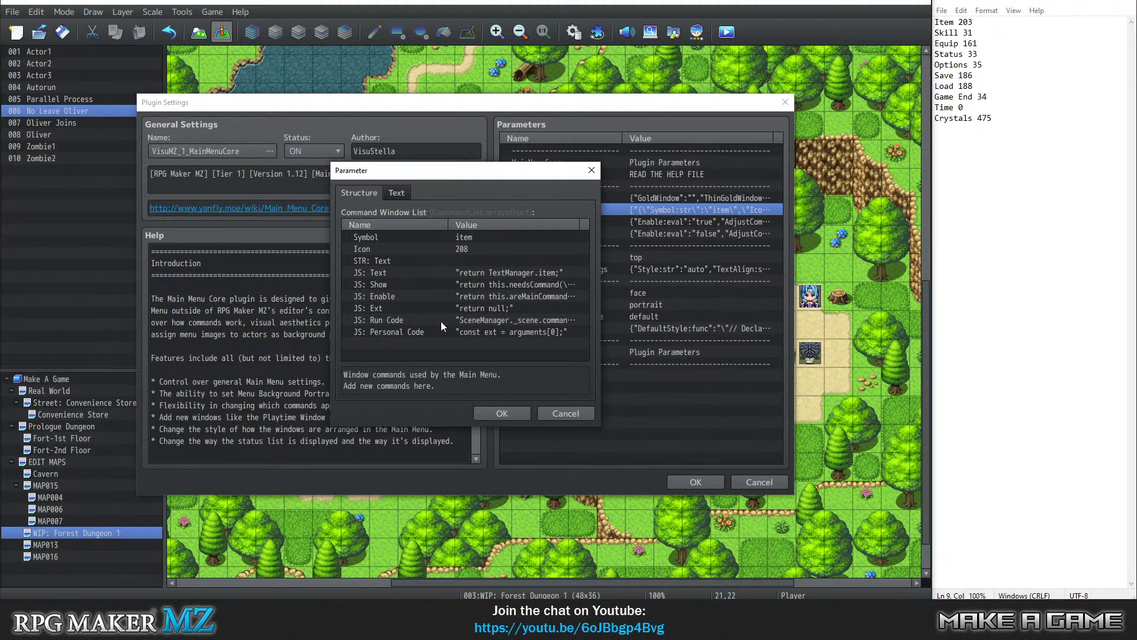
{"action": "double_click", "coordinate": [464, 249]}
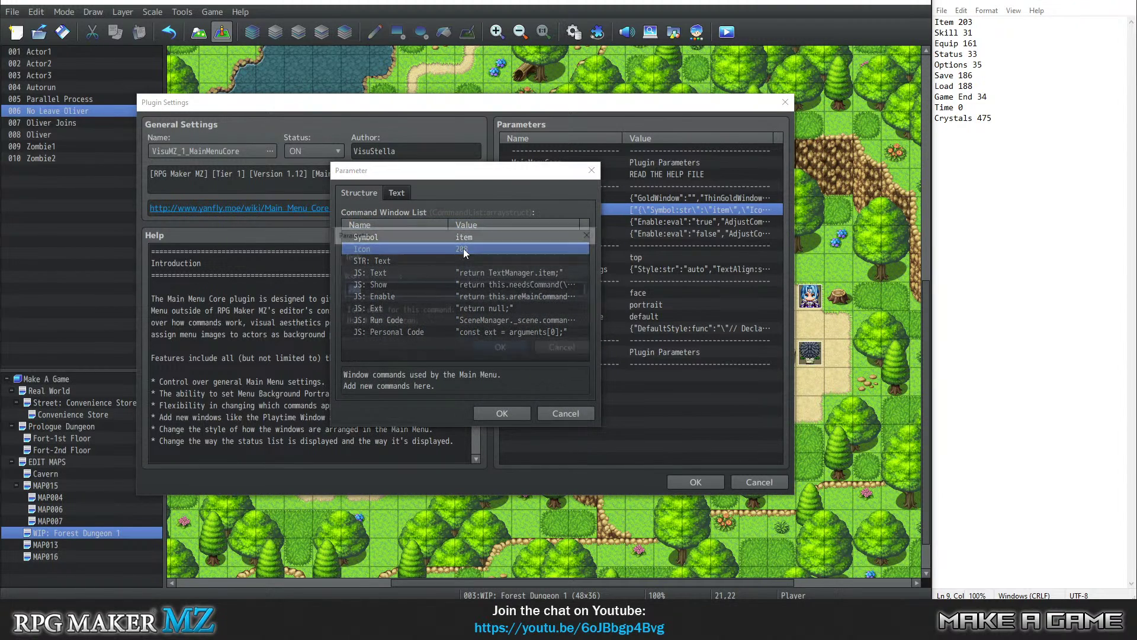
{"action": "type", "text": "203"}
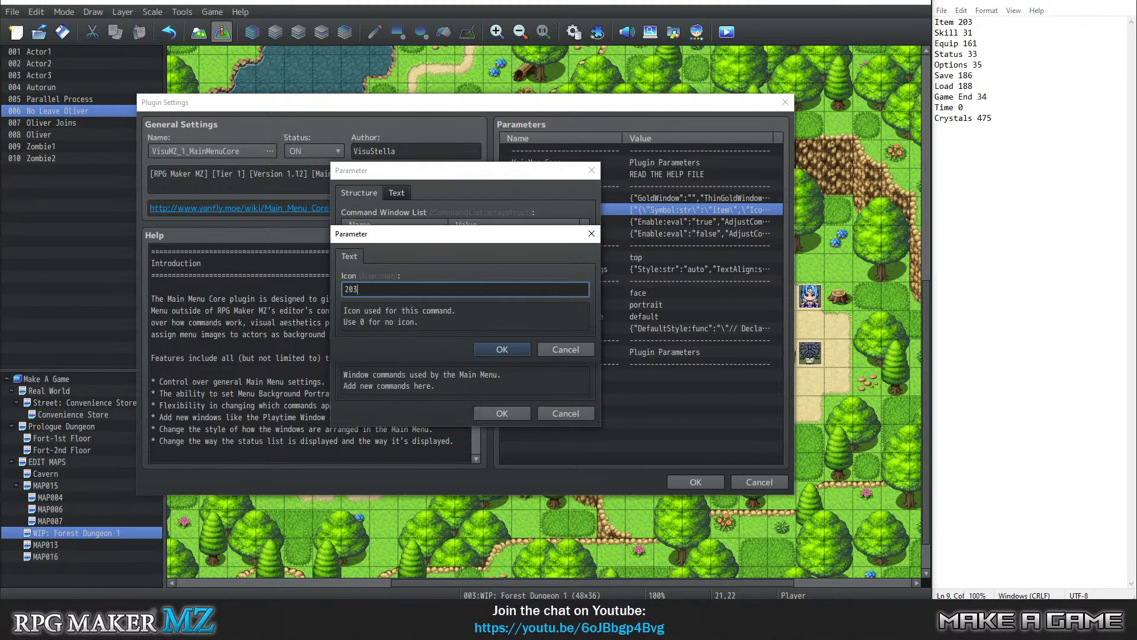
{"action": "left_click", "coordinate": [498, 349]}
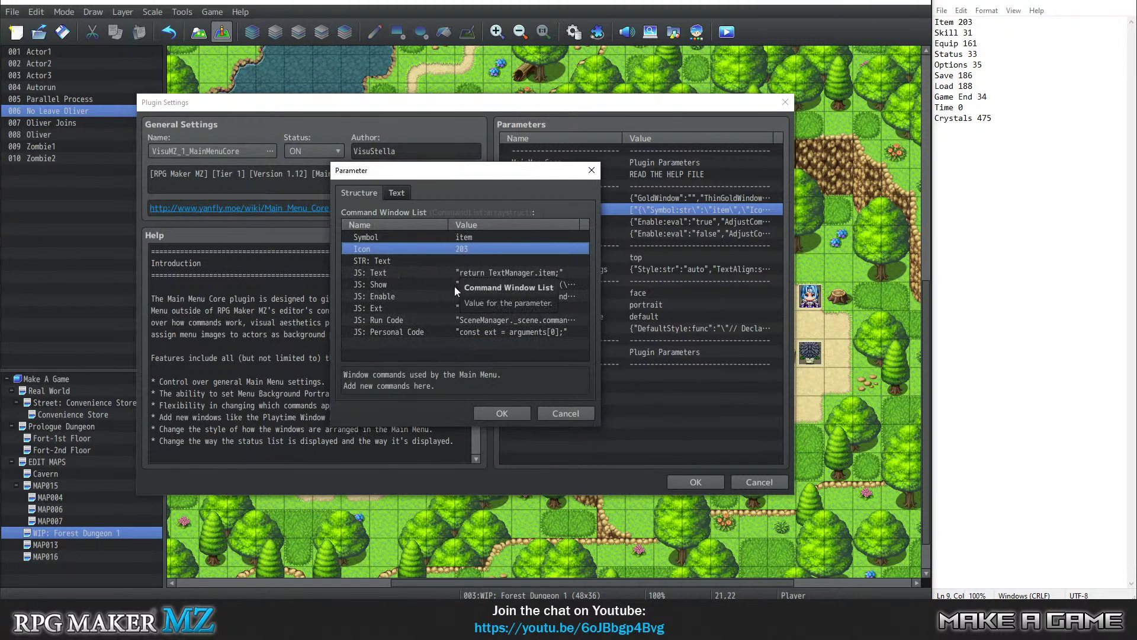
{"action": "left_click", "coordinate": [487, 409]}
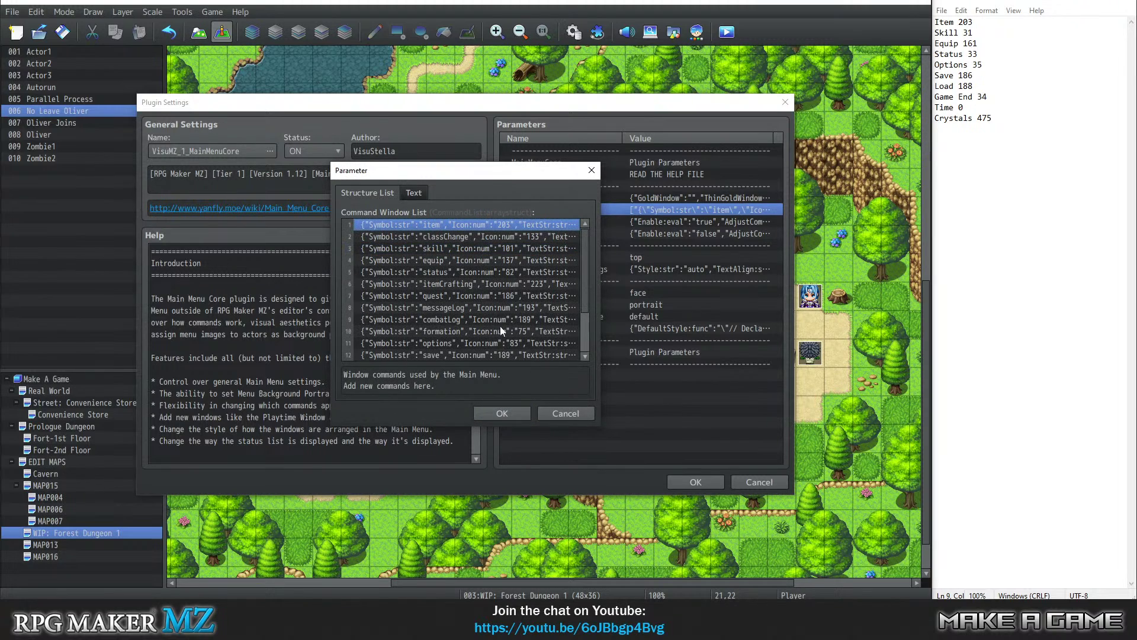
Set the icon of the skill command in the Command Window List to 31.
{"action": "left_click_drag", "start_coordinate": [423, 237], "coordinate": [421, 250]}
{"action": "double_click", "coordinate": [421, 251]}
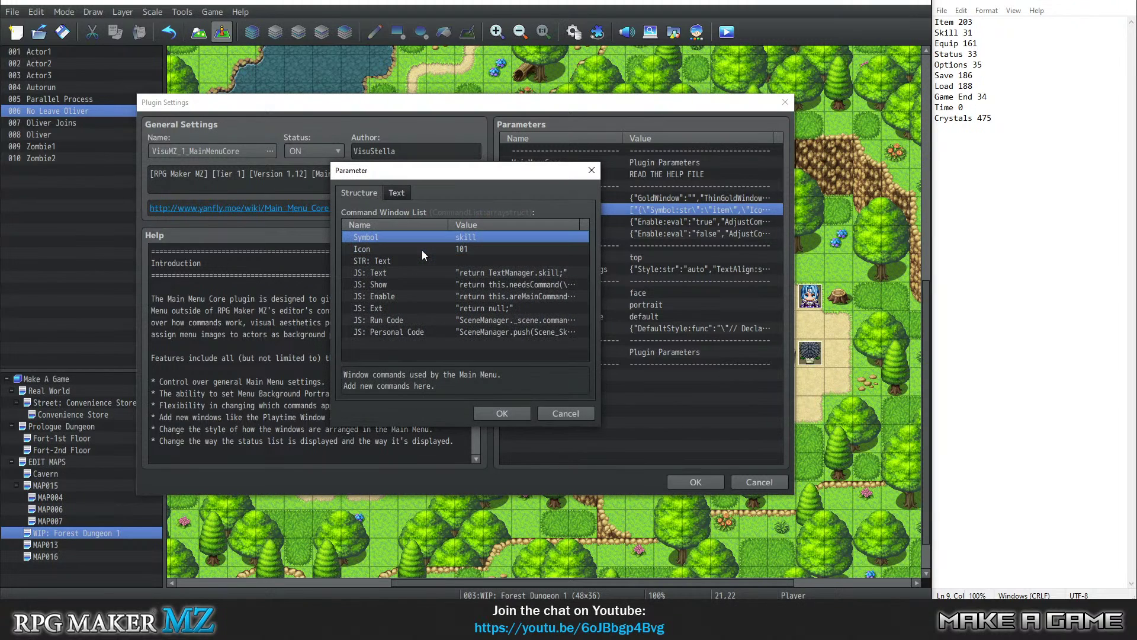
{"action": "double_click", "coordinate": [465, 248]}
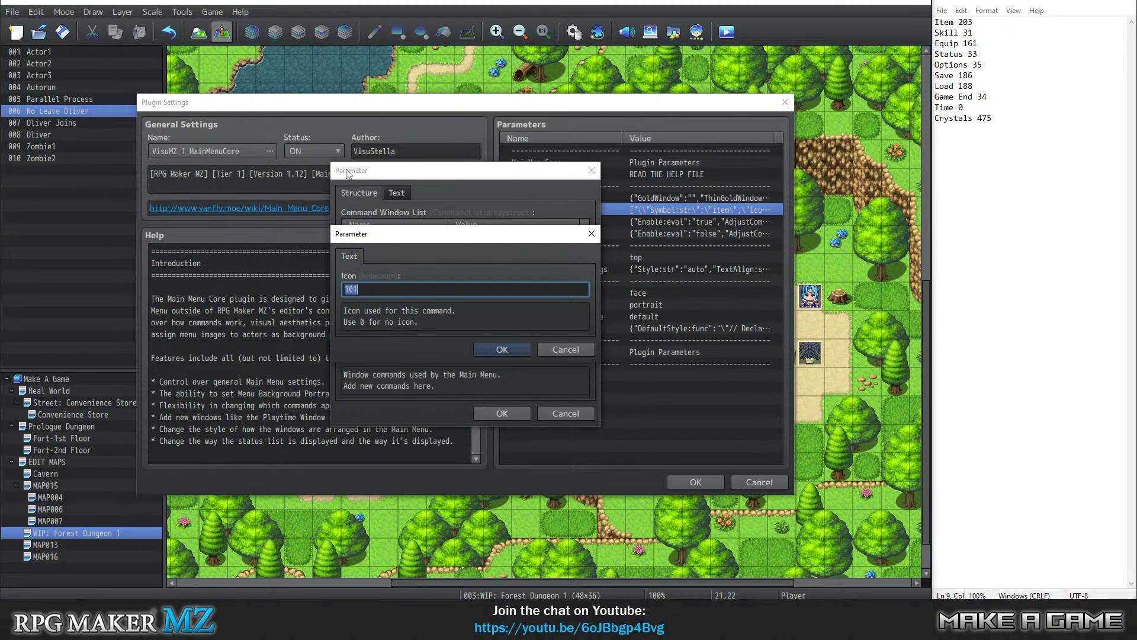
{"action": "type", "text": "31"}
{"action": "left_click", "coordinate": [507, 351]}
{"action": "left_click", "coordinate": [515, 414]}
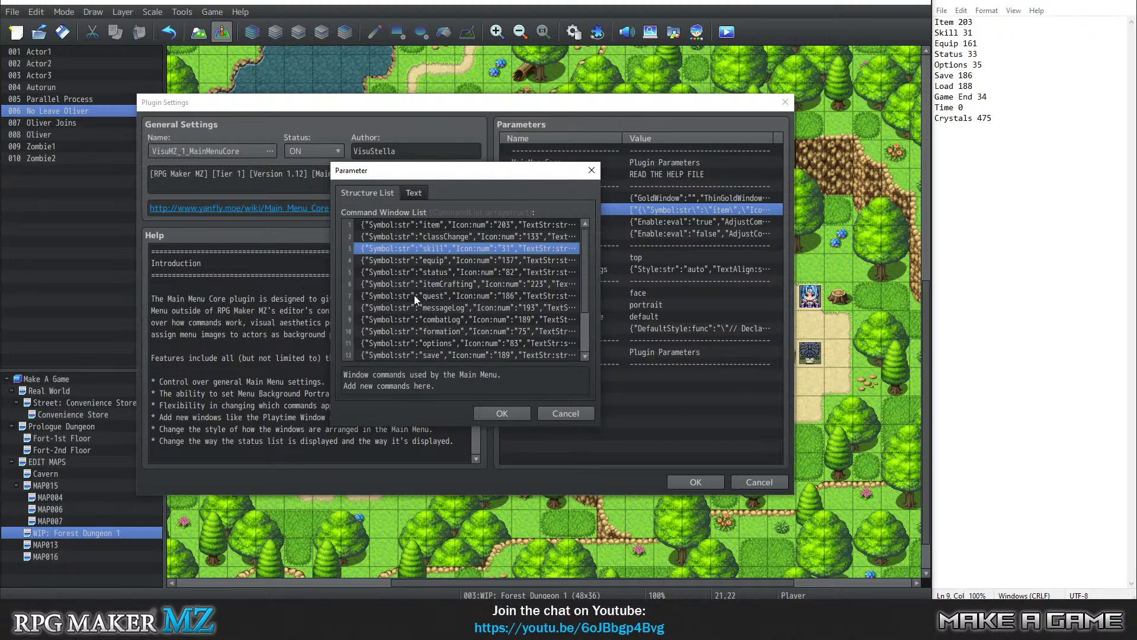
Set the icon of the equip command in the Command Window List to 161.
{"action": "double_click", "coordinate": [441, 260]}
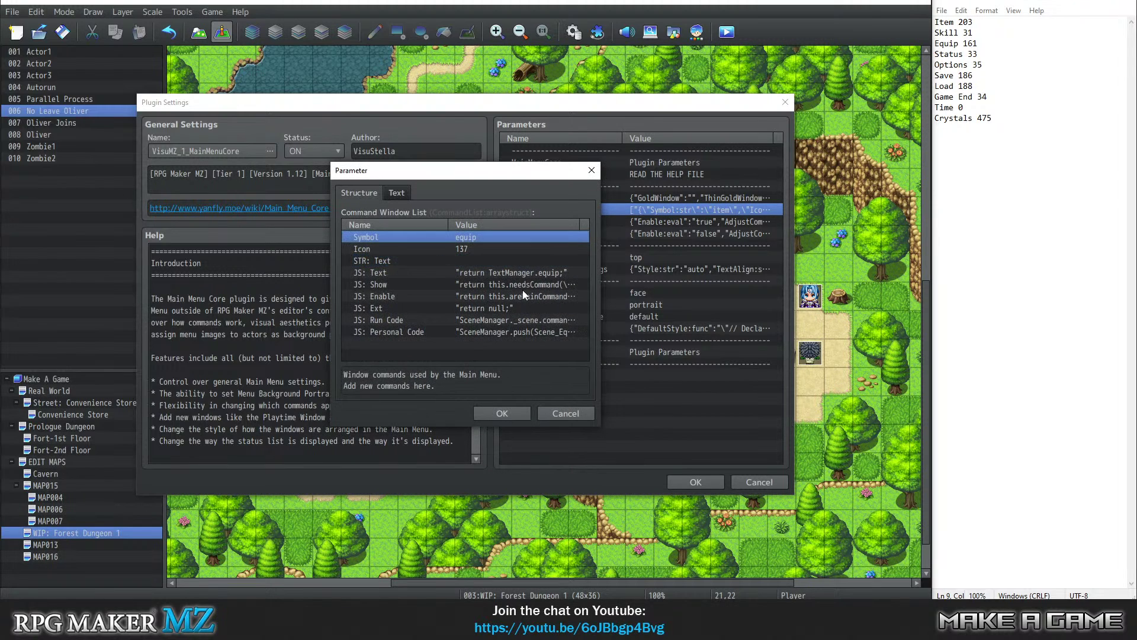
{"action": "left_click", "coordinate": [471, 249]}
{"action": "left_click", "coordinate": [481, 237]}
{"action": "double_click", "coordinate": [476, 249]}
{"action": "type", "text": "16"}
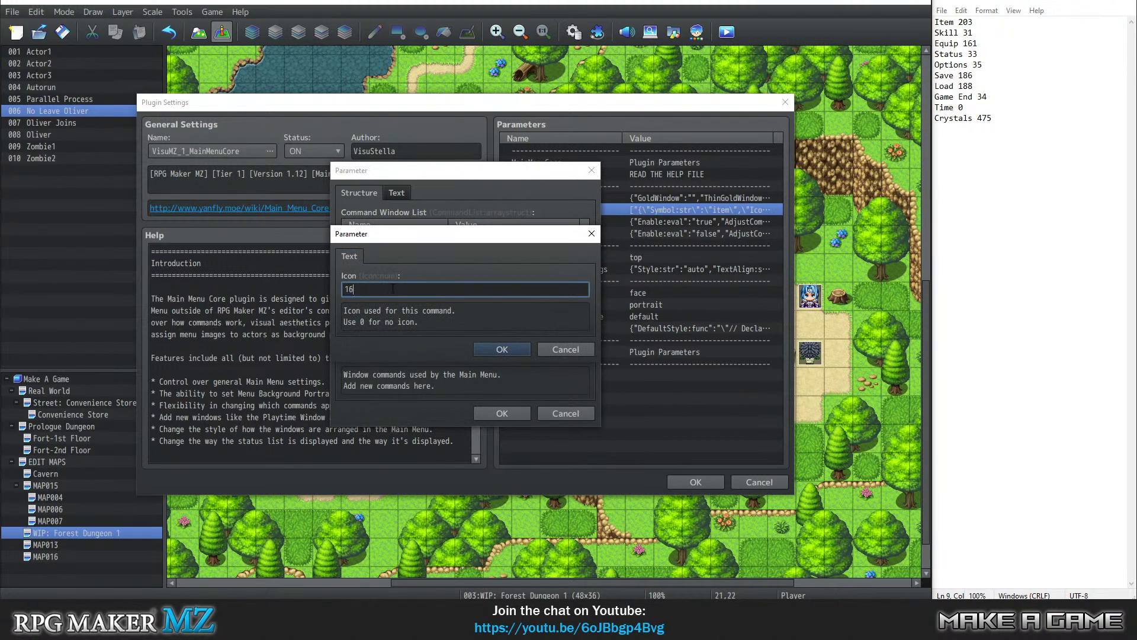
{"action": "type", "text": "1"}
{"action": "left_click", "coordinate": [515, 349]}
{"action": "left_click", "coordinate": [509, 414]}
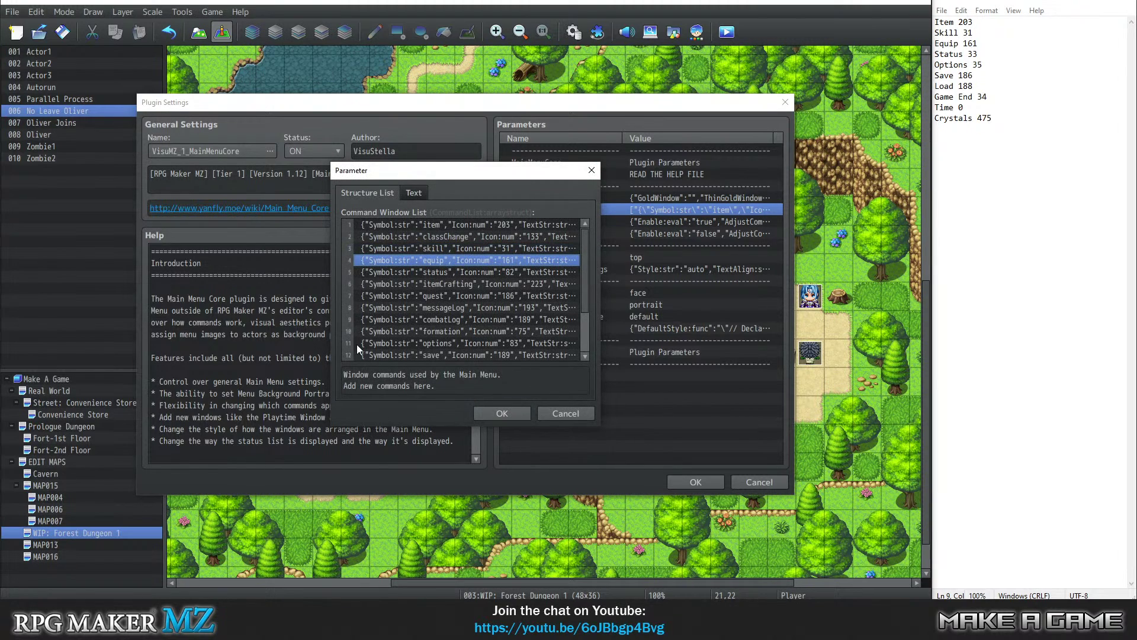
Set the icon of the status command in the Command Window List to 33.
{"action": "double_click", "coordinate": [443, 272]}
{"action": "double_click", "coordinate": [459, 249]}
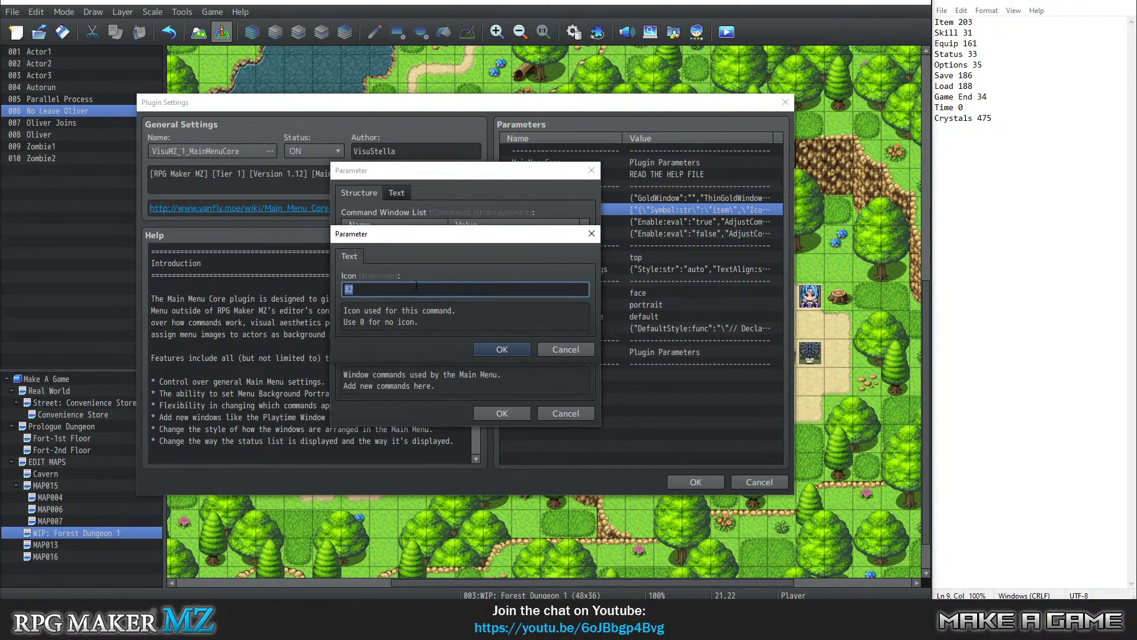
{"action": "type", "text": "33"}
{"action": "left_click", "coordinate": [478, 347]}
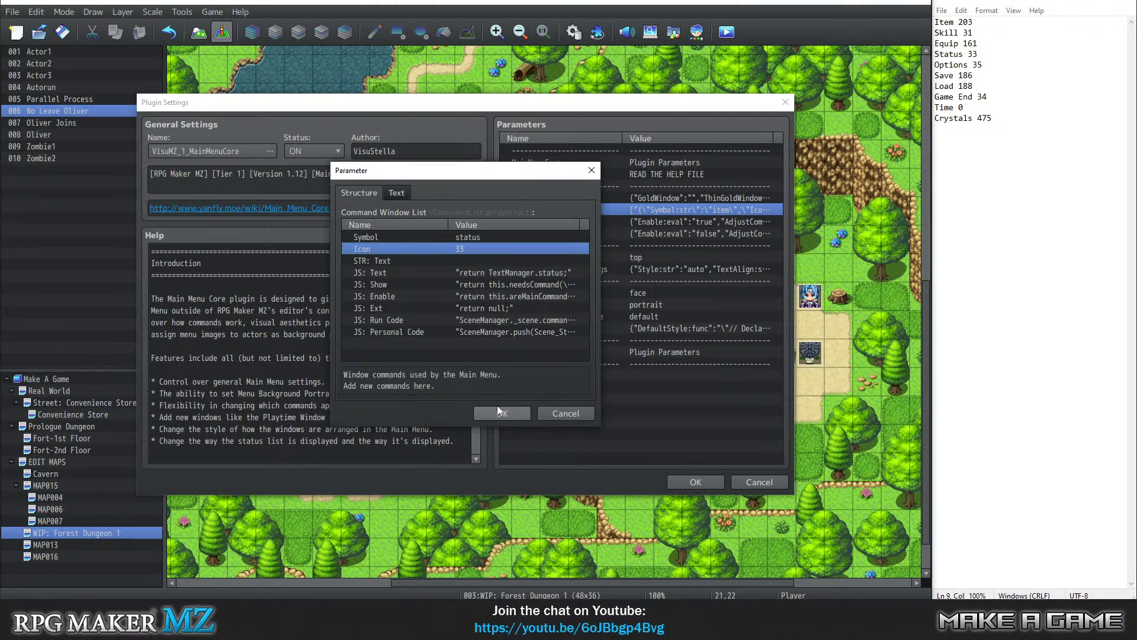
{"action": "left_click", "coordinate": [497, 408]}
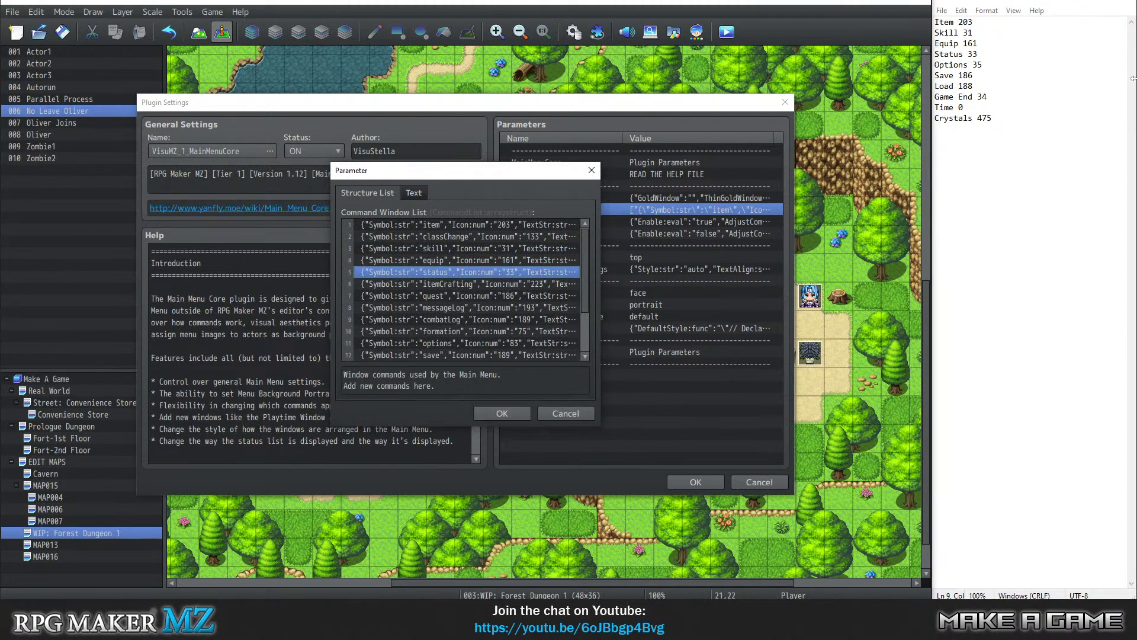
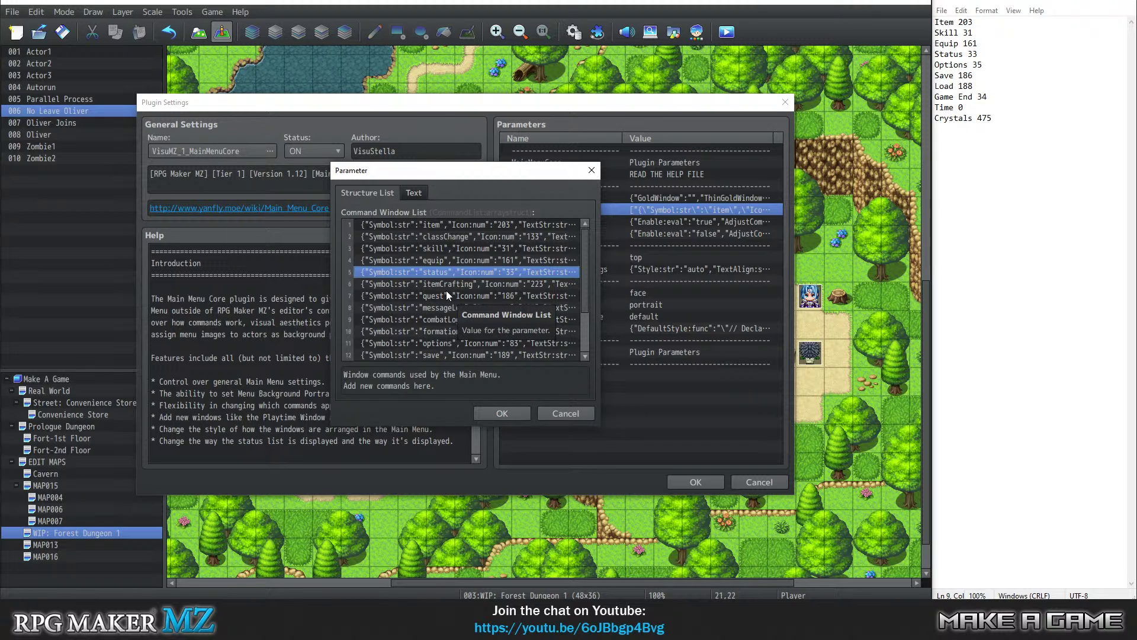
Set the icon of the options command in the Command Window List to 35.
{"action": "left_click", "coordinate": [421, 308]}
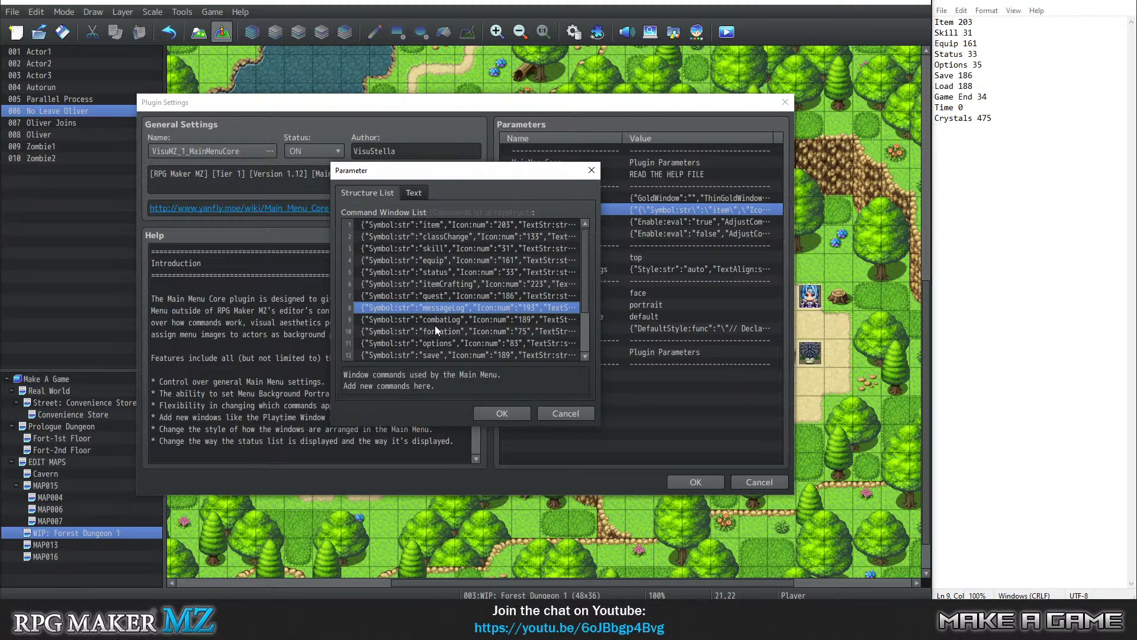
{"action": "scroll", "coordinate": [454, 322], "scroll_direction": "down", "scroll_amount": 2}
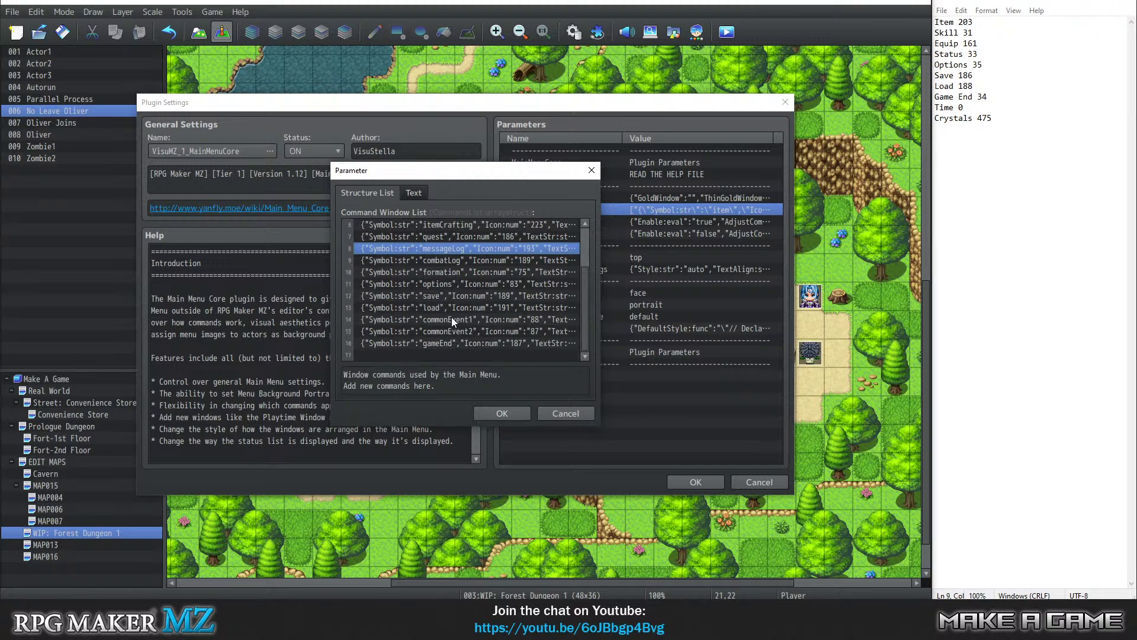
{"action": "left_click", "coordinate": [439, 286]}
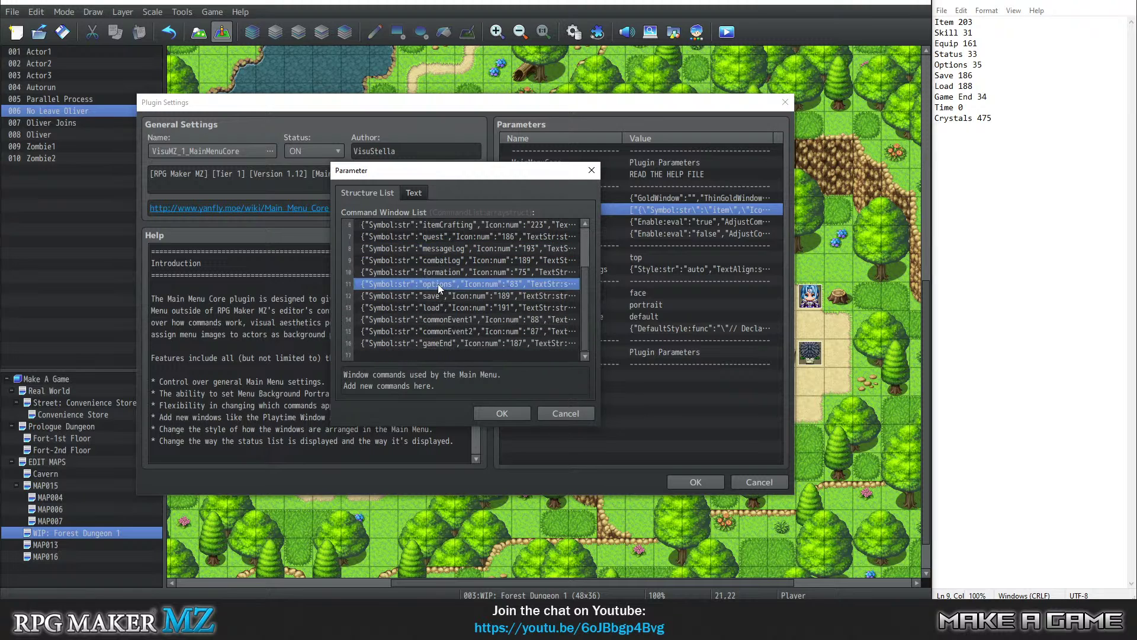
{"action": "double_click", "coordinate": [438, 283]}
{"action": "double_click", "coordinate": [456, 252]}
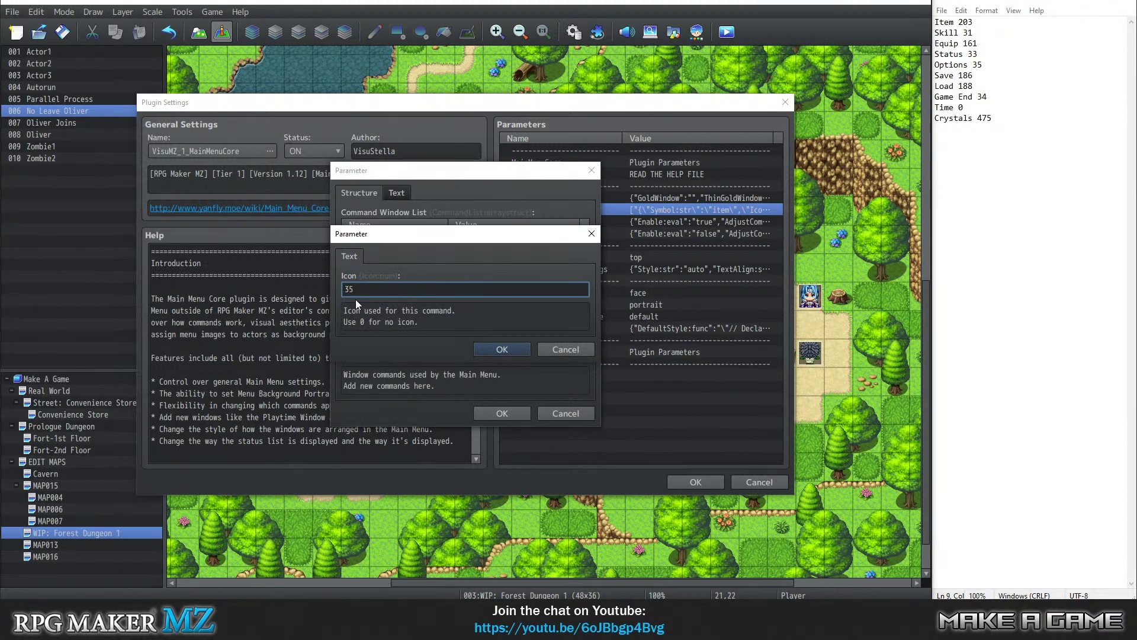
{"action": "left_click", "coordinate": [505, 356]}
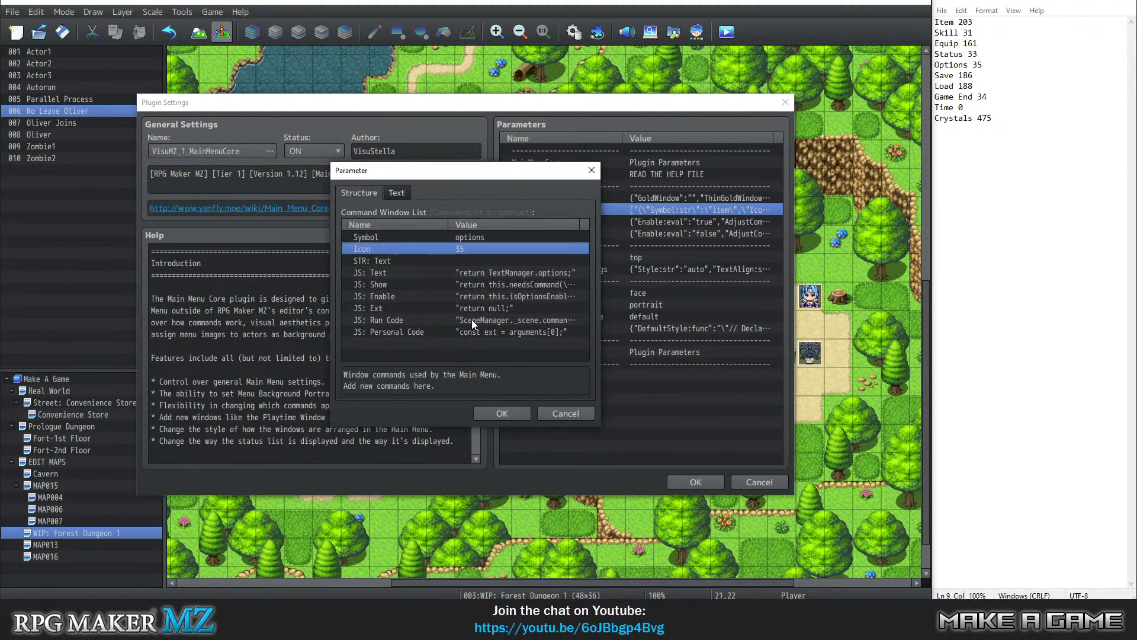
{"action": "left_click", "coordinate": [510, 411]}
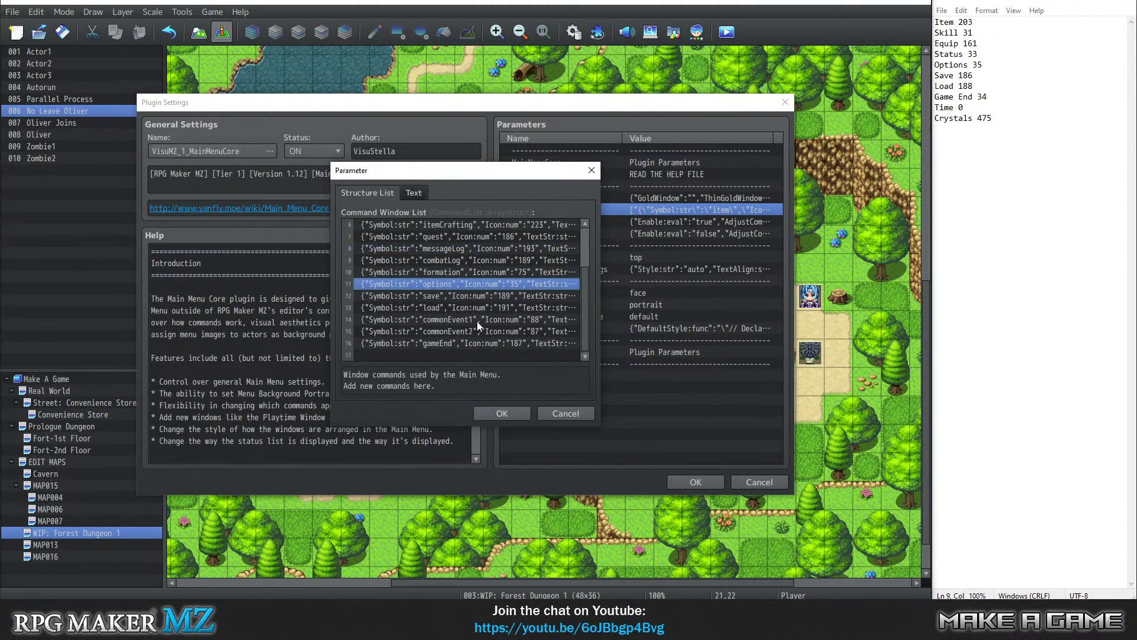
Set the icon of the save command in the Command Window List to 186.
{"action": "left_click", "coordinate": [454, 298]}
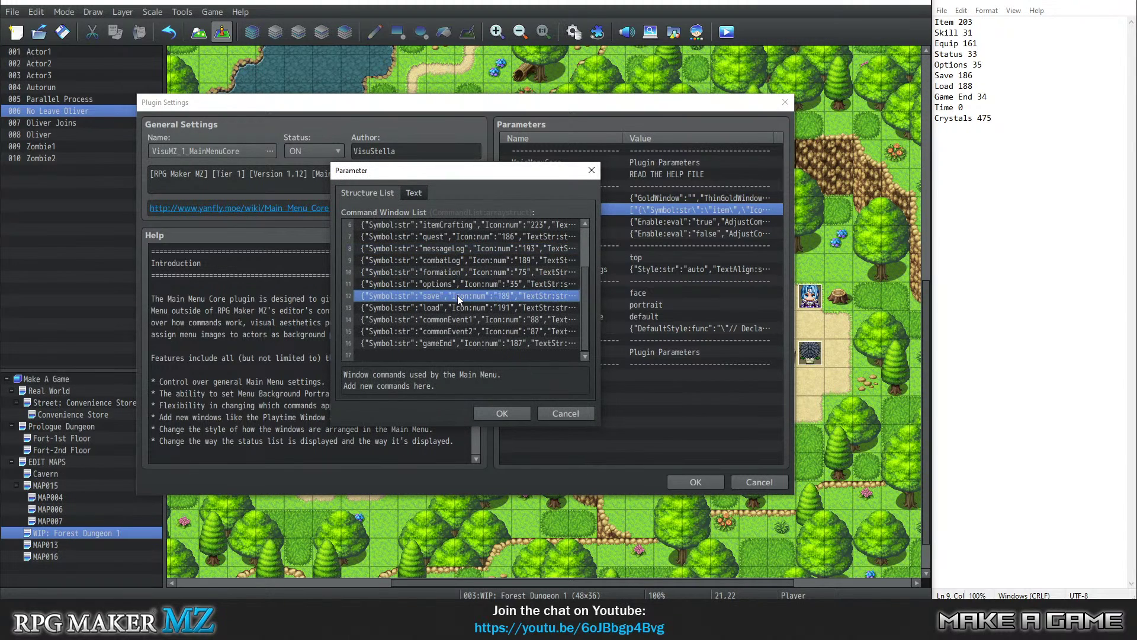
{"action": "double_click", "coordinate": [460, 297]}
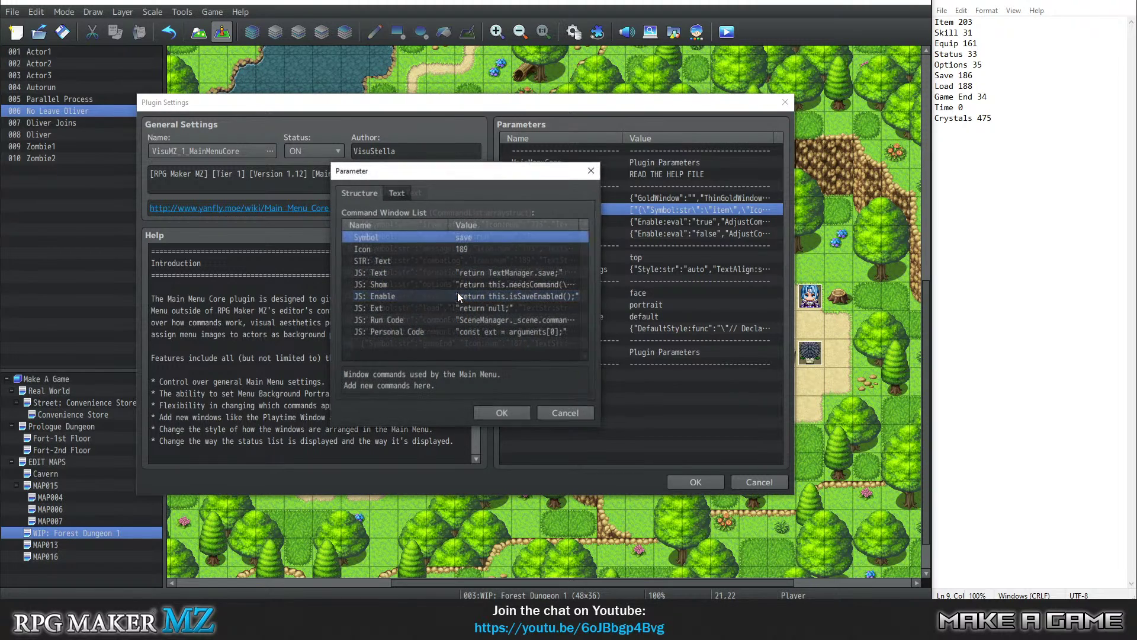
{"action": "double_click", "coordinate": [471, 249]}
{"action": "type", "text": "186"}
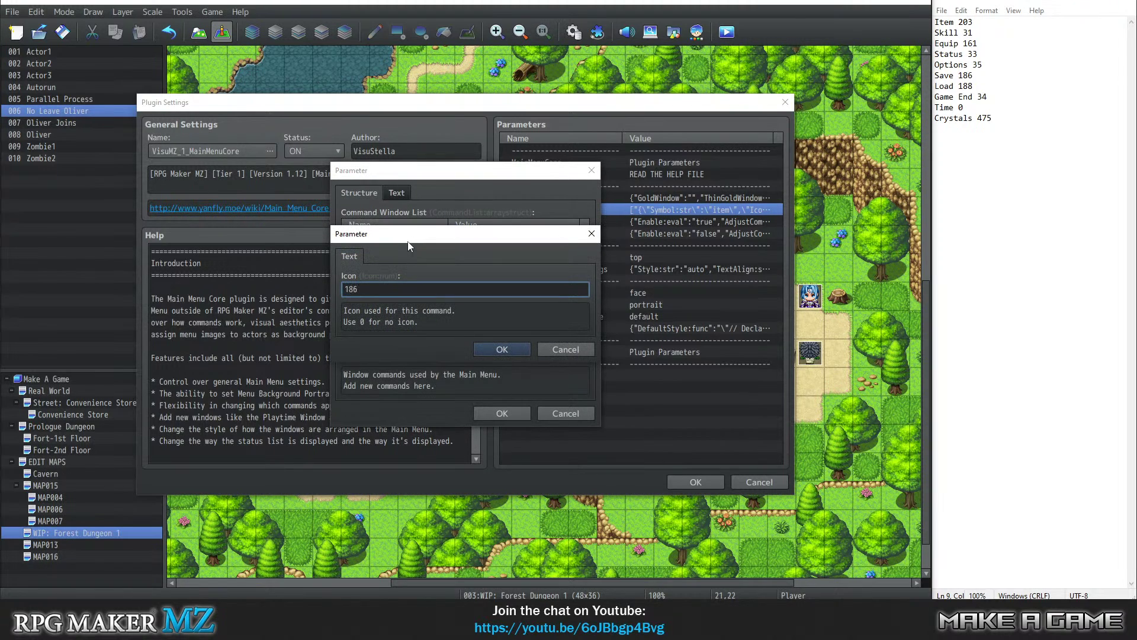
{"action": "left_click", "coordinate": [516, 352]}
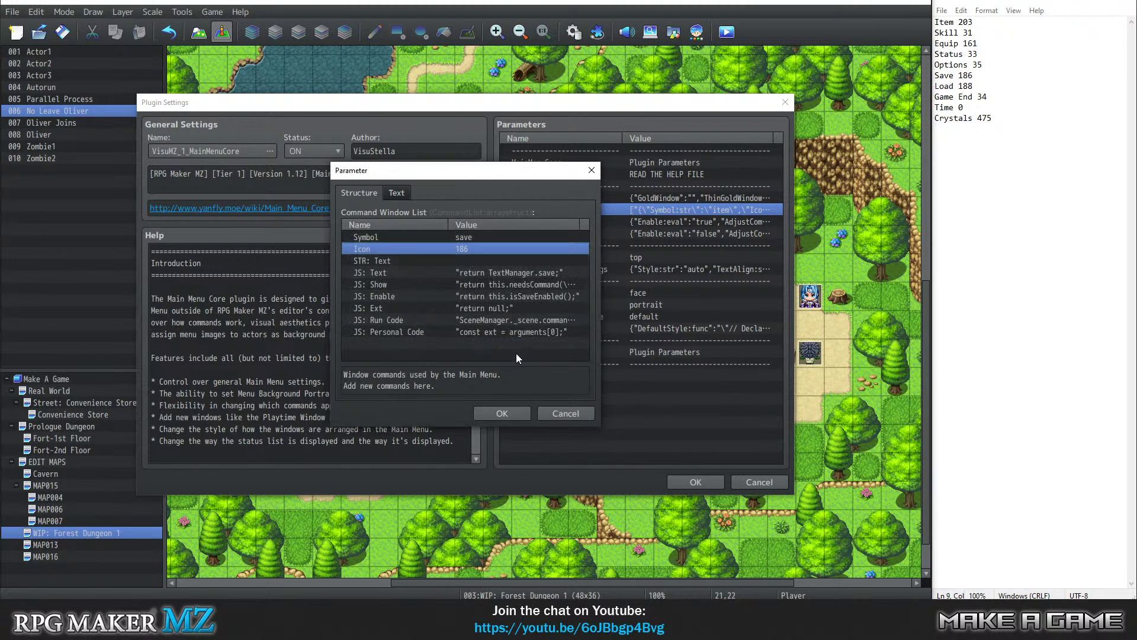
{"action": "left_click", "coordinate": [491, 411]}
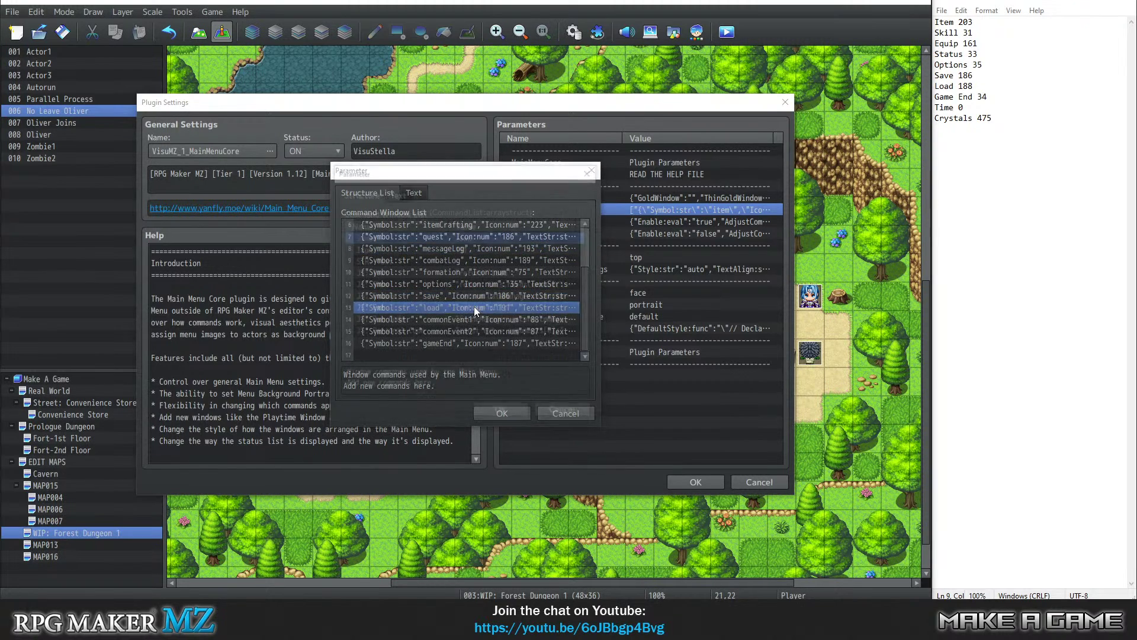
Set the icon of the load command in the Command Window List to 188.
{"action": "double_click", "coordinate": [473, 307]}
{"action": "double_click", "coordinate": [459, 252]}
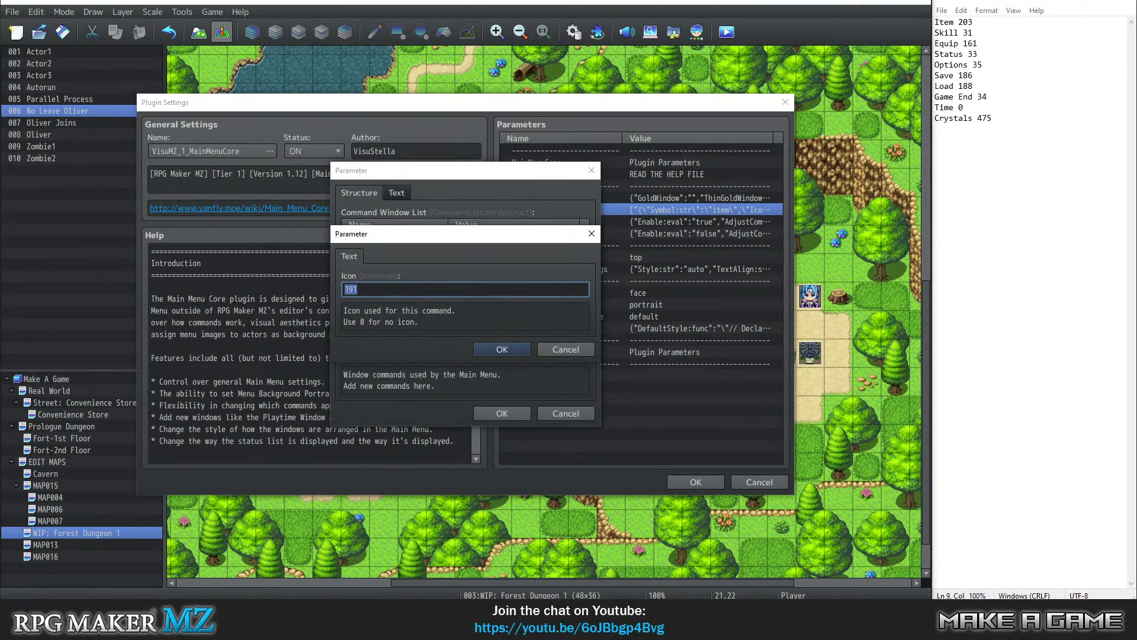
{"action": "type", "text": "188"}
{"action": "left_click", "coordinate": [506, 351]}
{"action": "left_click", "coordinate": [516, 410]}
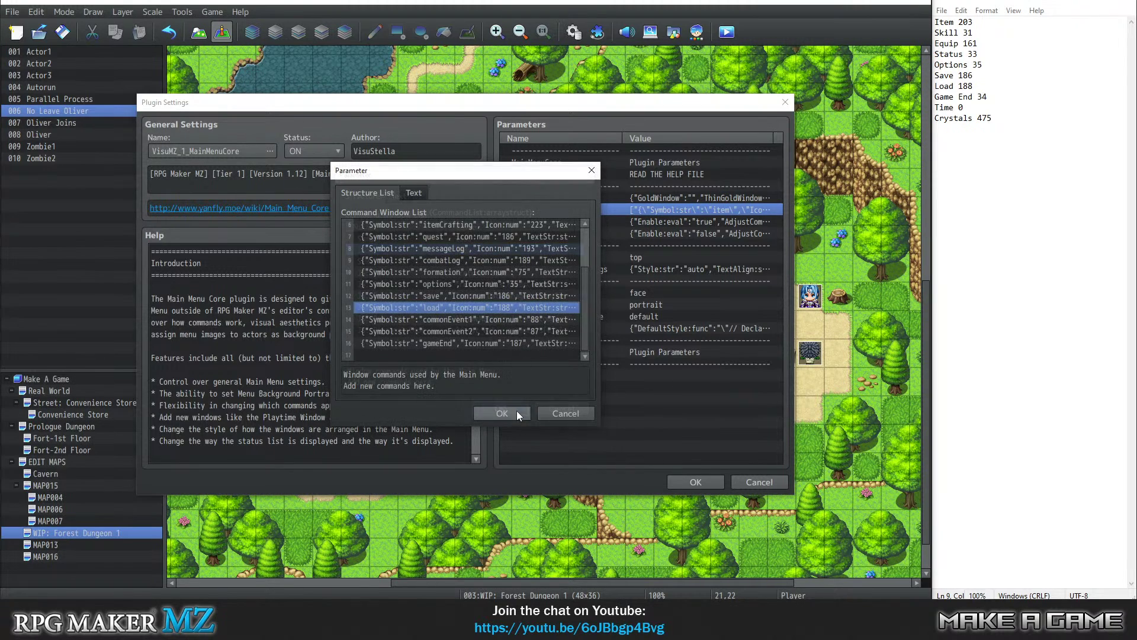
Set the icon of the gameEnd command to 34 and accept the edited Command Window List.
{"action": "left_click", "coordinate": [496, 319]}
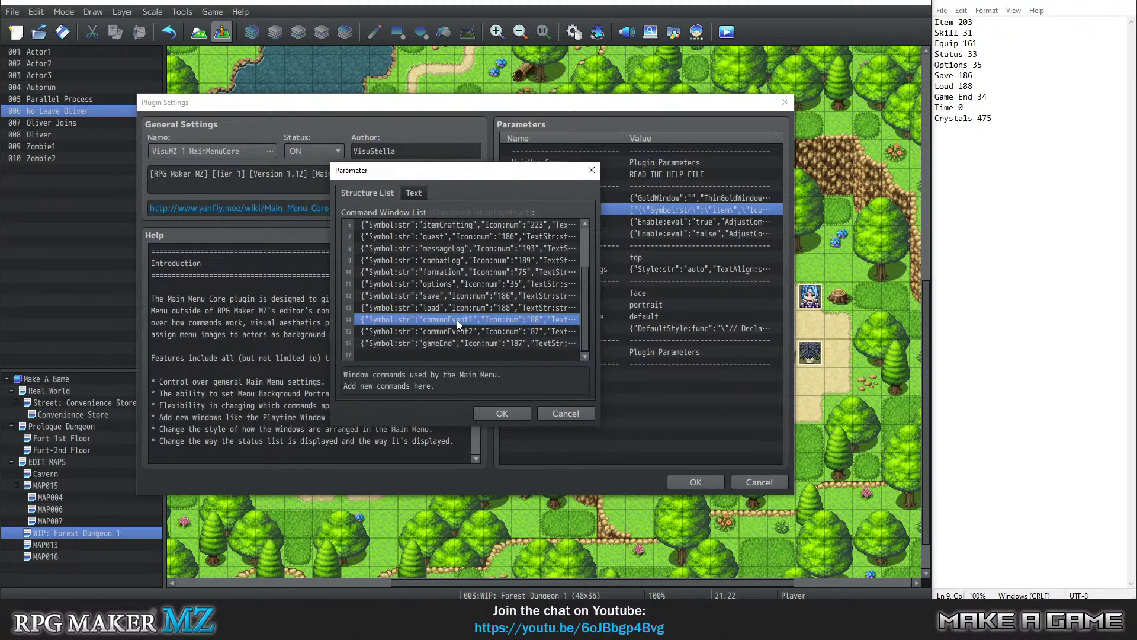
{"action": "left_click", "coordinate": [467, 333]}
{"action": "left_click", "coordinate": [467, 343]}
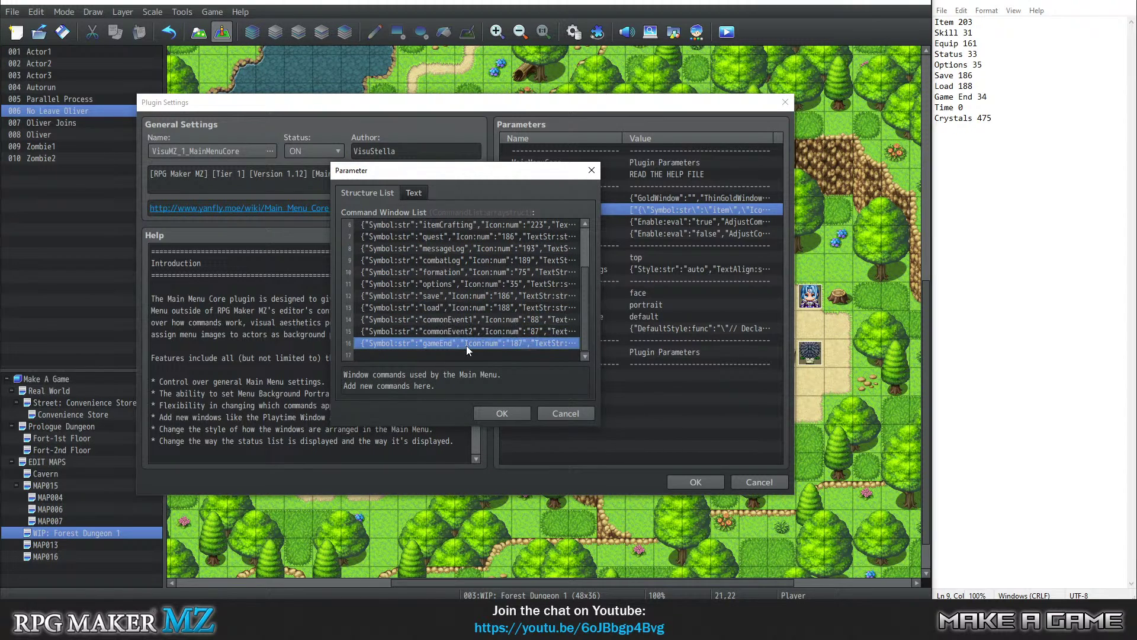
{"action": "double_click", "coordinate": [467, 346]}
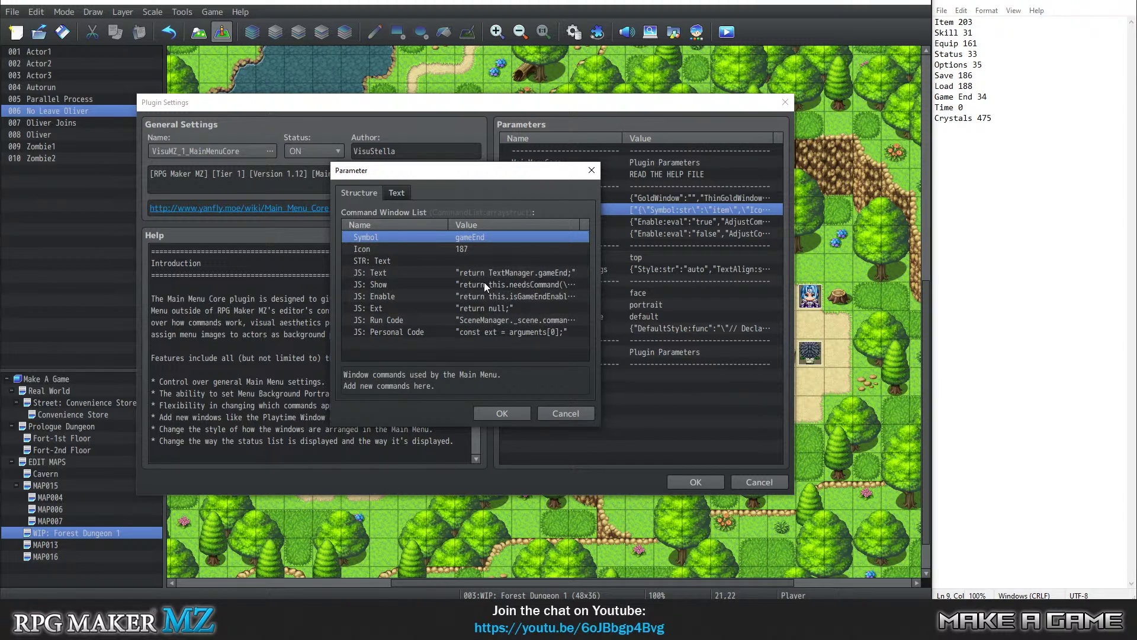
{"action": "left_click", "coordinate": [467, 248]}
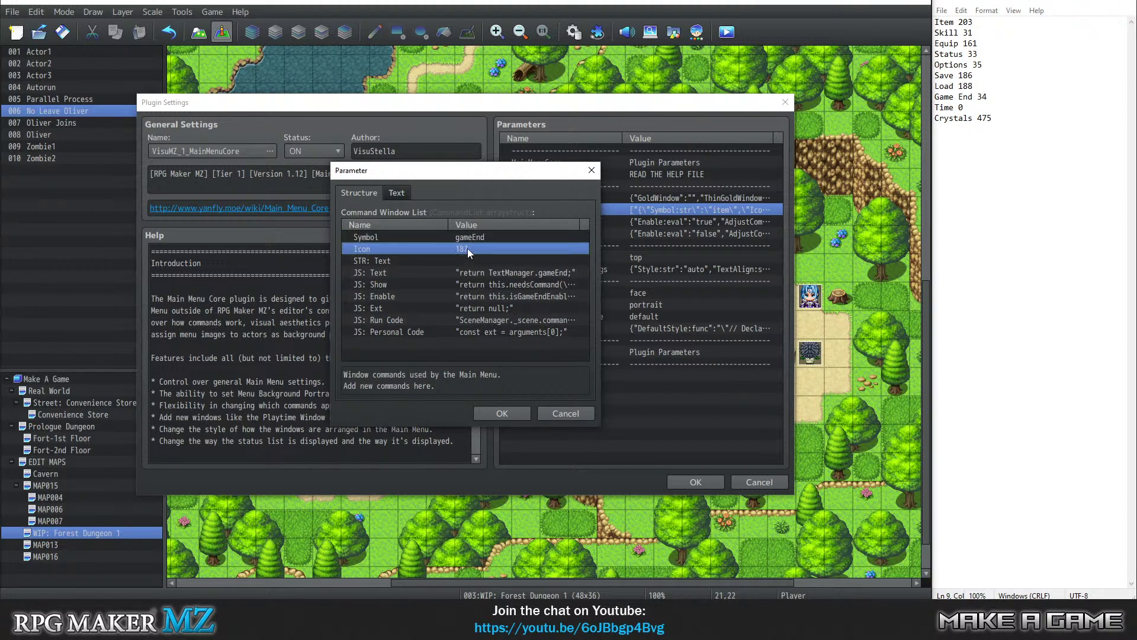
{"action": "double_click", "coordinate": [467, 247]}
{"action": "type", "text": "34"}
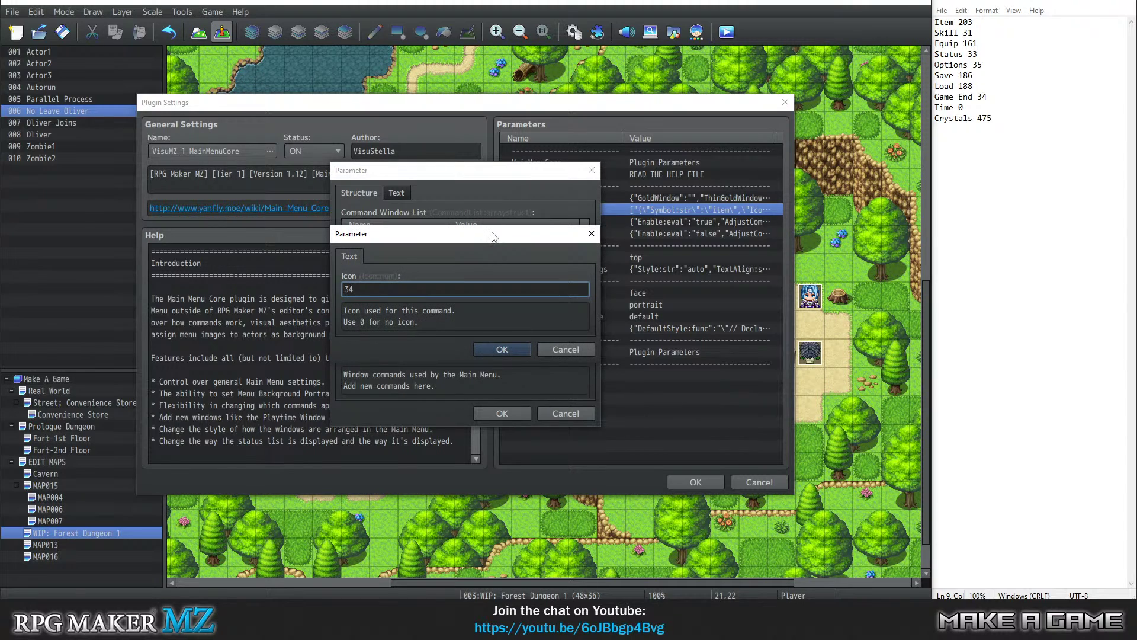
{"action": "left_click", "coordinate": [494, 349]}
{"action": "left_click", "coordinate": [510, 413]}
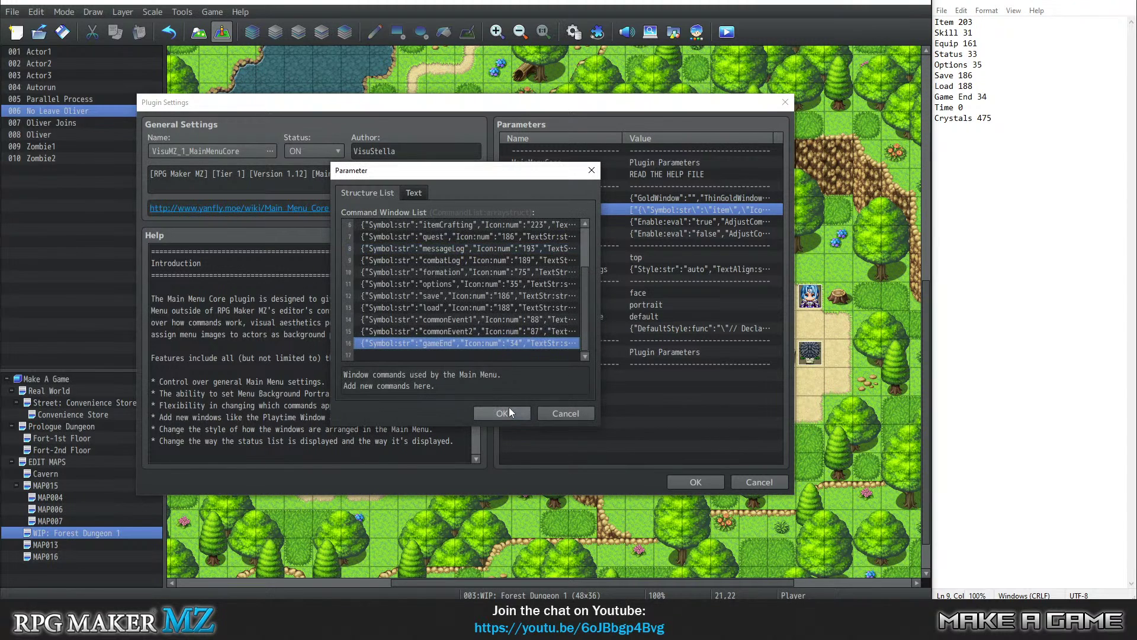
{"action": "left_click", "coordinate": [505, 414]}
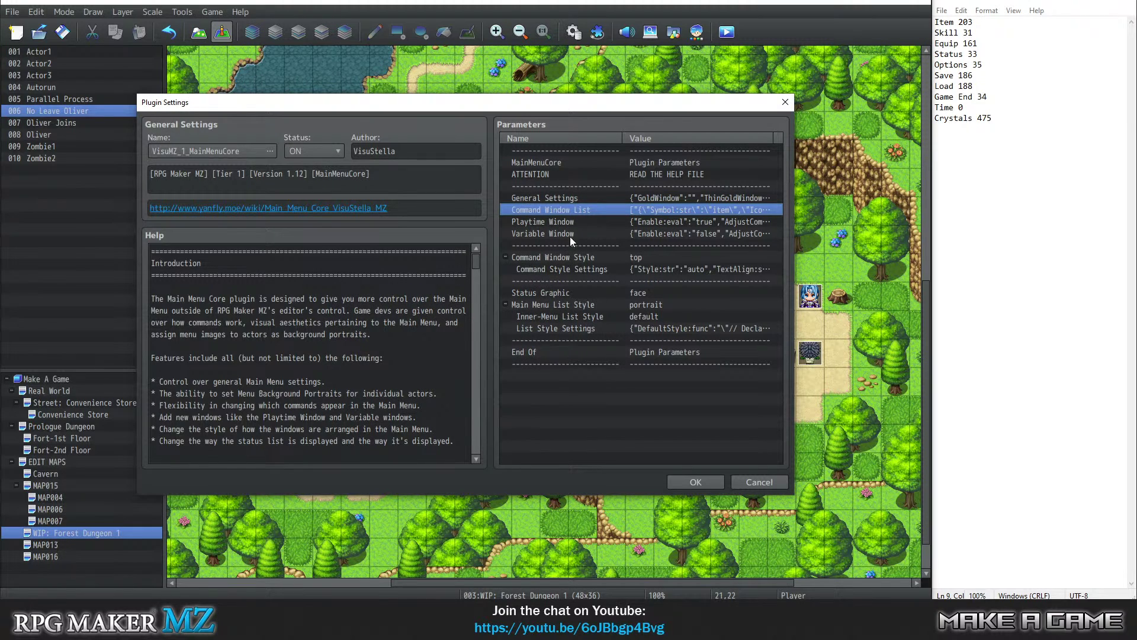
Check the General Settings of MainMenuCore and accept the plugin's changed parameters.
{"action": "double_click", "coordinate": [577, 197]}
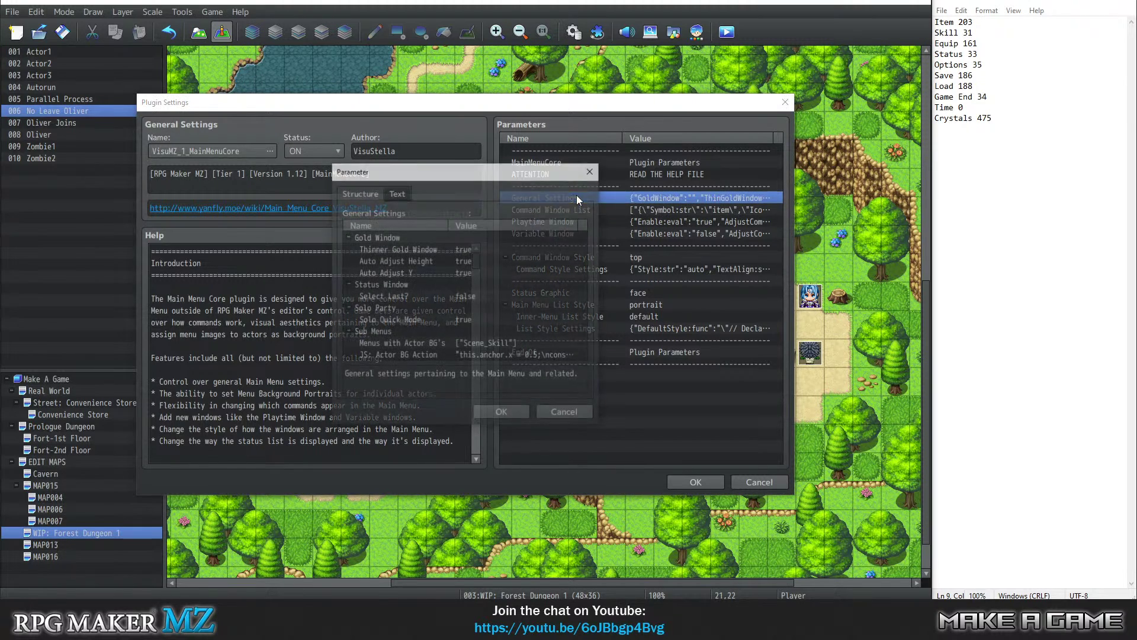
{"action": "scroll", "coordinate": [497, 284], "scroll_direction": "down", "scroll_amount": 3}
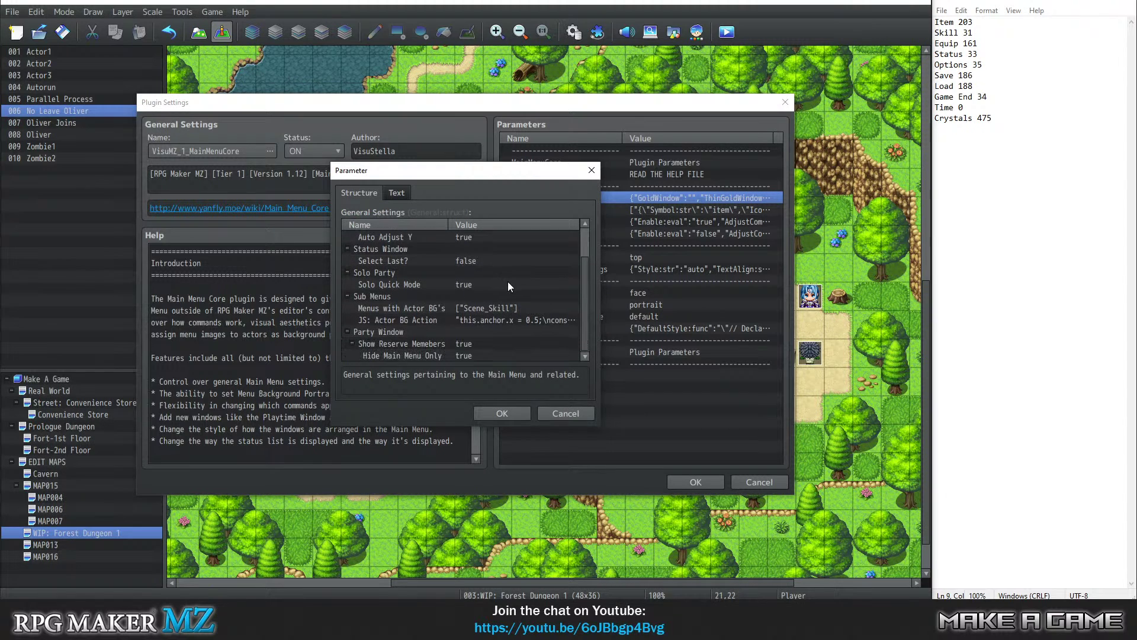
{"action": "left_click", "coordinate": [507, 414]}
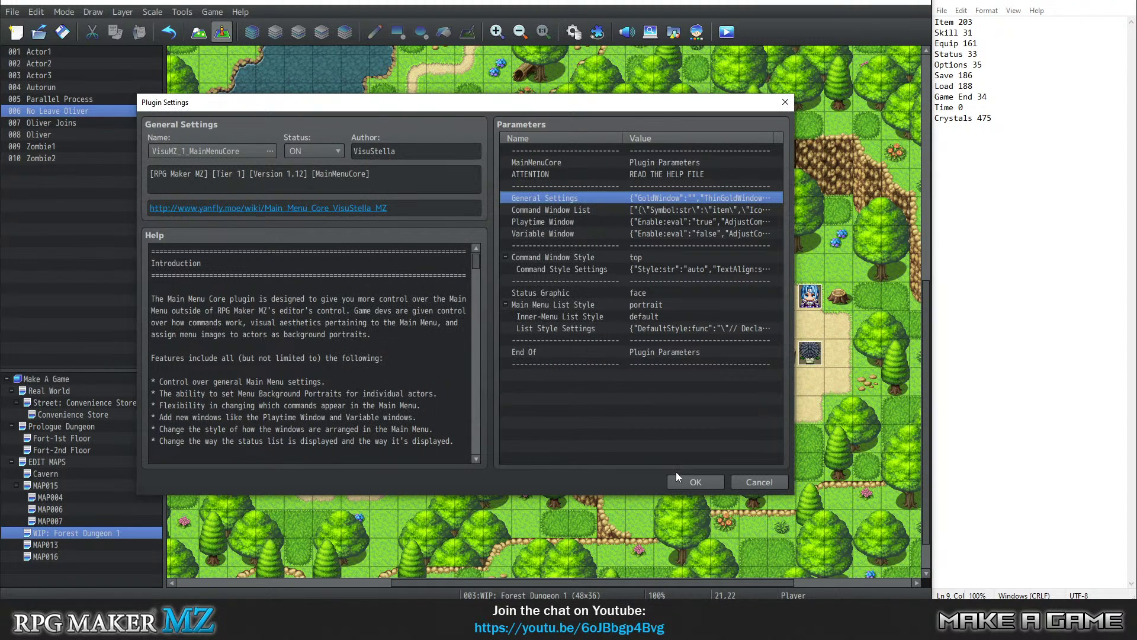
{"action": "left_click", "coordinate": [688, 478]}
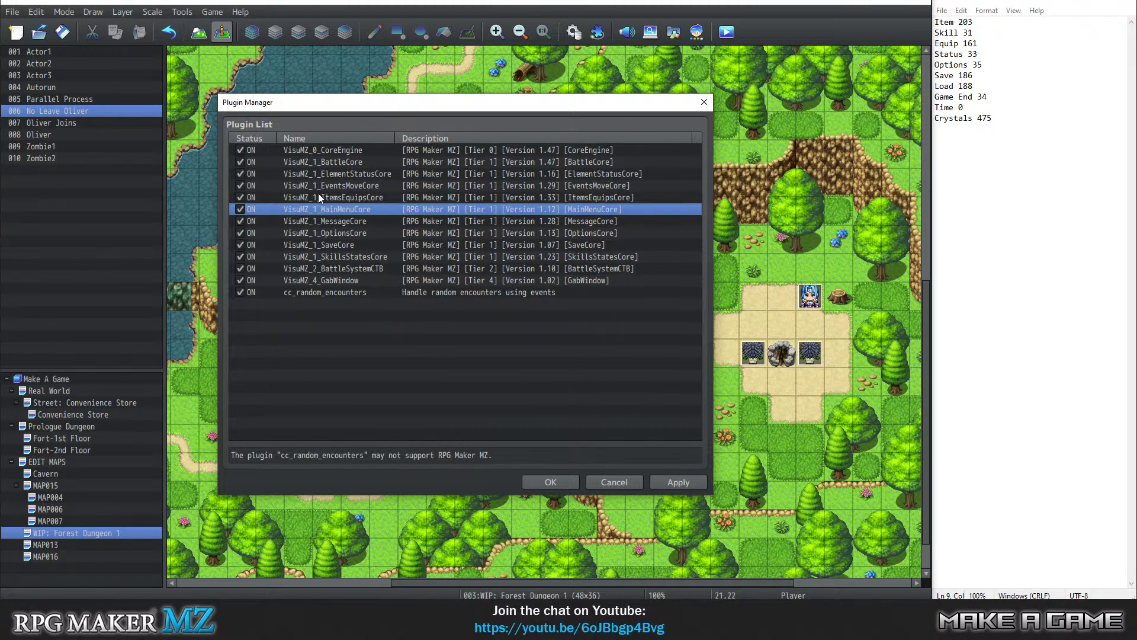
Set the Gold Icon in VisuMZ_0_CoreEngine's Gold Settings to 475 and apply the plugin changes.
{"action": "double_click", "coordinate": [322, 152]}
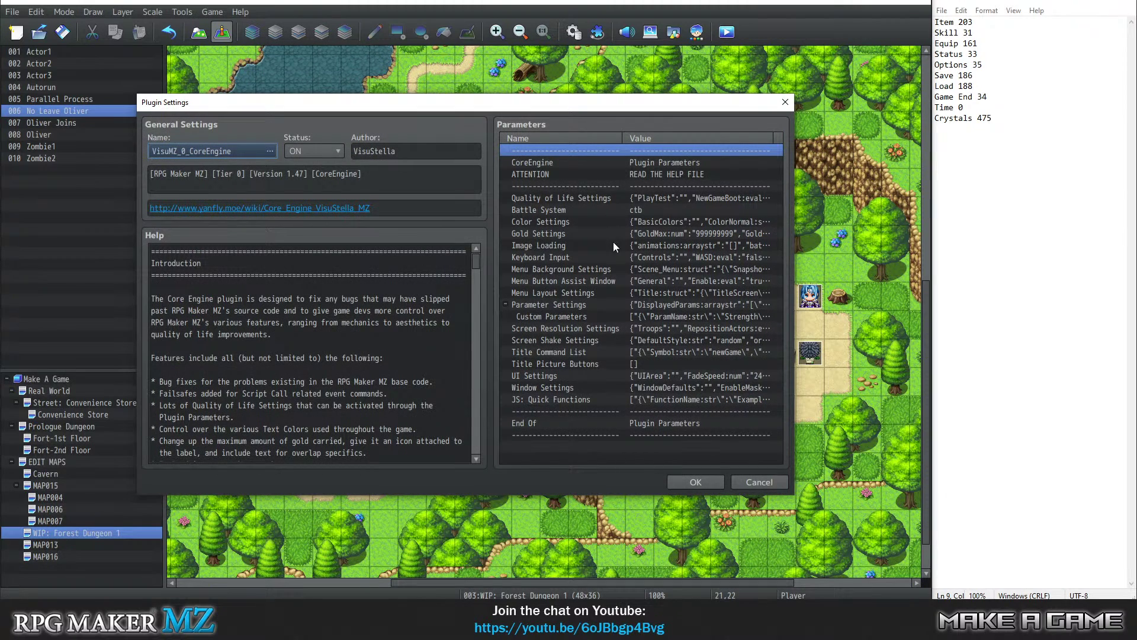
{"action": "double_click", "coordinate": [555, 233]}
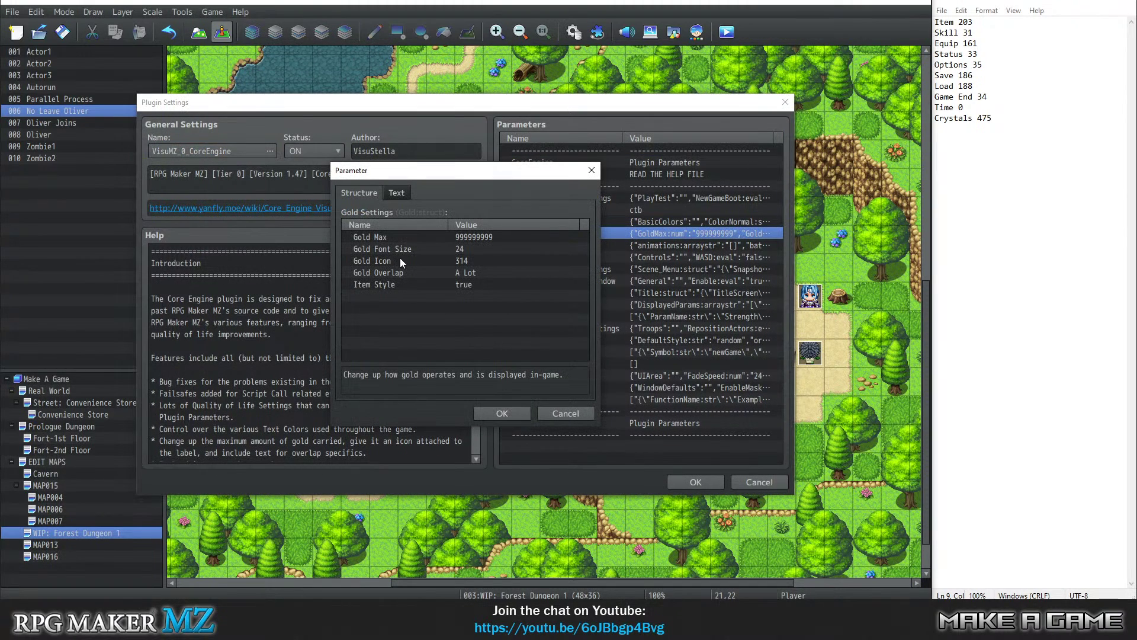
{"action": "double_click", "coordinate": [400, 259]}
{"action": "double_click", "coordinate": [388, 289]}
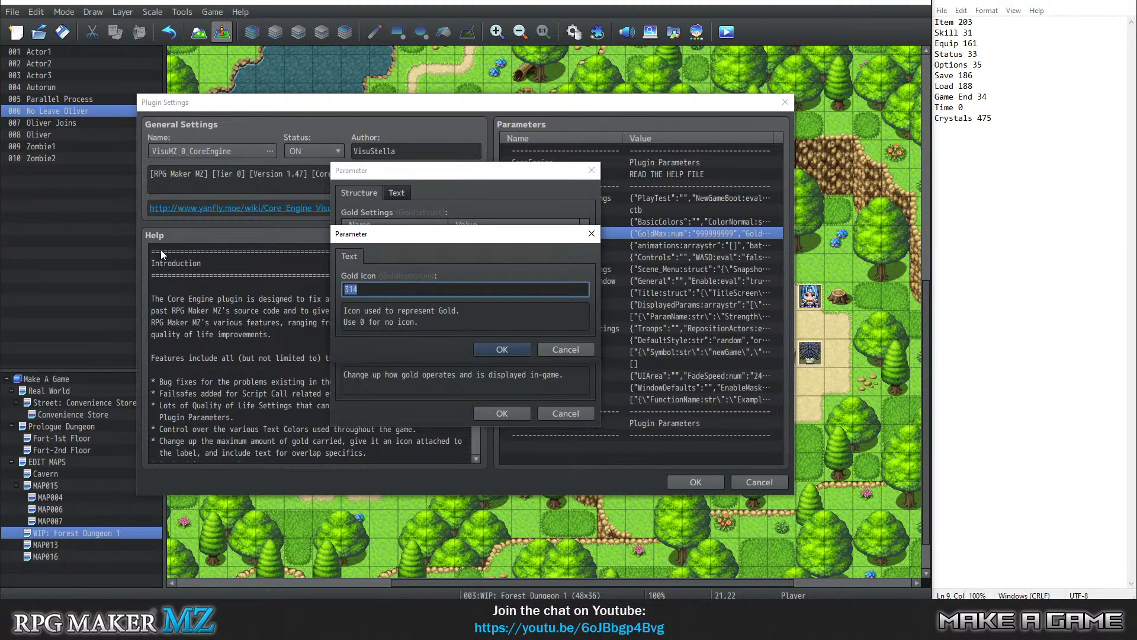
{"action": "type", "text": "475"}
{"action": "left_click", "coordinate": [500, 350]}
{"action": "left_click", "coordinate": [497, 412]}
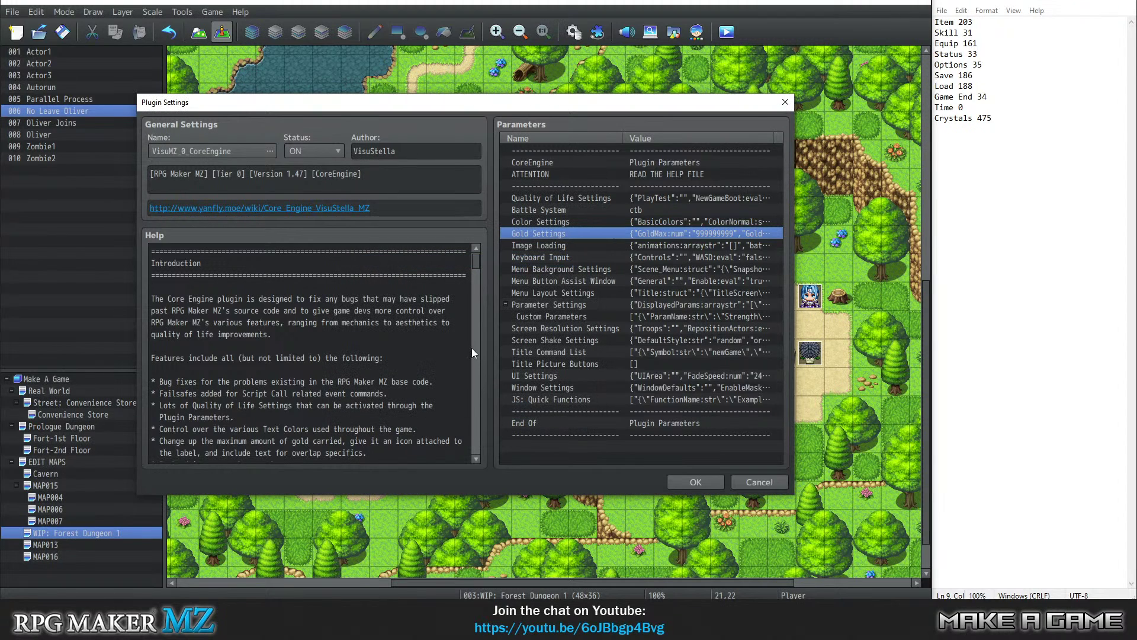
{"action": "left_click", "coordinate": [692, 483]}
{"action": "left_click", "coordinate": [551, 483]}
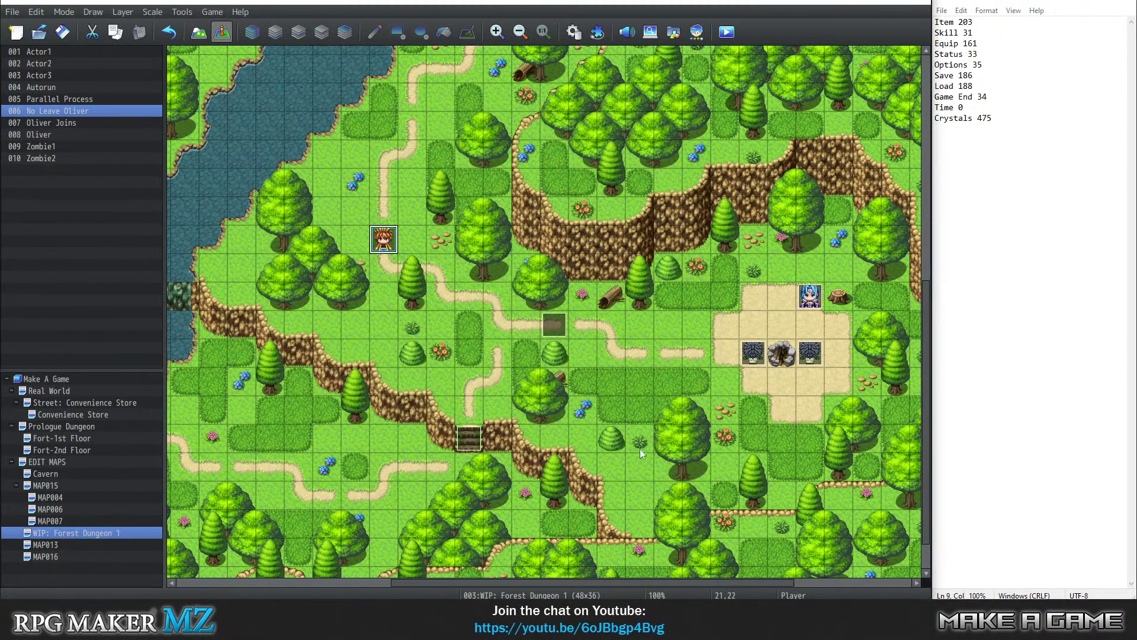
Launch a playtest of the game, saving the changes to the project.
{"action": "left_click", "coordinate": [212, 13]}
{"action": "left_click", "coordinate": [215, 23]}
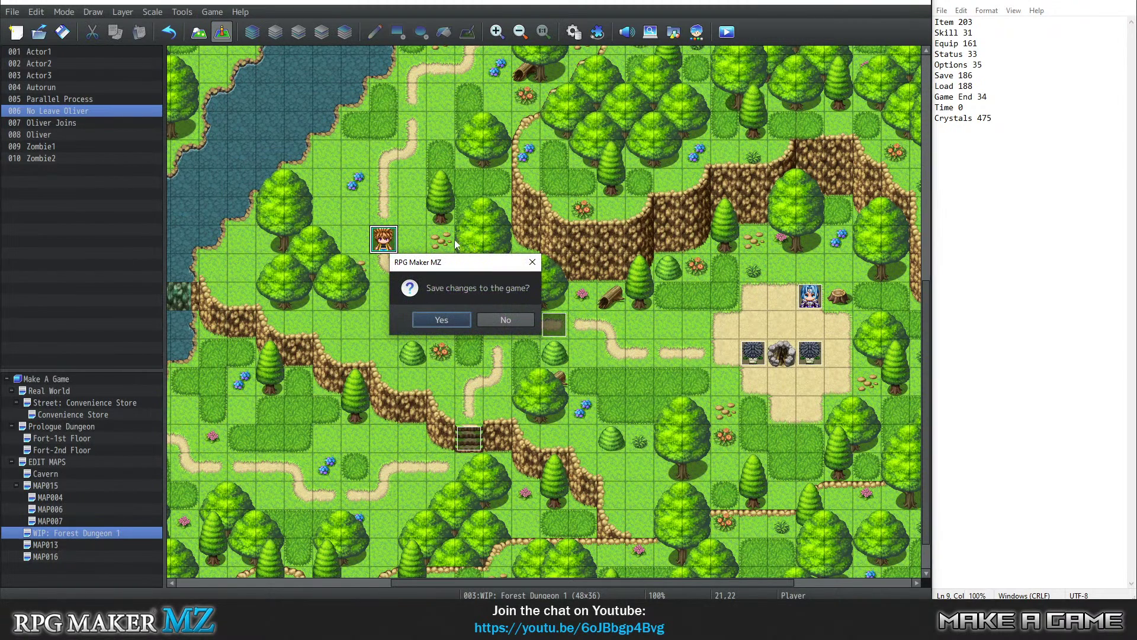
{"action": "left_click", "coordinate": [441, 320]}
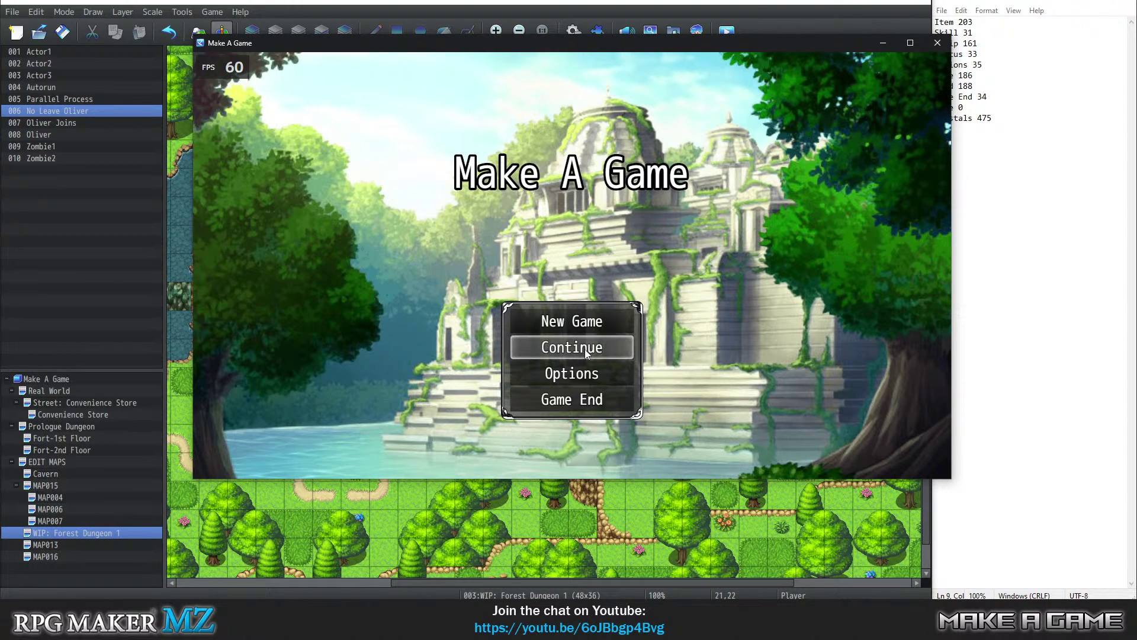
Start a new game, examine the command and crystal icons in the main menu, and close the playtest.
{"action": "left_click", "coordinate": [585, 350]}
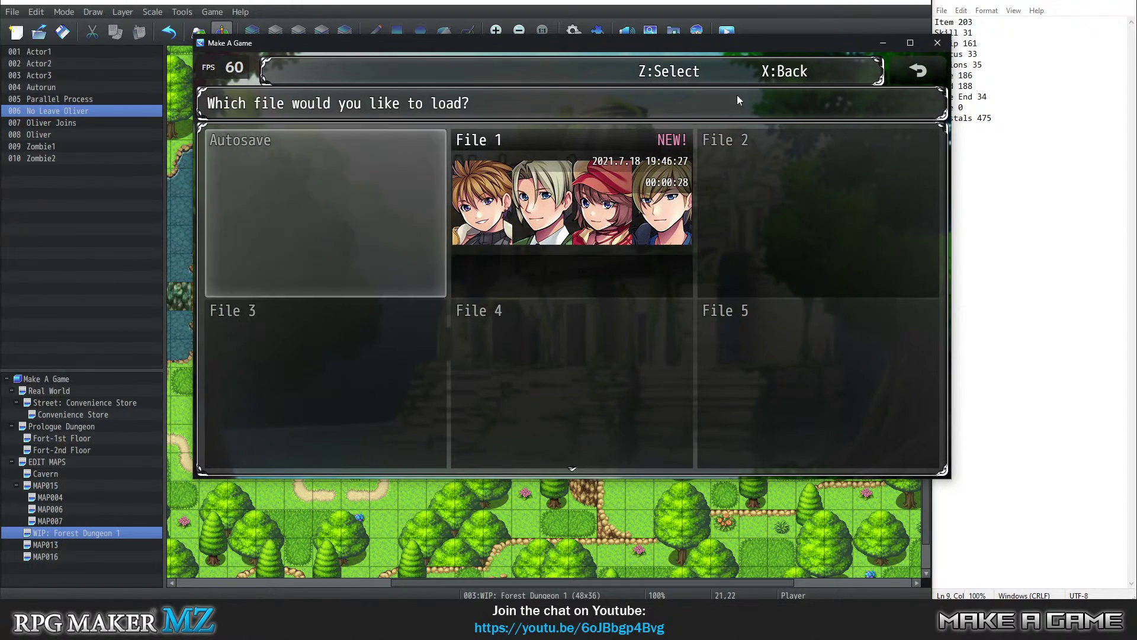
{"action": "left_click", "coordinate": [912, 70]}
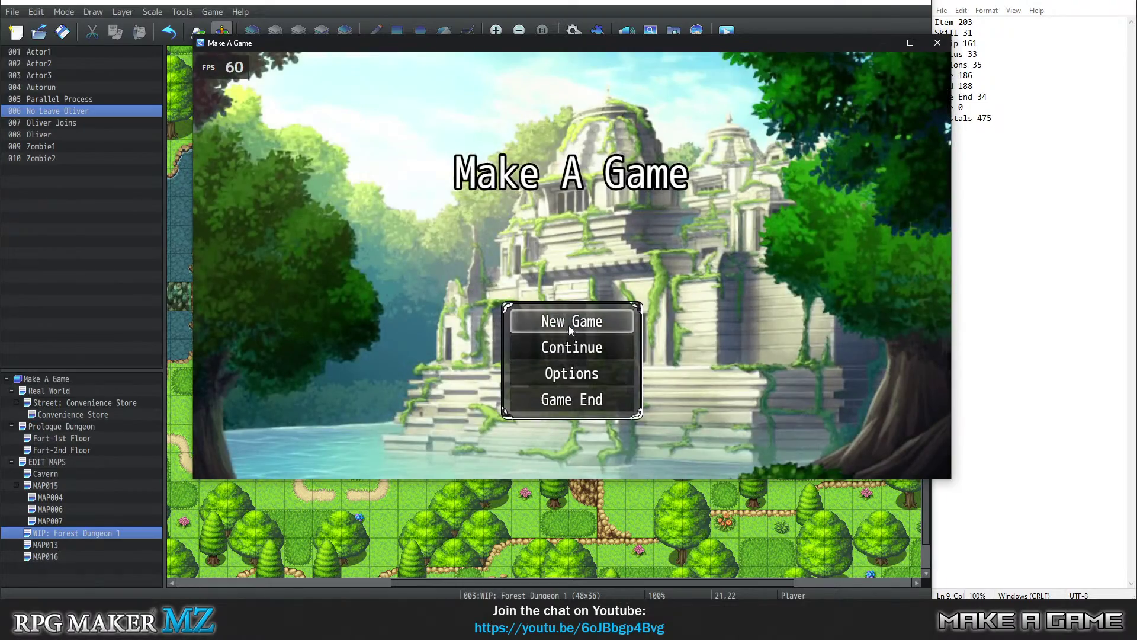
{"action": "left_click", "coordinate": [571, 321]}
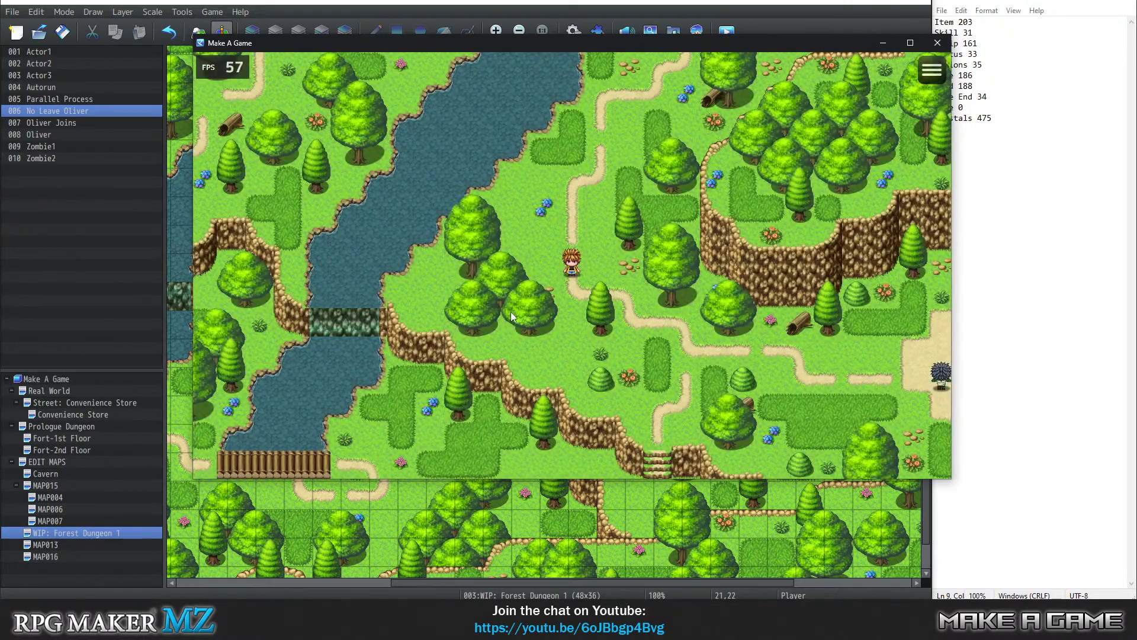
{"action": "right_click", "coordinate": [525, 333]}
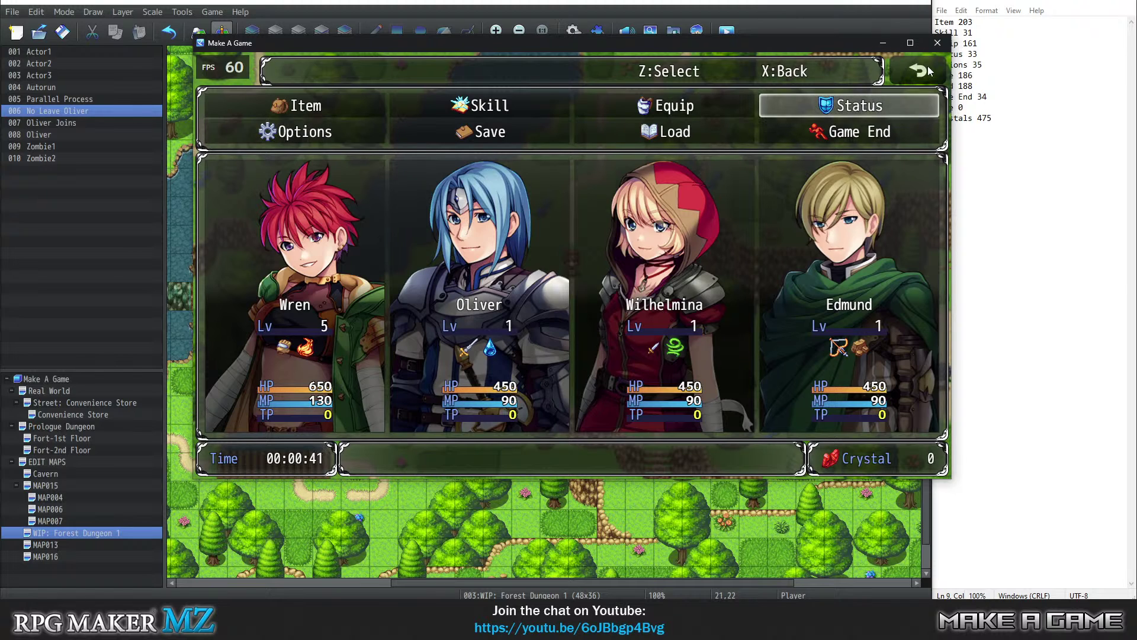
{"action": "key", "text": "Escape"}
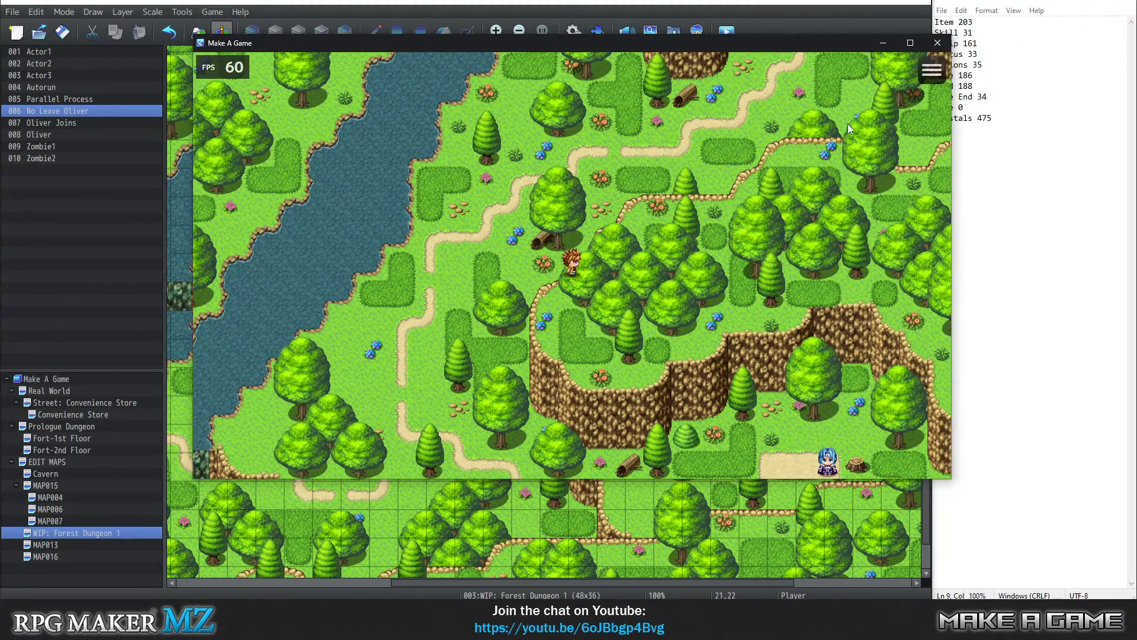
{"action": "left_click", "coordinate": [937, 43]}
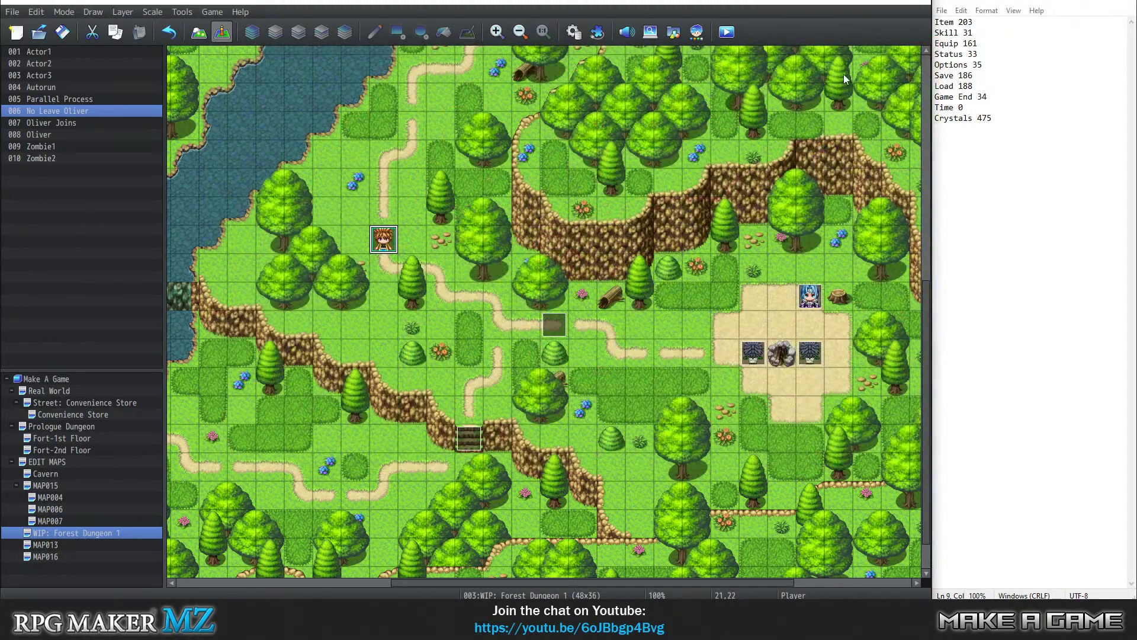
Close the Notepad icon list without saving it and maximise the RPG Maker MZ window.
{"action": "left_click", "coordinate": [1122, 2]}
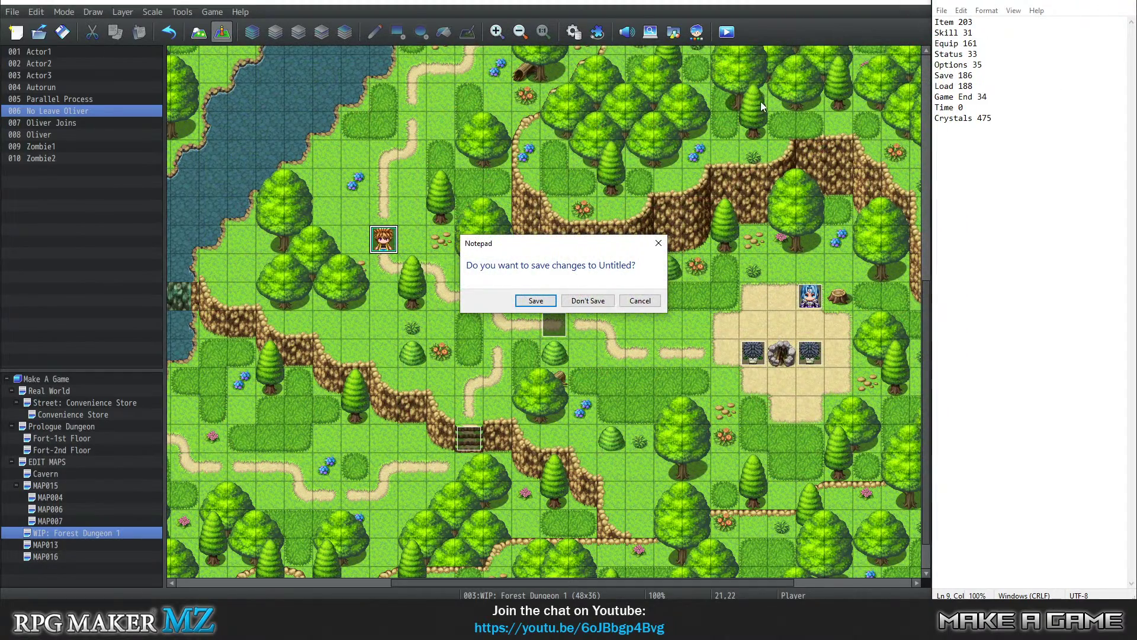
{"action": "left_click", "coordinate": [588, 301]}
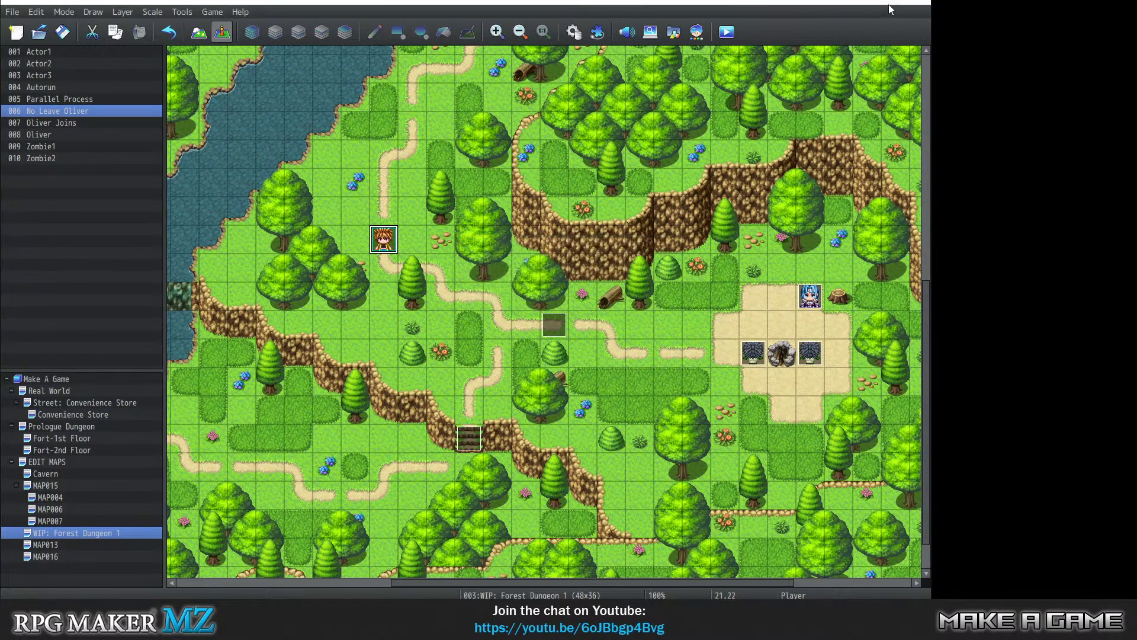
{"action": "left_click", "coordinate": [895, 3]}
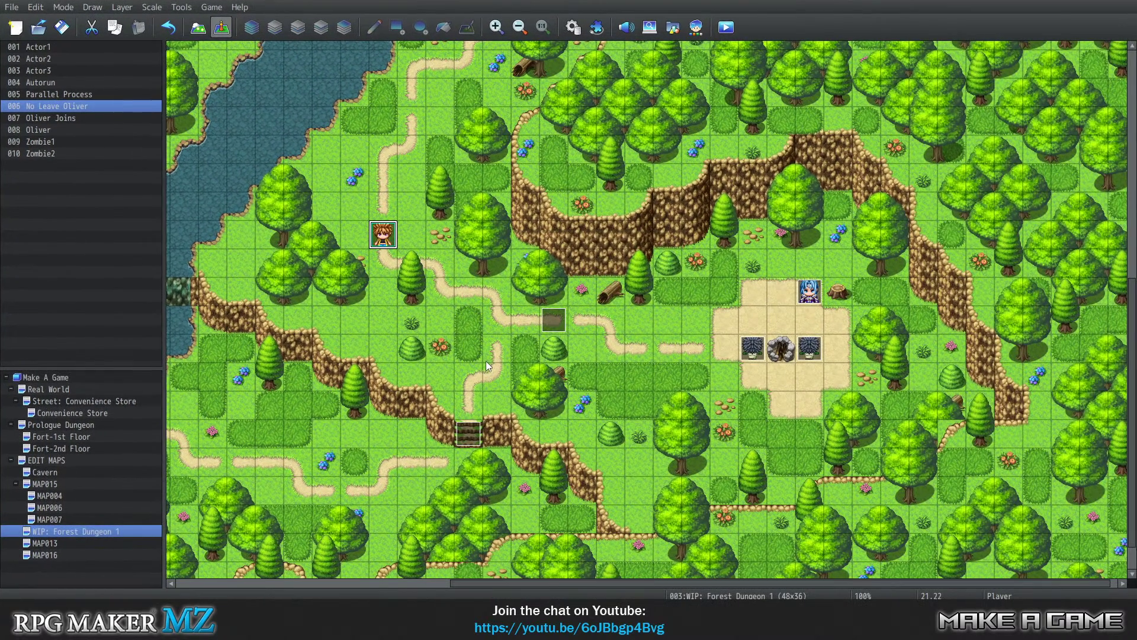